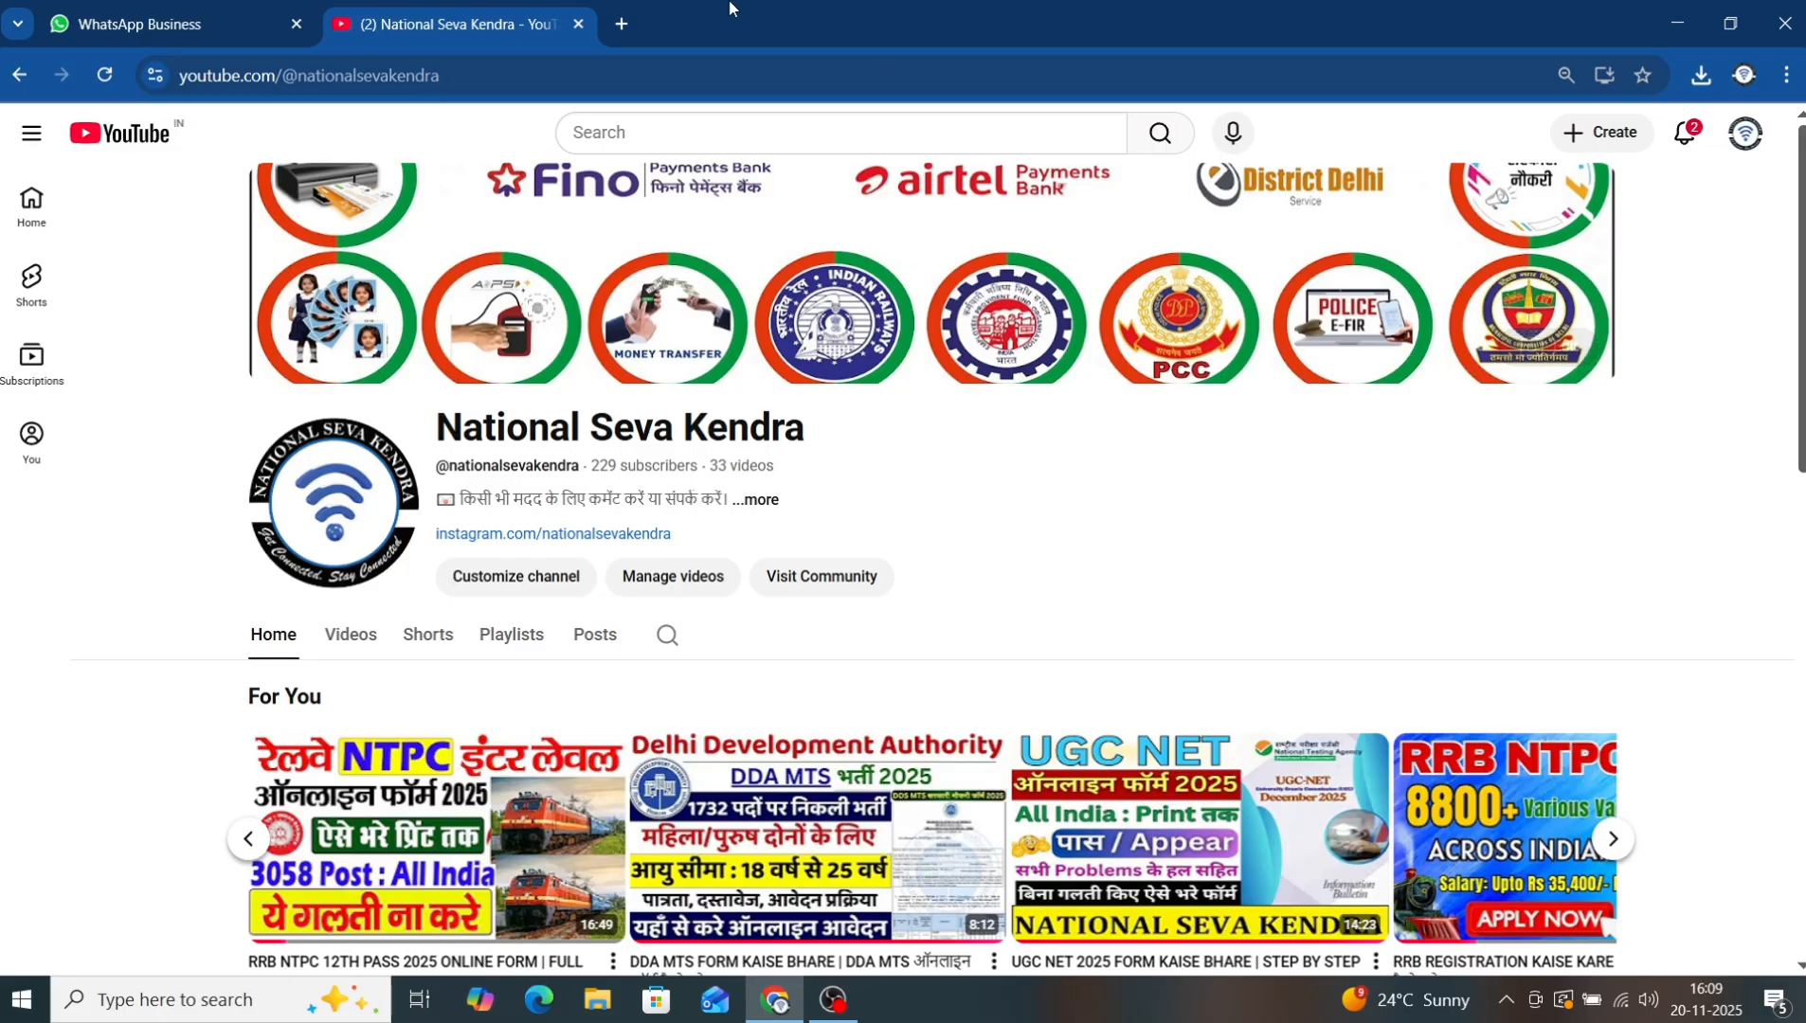
Load upprpb.in in a new Chrome tab.
left_click(622, 24)
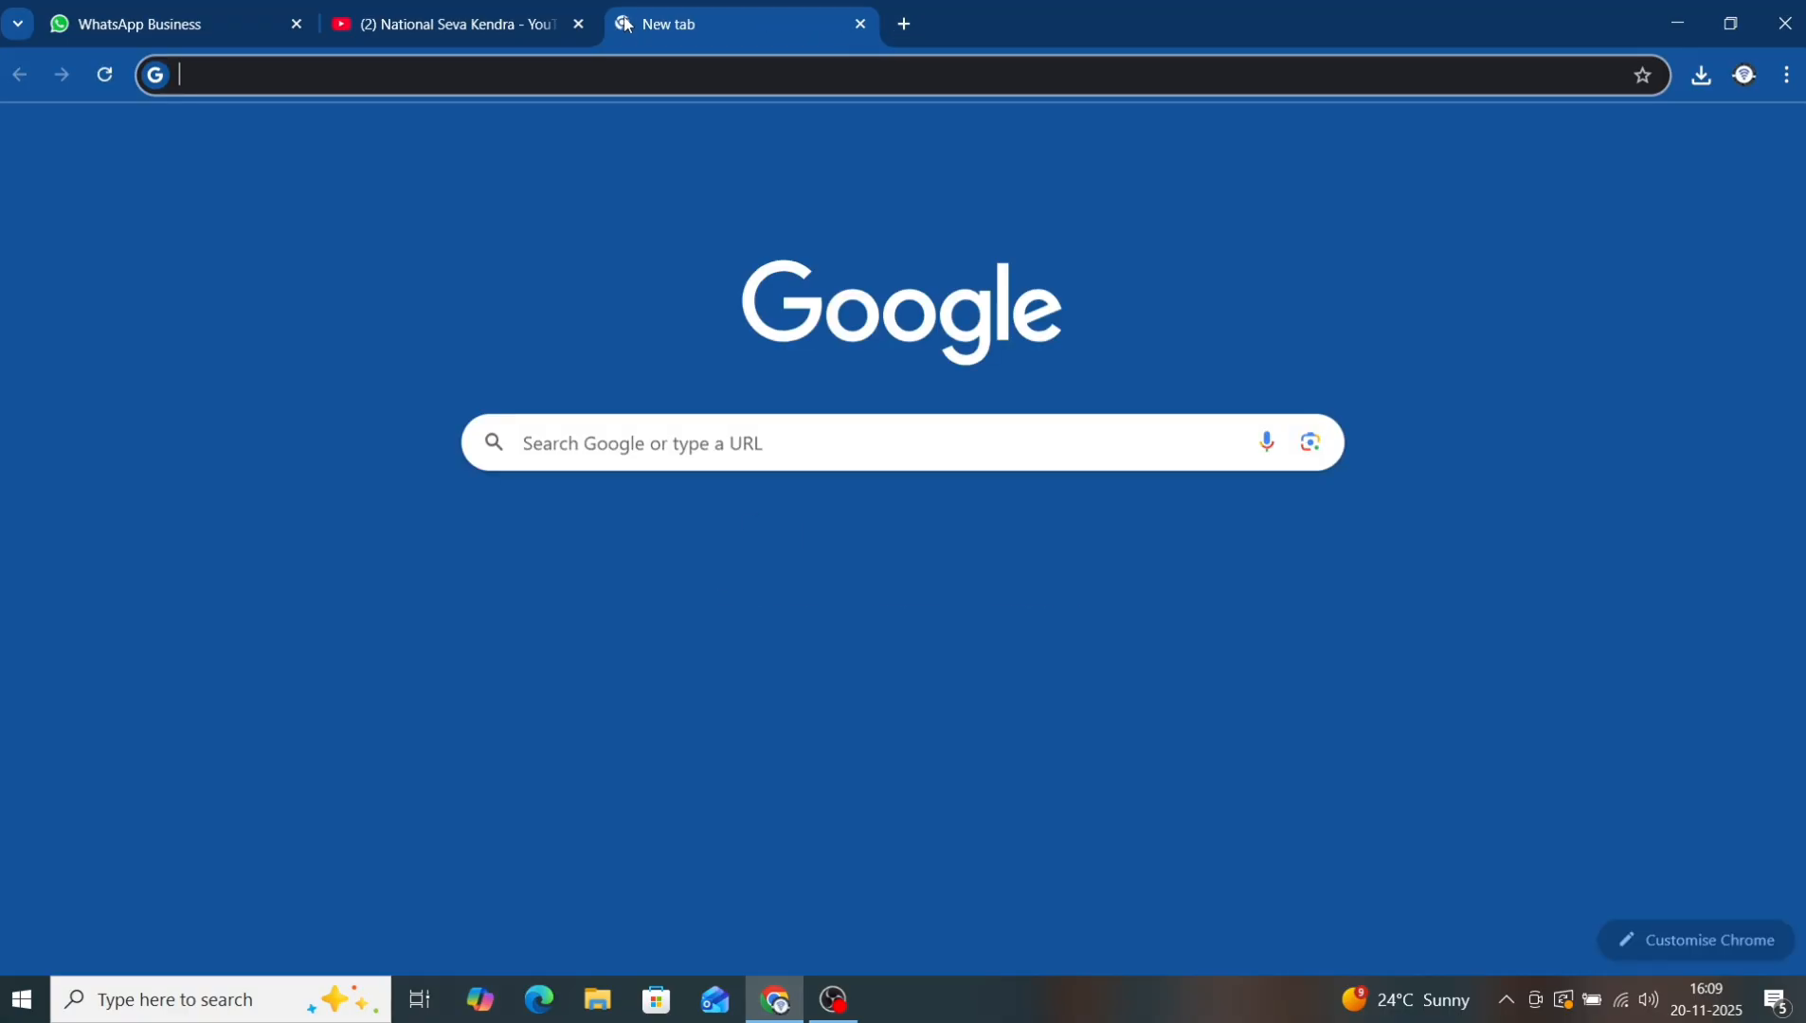
left_click(663, 436)
type("u")
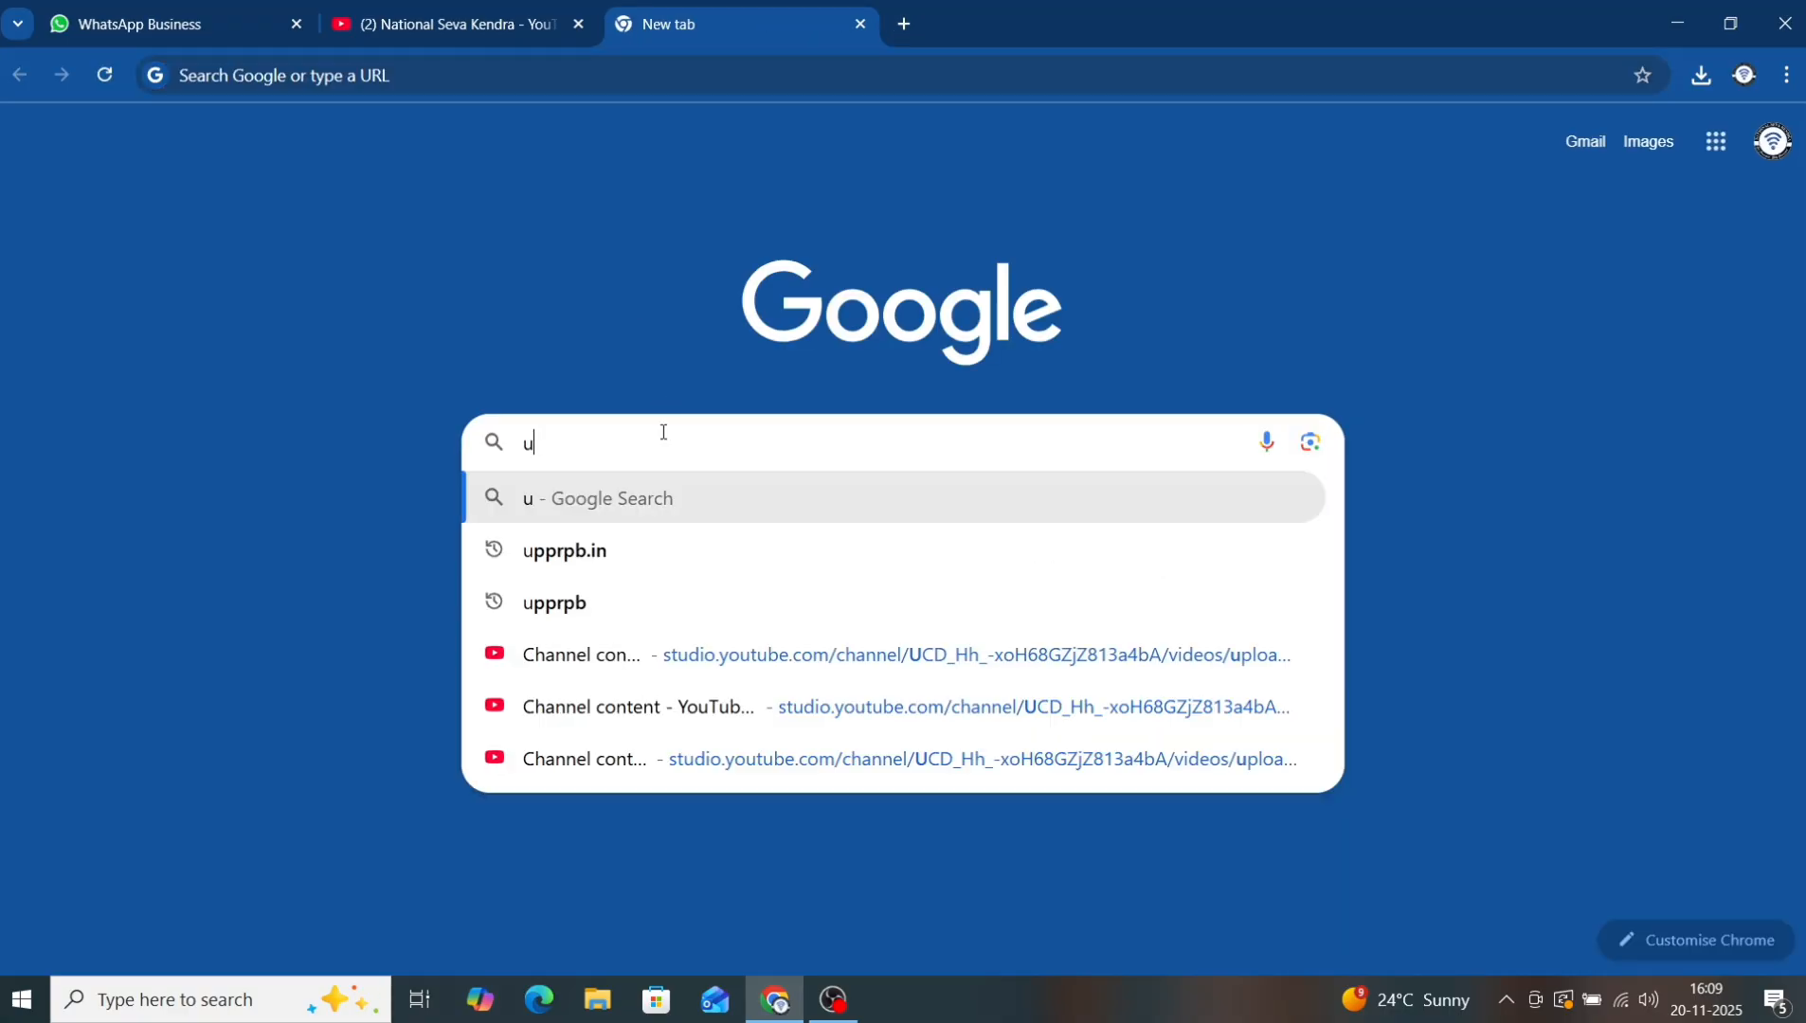
type("pp")
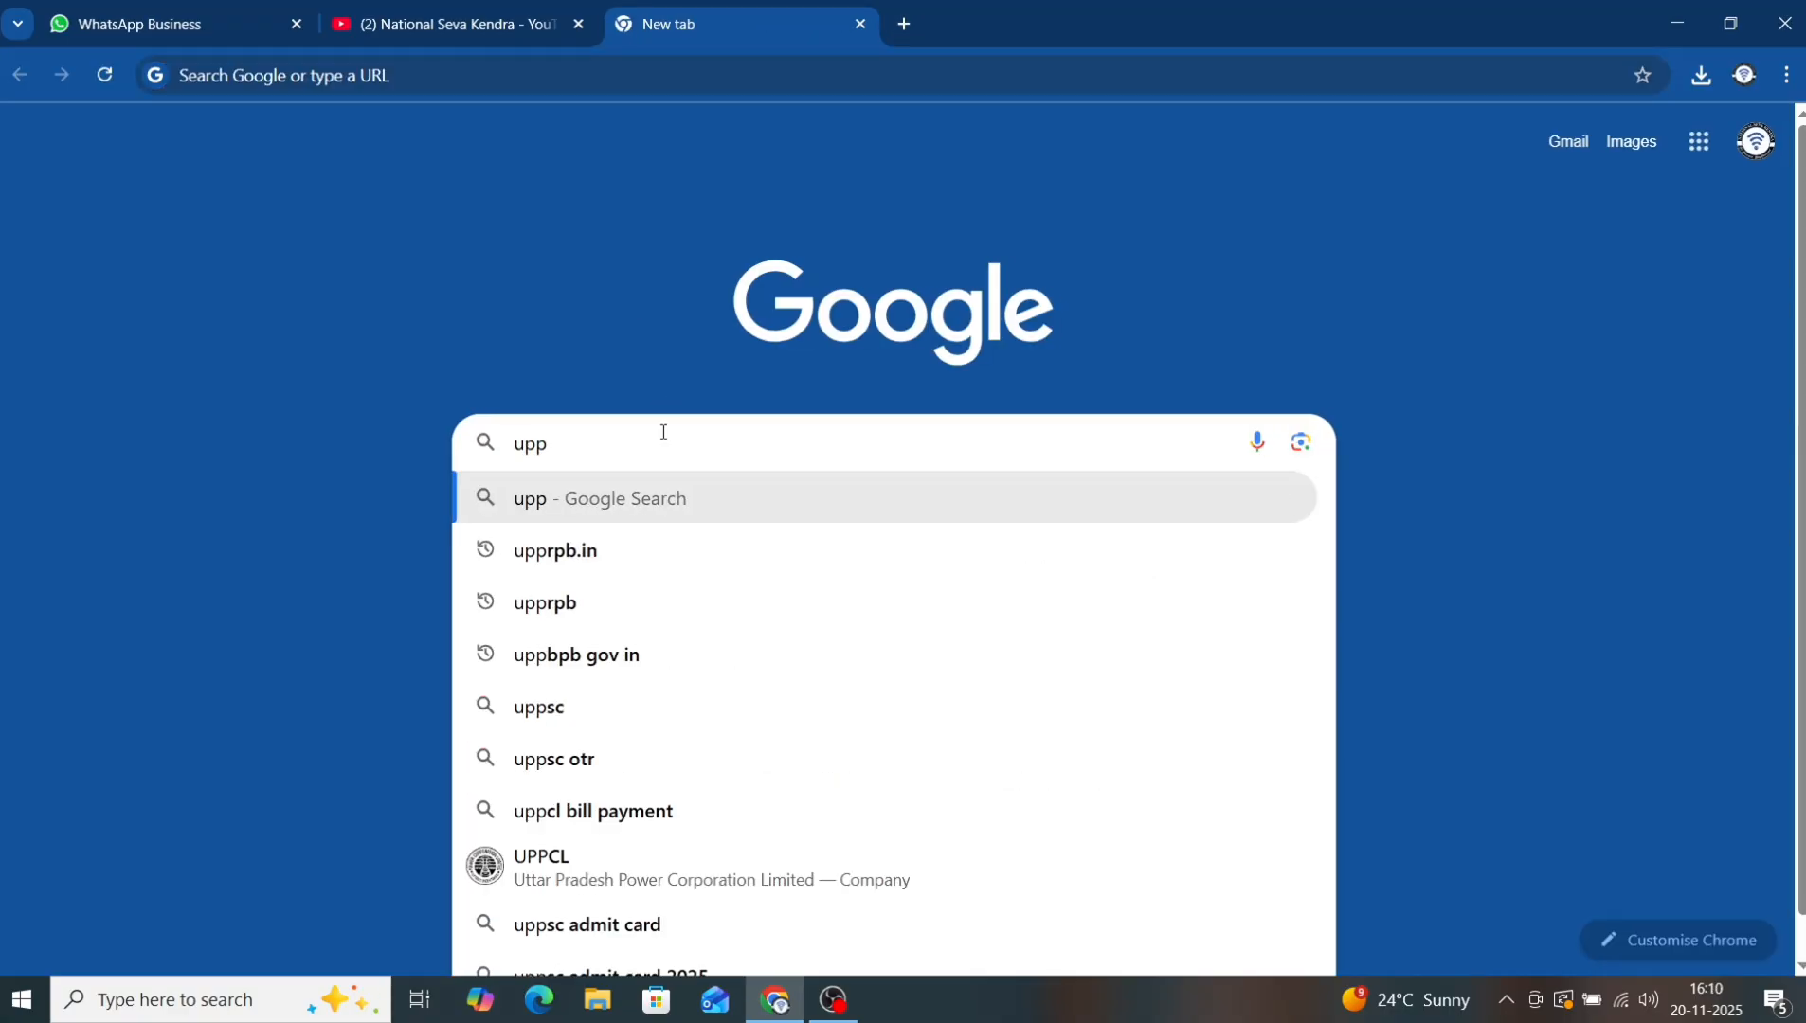
type("rpb")
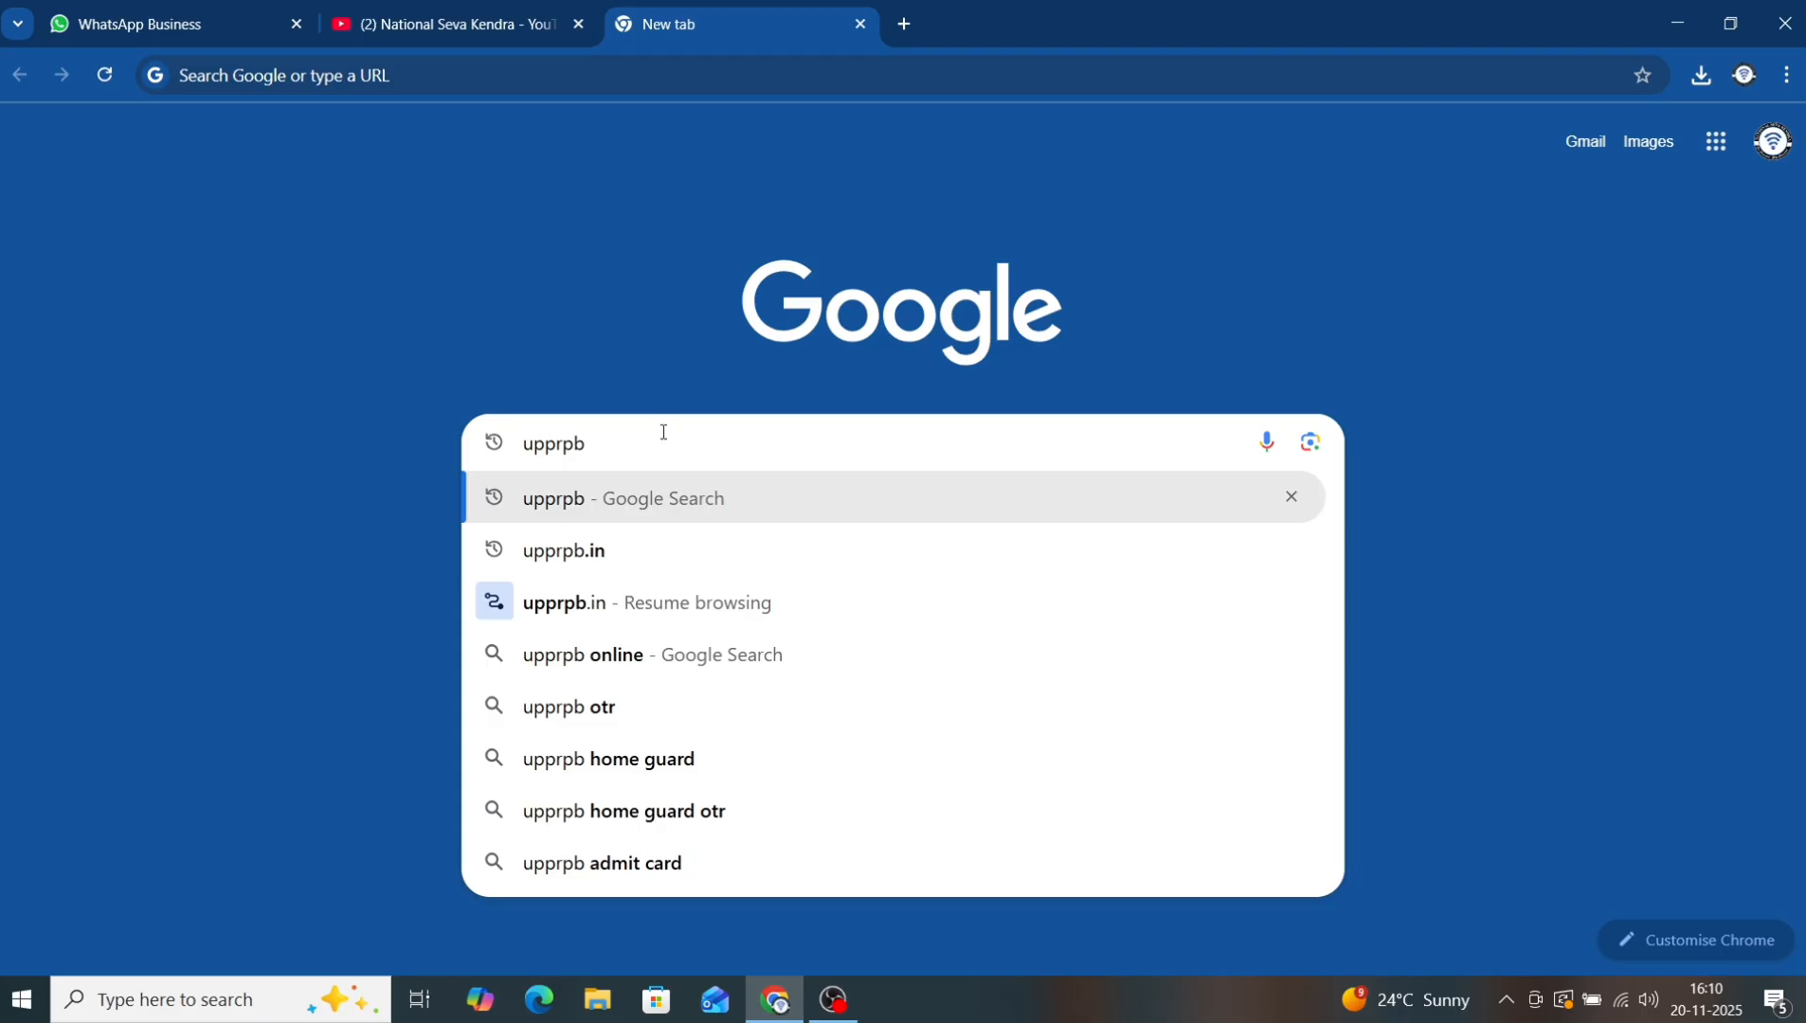
type(".in")
key("Return")
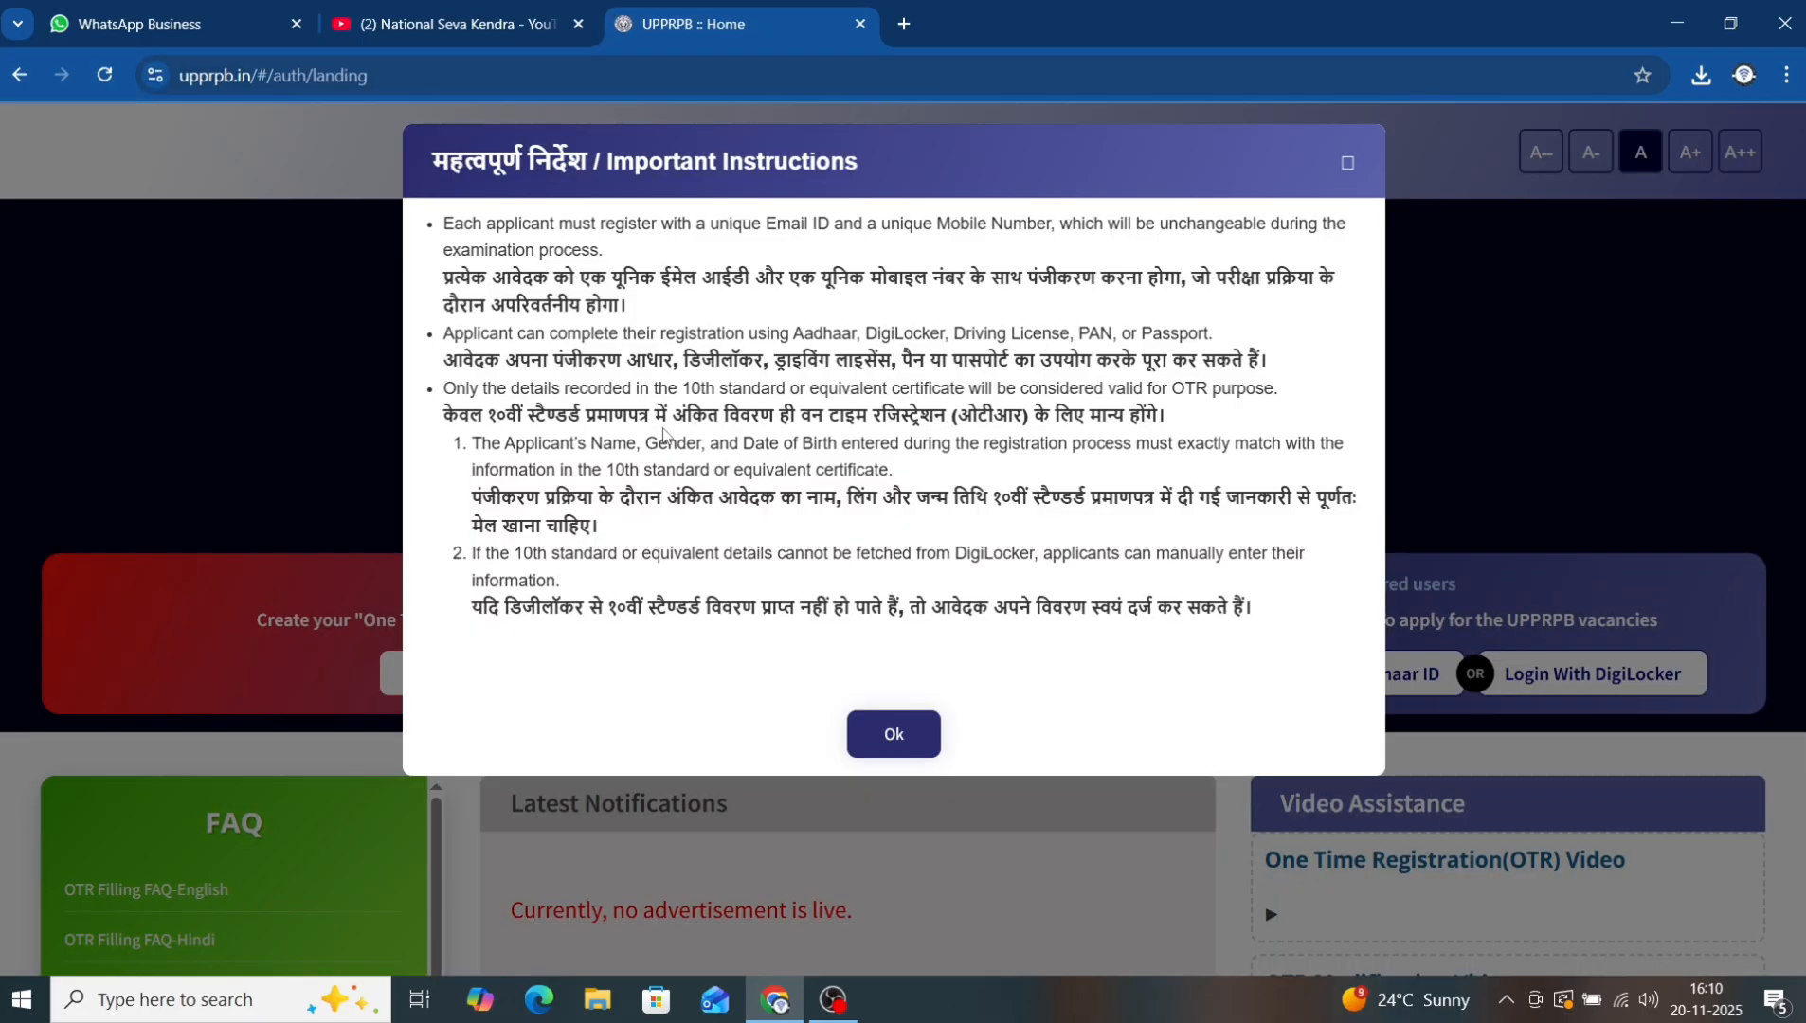
Close the Important Instructions notice with Ok.
left_click(911, 733)
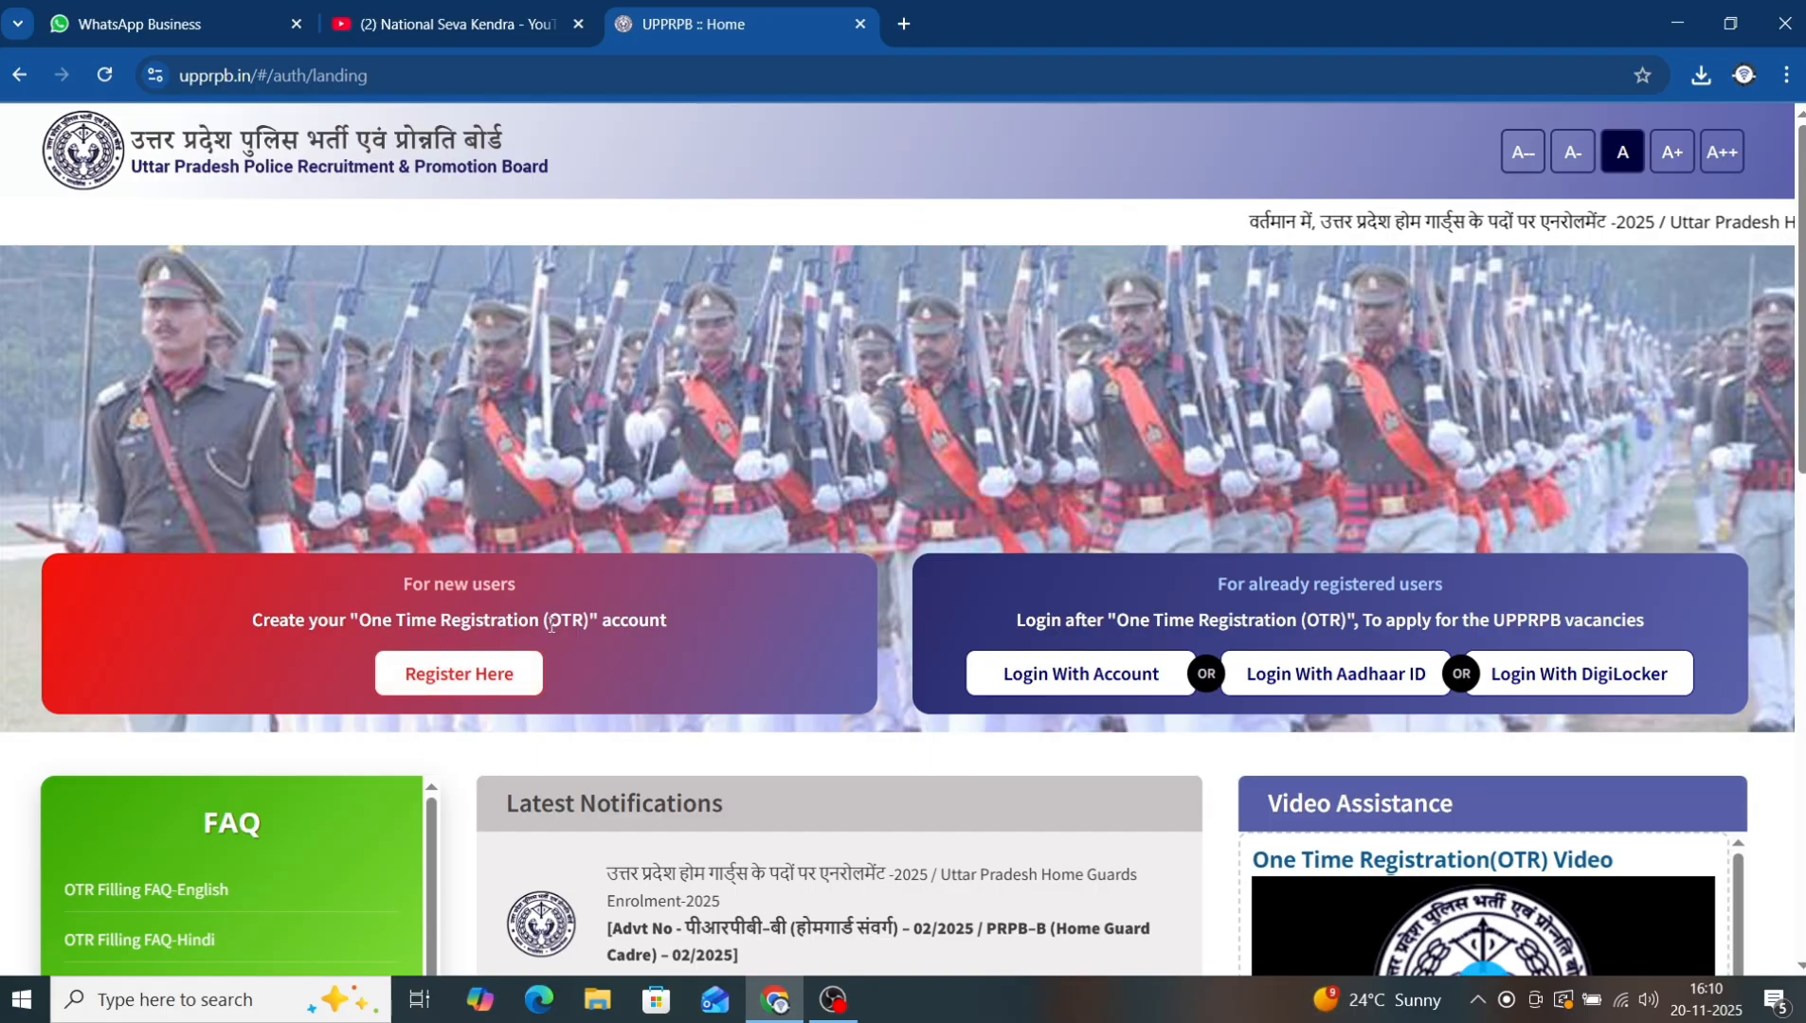
Open Register Here and enter the e-mail address with its generated e-mail OTP.
left_click(433, 674)
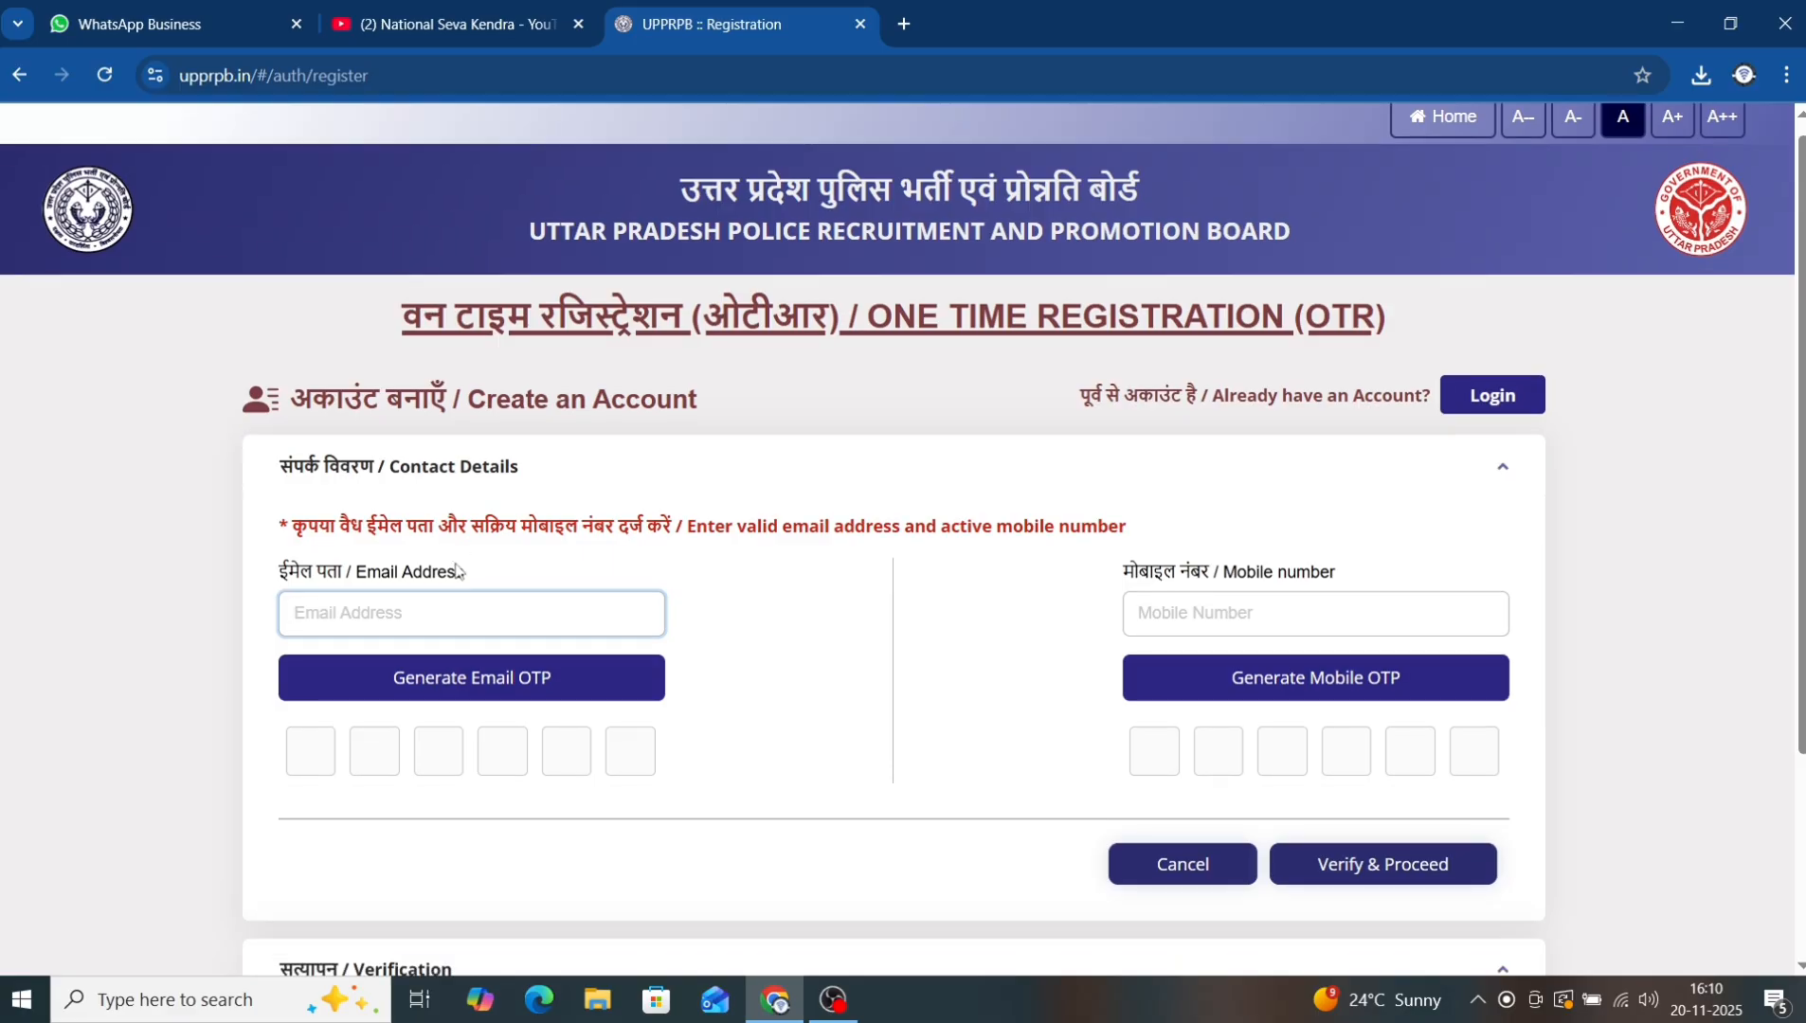
scroll(459, 571, "down", 1)
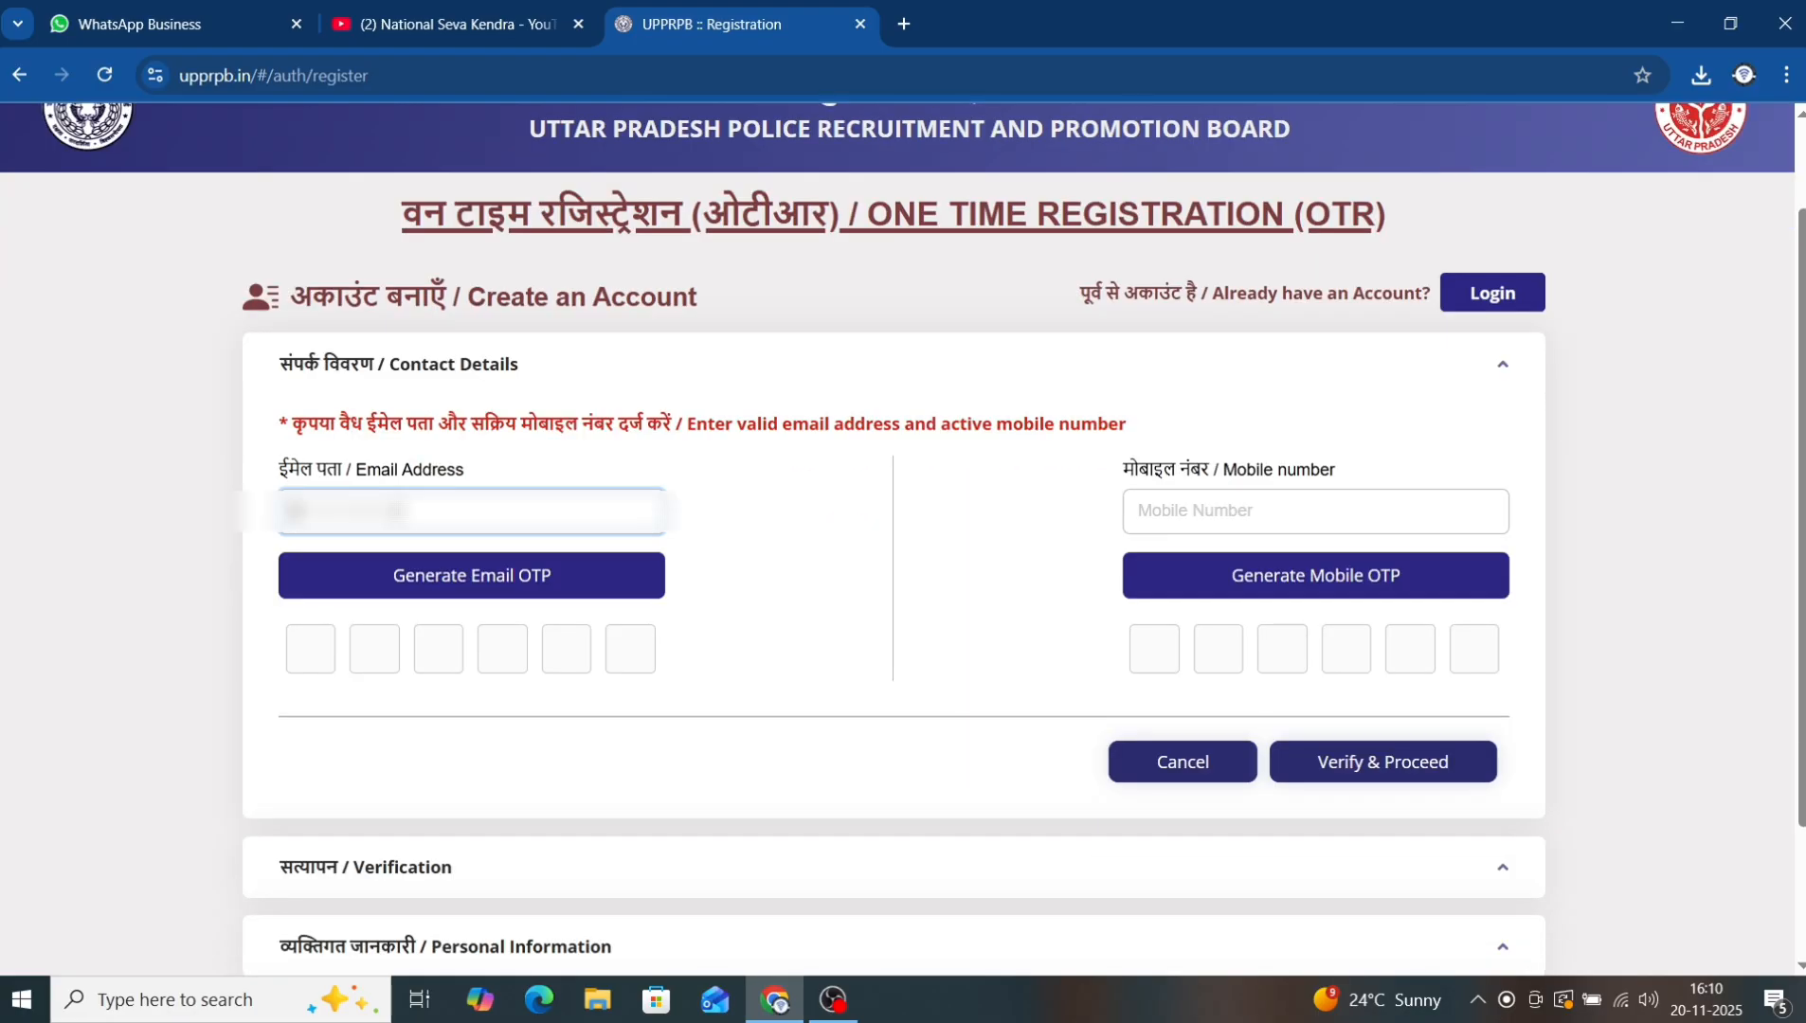
type("......")
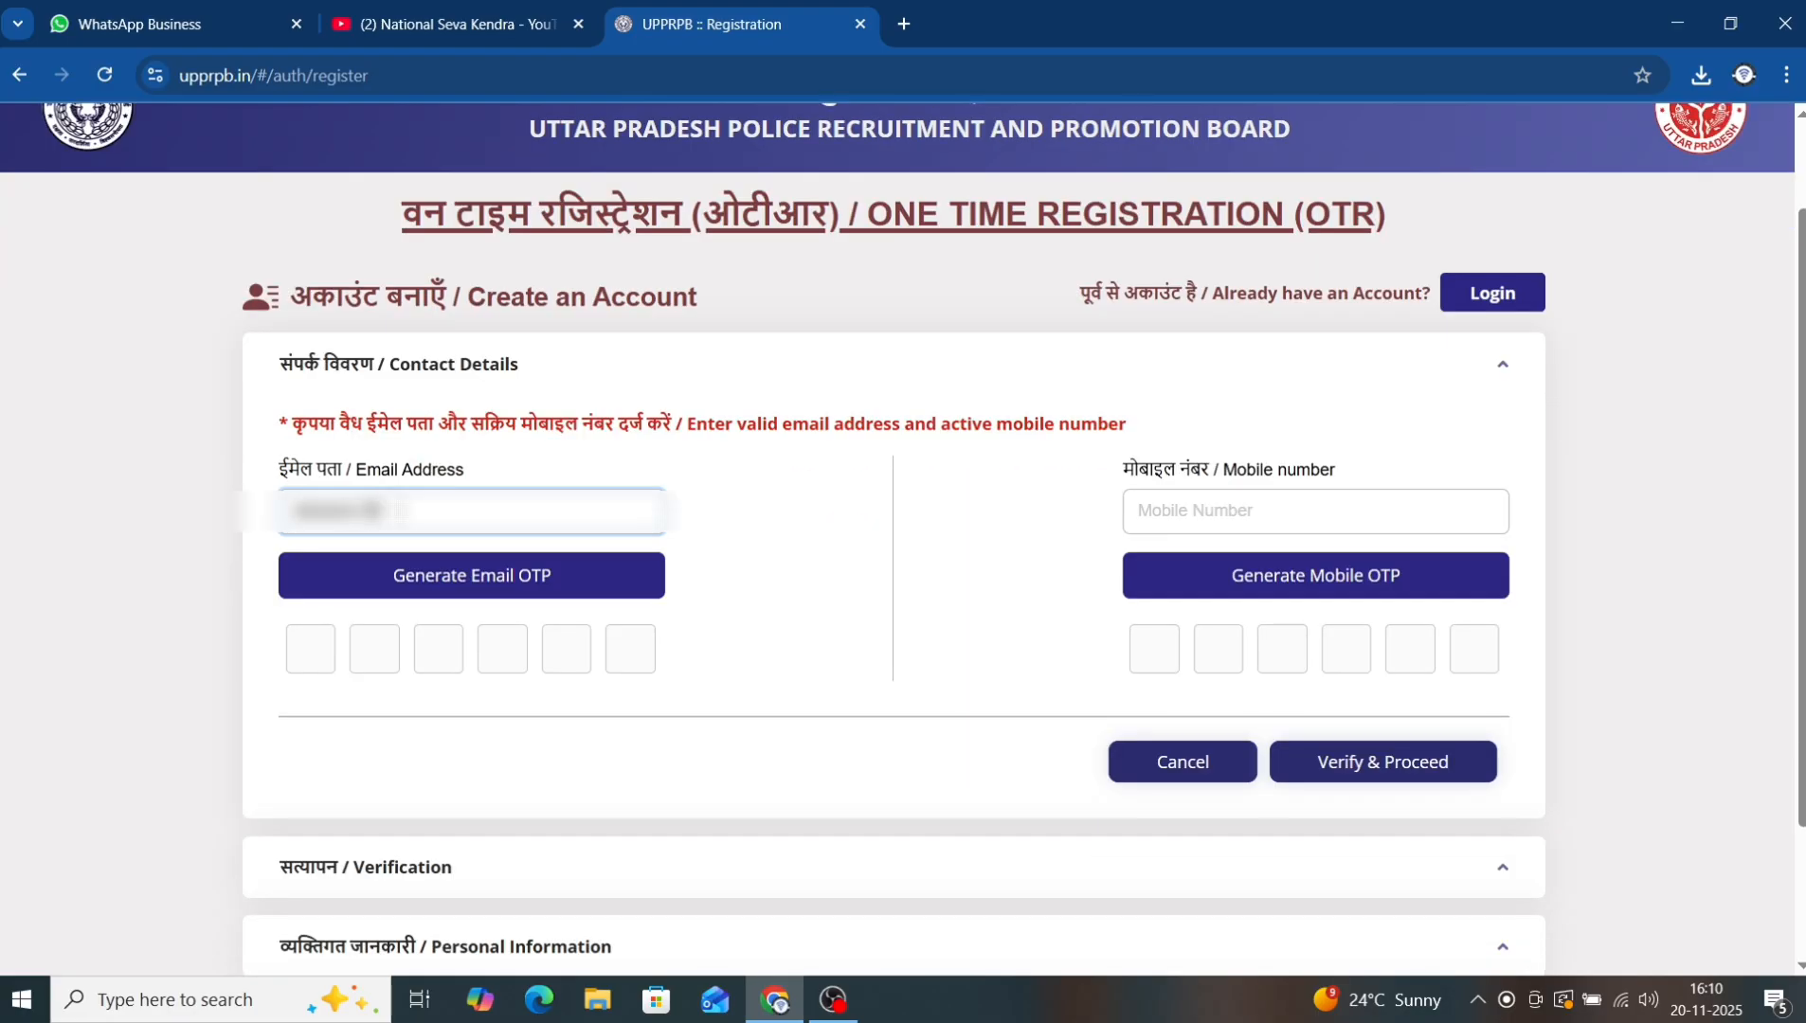
type("...")
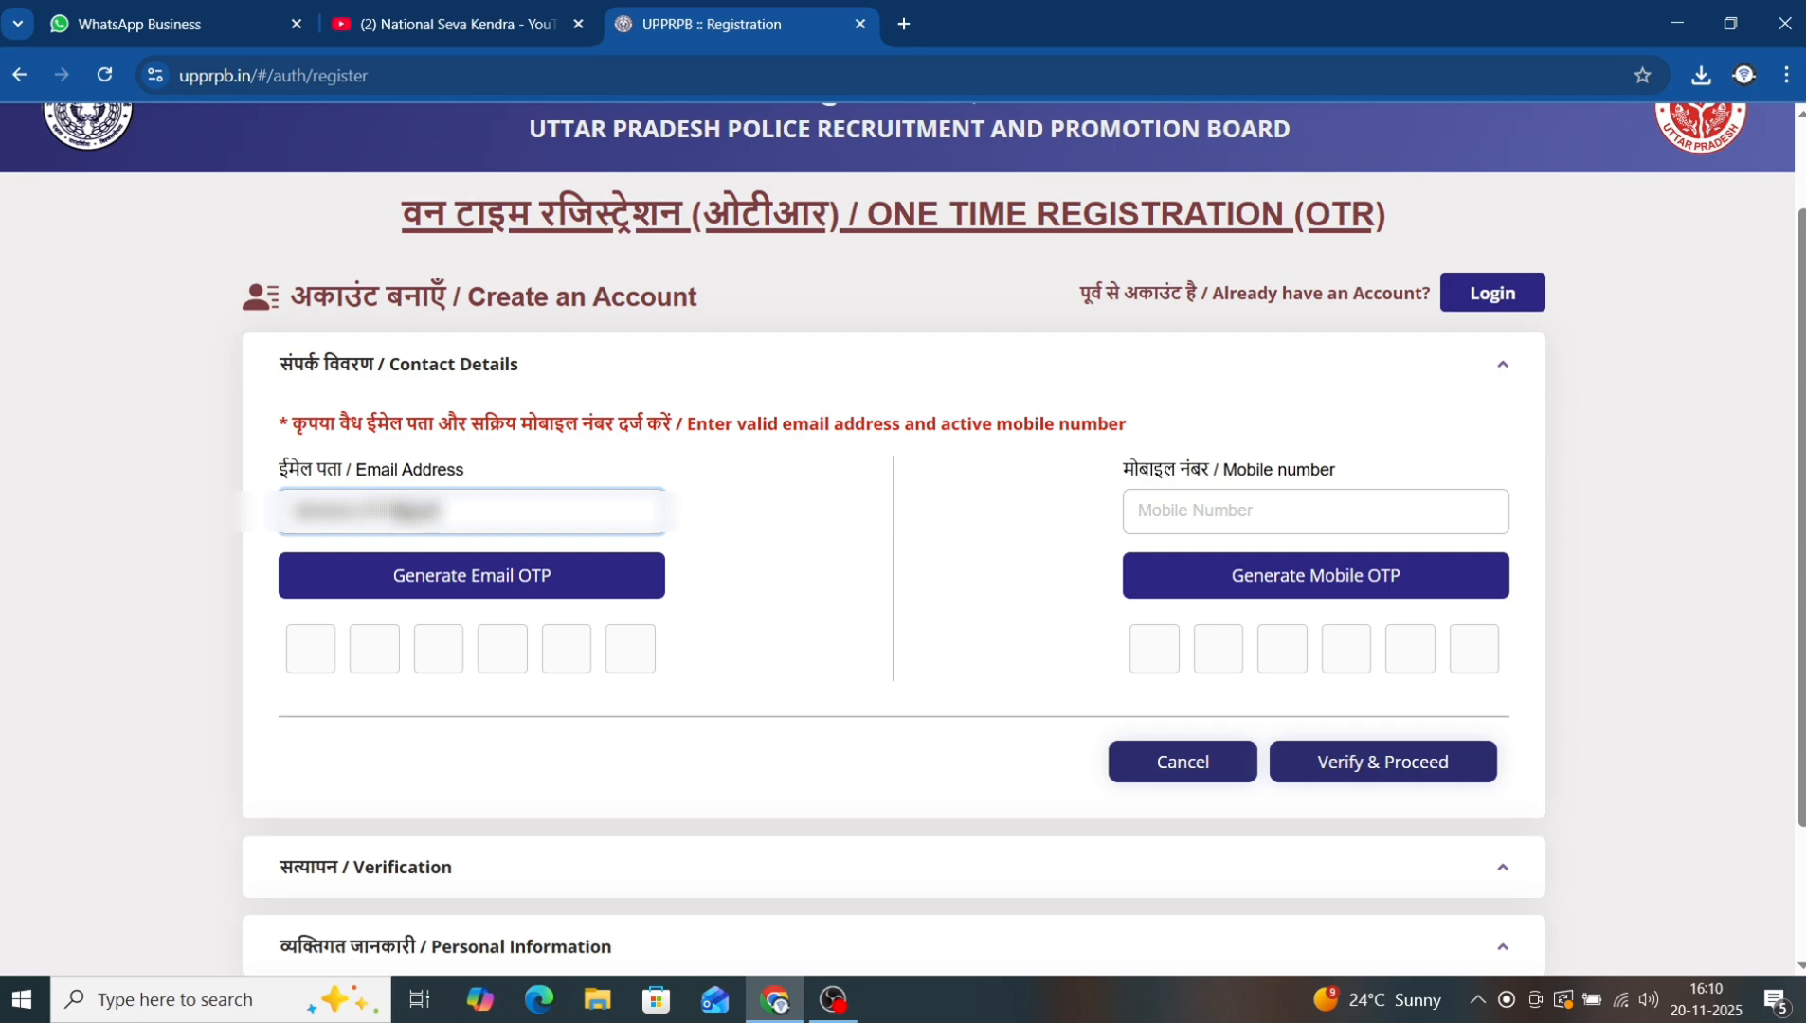
type("...")
left_click(423, 573)
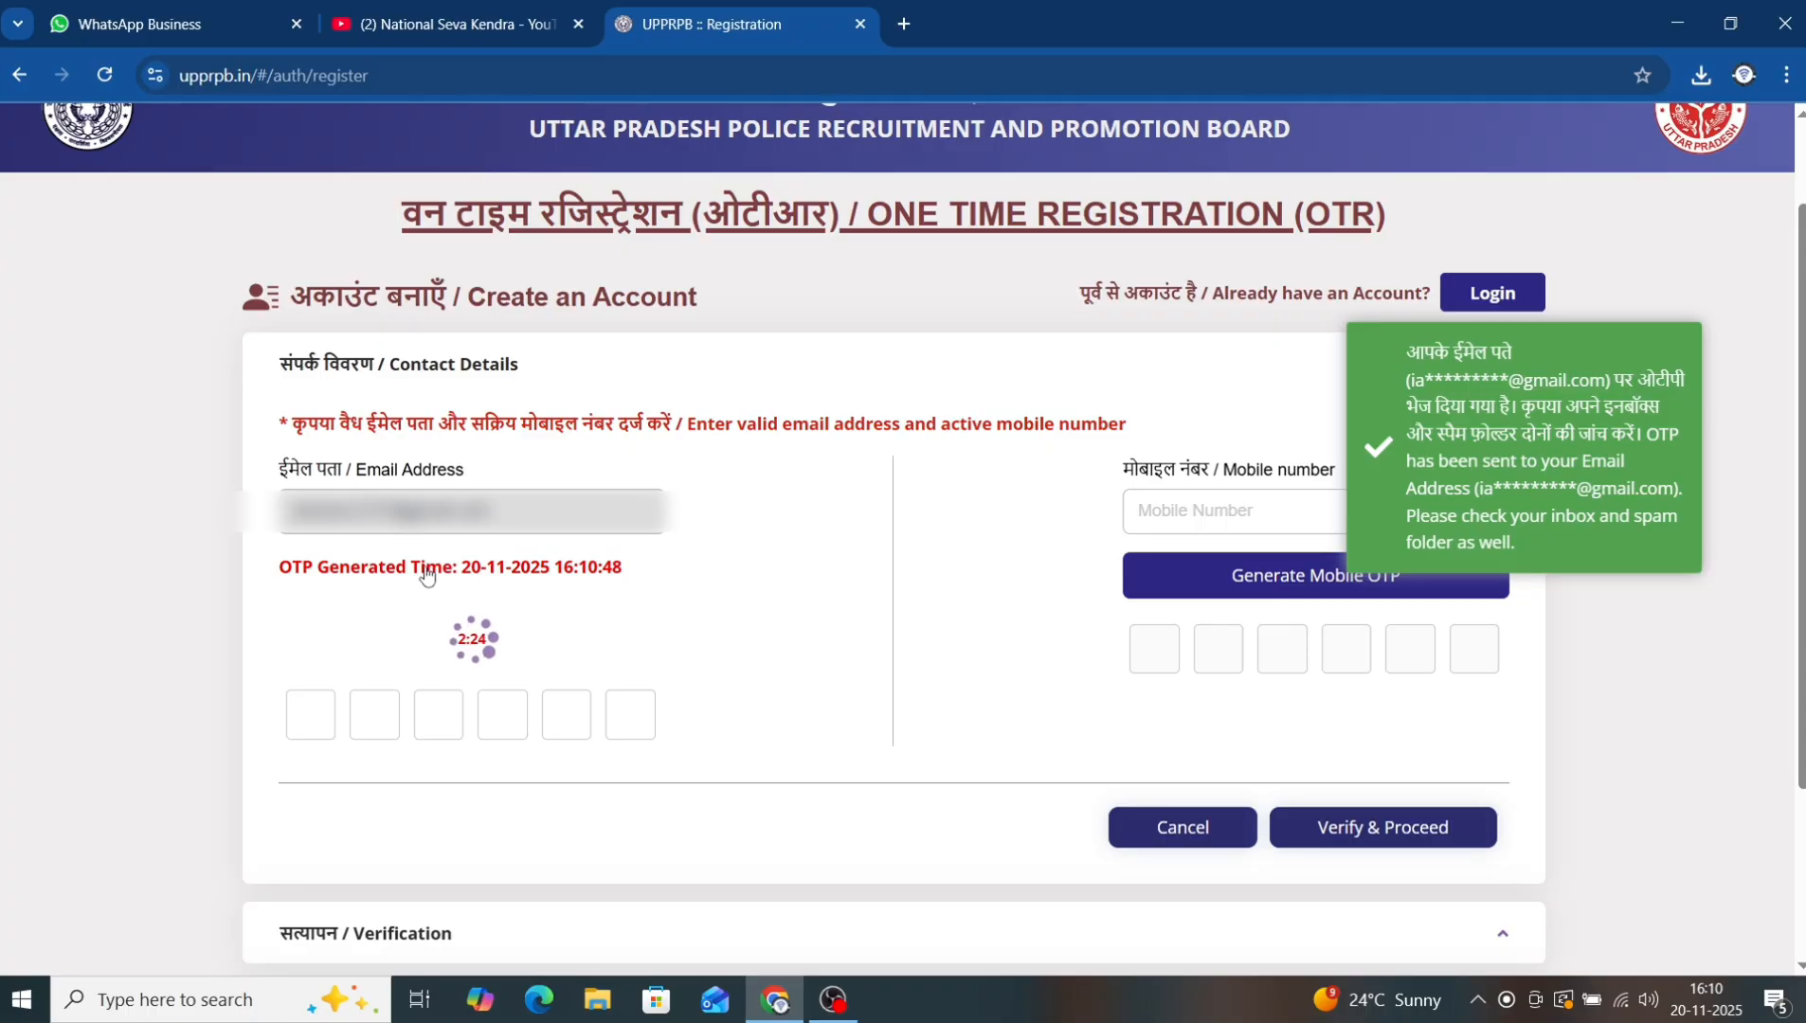
left_click(319, 726)
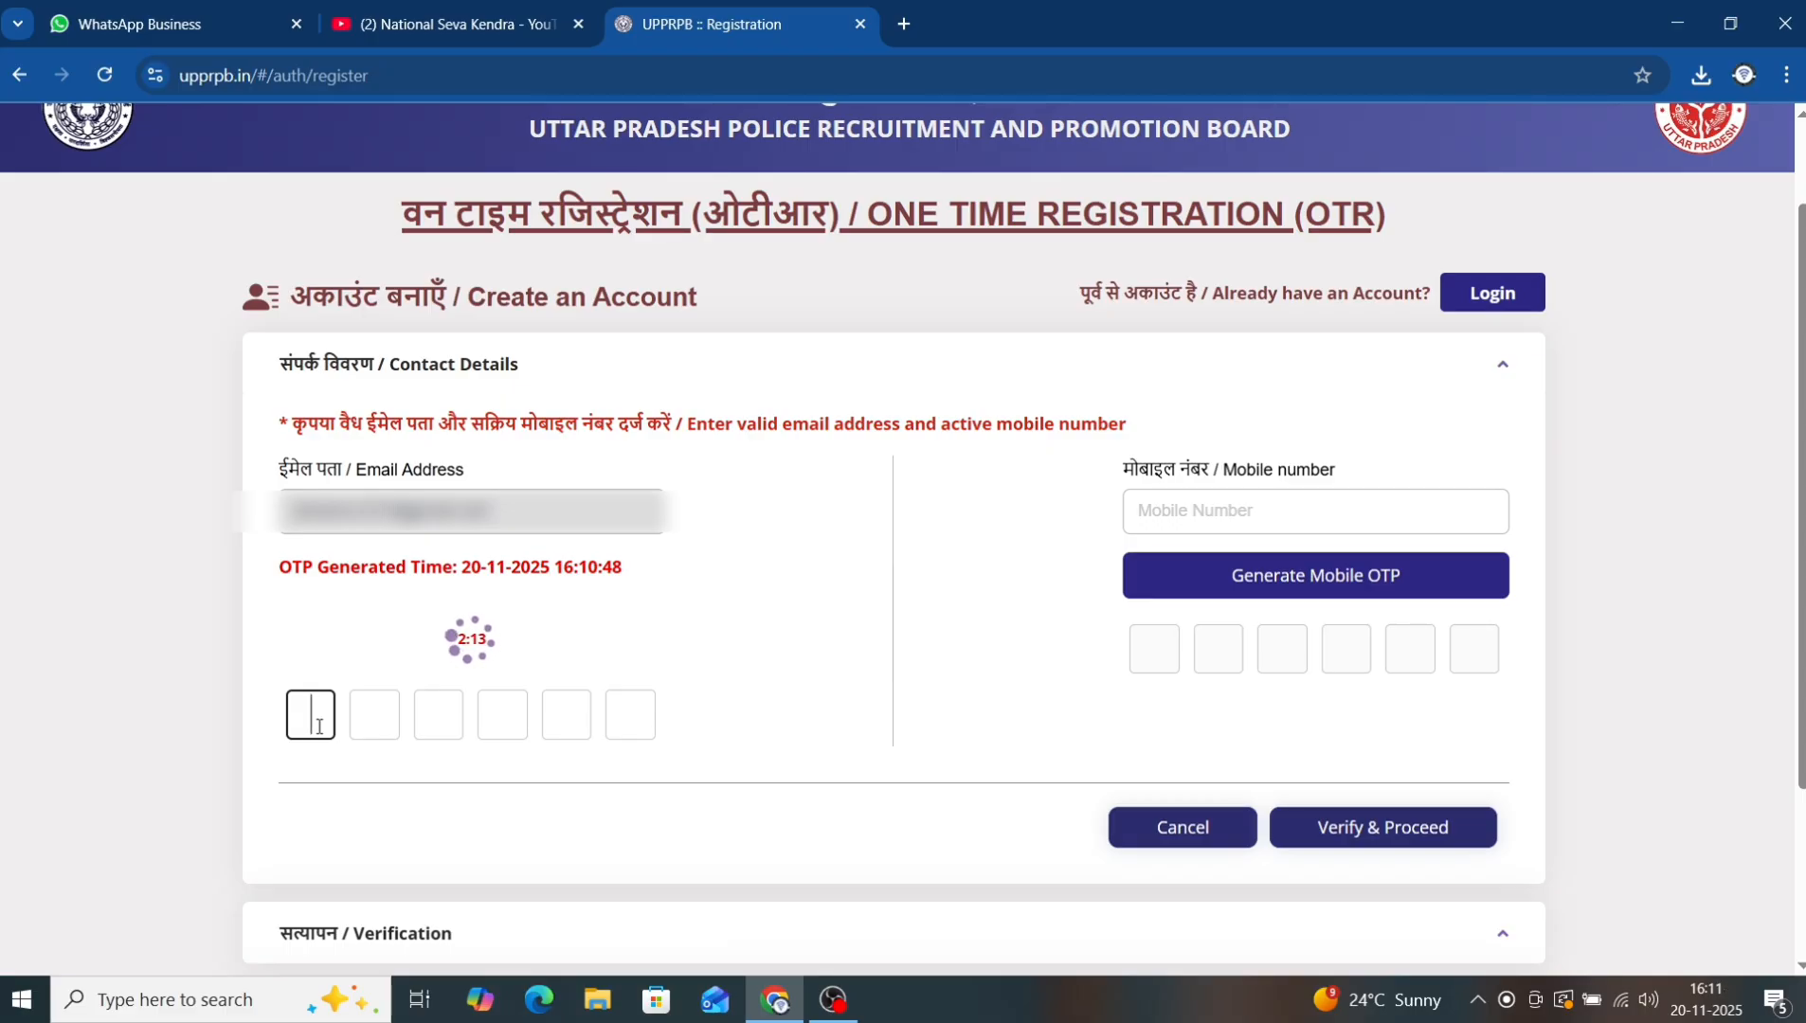
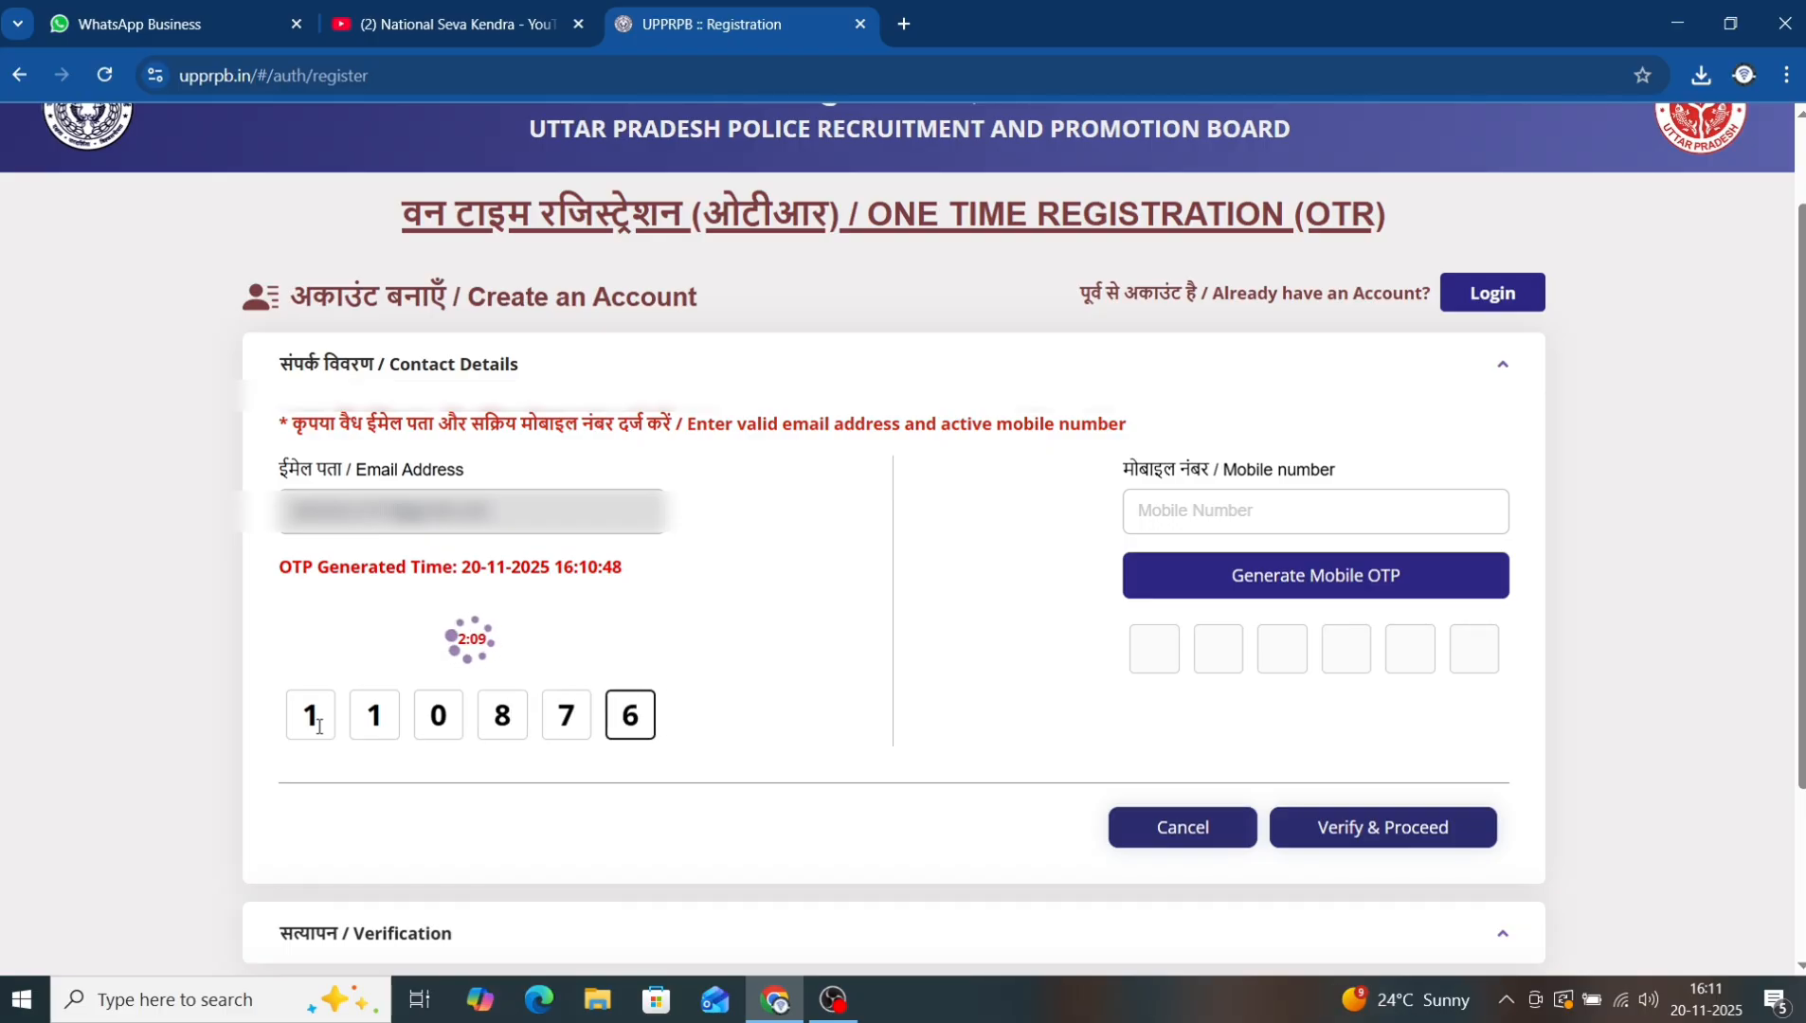
Enter the mobile number and the generated mobile OTP.
scroll(889, 649, "down", 1)
left_click(786, 581)
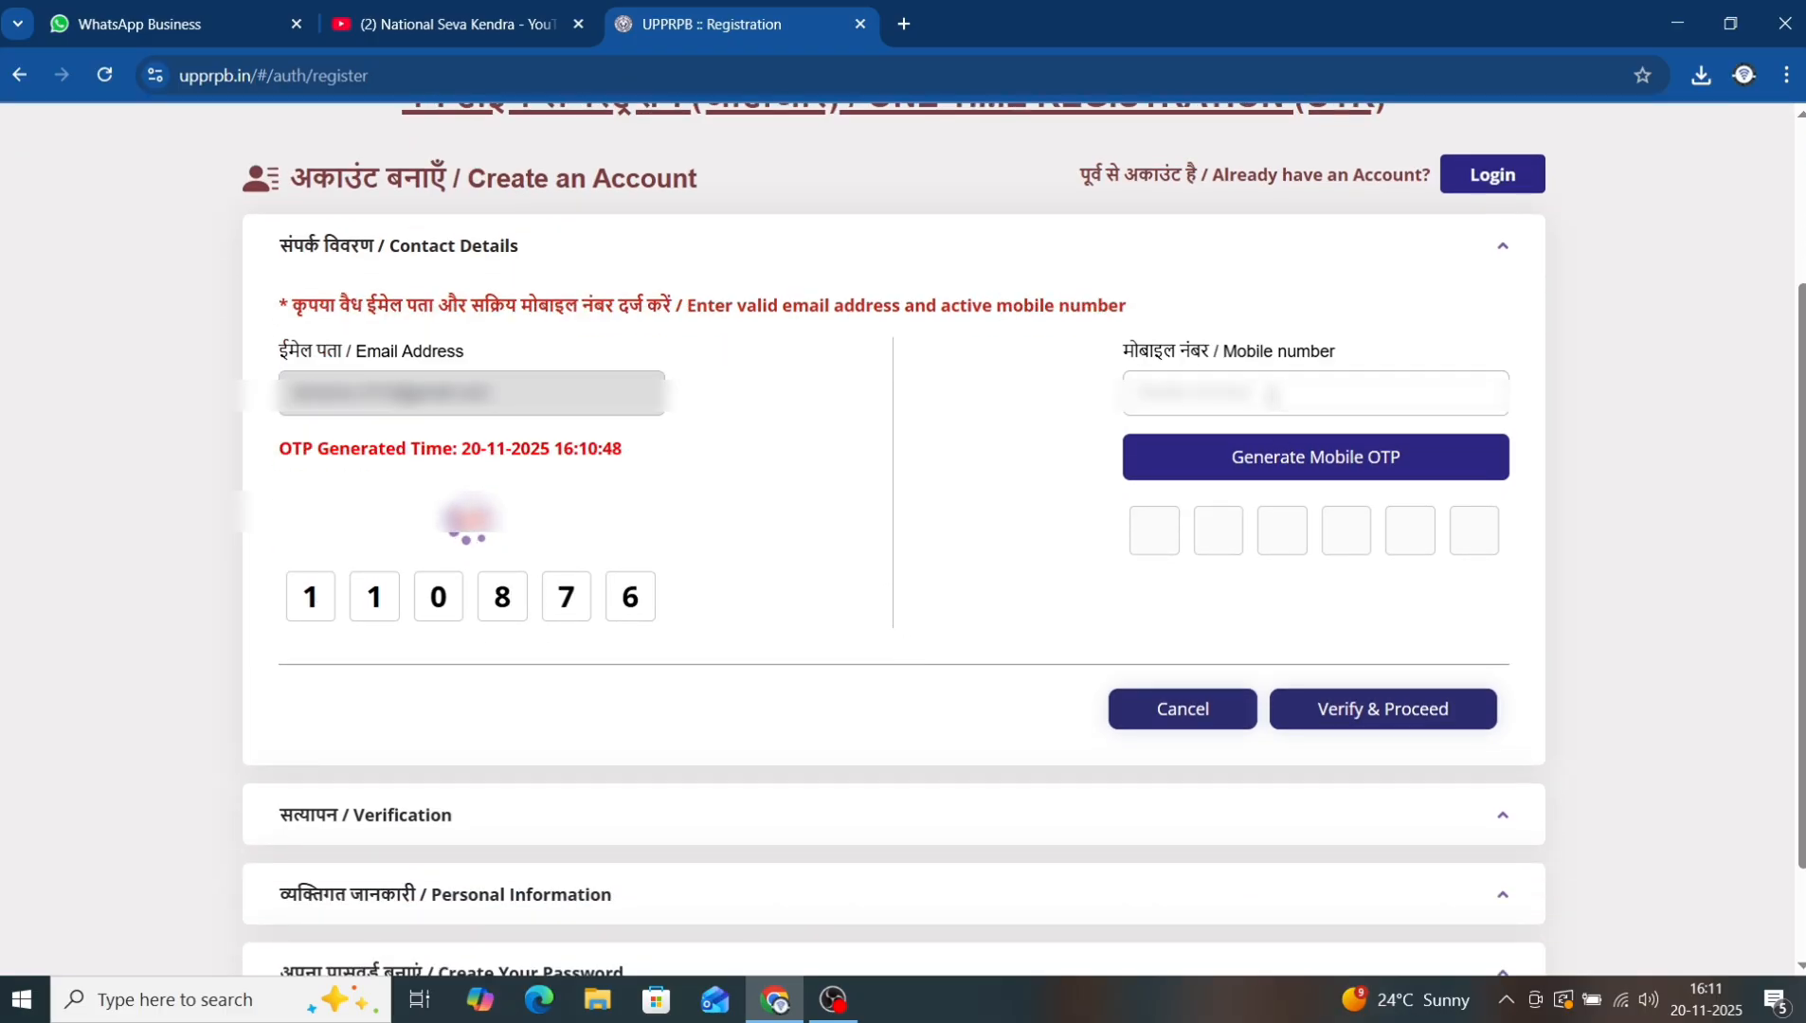
left_click(1271, 393)
type("•••••••")
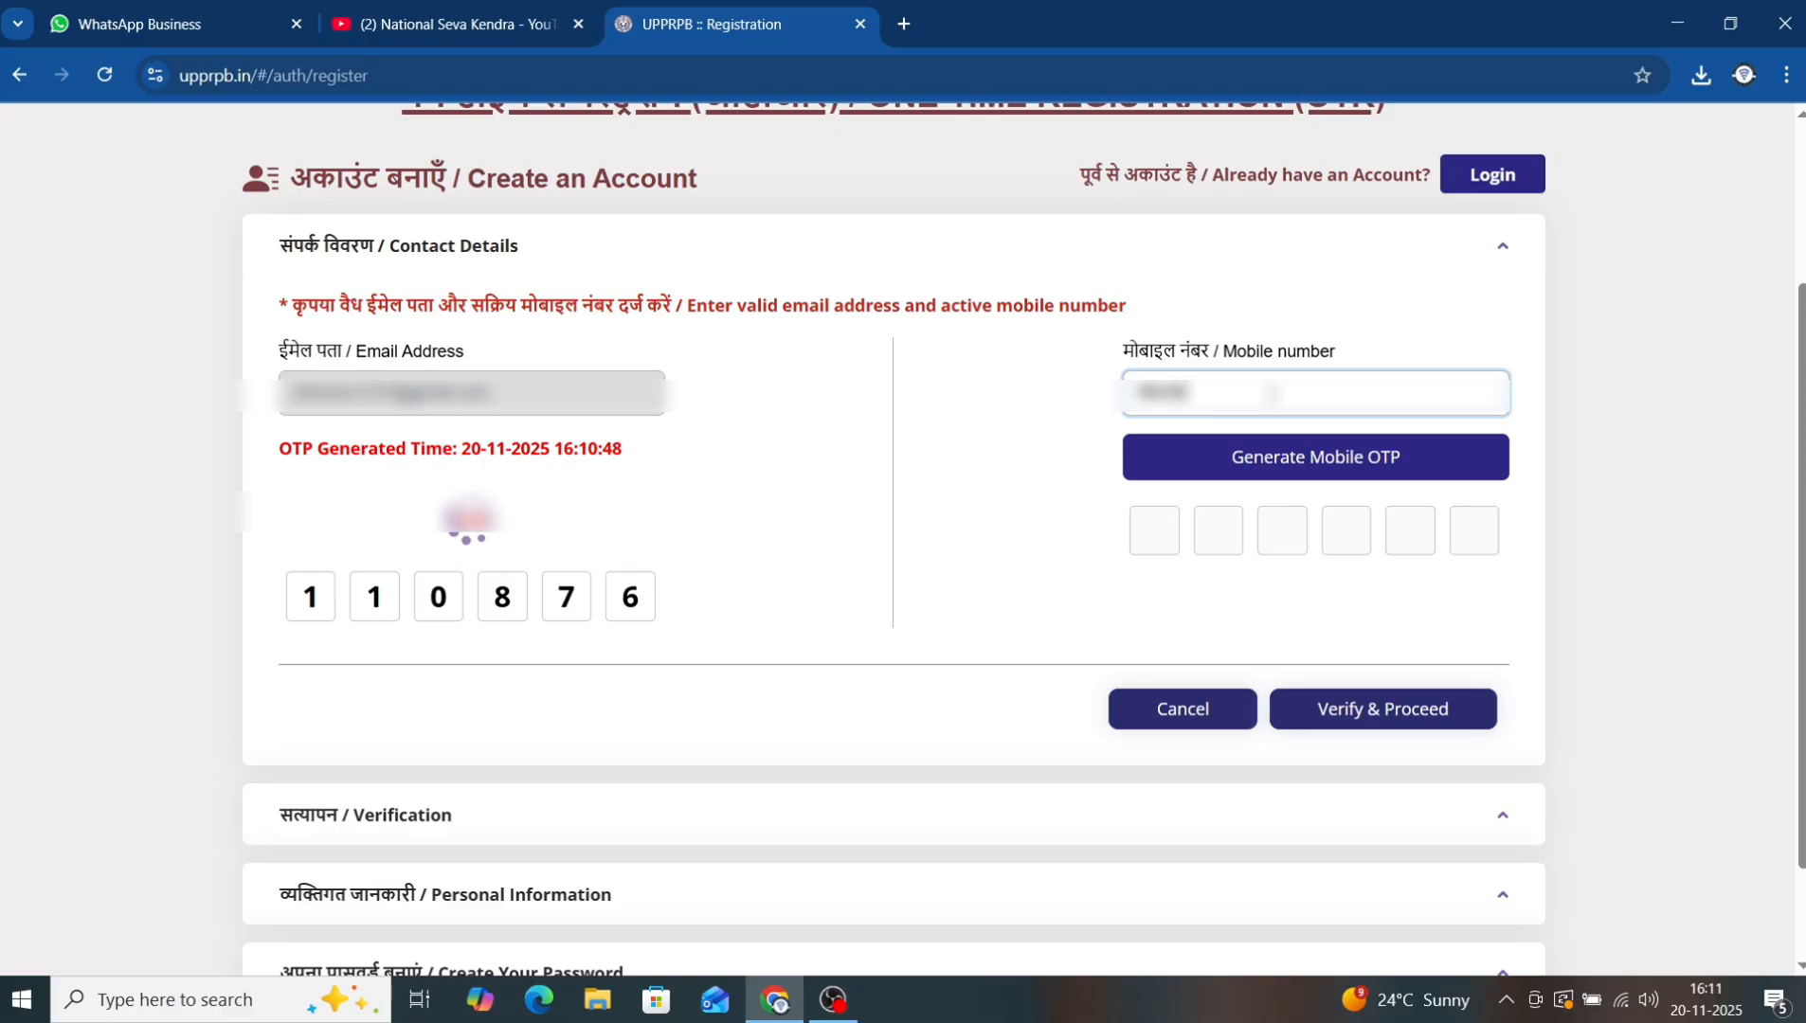
type("•••")
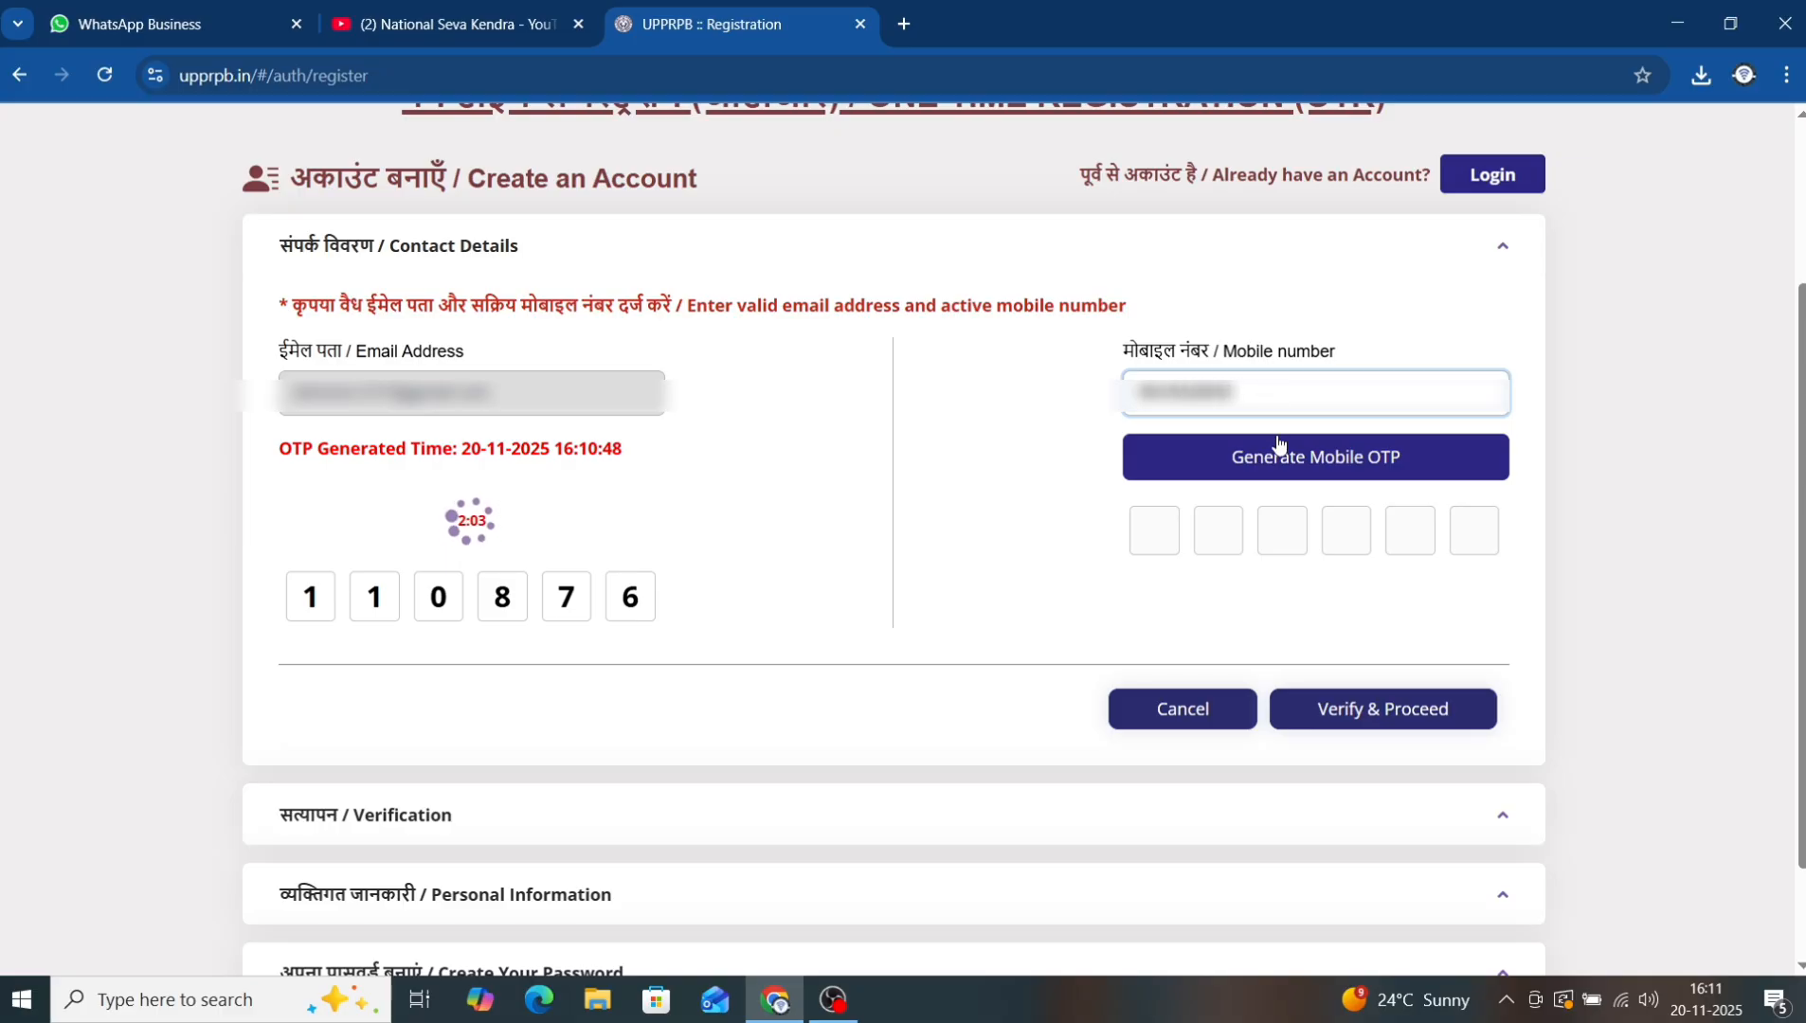
left_click(1293, 460)
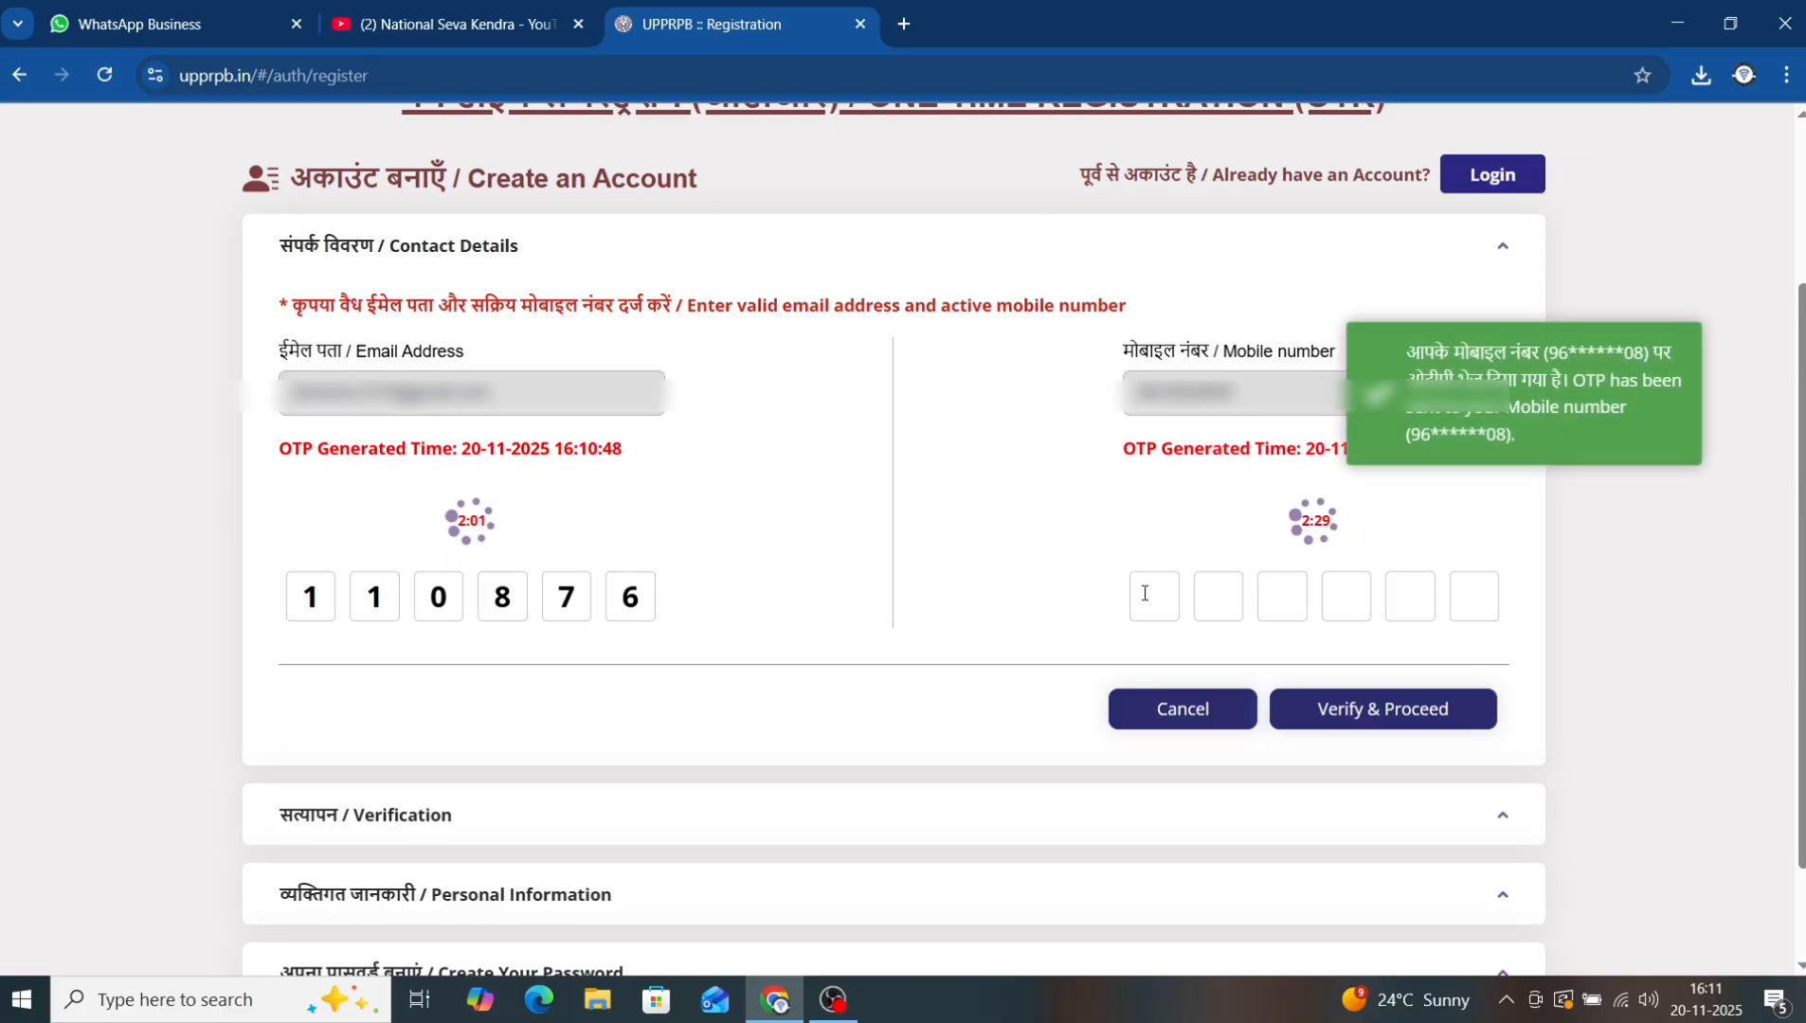
scroll(1149, 589, "down", 1)
left_click(1155, 465)
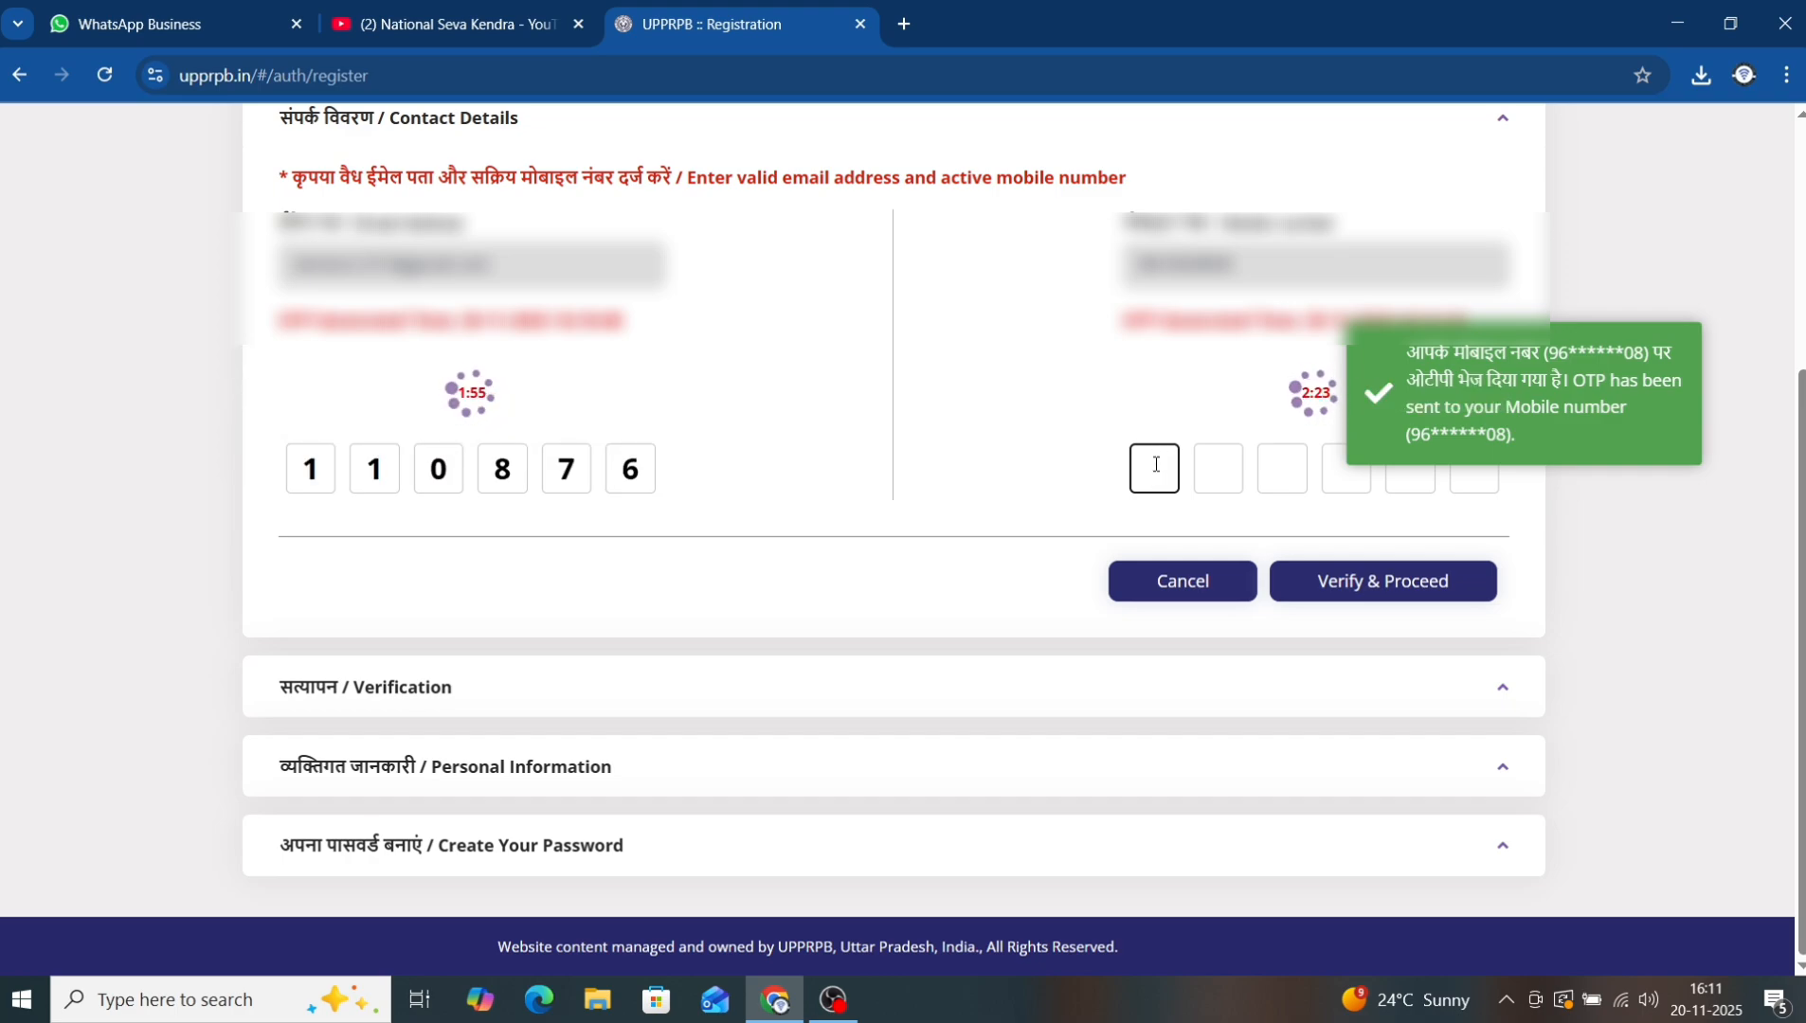
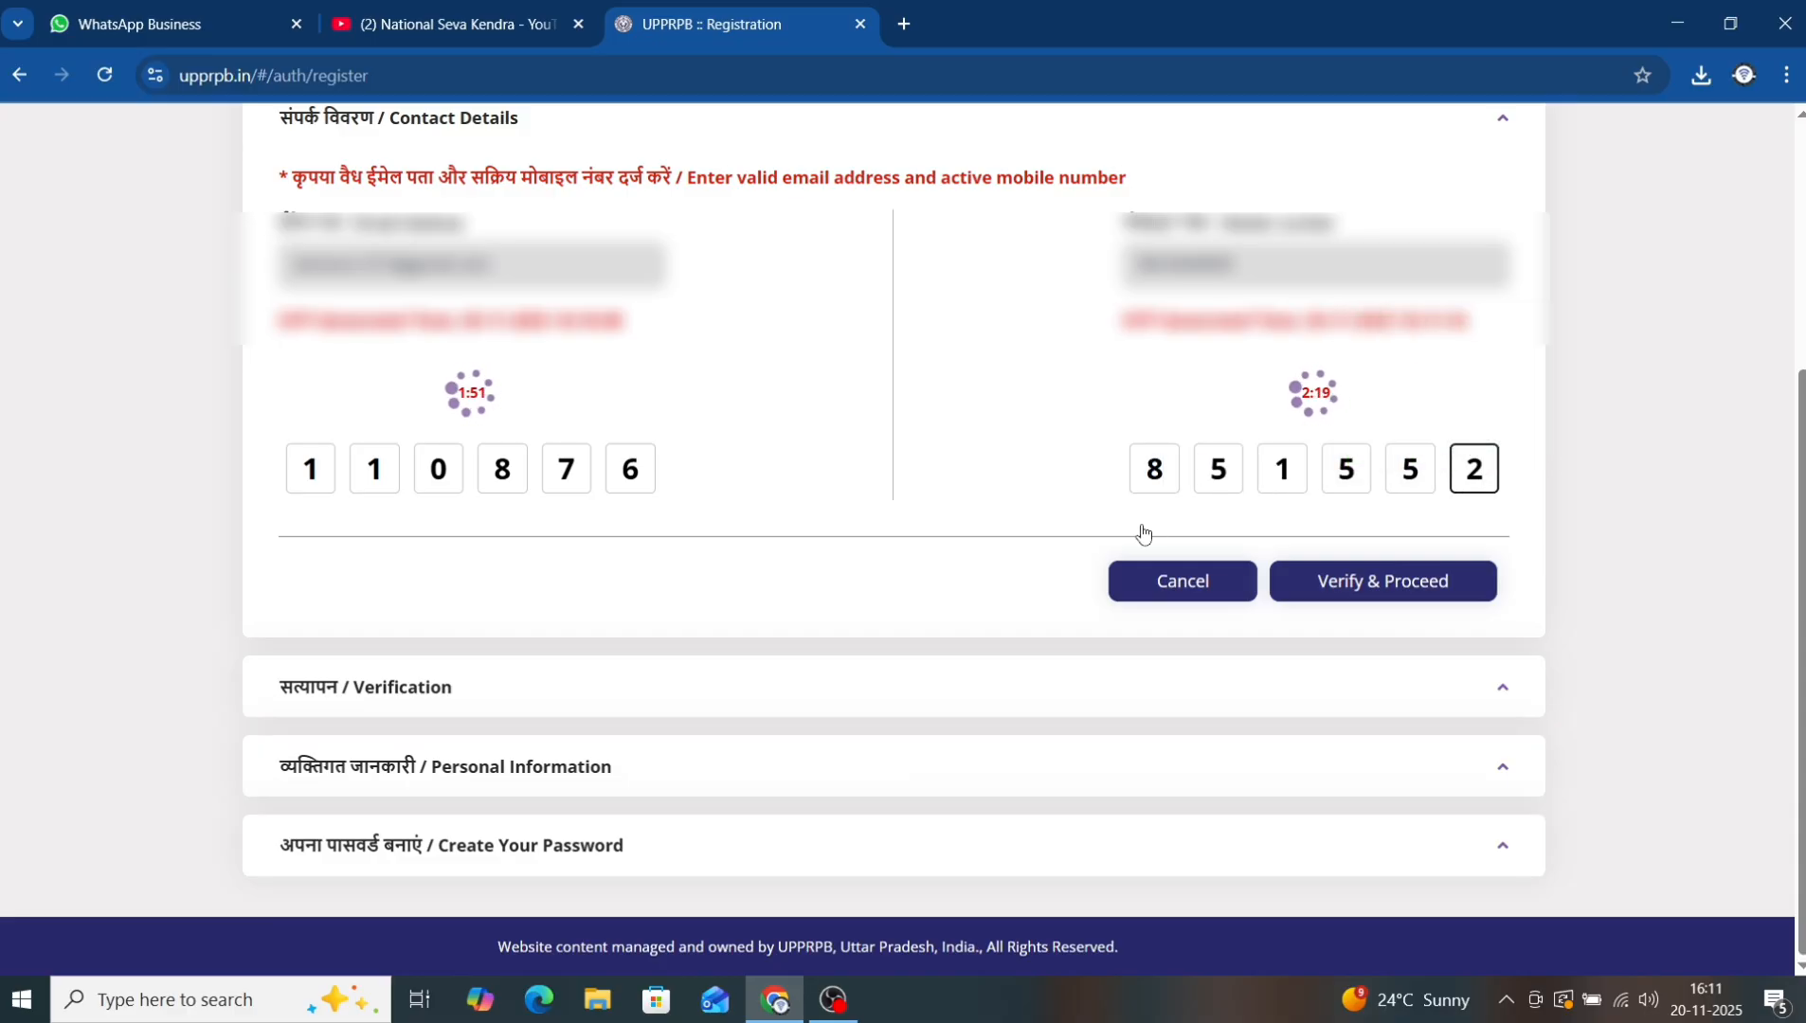
Verify the contact OTPs and confirm being at least 18 years old.
left_click(1361, 585)
scroll(1059, 500, "up", 5)
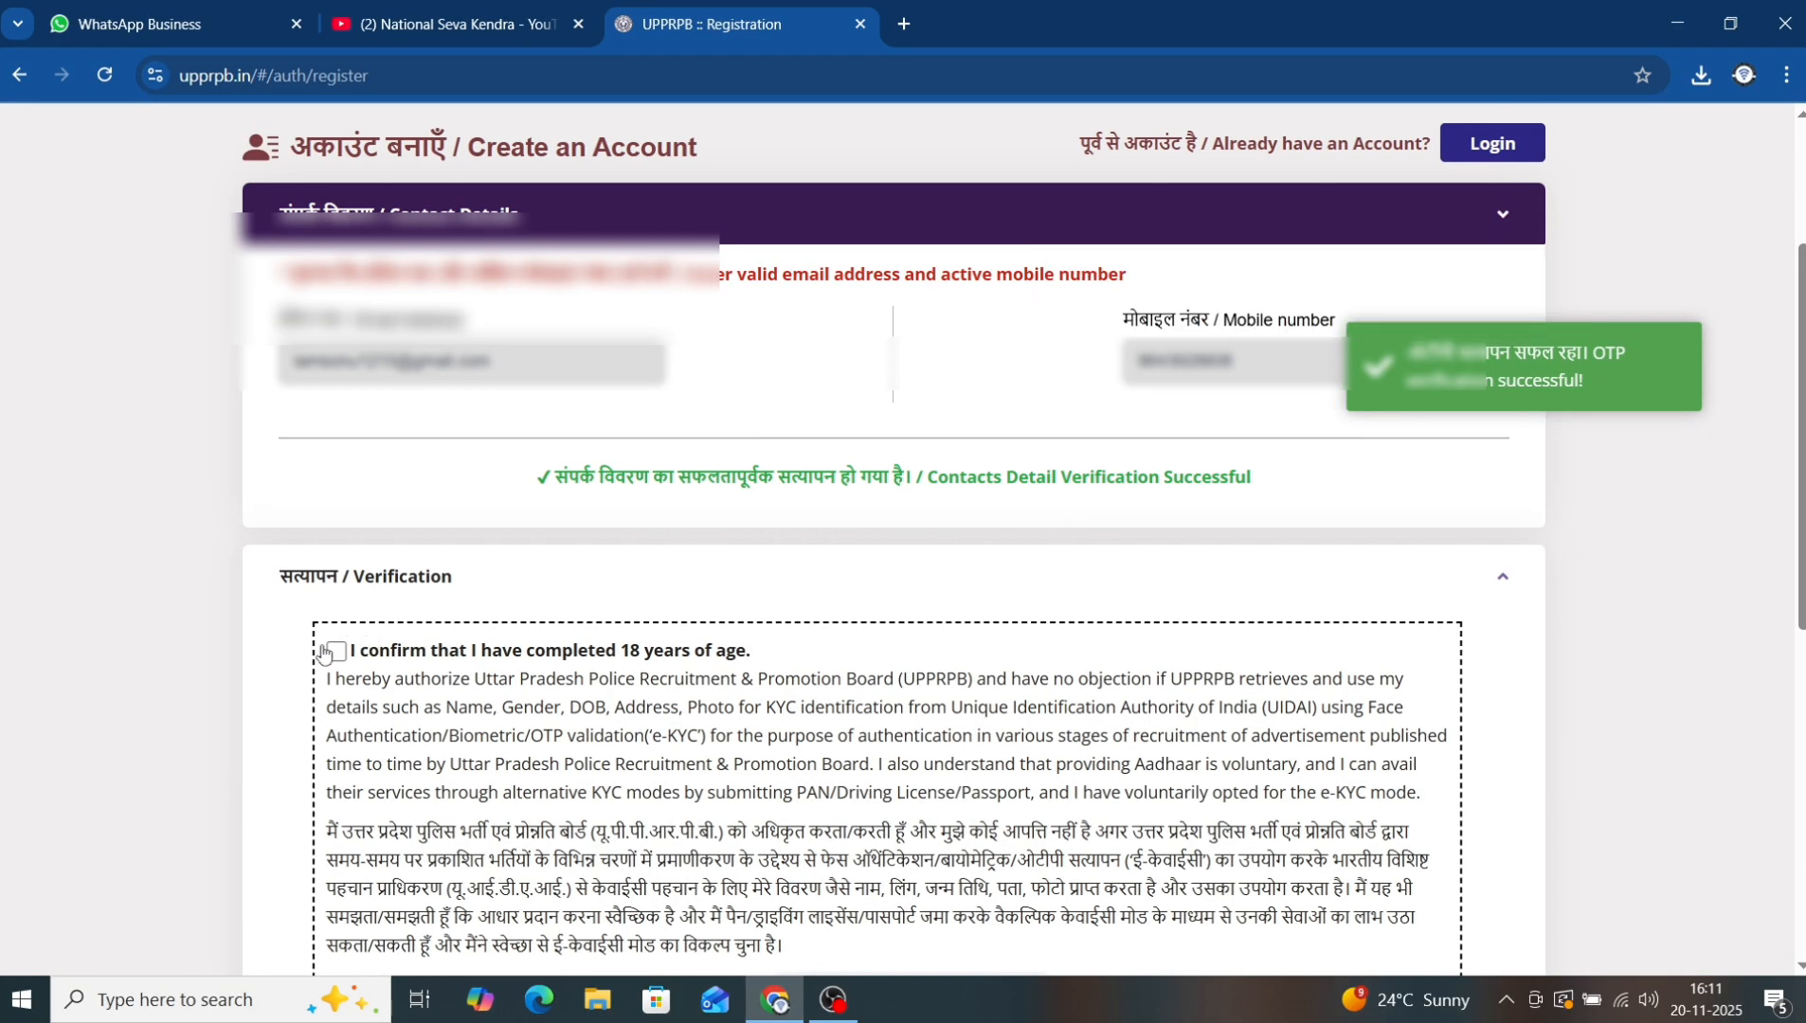
scroll(413, 569, "down", 1)
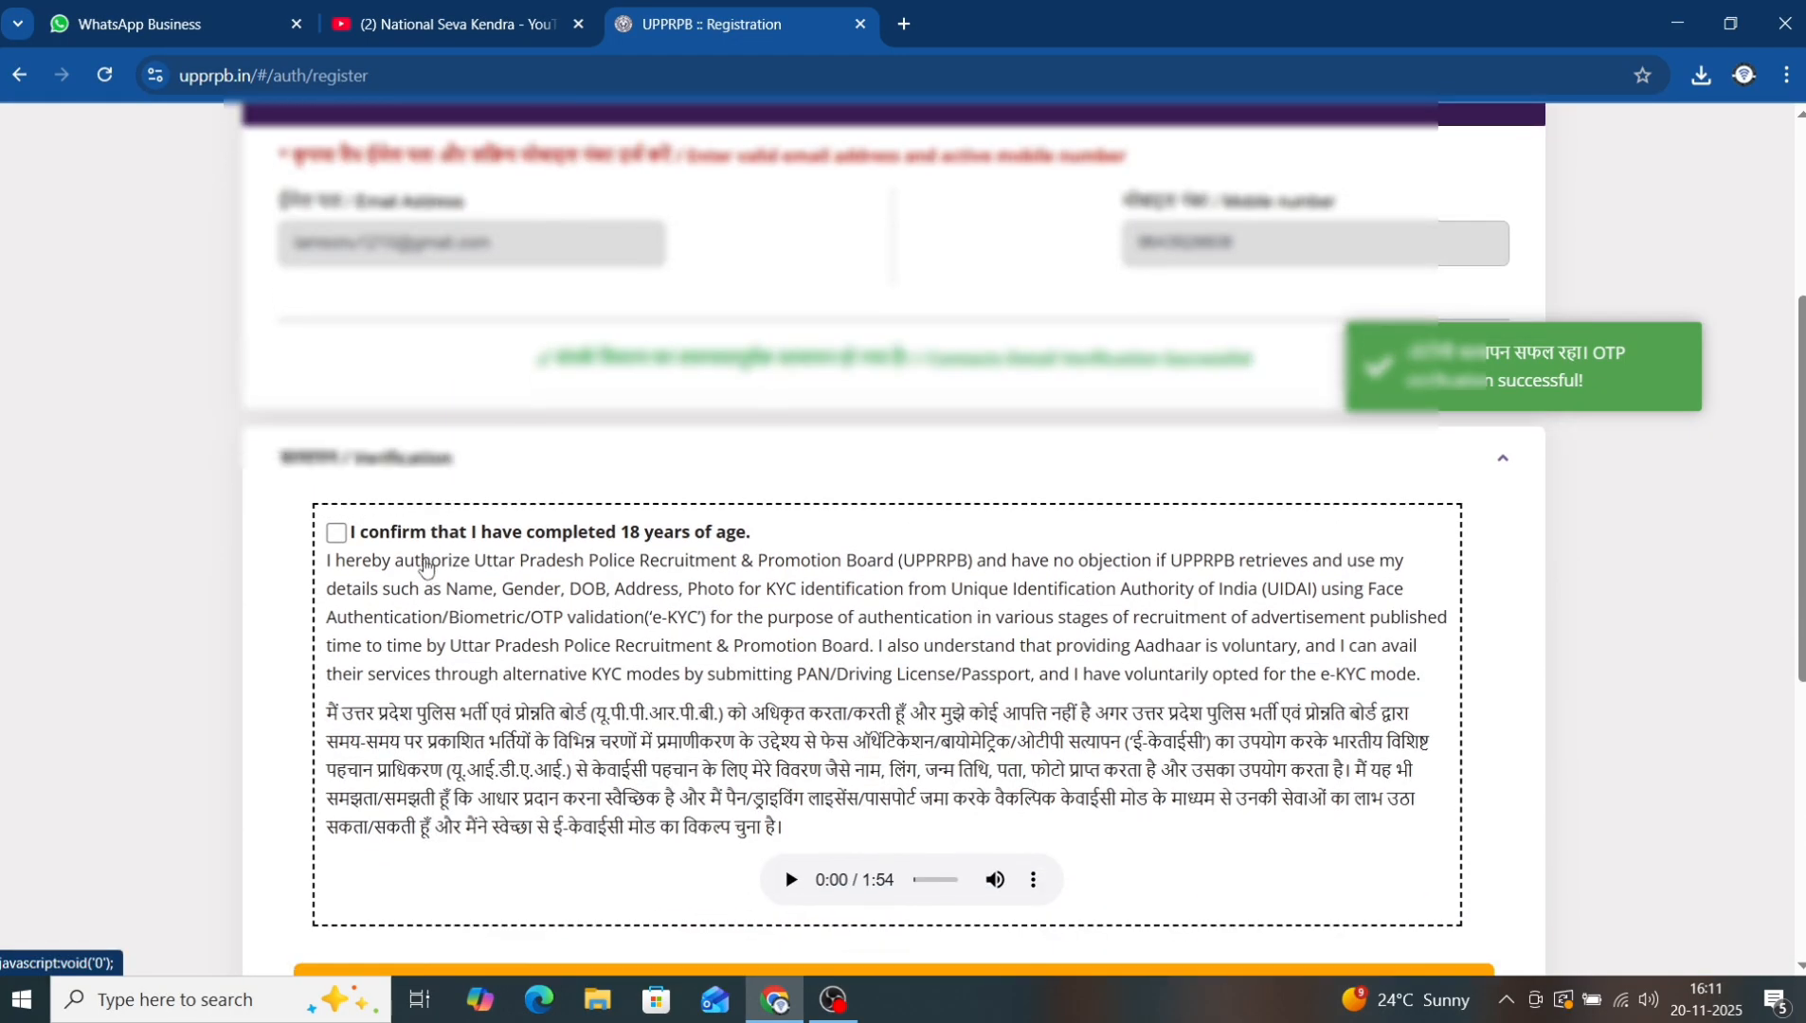
left_click(351, 533)
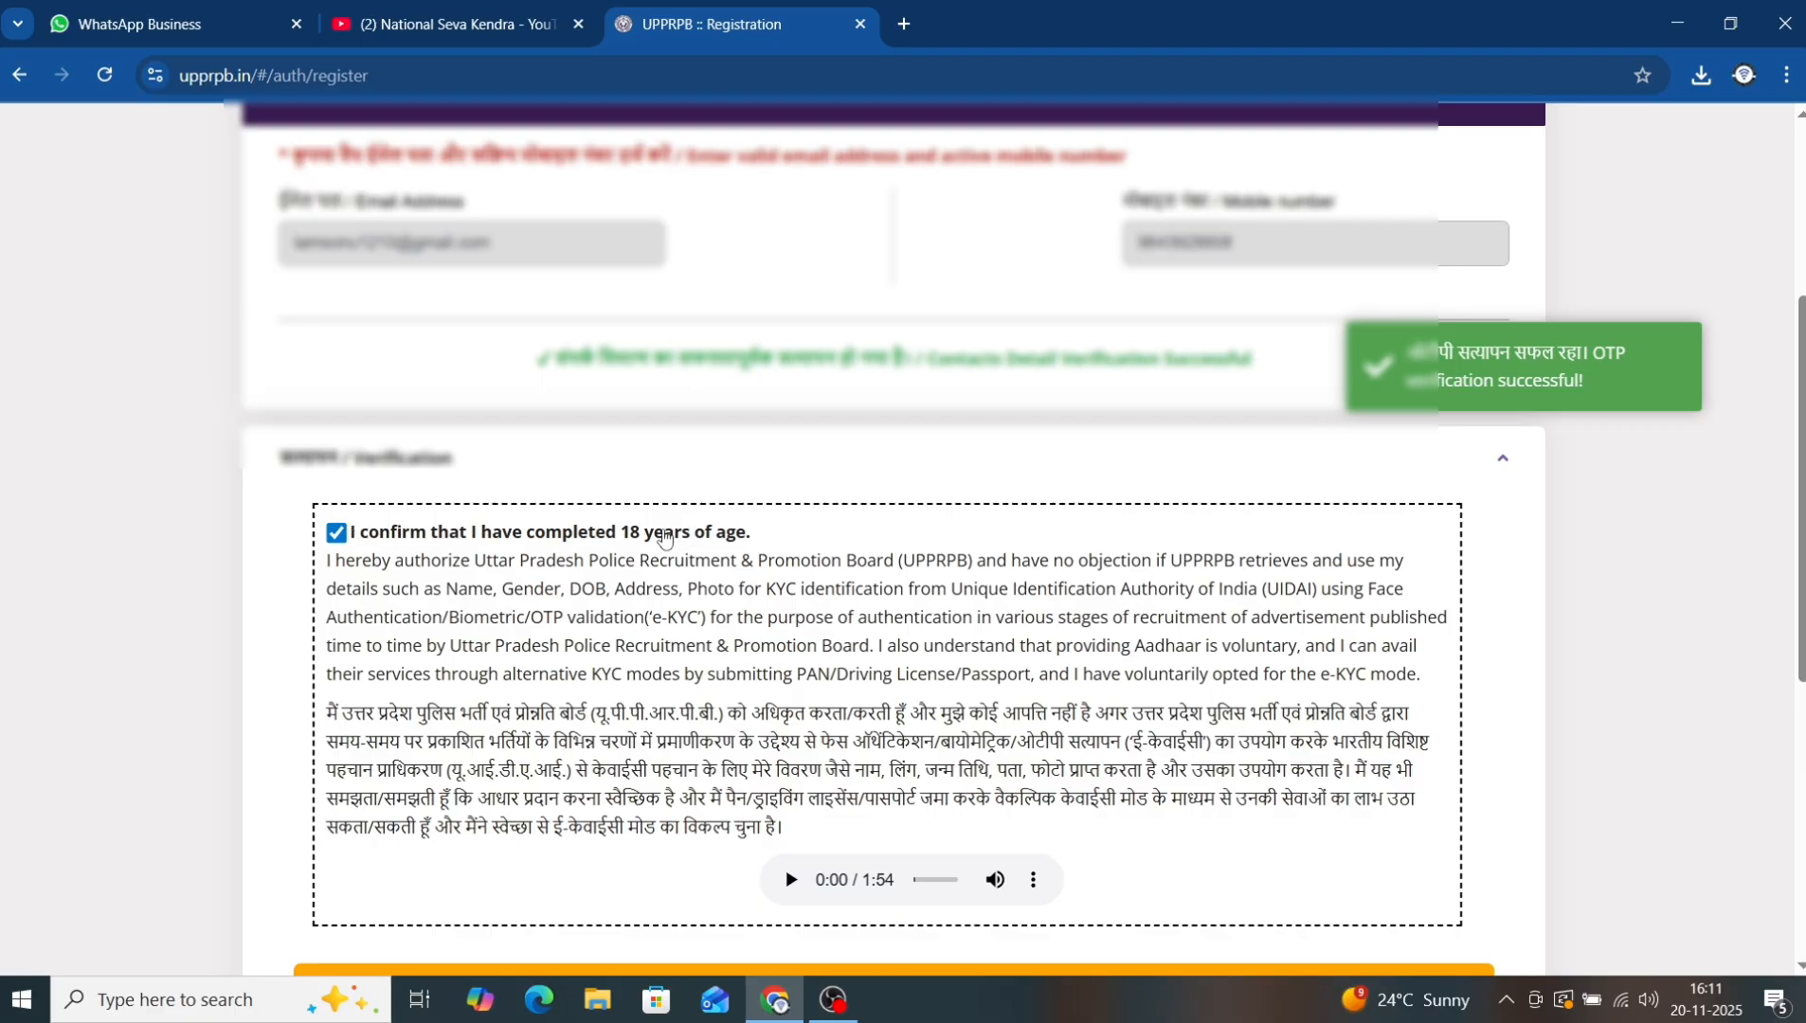
left_click_drag(537, 541, 753, 536)
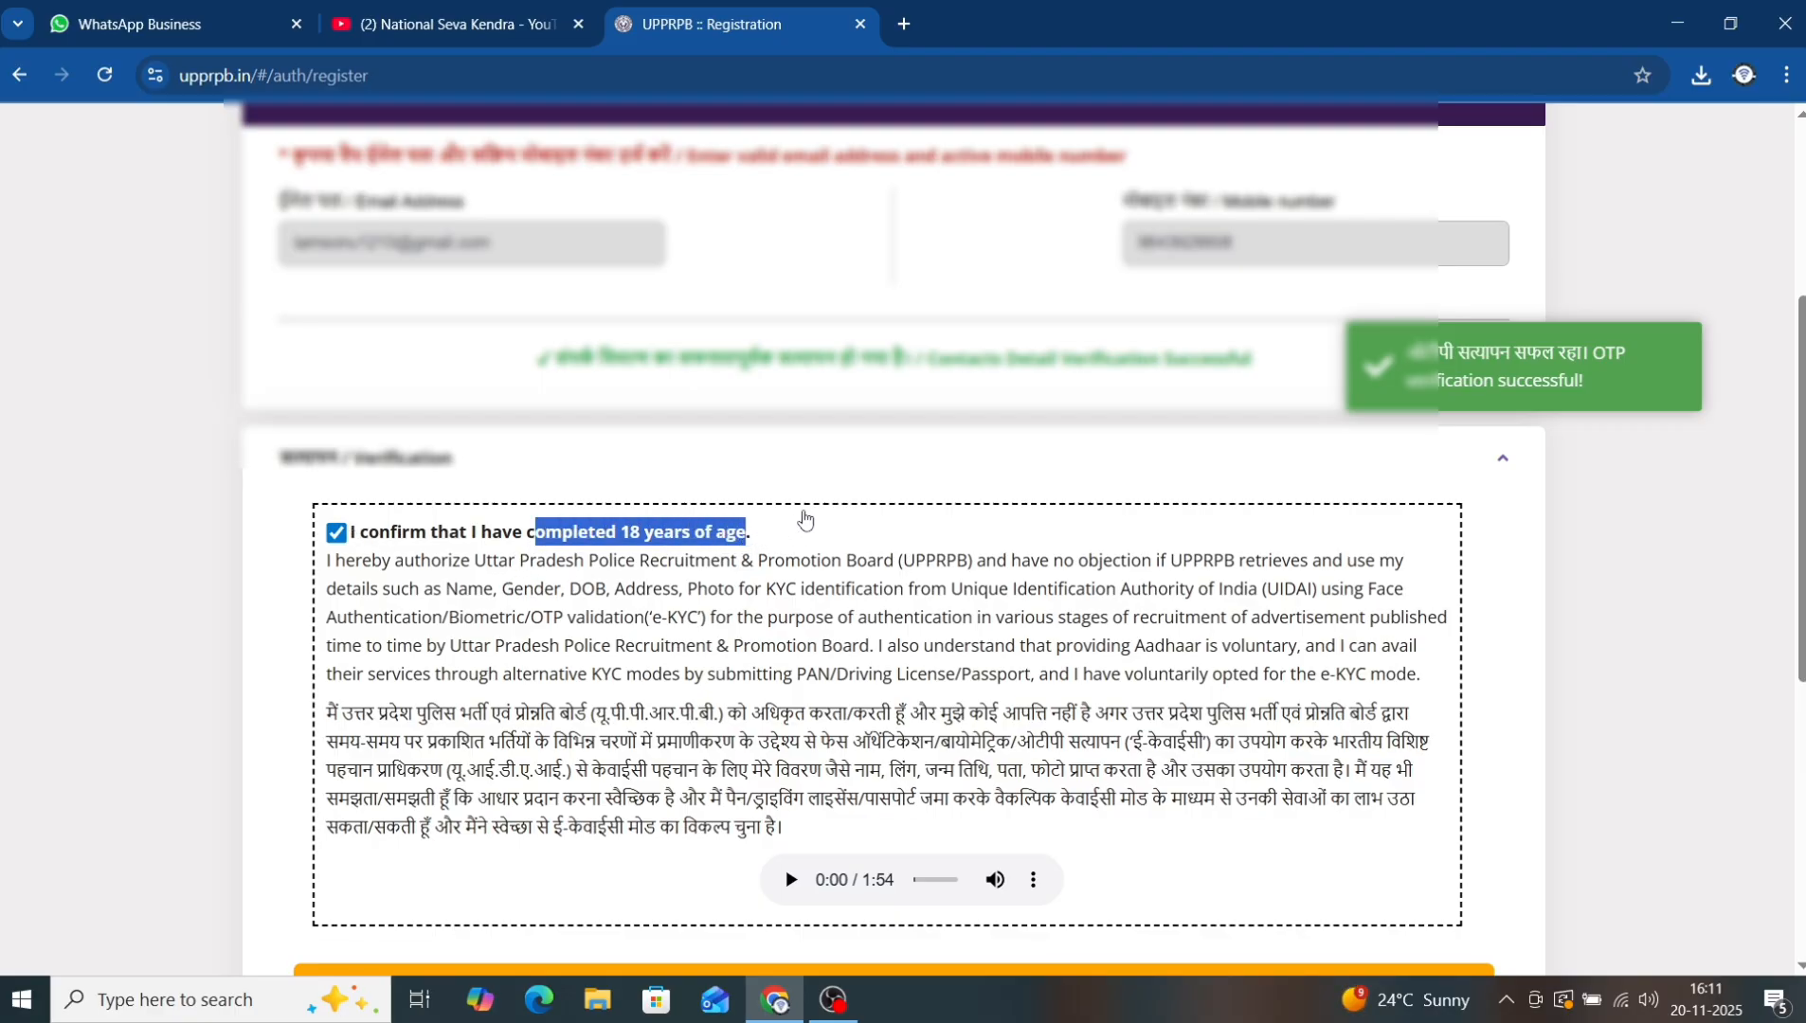
scroll(804, 521, "down", 2)
scroll(807, 520, "down", 3)
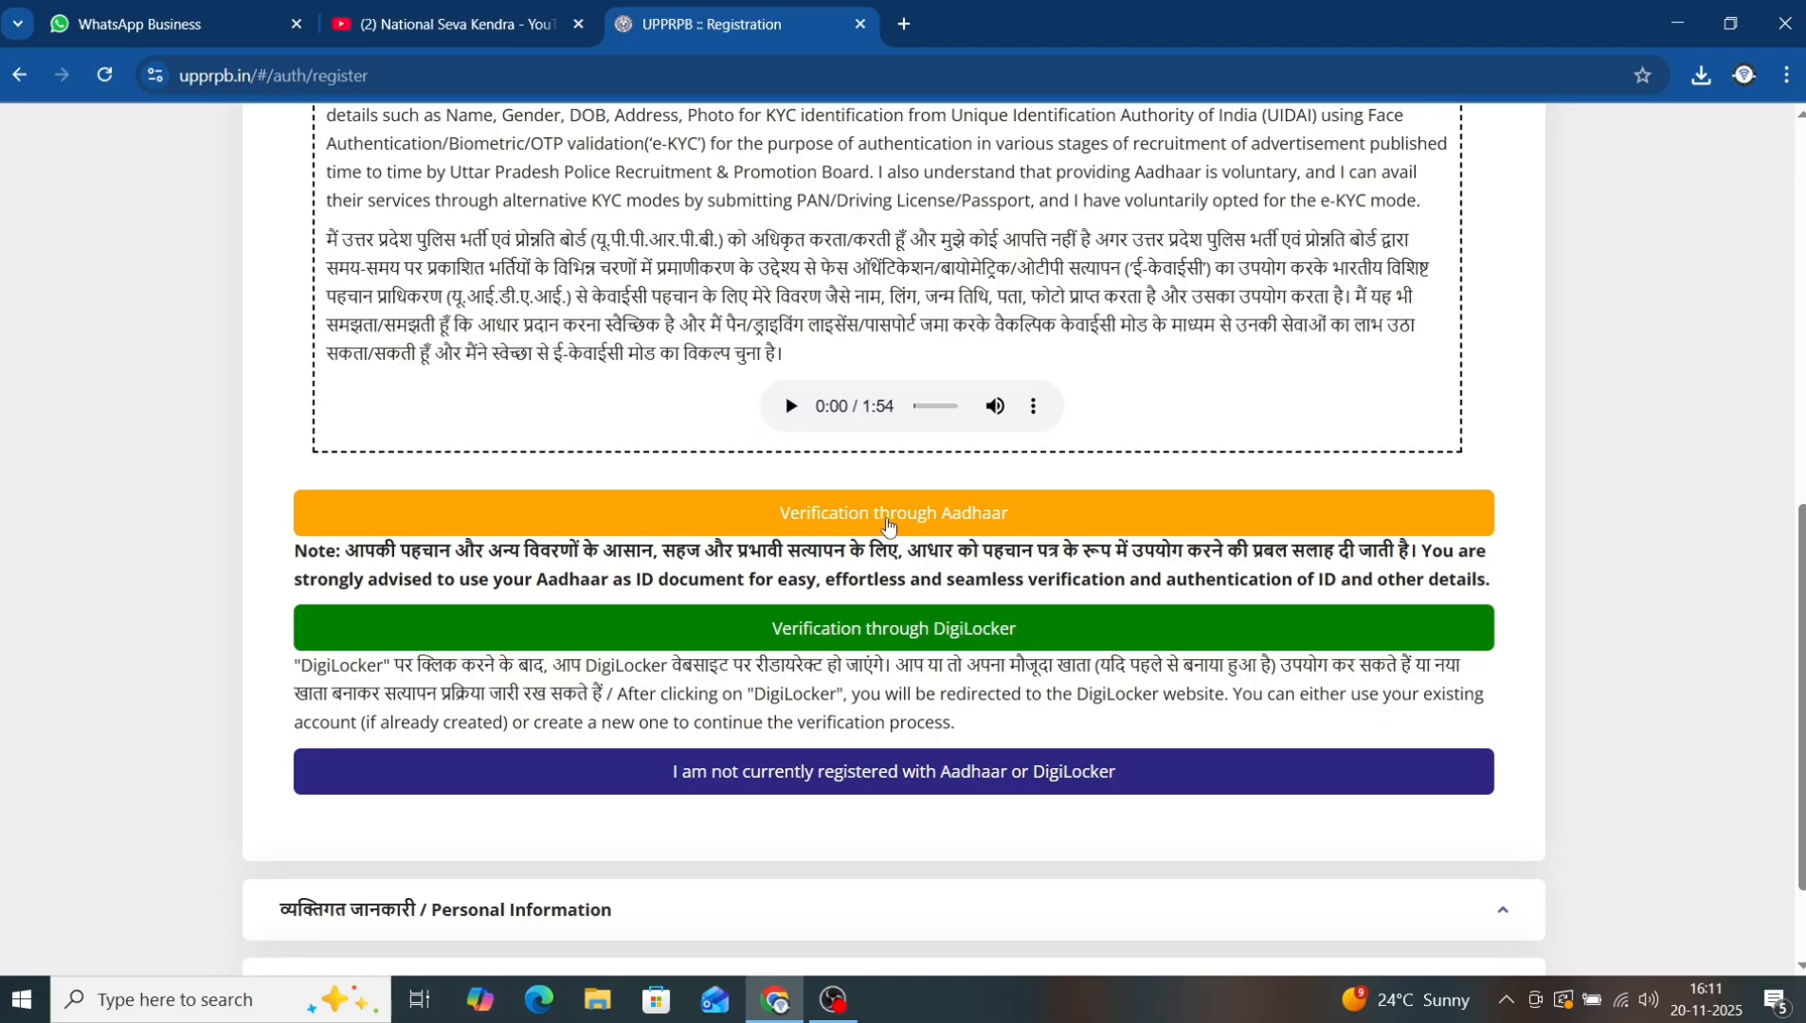
Choose Aadhaar verification, enter the Aadhaar number and its OTP.
left_click(889, 523)
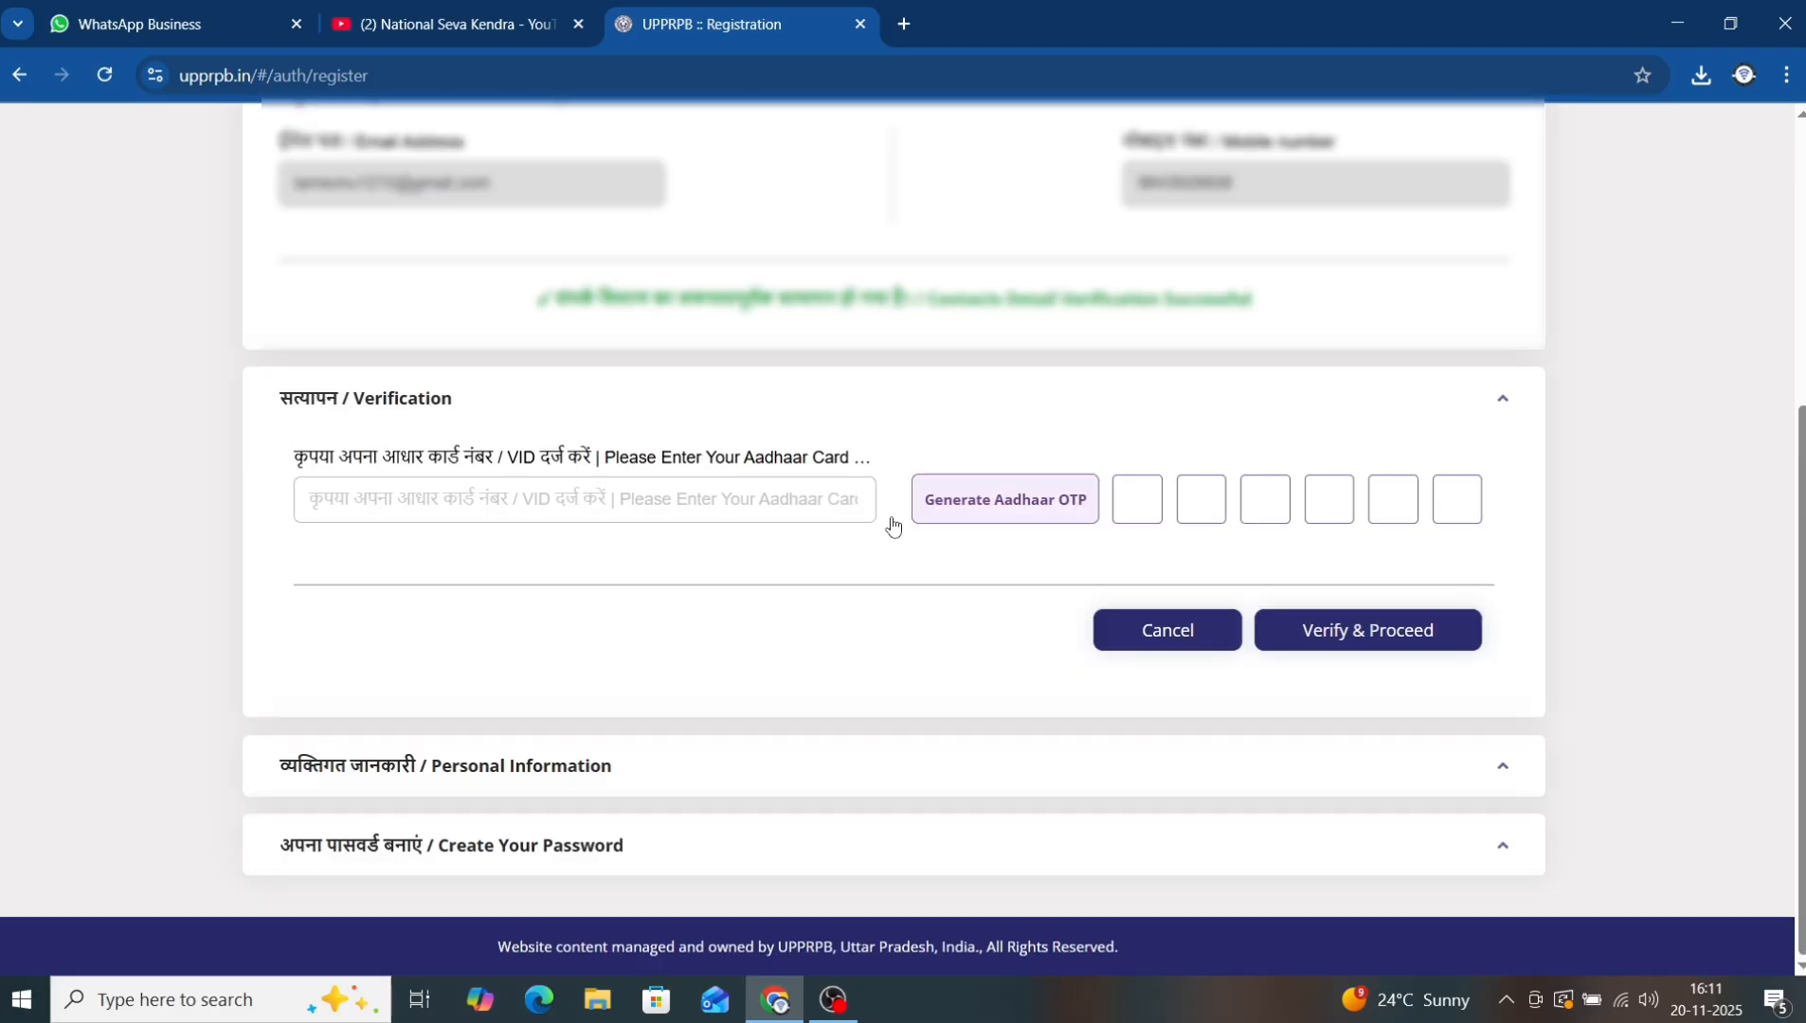
left_click(516, 504)
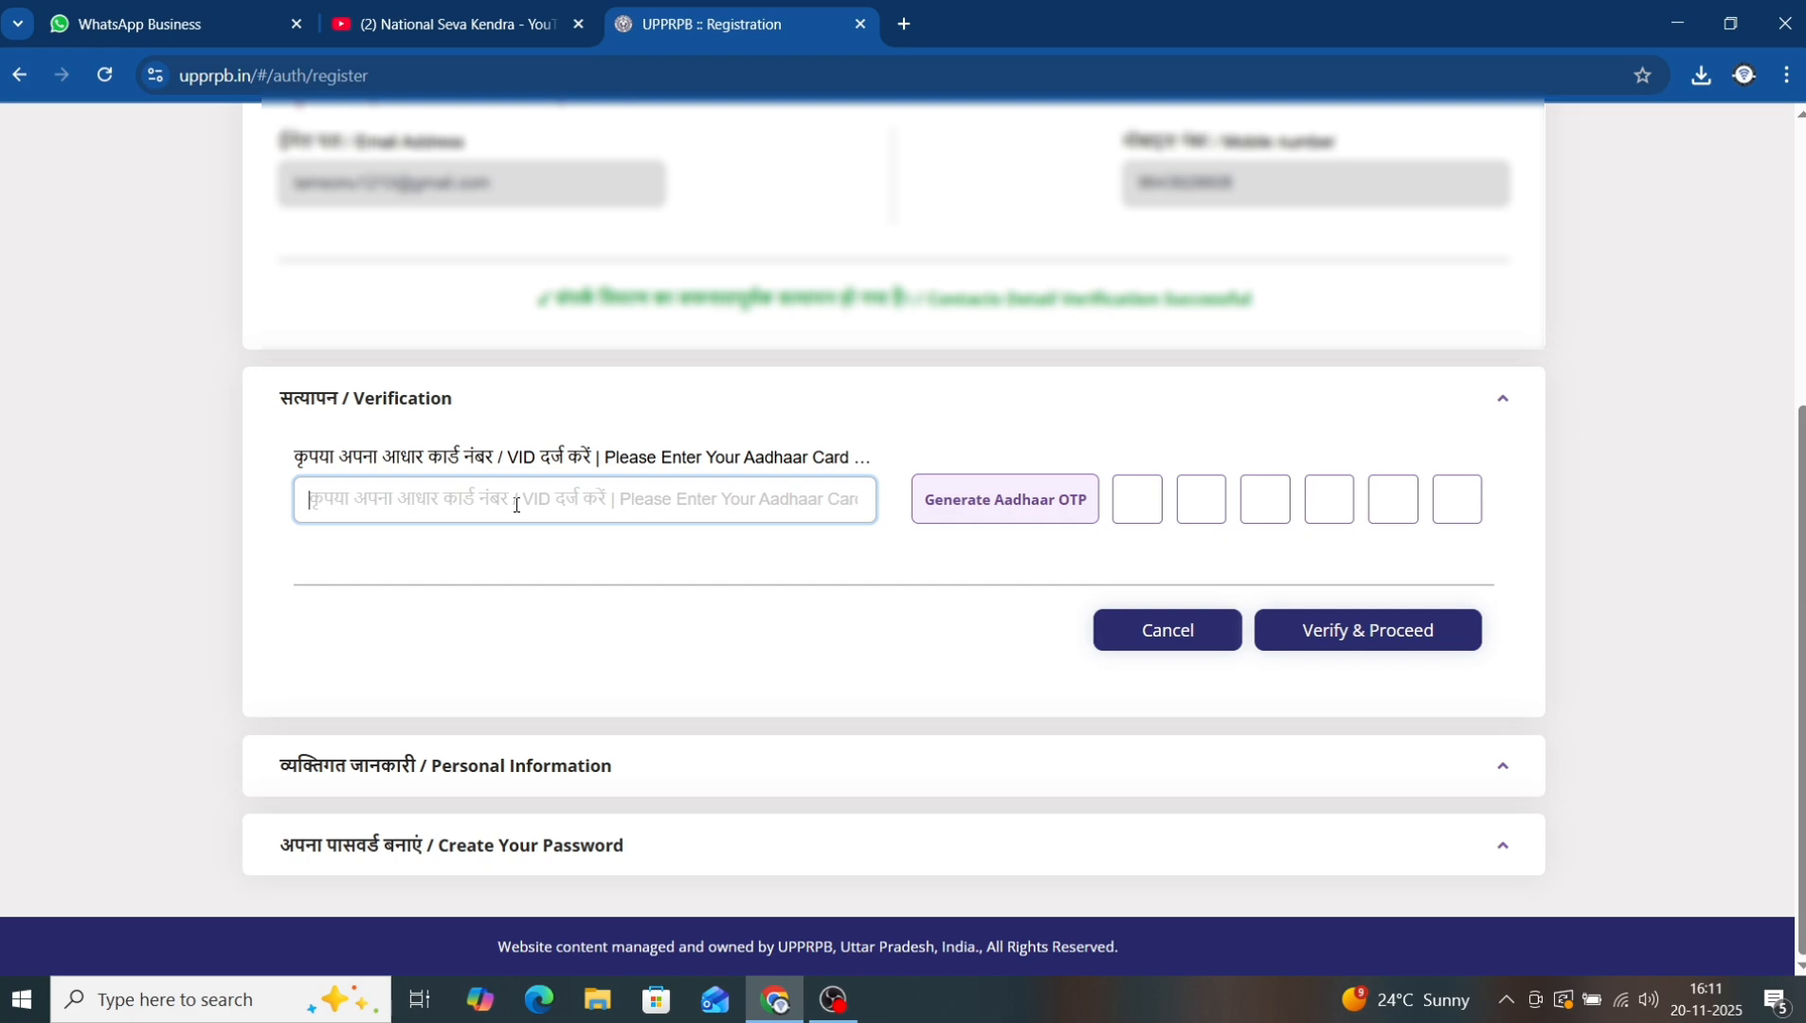
type("**")
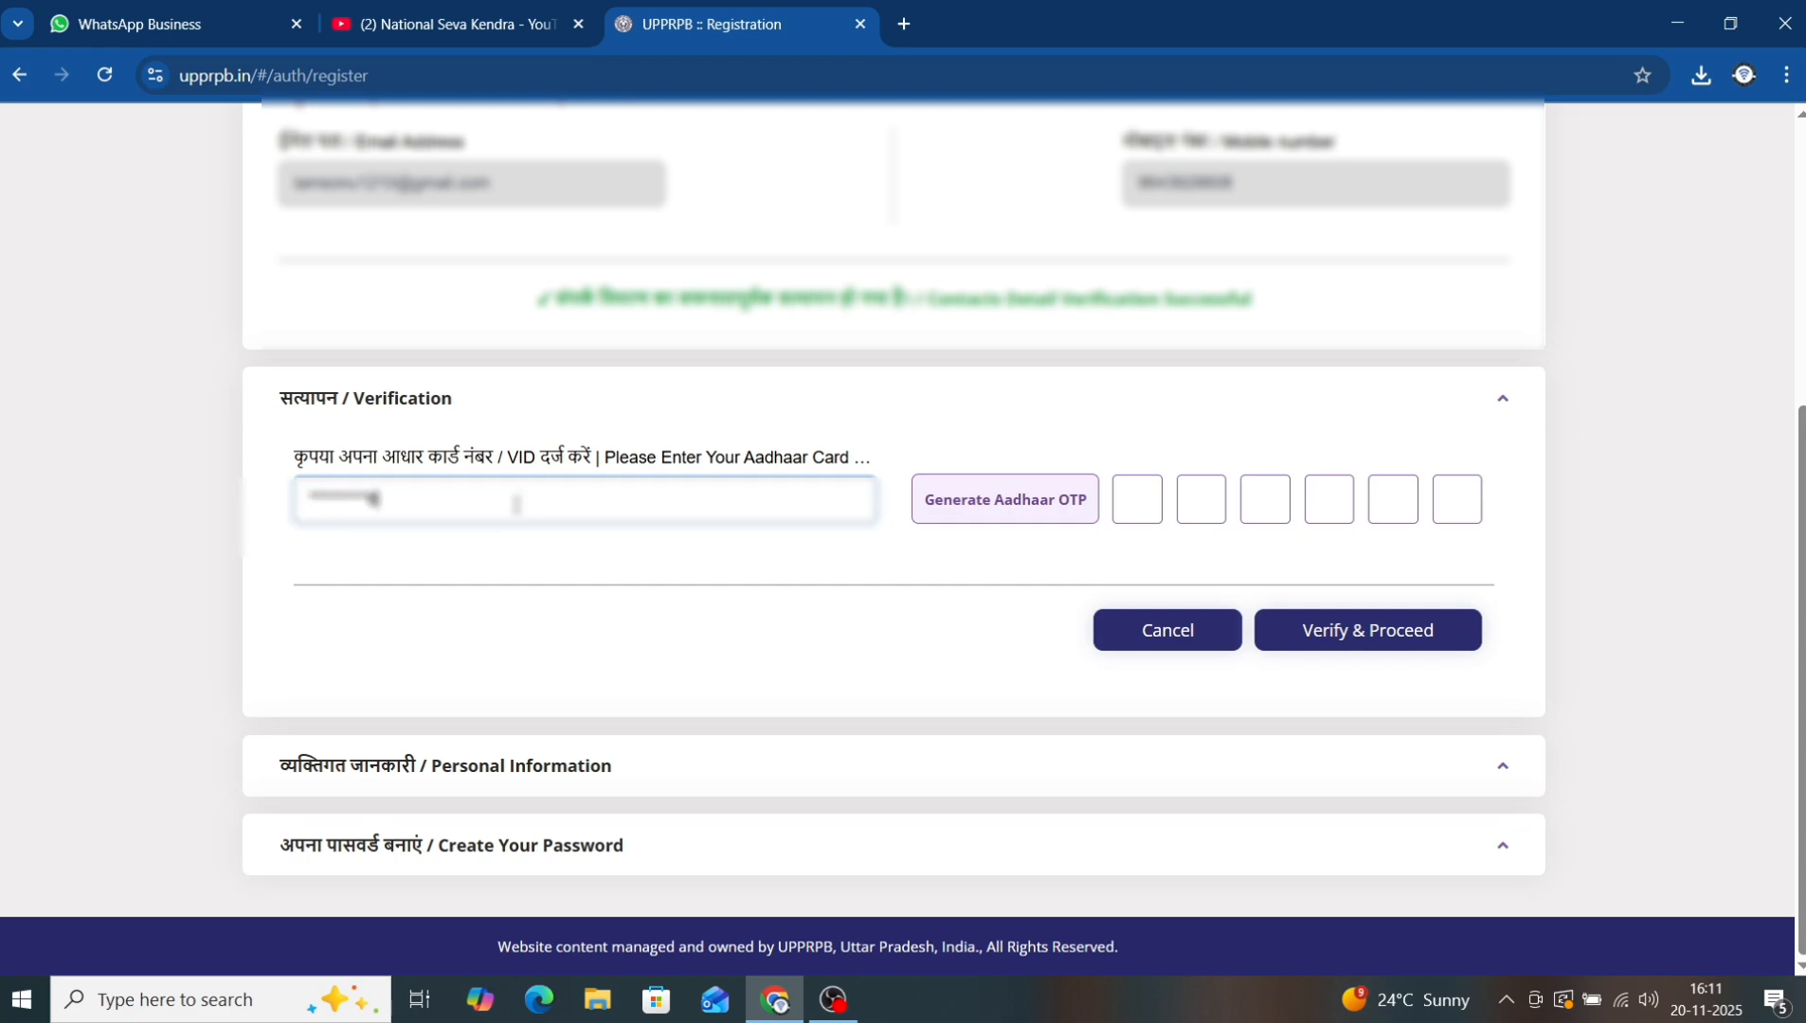
left_click(1013, 504)
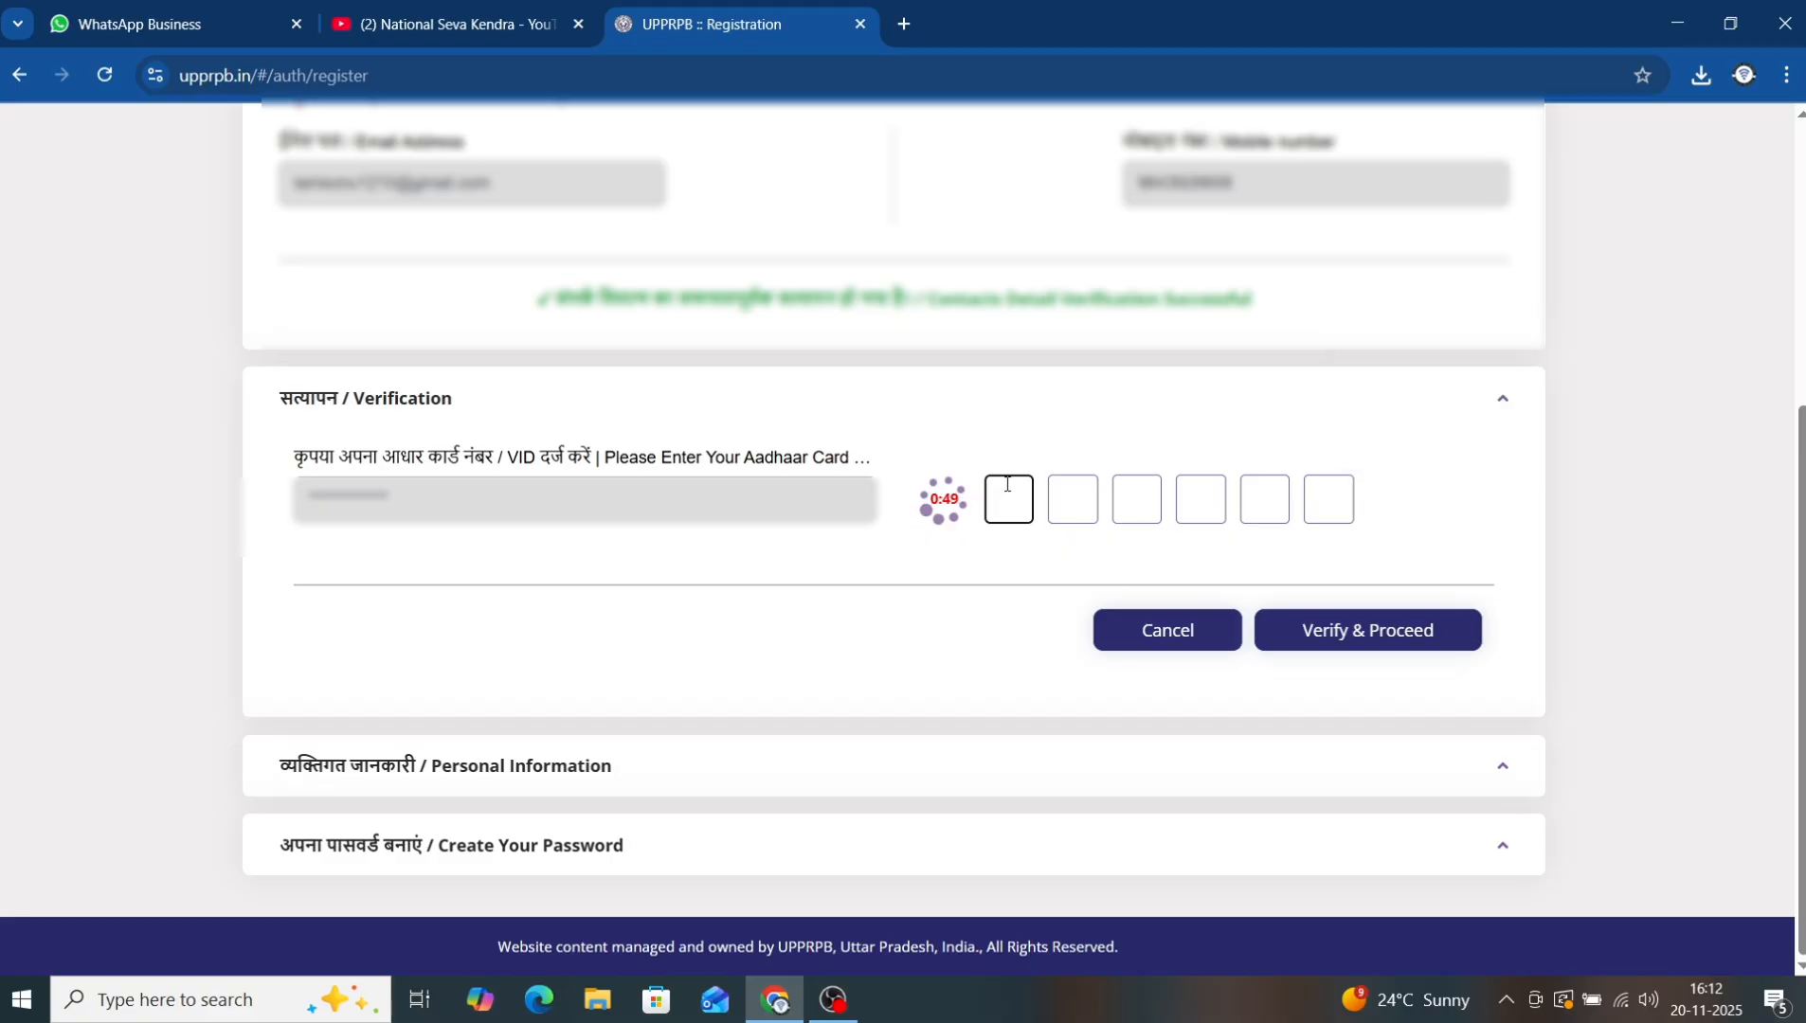
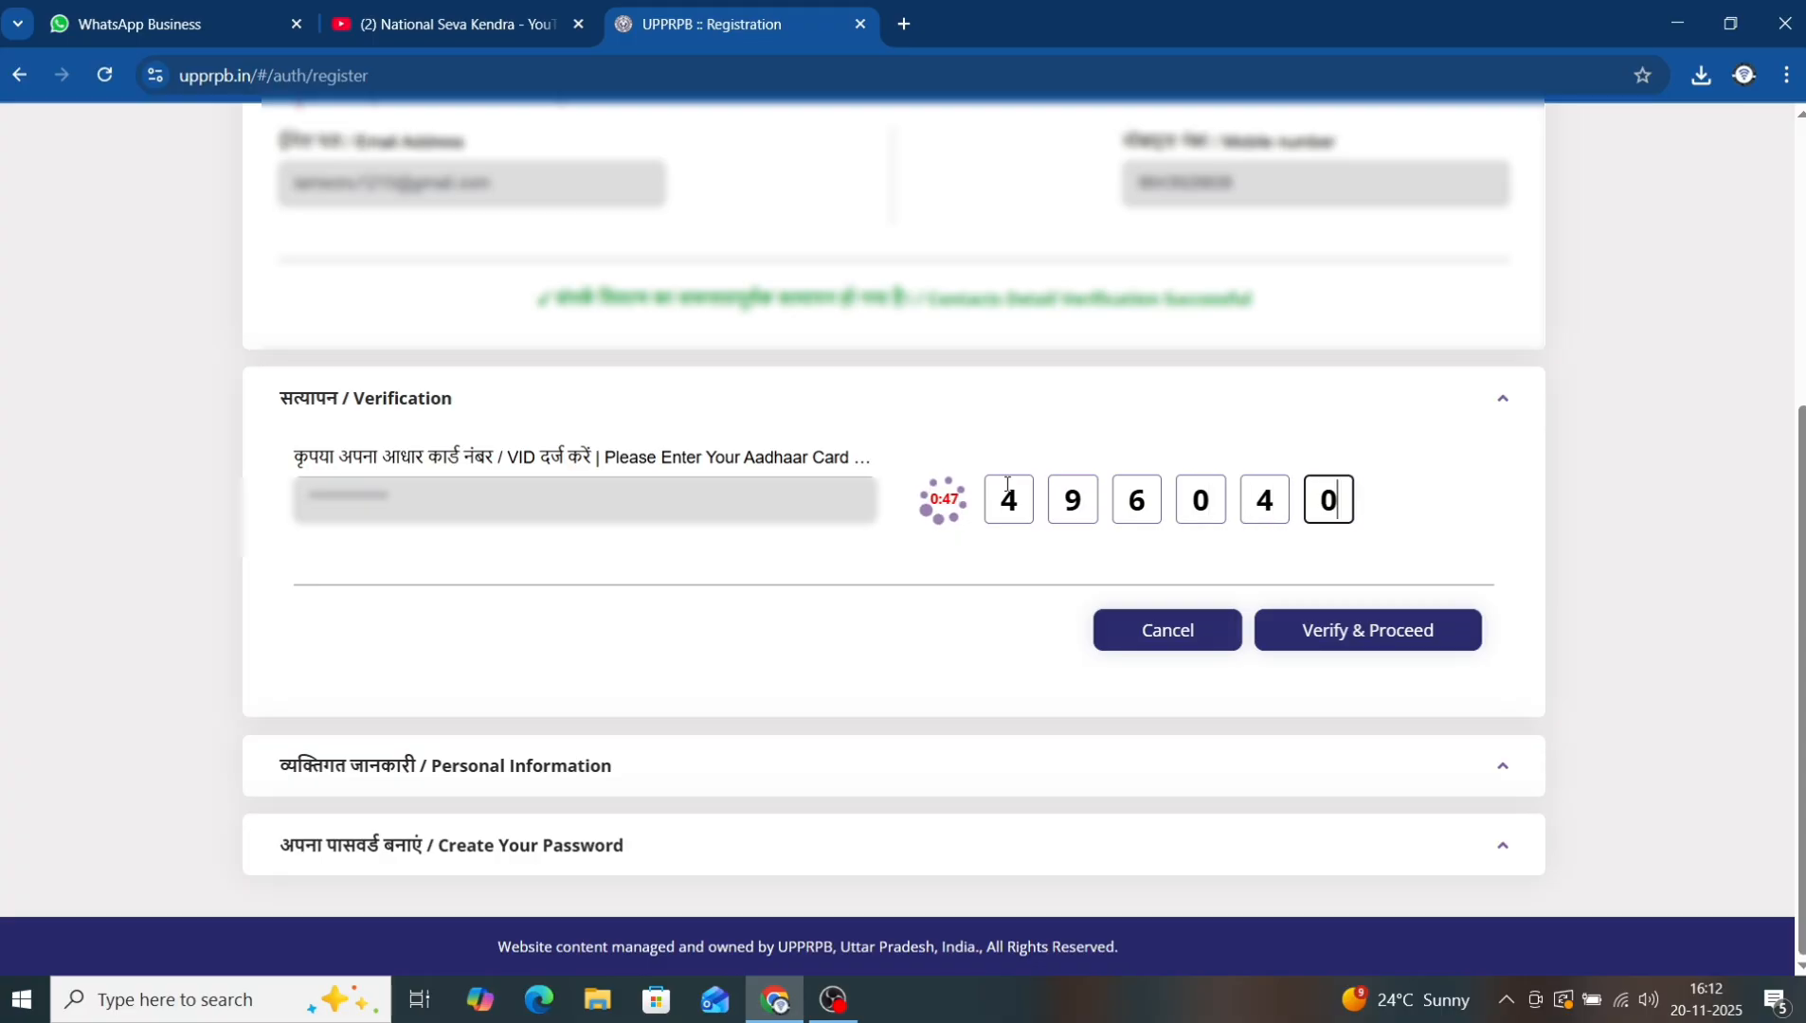
Submit the Aadhaar OTP, then enter the 10th-certificate full name and date of birth.
left_click(1353, 630)
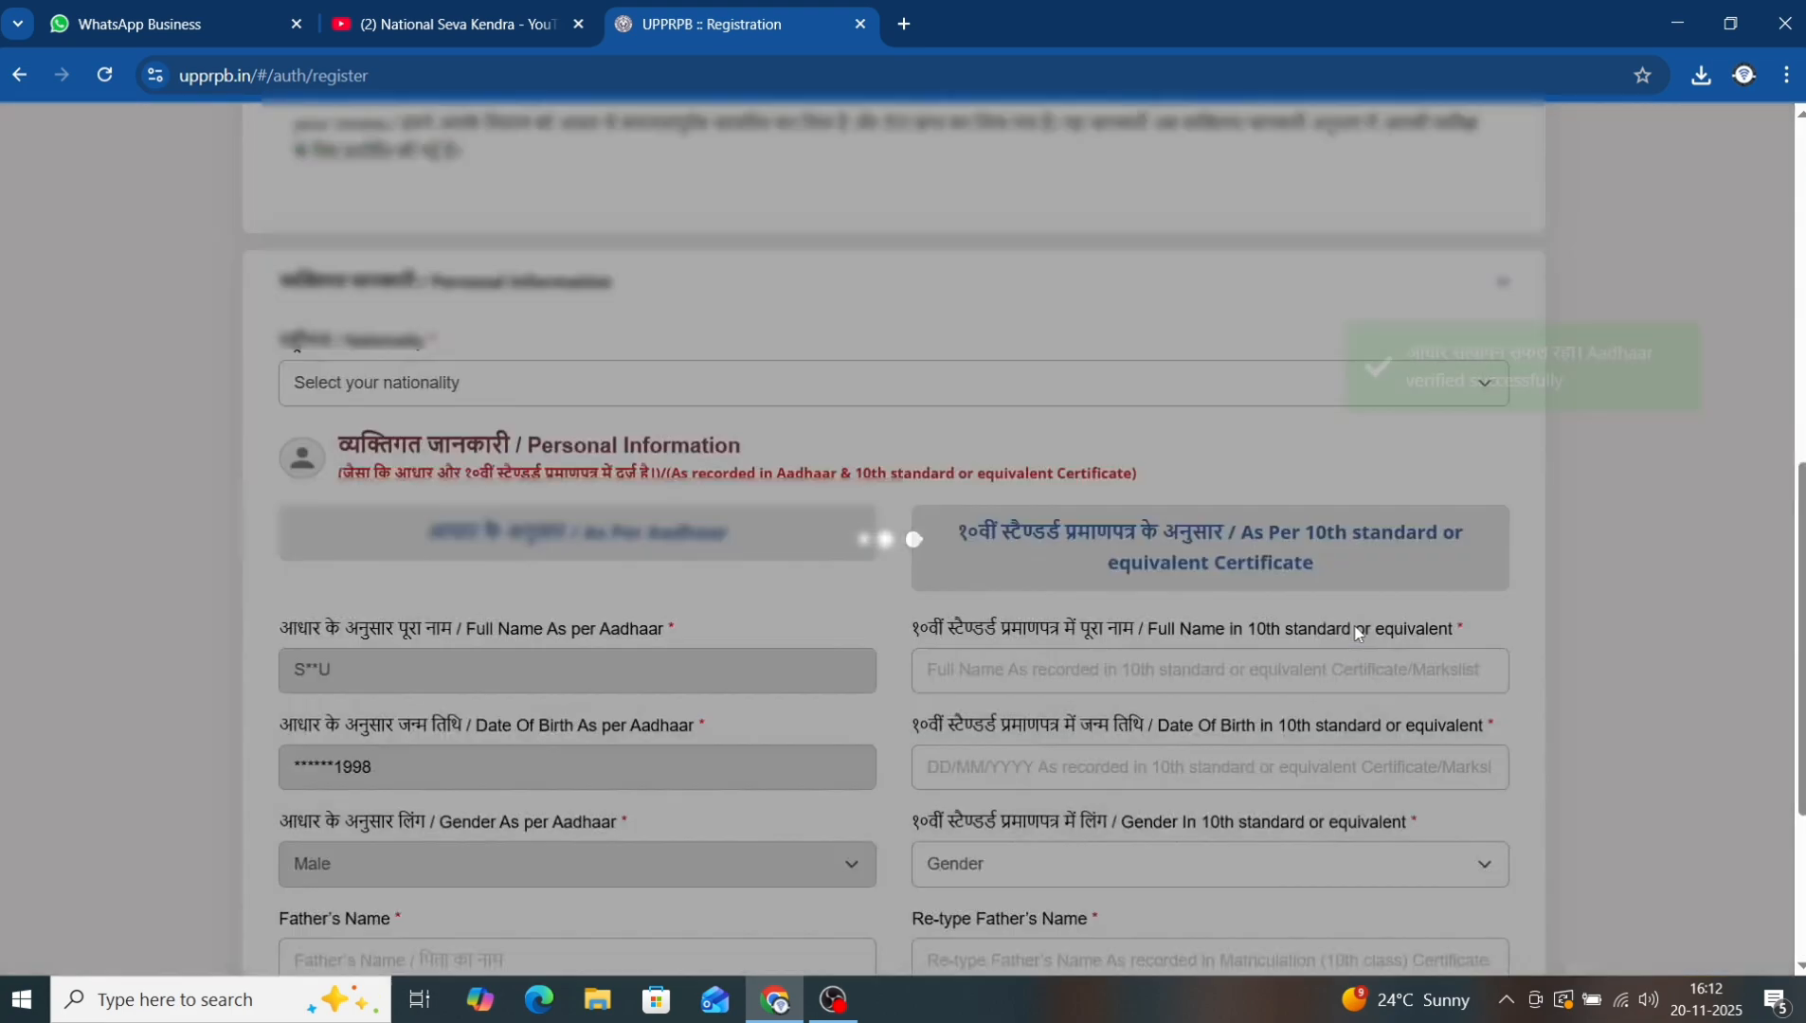
scroll(1150, 469, "up", 1)
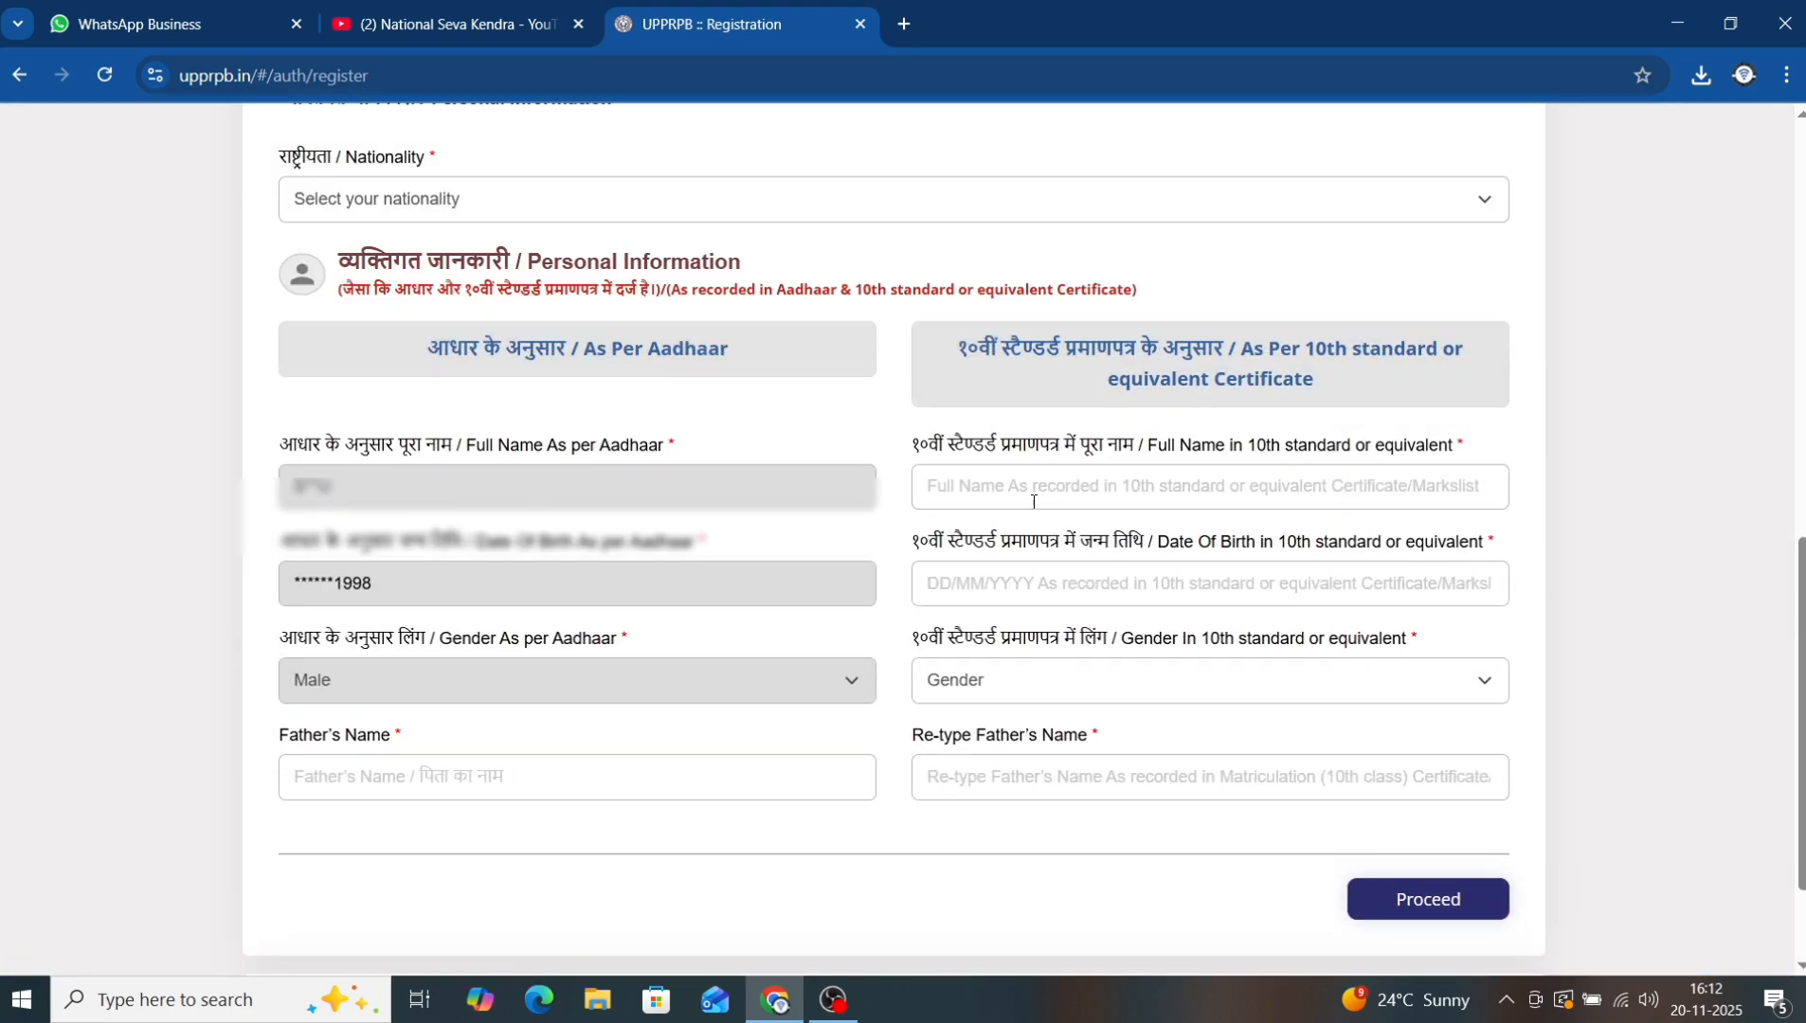
left_click(1008, 488)
type("SONU")
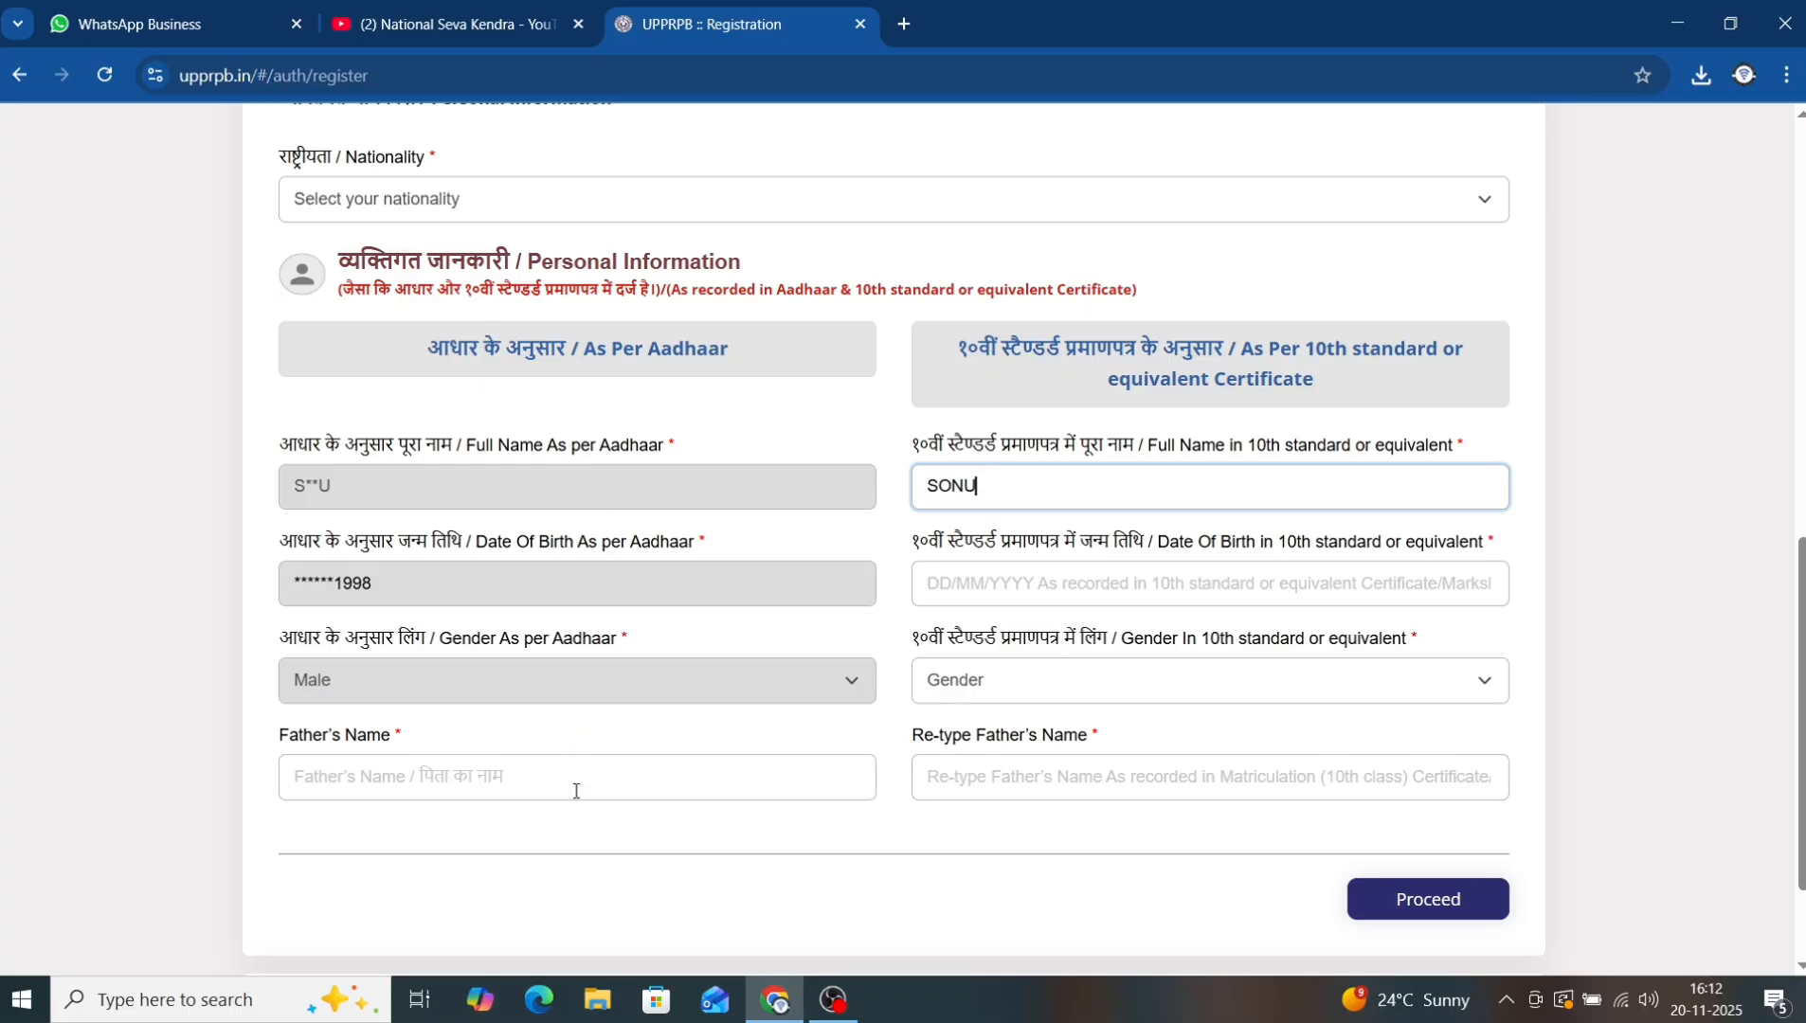
left_click(1049, 590)
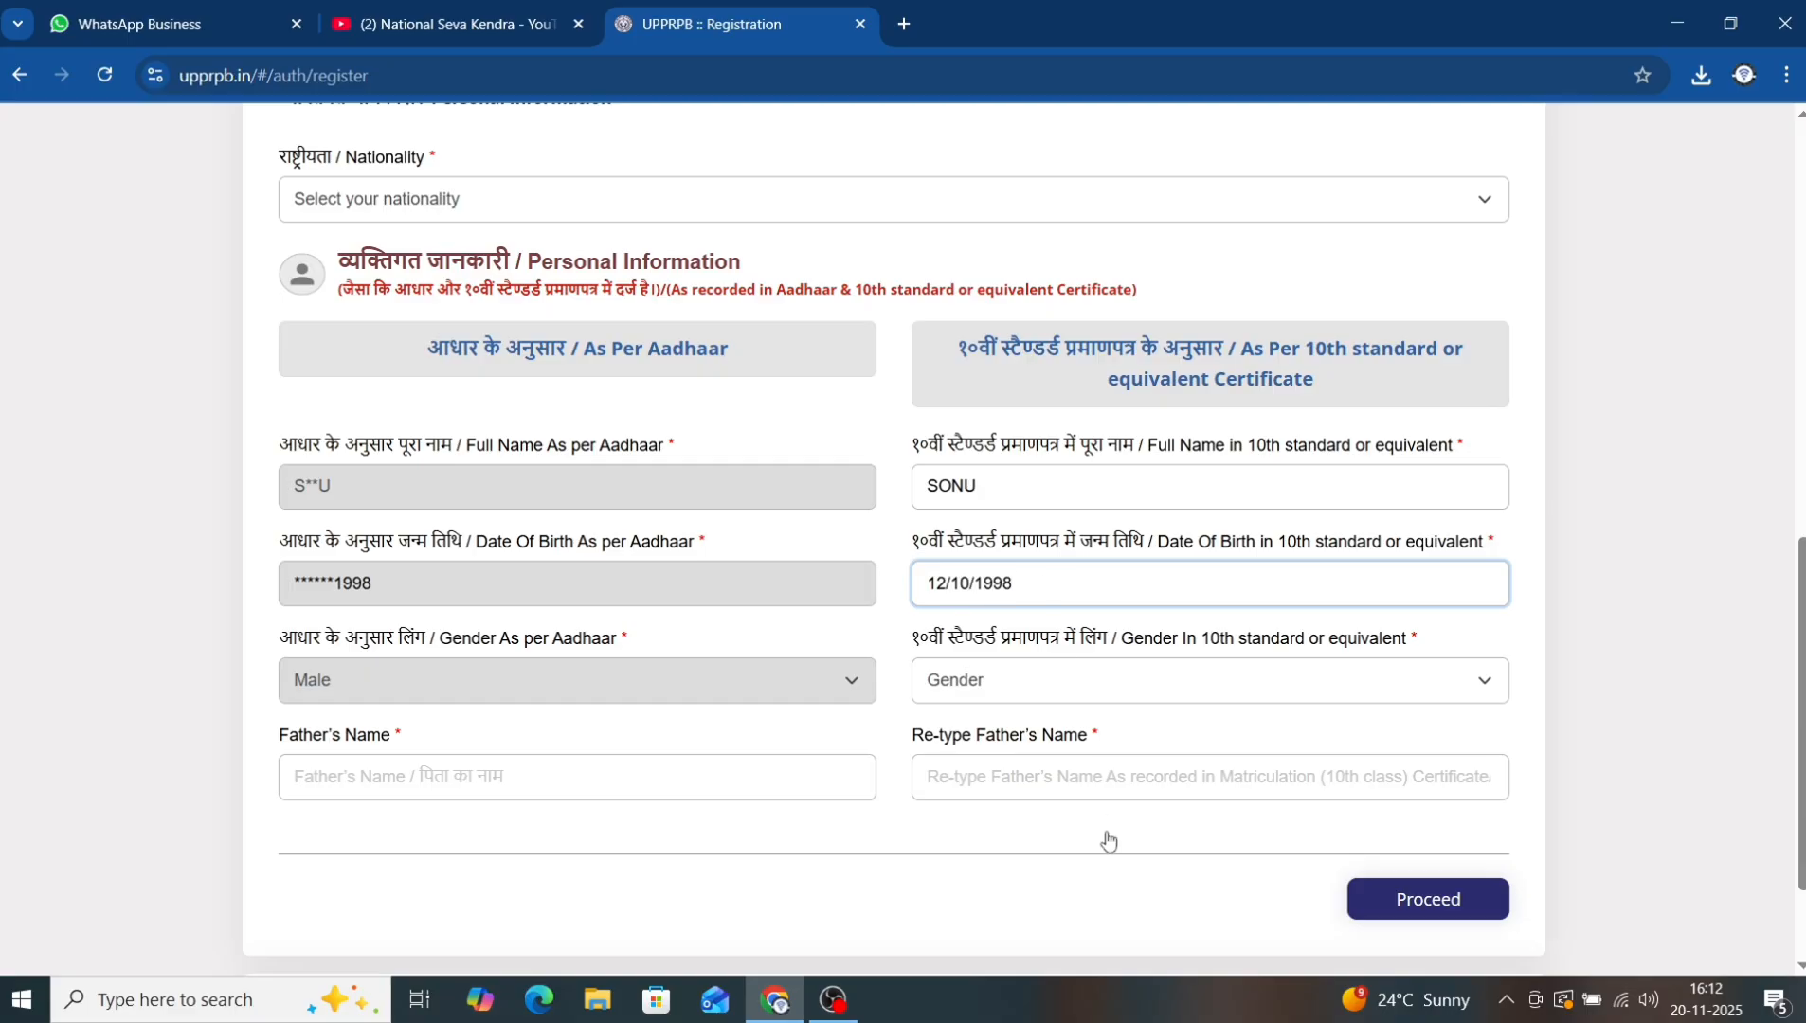
Set 10th-standard gender to Male and enter the father's name twice.
scroll(1108, 841, "down", 2)
left_click(1053, 533)
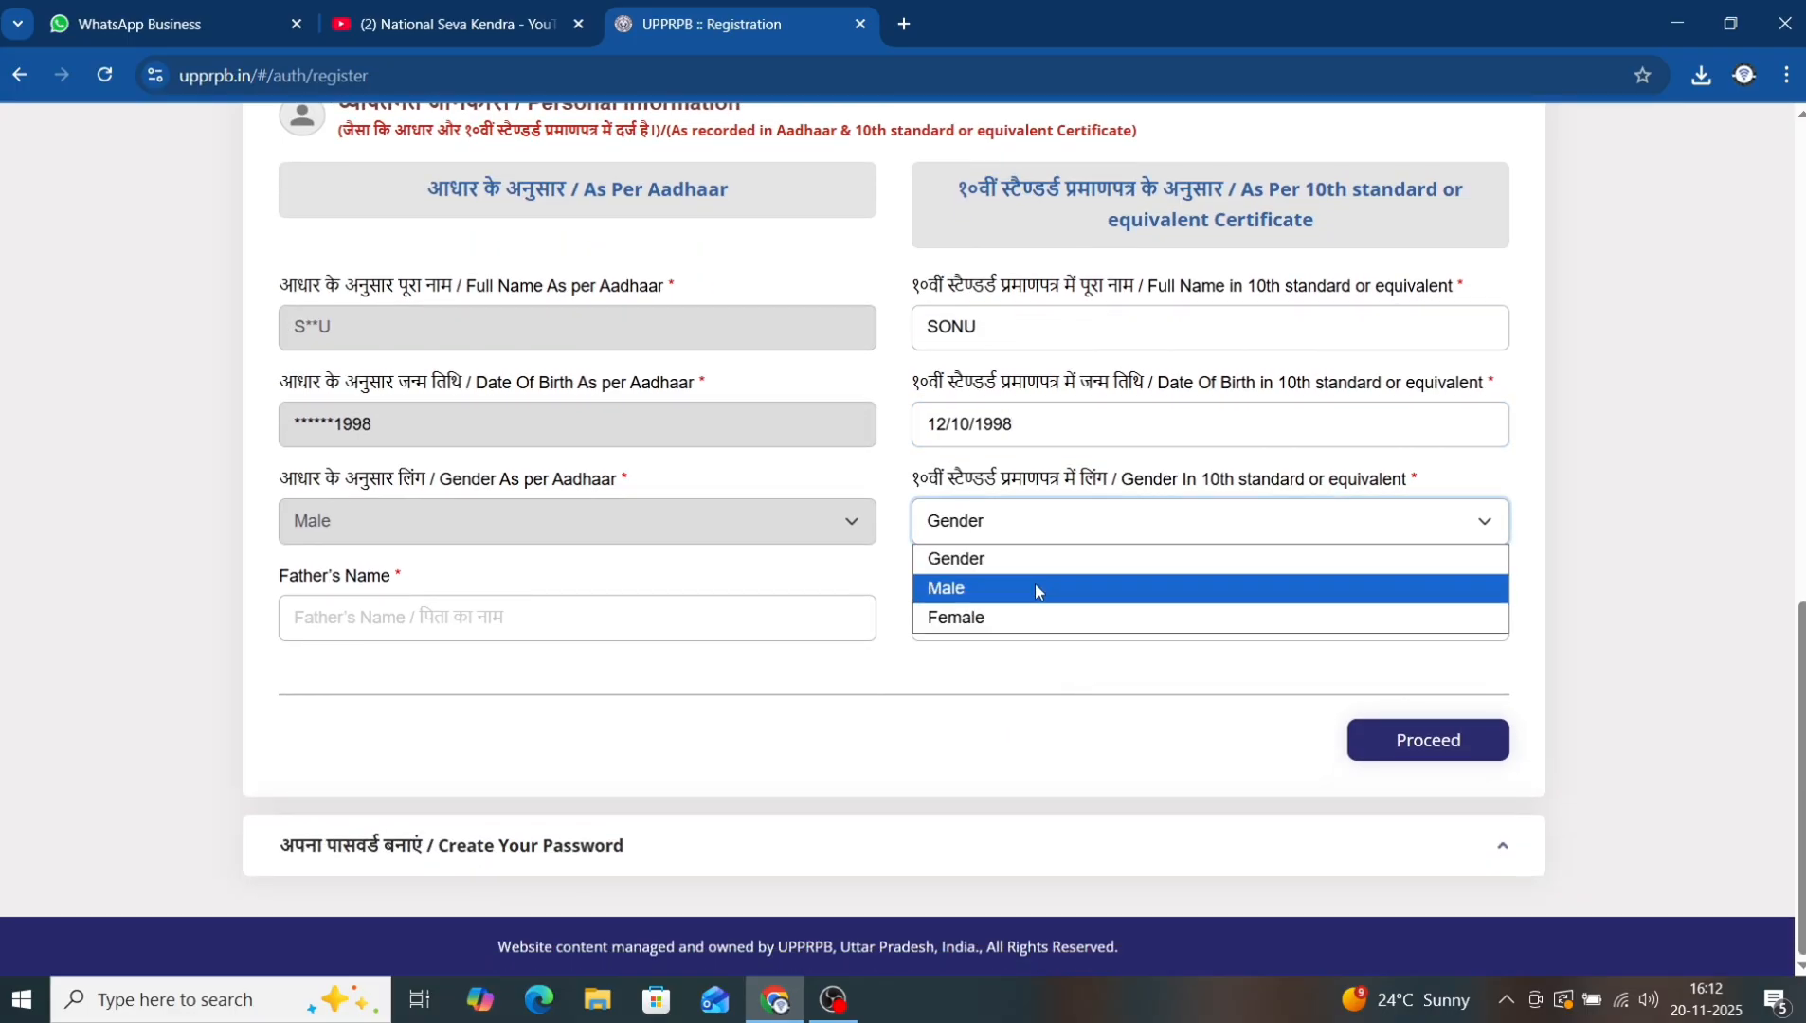
left_click(1036, 588)
left_click(379, 617)
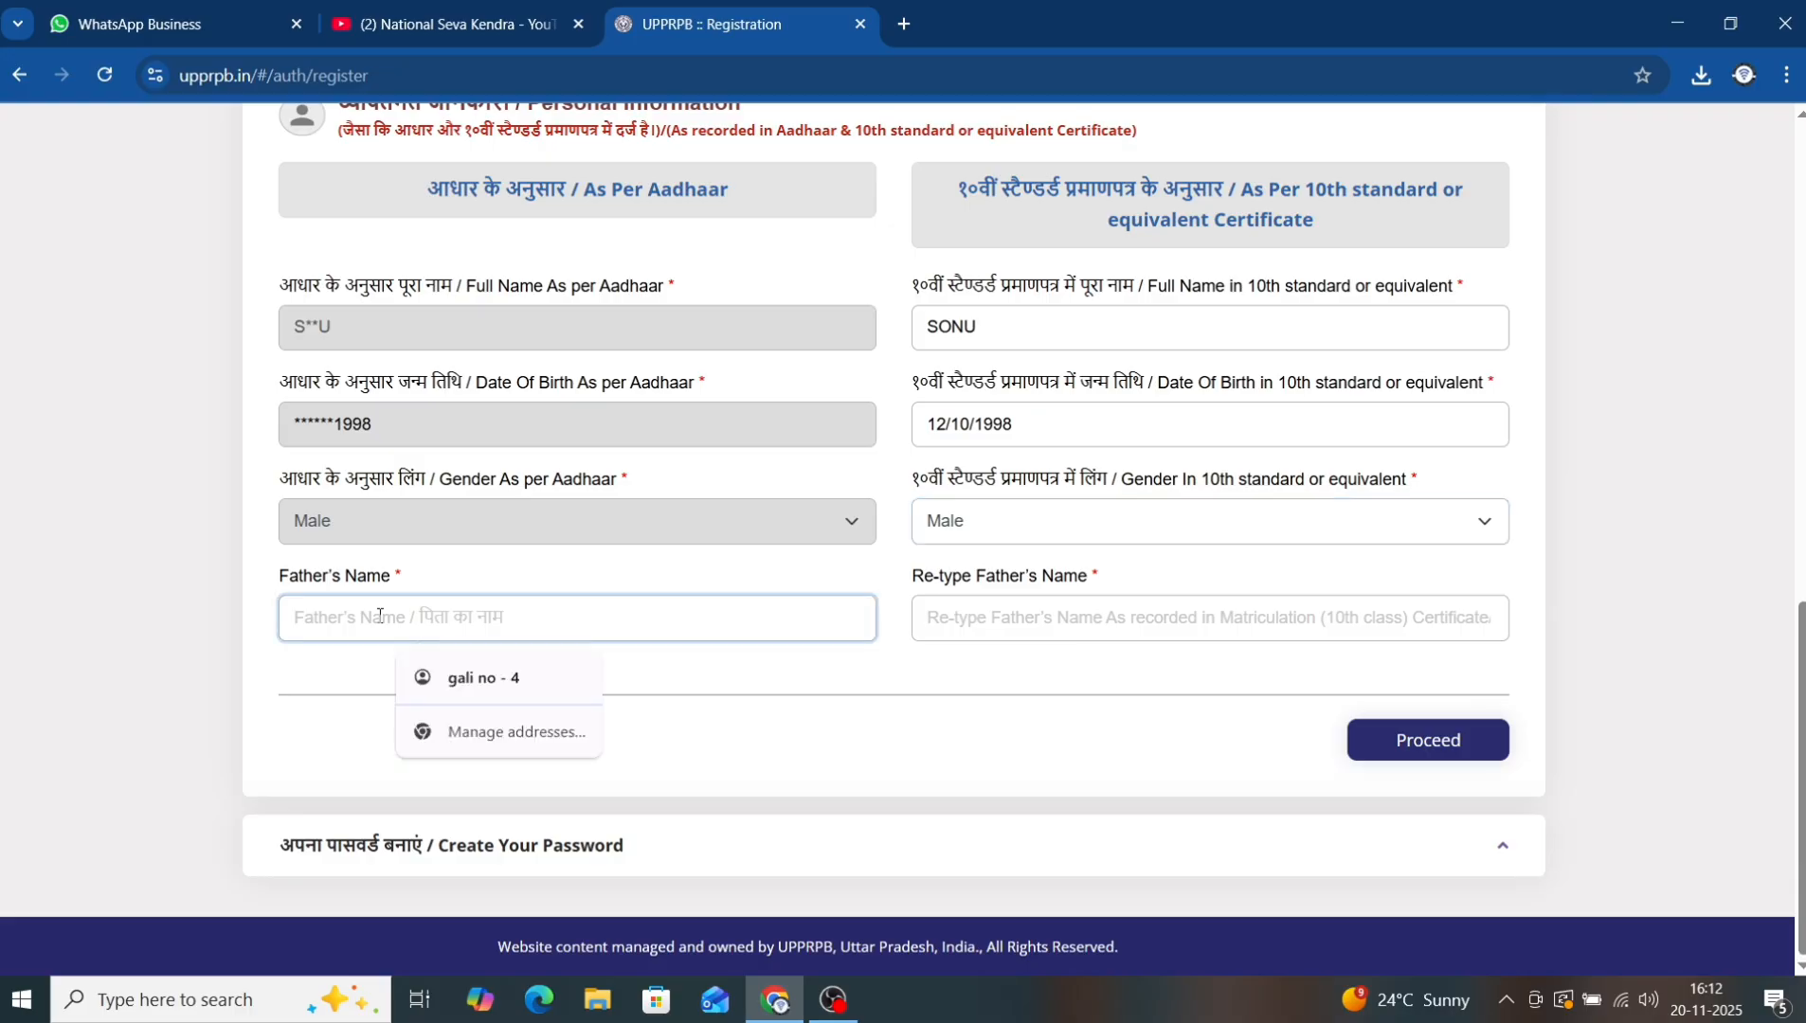
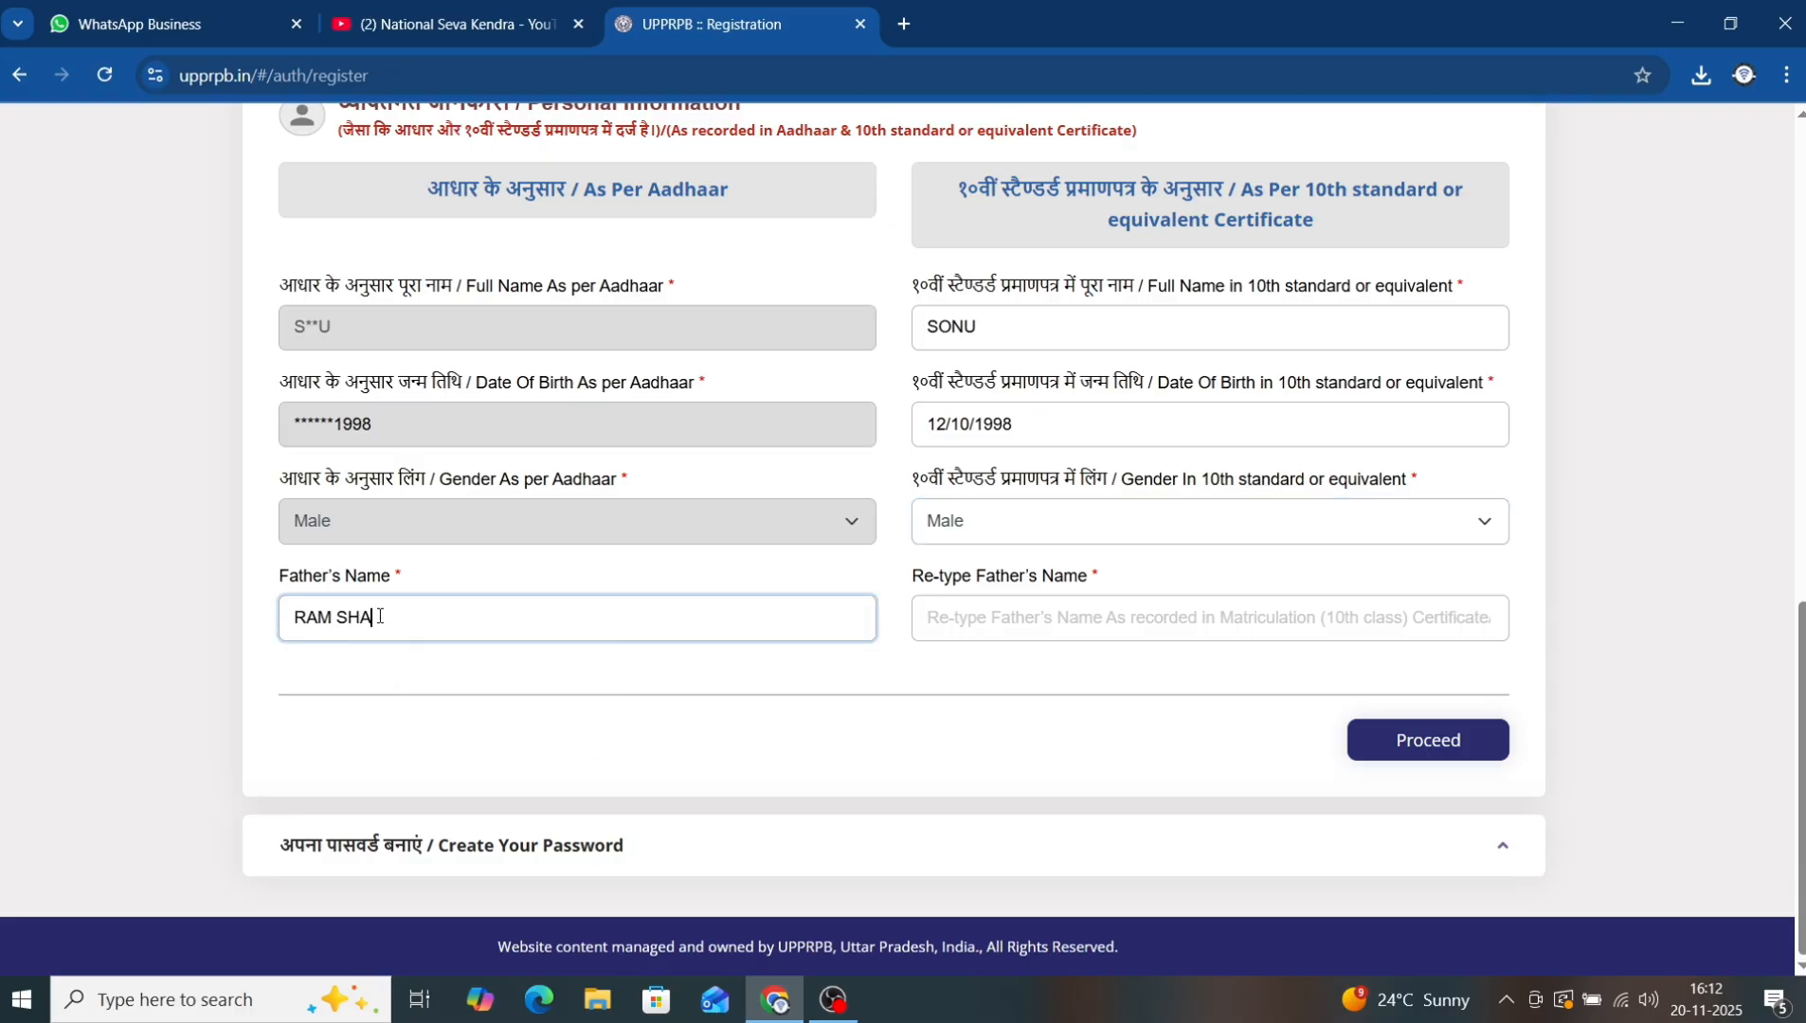
left_click(987, 605)
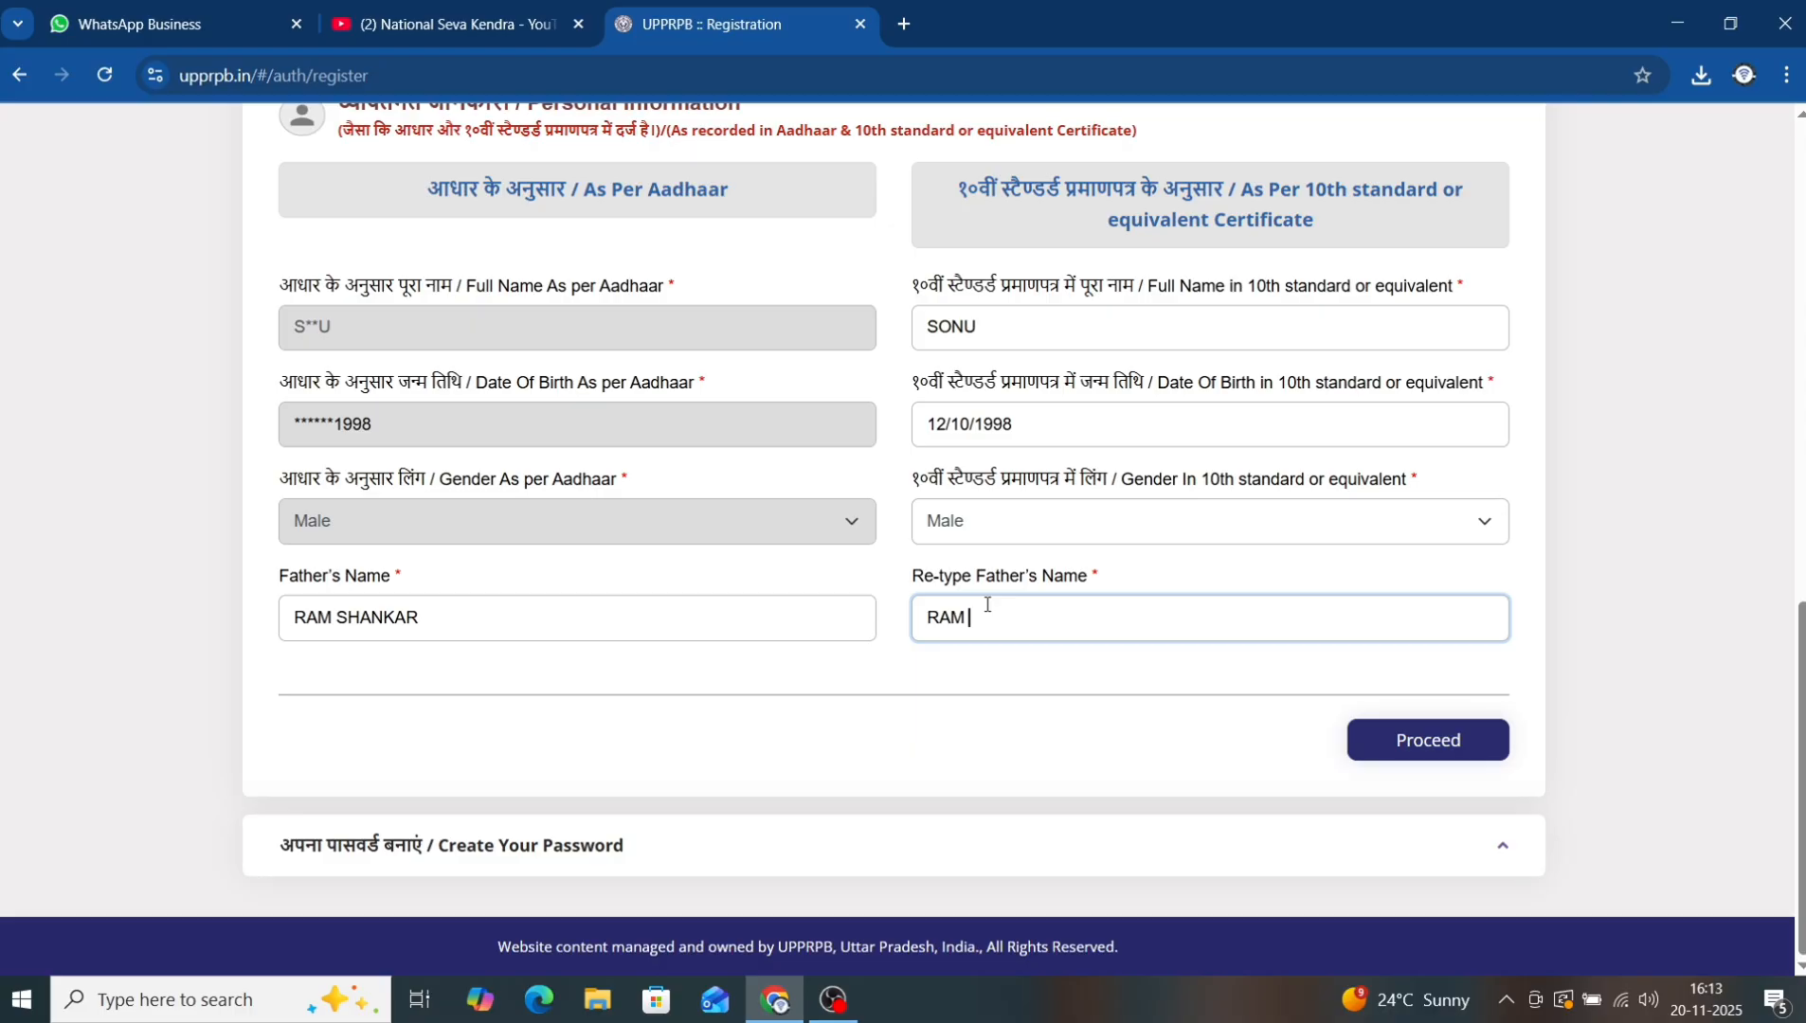
left_click(1031, 681)
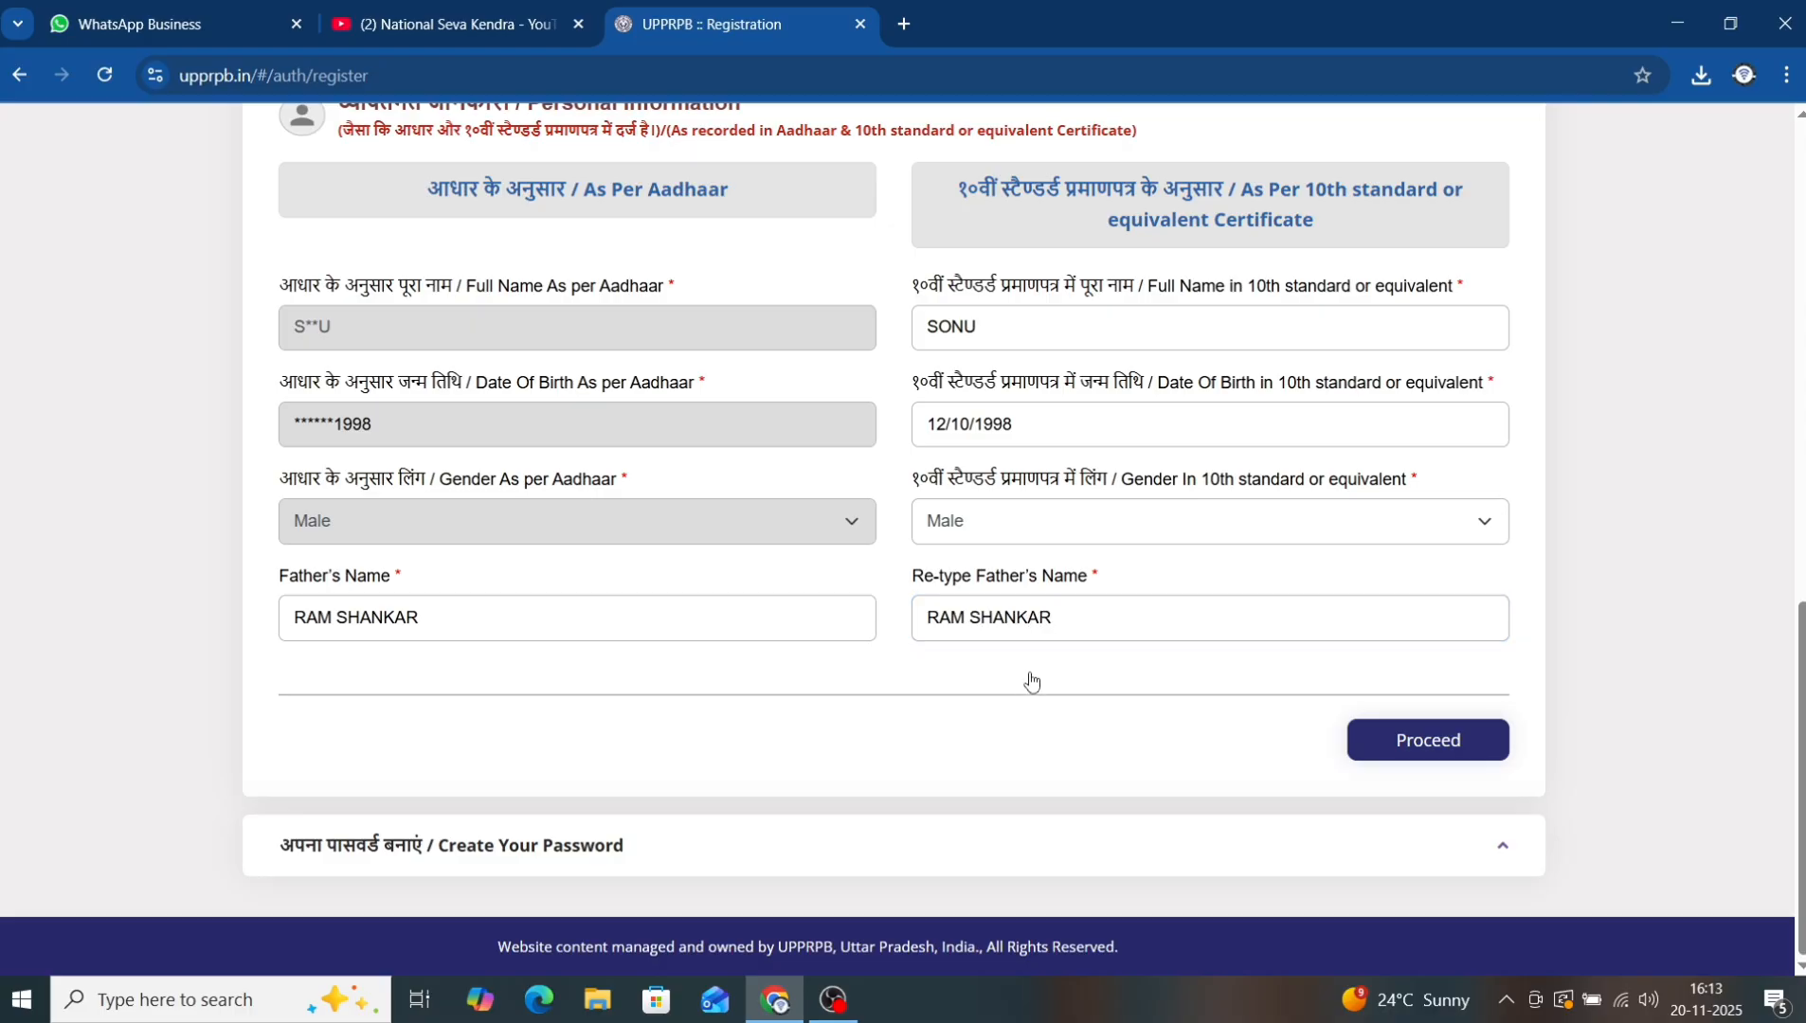
Proceed to password creation and enter the account password and its confirmation.
left_click(1426, 741)
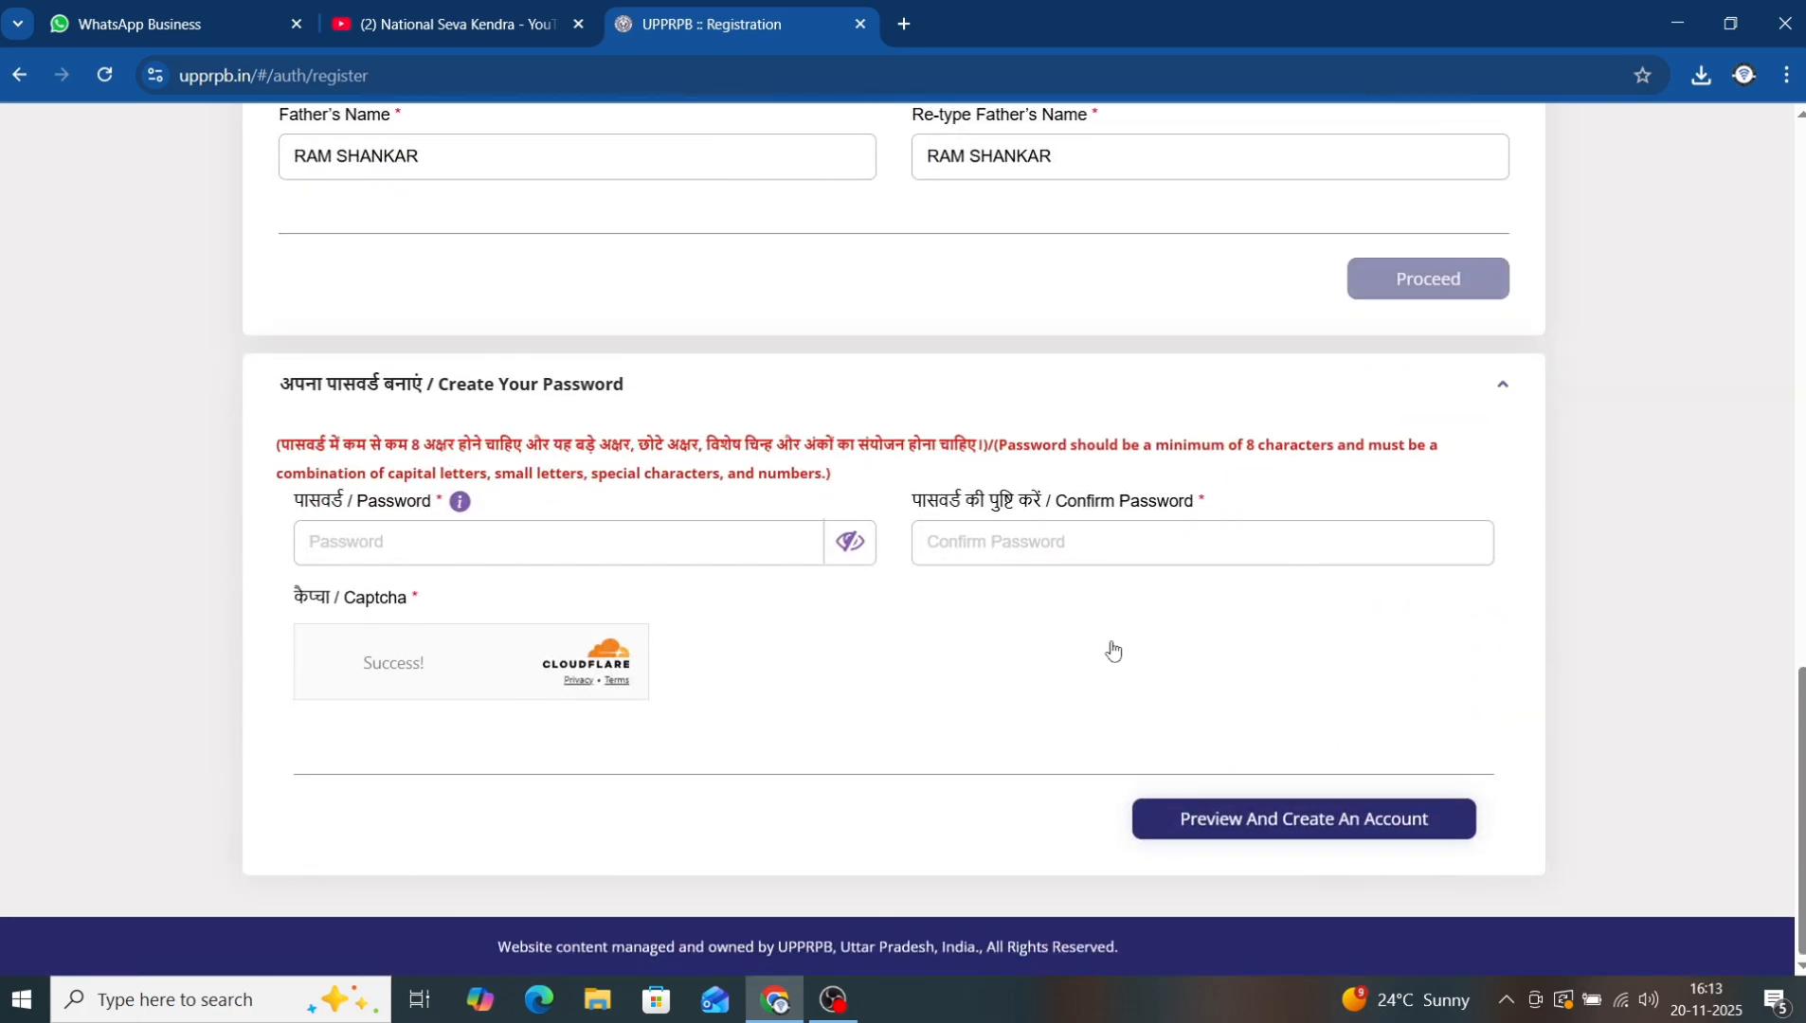
left_click(418, 535)
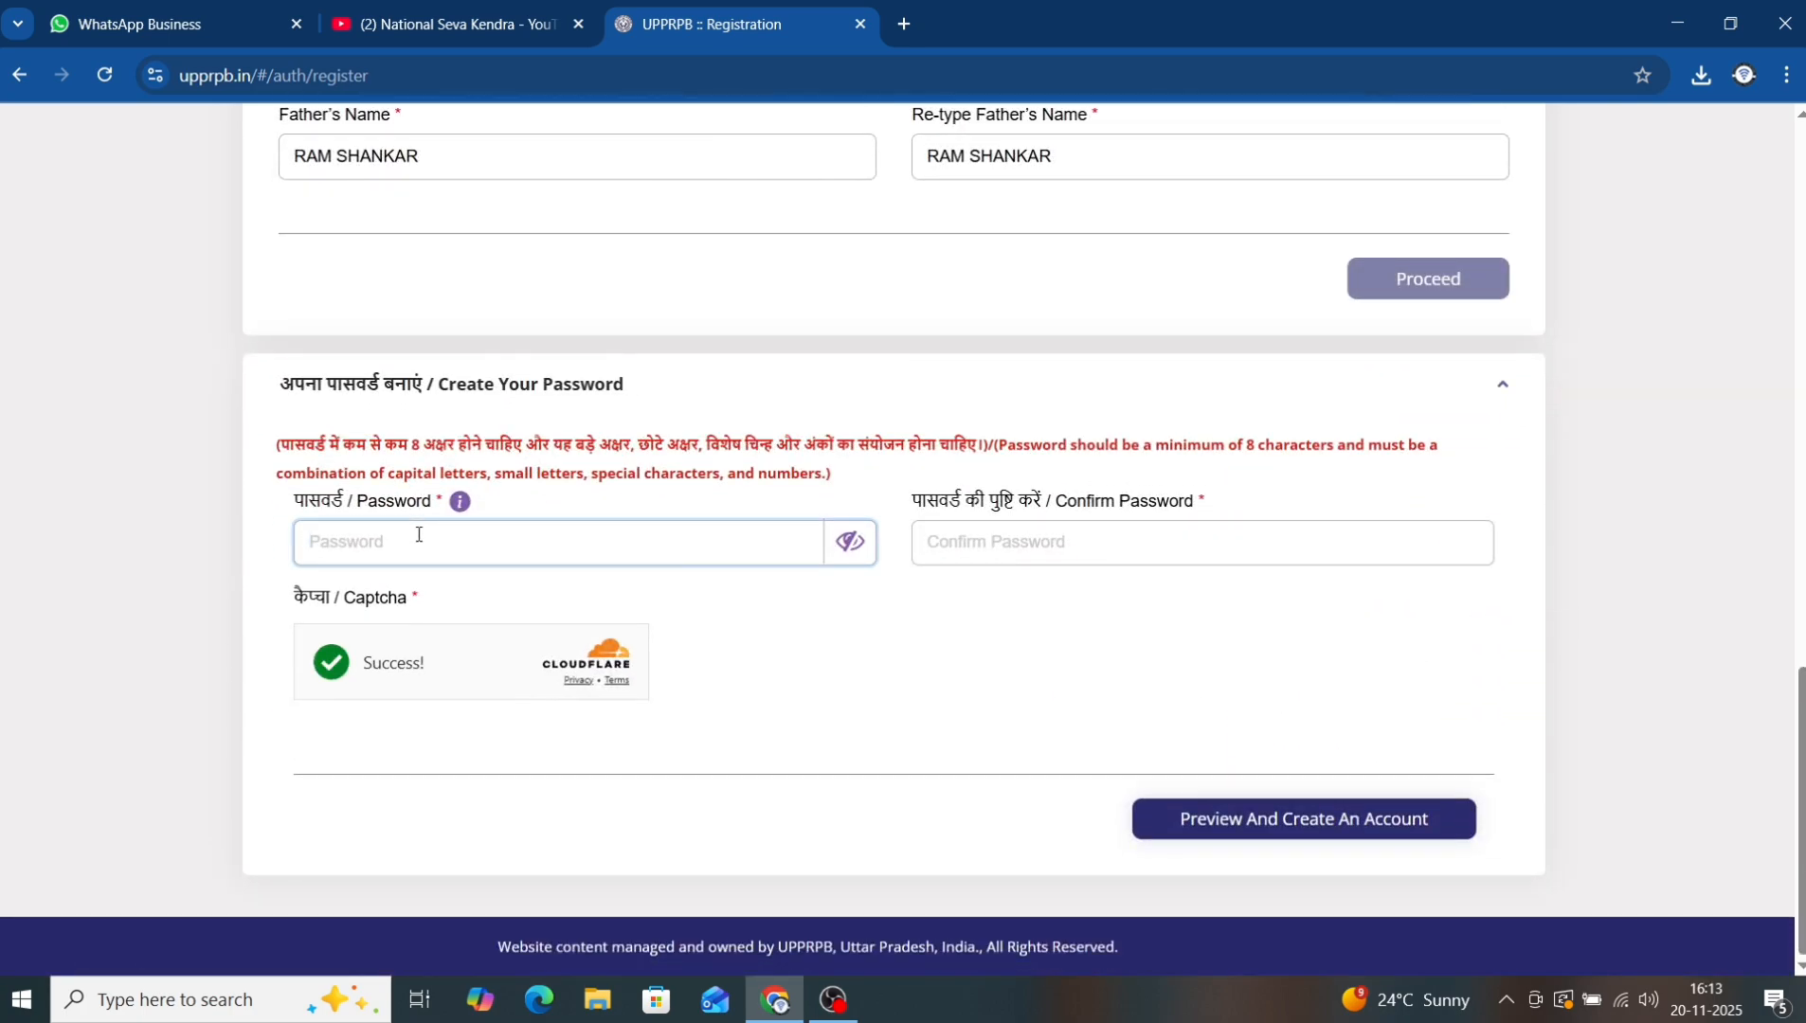
type("•")
left_click(966, 559)
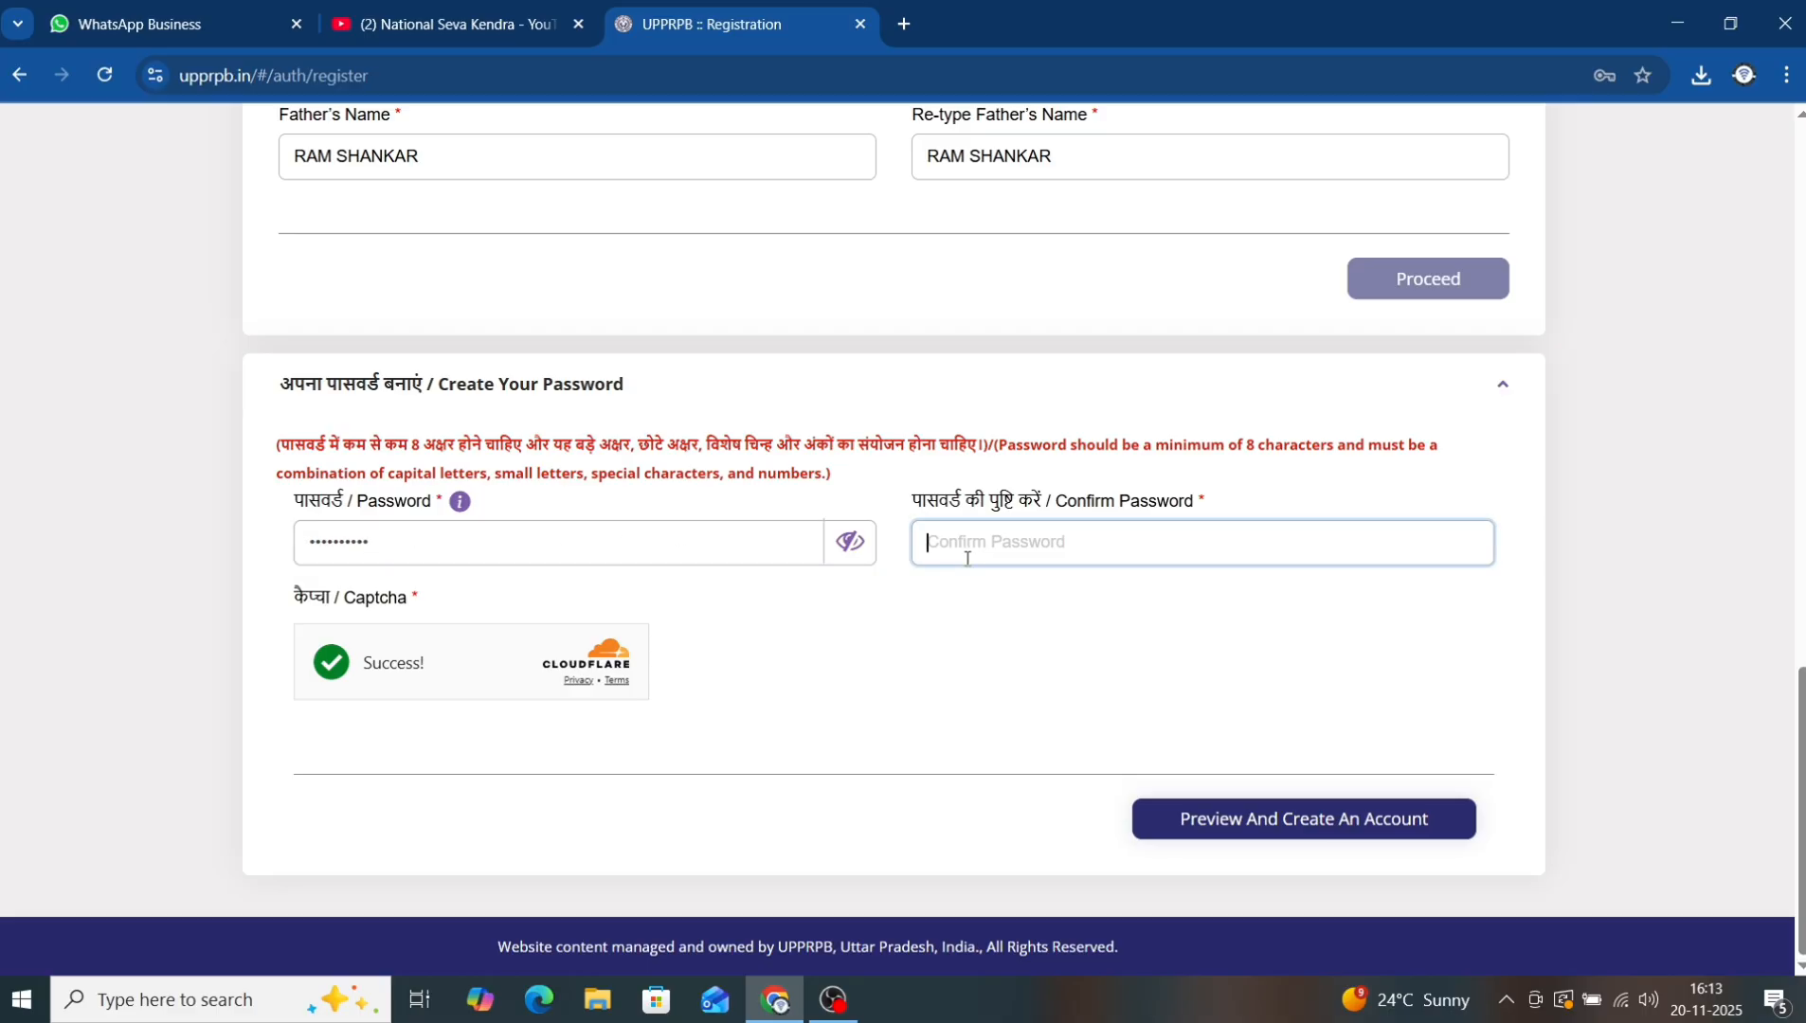
type("•")
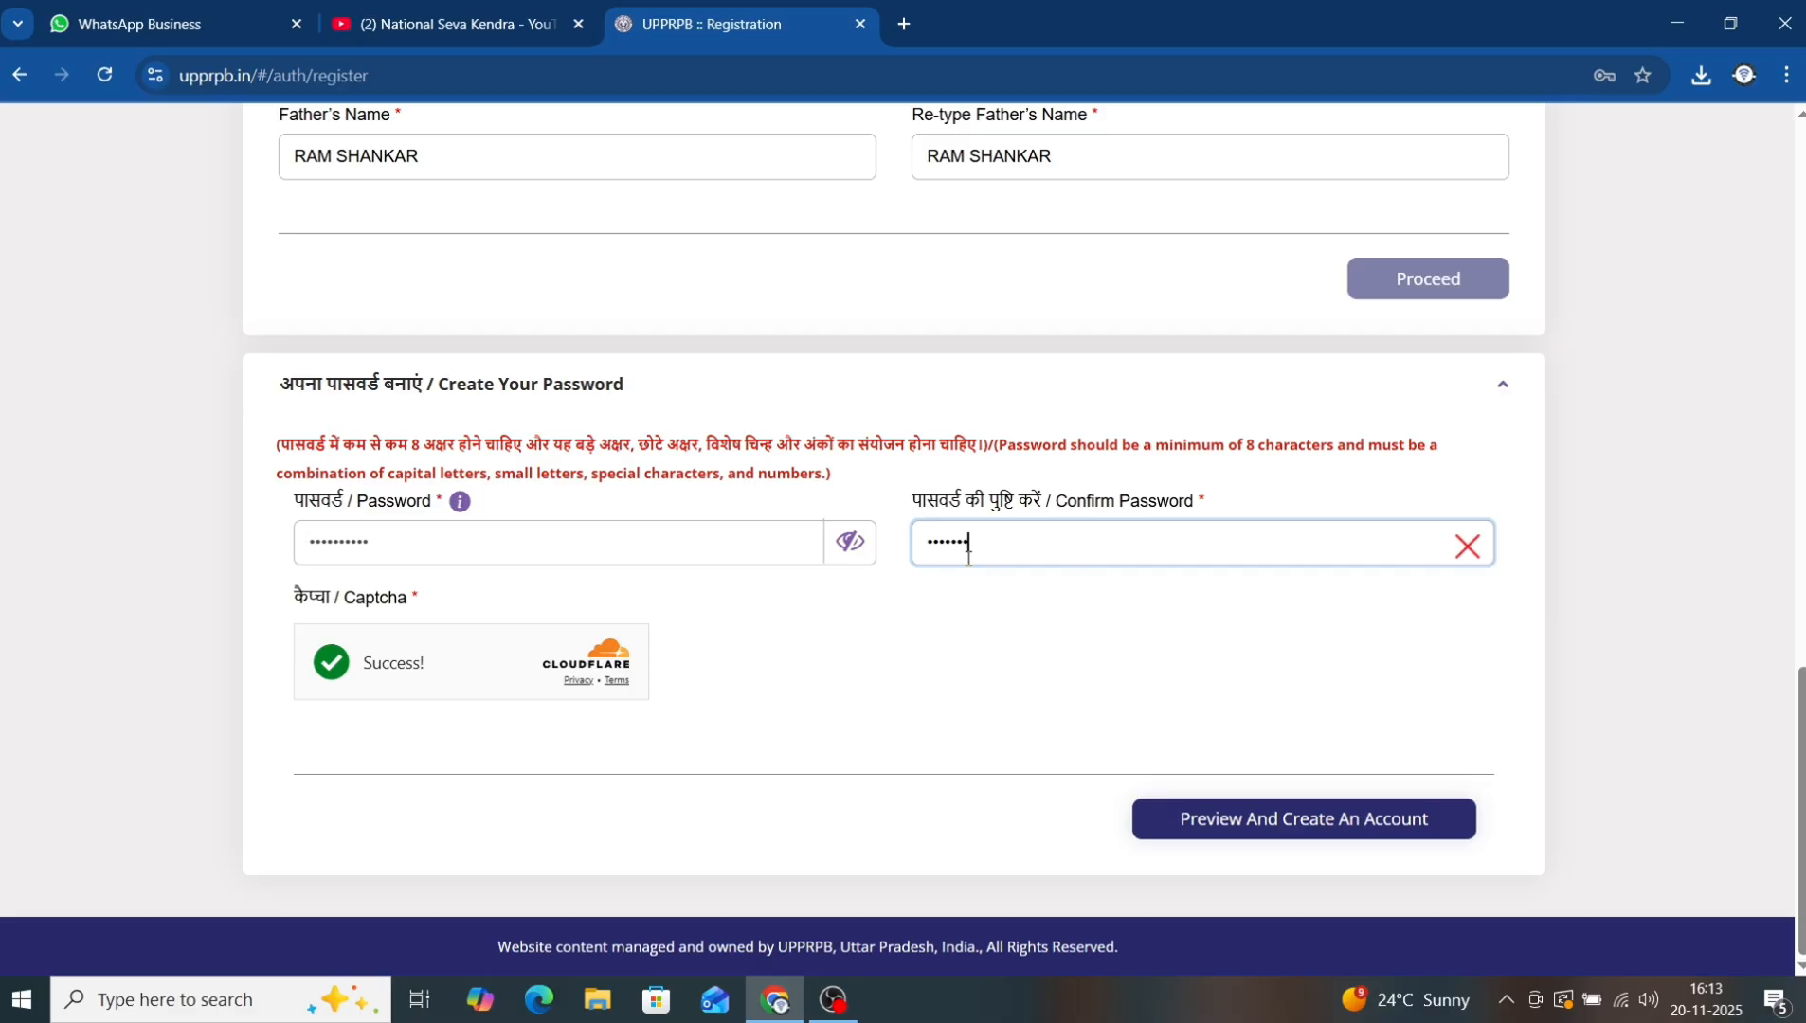
type("•••••••••")
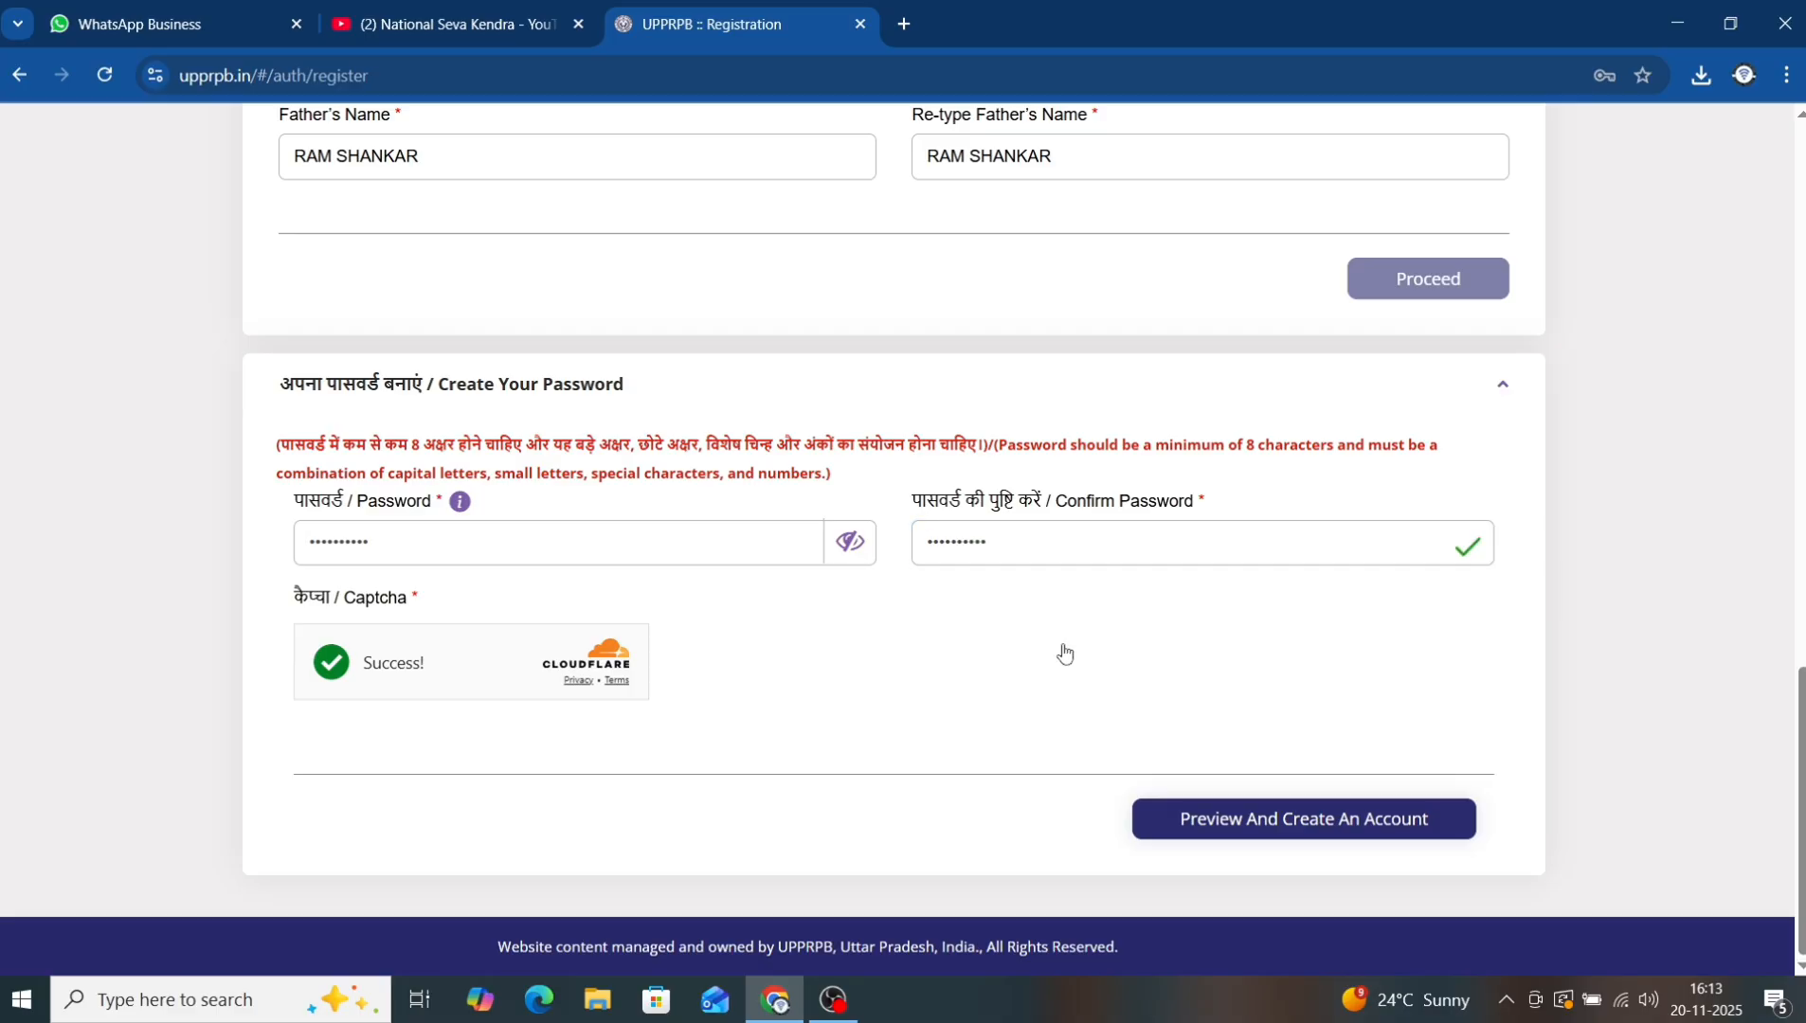
Set nationality to Citizen of India, preview the details, and create the account.
left_click(1277, 821)
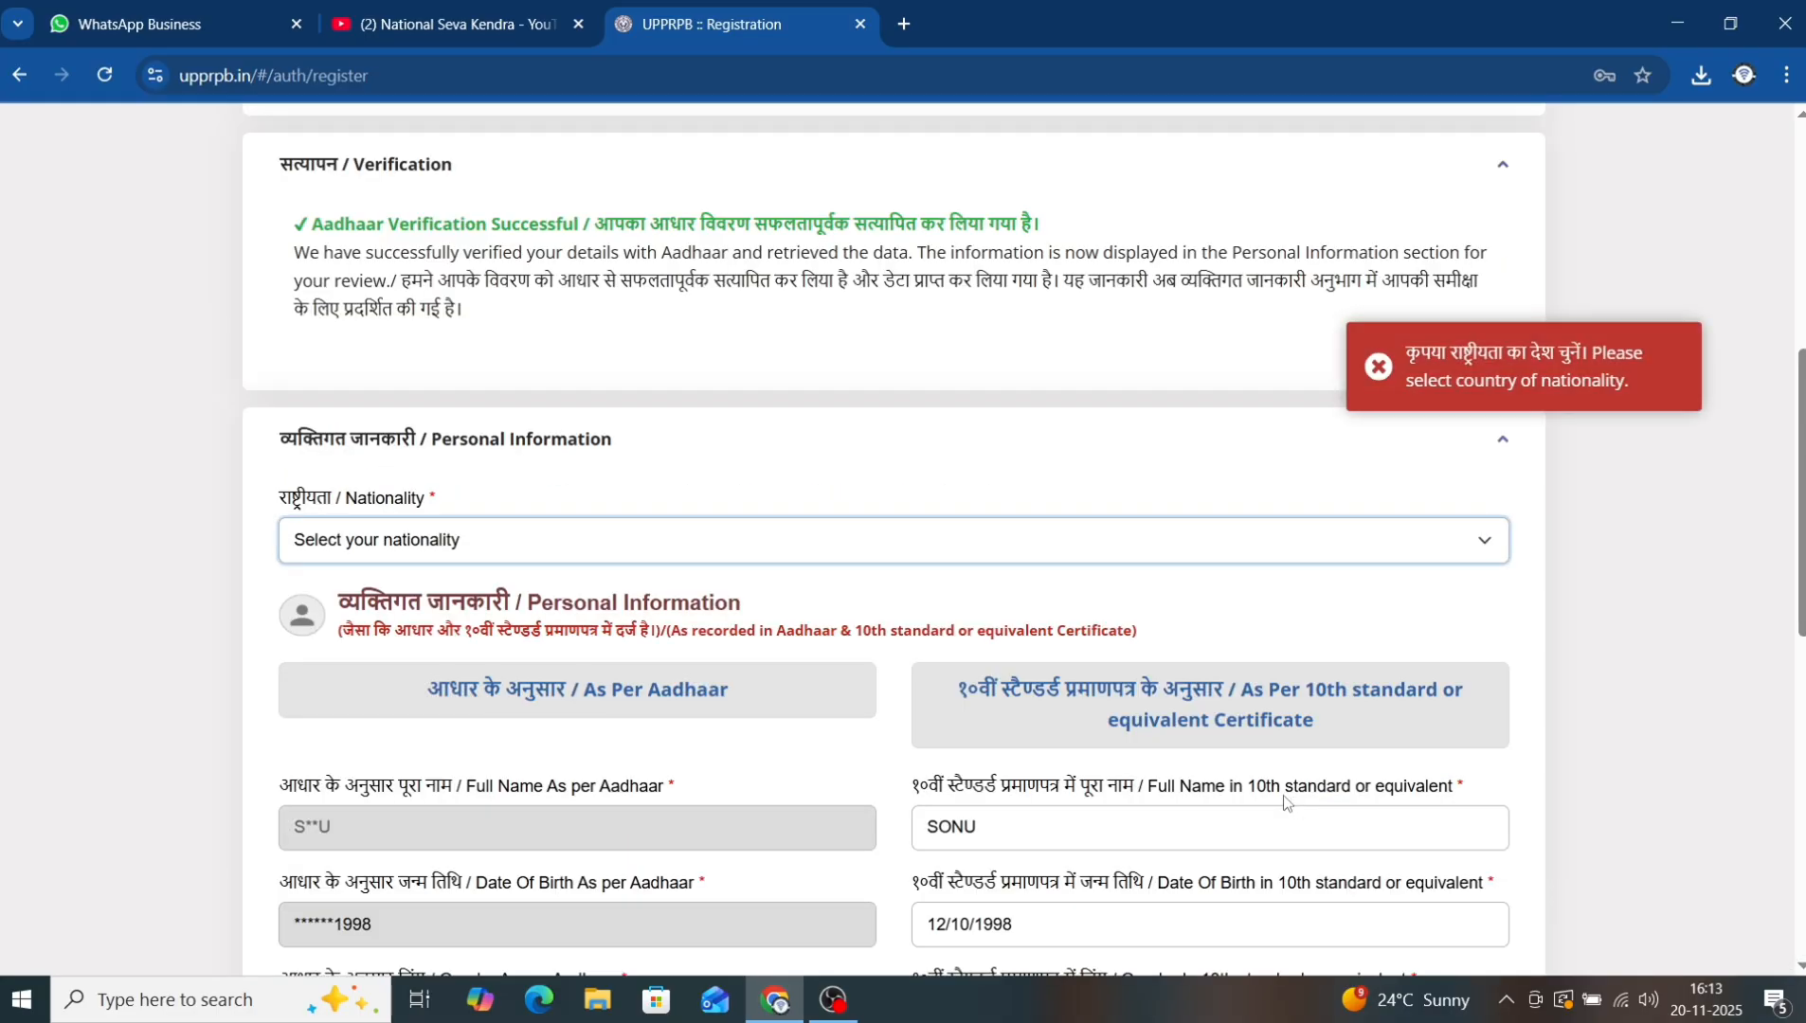
left_click(744, 546)
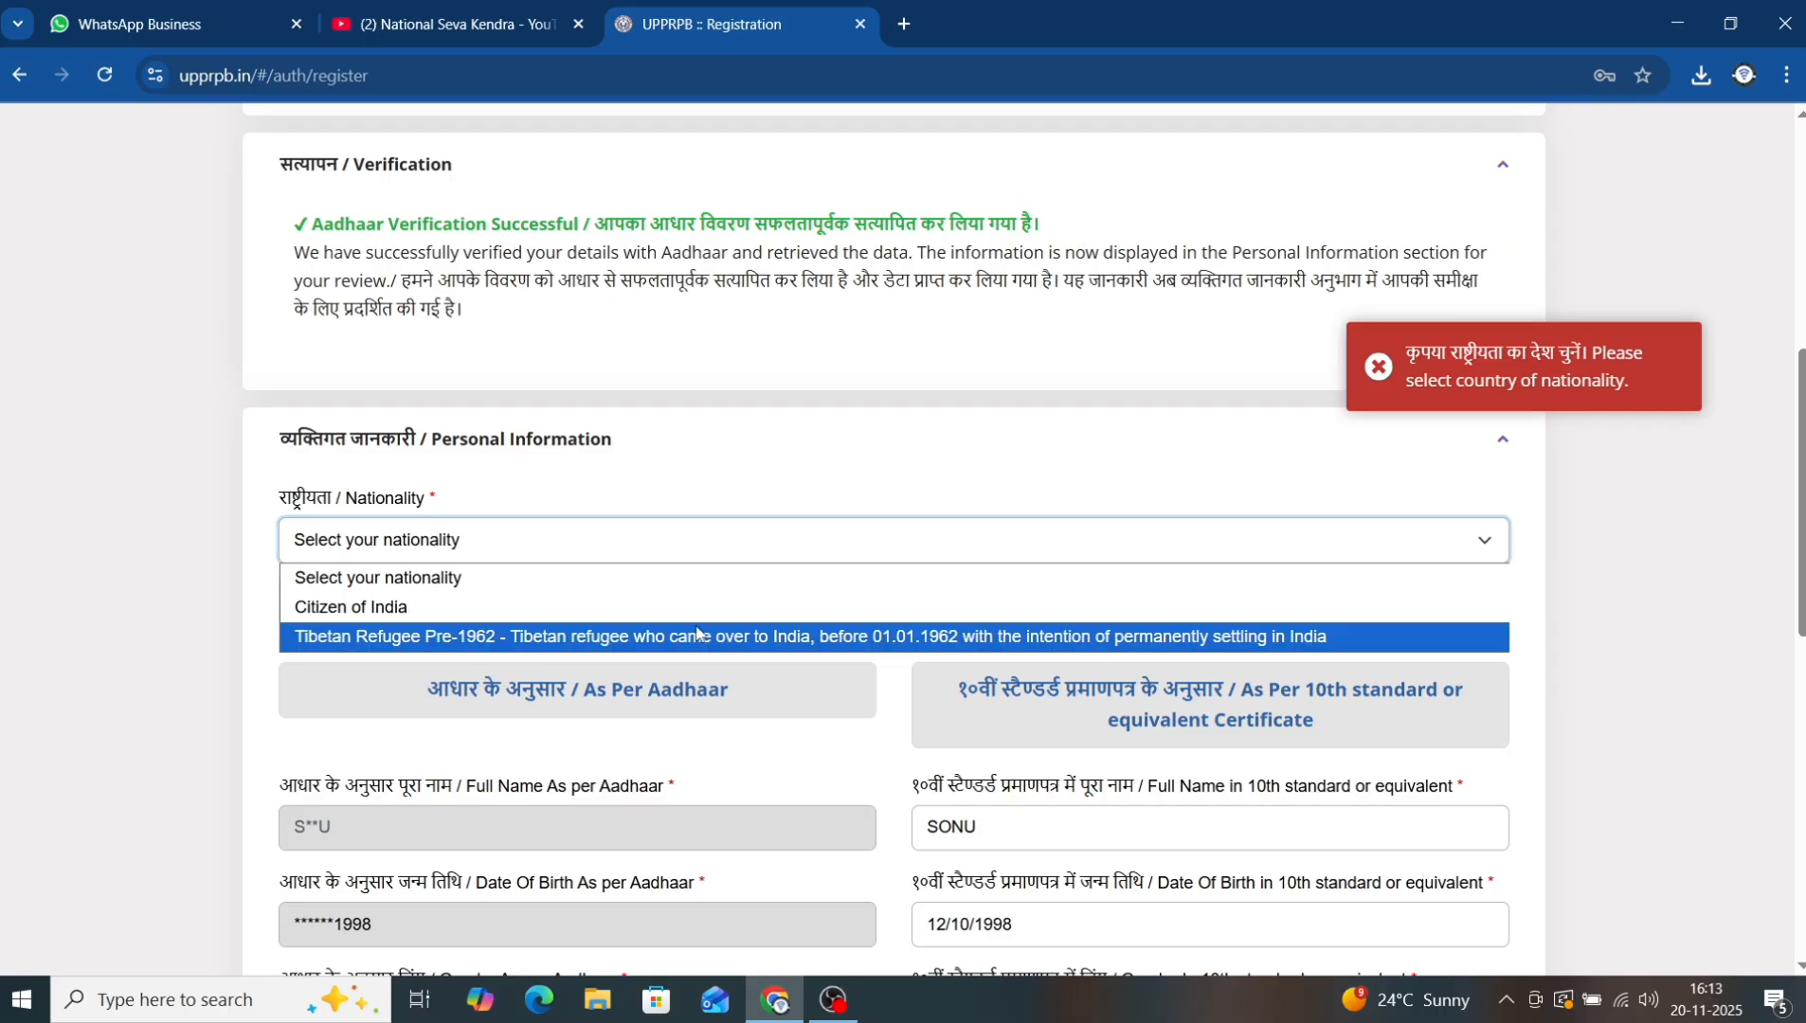
left_click(700, 609)
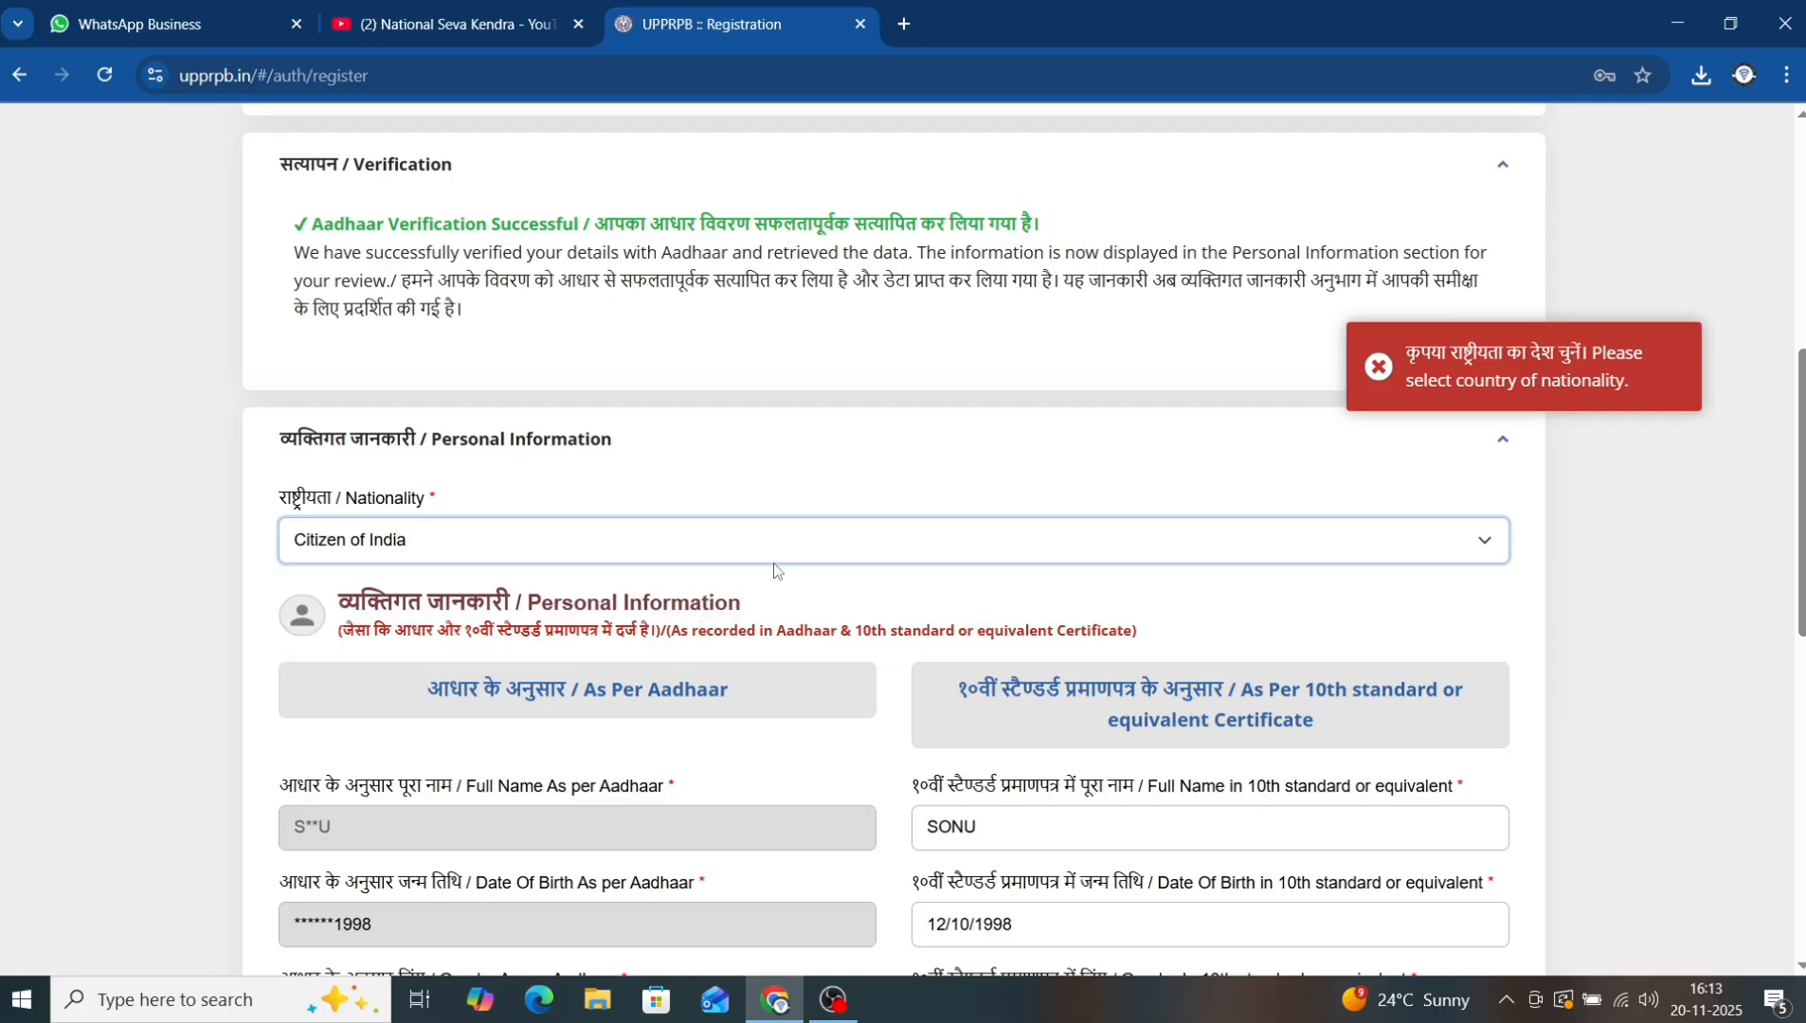
scroll(773, 566, "down", 11)
left_click(1225, 835)
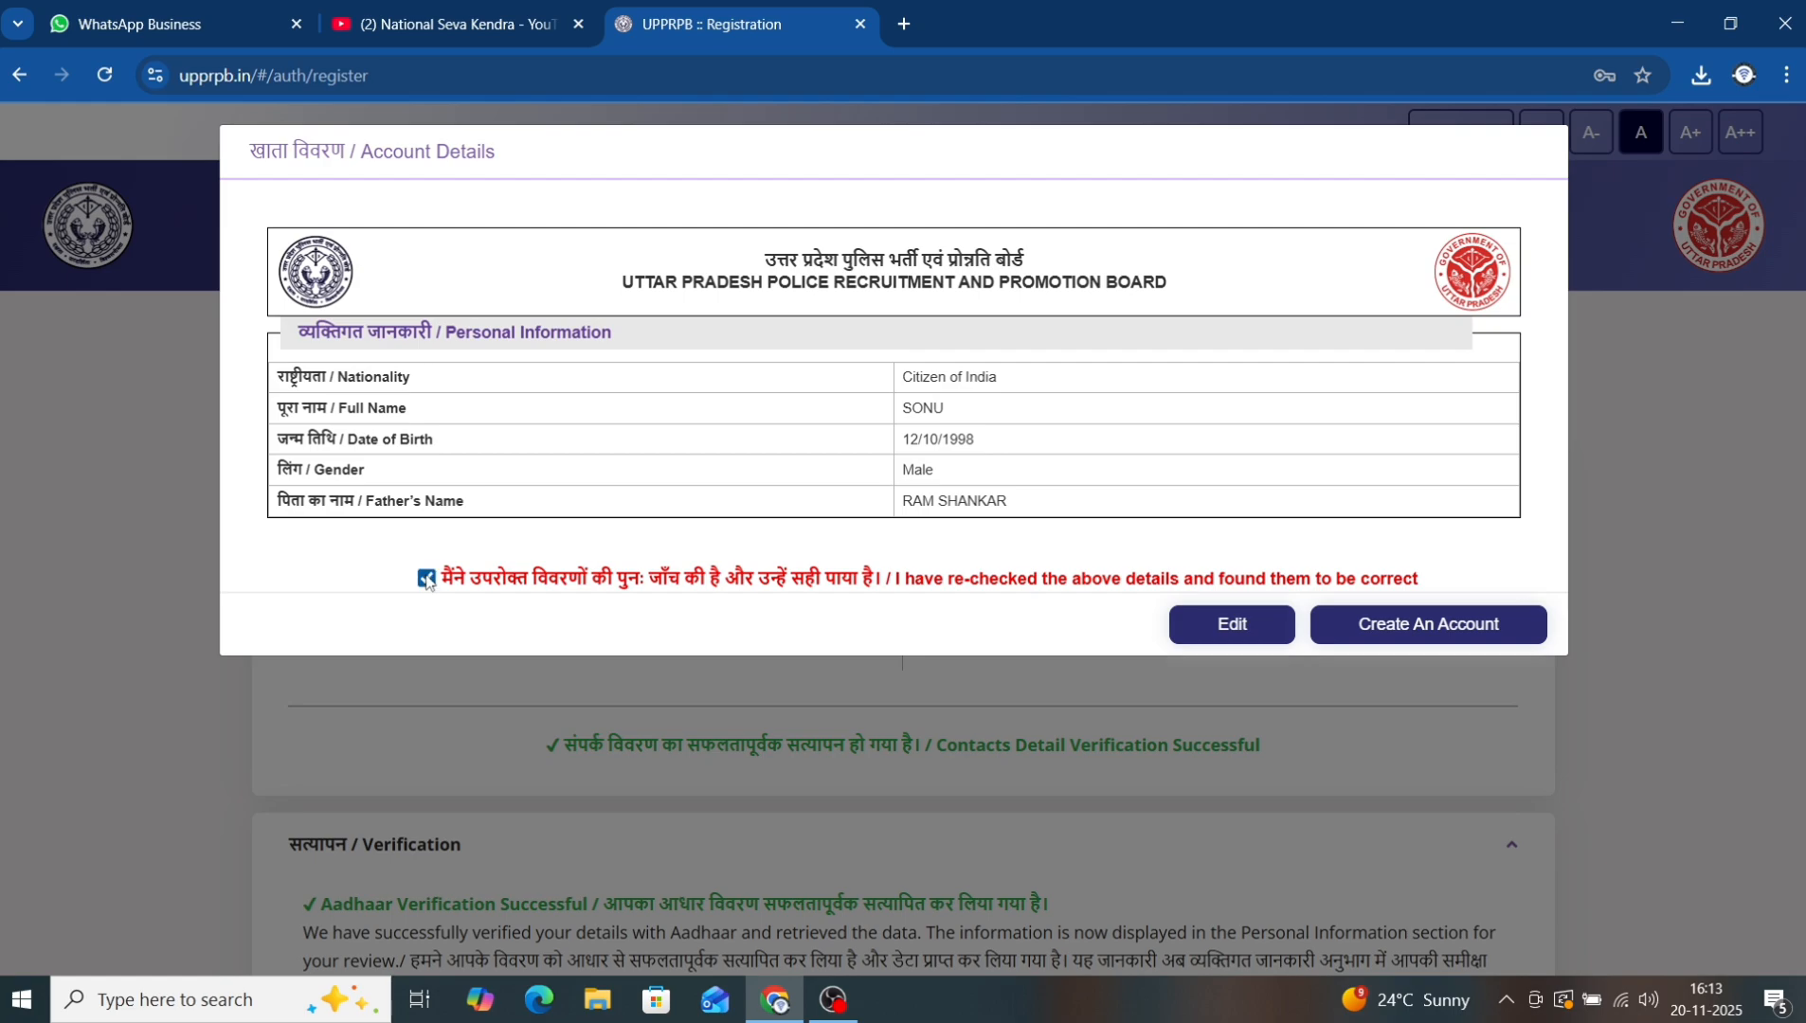
left_click(1454, 633)
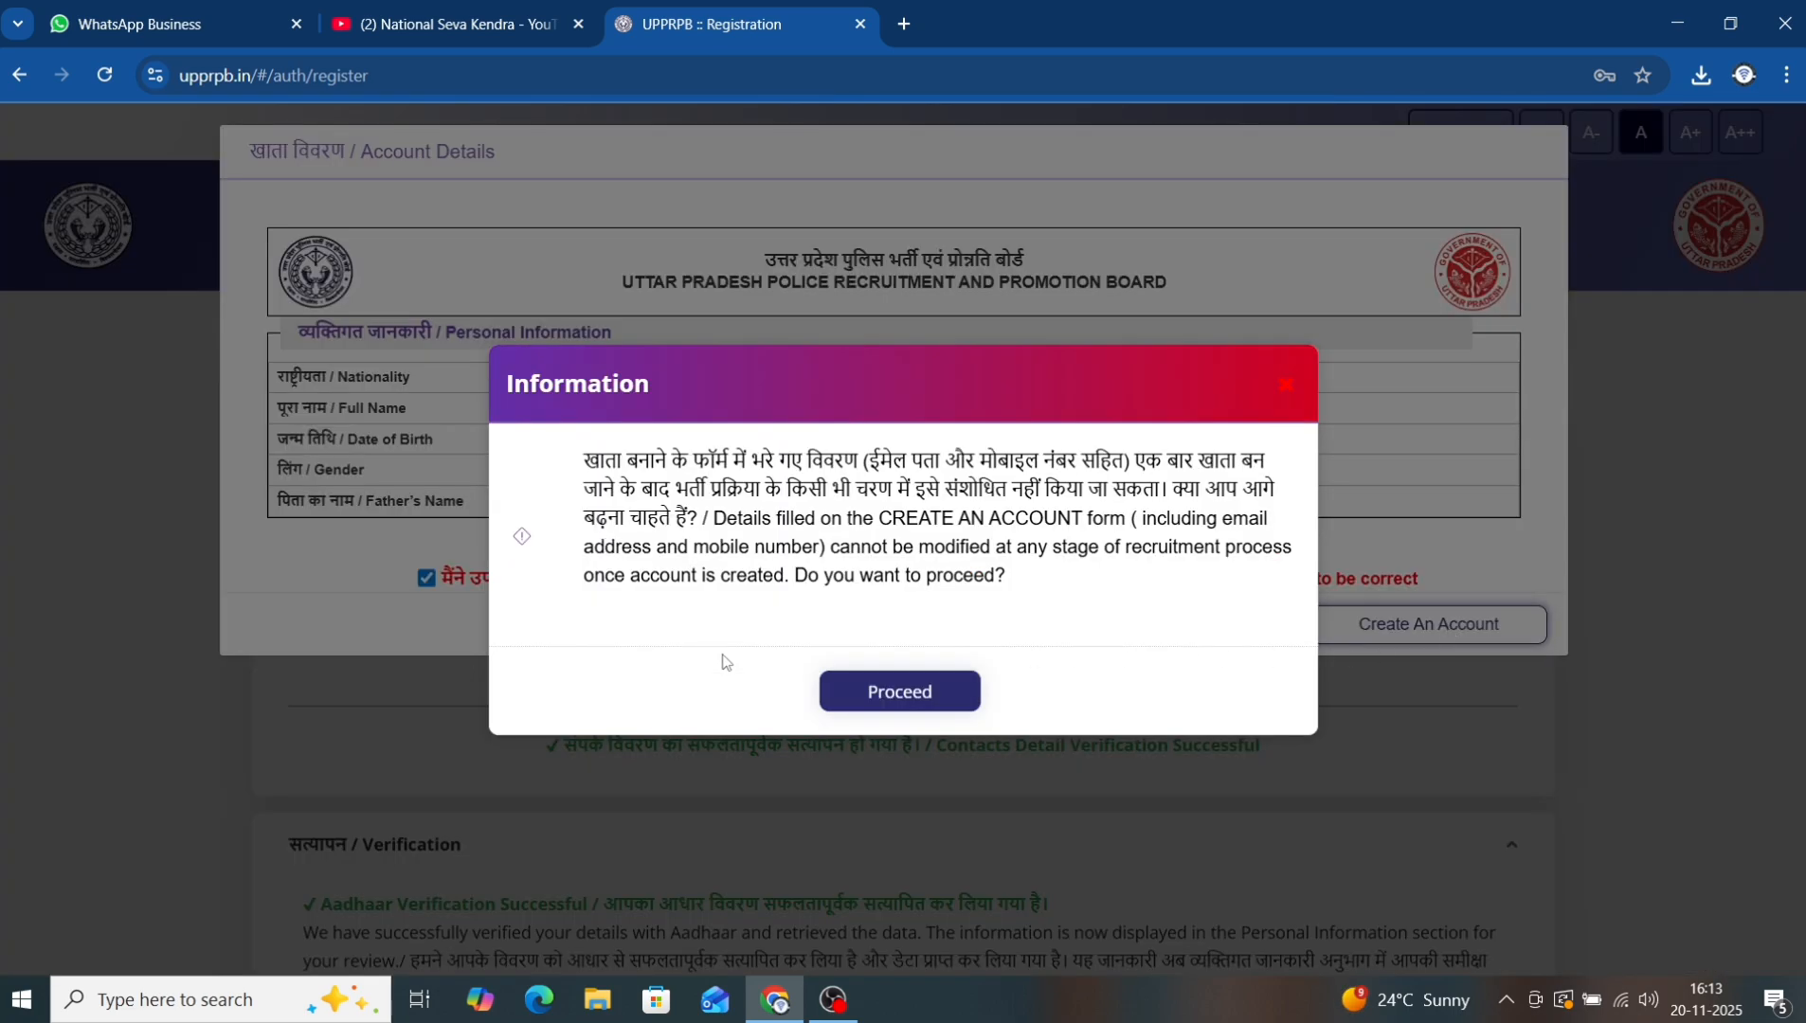
left_click(904, 692)
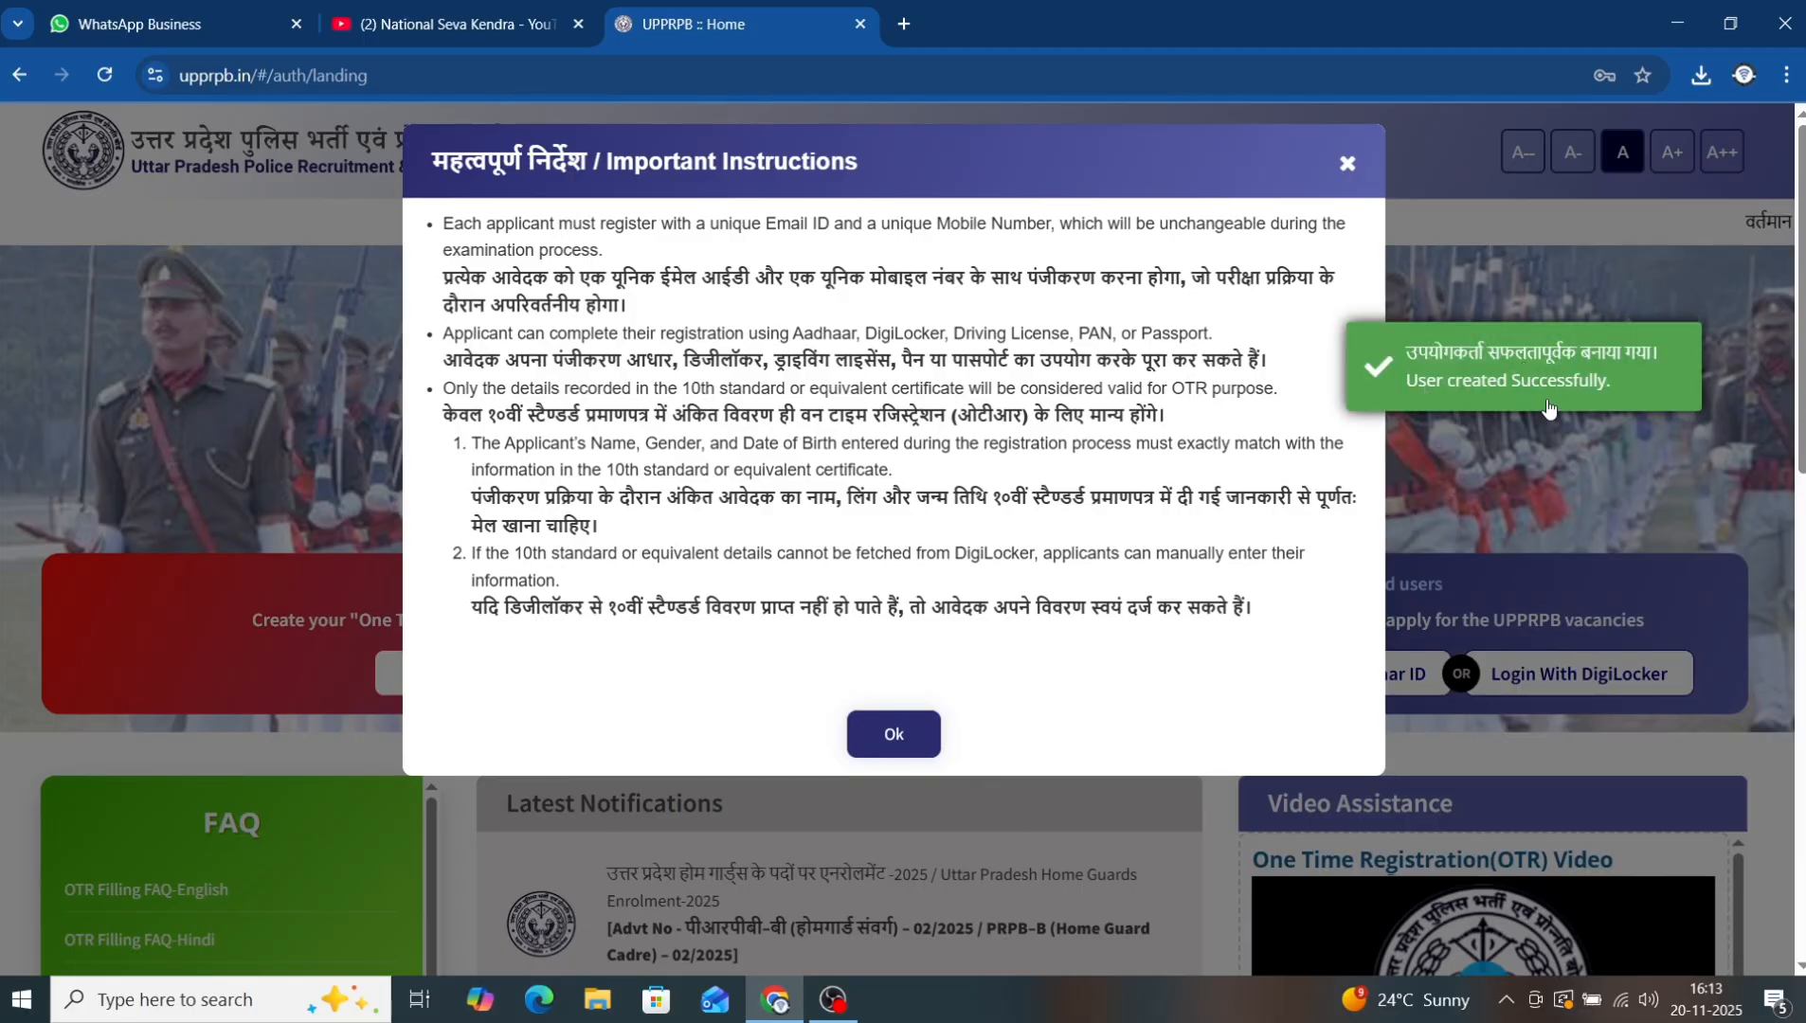
Read and dismiss the Important Instructions notice.
left_click_drag(1349, 178, 1136, 559)
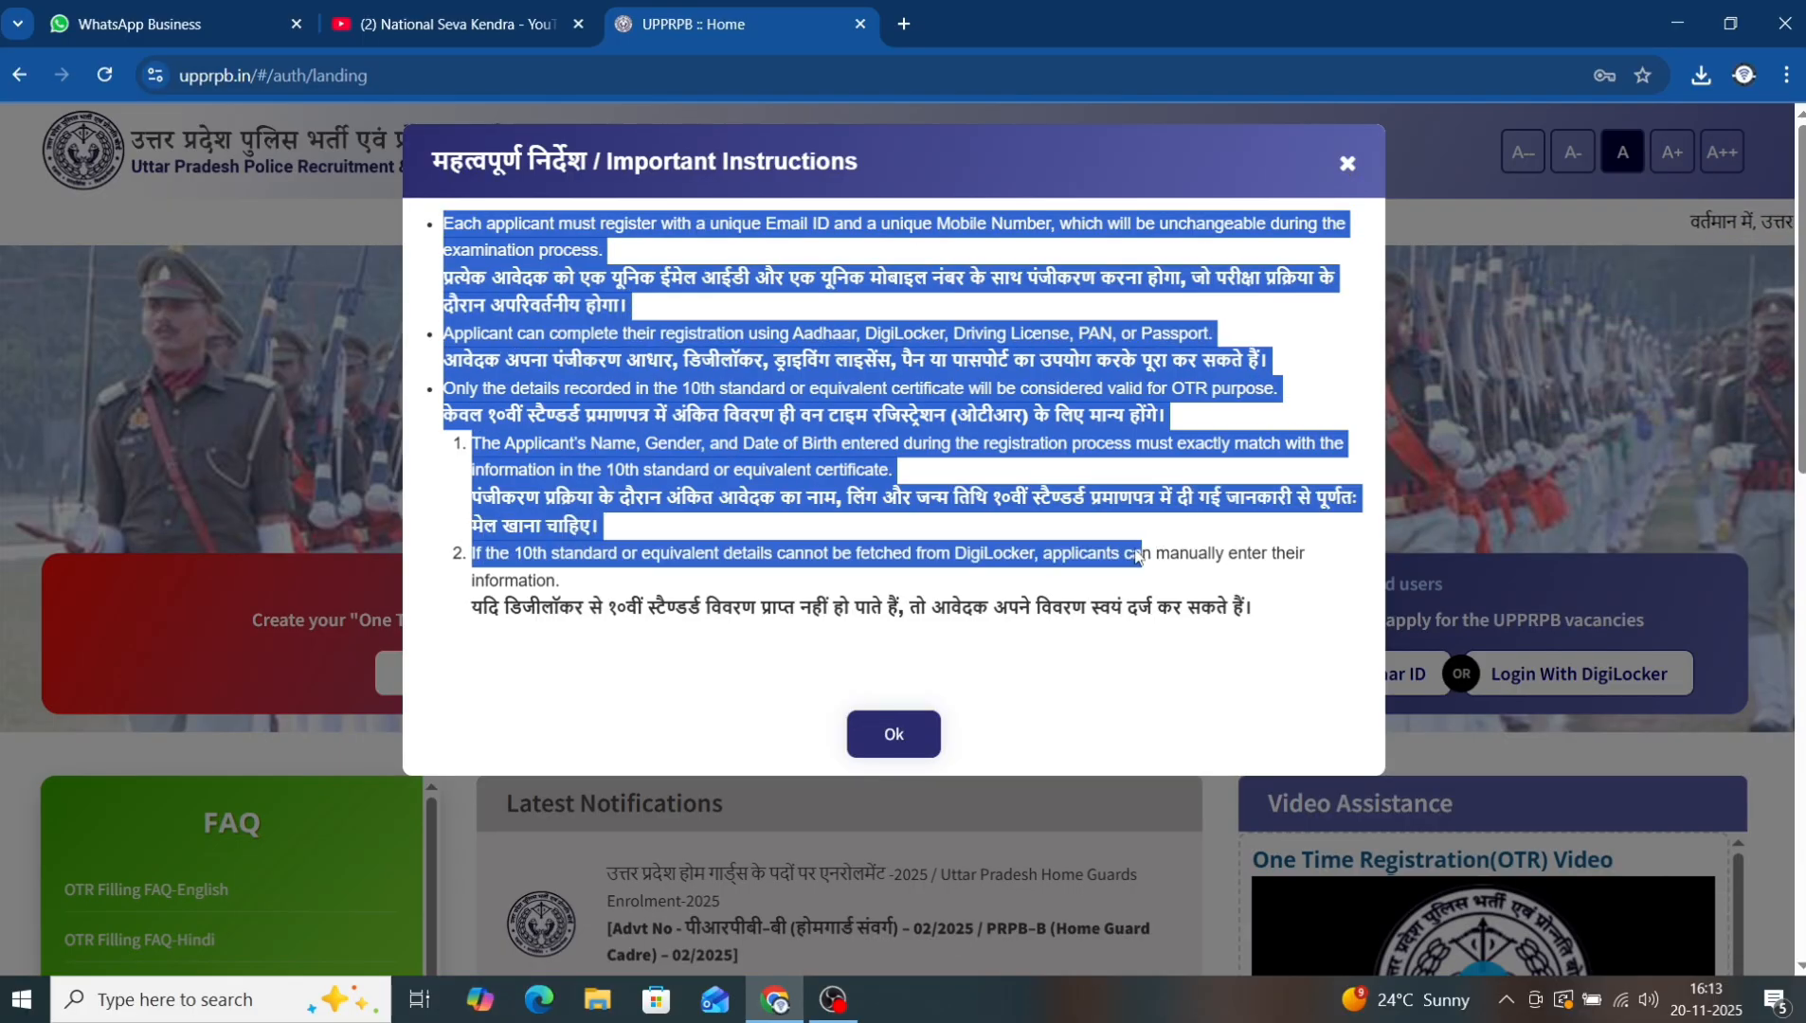
left_click(895, 734)
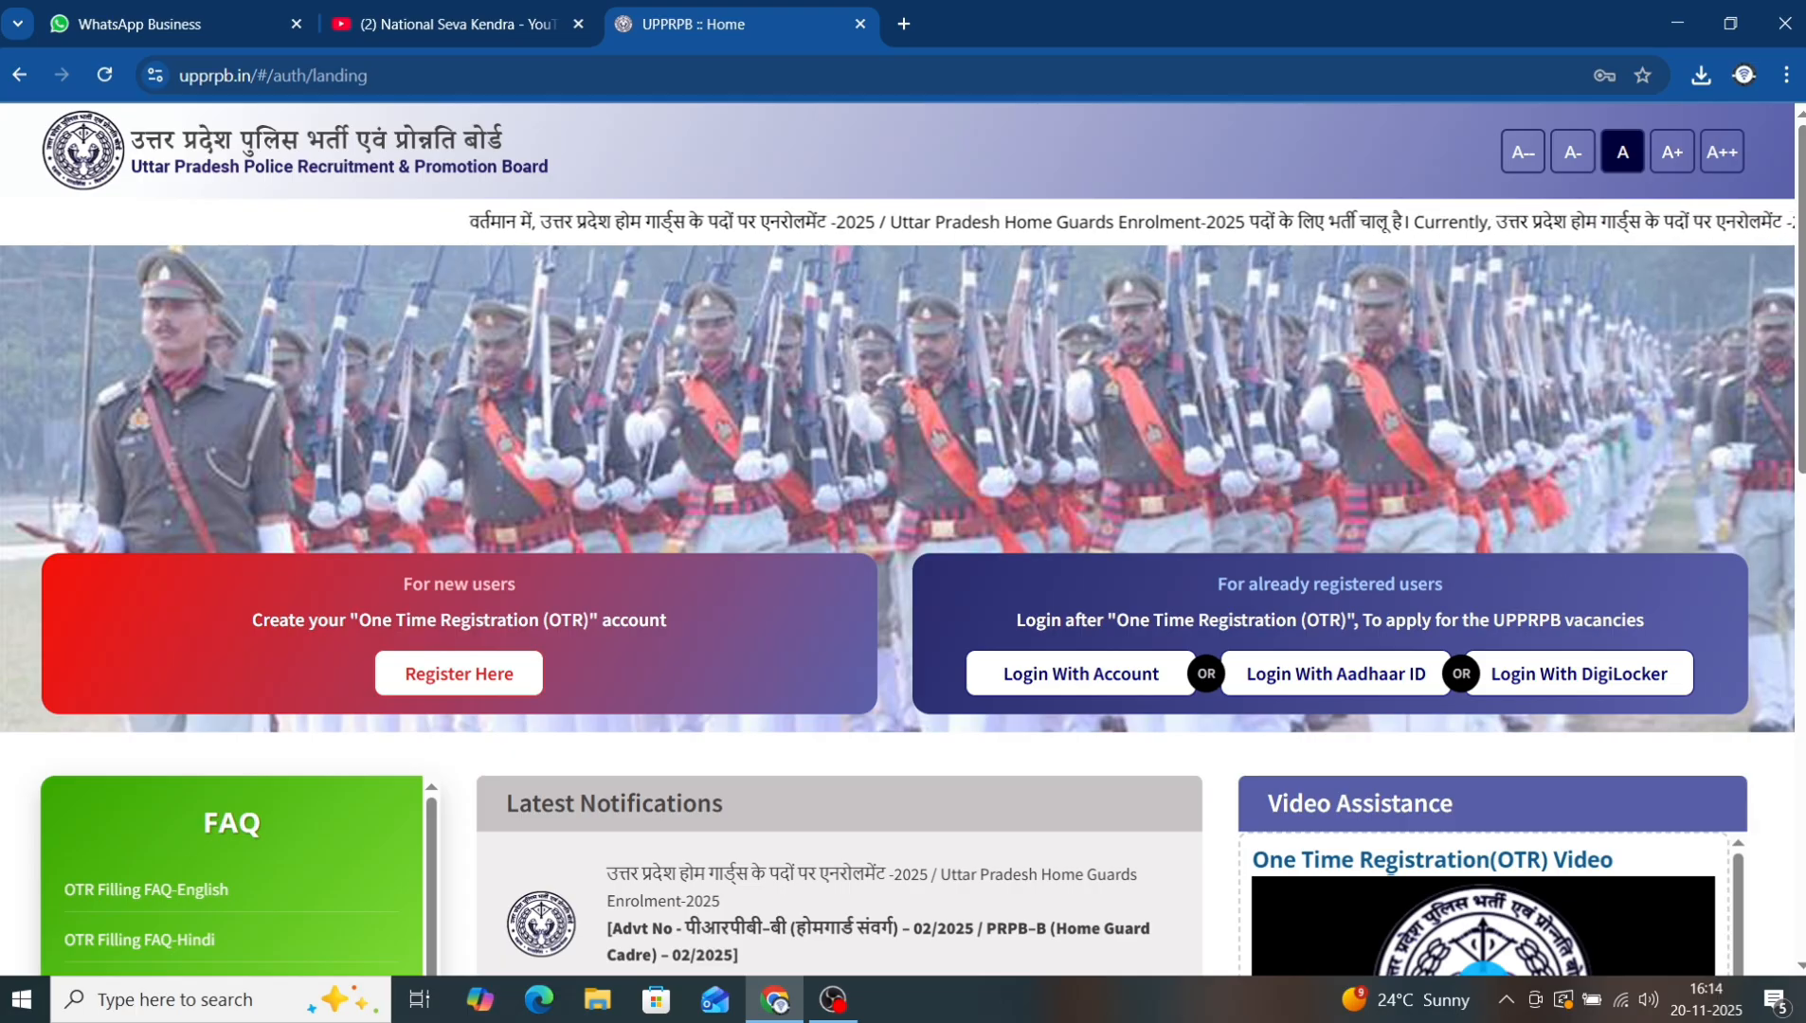
Open Login With Aadhaar ID, enter the corrected registered phone number, and request the OTP.
left_click(1331, 675)
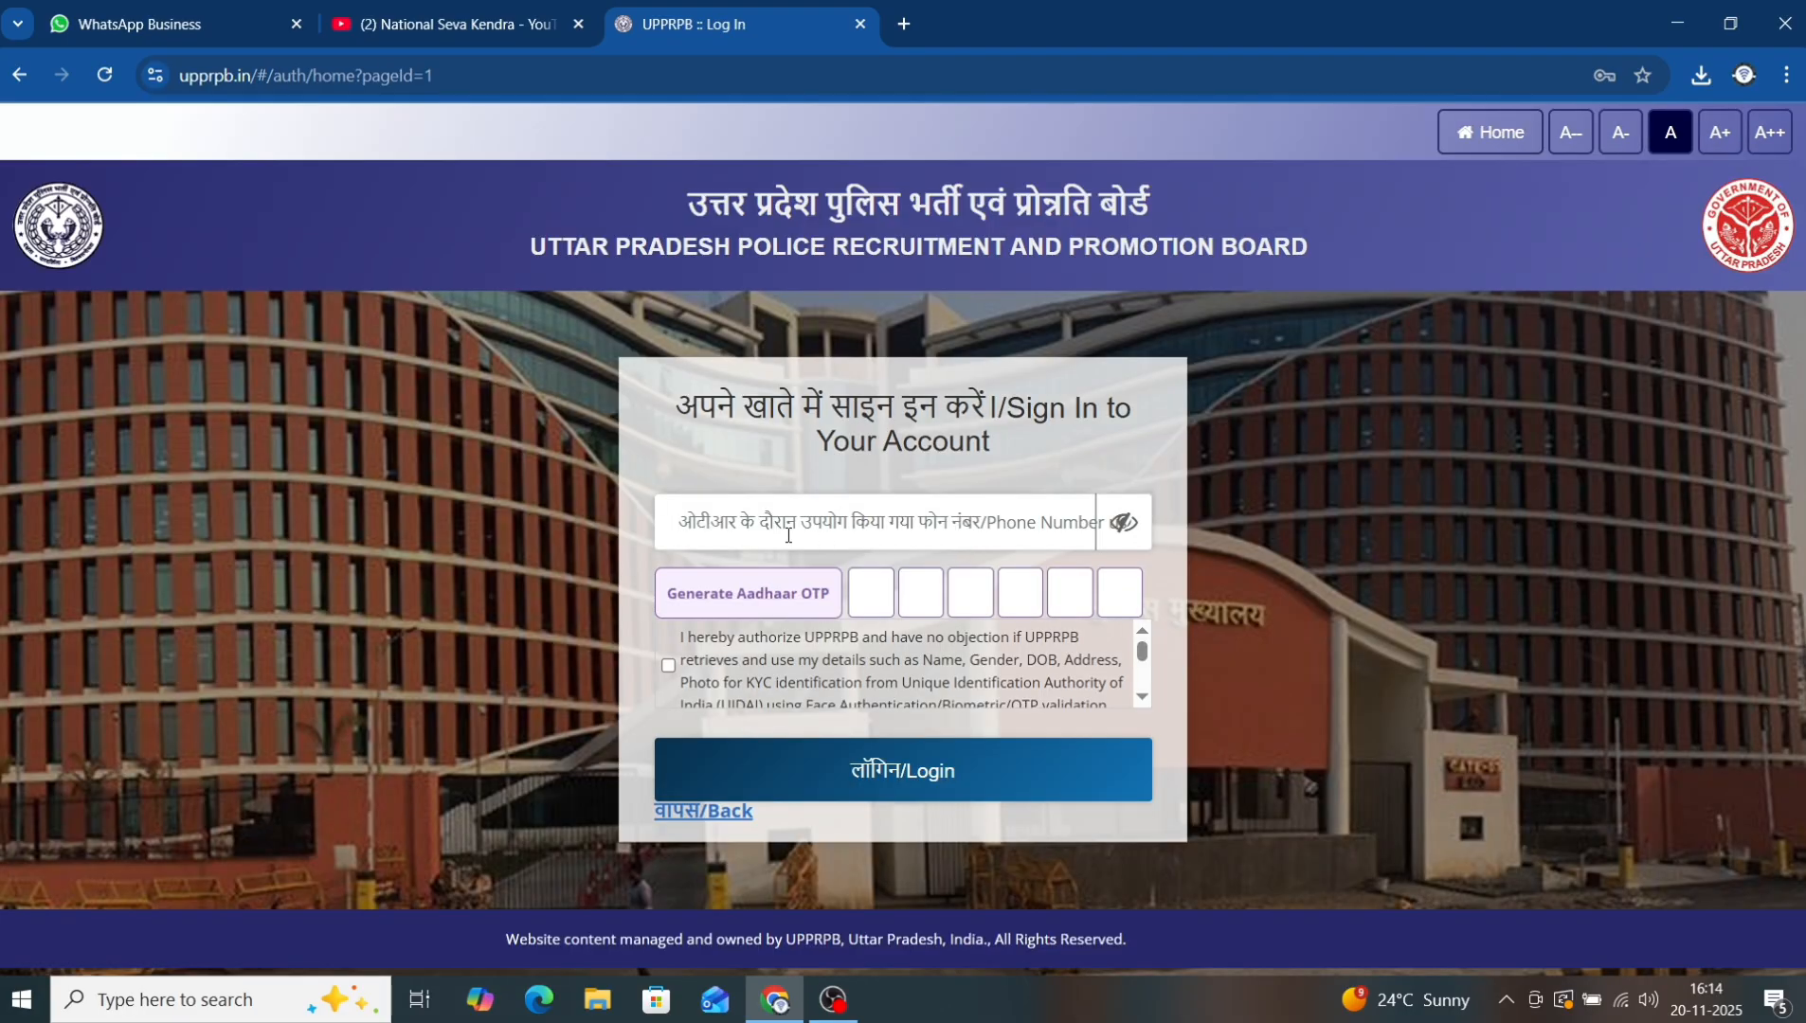
left_click(747, 593)
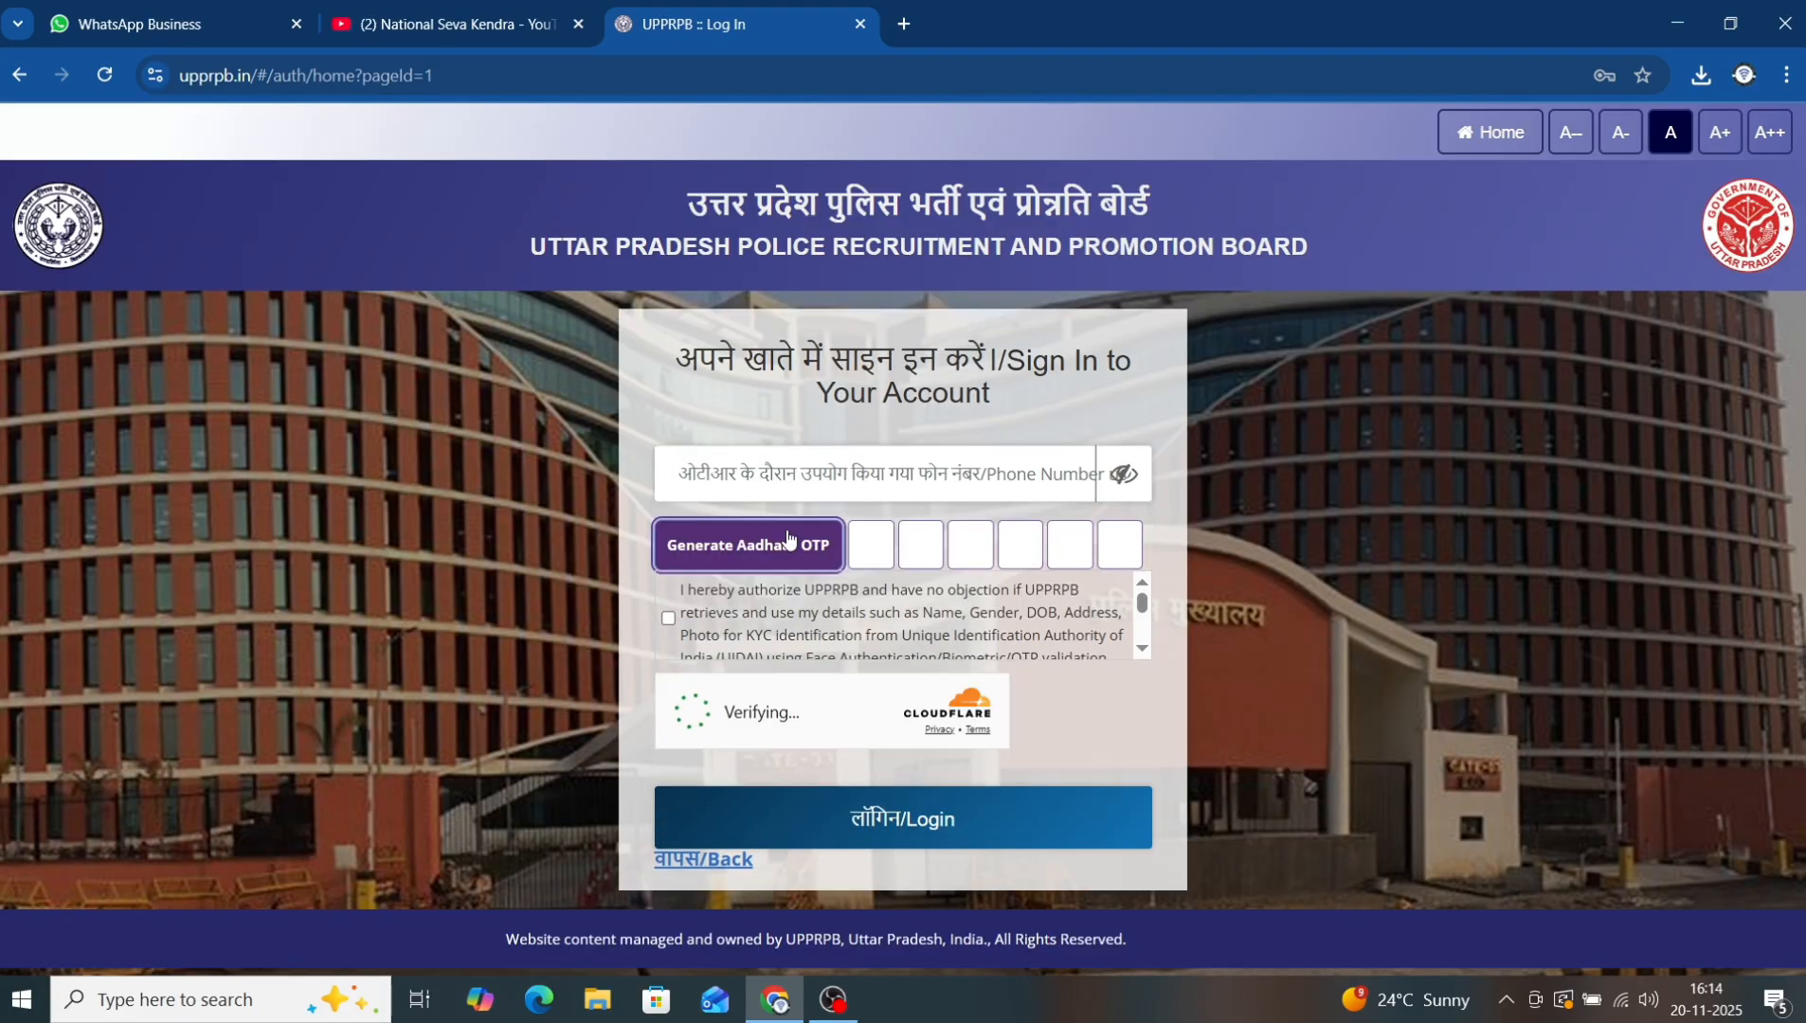
left_click(765, 472)
type("•••")
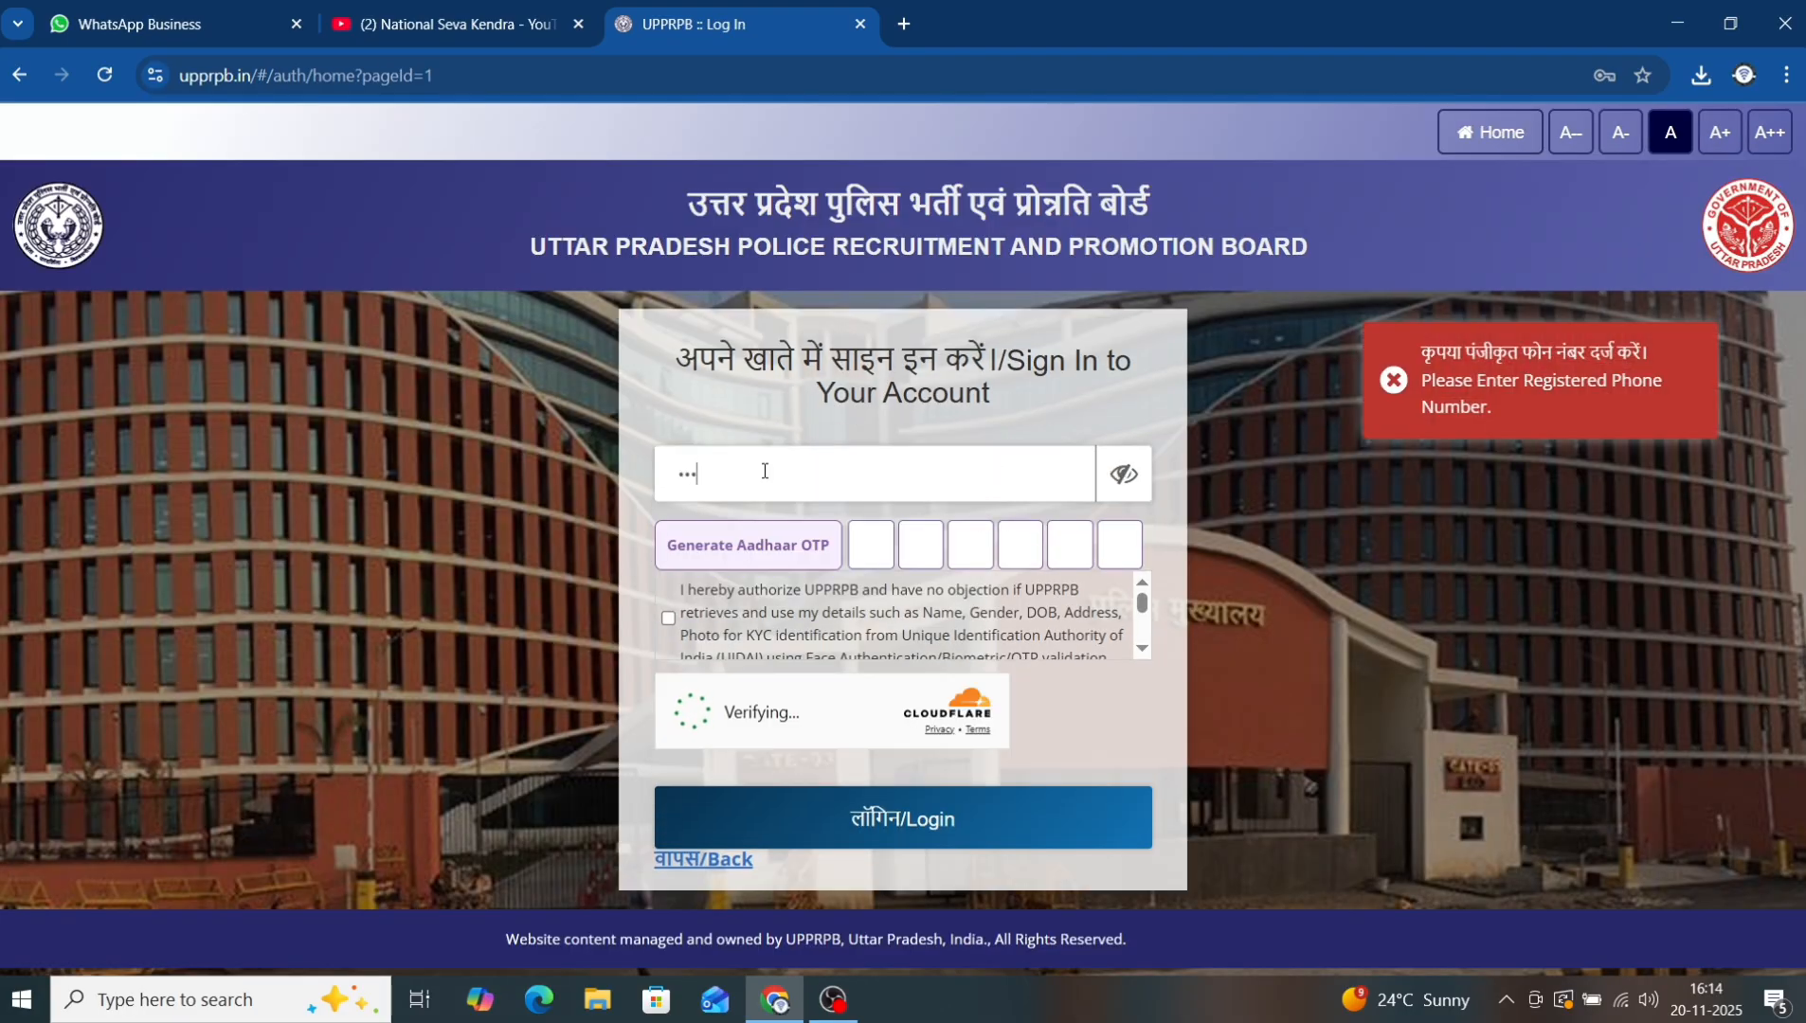
type("••••")
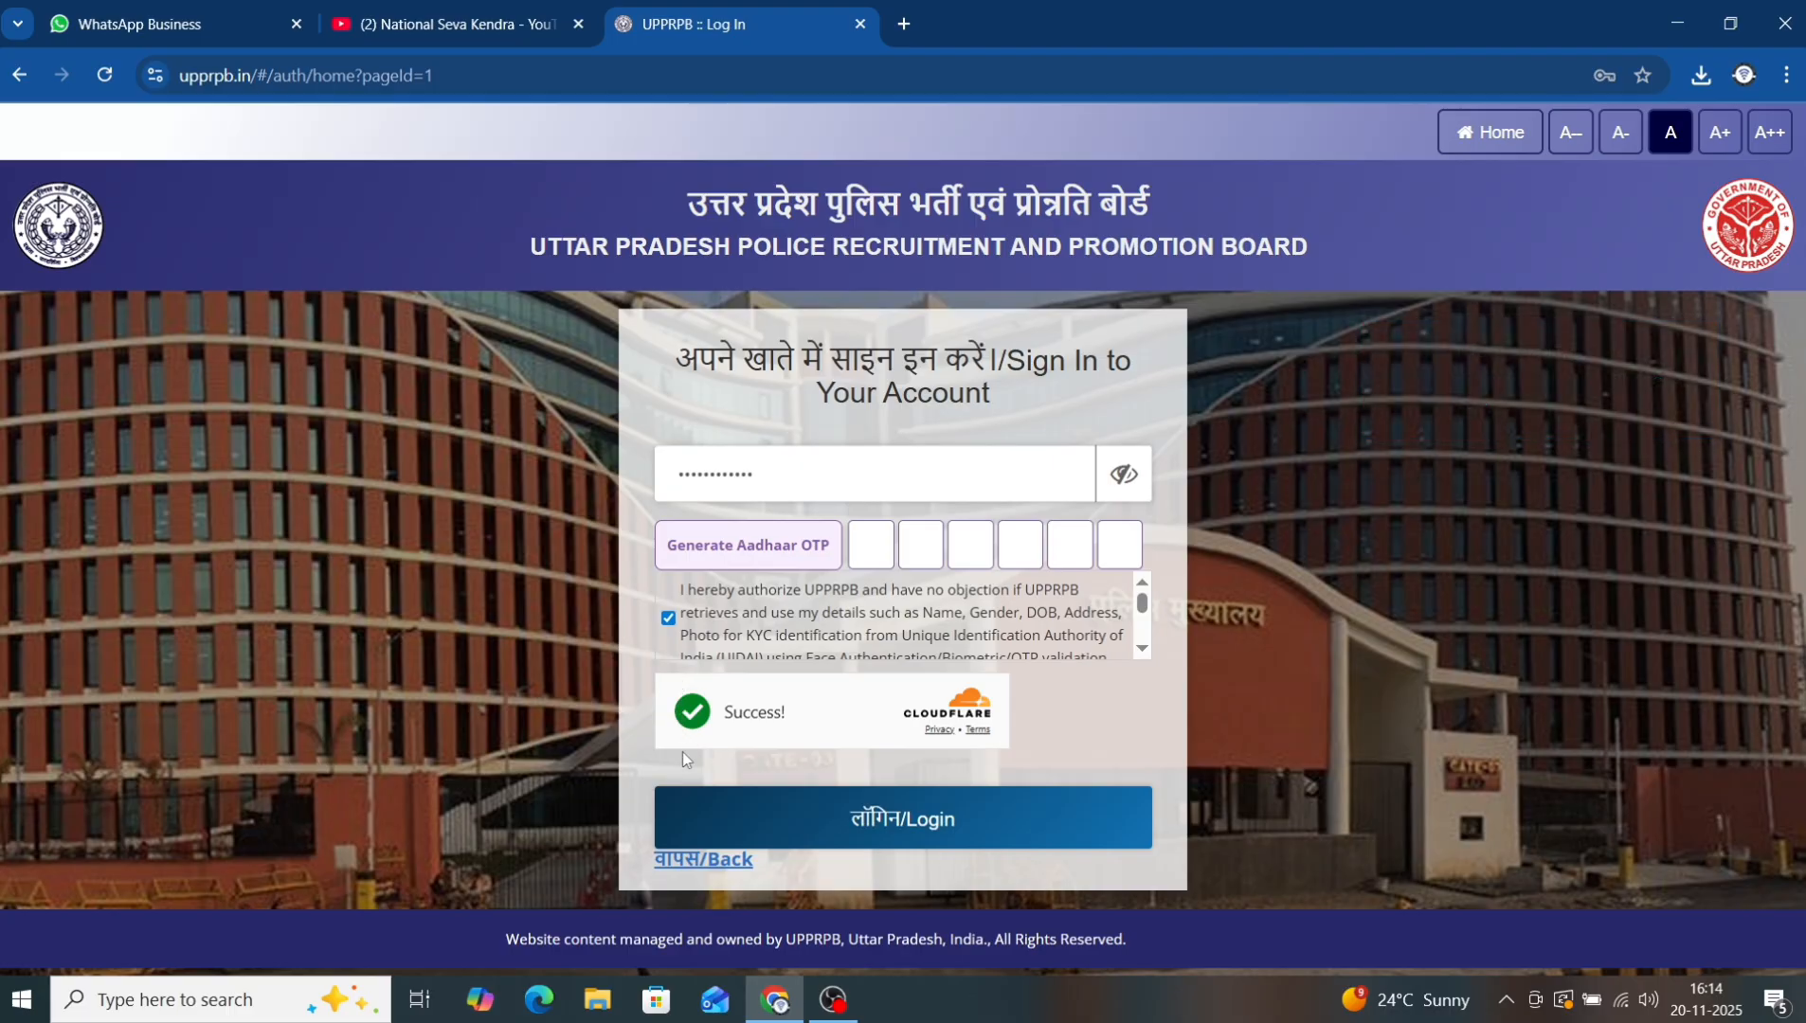
left_click(794, 555)
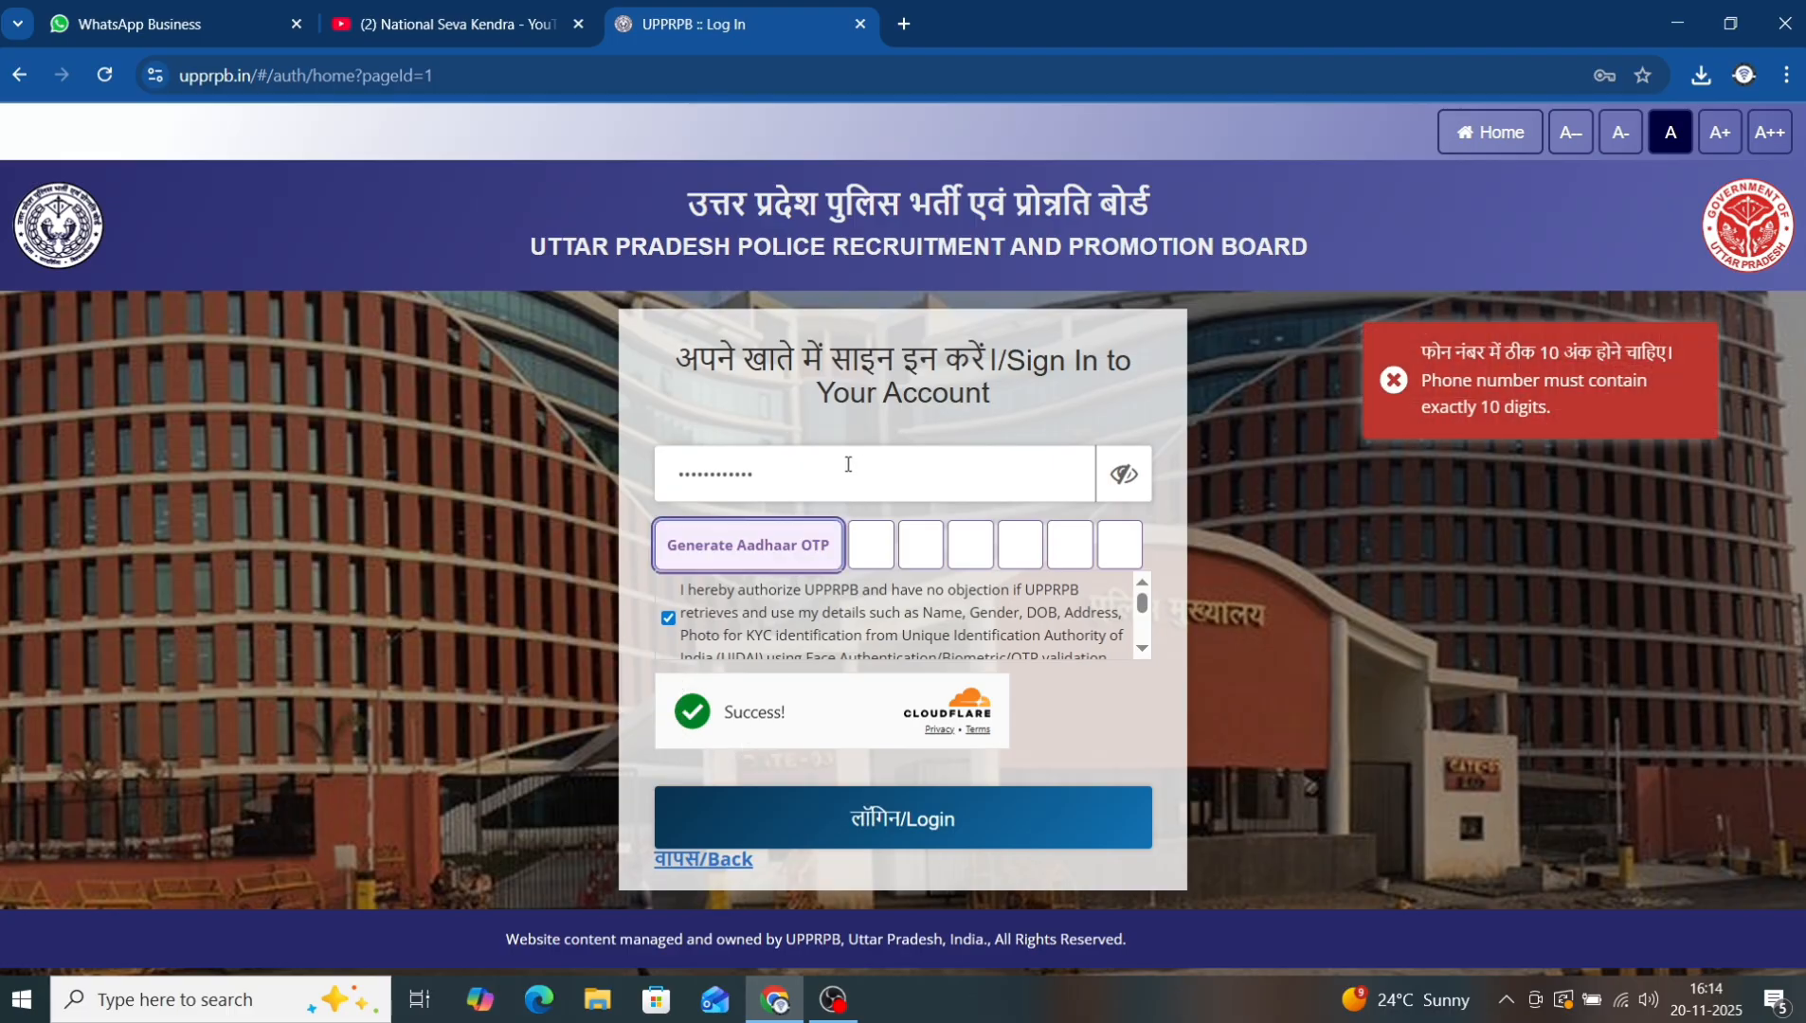
left_click_drag(846, 464, 0, 537)
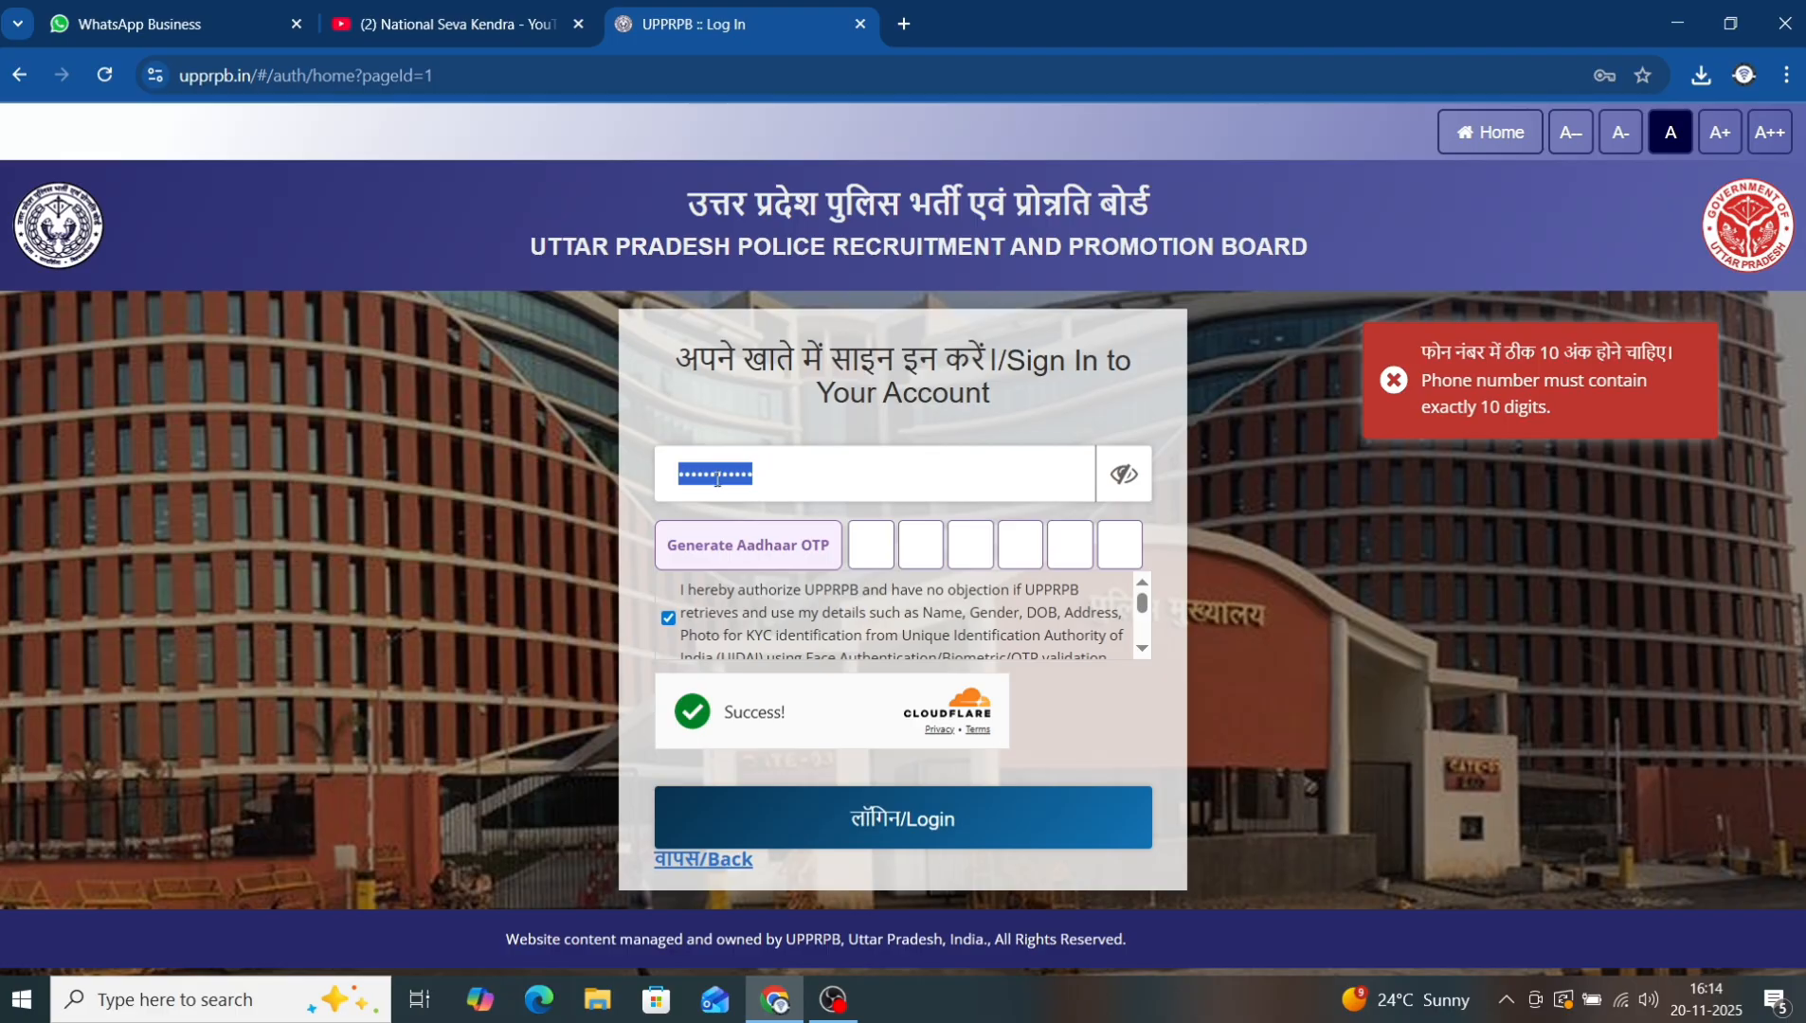
type("9")
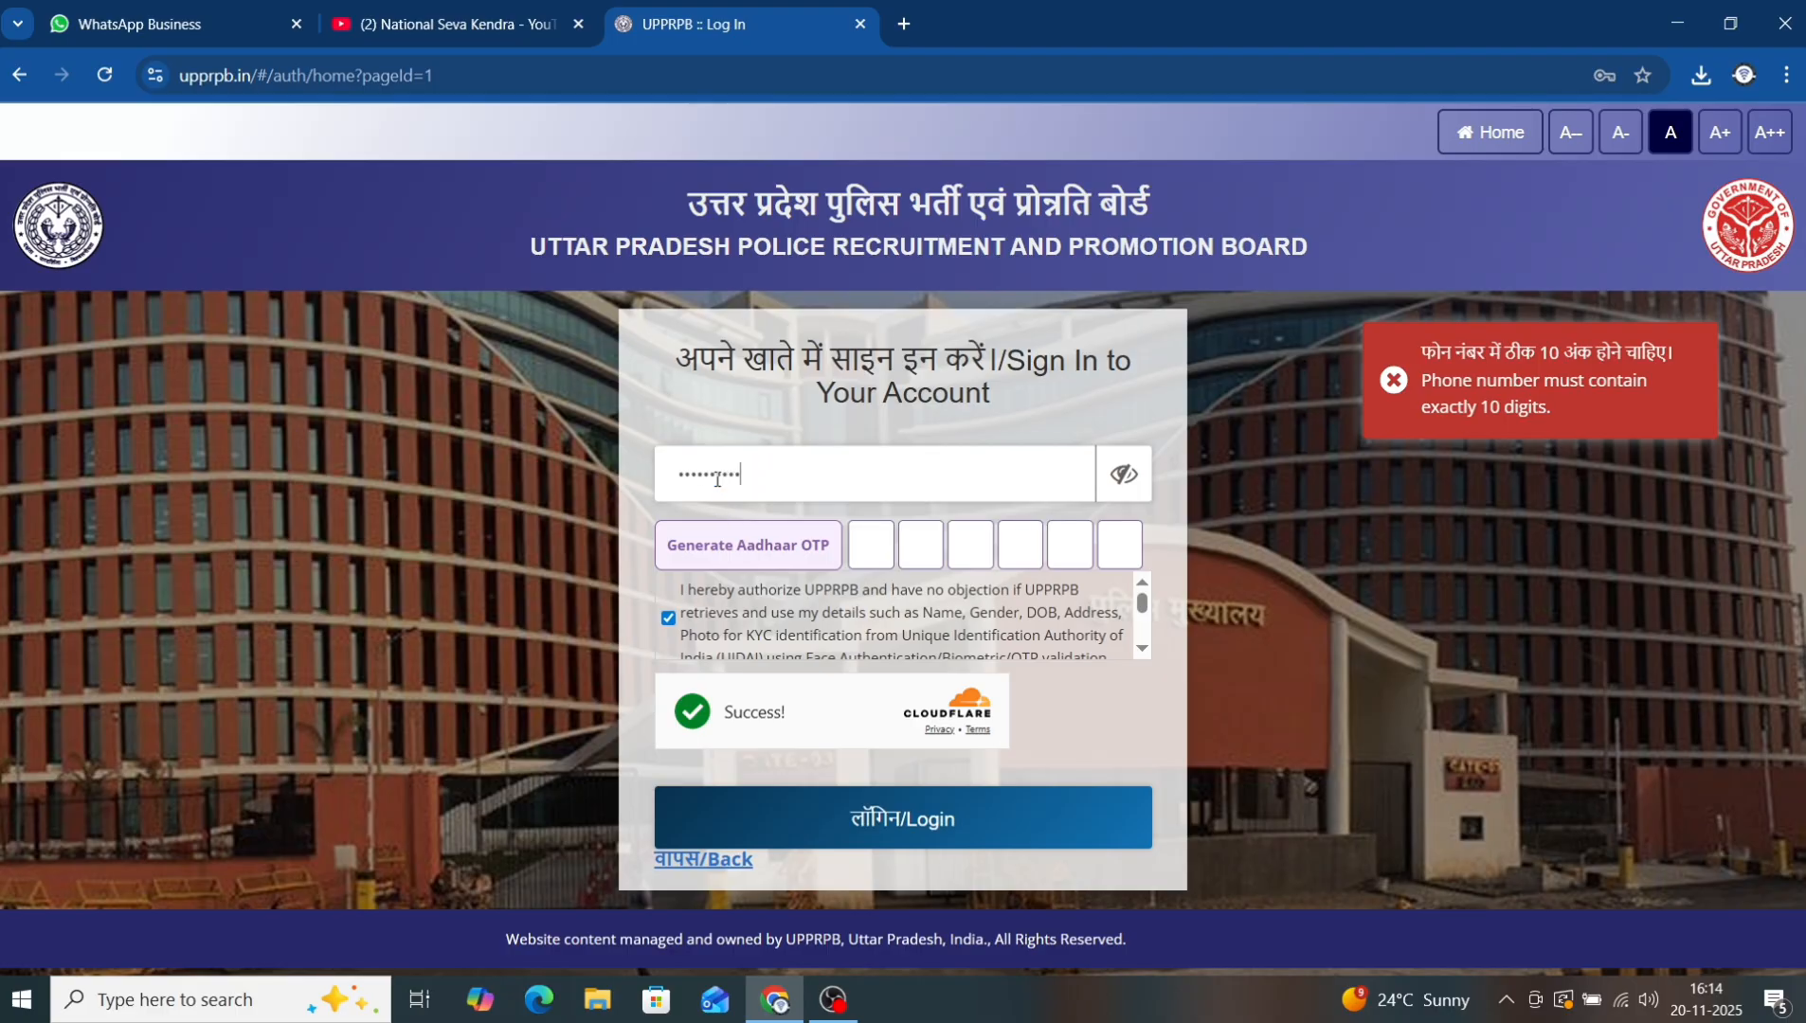
left_click(740, 562)
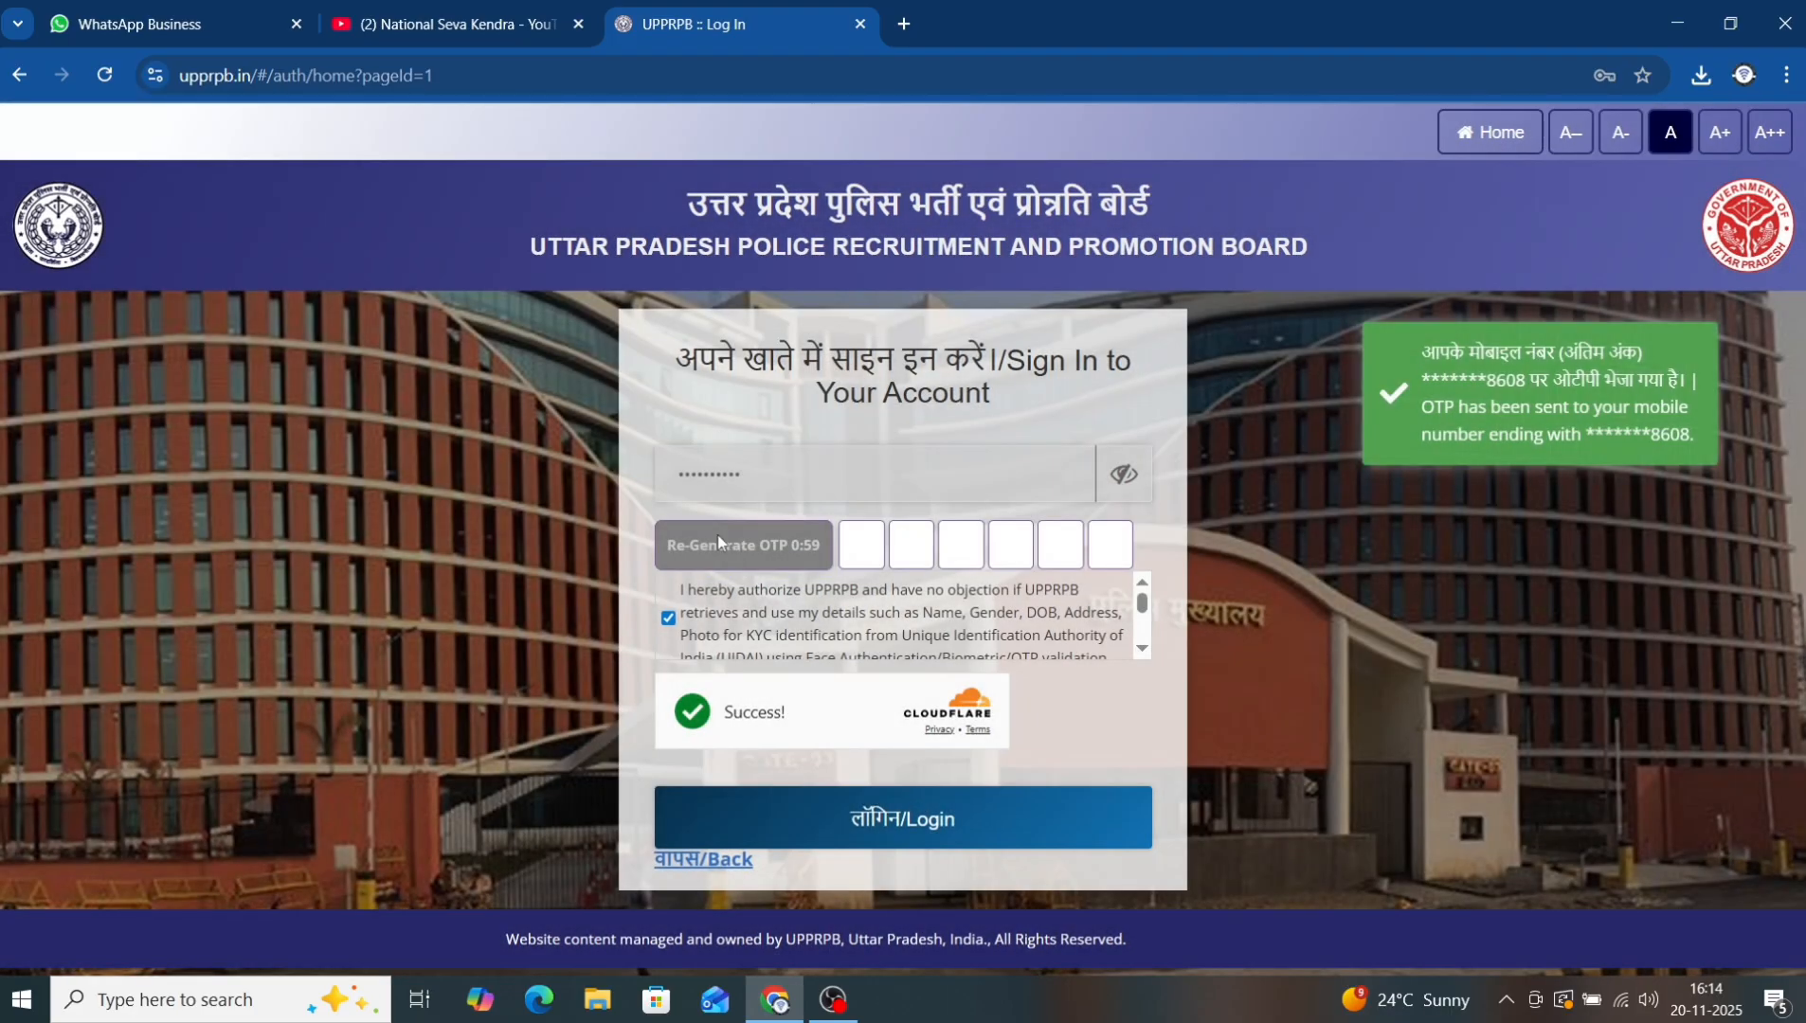
Enter the received OTP and log in to the Candidate Dashboard.
left_click(864, 549)
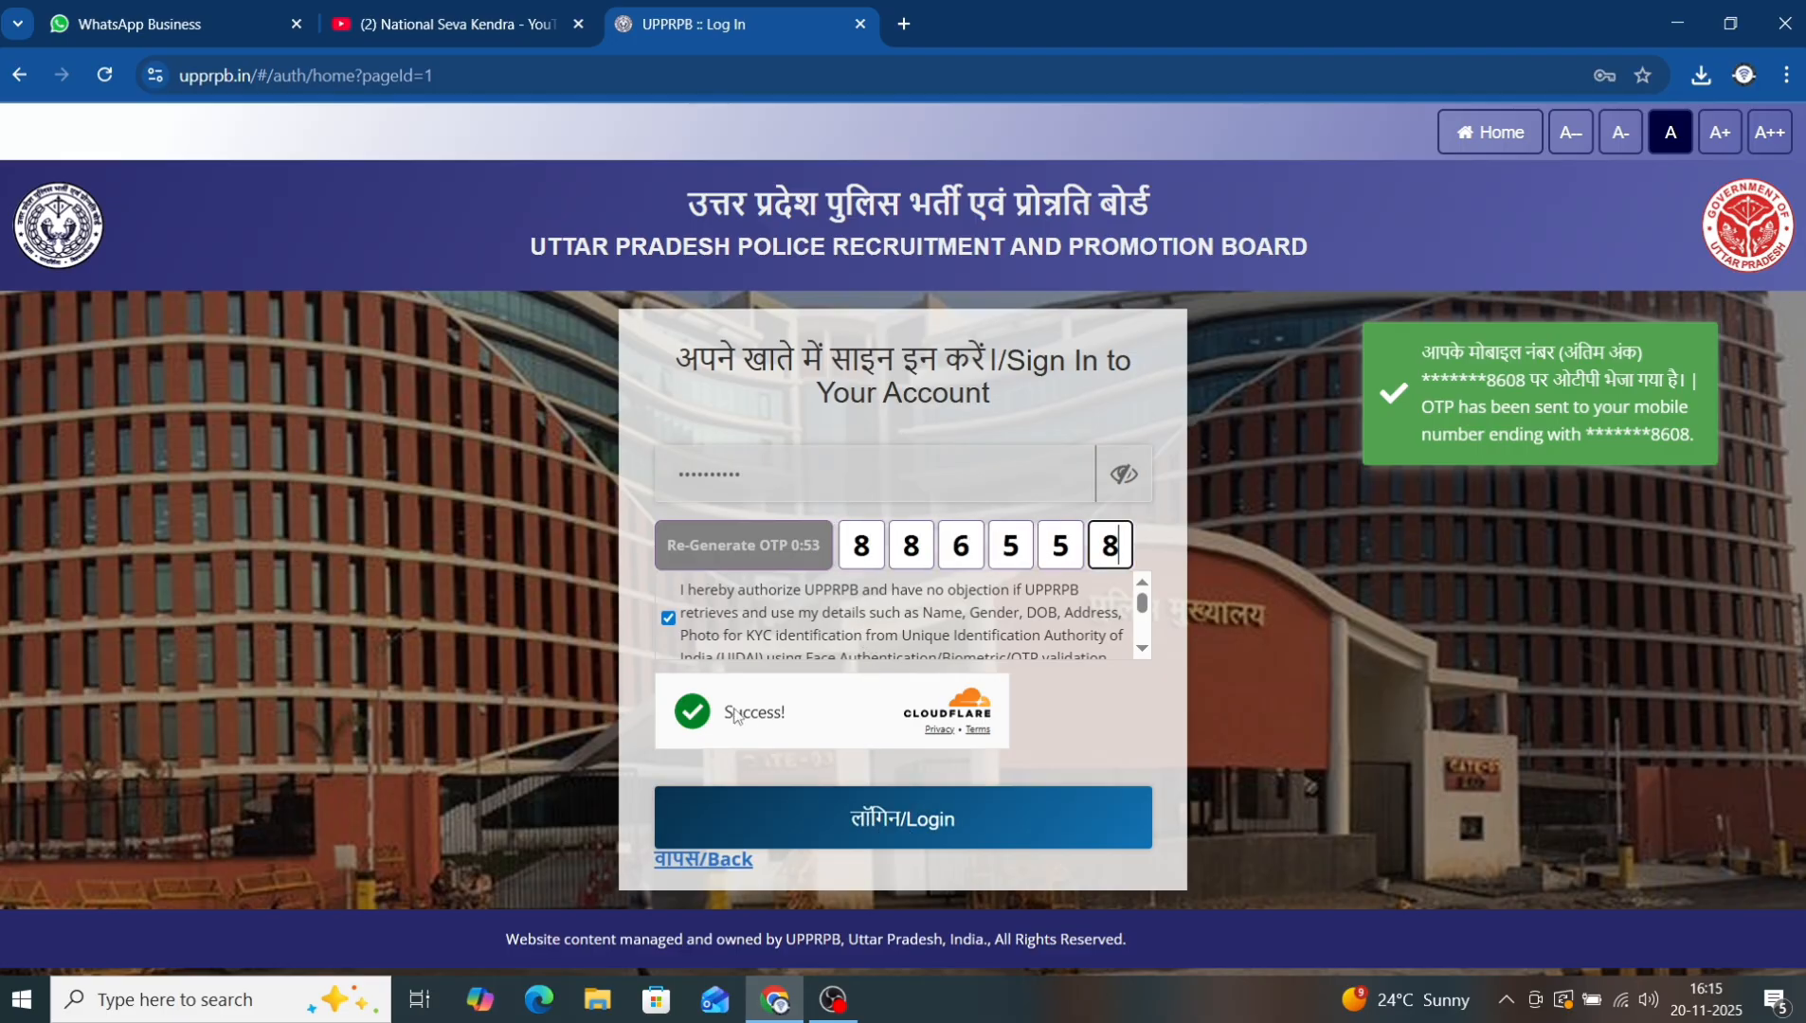
left_click(947, 828)
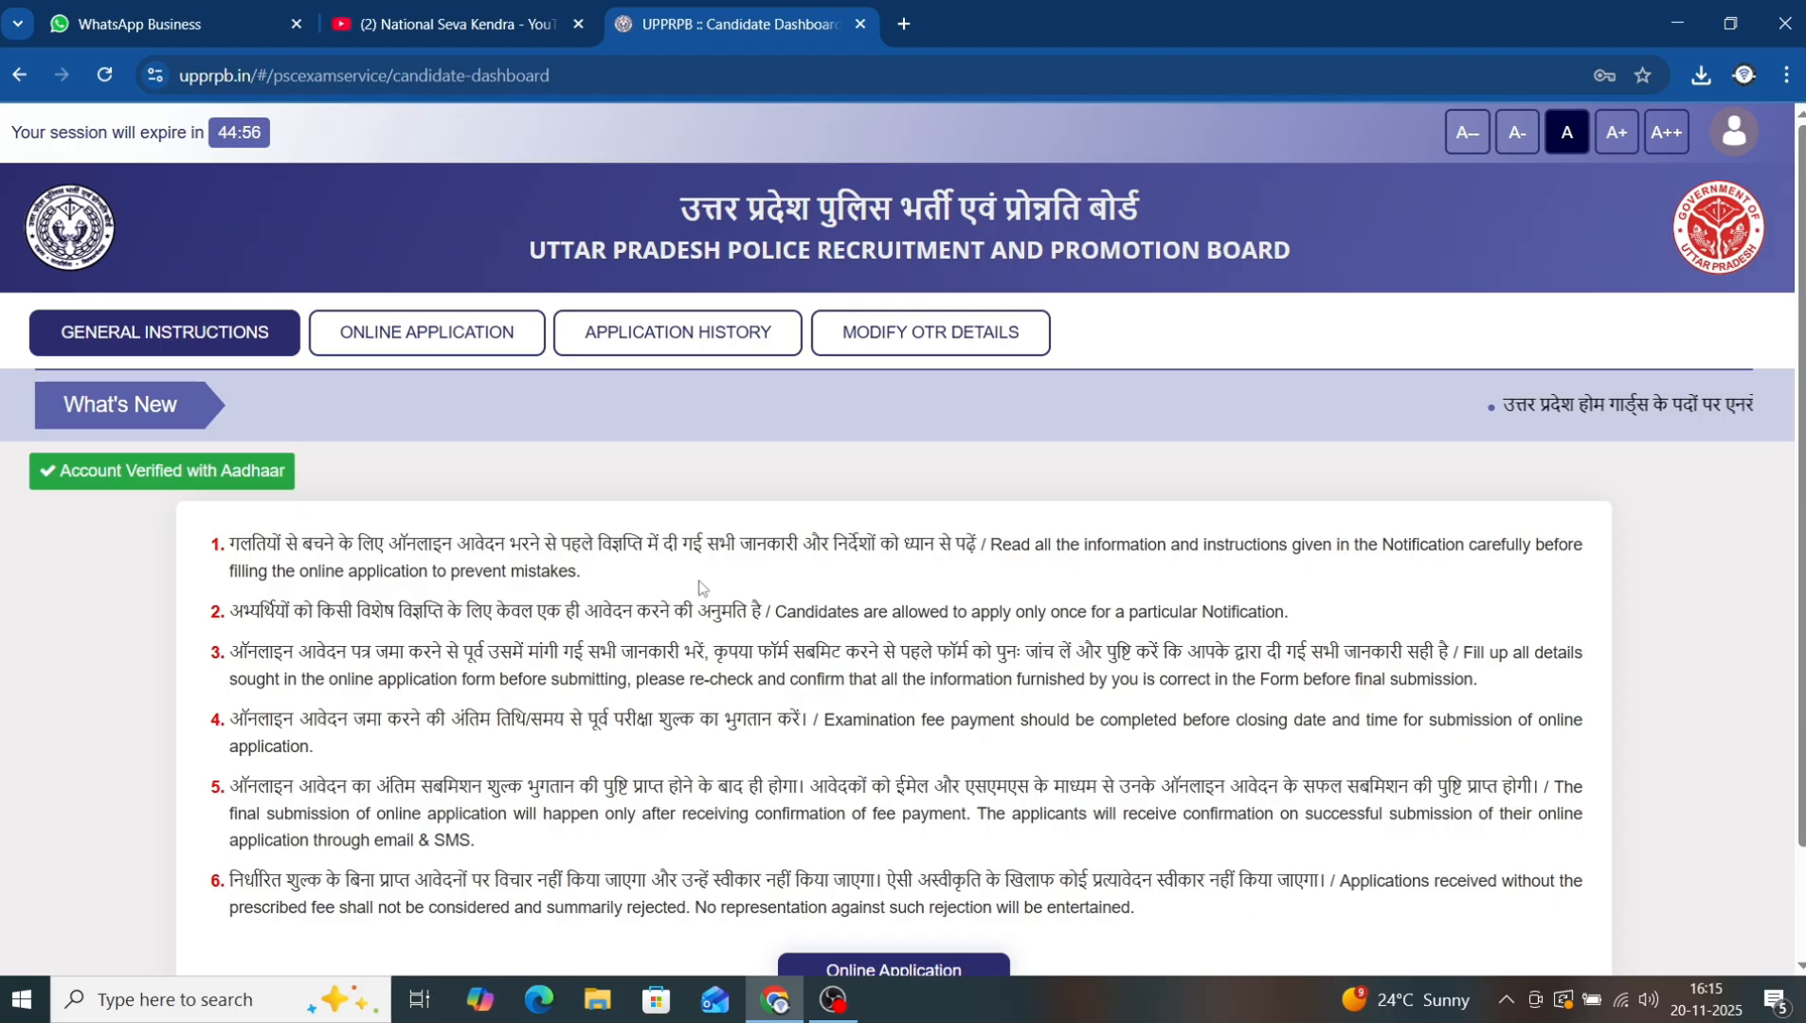
Under Online Application, confirm not being debarred and apply for Home Guards Enrolment-2025.
scroll(707, 592, "down", 2)
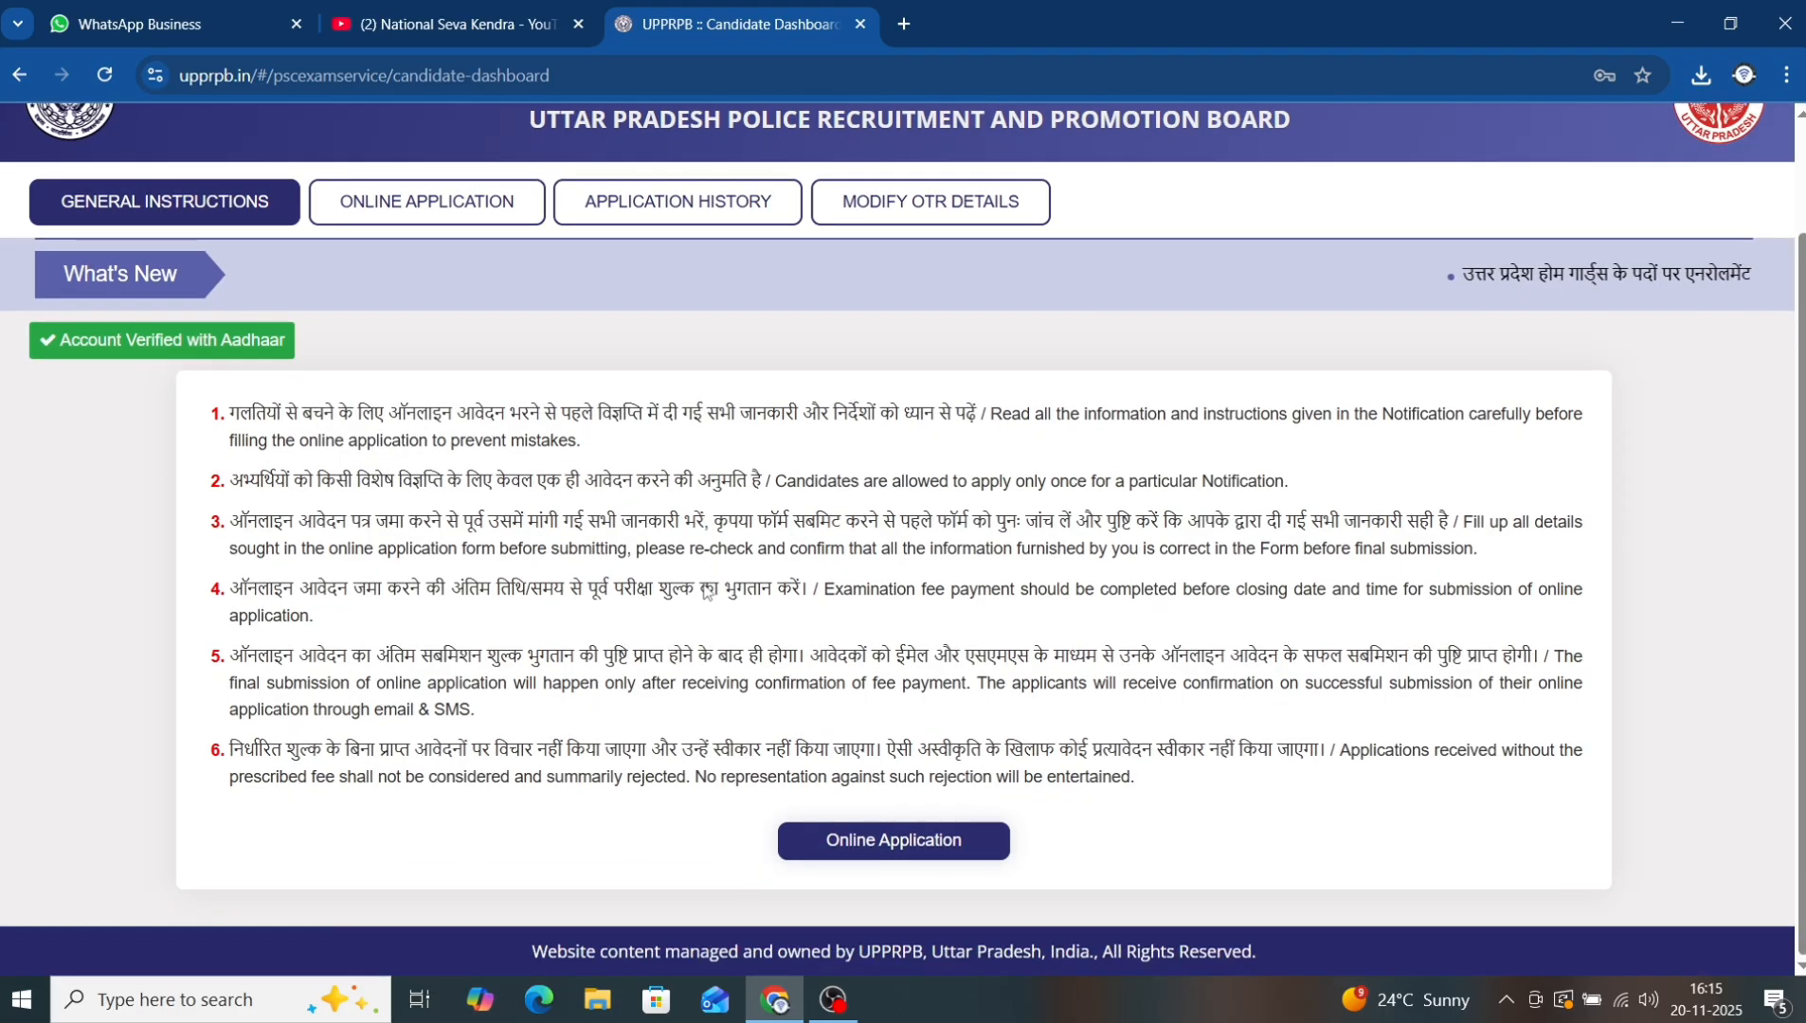
left_click(857, 856)
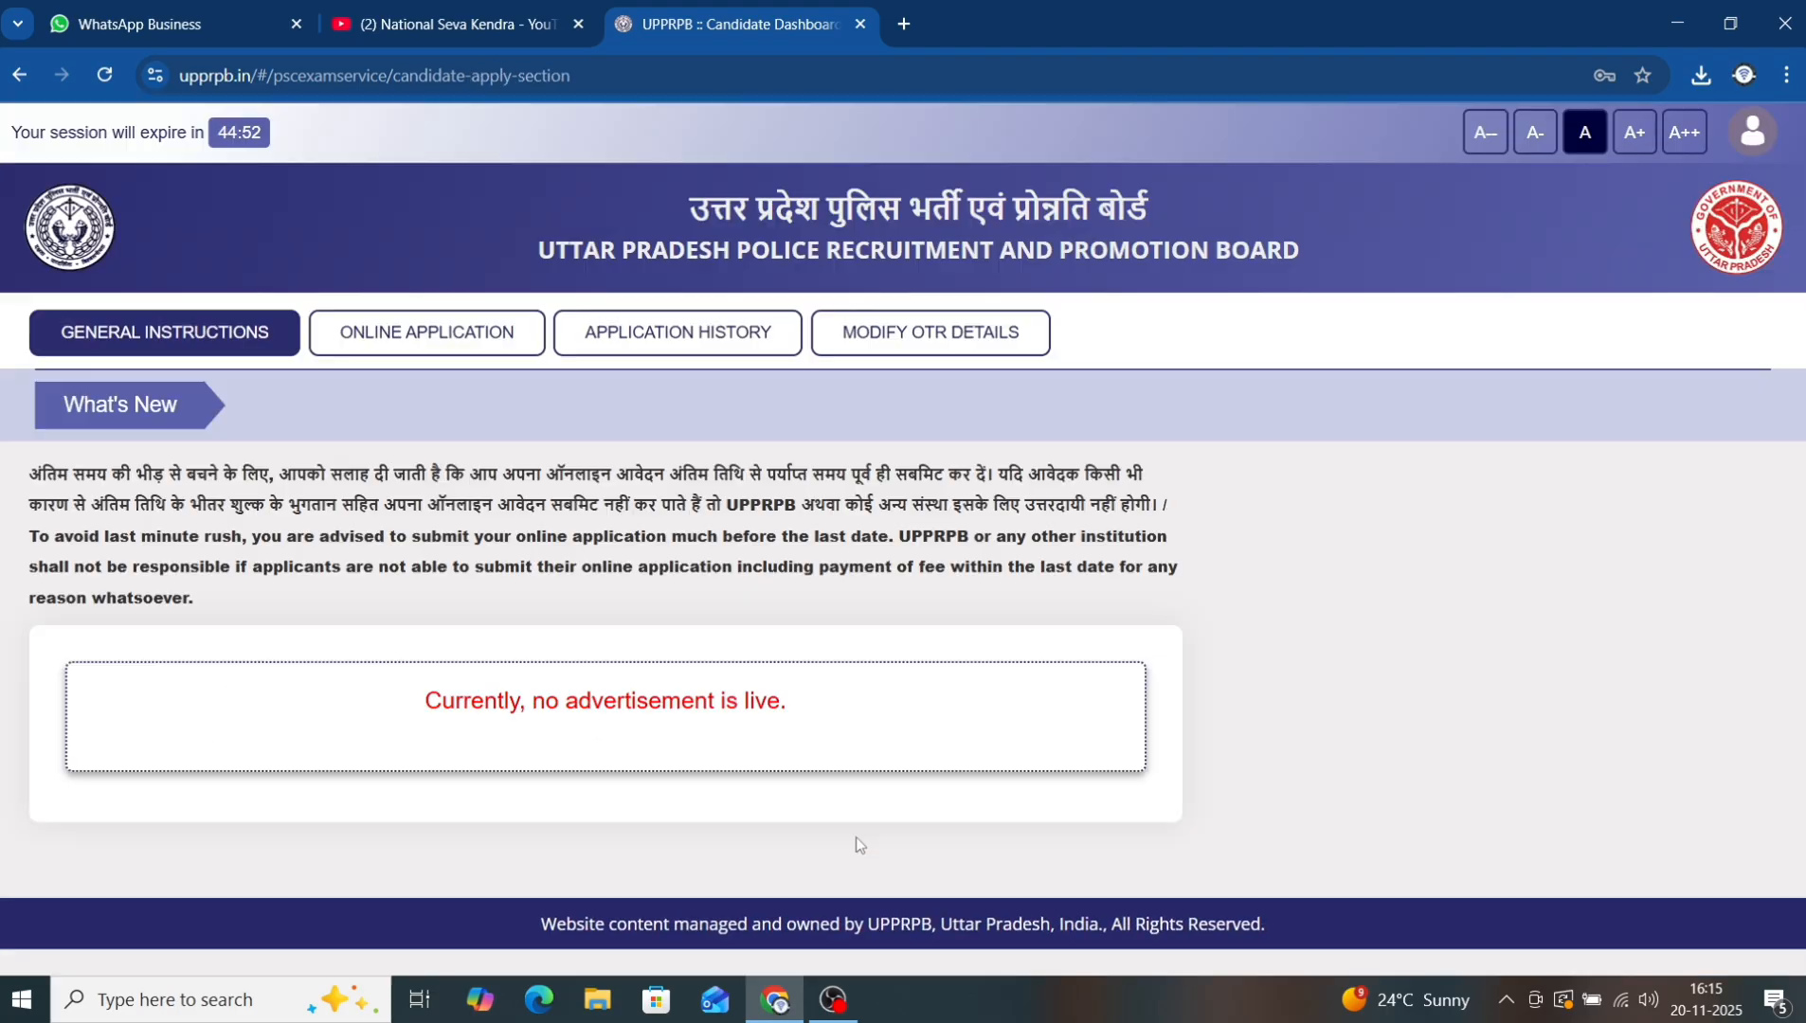
scroll(753, 724, "down", 1)
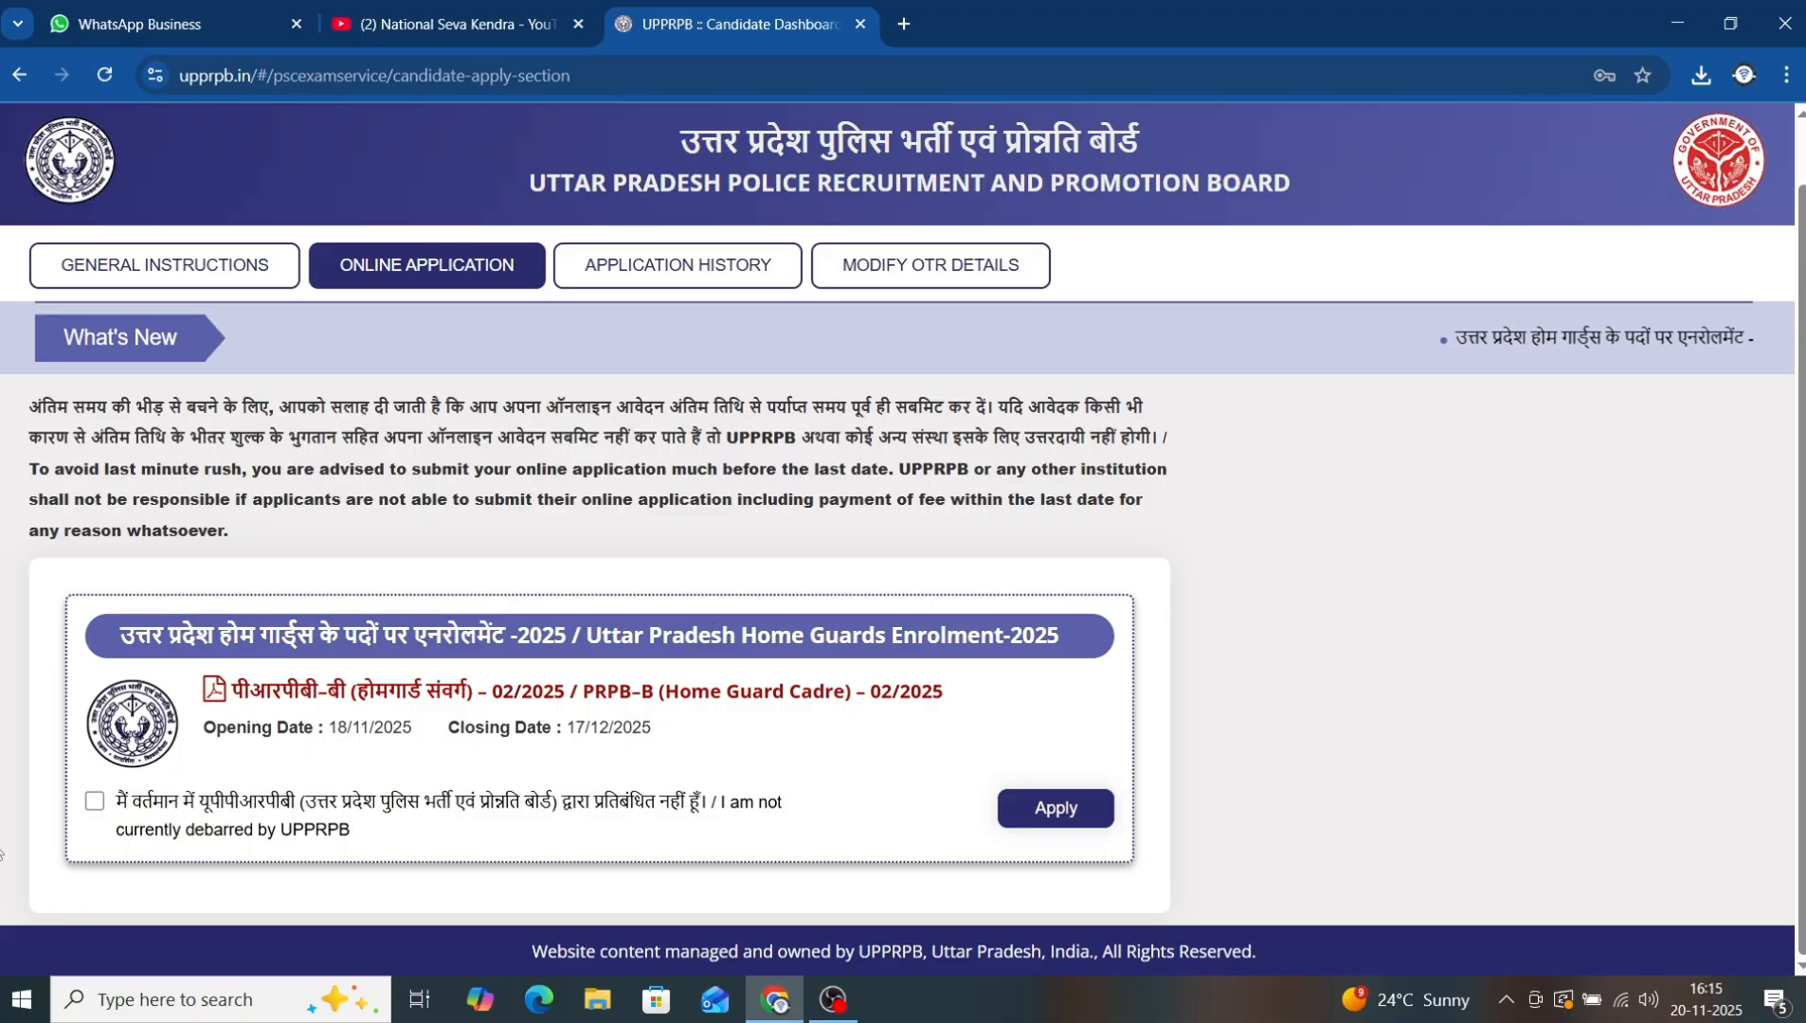
left_click(95, 802)
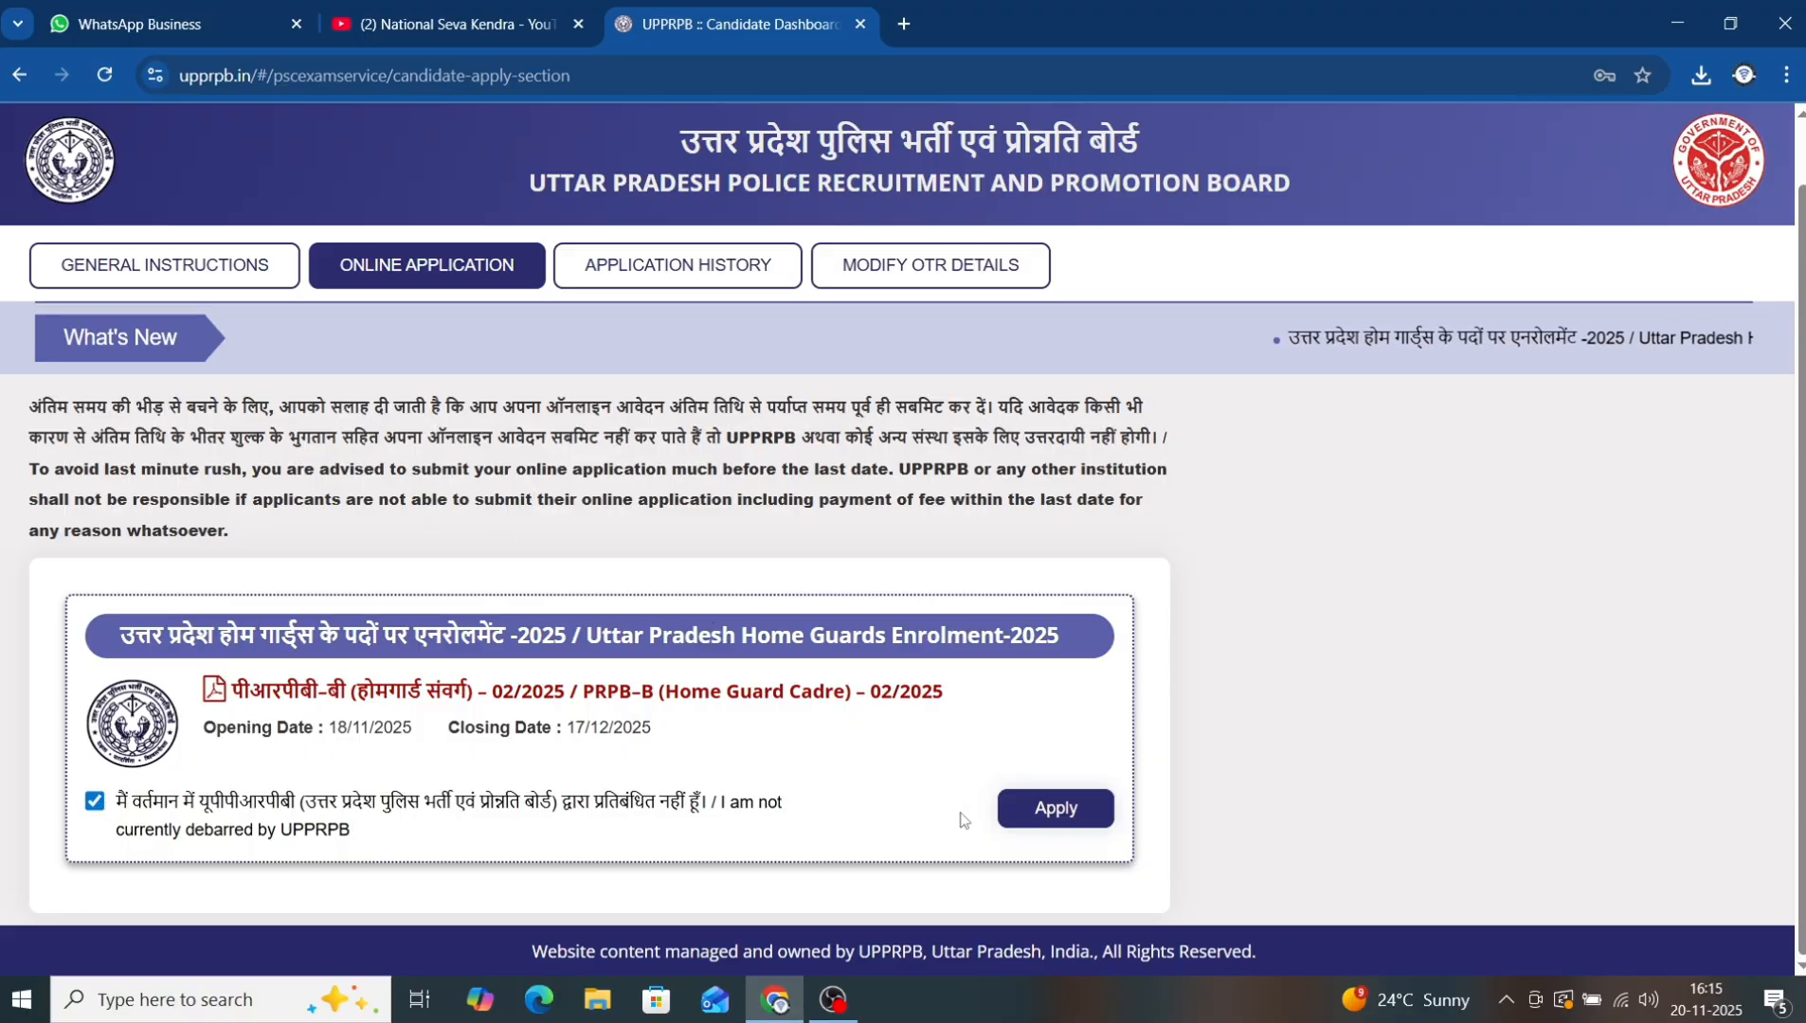
left_click(1041, 827)
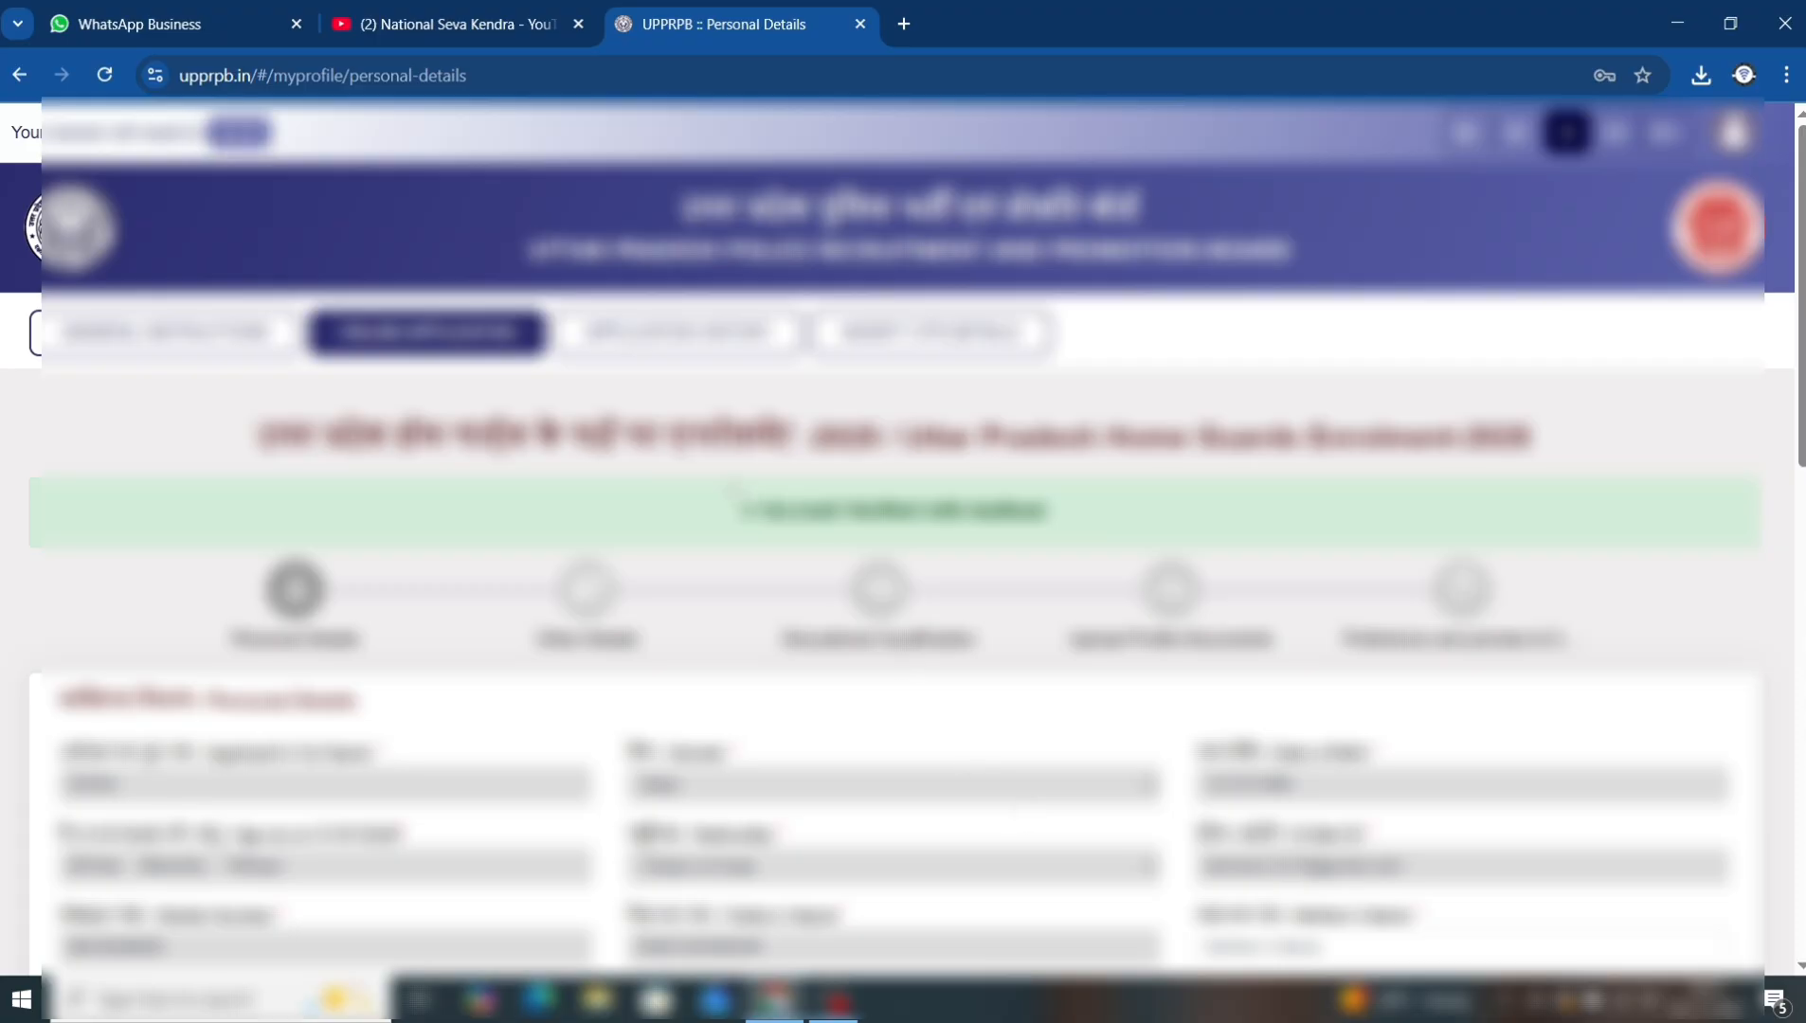
Enter the mother's name in the Mother's Name field.
scroll(735, 490, "down", 2)
scroll(734, 488, "down", 3)
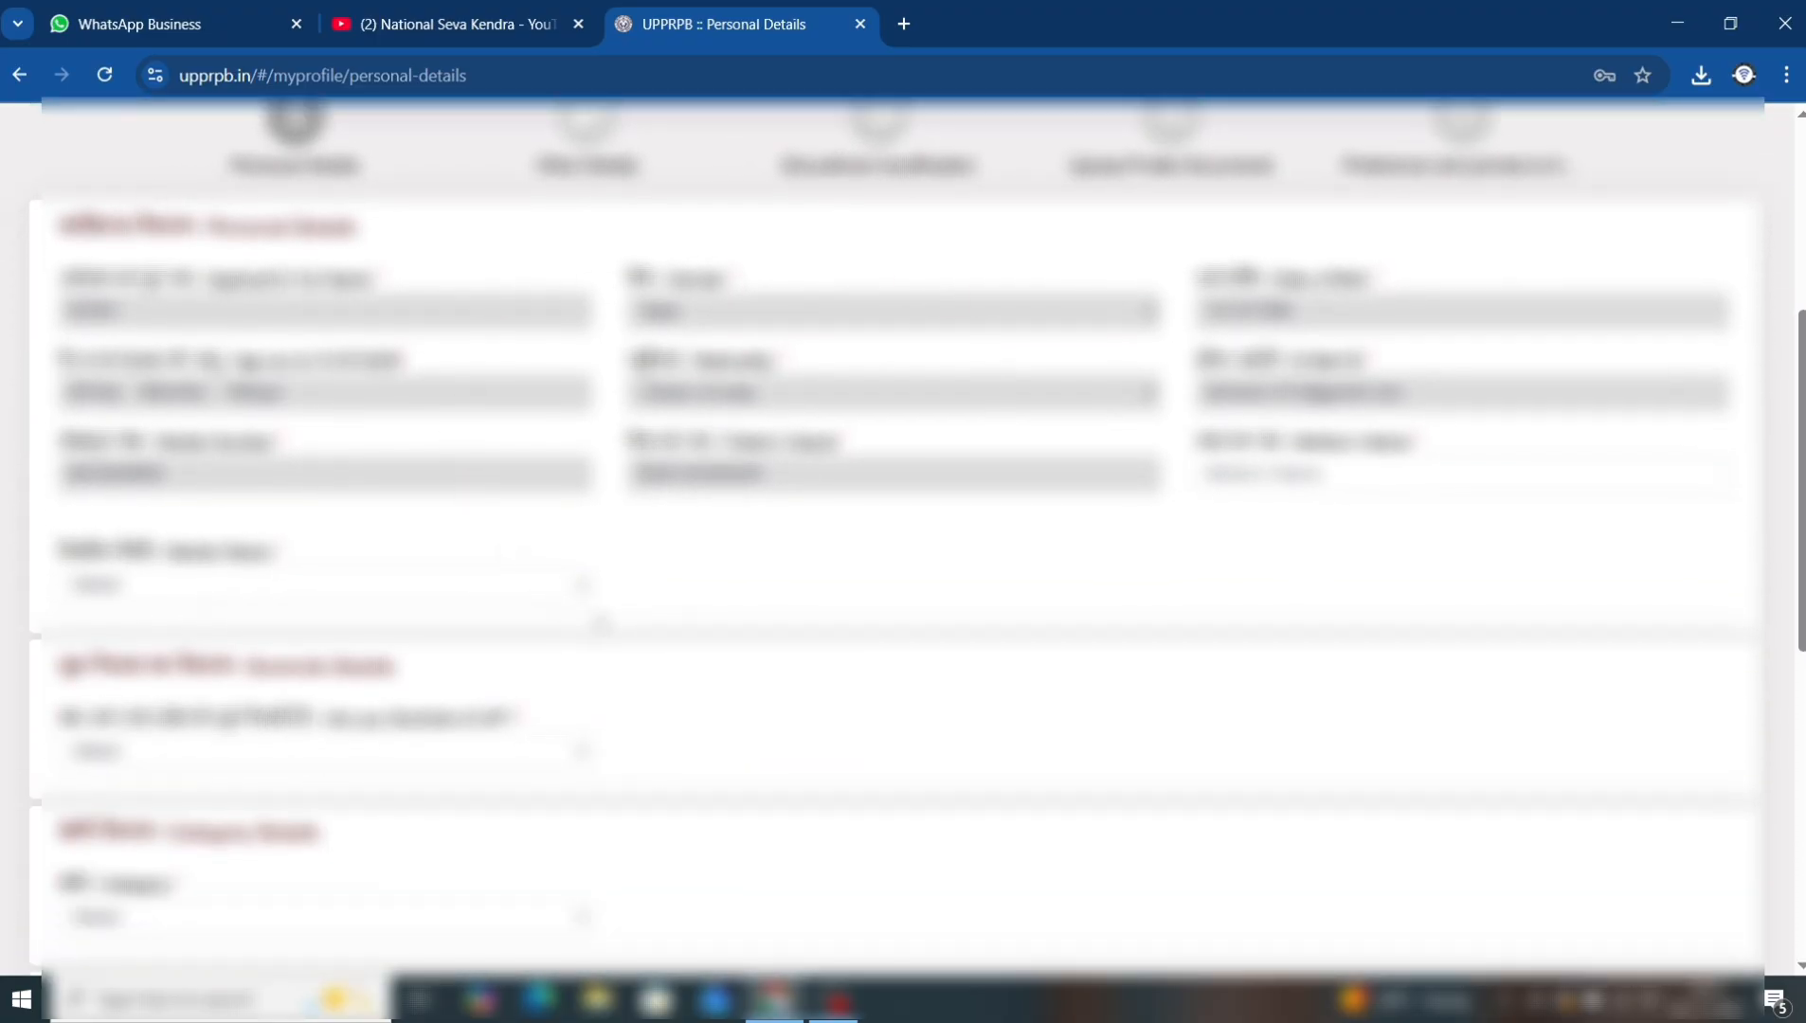
left_click(1289, 473)
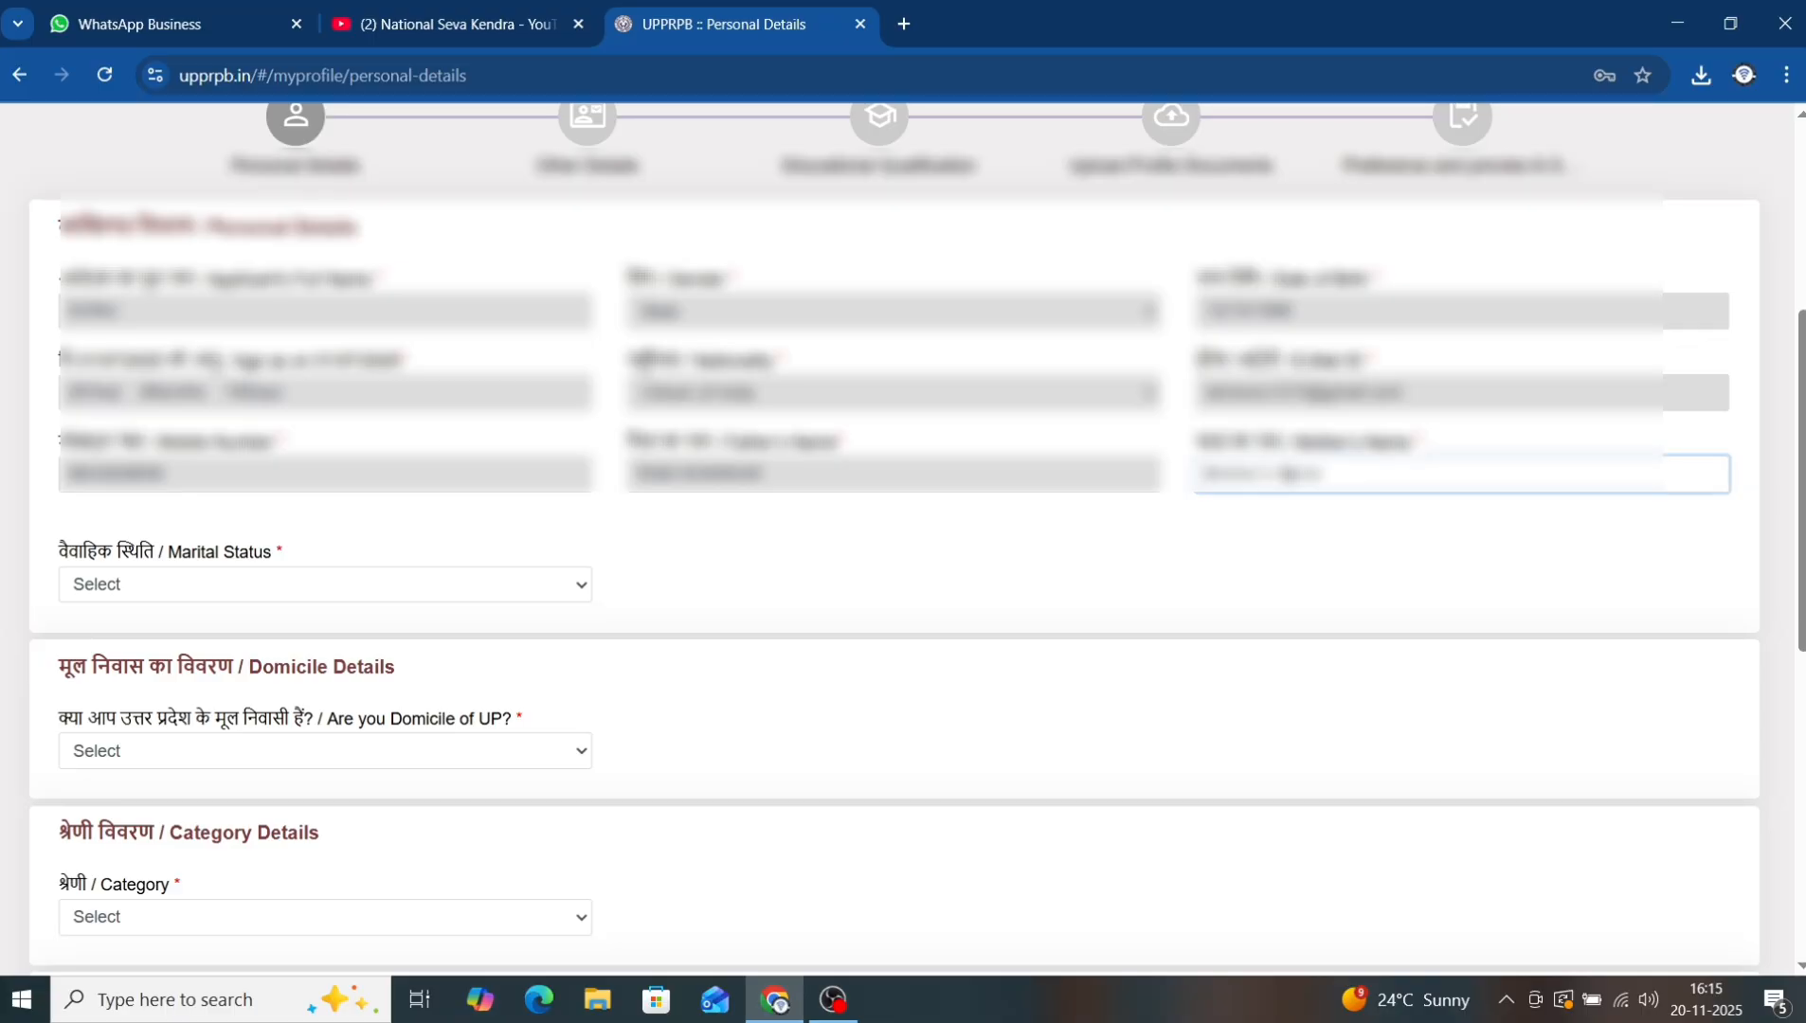
type("RAM")
key("BackSpace")
key("BackSpace")
type("AA")
key("BackSpace")
key("BackSpace")
key("BackSpace")
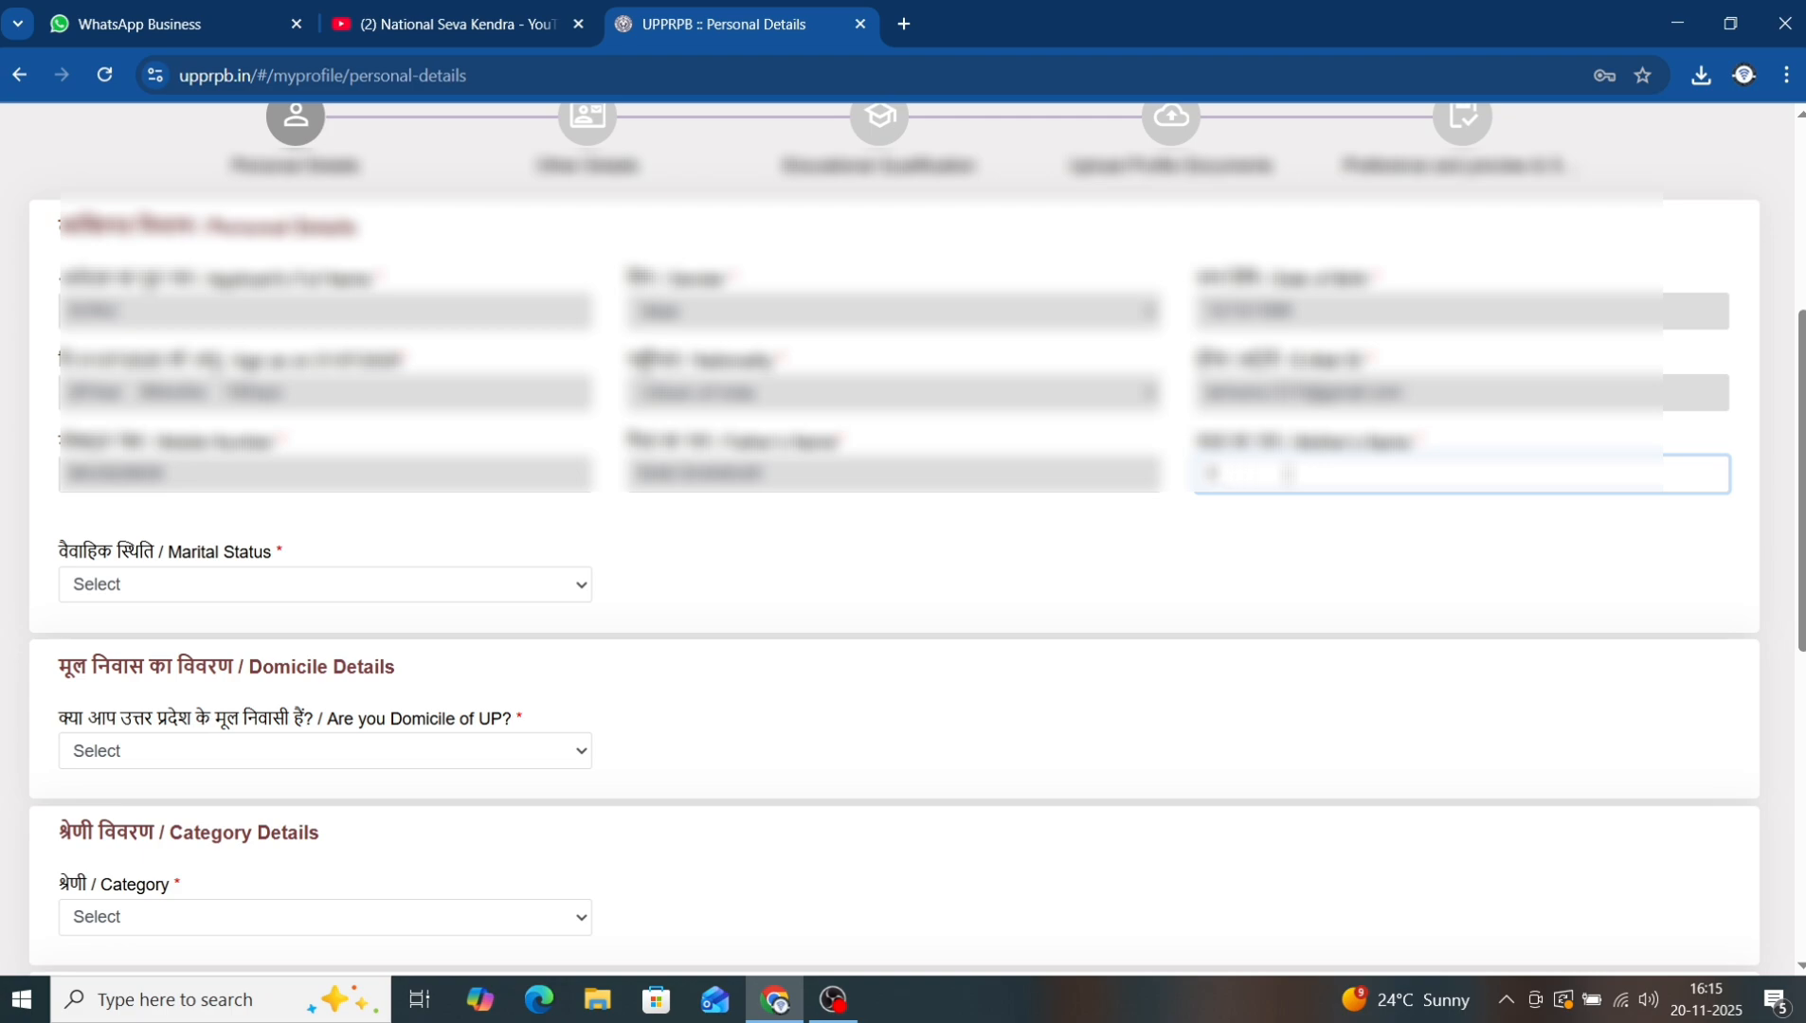
type("ukIT")
Set marital status to Unmarried, and change Domicile of UP from No to Yes after the warning.
left_click(133, 595)
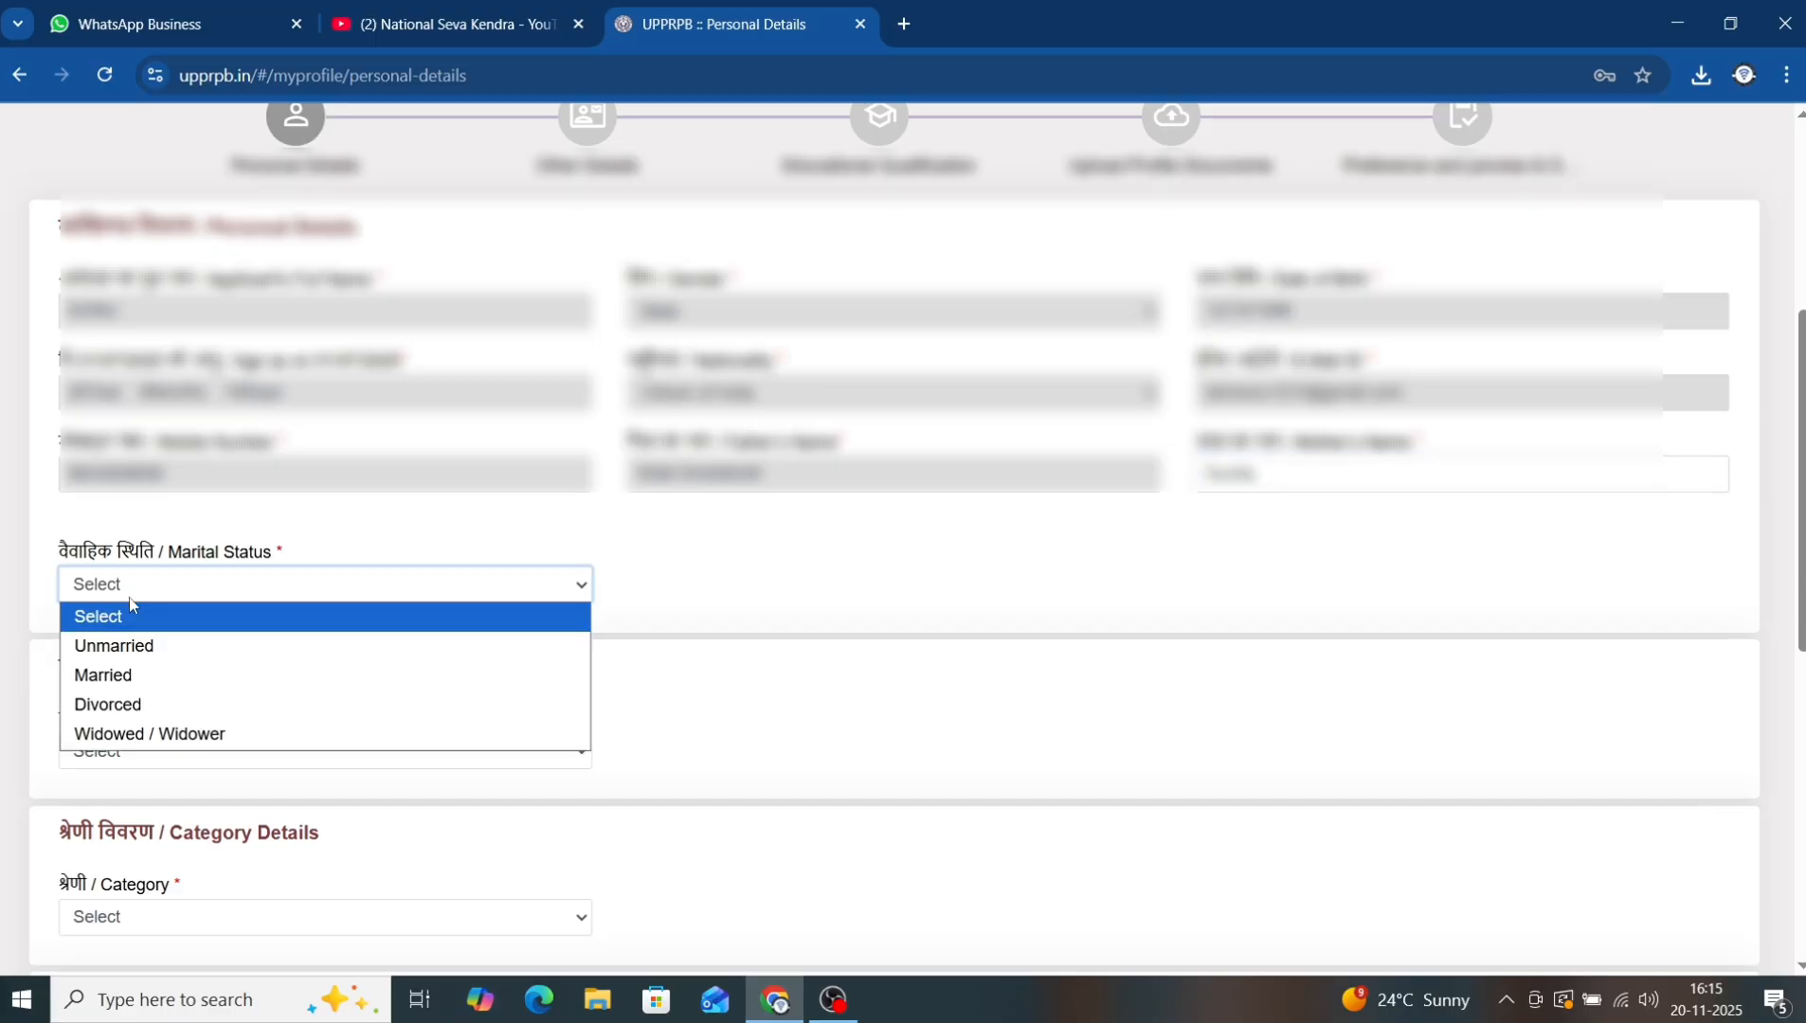
left_click(144, 644)
scroll(144, 652, "down", 2)
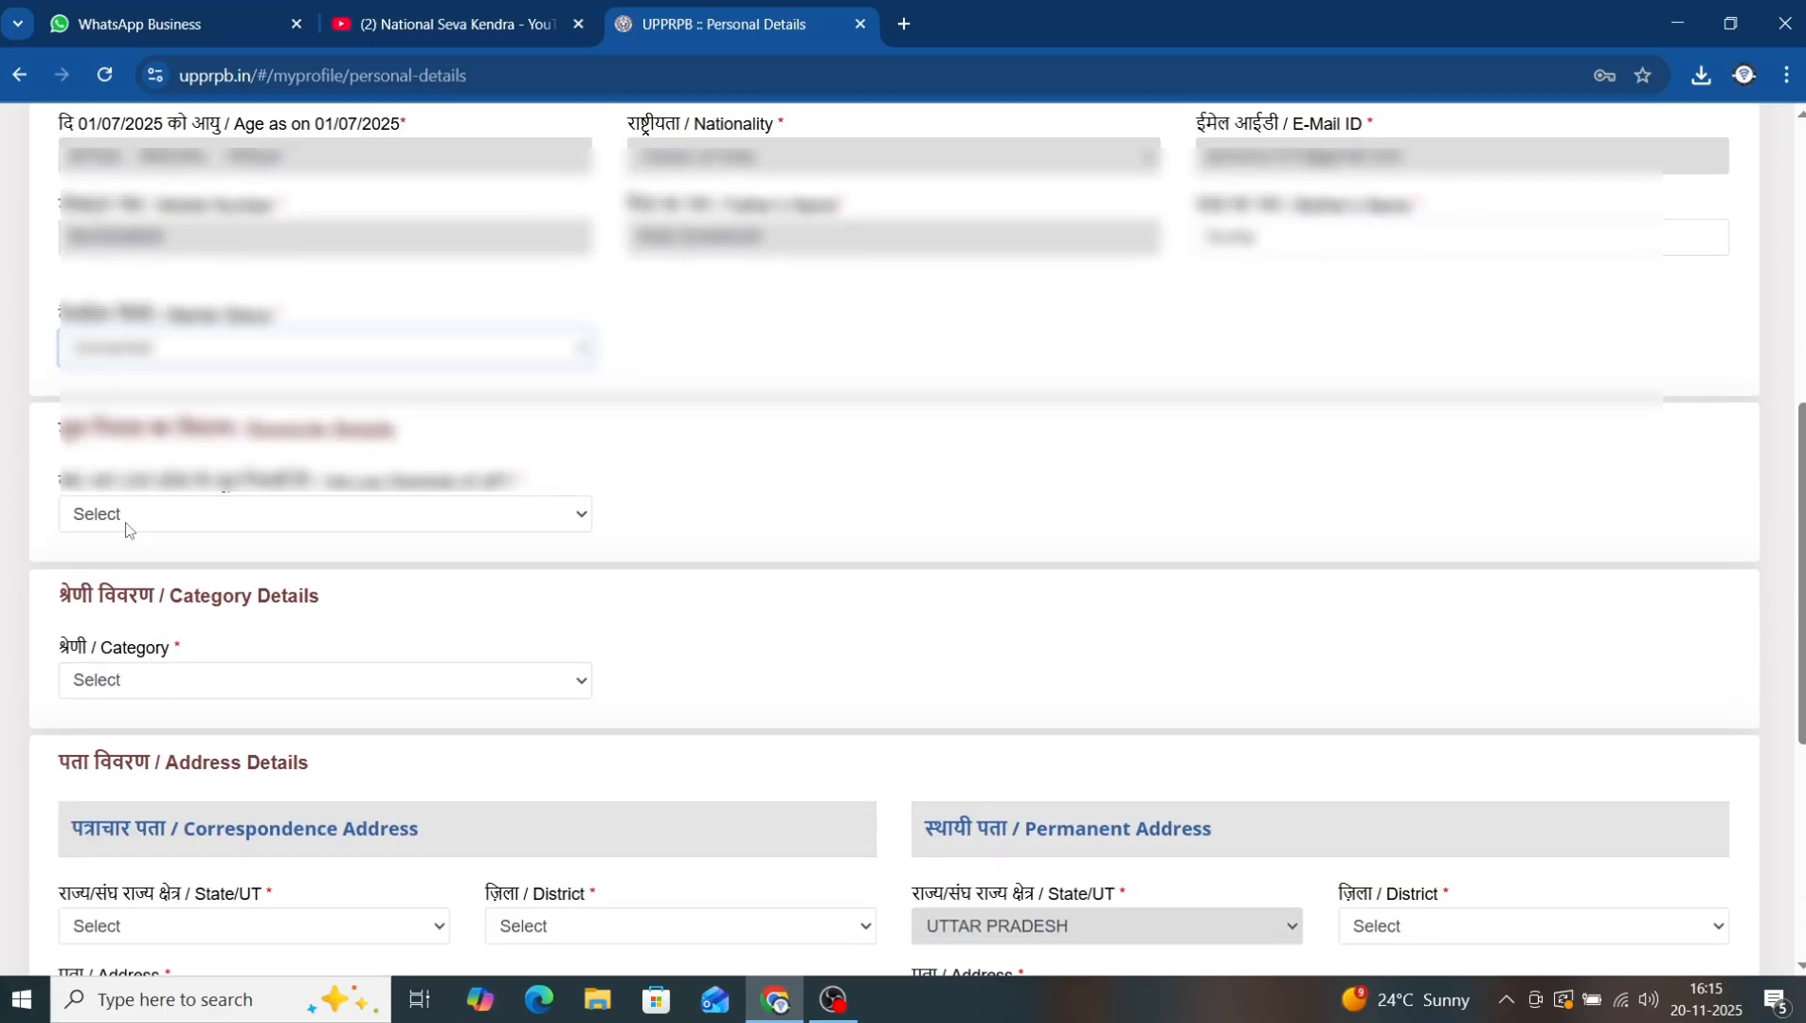
left_click(128, 520)
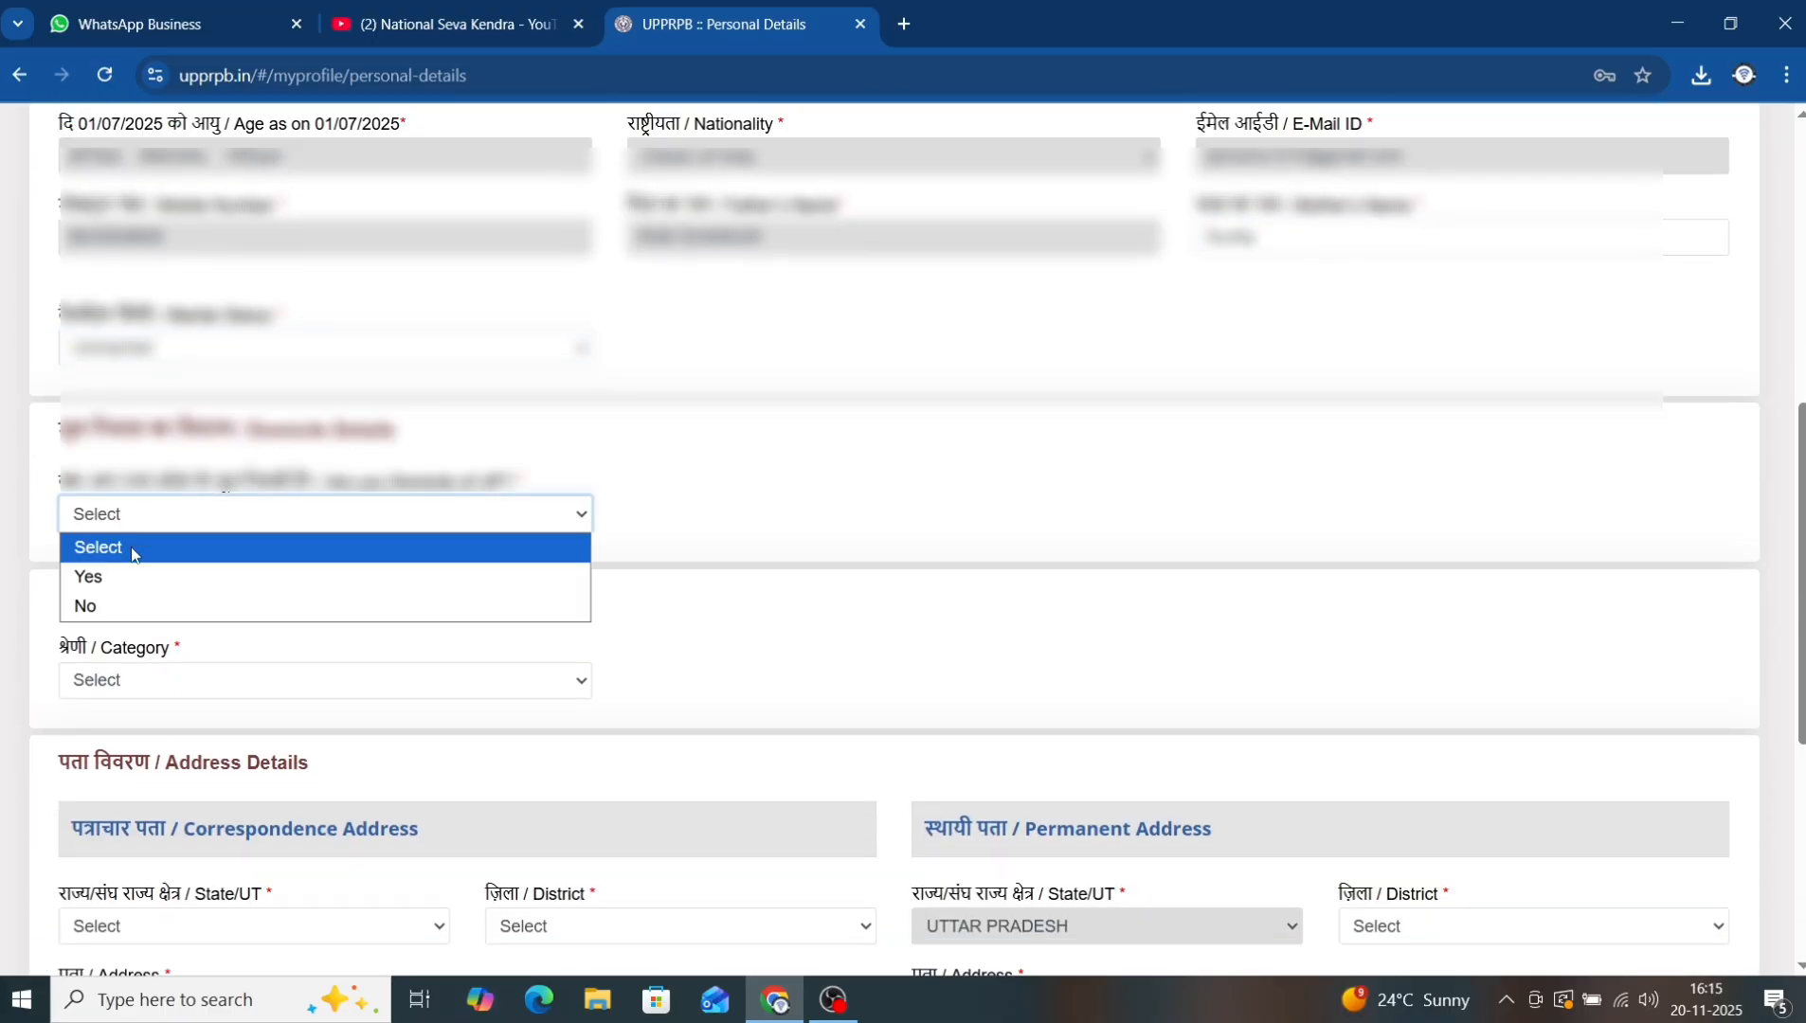
left_click(124, 604)
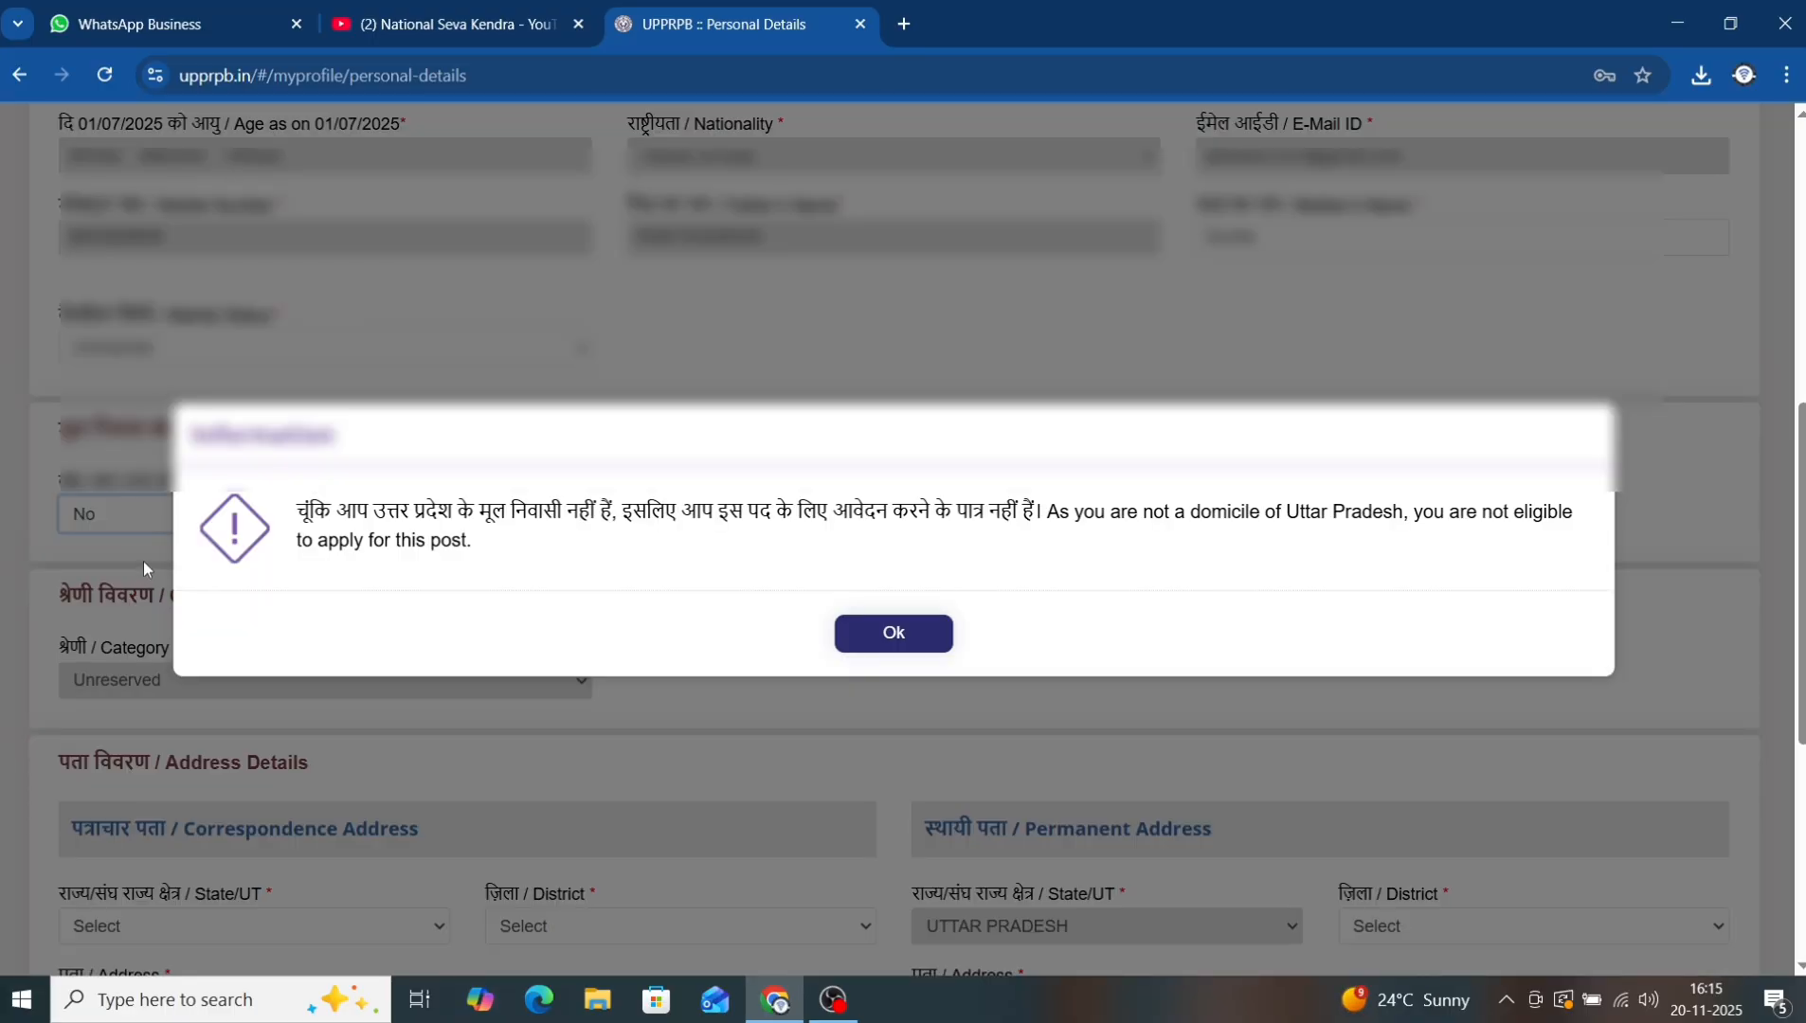
left_click(938, 633)
left_click(252, 516)
left_click(220, 578)
Set the domicile certificate's issuing district to Hardoi and authority to Tehsildar.
scroll(236, 566, "down", 2)
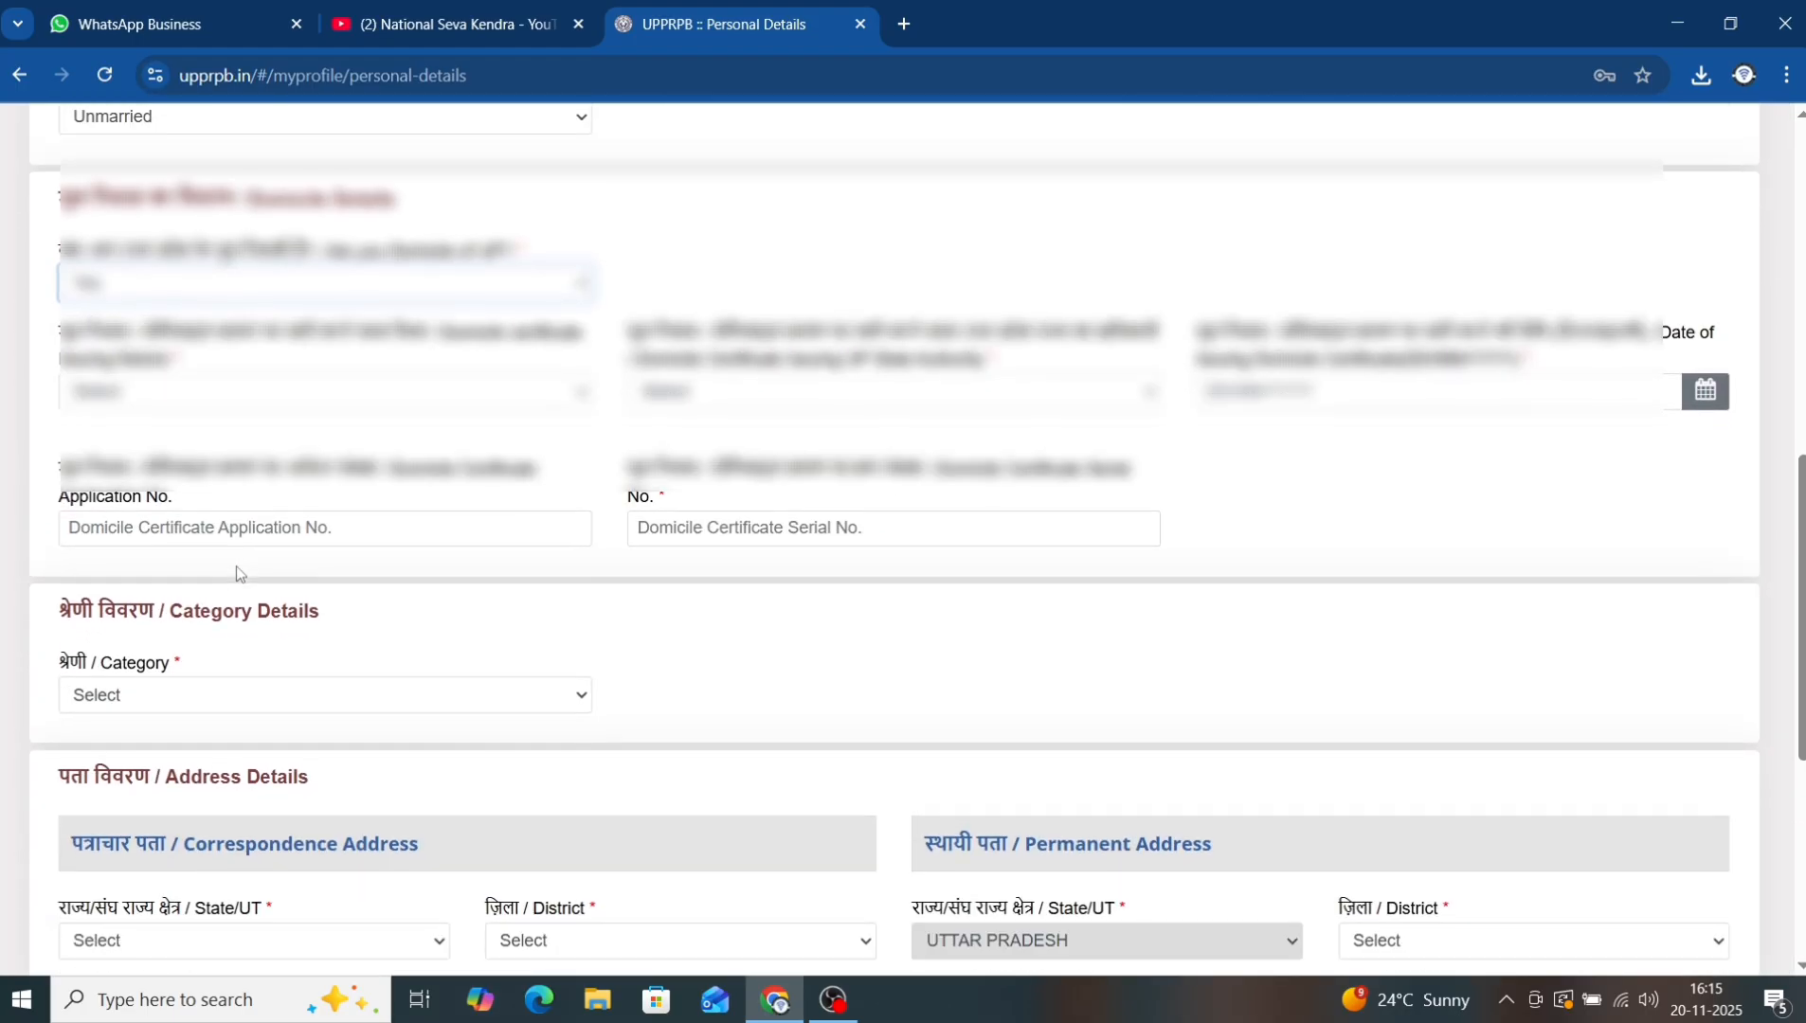
left_click(194, 385)
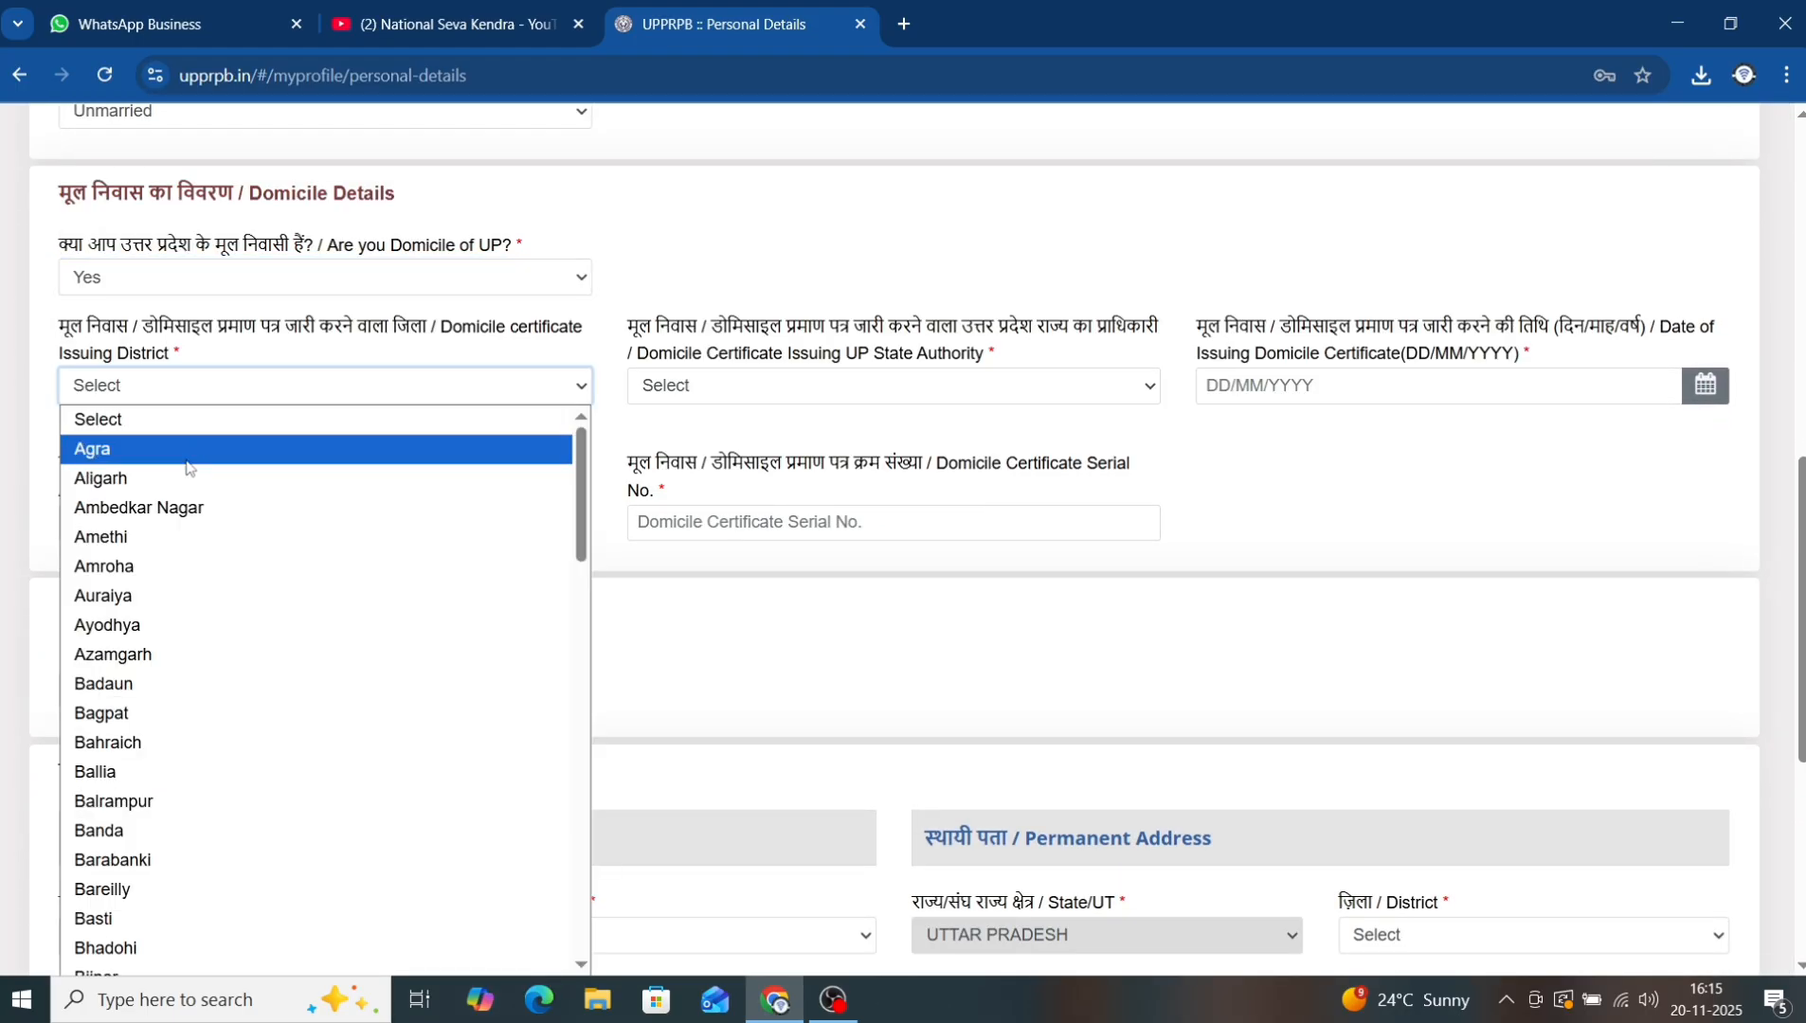
type("har")
key("Return")
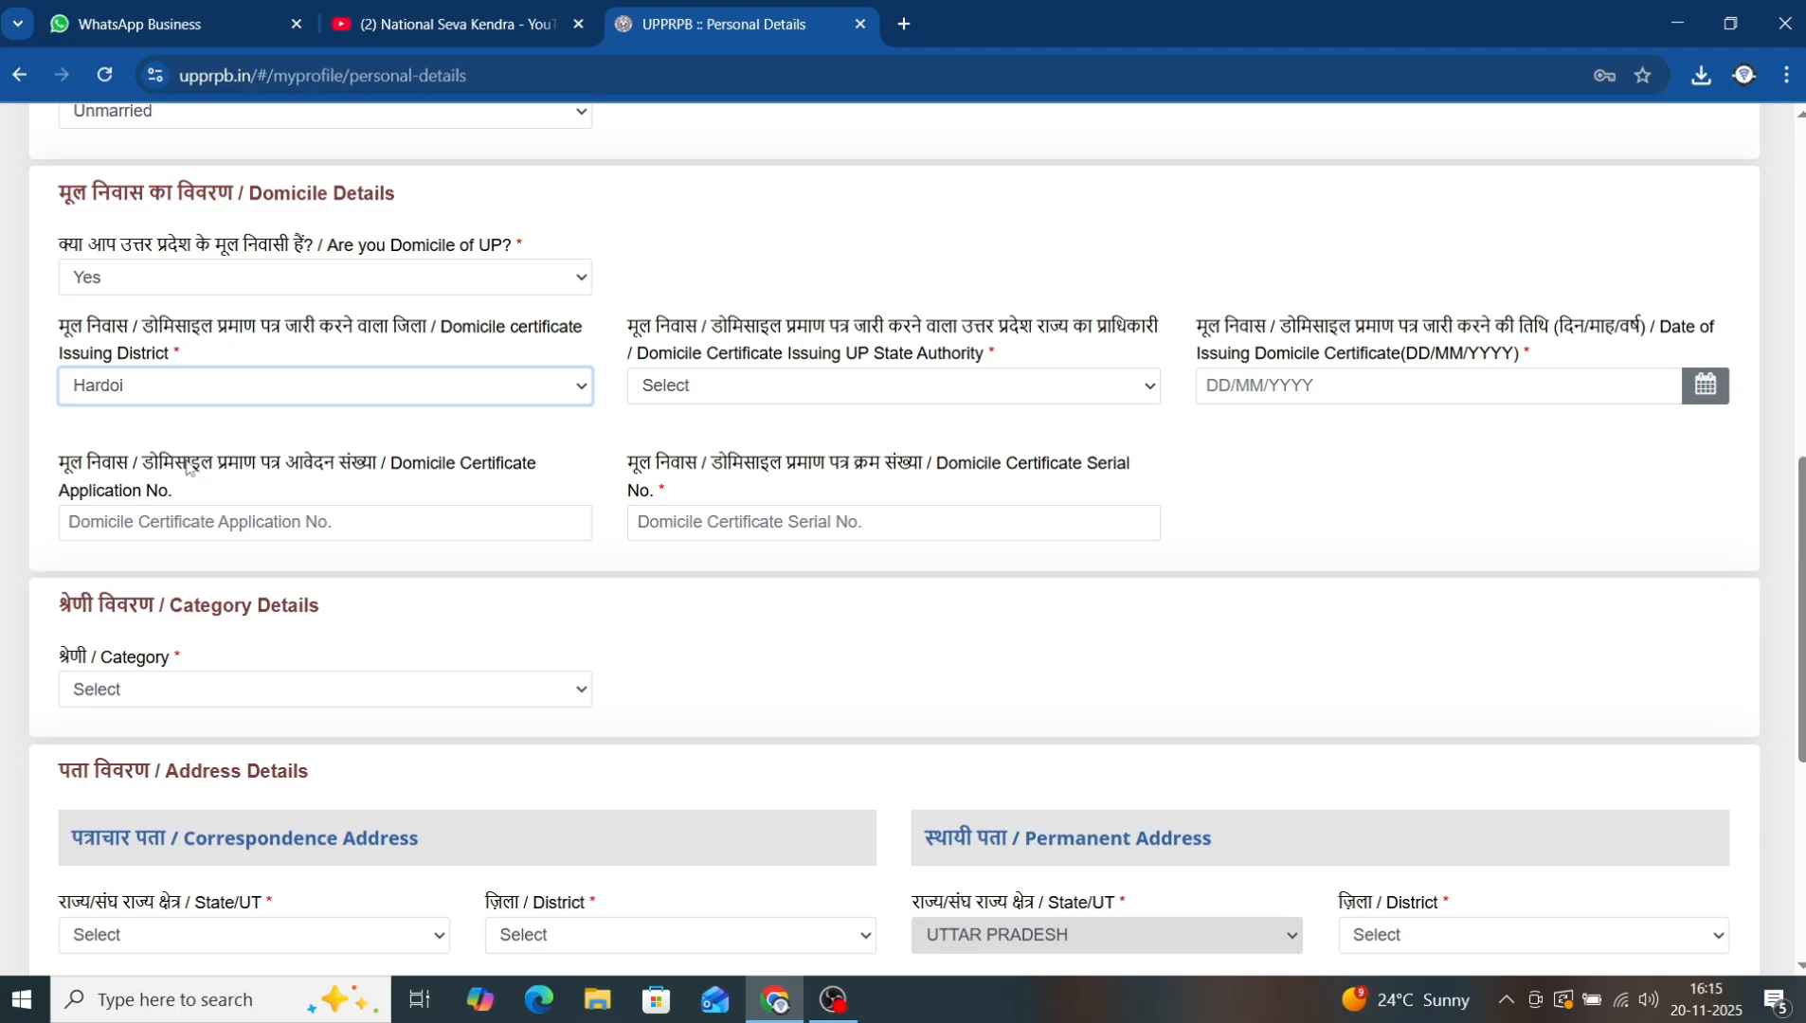
left_click(855, 389)
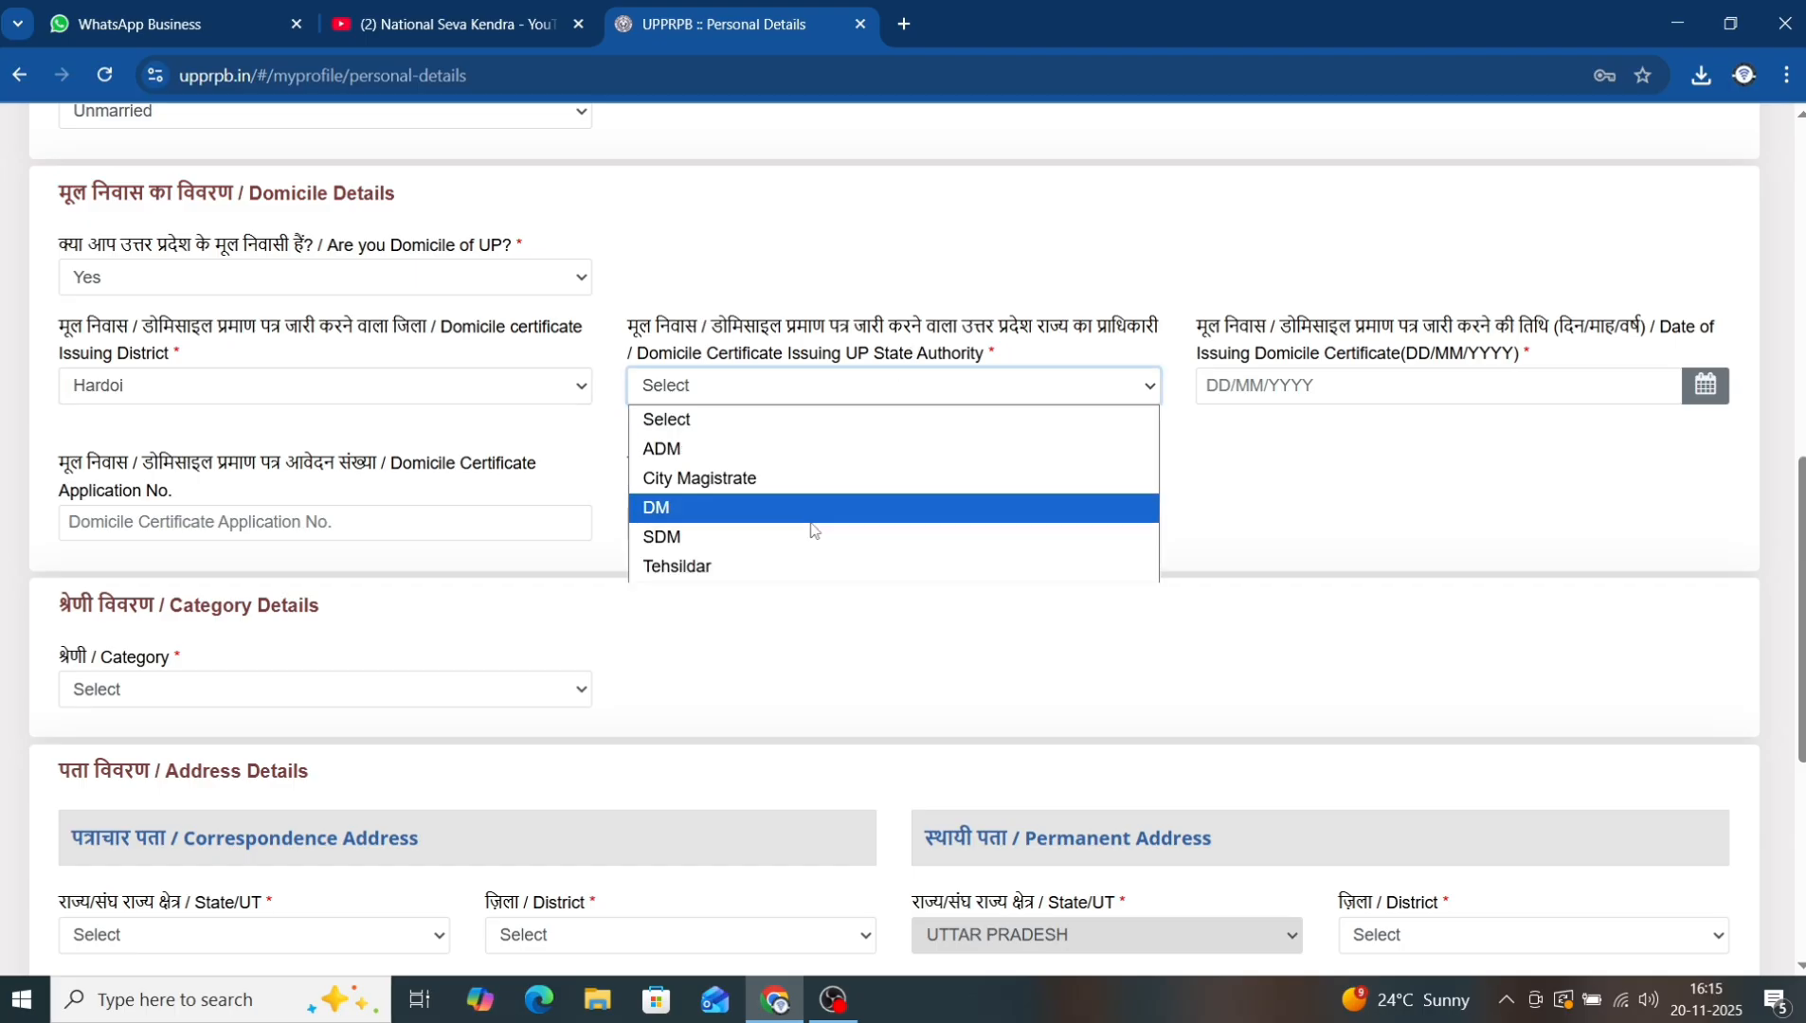
left_click(799, 565)
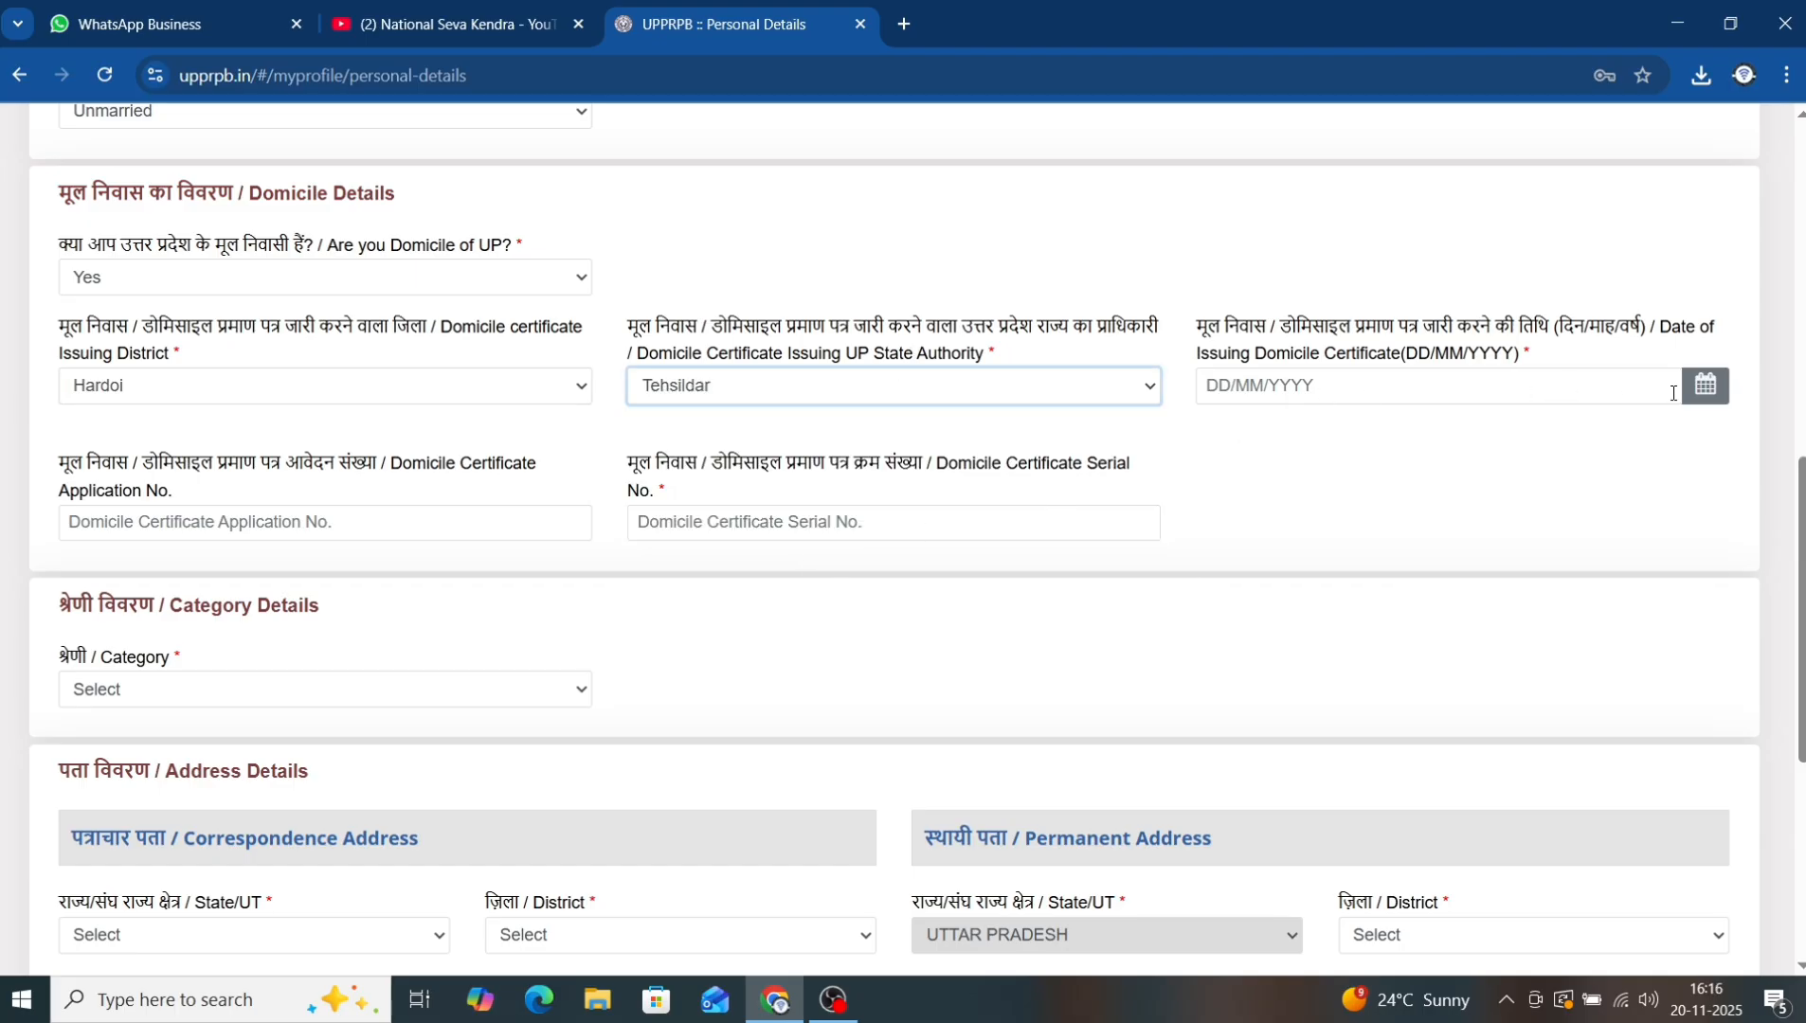
Set the domicile certificate issue date to 21/11/2024.
left_click(1706, 387)
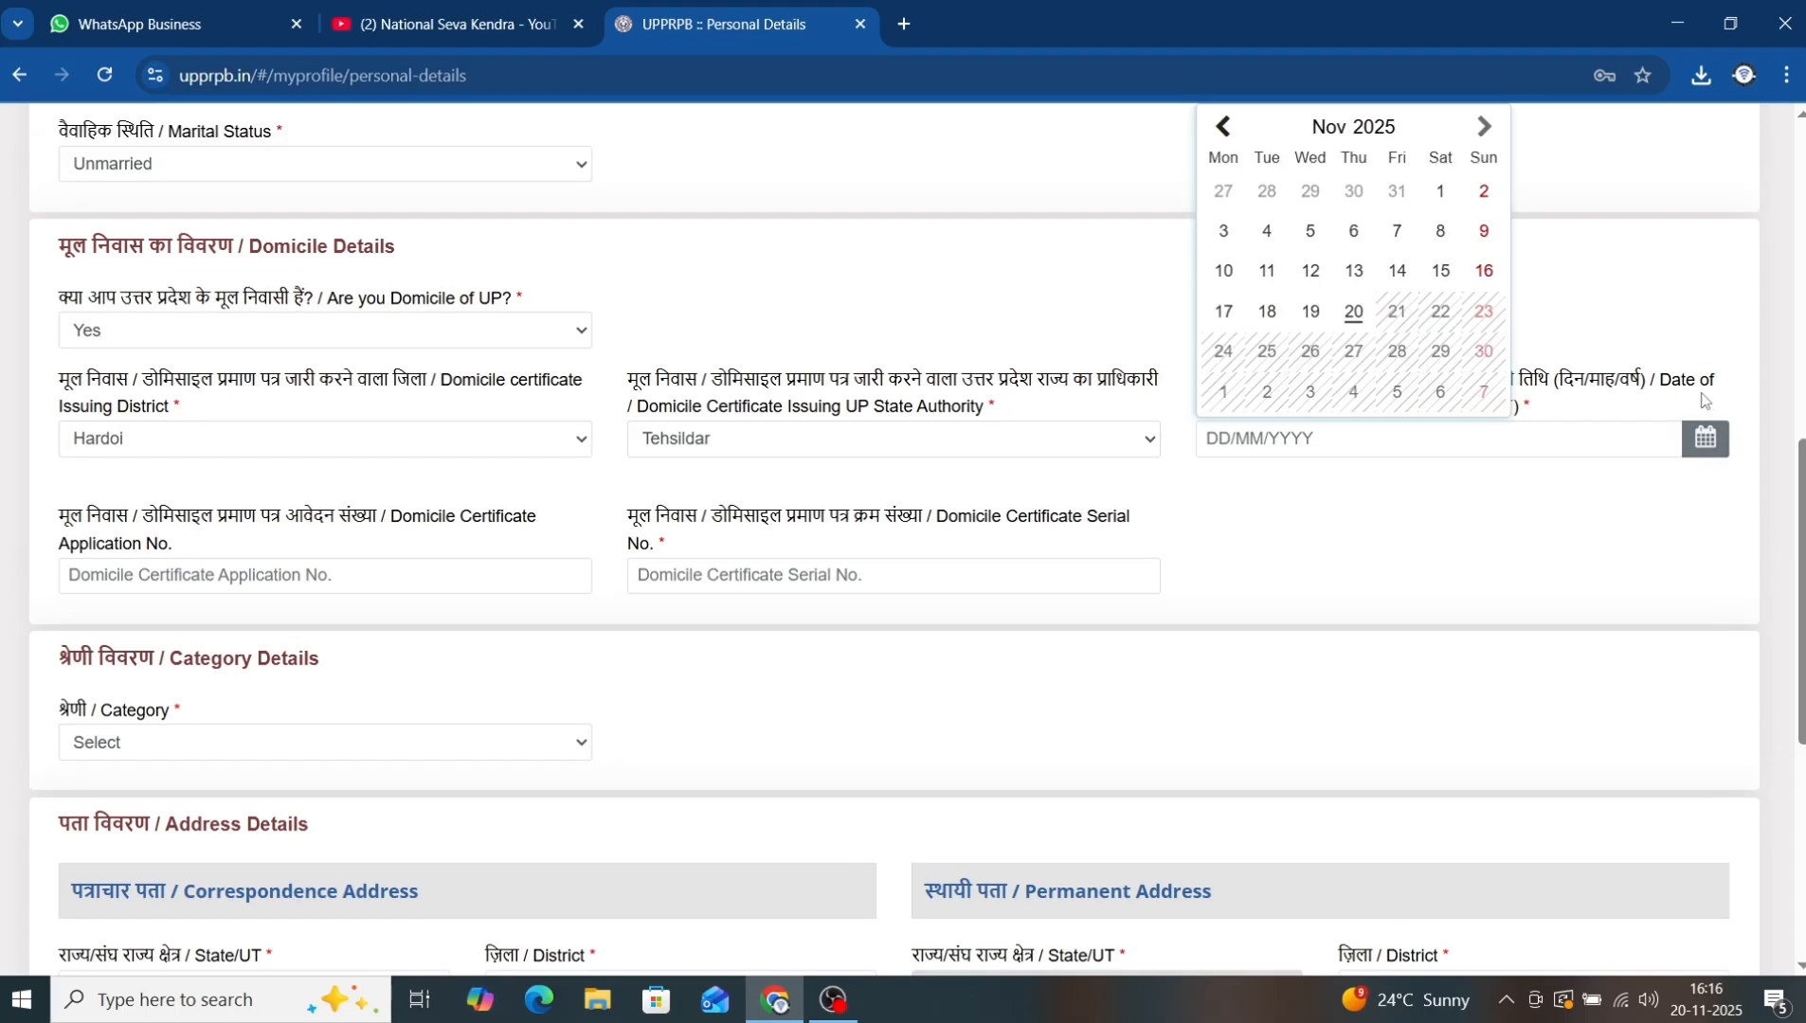
left_click(1369, 131)
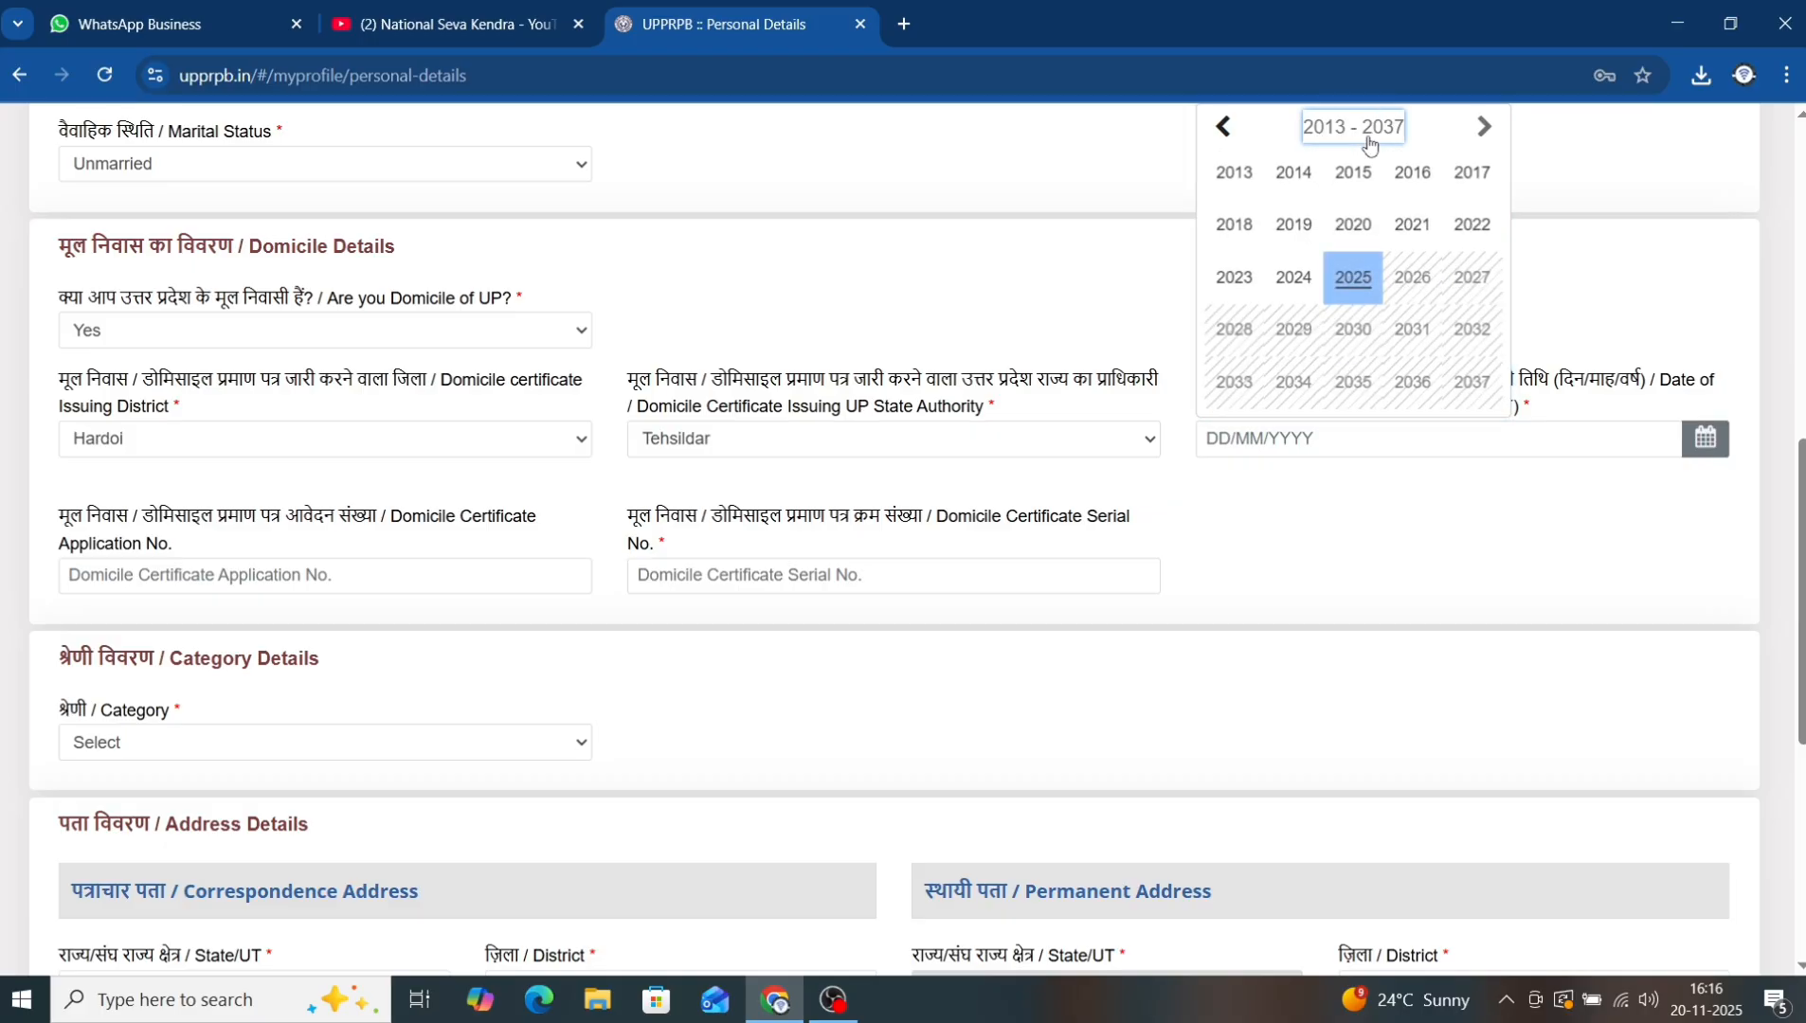
left_click(1281, 280)
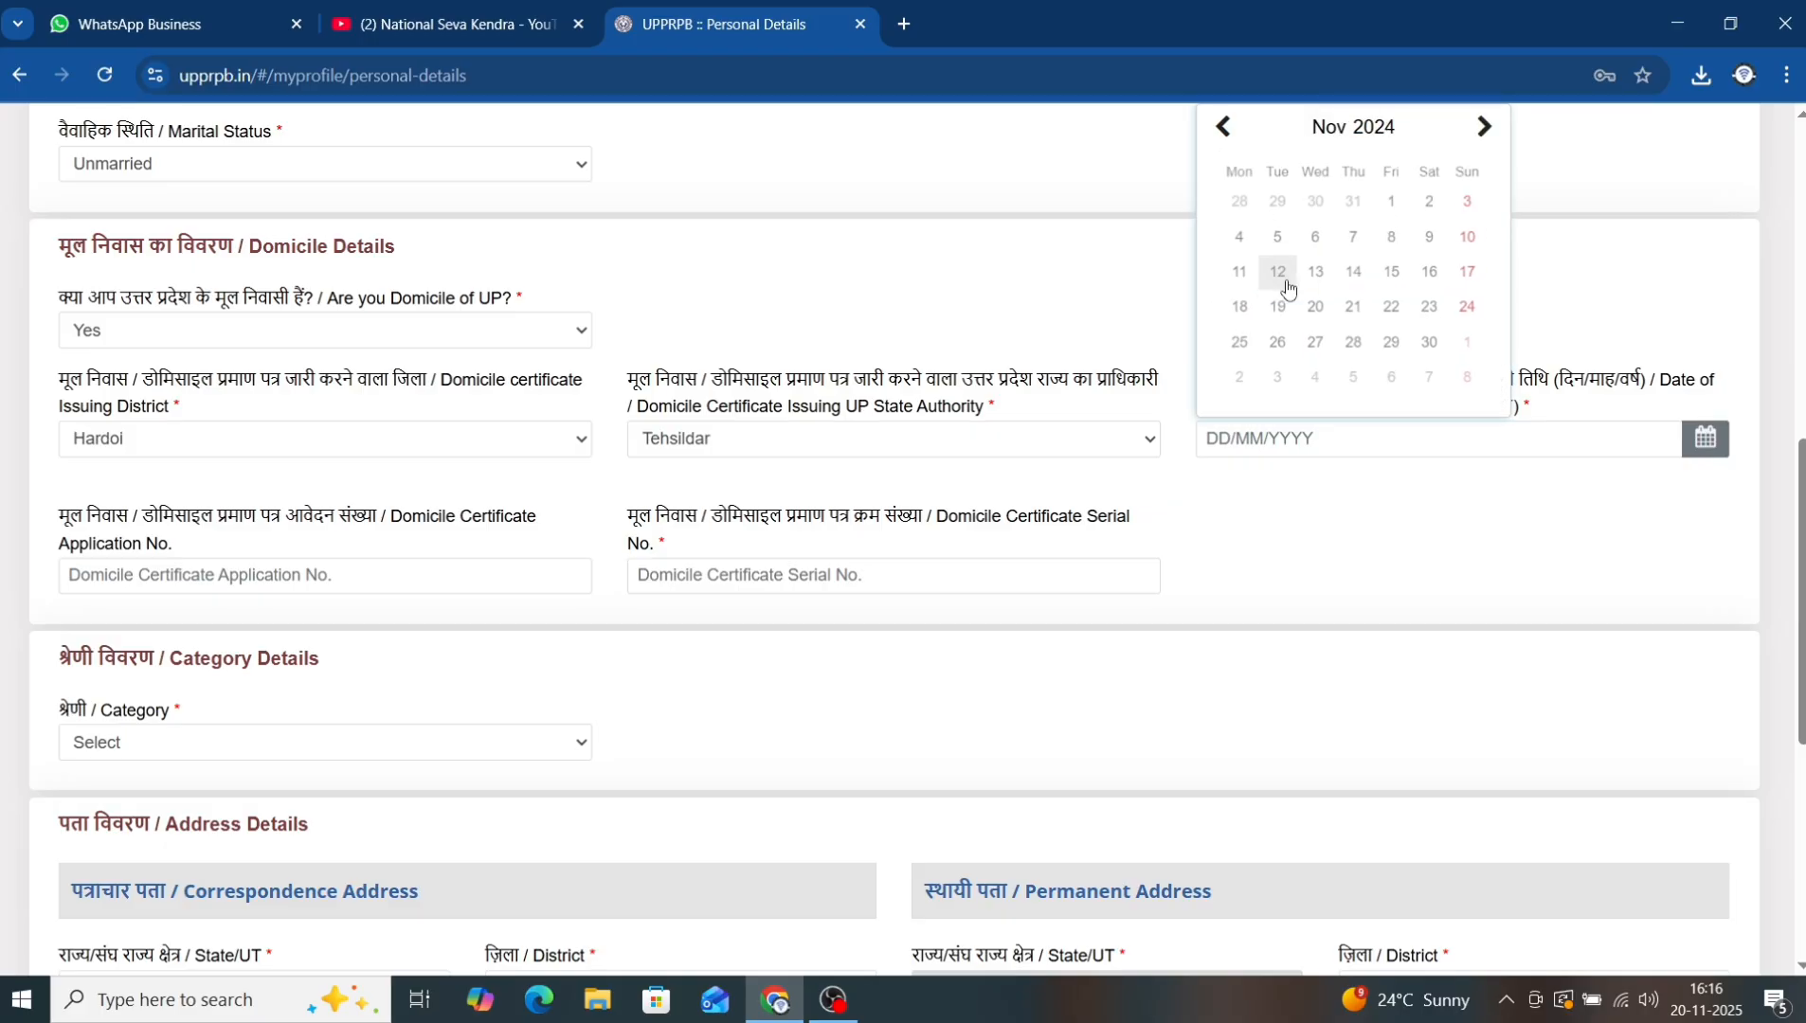
left_click(1353, 312)
scroll(1108, 476, "down", 4)
scroll(391, 479, "up", 3)
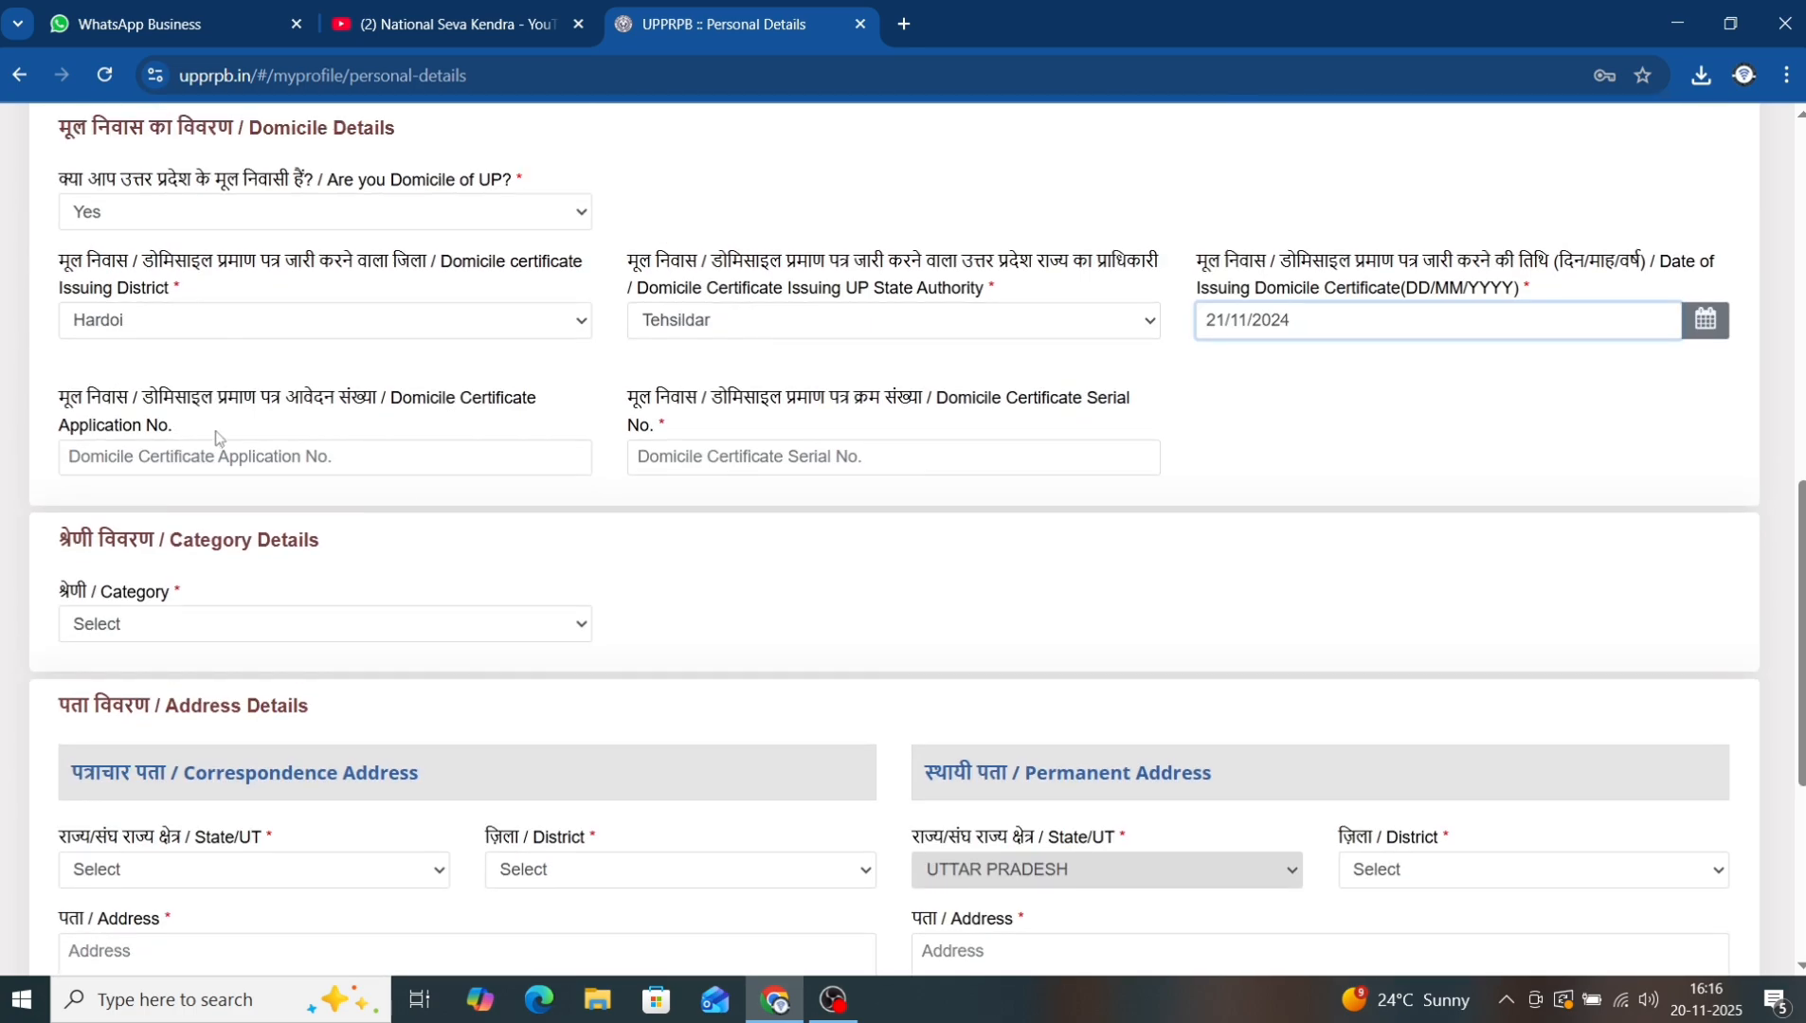
Enter the domicile certificate's application number and serial number.
left_click(199, 459)
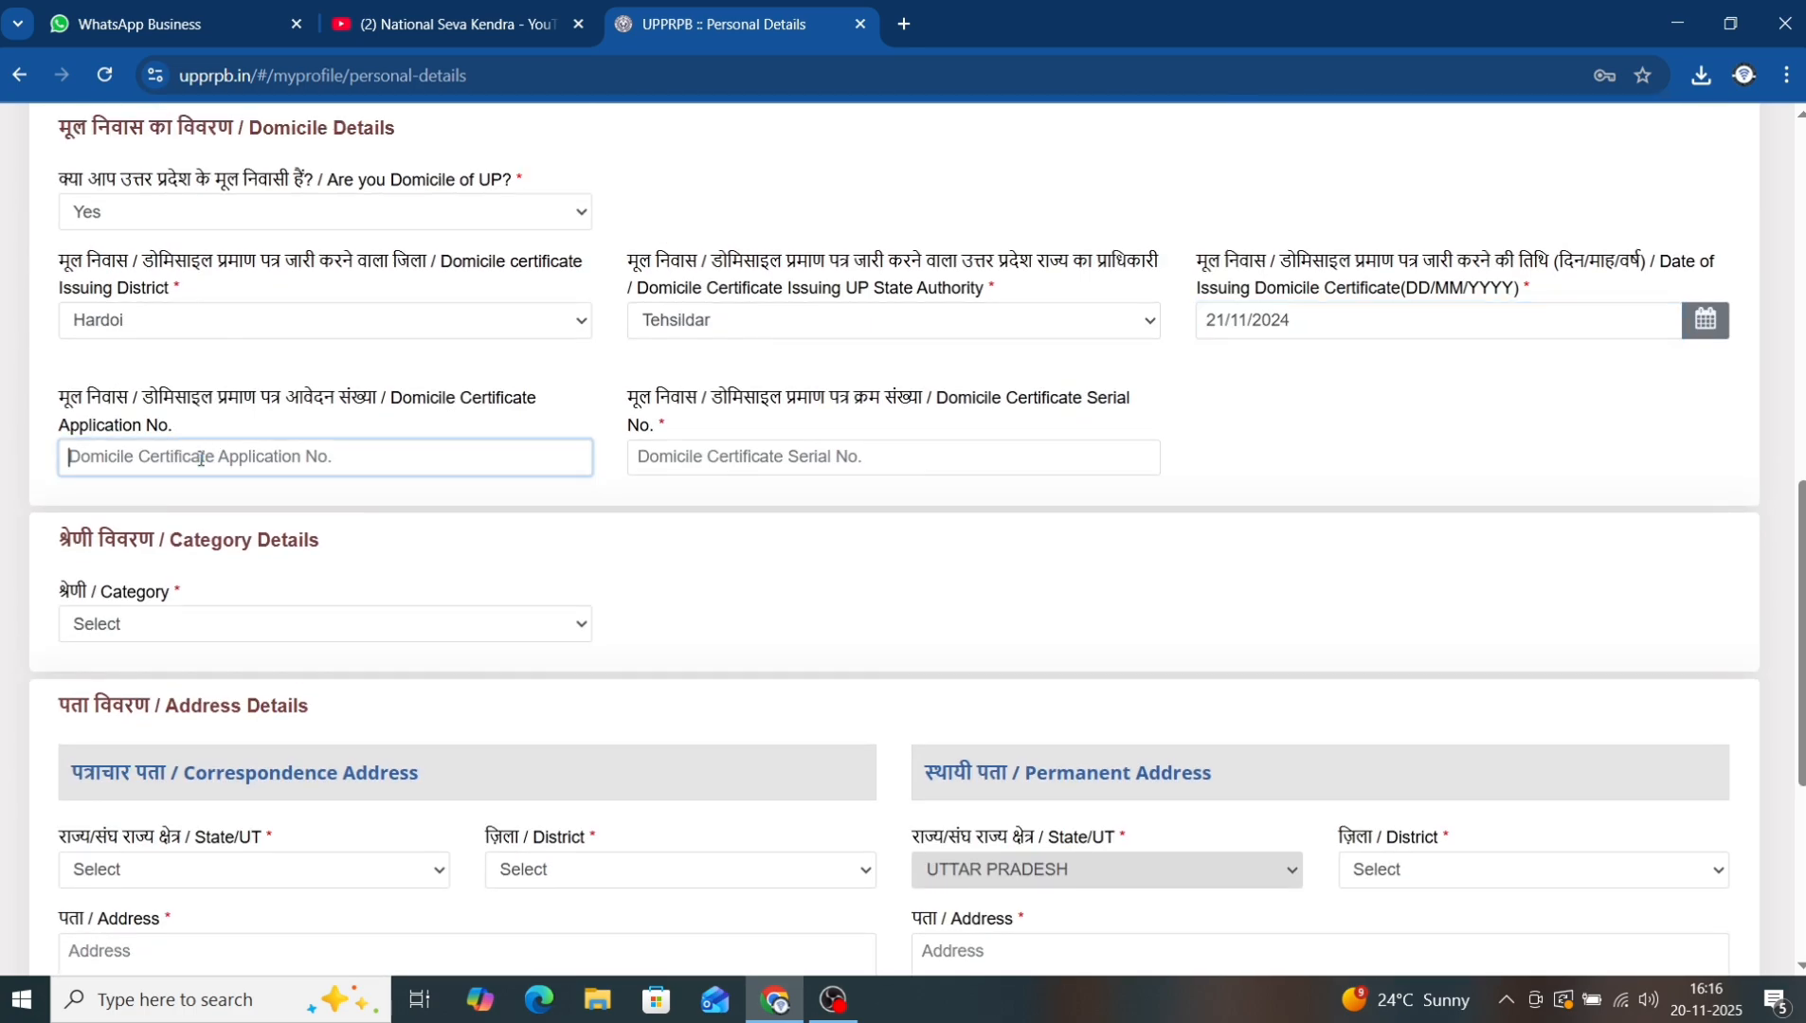
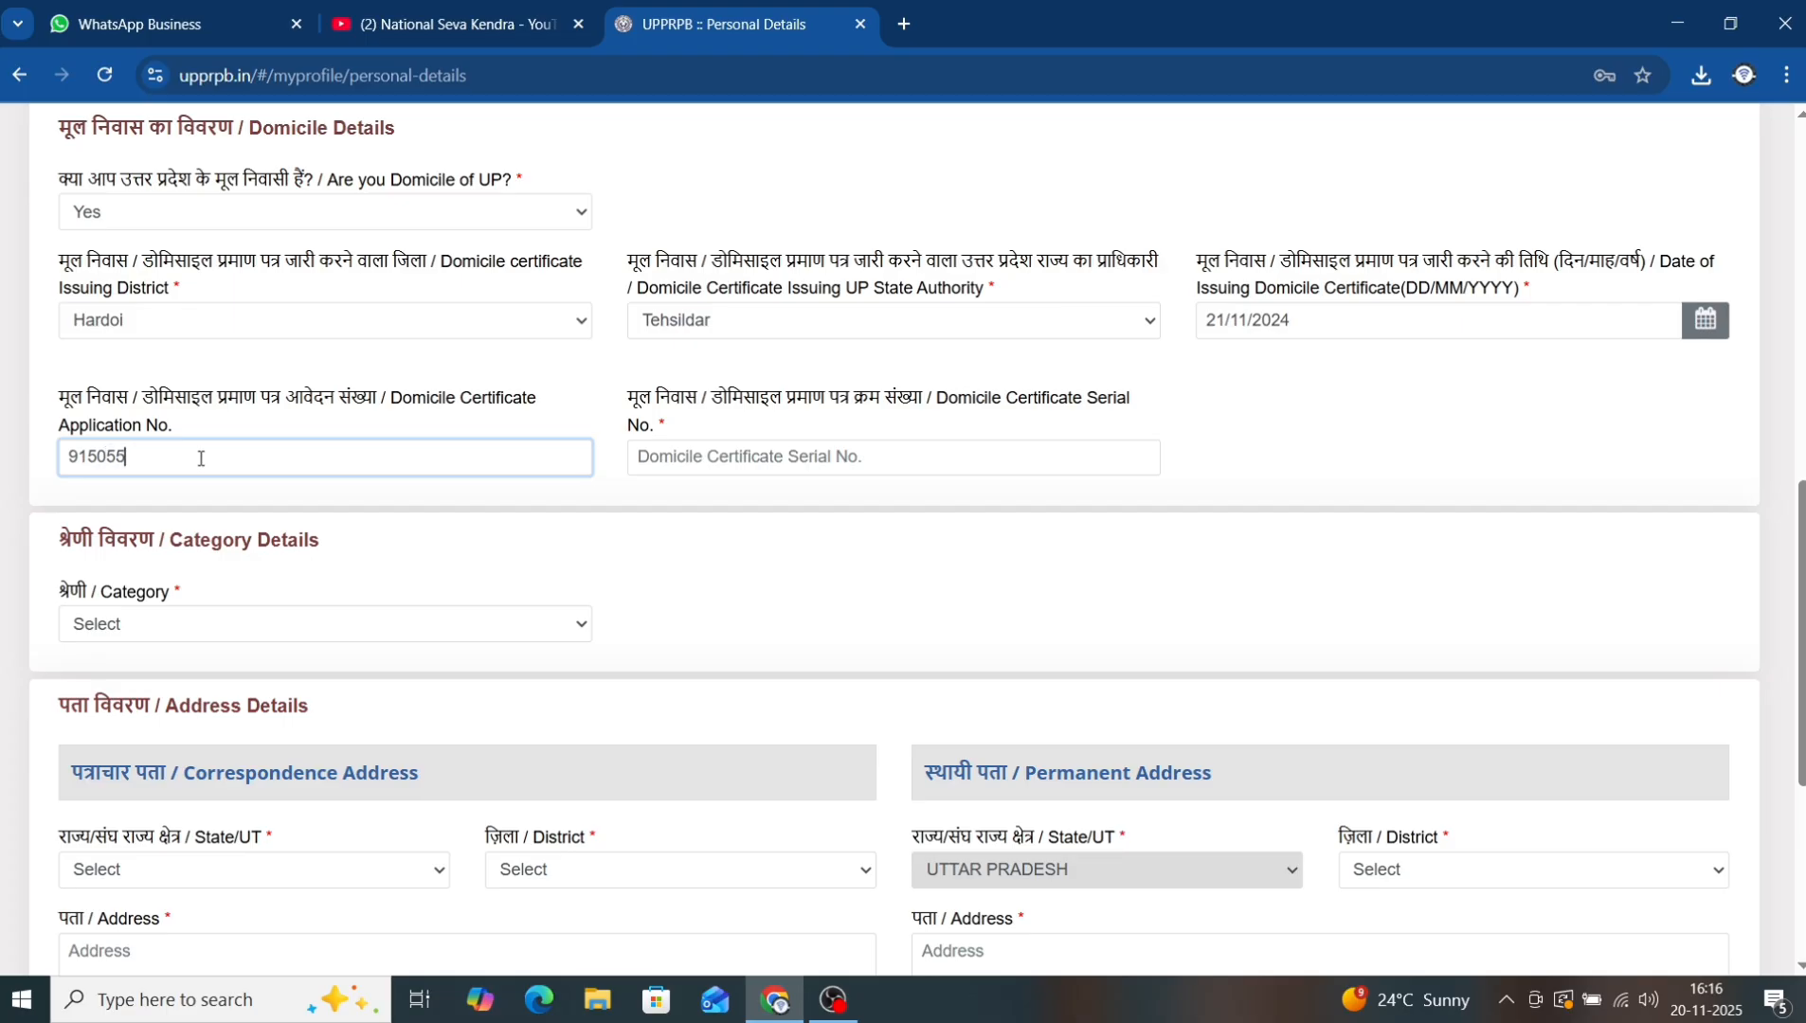
left_click(726, 455)
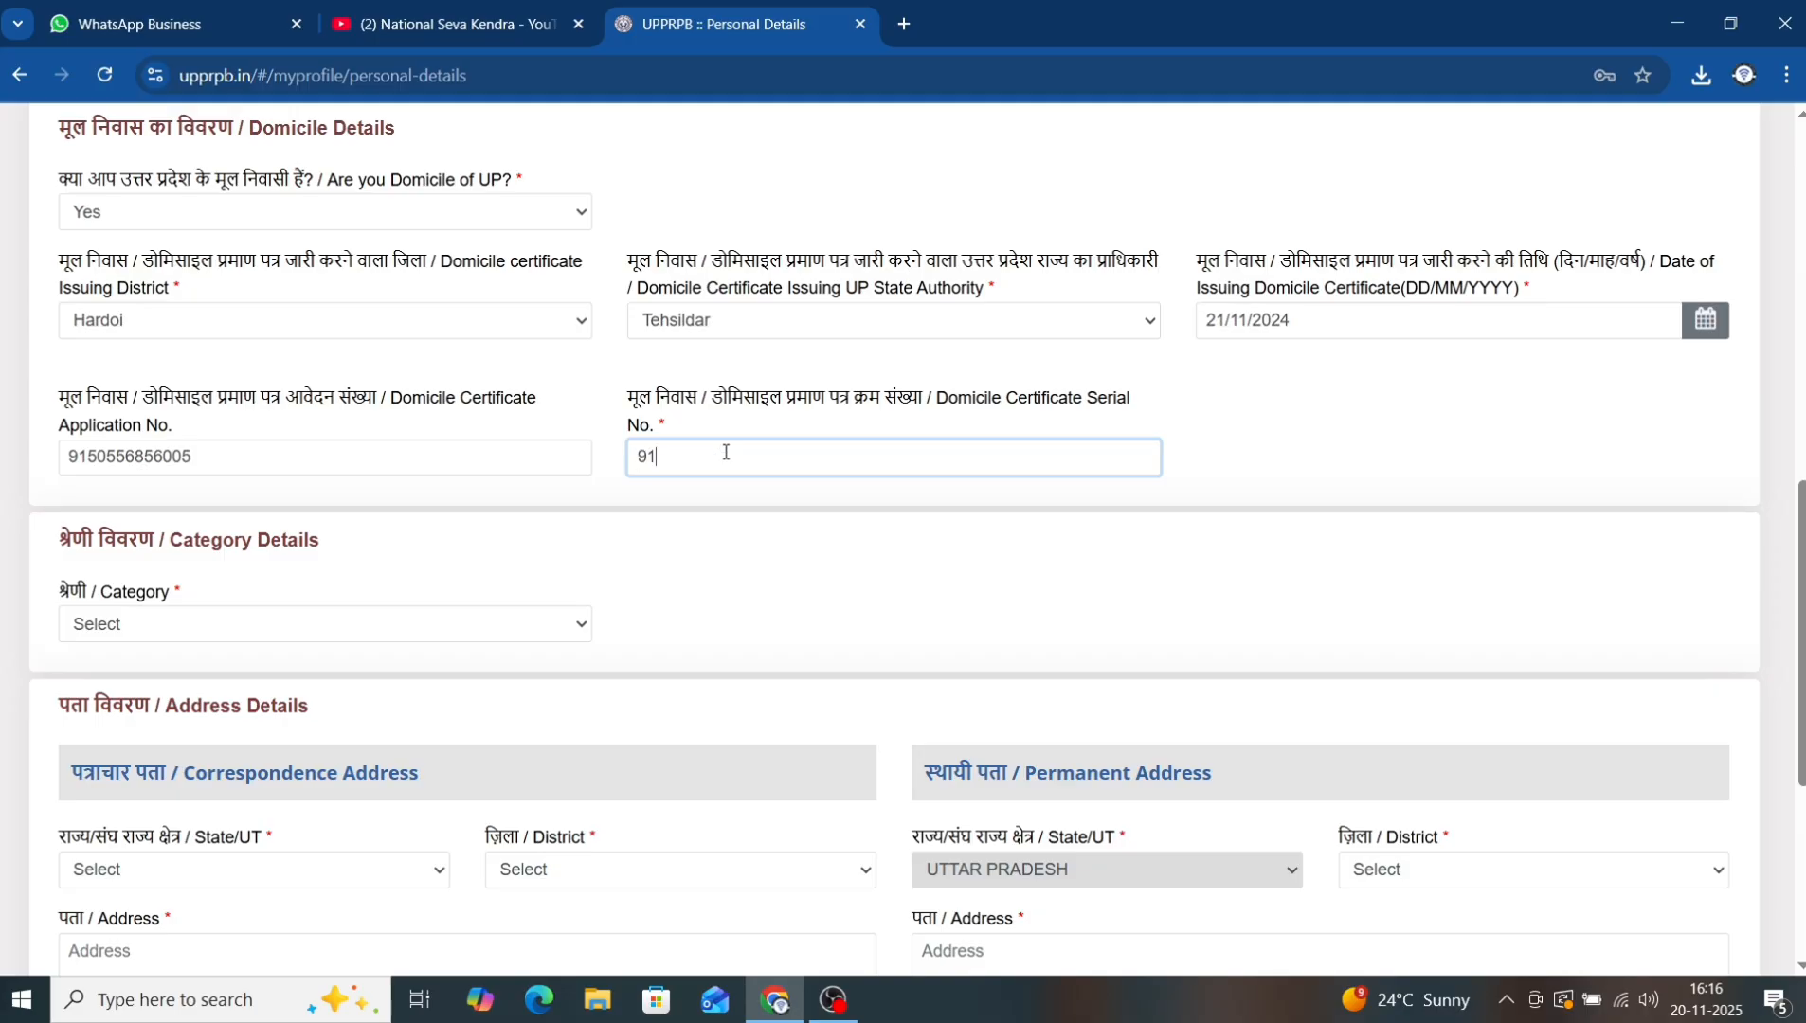
left_click(803, 532)
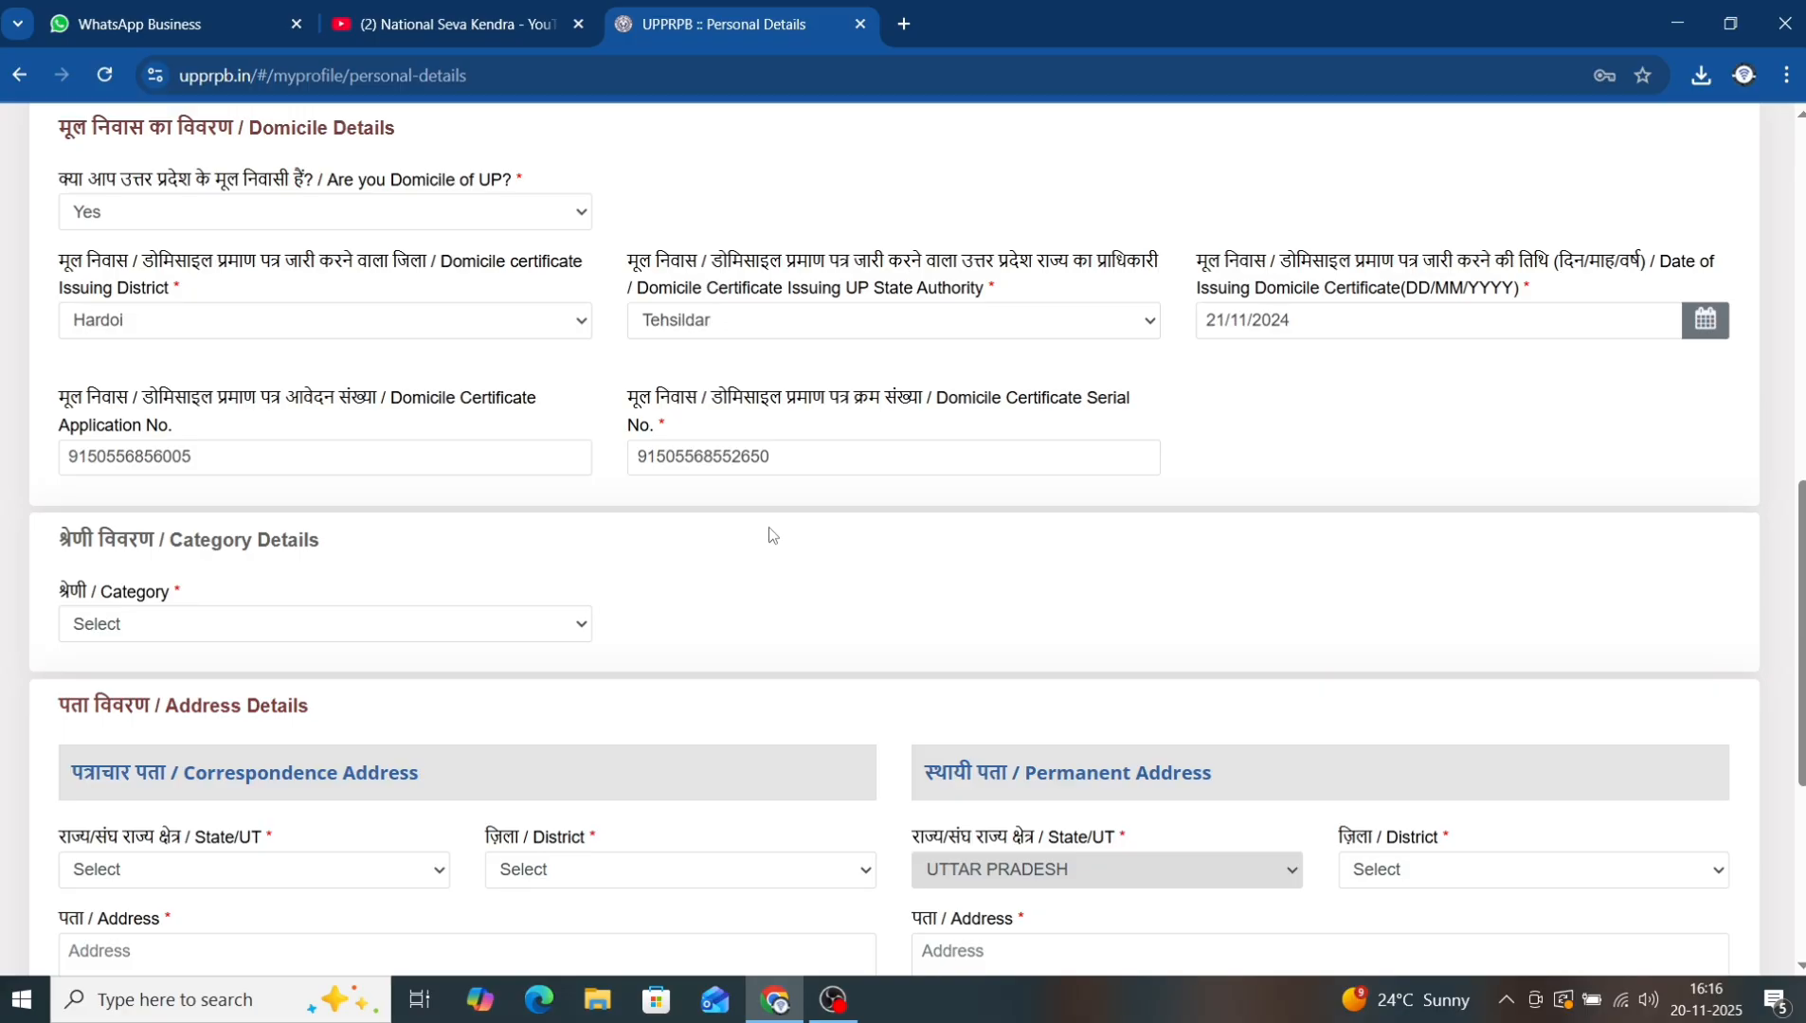
Set the category to SC (Scheduled Caste) and accept the reservation eligibility notice.
left_click_drag(104, 393, 459, 398)
left_click_drag(252, 421, 89, 424)
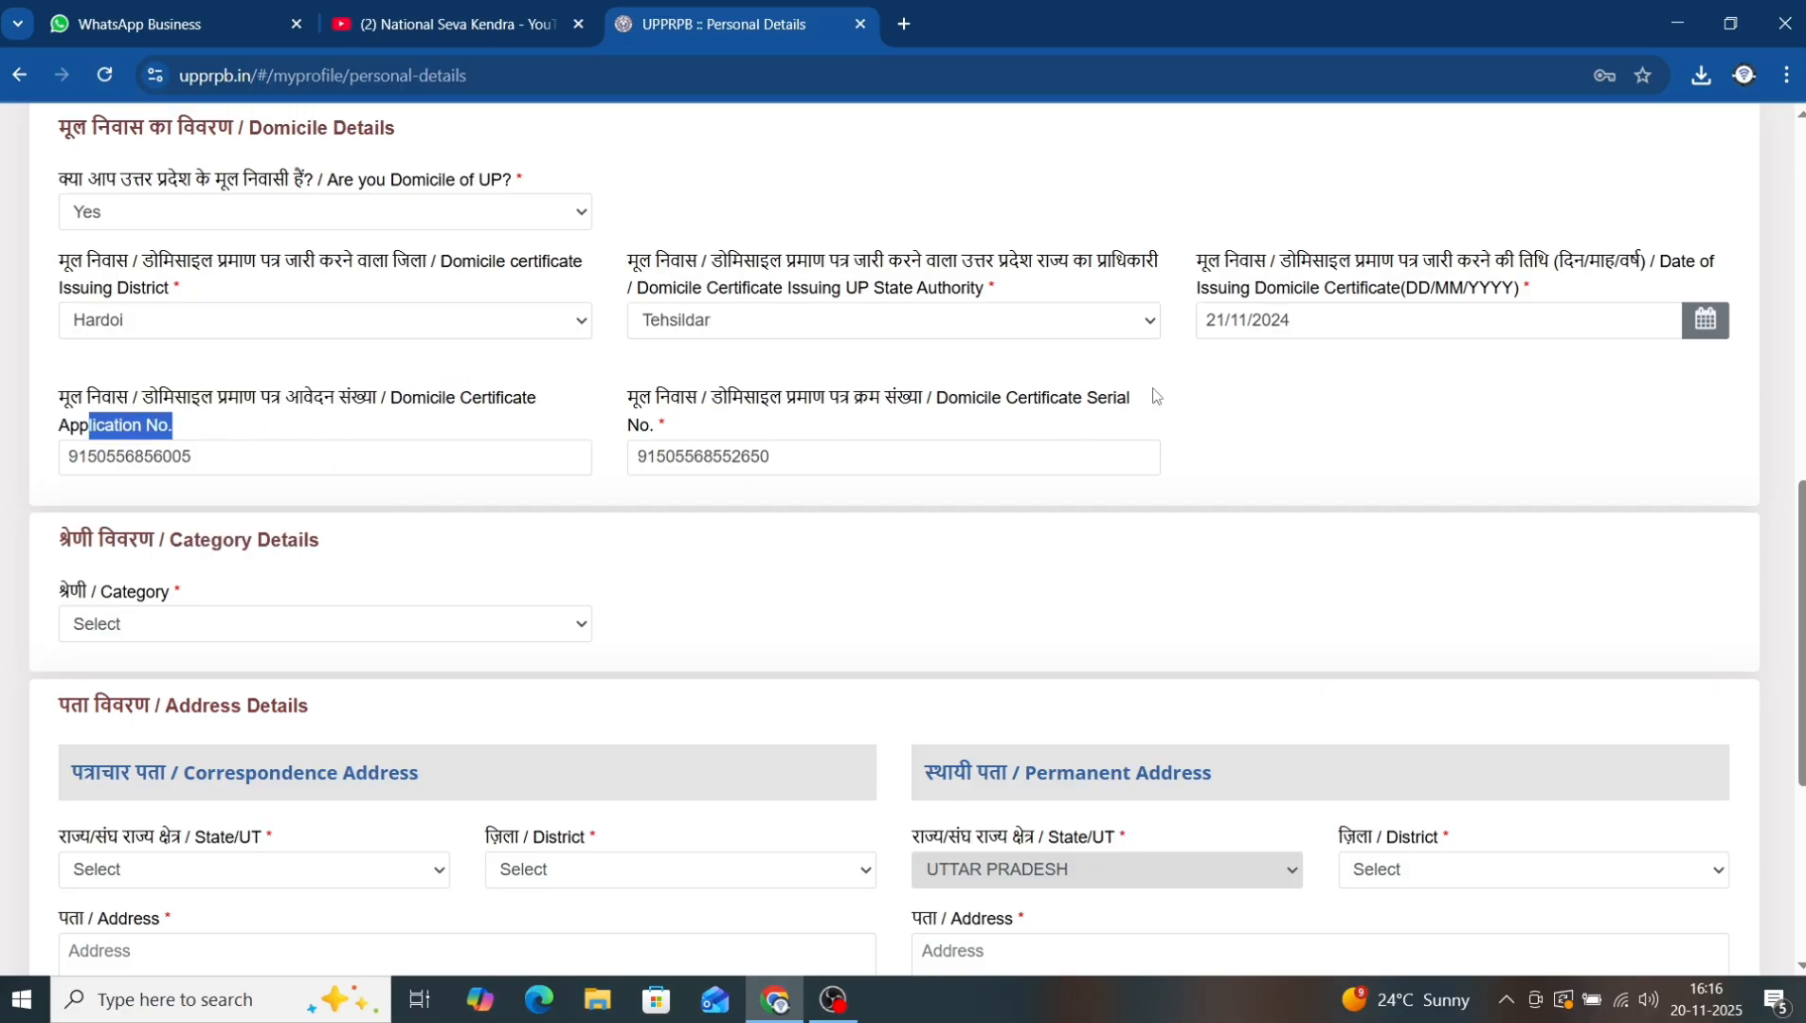
left_click_drag(1154, 396, 936, 403)
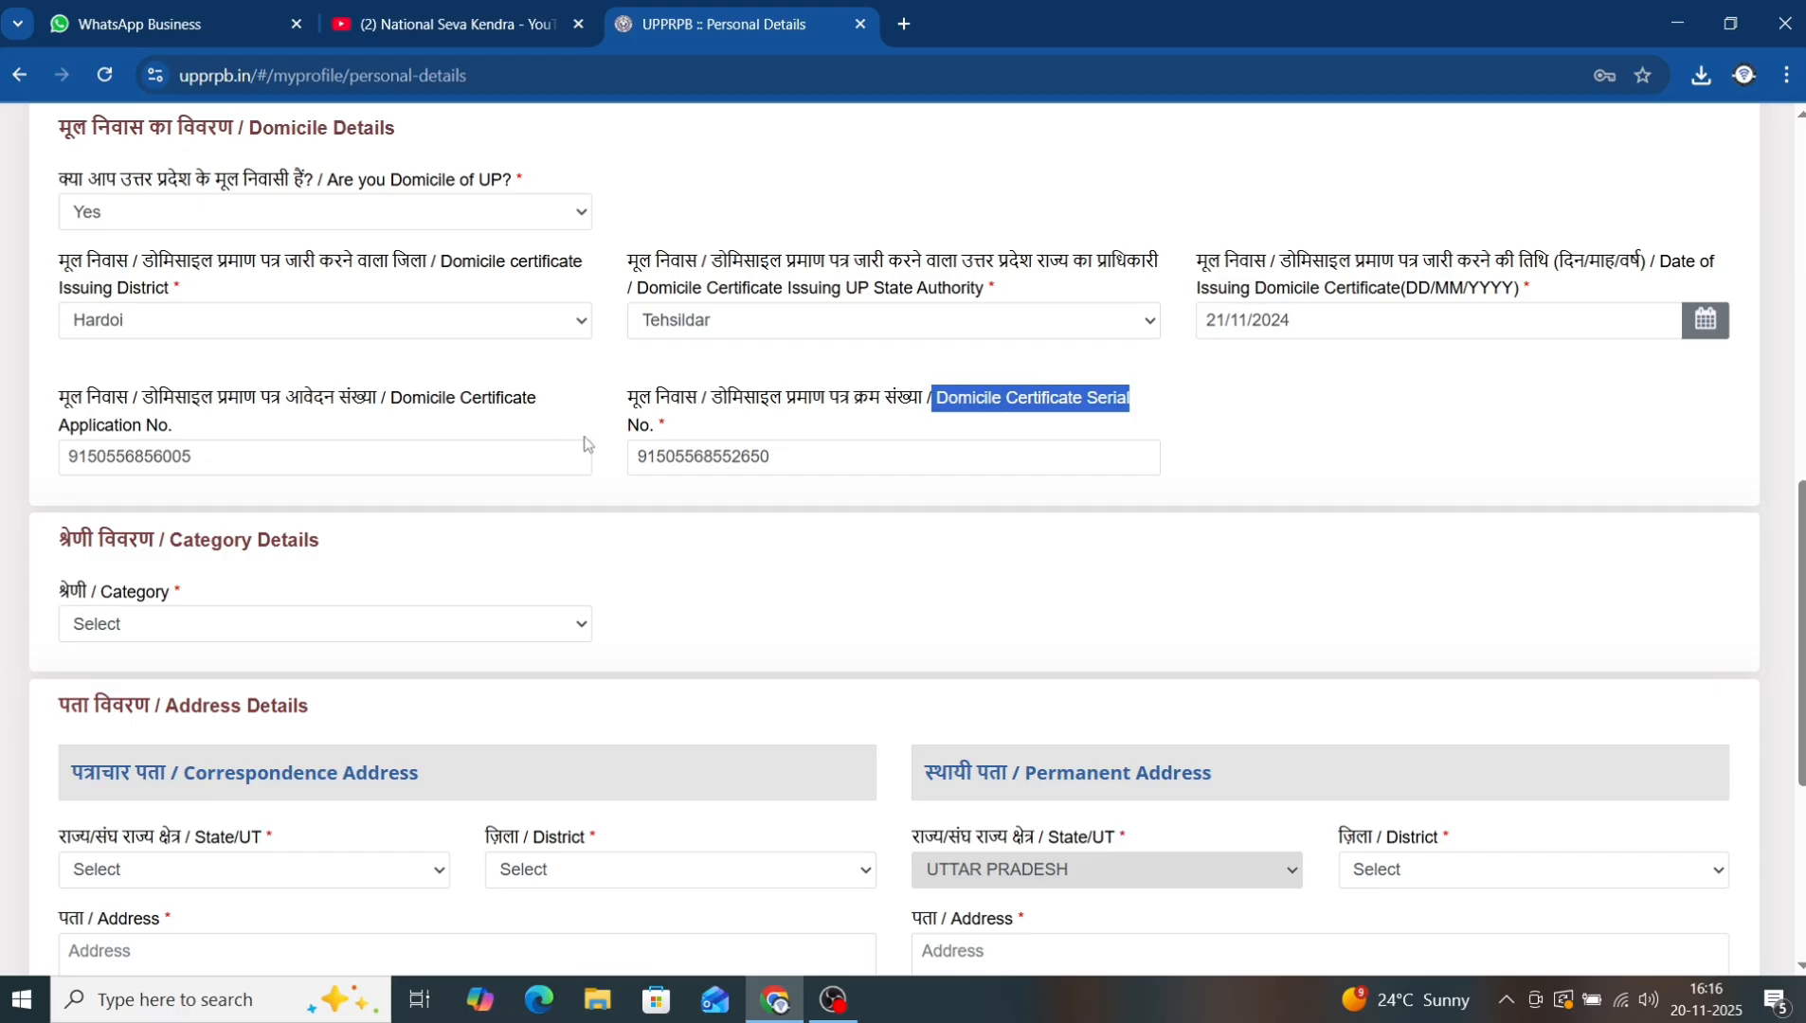
scroll(578, 441, "down", 1)
left_click(275, 507)
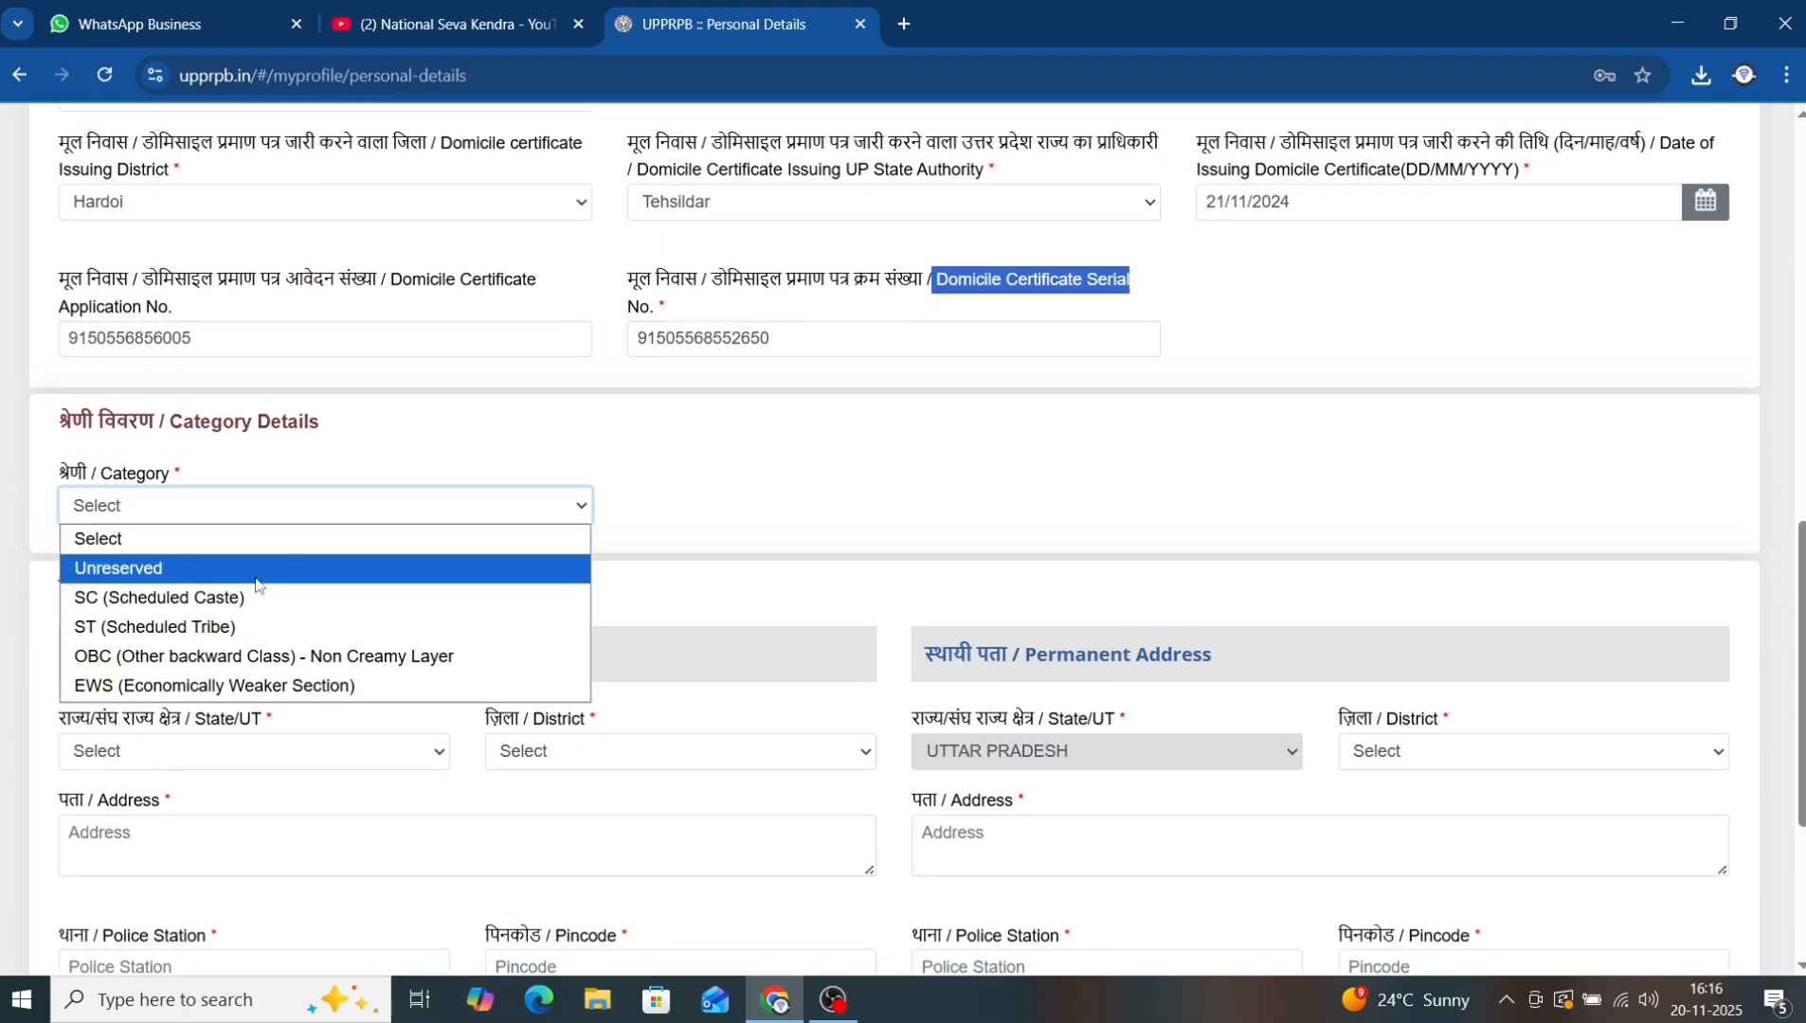
left_click(256, 595)
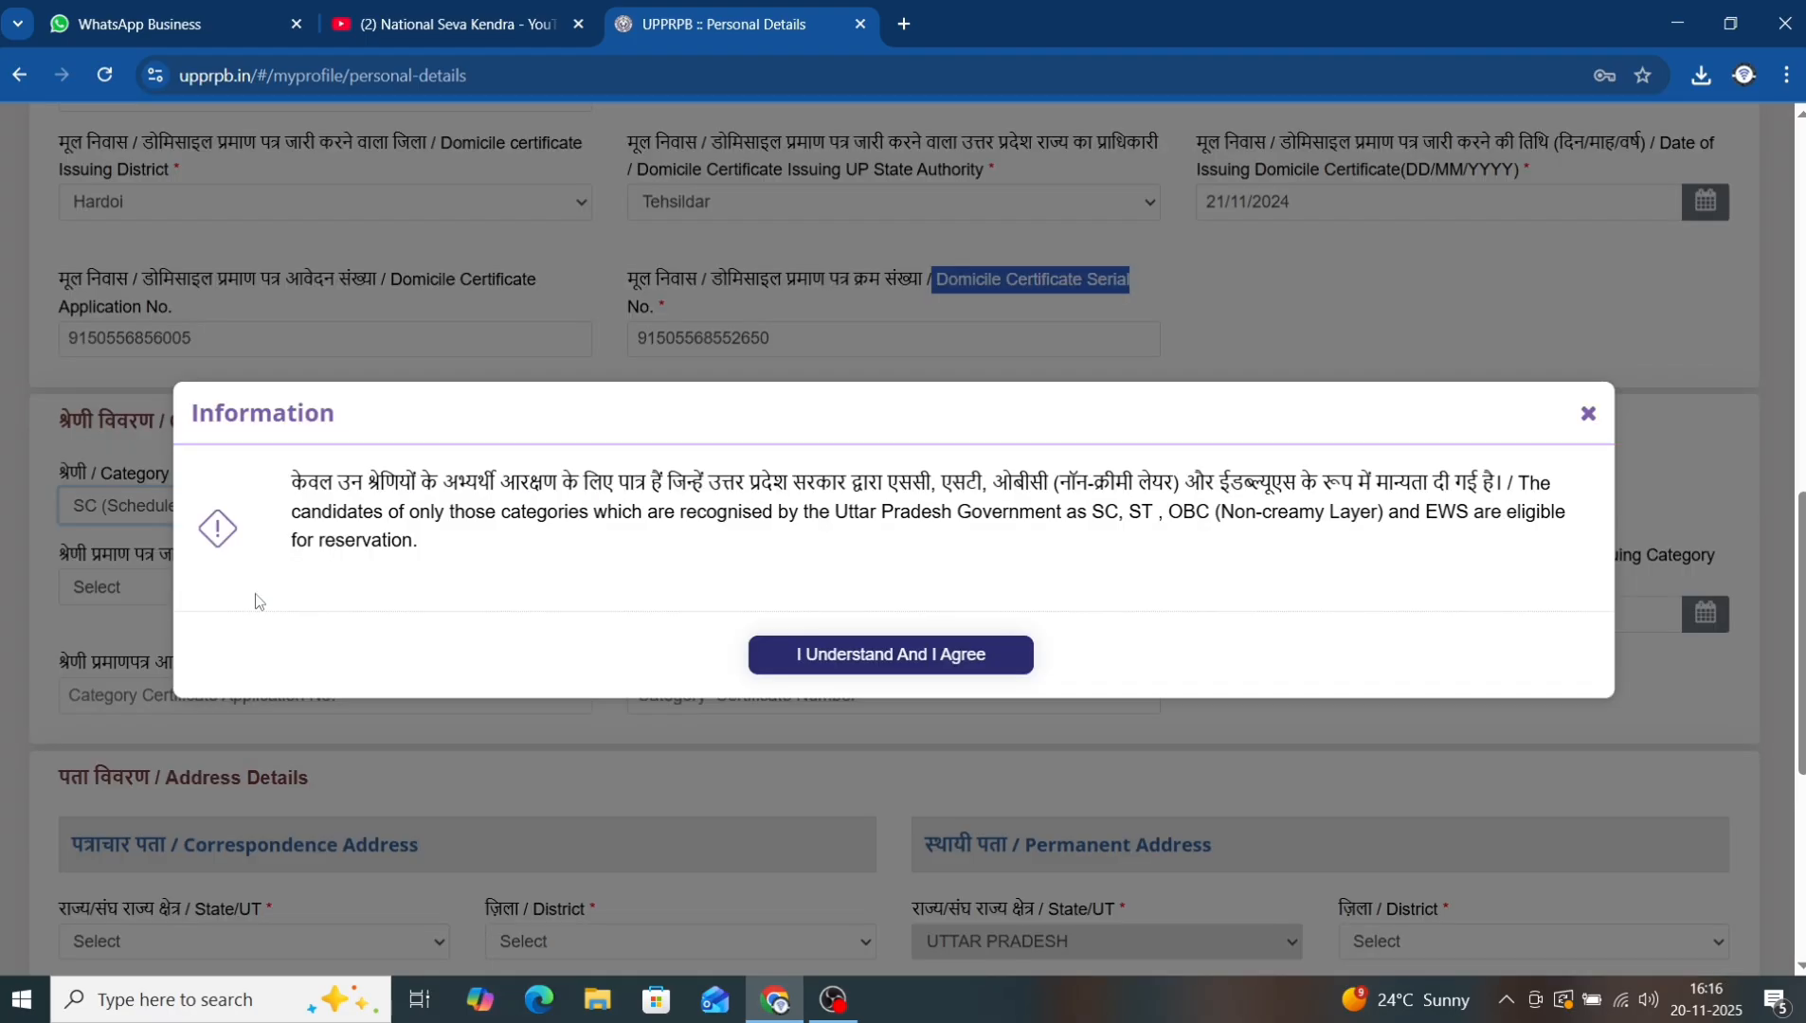
left_click(951, 666)
Set the category certificate's district to Hardoi and authority to Tehsildar.
left_click(303, 601)
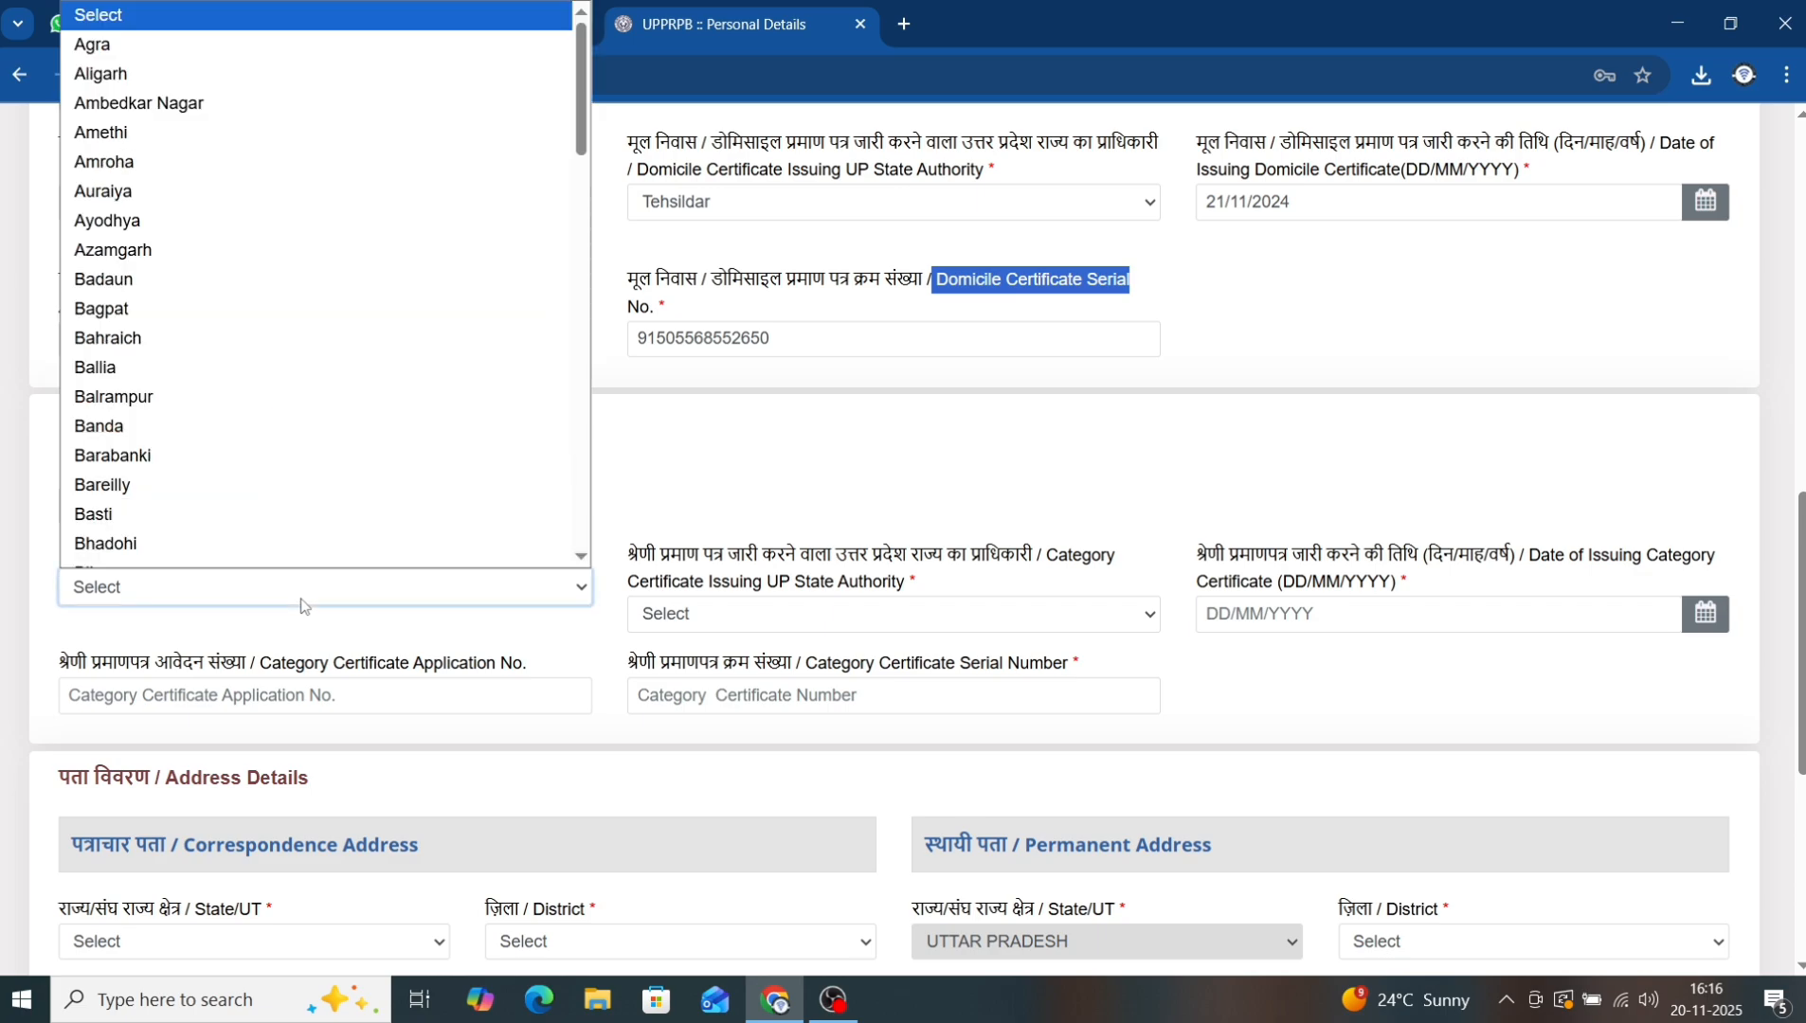
type("hardoi")
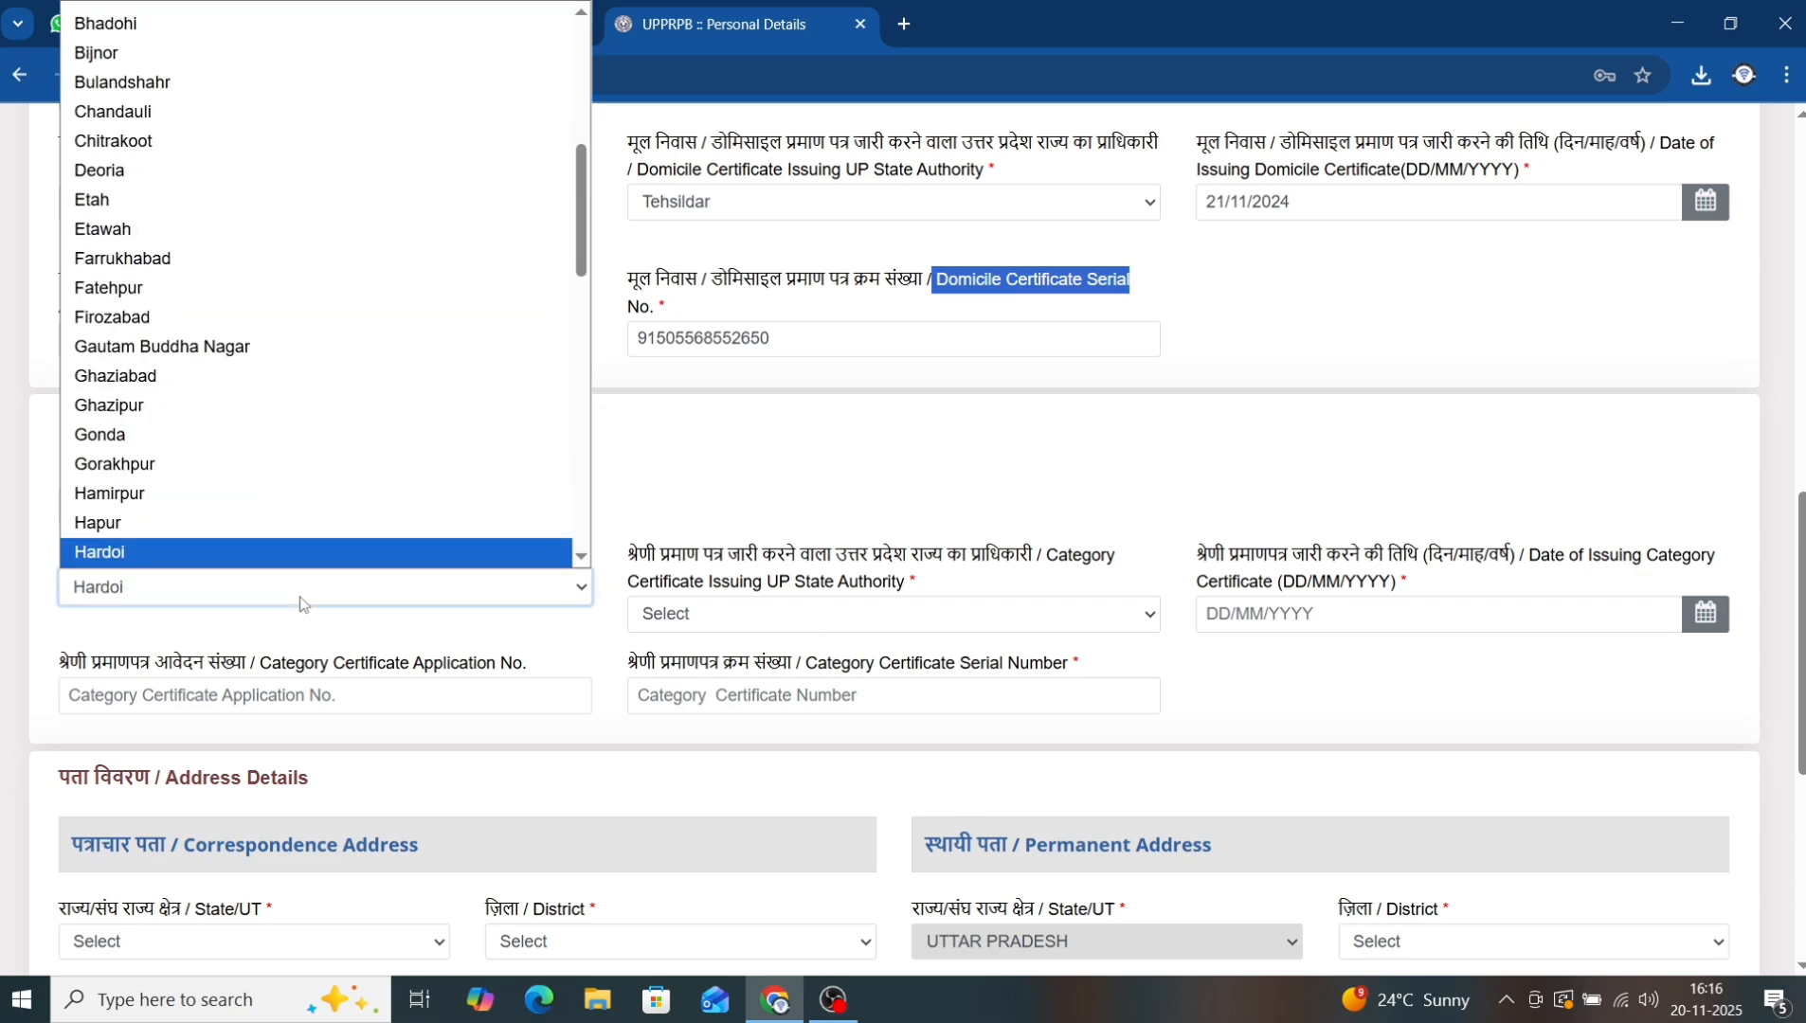
key("Return")
left_click(780, 606)
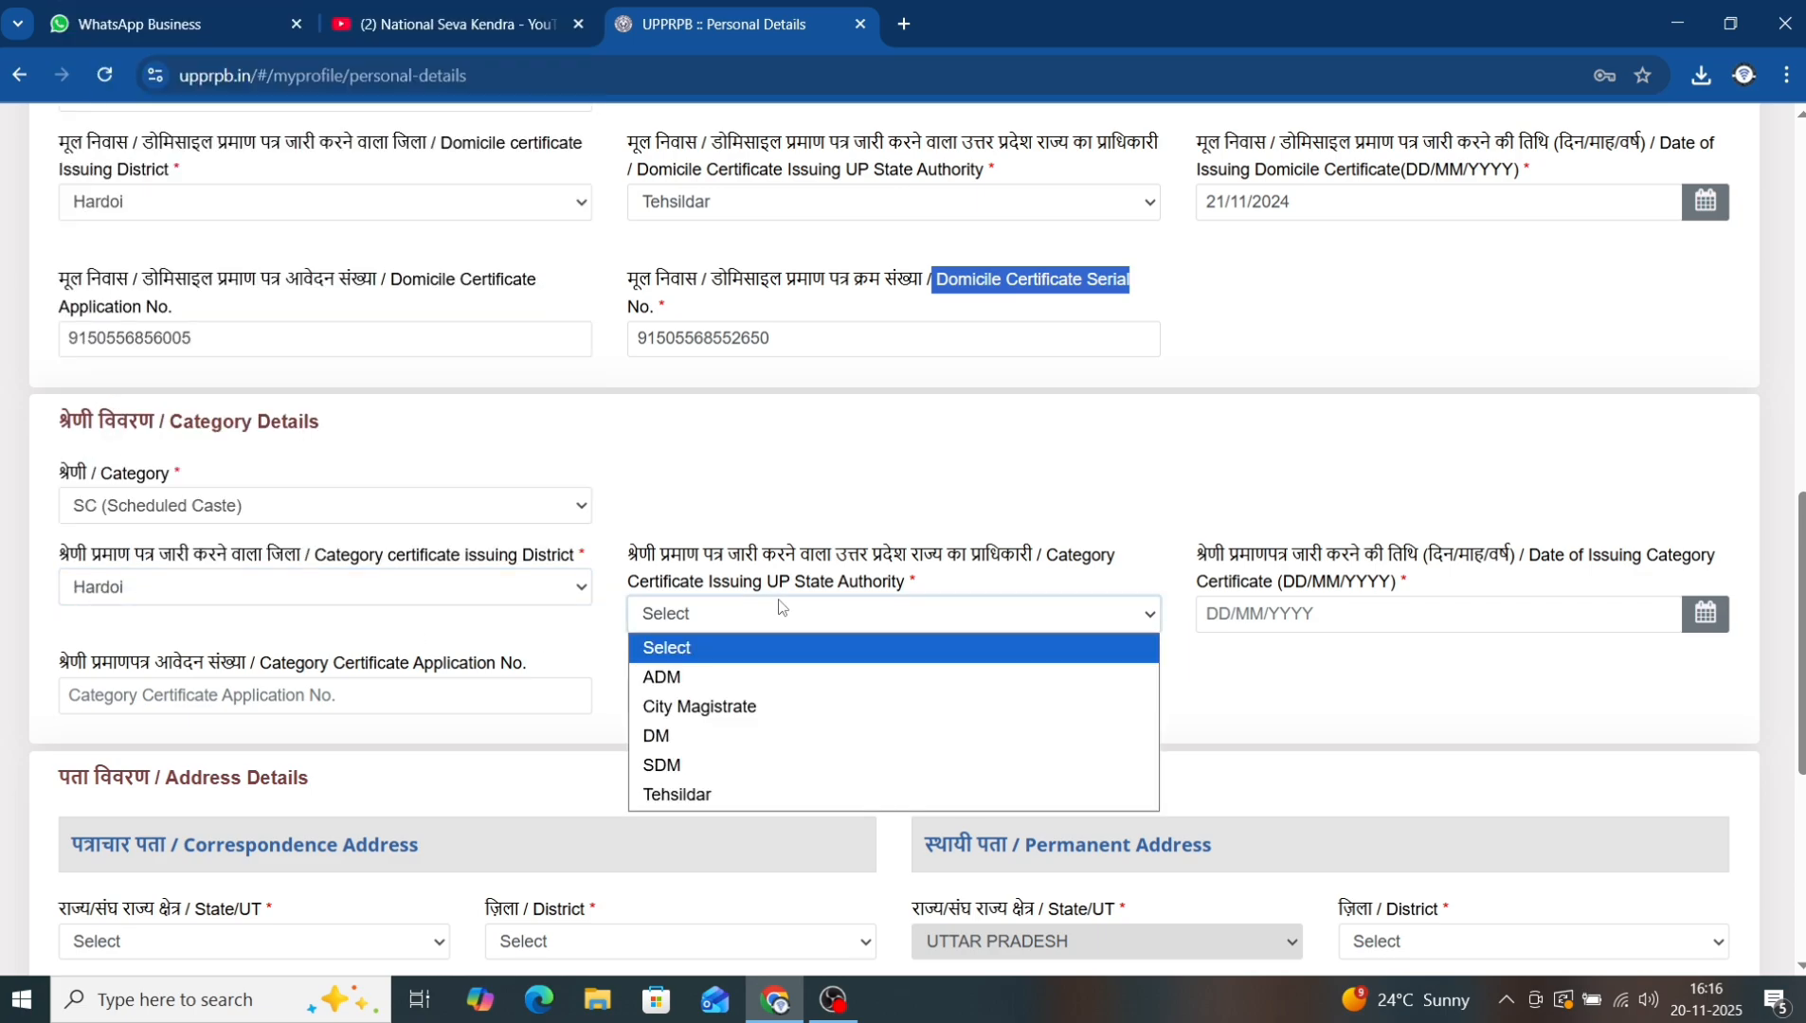
left_click(709, 794)
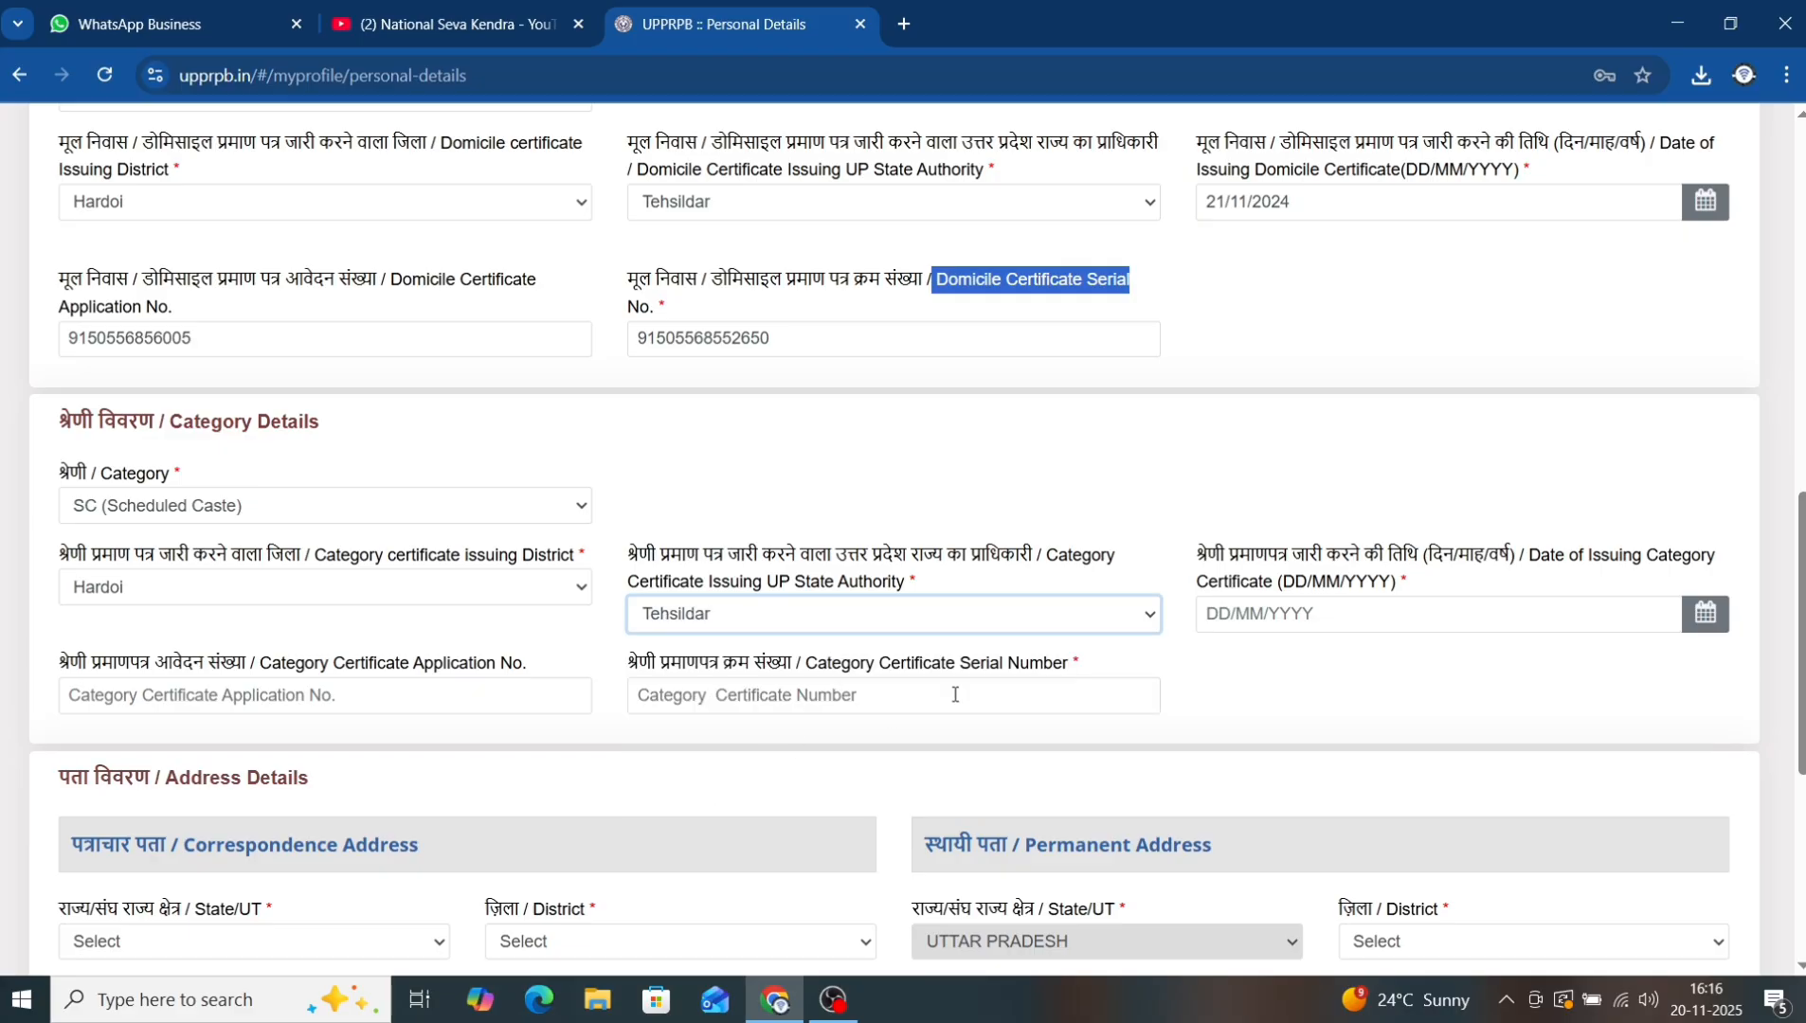
Set the category certificate issue date to 07/11/2024.
left_click(1706, 614)
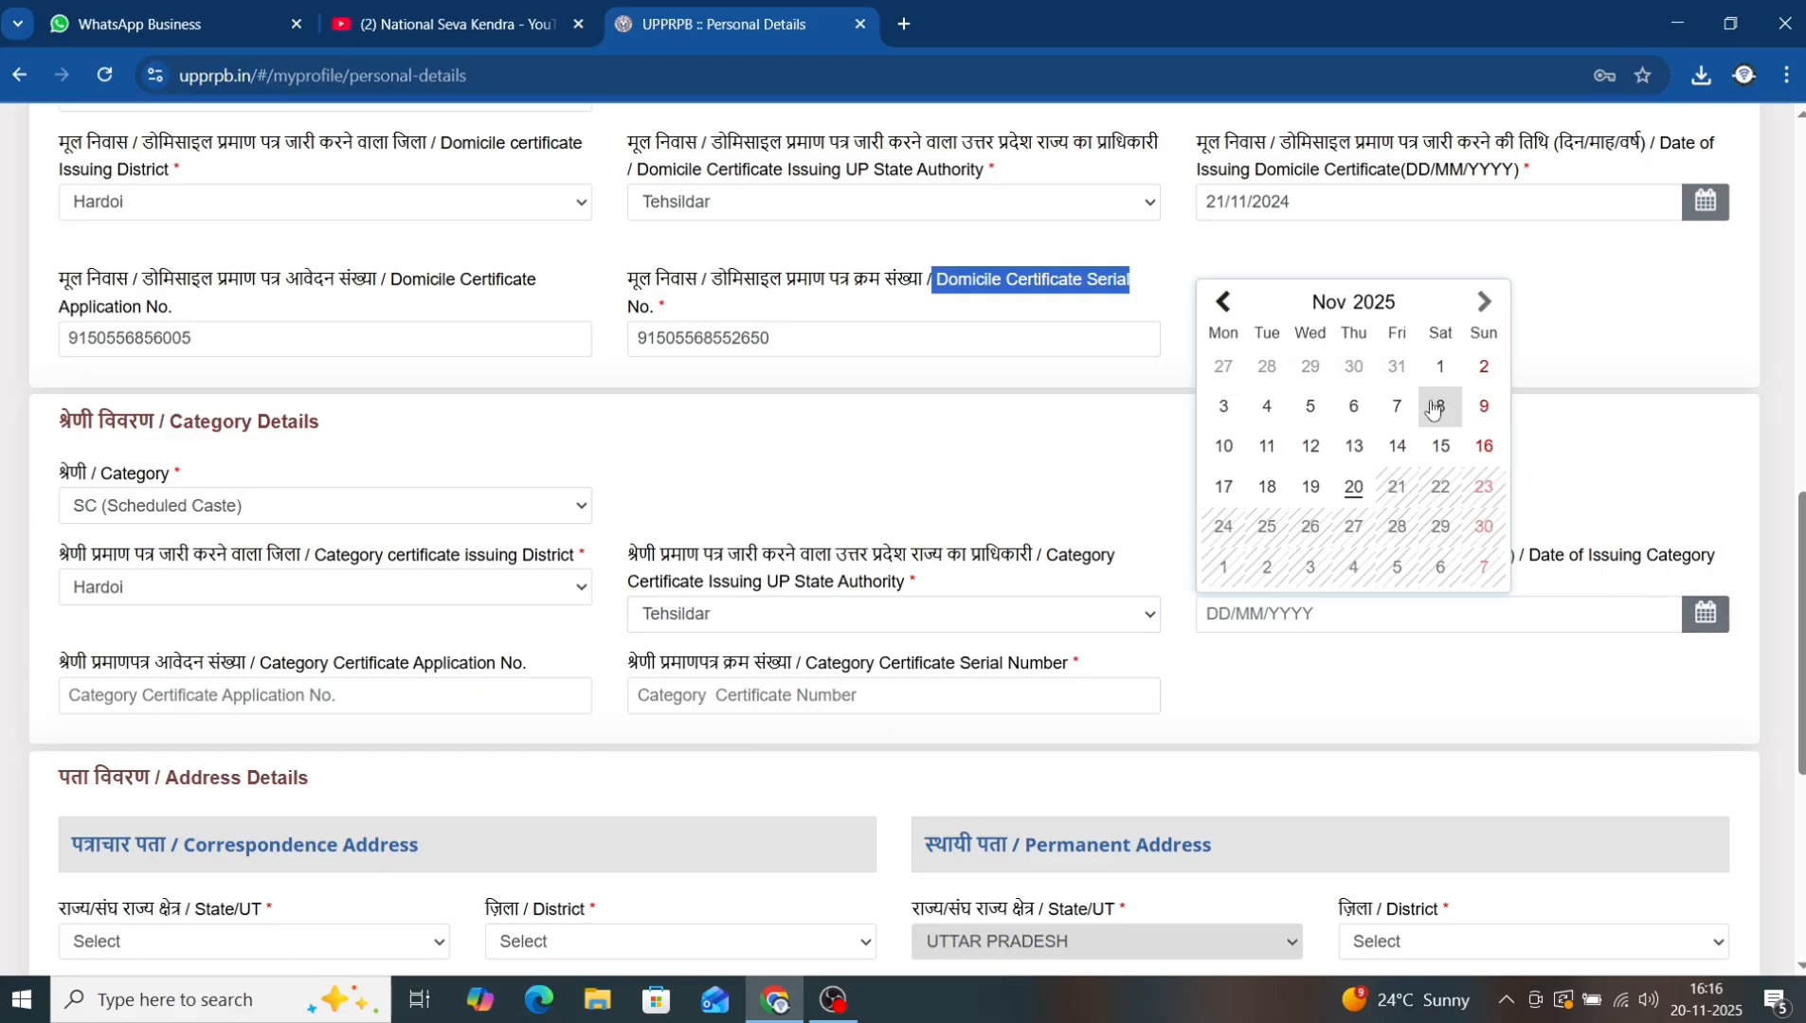
left_click(1361, 303)
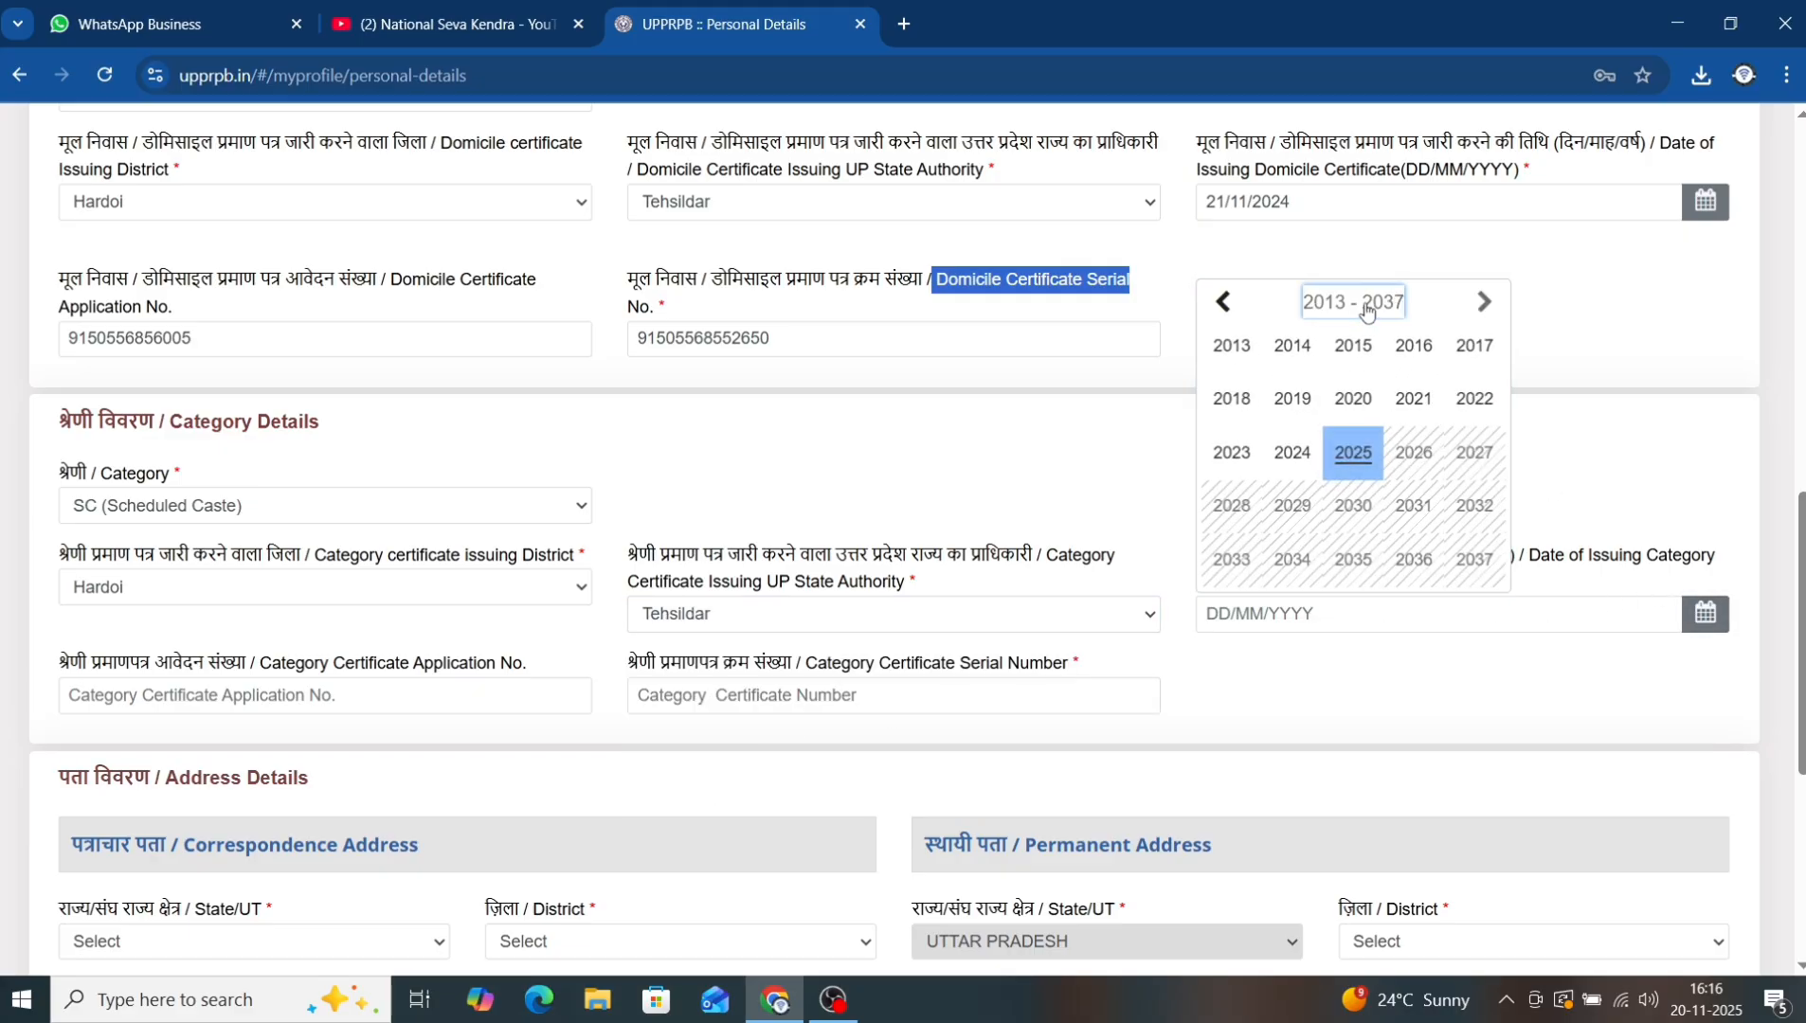
left_click(1292, 453)
left_click(1353, 405)
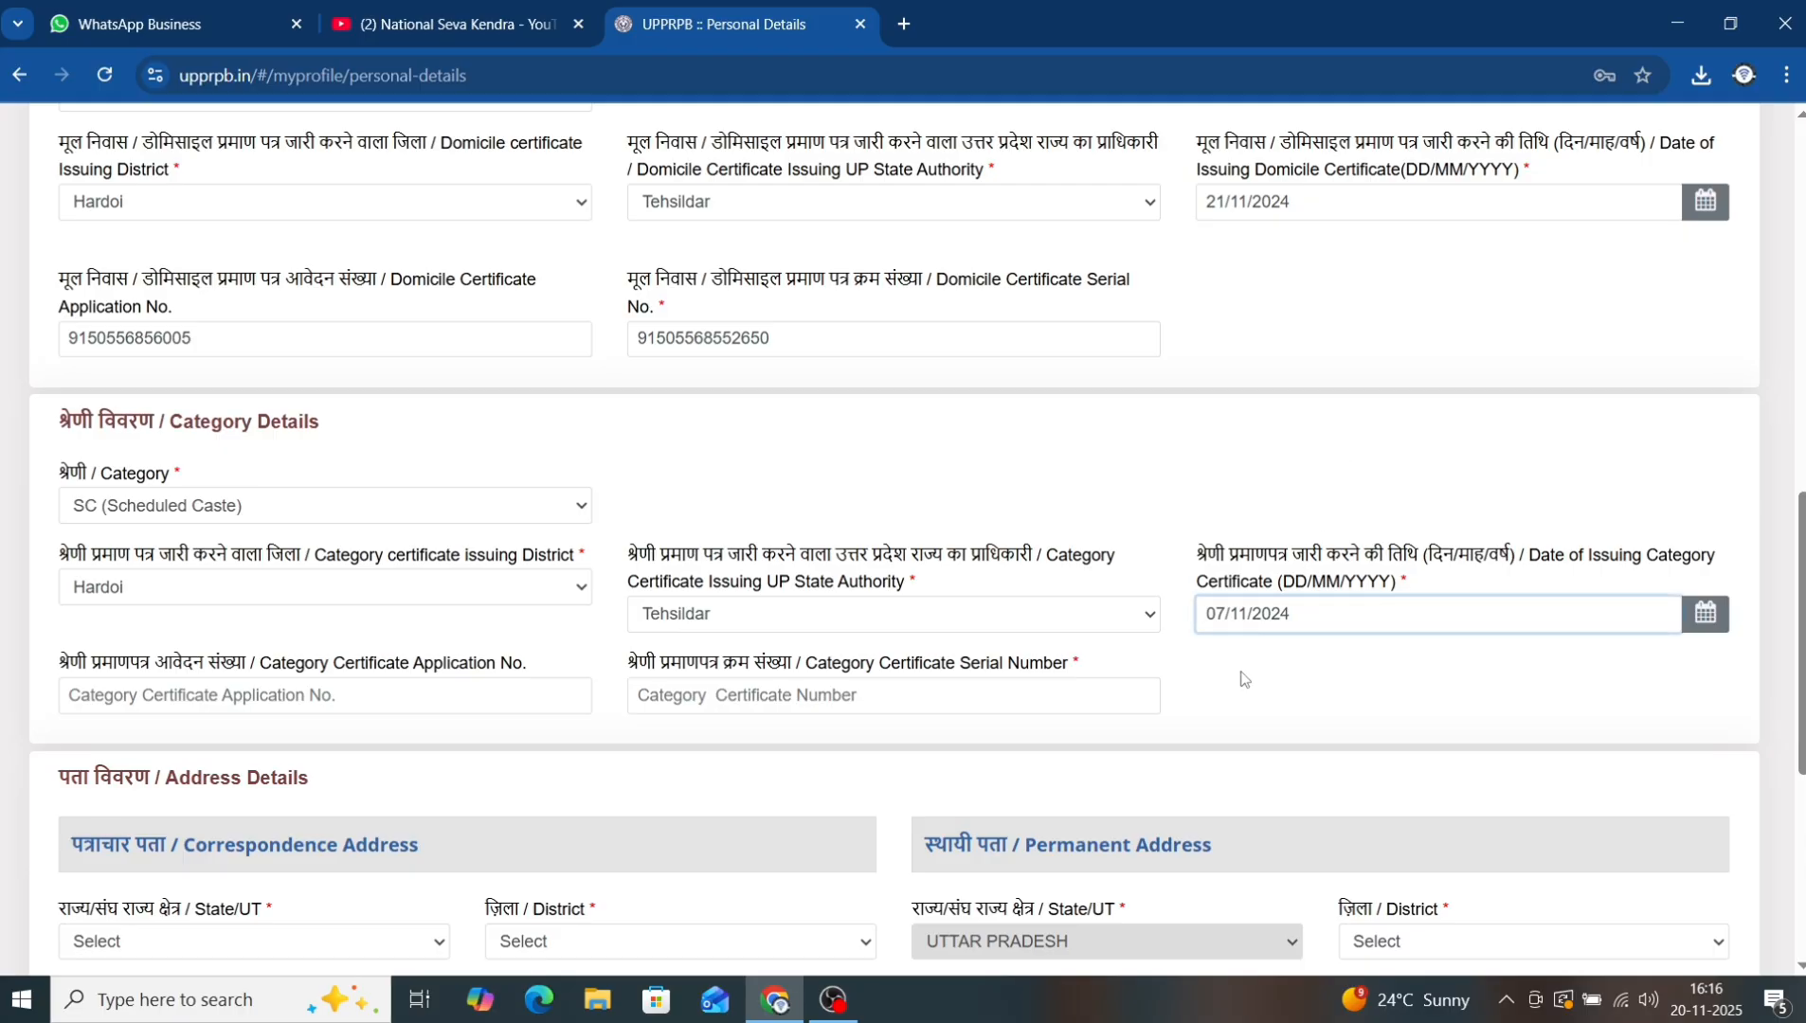
scroll(1244, 679, "down", 1)
Enter the category certificate's application number and serial number.
left_click(351, 581)
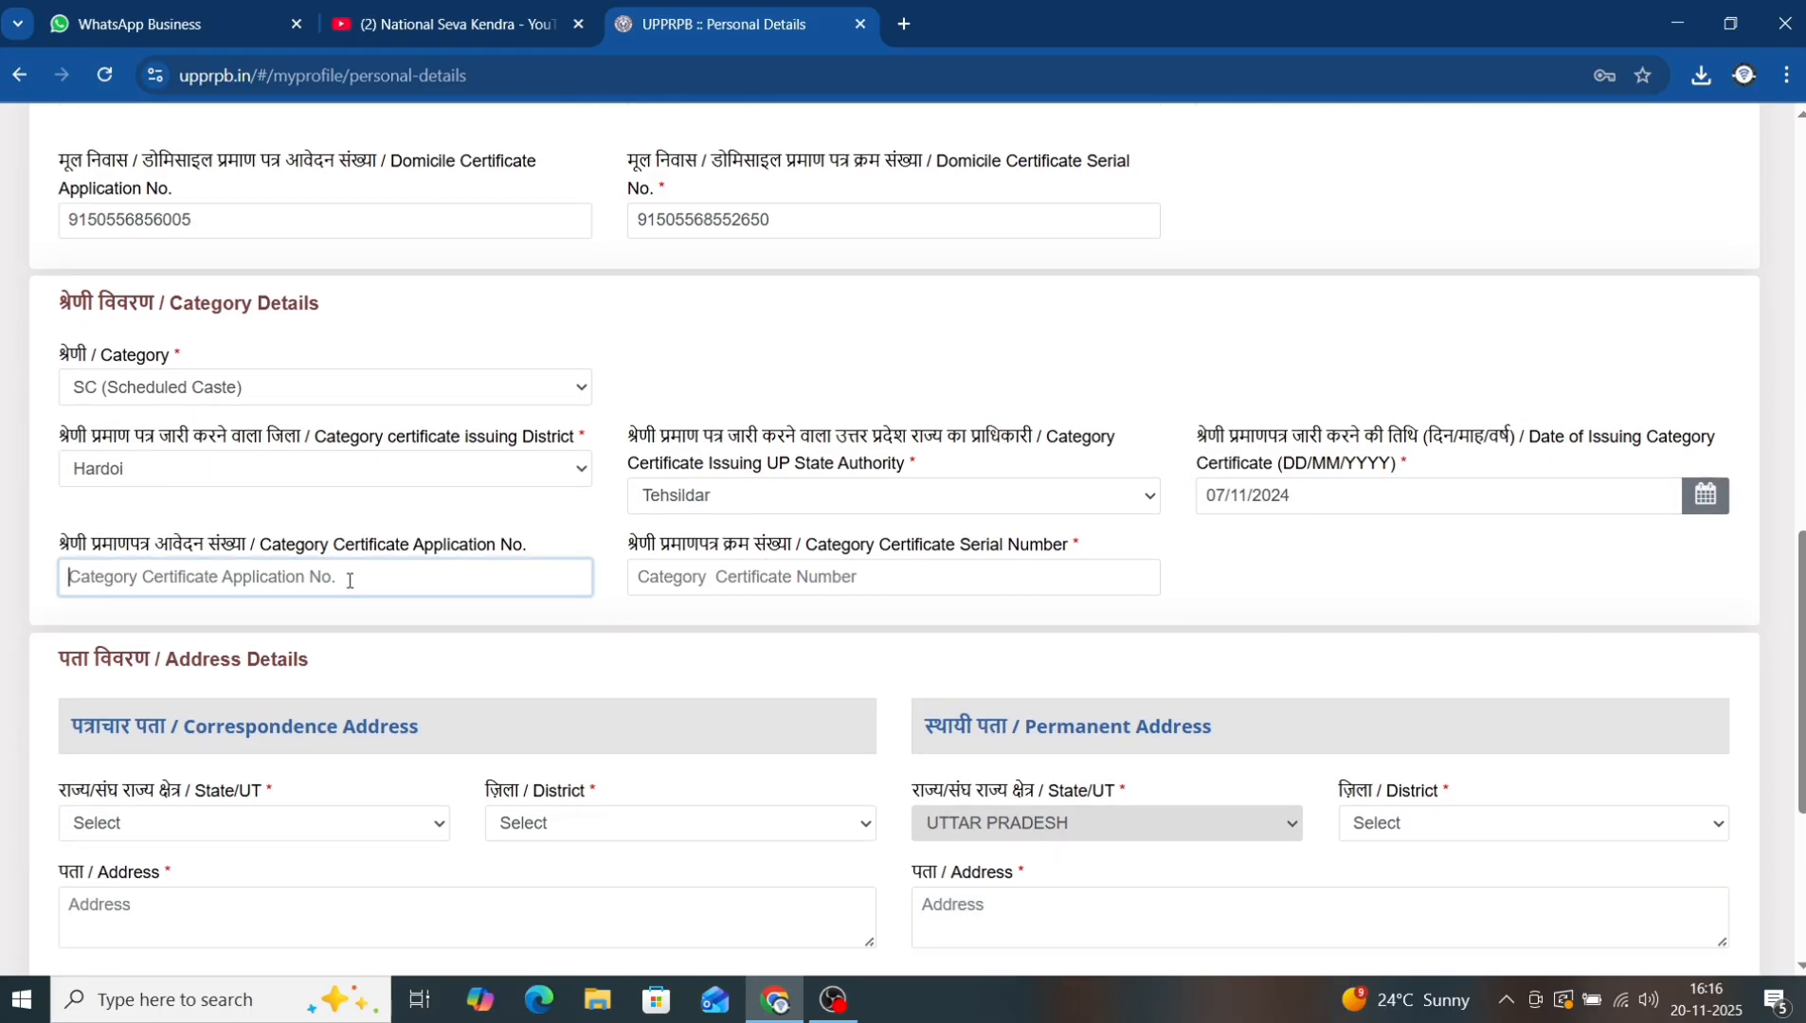
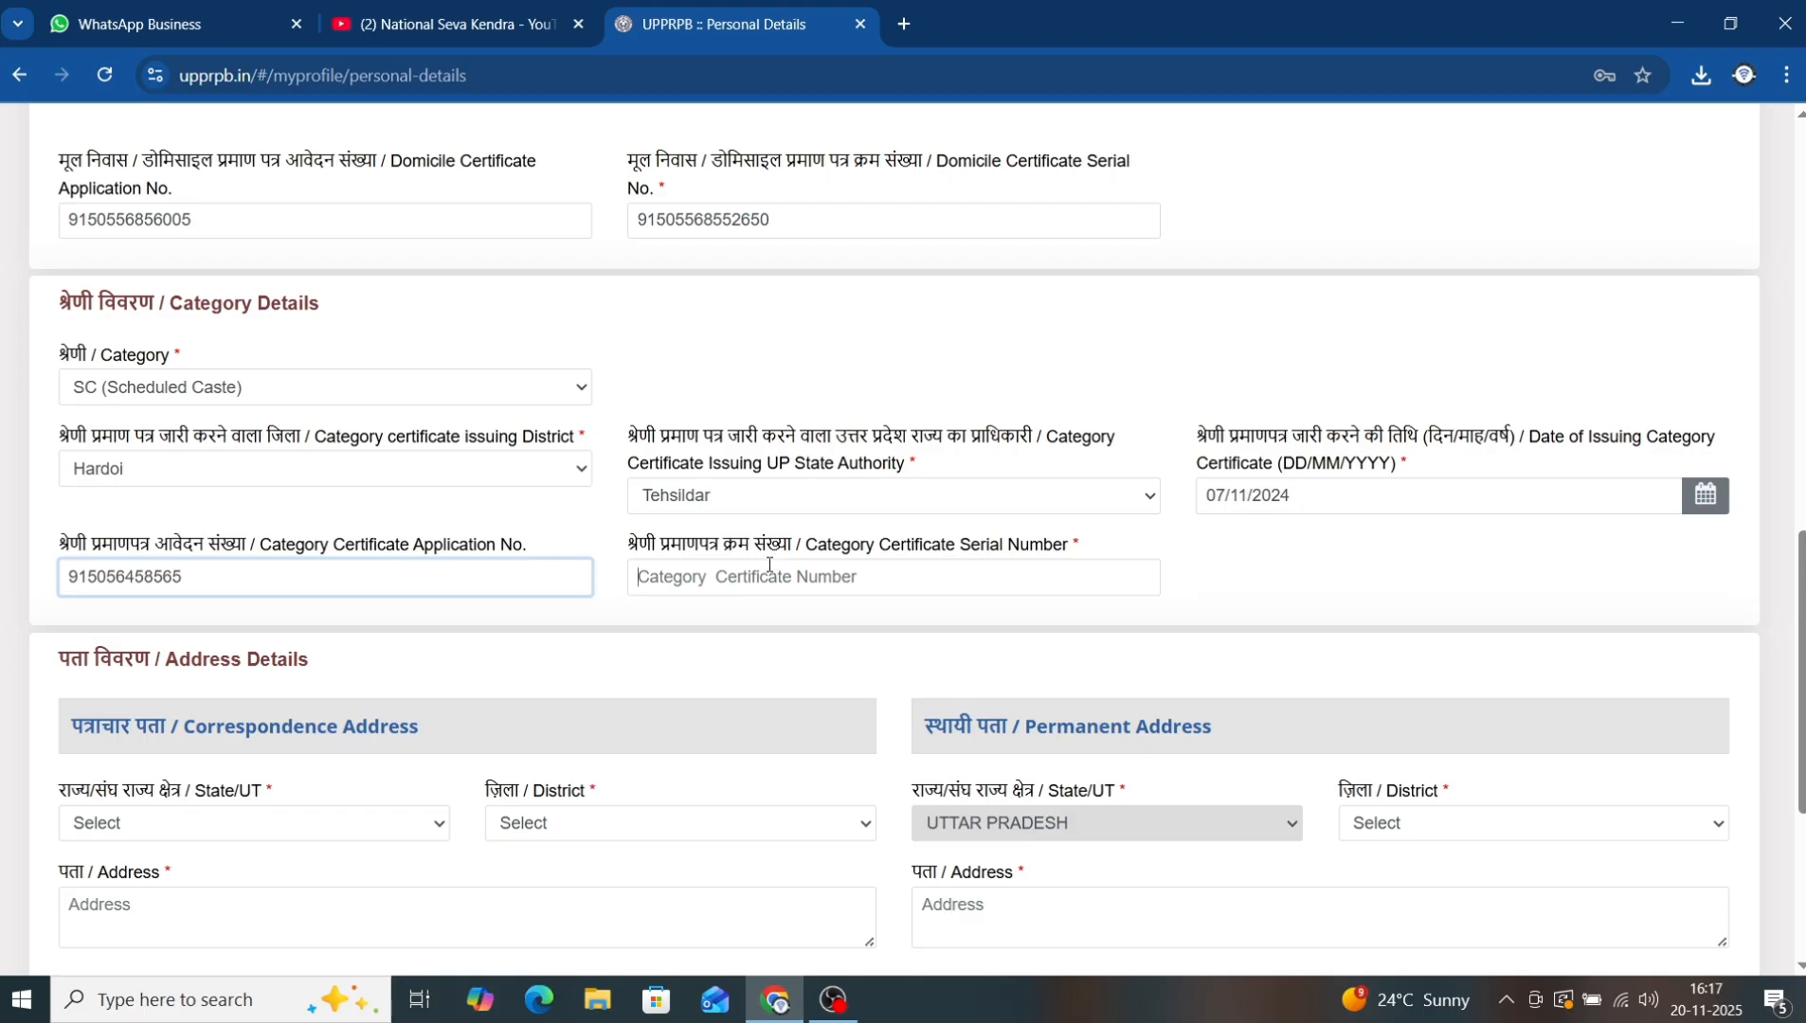
left_click(768, 565)
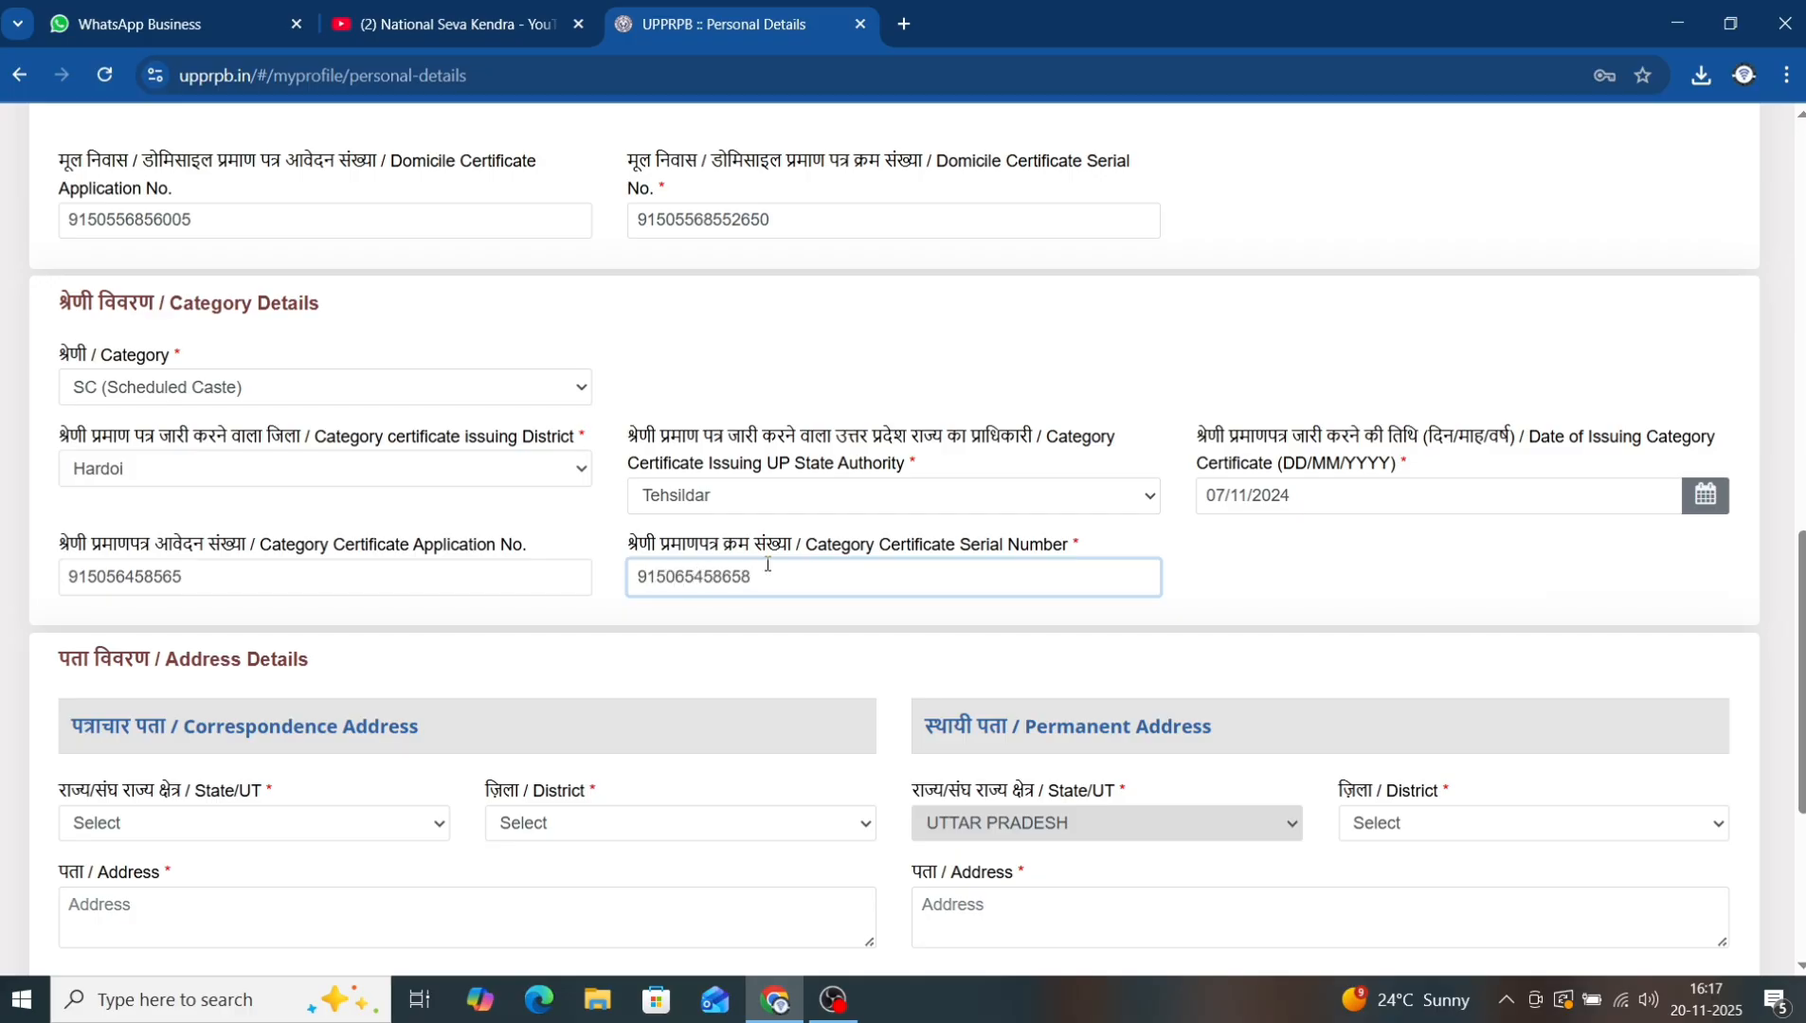
left_click(867, 633)
scroll(717, 611, "down", 1)
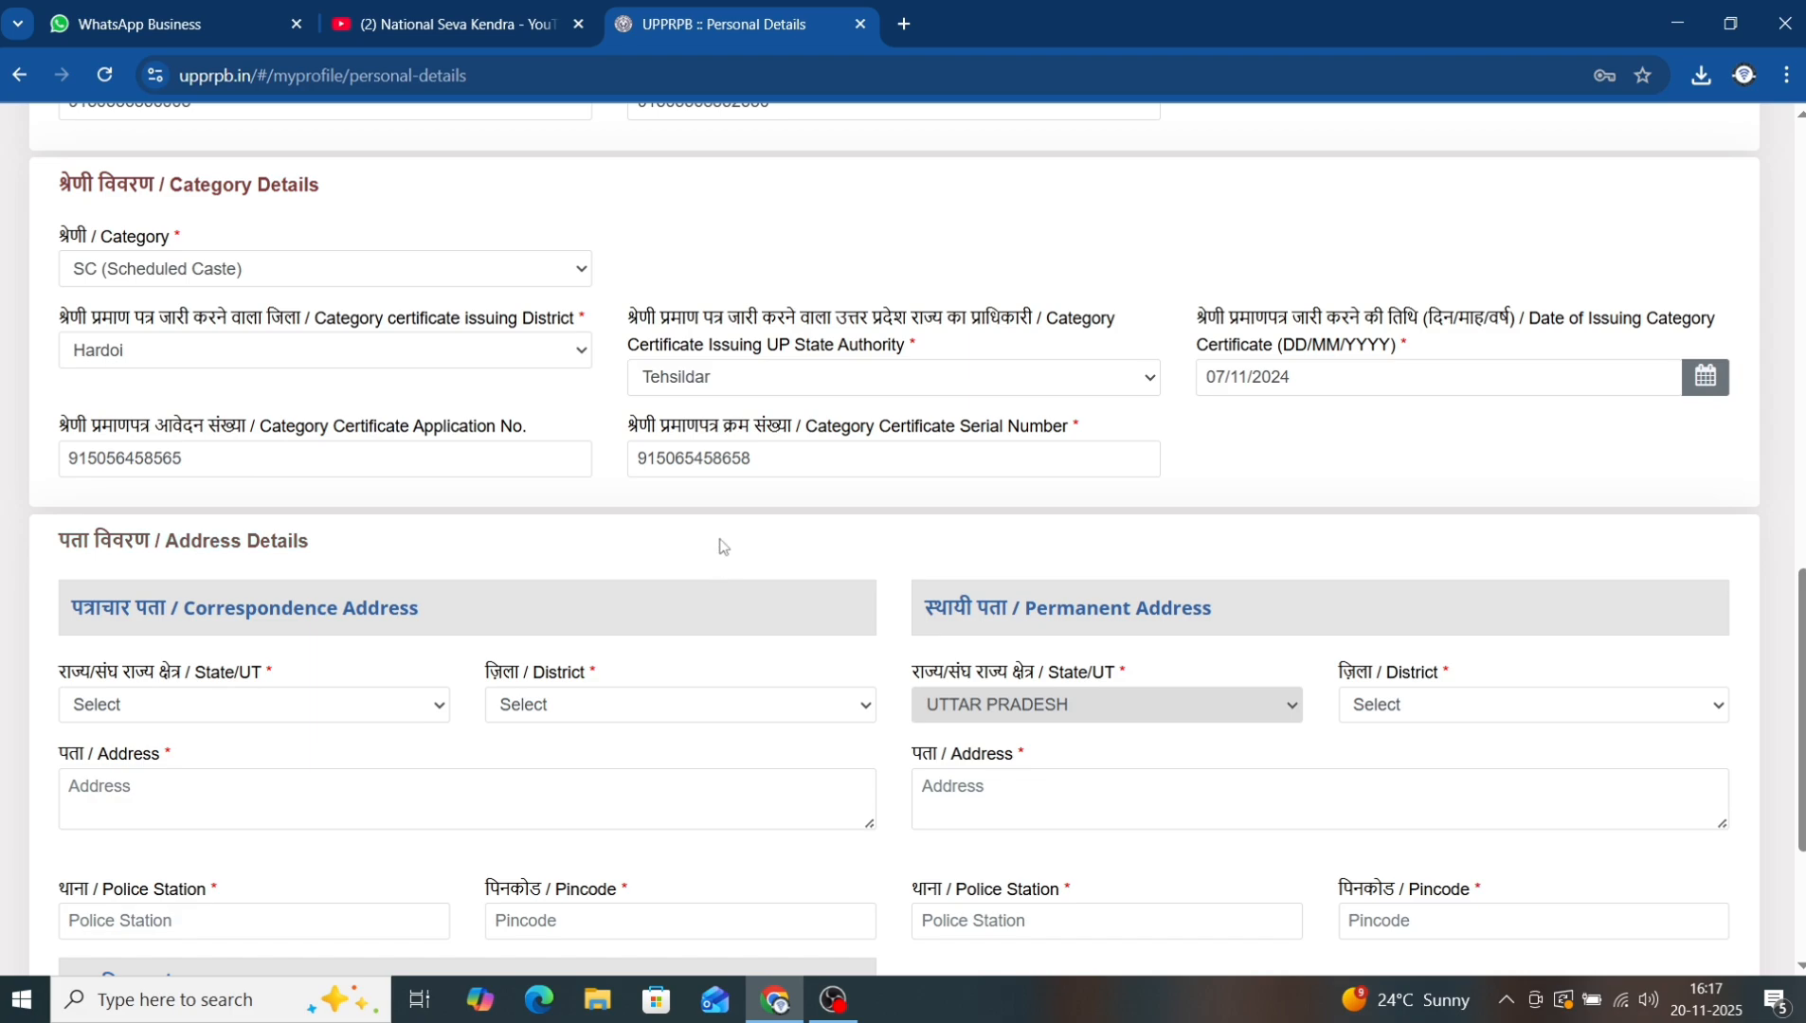
scroll(725, 530, "down", 1)
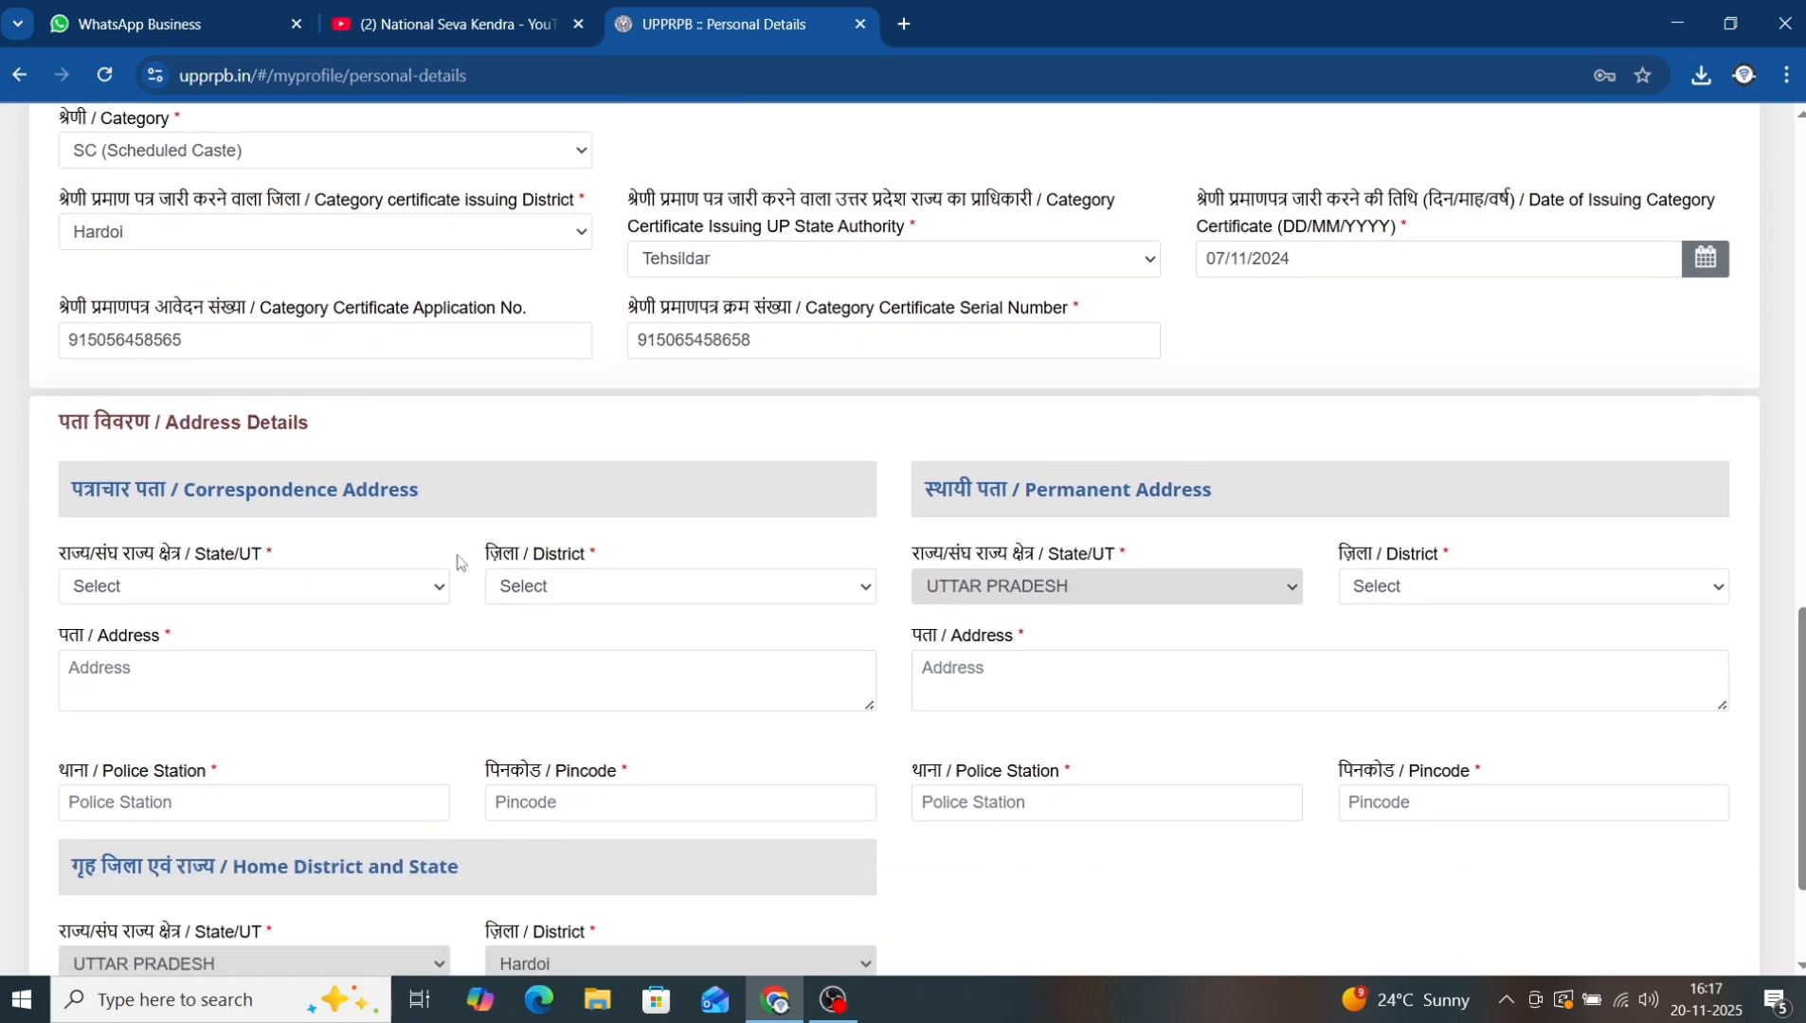
Set the correspondence address state to DELHI and district to South Delhi.
left_click(360, 588)
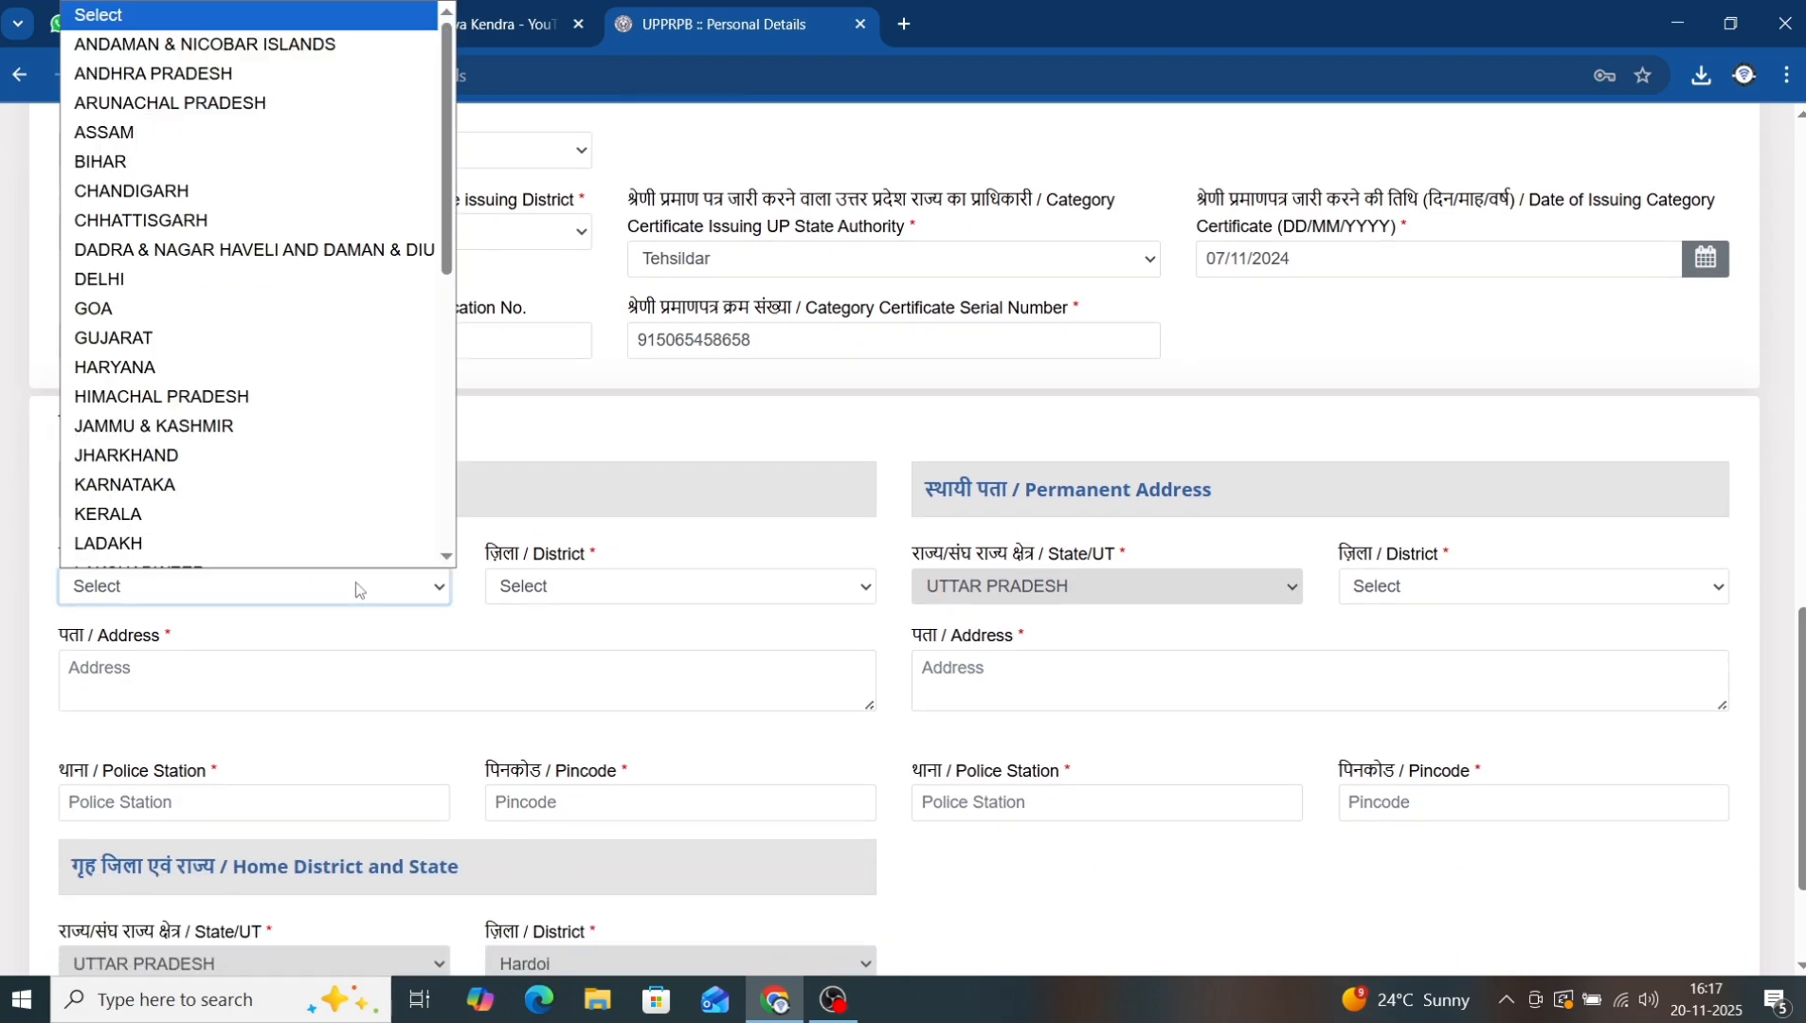
left_click(693, 464)
left_click(292, 584)
type("de")
key("Return")
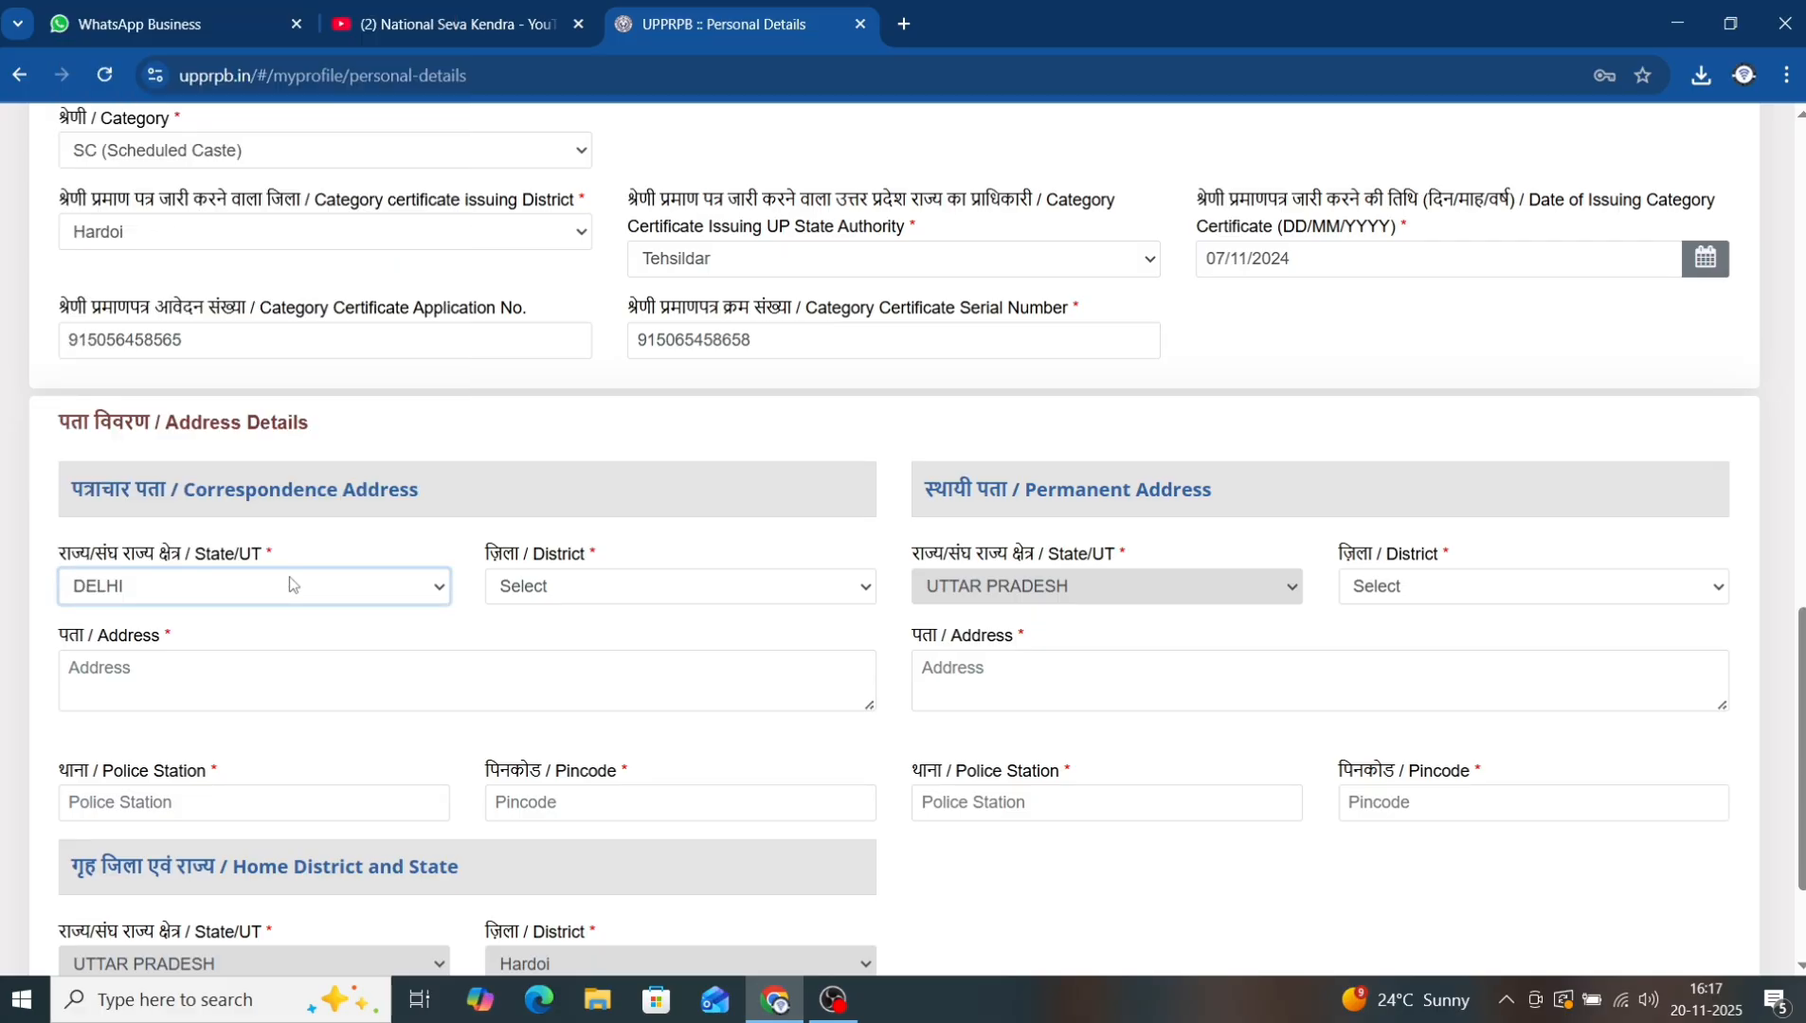
scroll(306, 568, "down", 2)
left_click(602, 388)
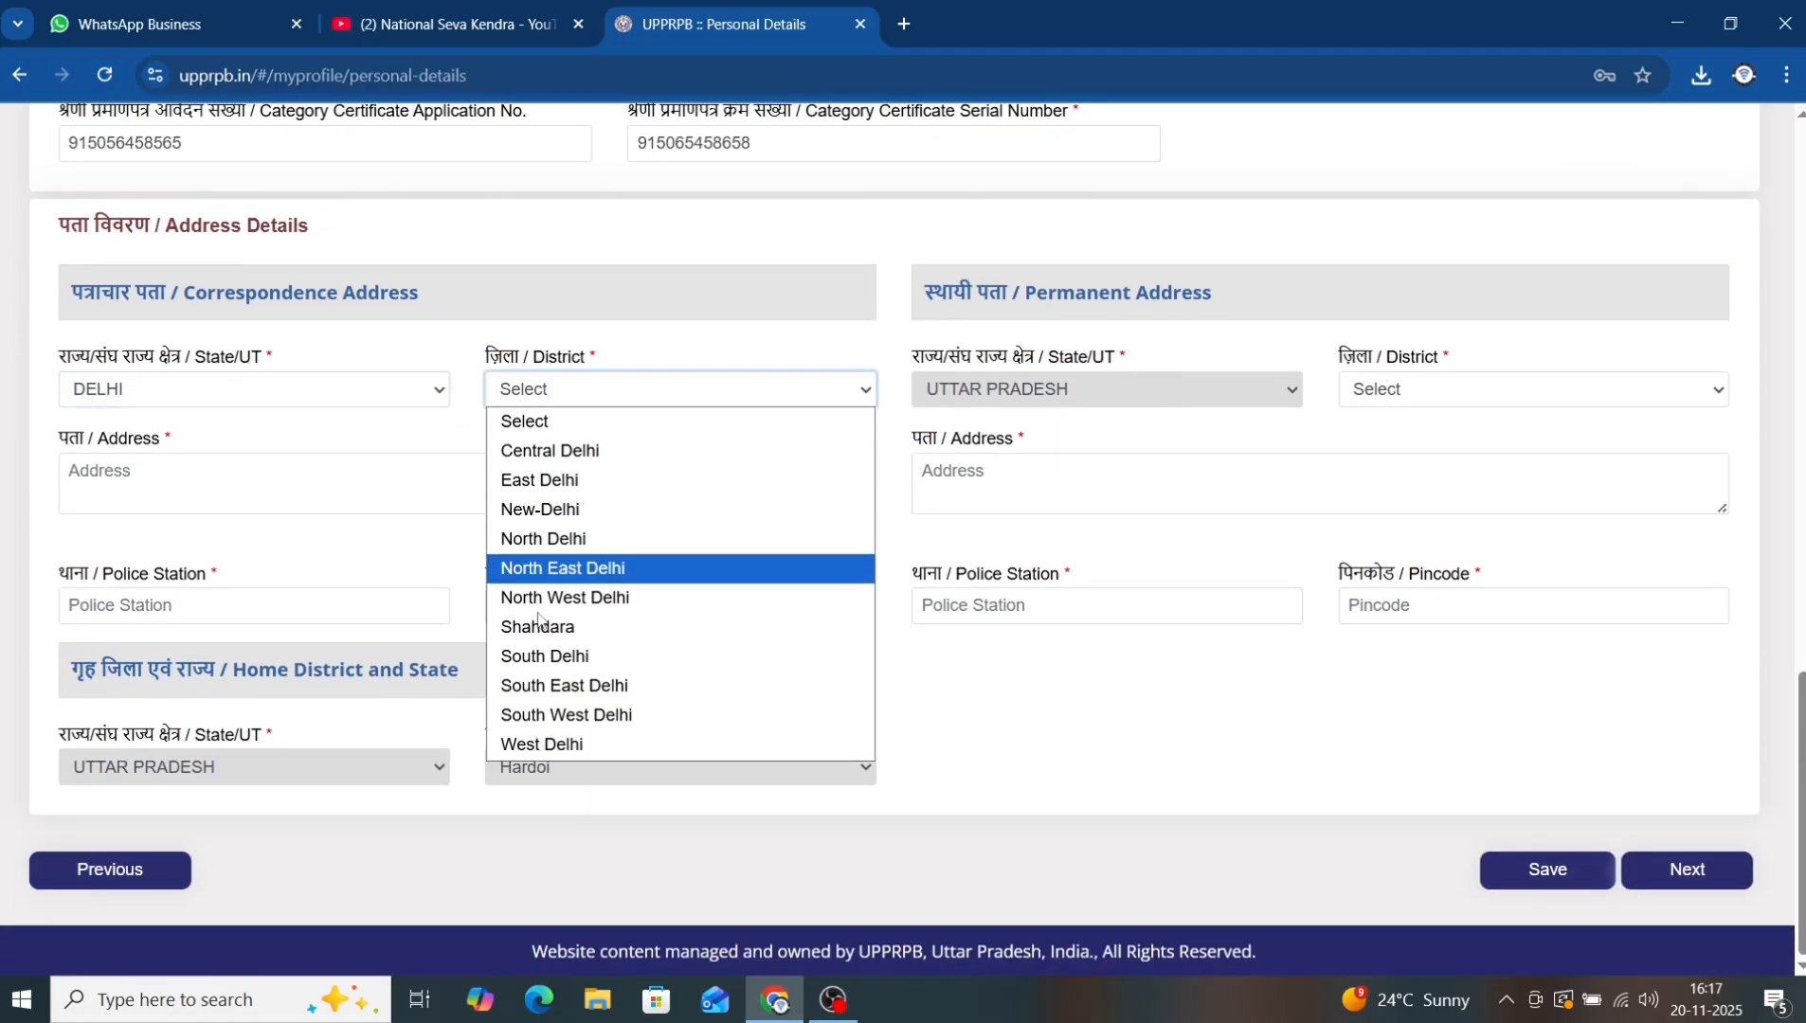
left_click(542, 660)
Fill in the correspondence street address, police station and pincode.
left_click(103, 470)
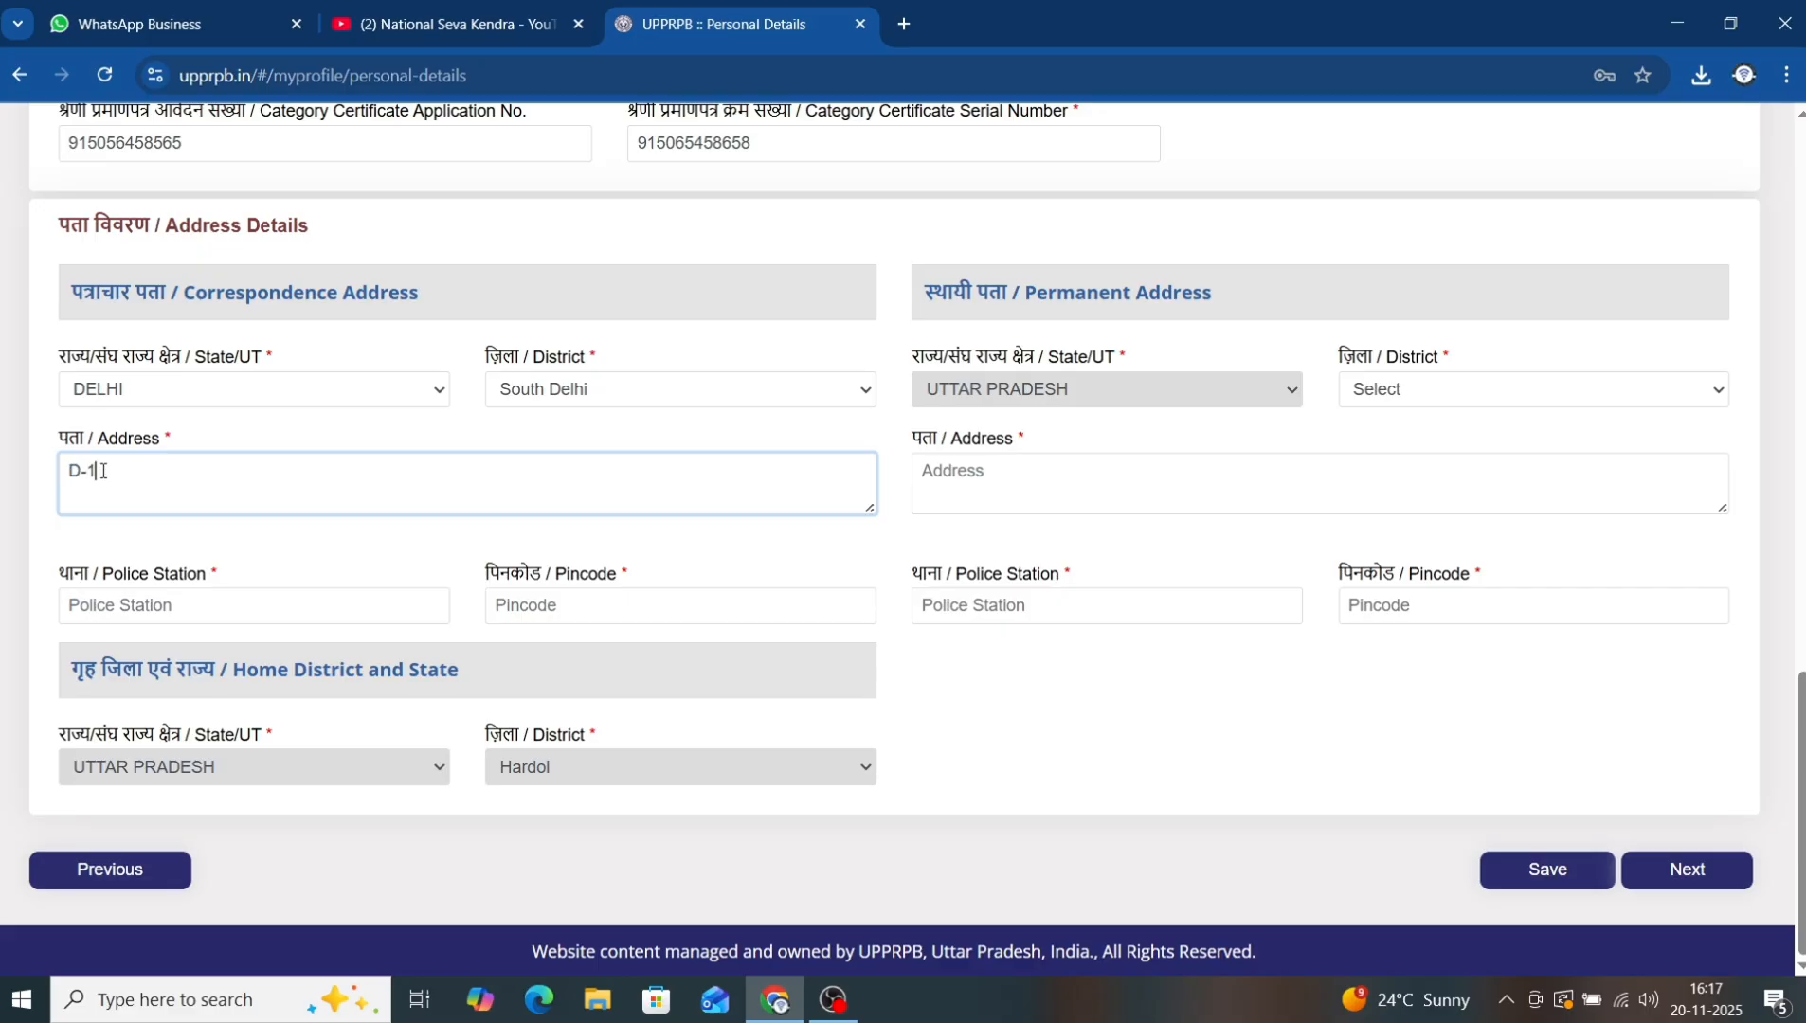
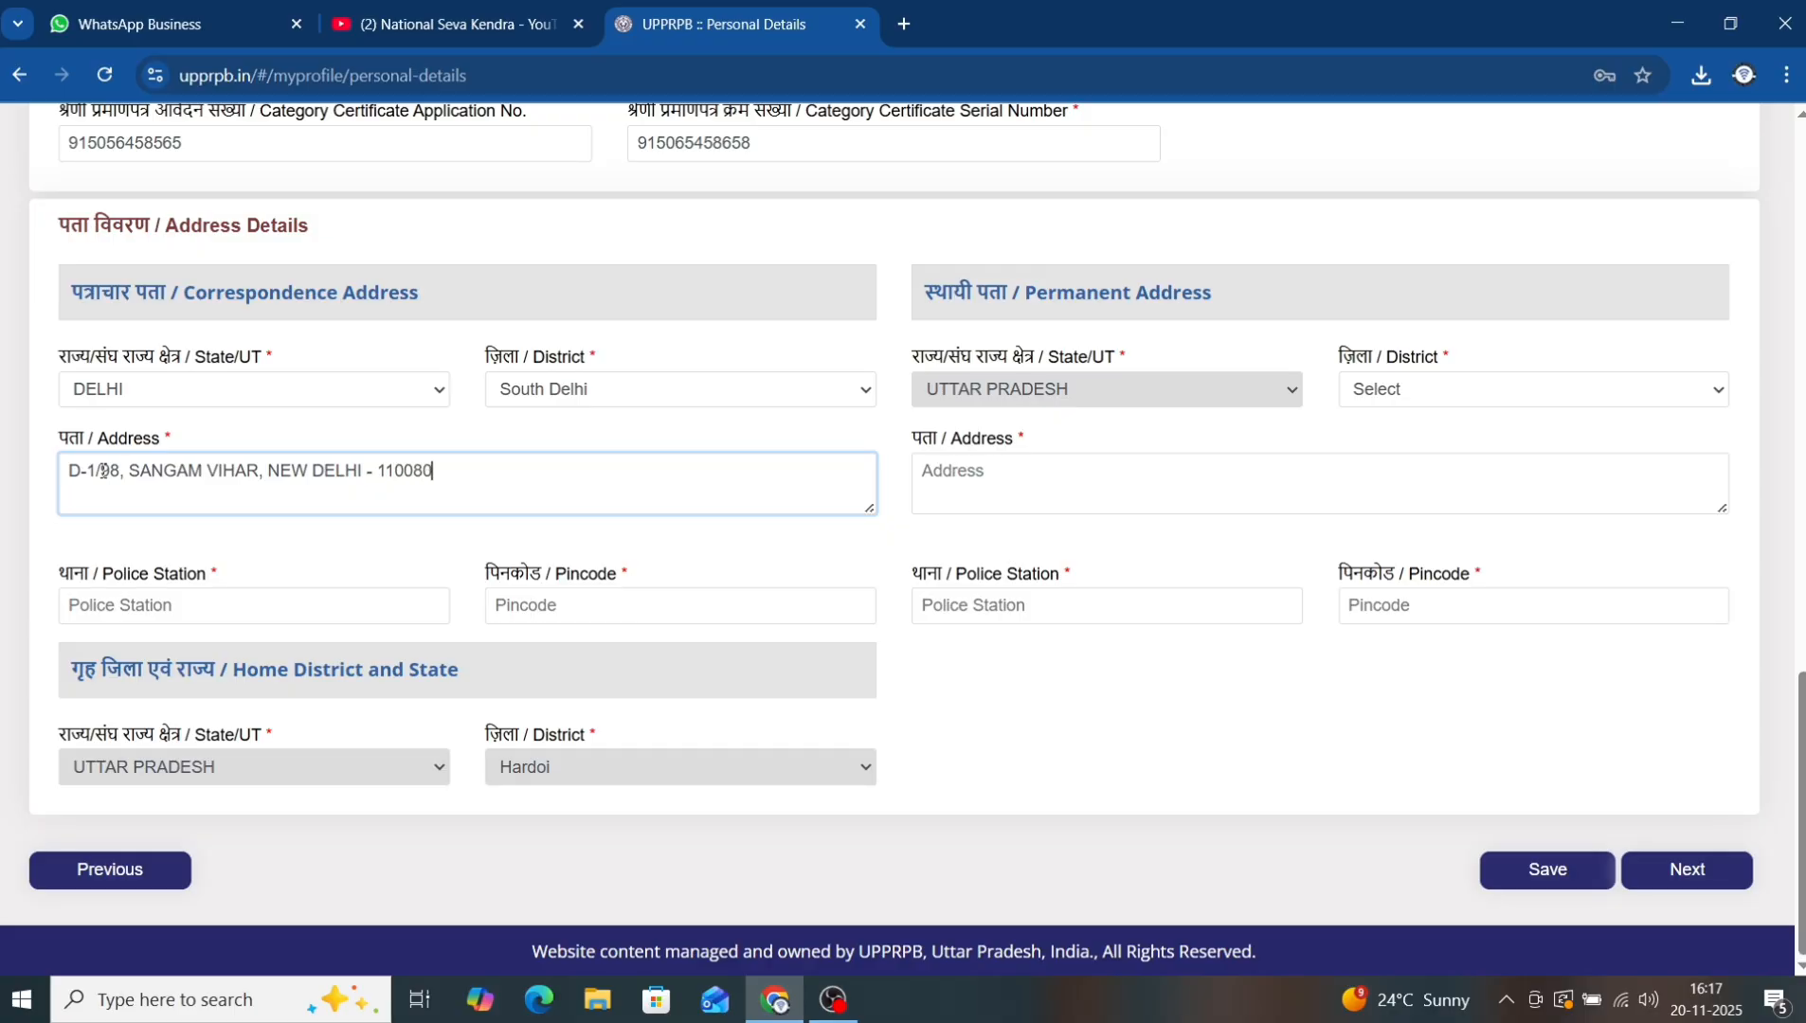
left_click(106, 612)
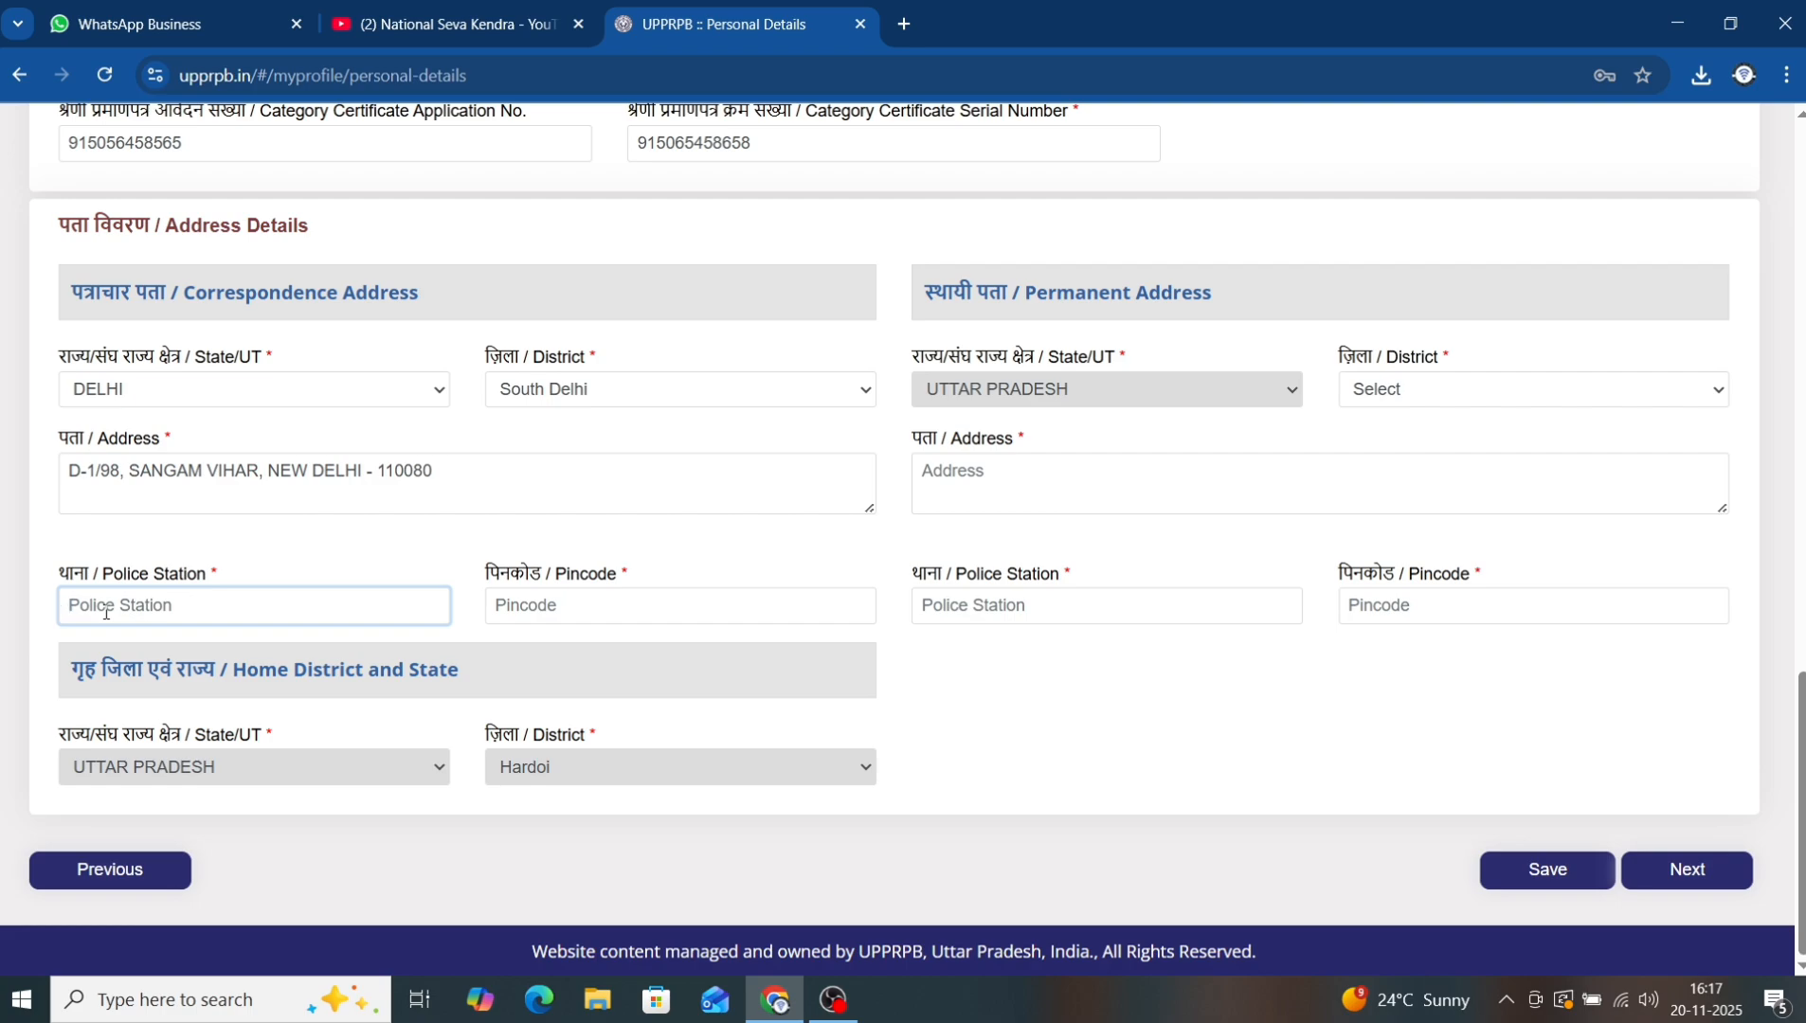
type("SANGAM VIHAR")
left_click(605, 605)
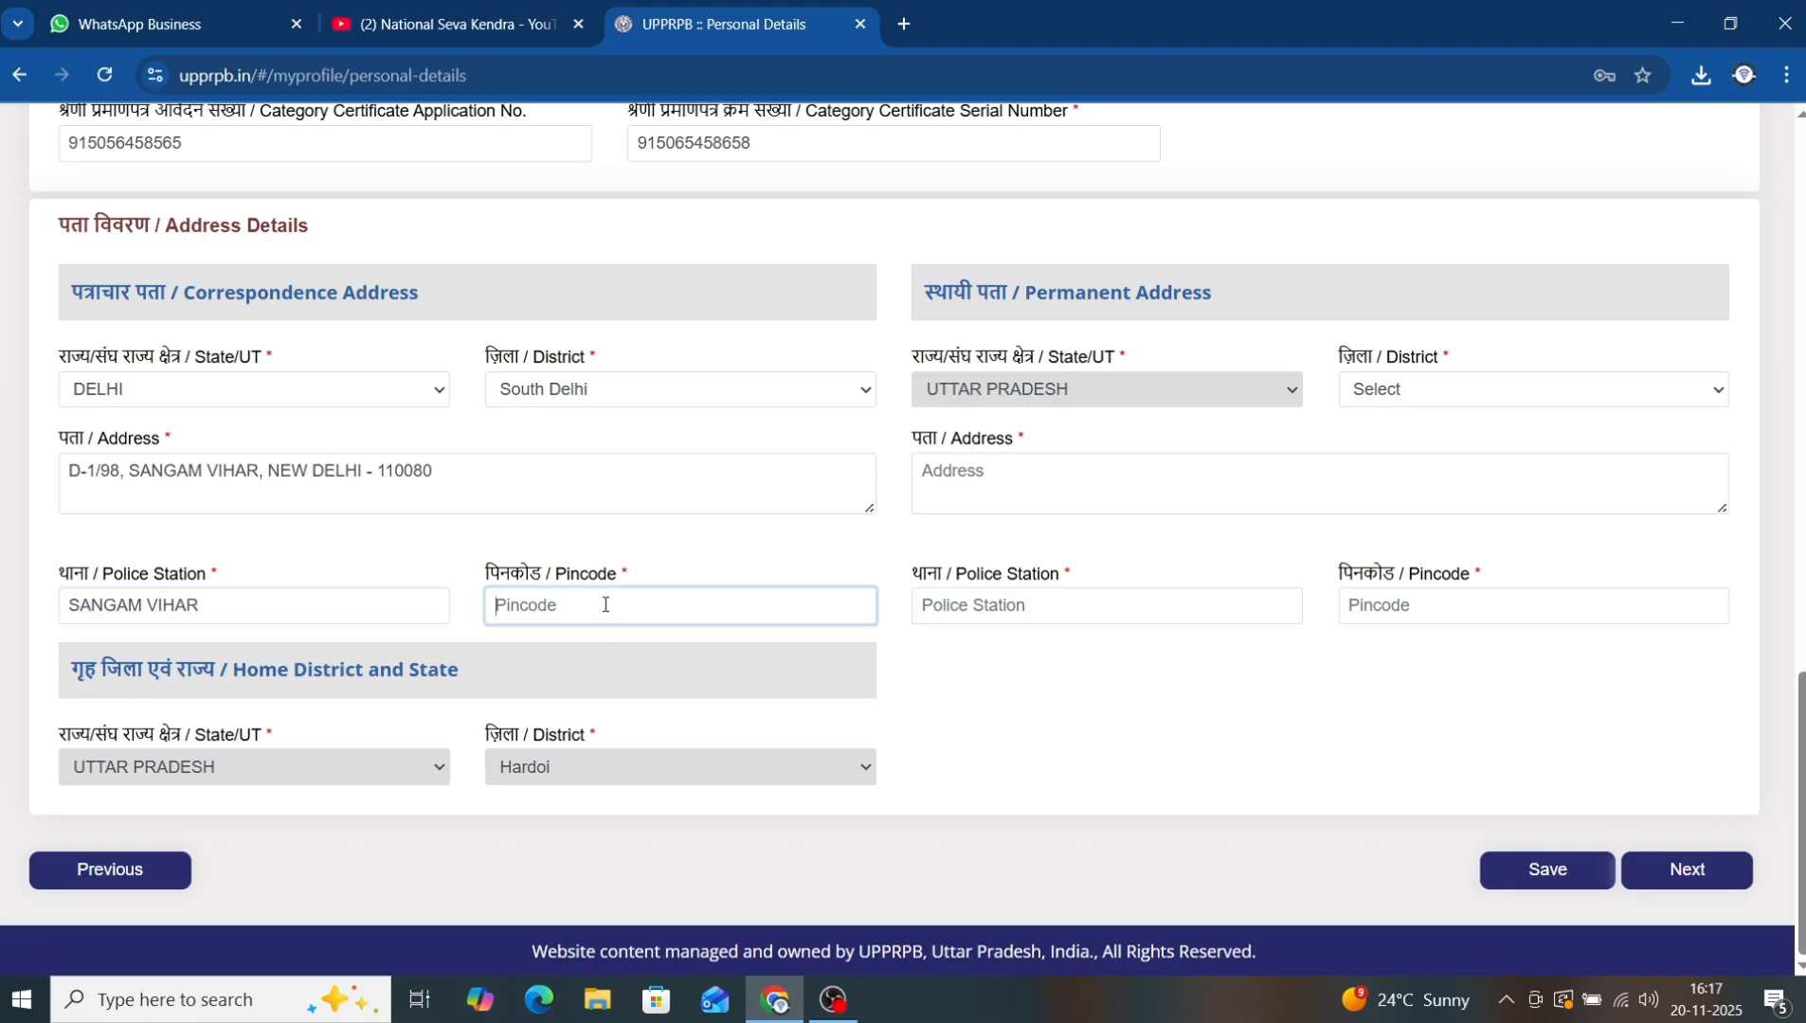
type("110080")
left_click_drag(313, 347, 386, 434)
left_click(372, 545)
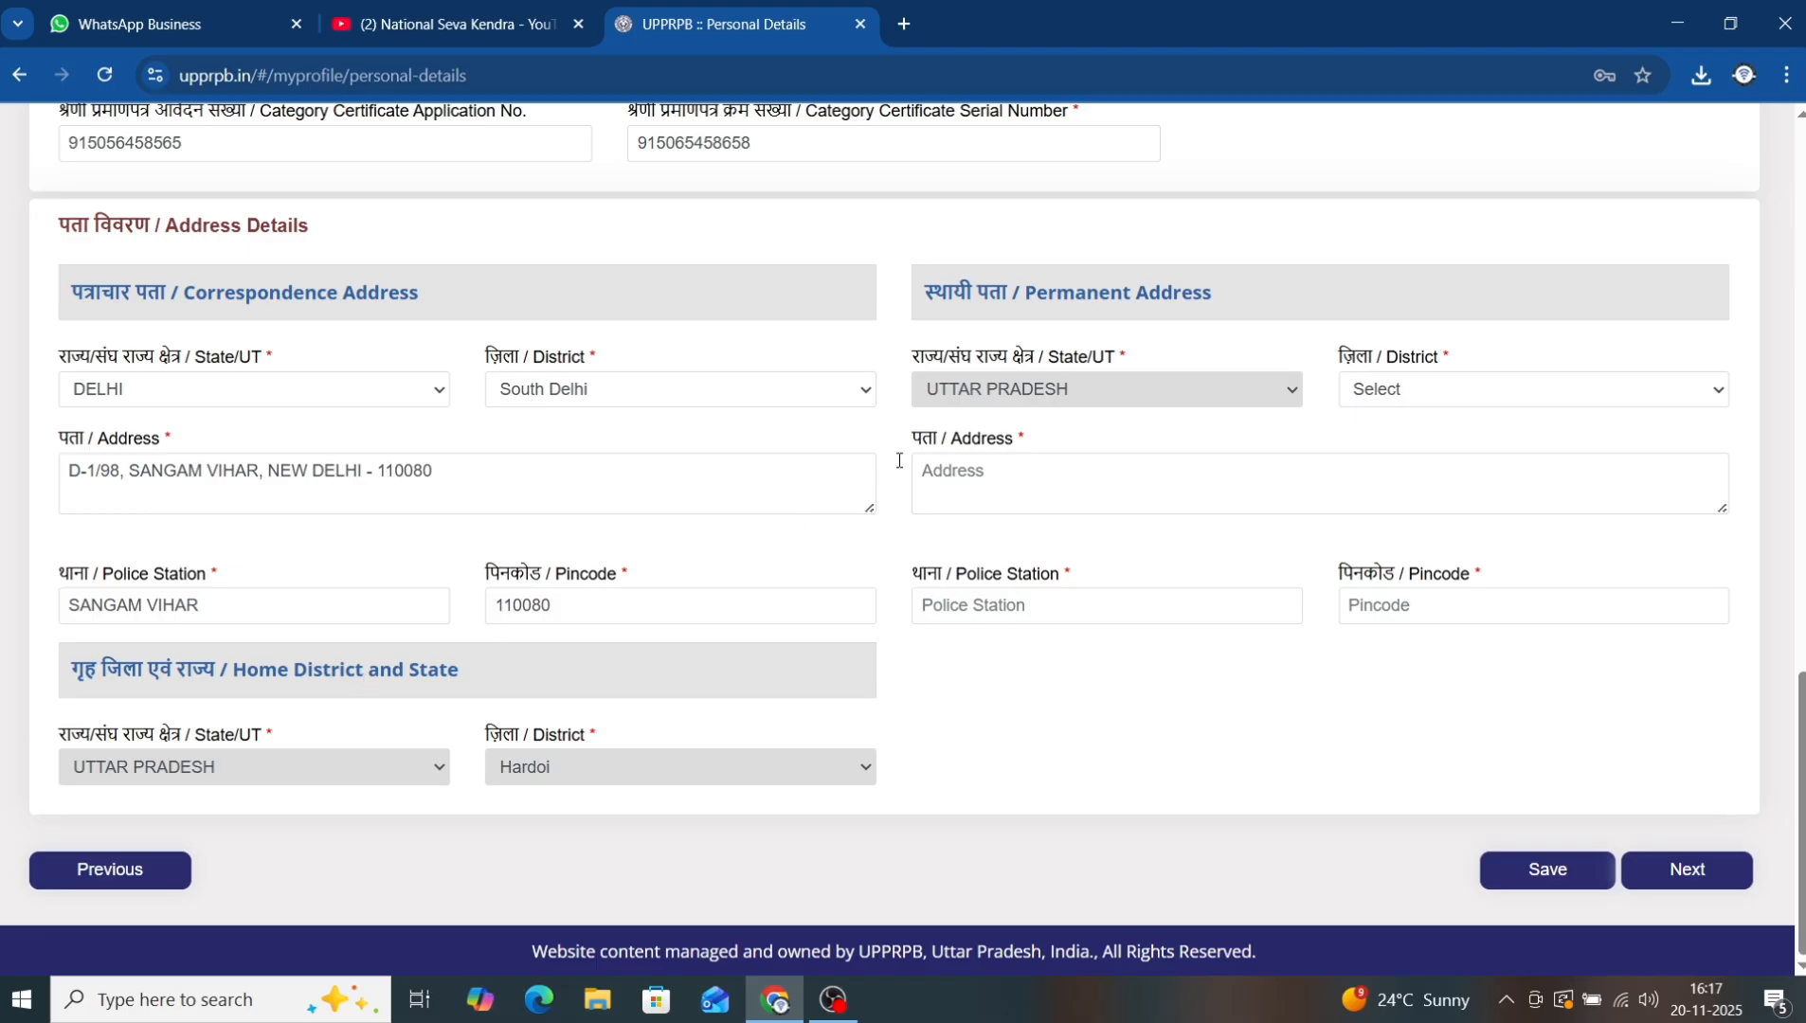
Choose Hardoi as the permanent address district and start typing the village and post office.
left_click(1470, 398)
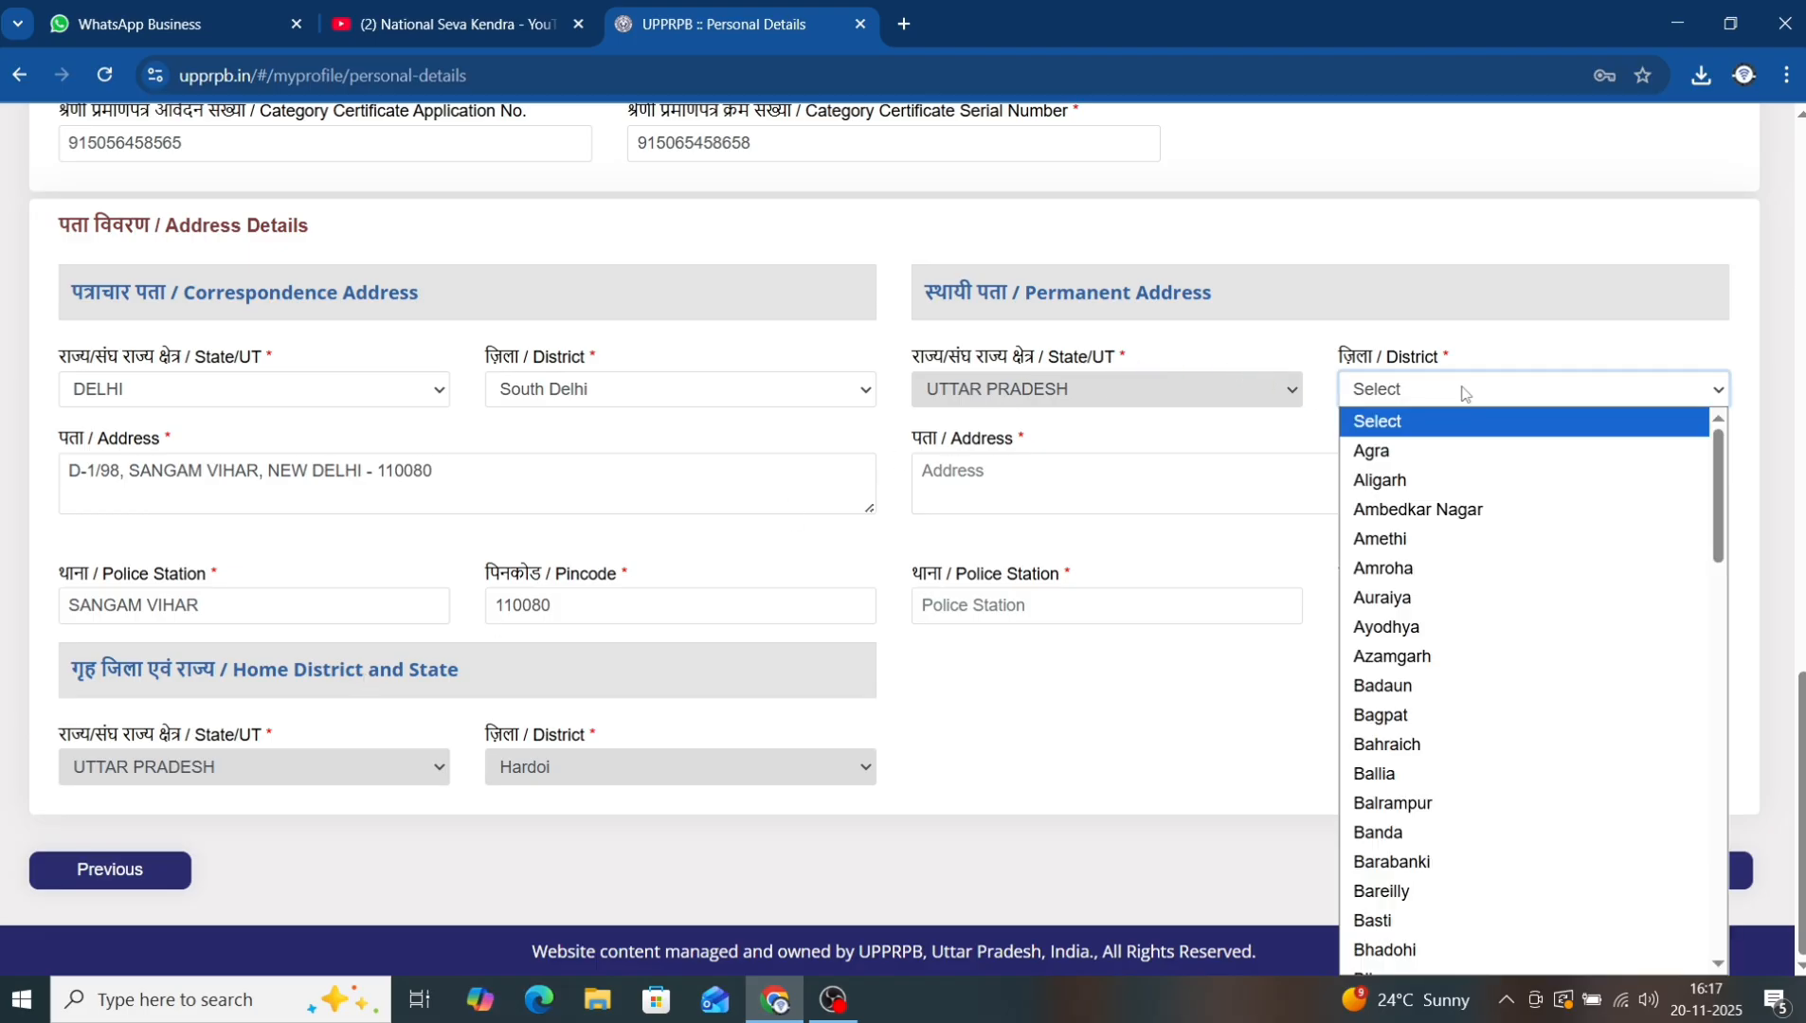
type("har")
key("Return")
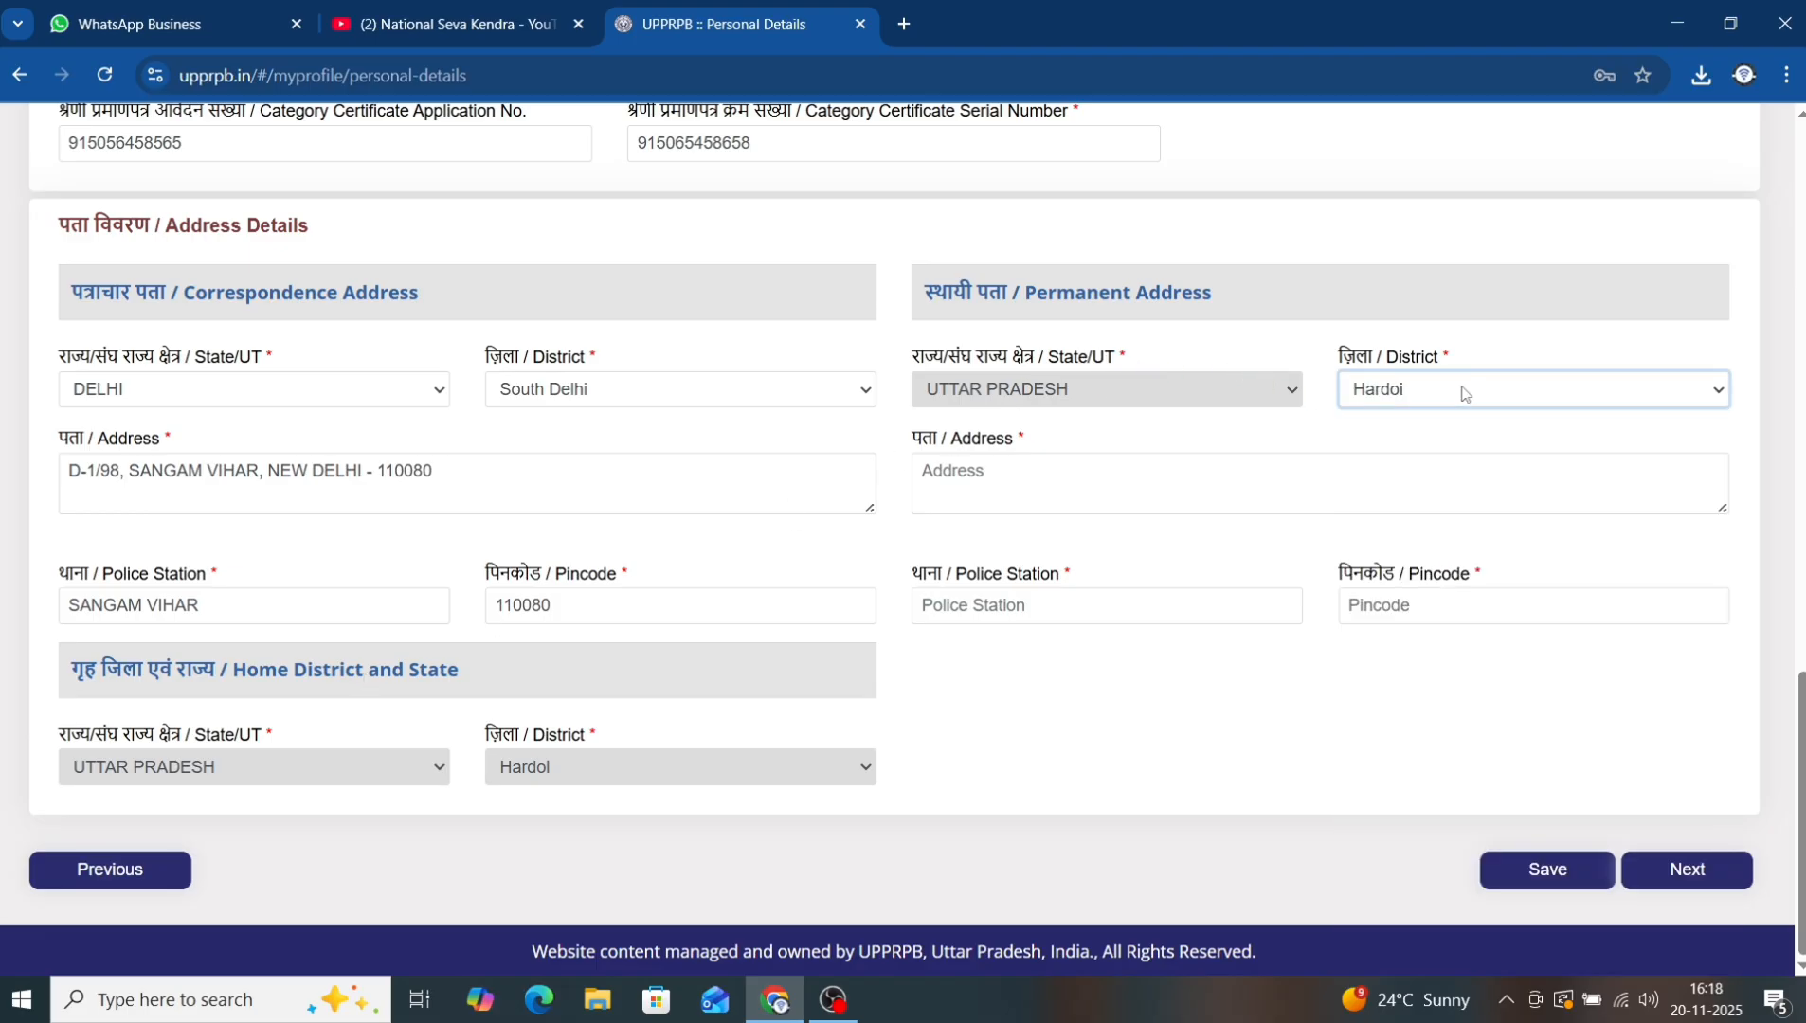
left_click(1063, 492)
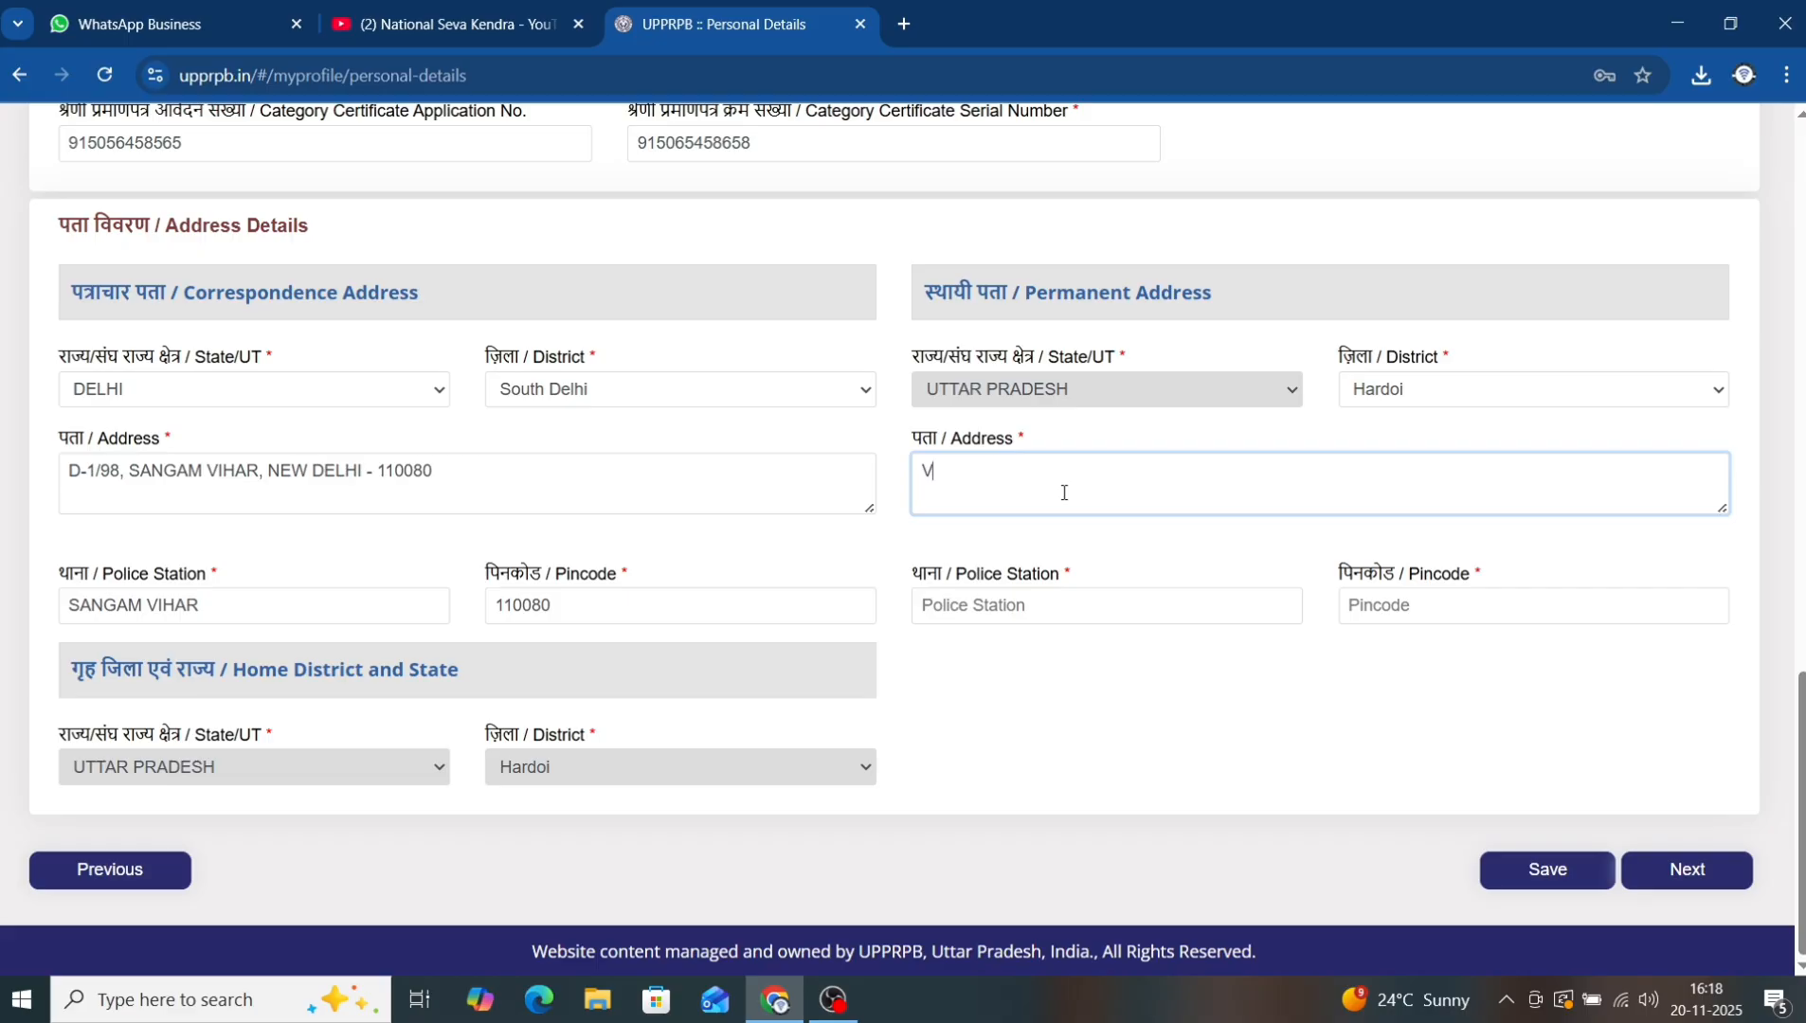
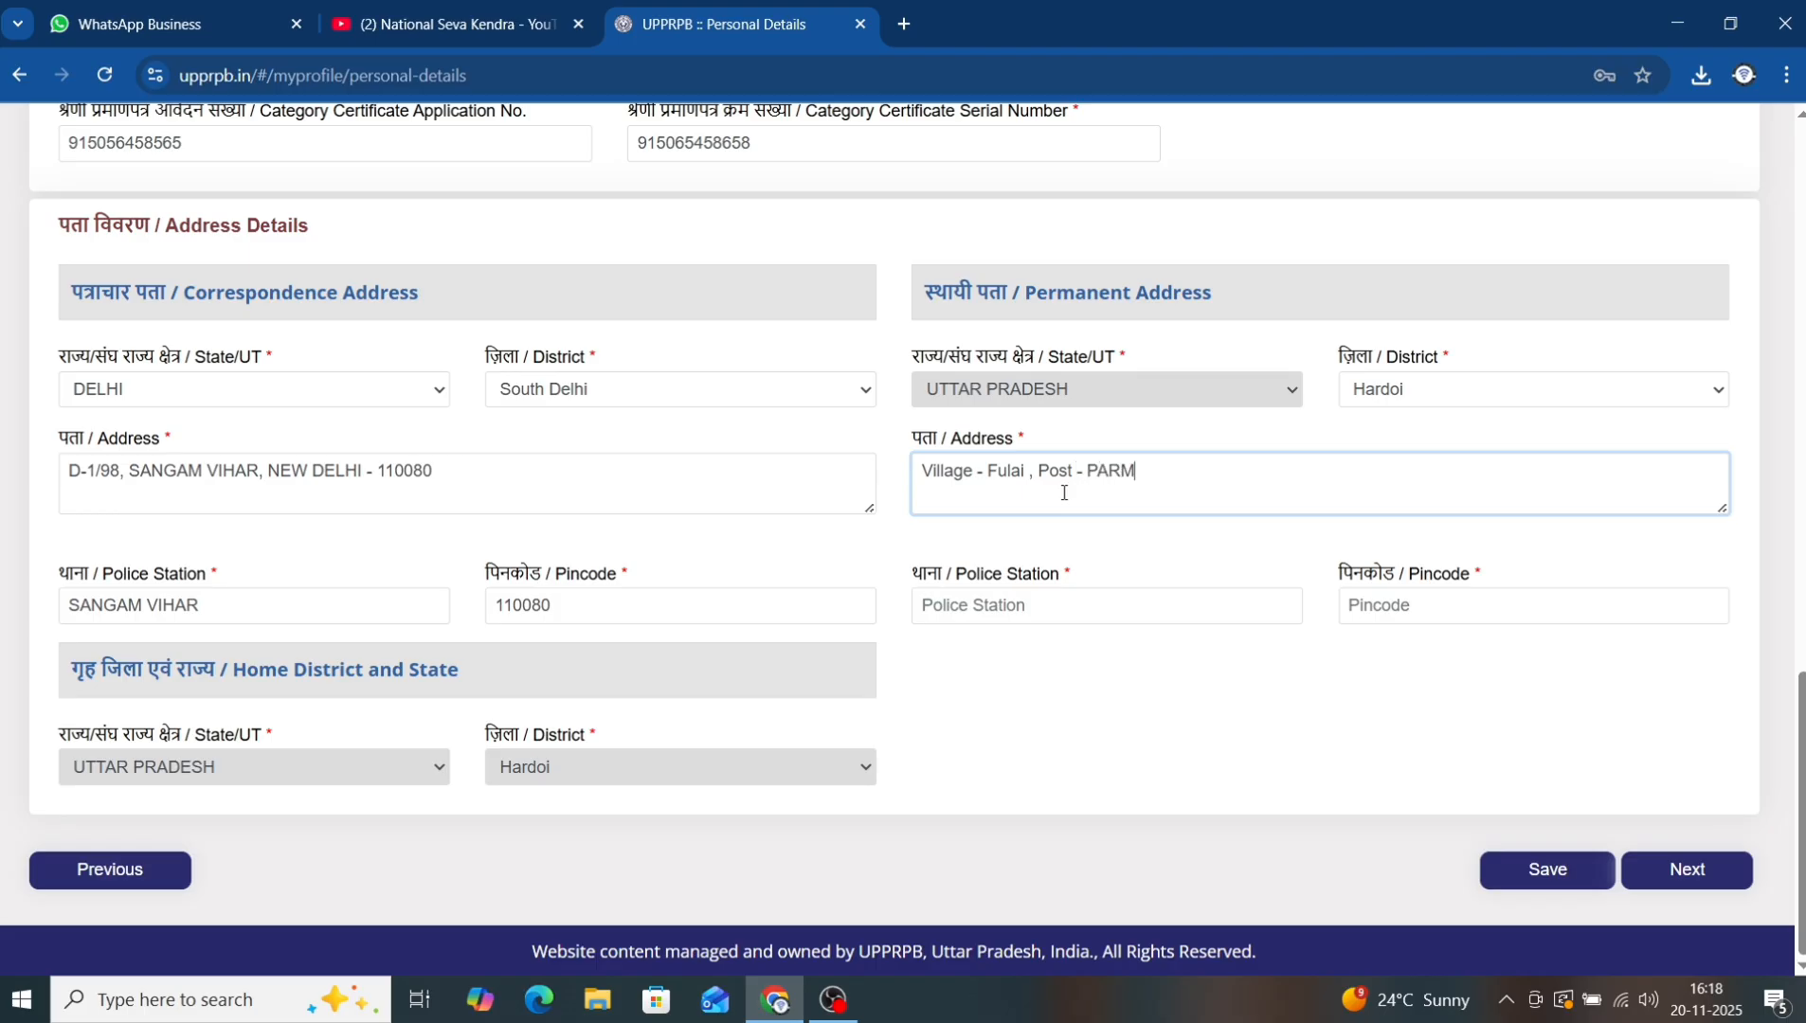
Complete the permanent street address with tehsil, district Hardoi, Uttar Pradesh and pincode.
key("BackSpace")
key("BackSpace")
key("BackSpace")
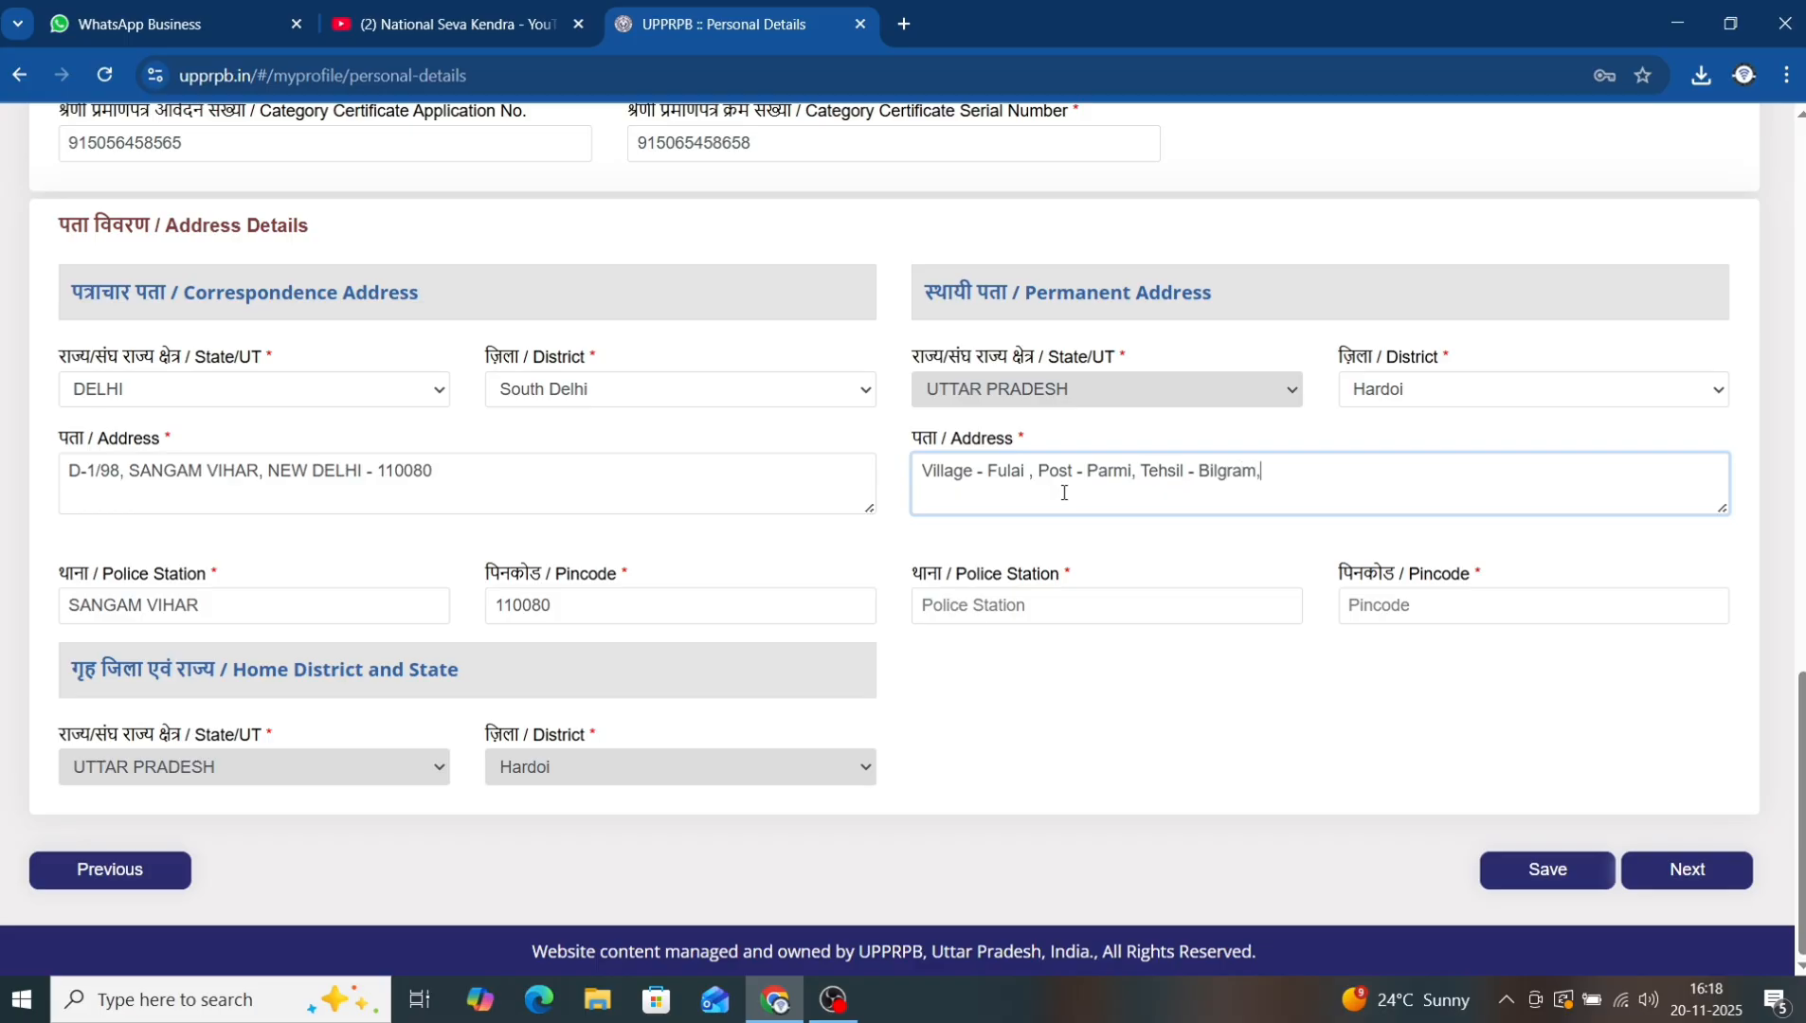
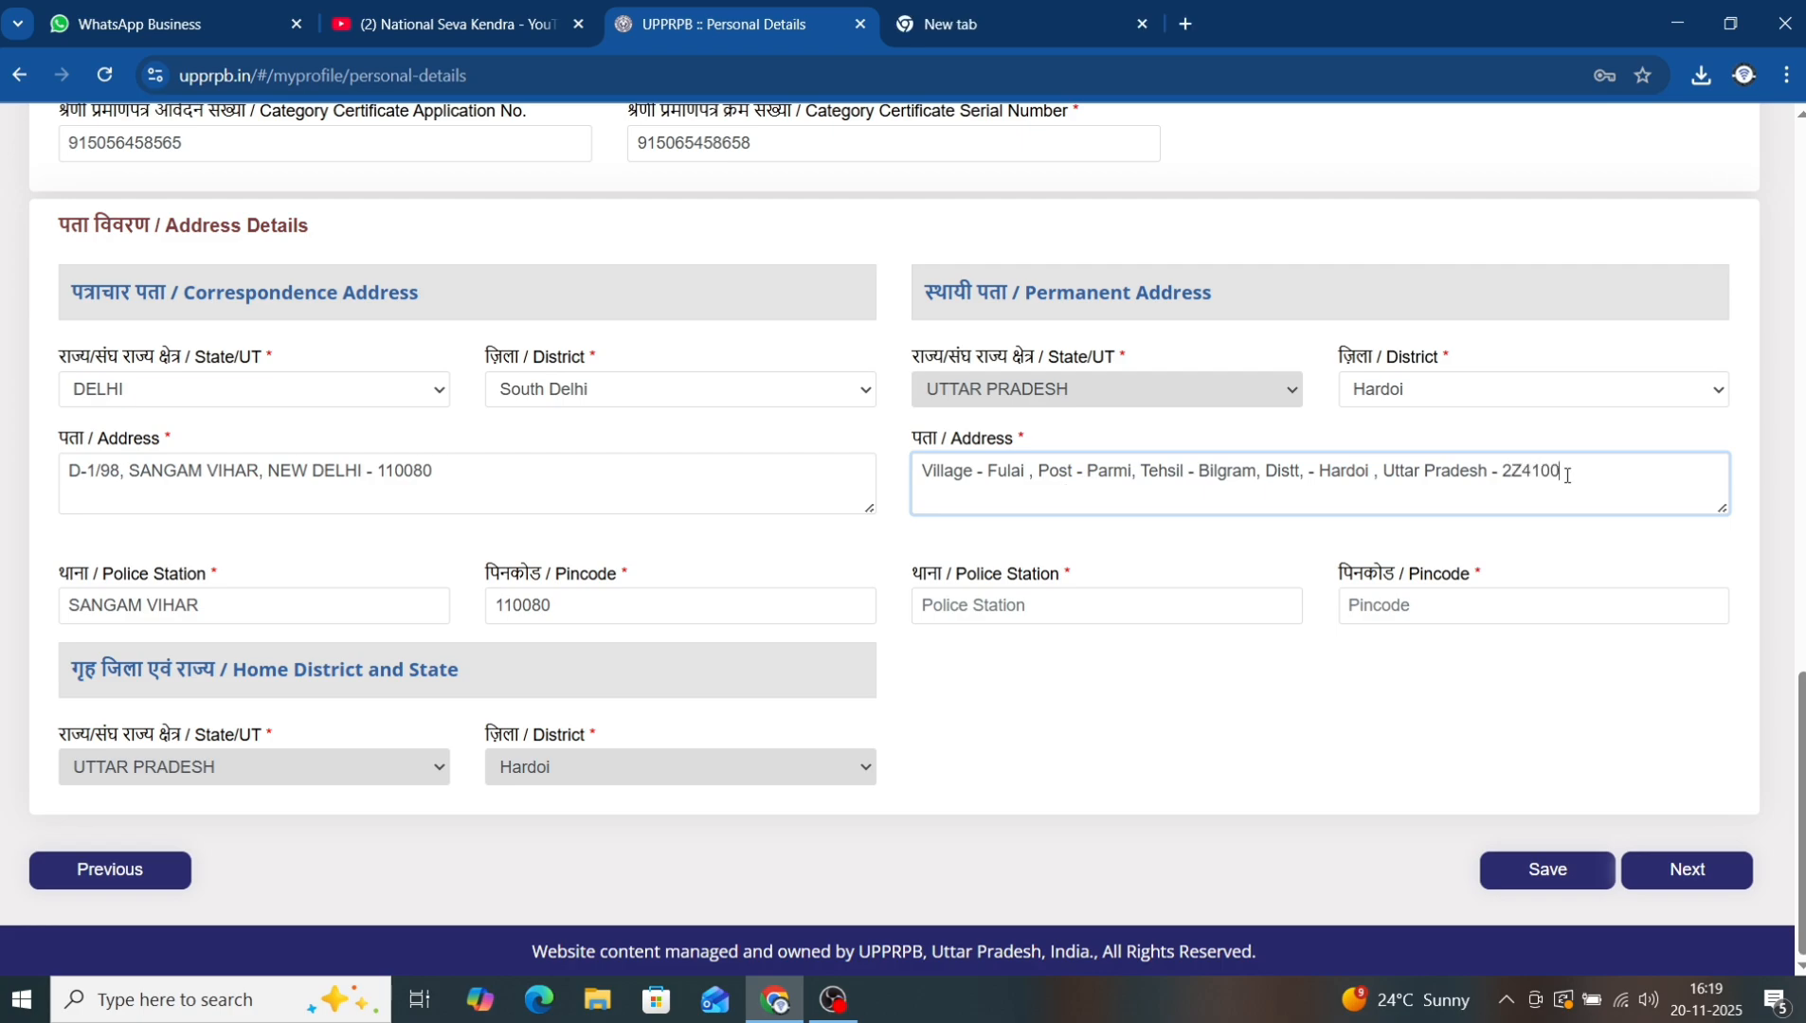
Enter the permanent address police station and pincode.
left_click(1037, 608)
type("MALL")
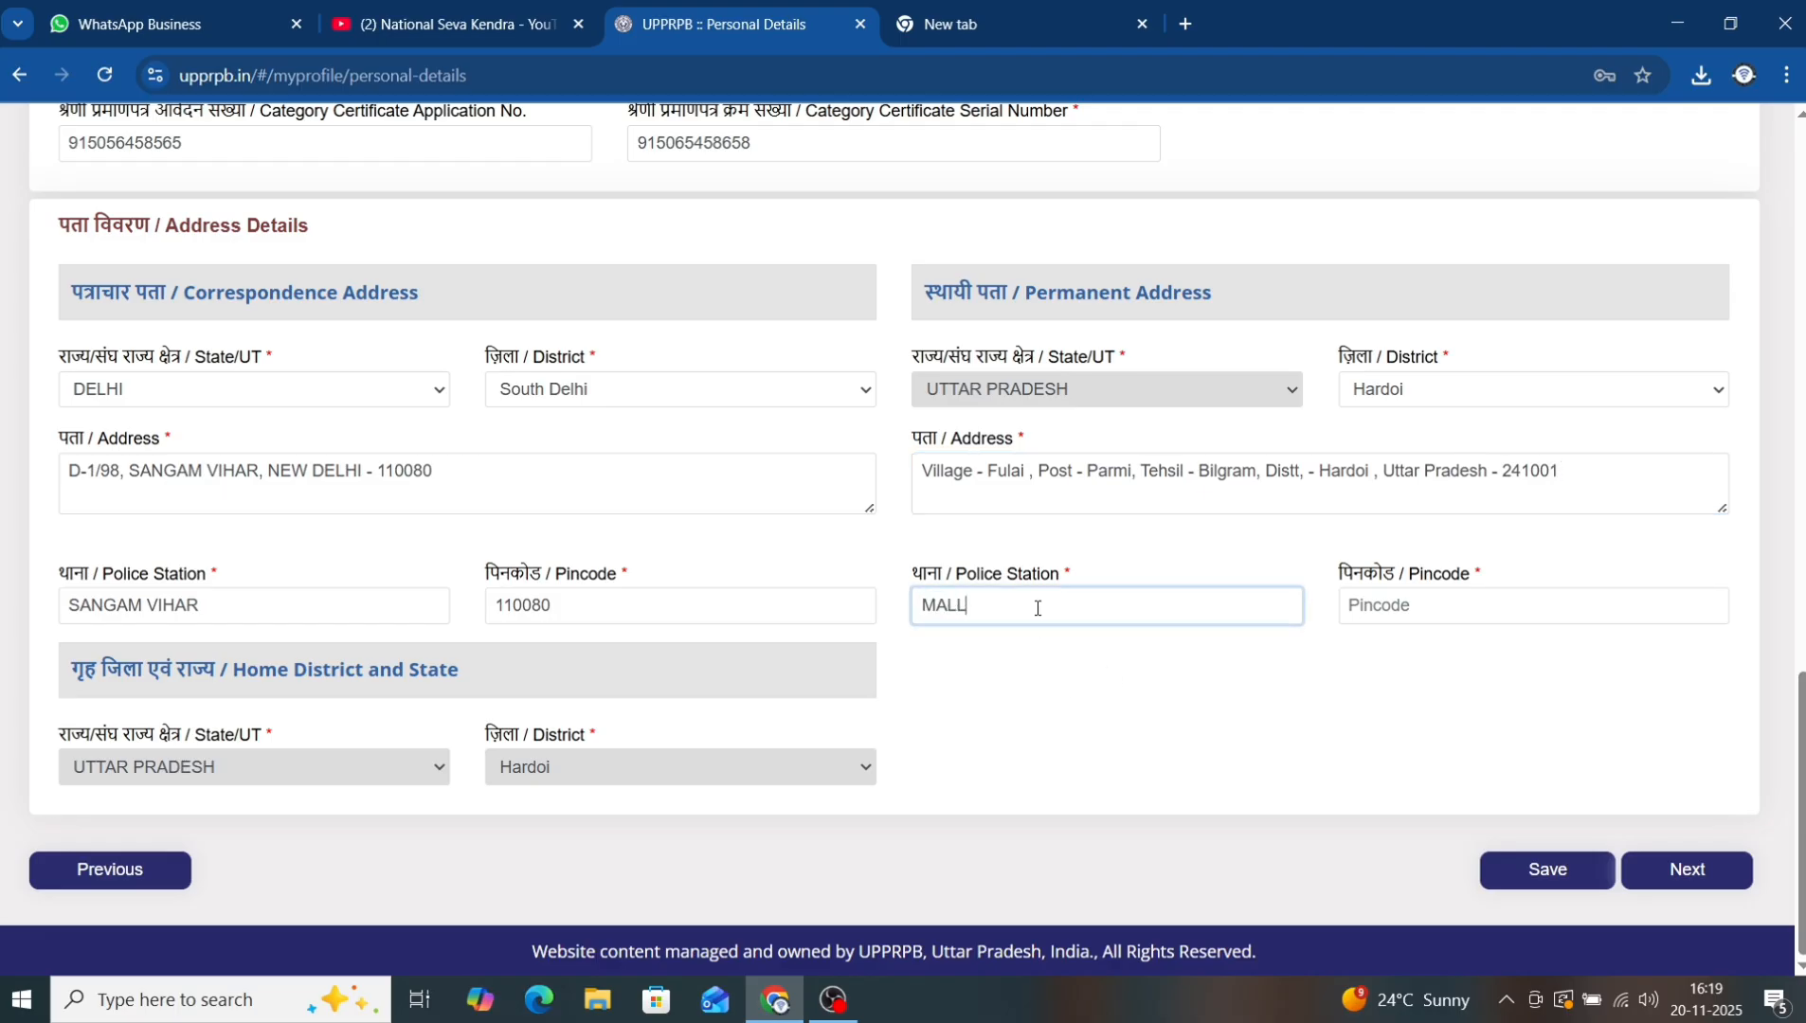
type("AWAN")
left_click(1443, 604)
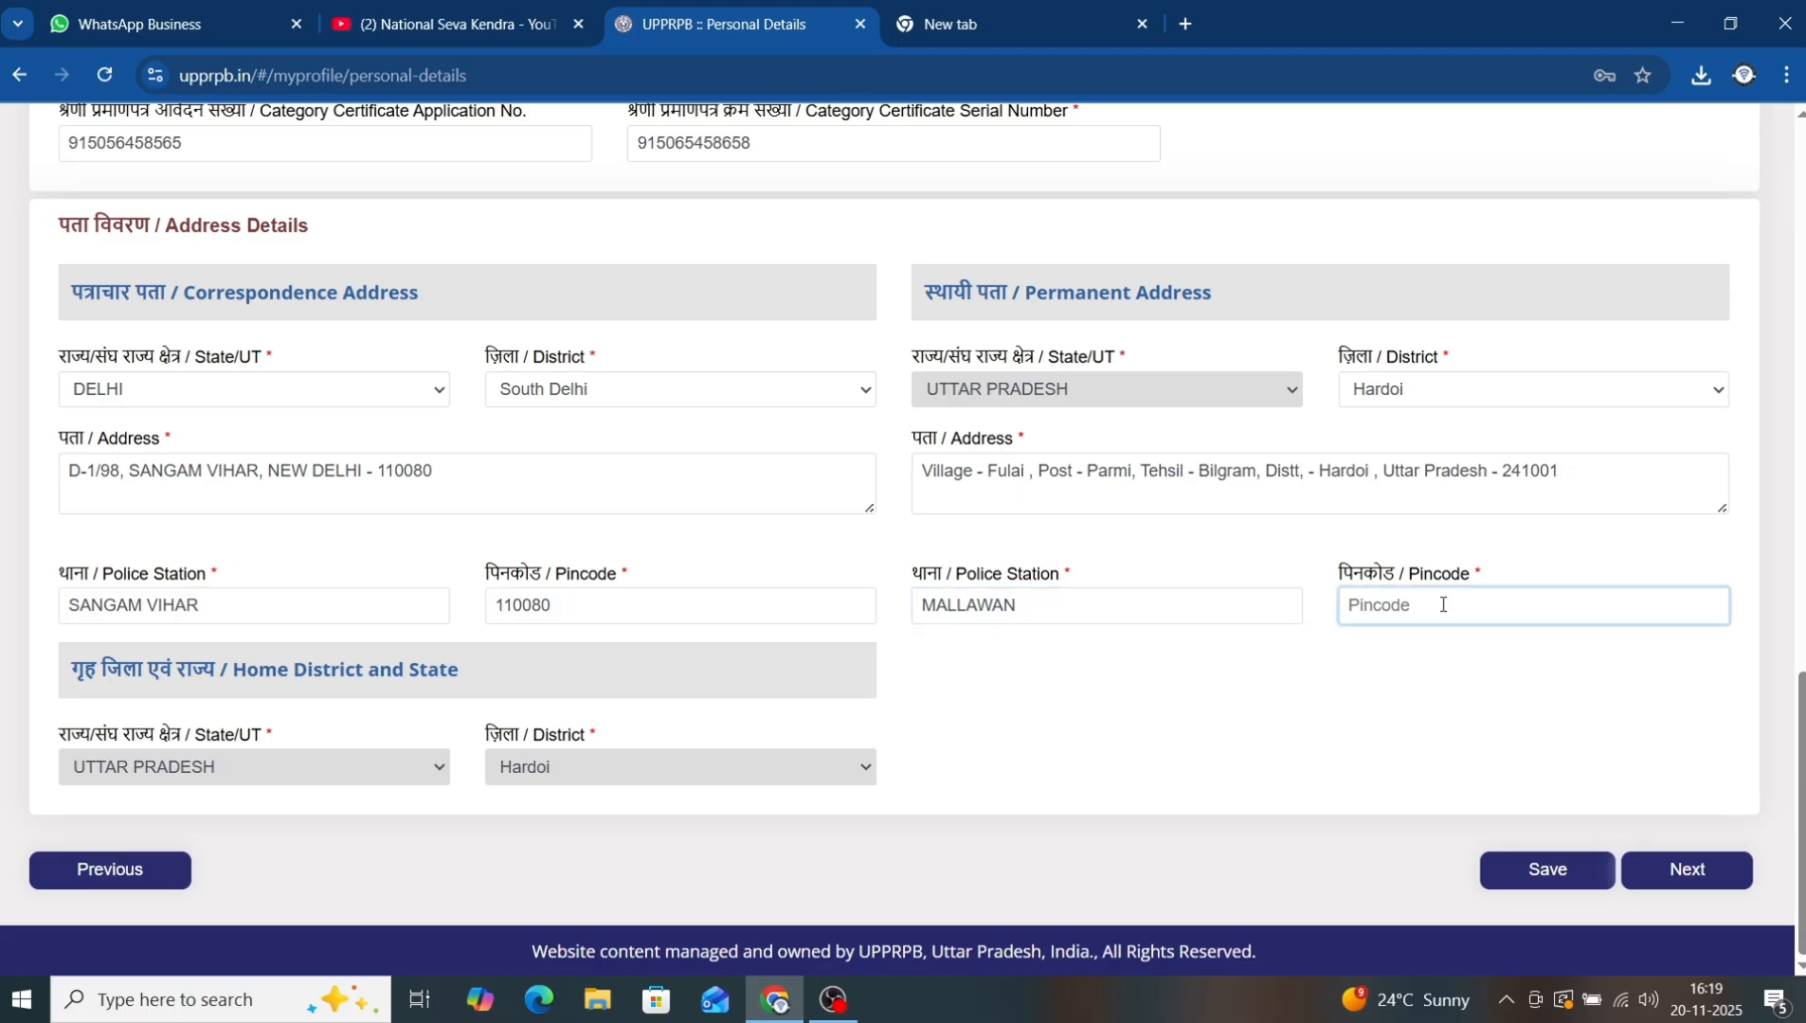
type("241001")
left_click(1355, 720)
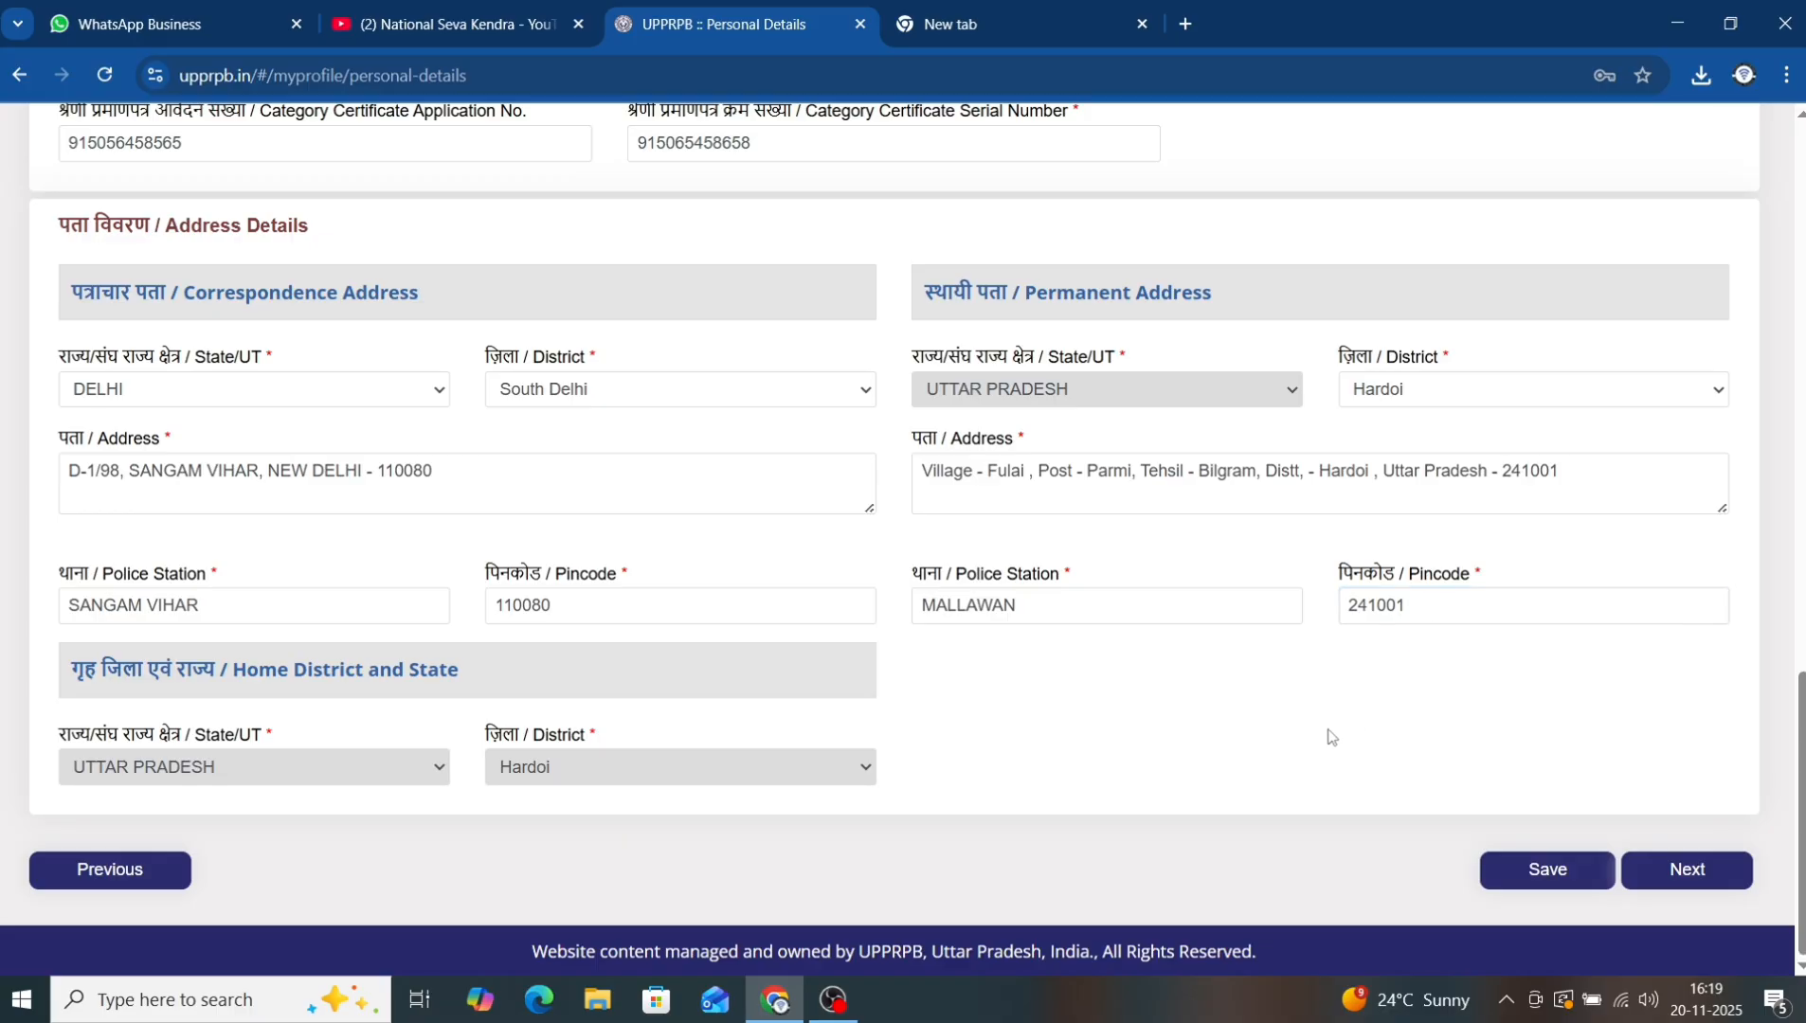
scroll(744, 673, "up", 3)
Save the Personal Details and move to the Other Details step.
scroll(880, 637, "down", 5)
left_click(1684, 868)
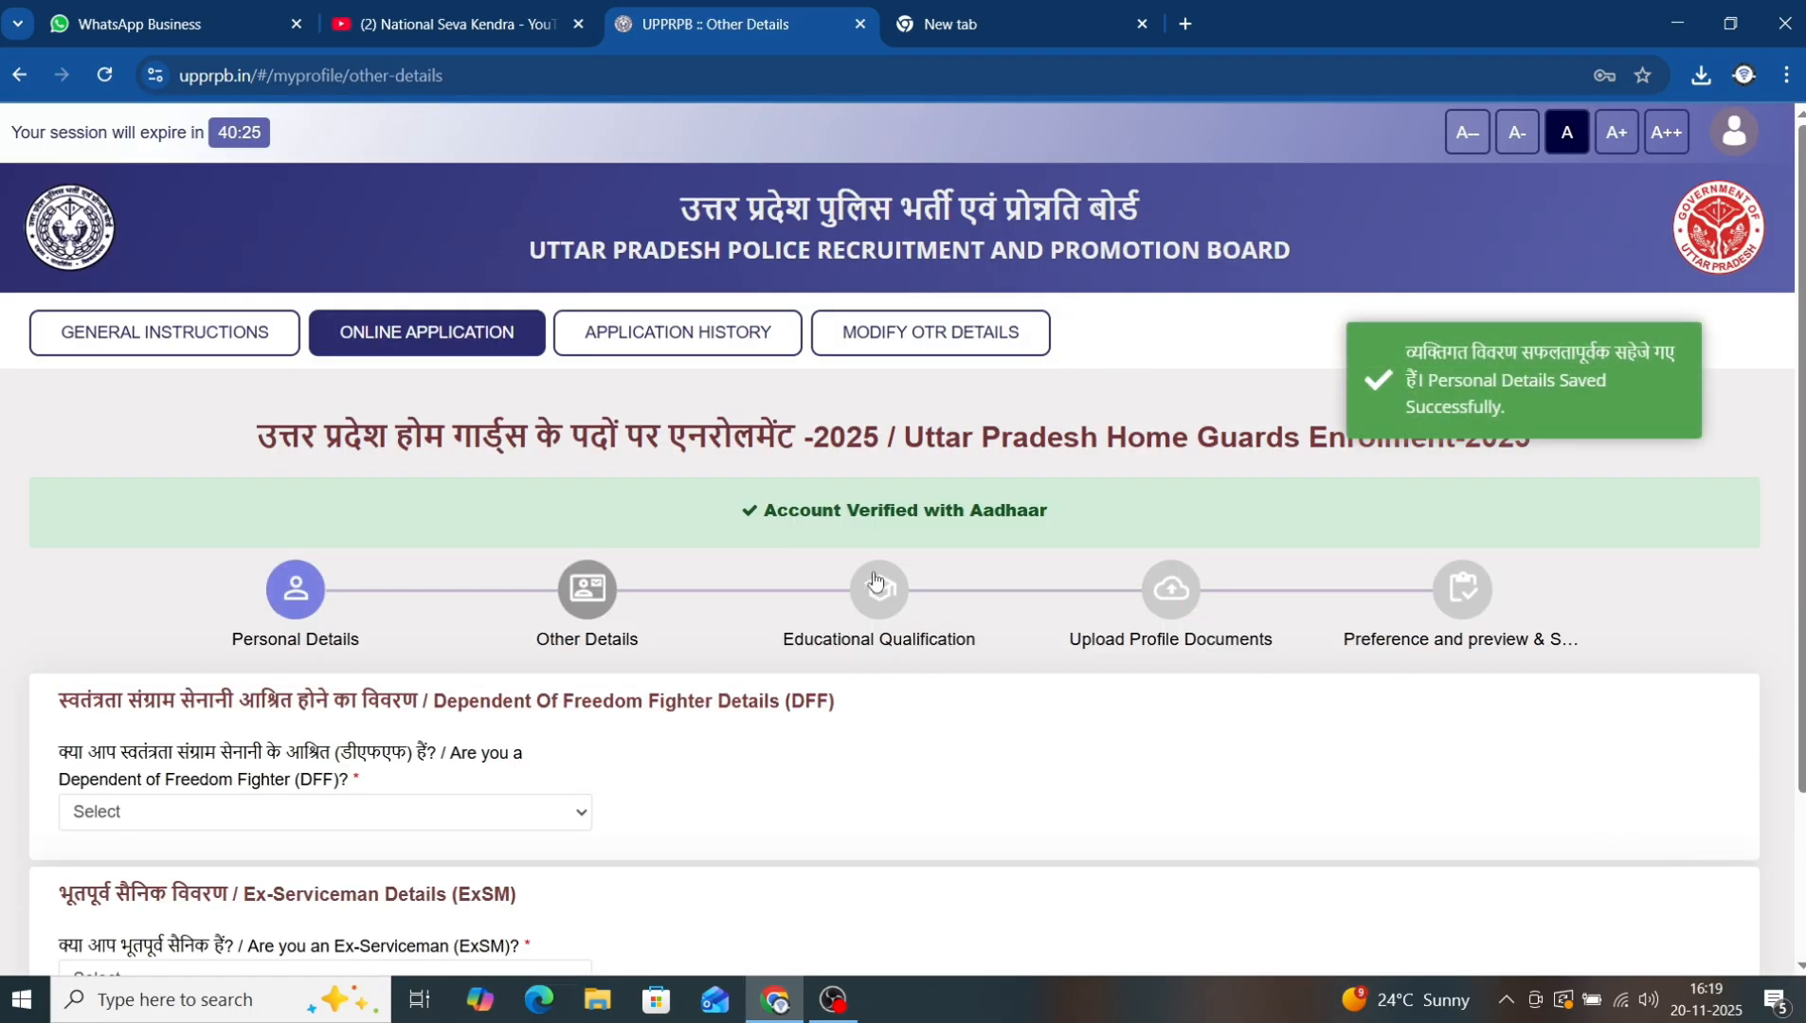
scroll(824, 575, "down", 1)
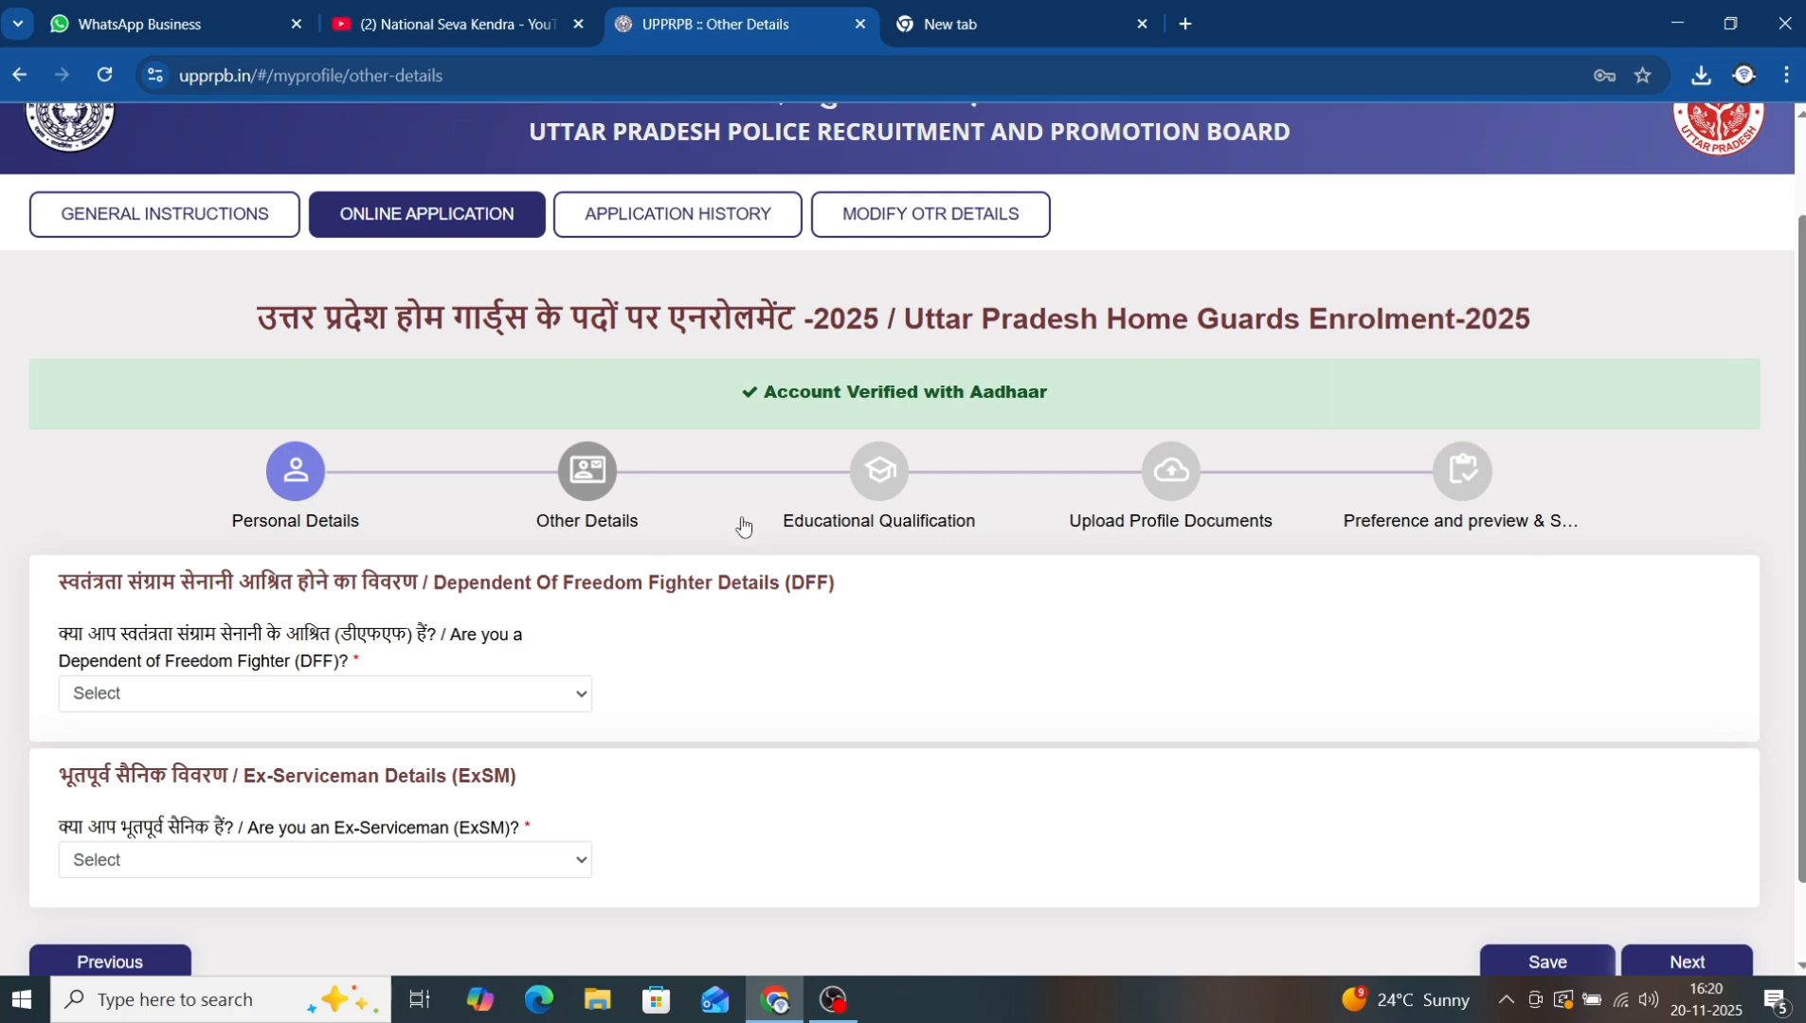
scroll(744, 521, "down", 1)
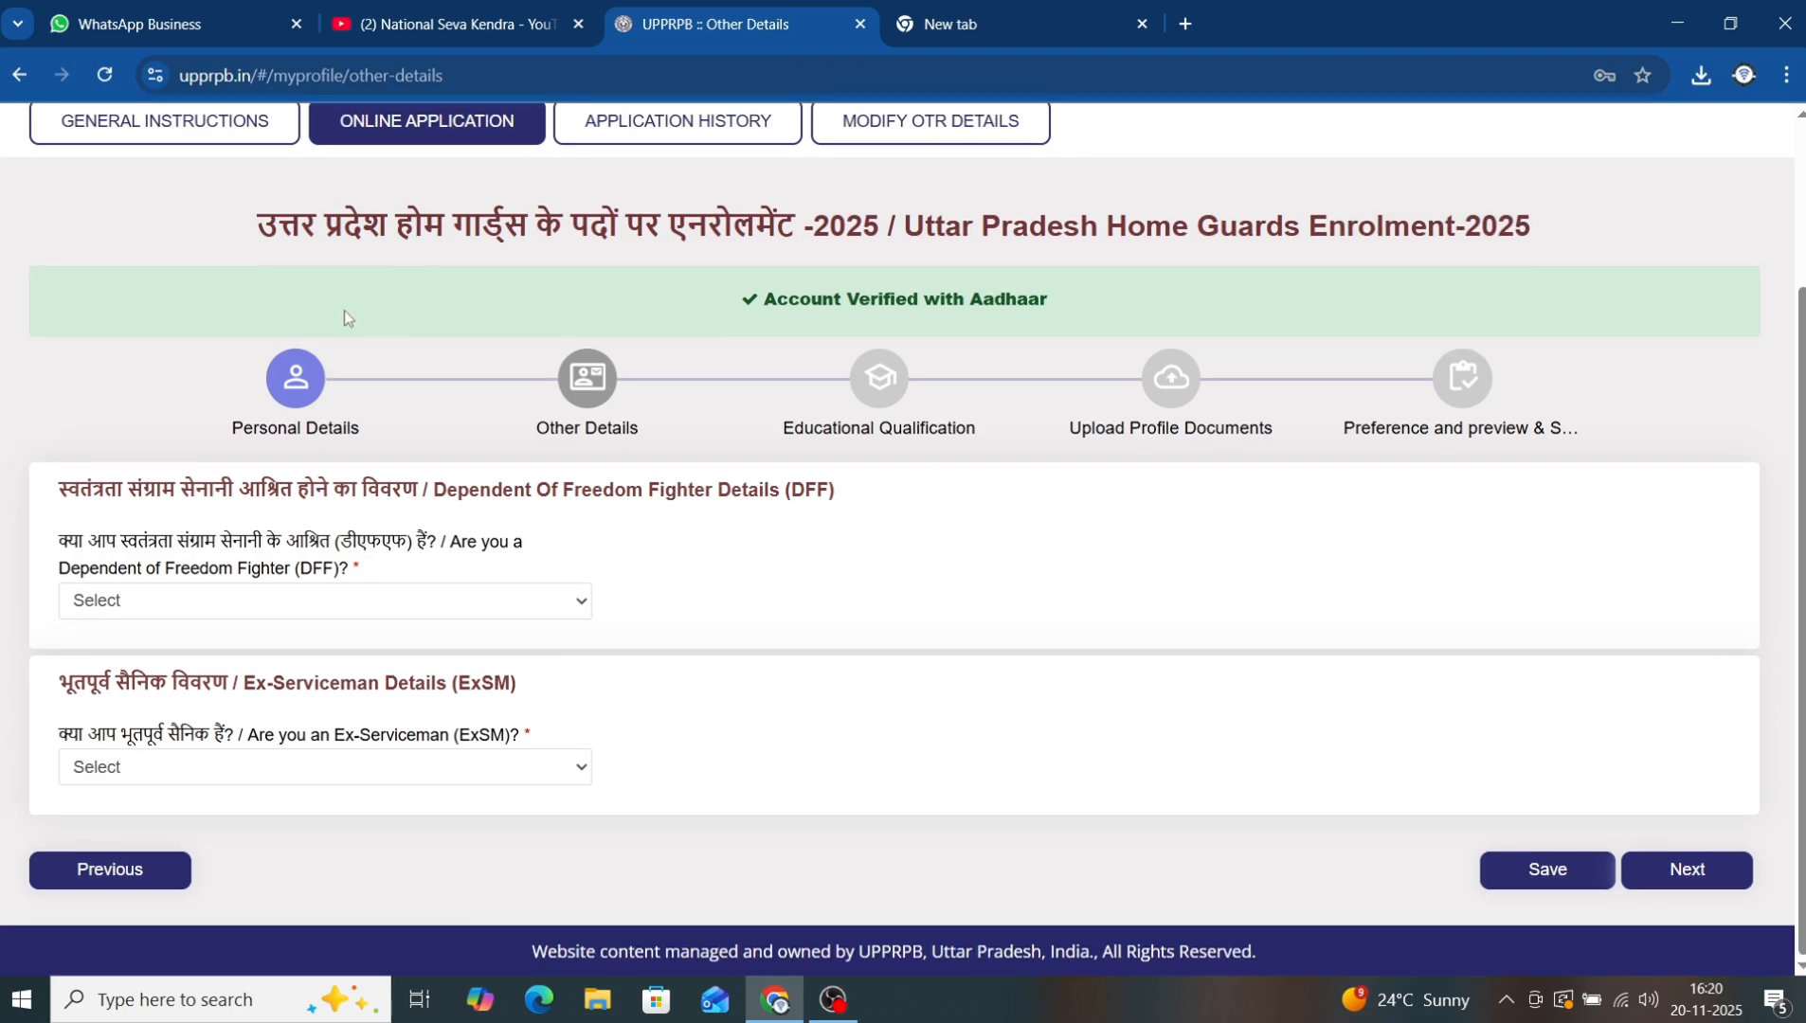
Answer No to freedom-fighter dependant and ex-serviceman, then save Other Details.
left_click(278, 606)
left_click(273, 693)
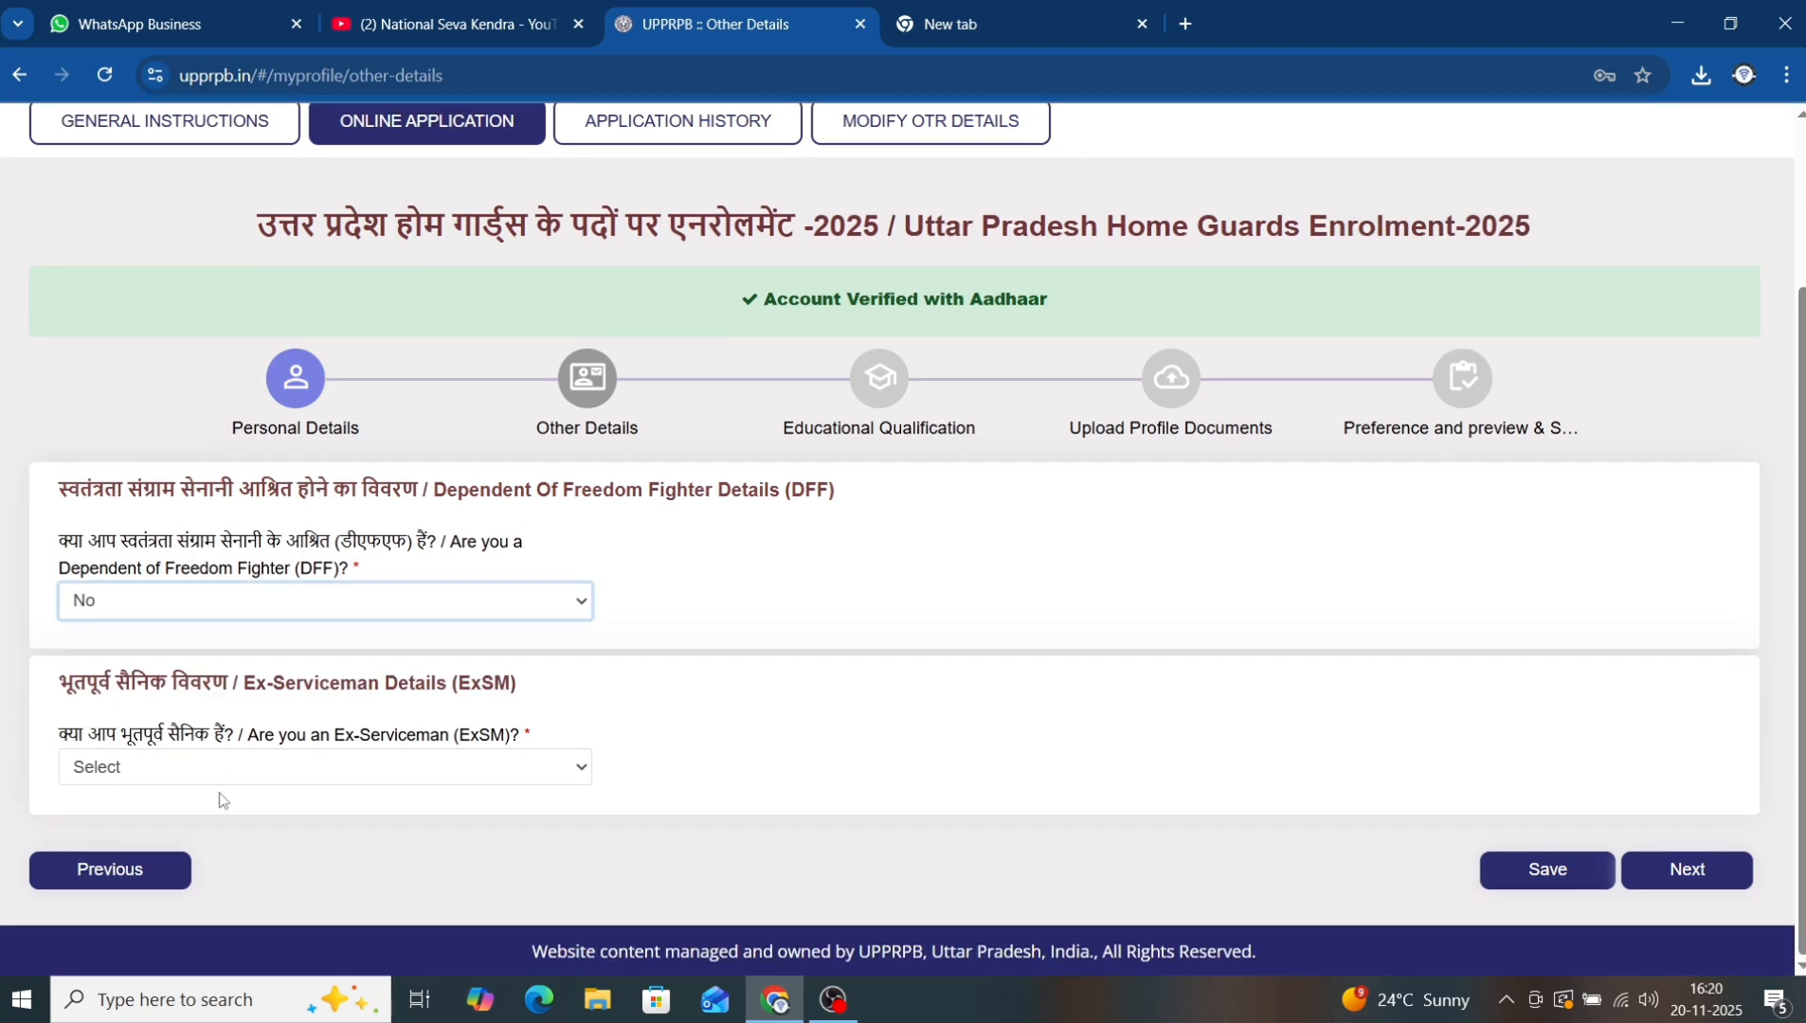
left_click(231, 769)
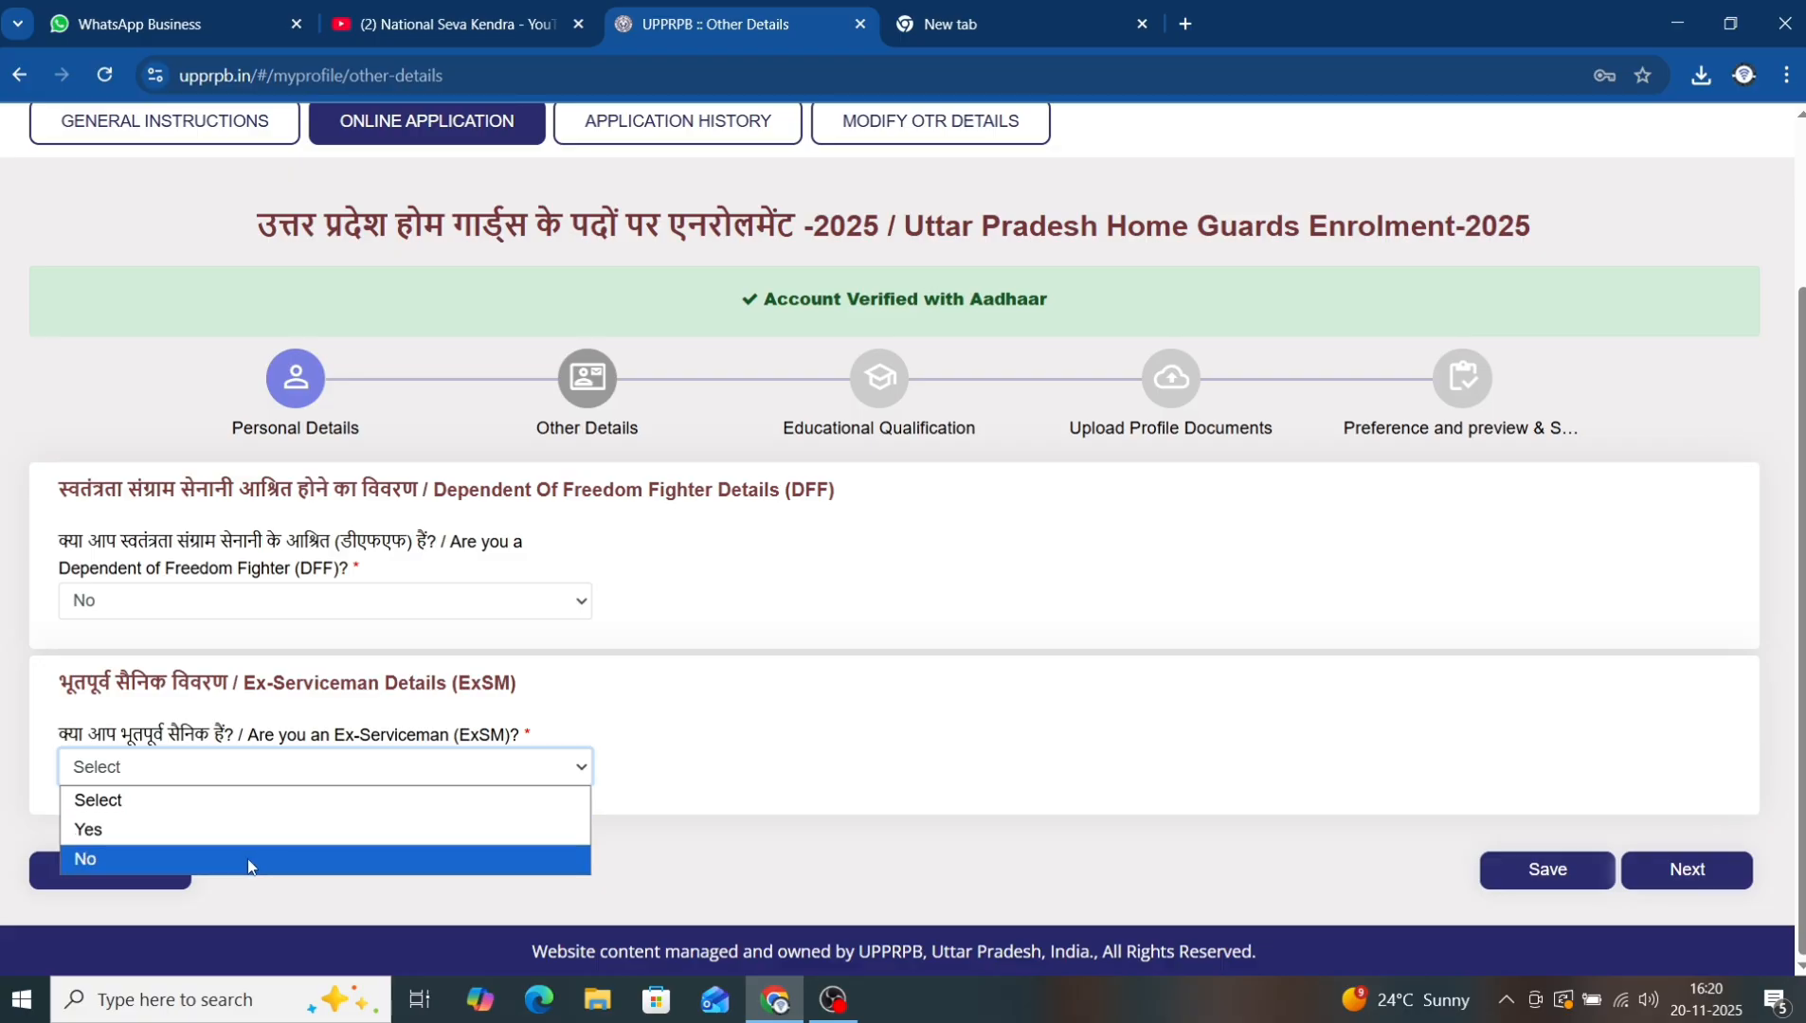
left_click(251, 859)
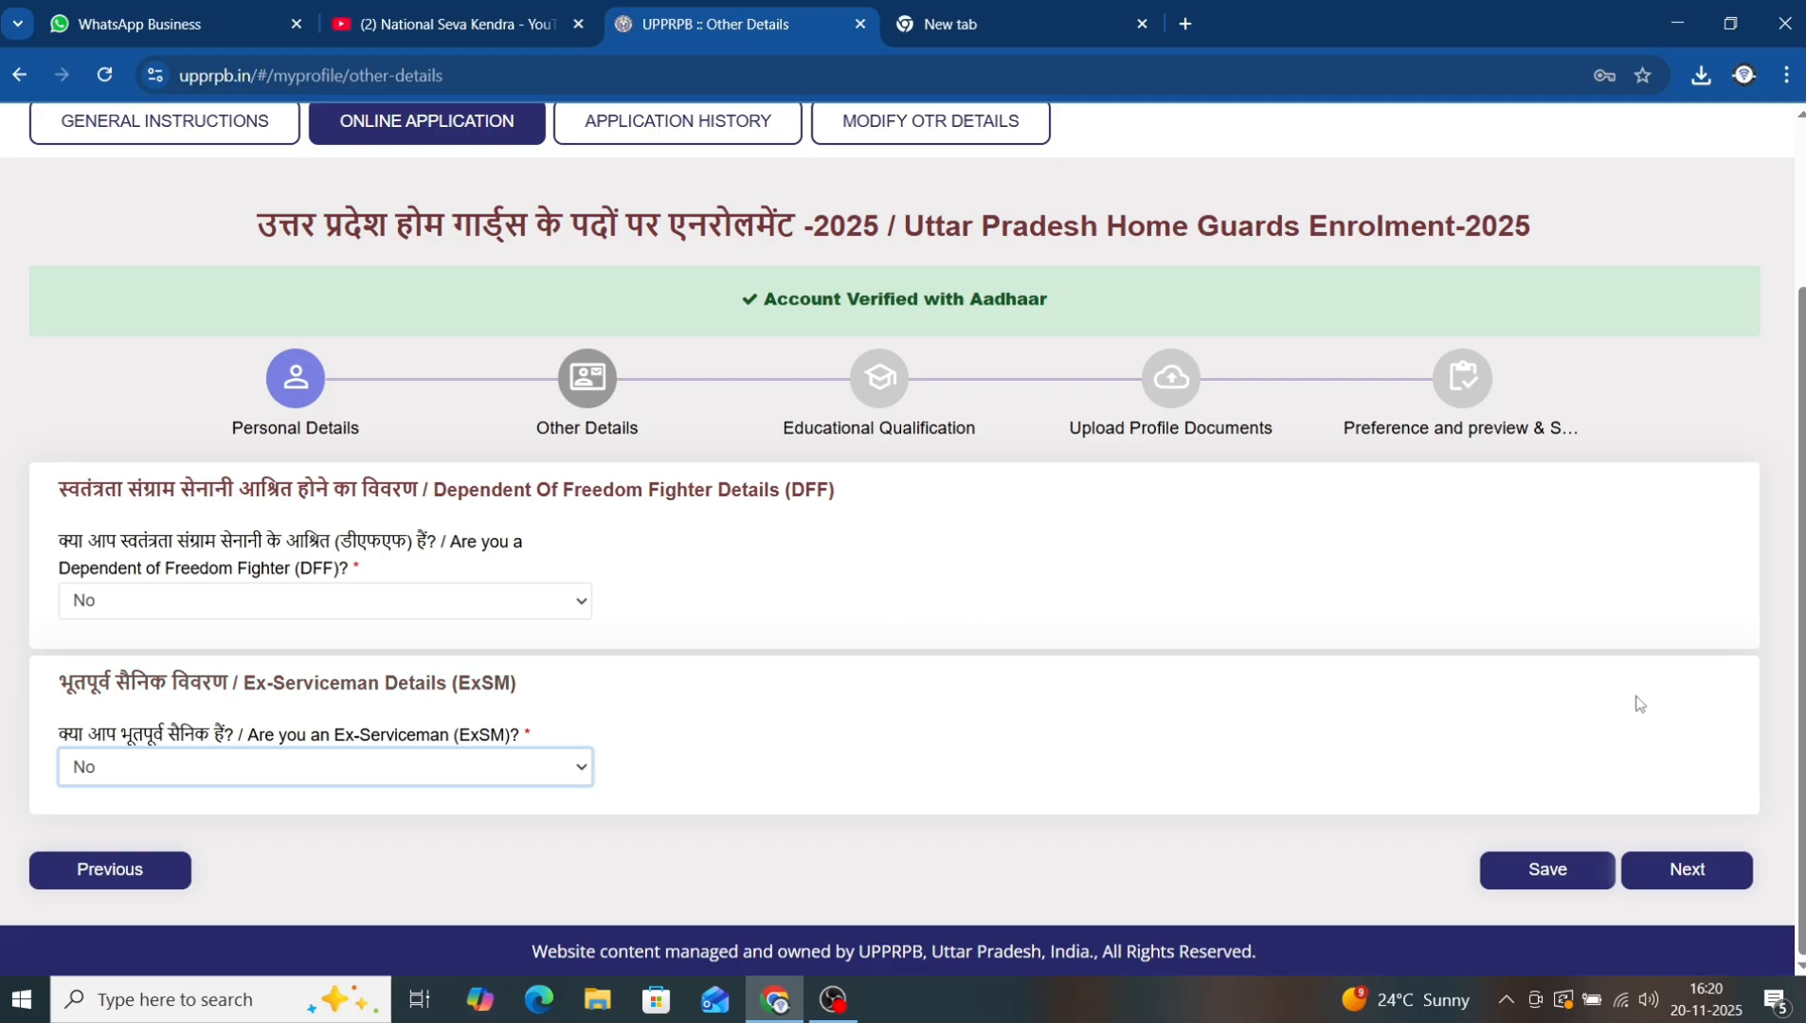
left_click(1577, 880)
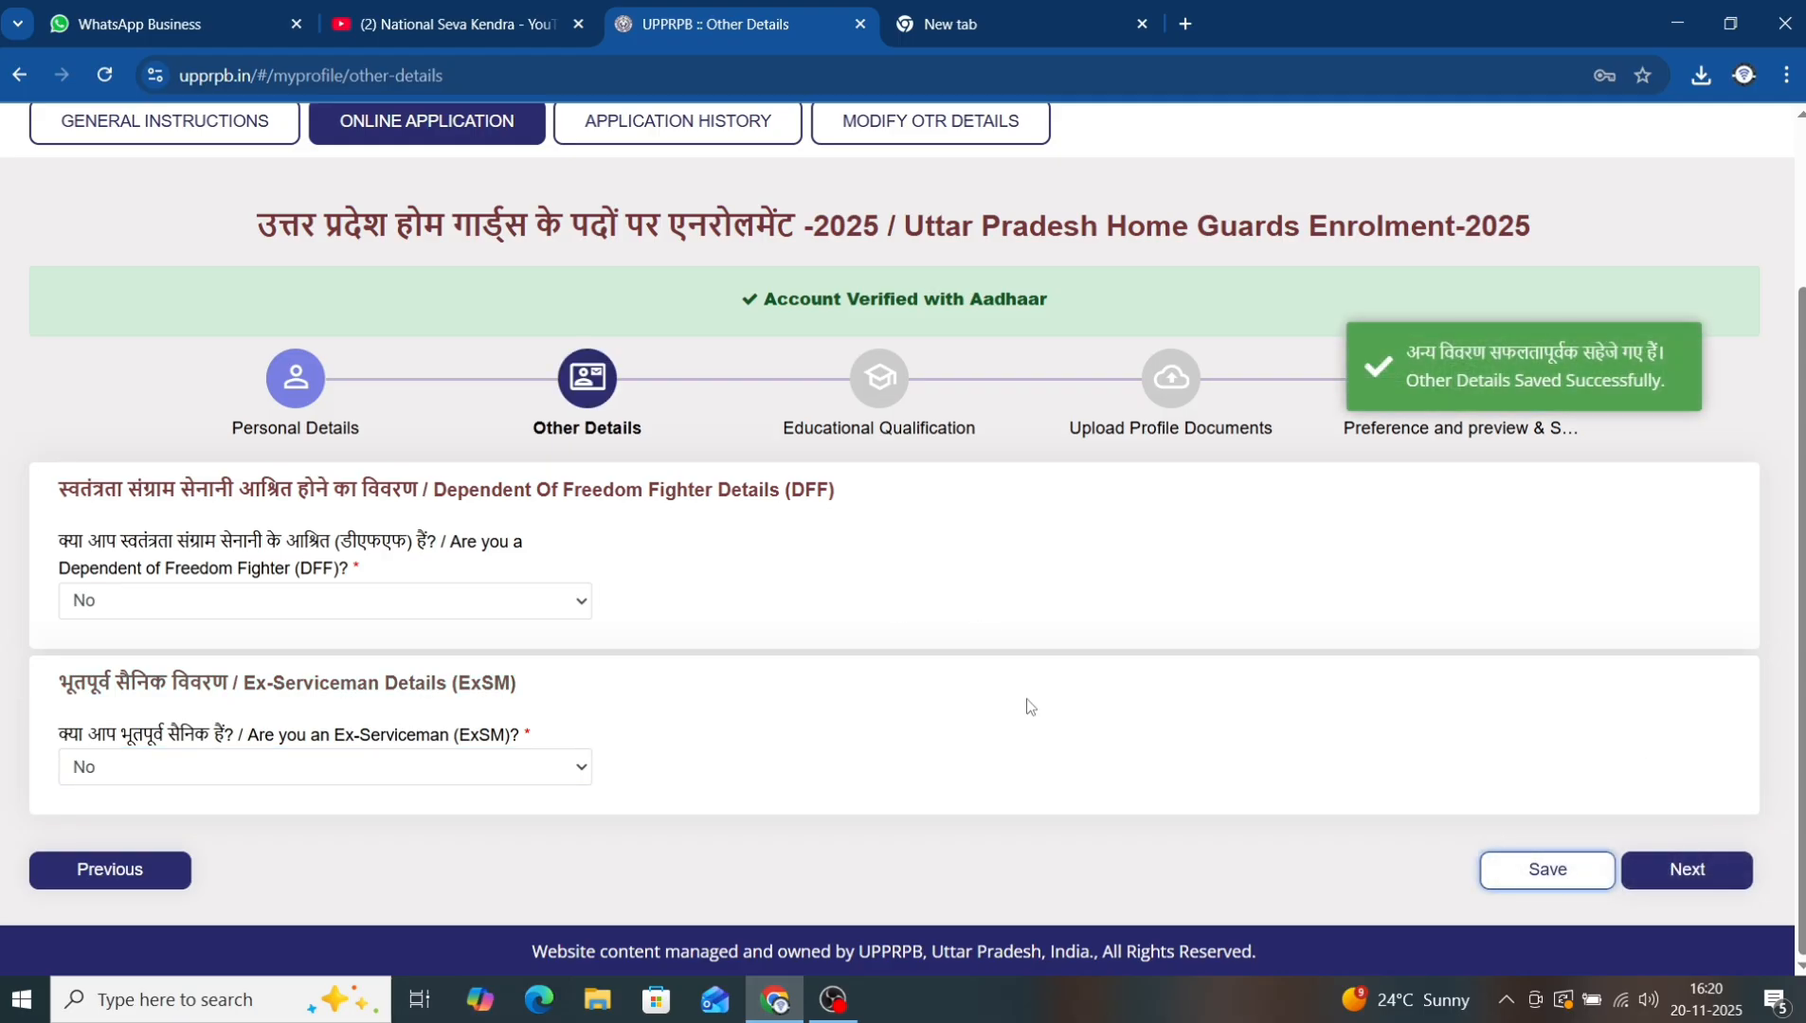
On the qualification step, choose Central Board of Secondary Education (CBSE), New Delhi as the board.
left_click(1664, 879)
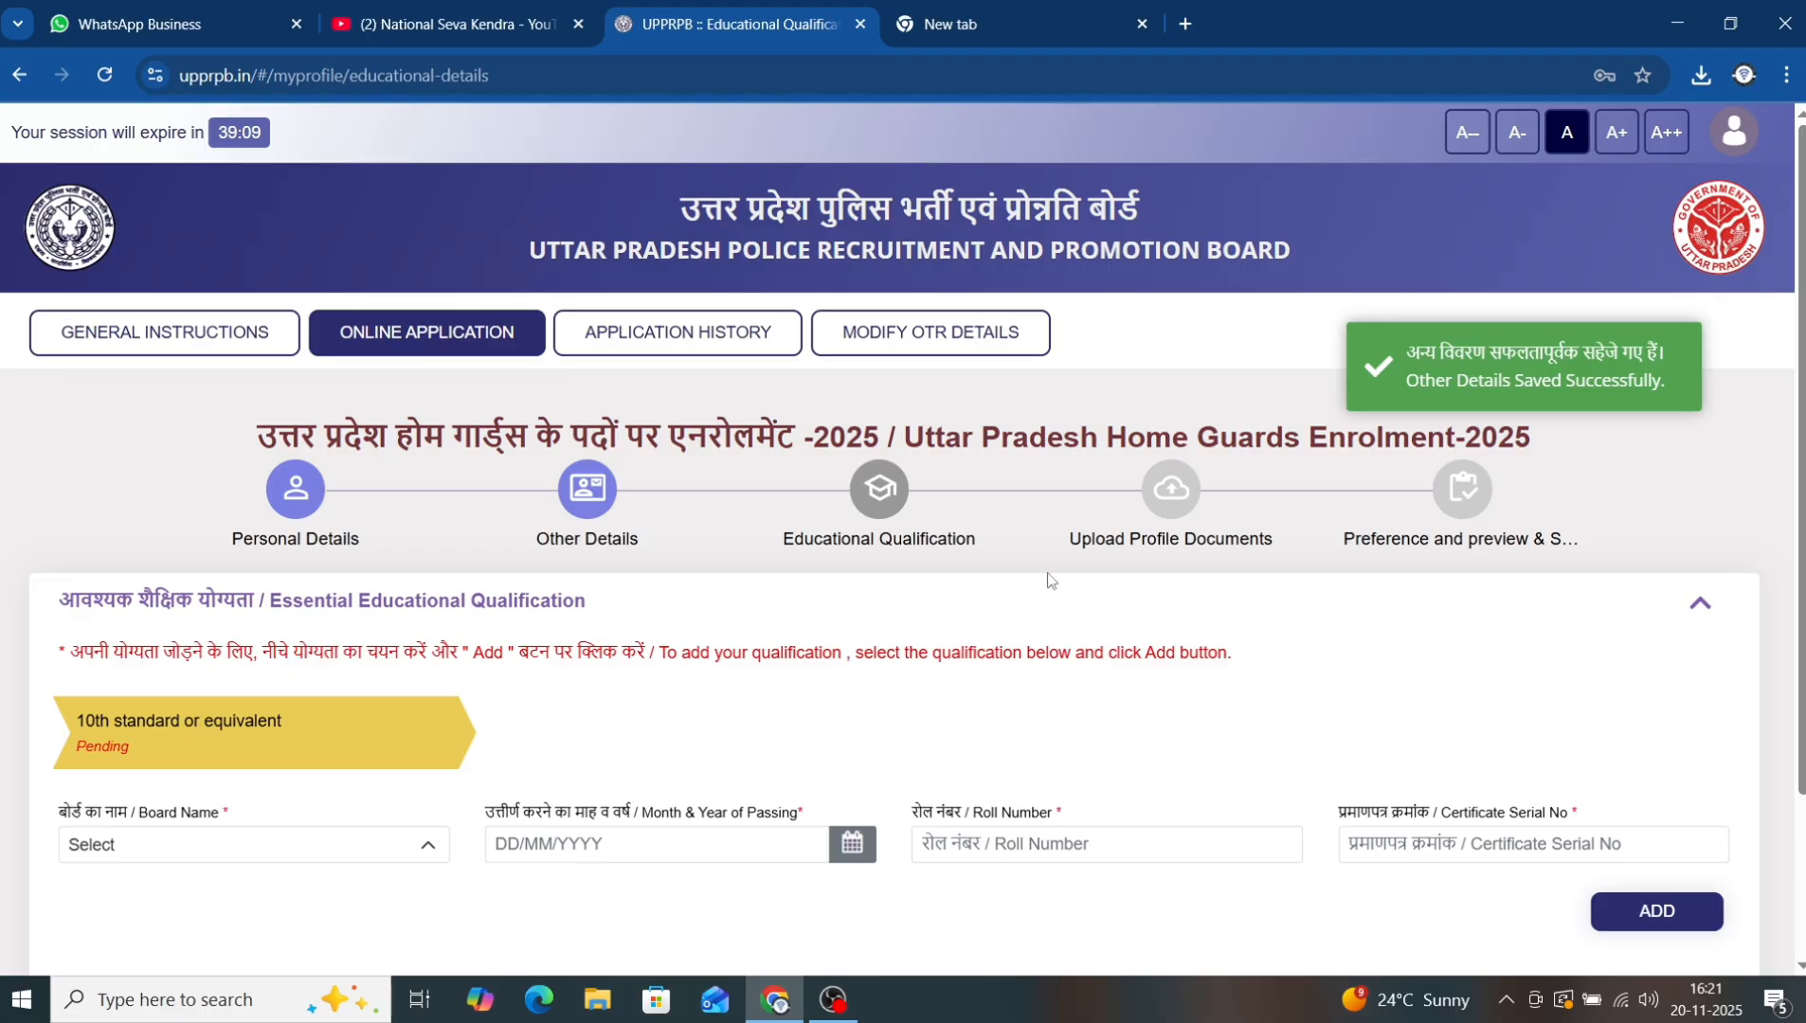
scroll(895, 559, "down", 3)
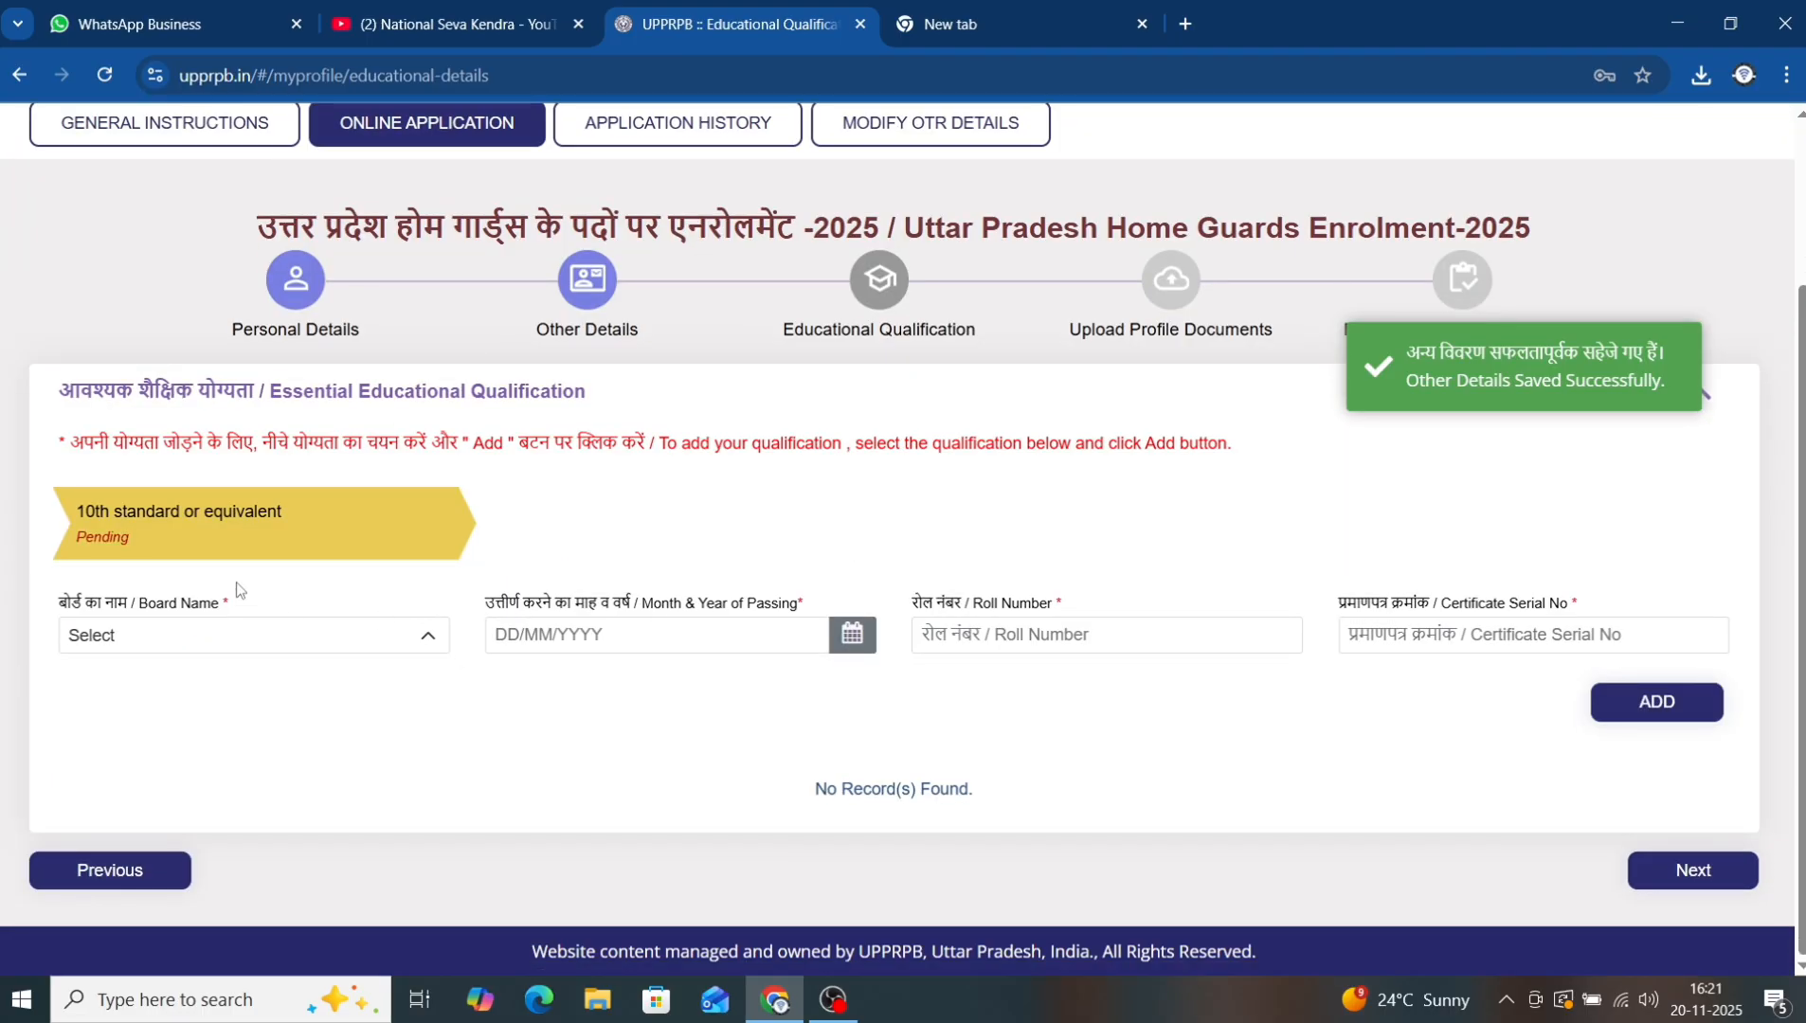
left_click(224, 641)
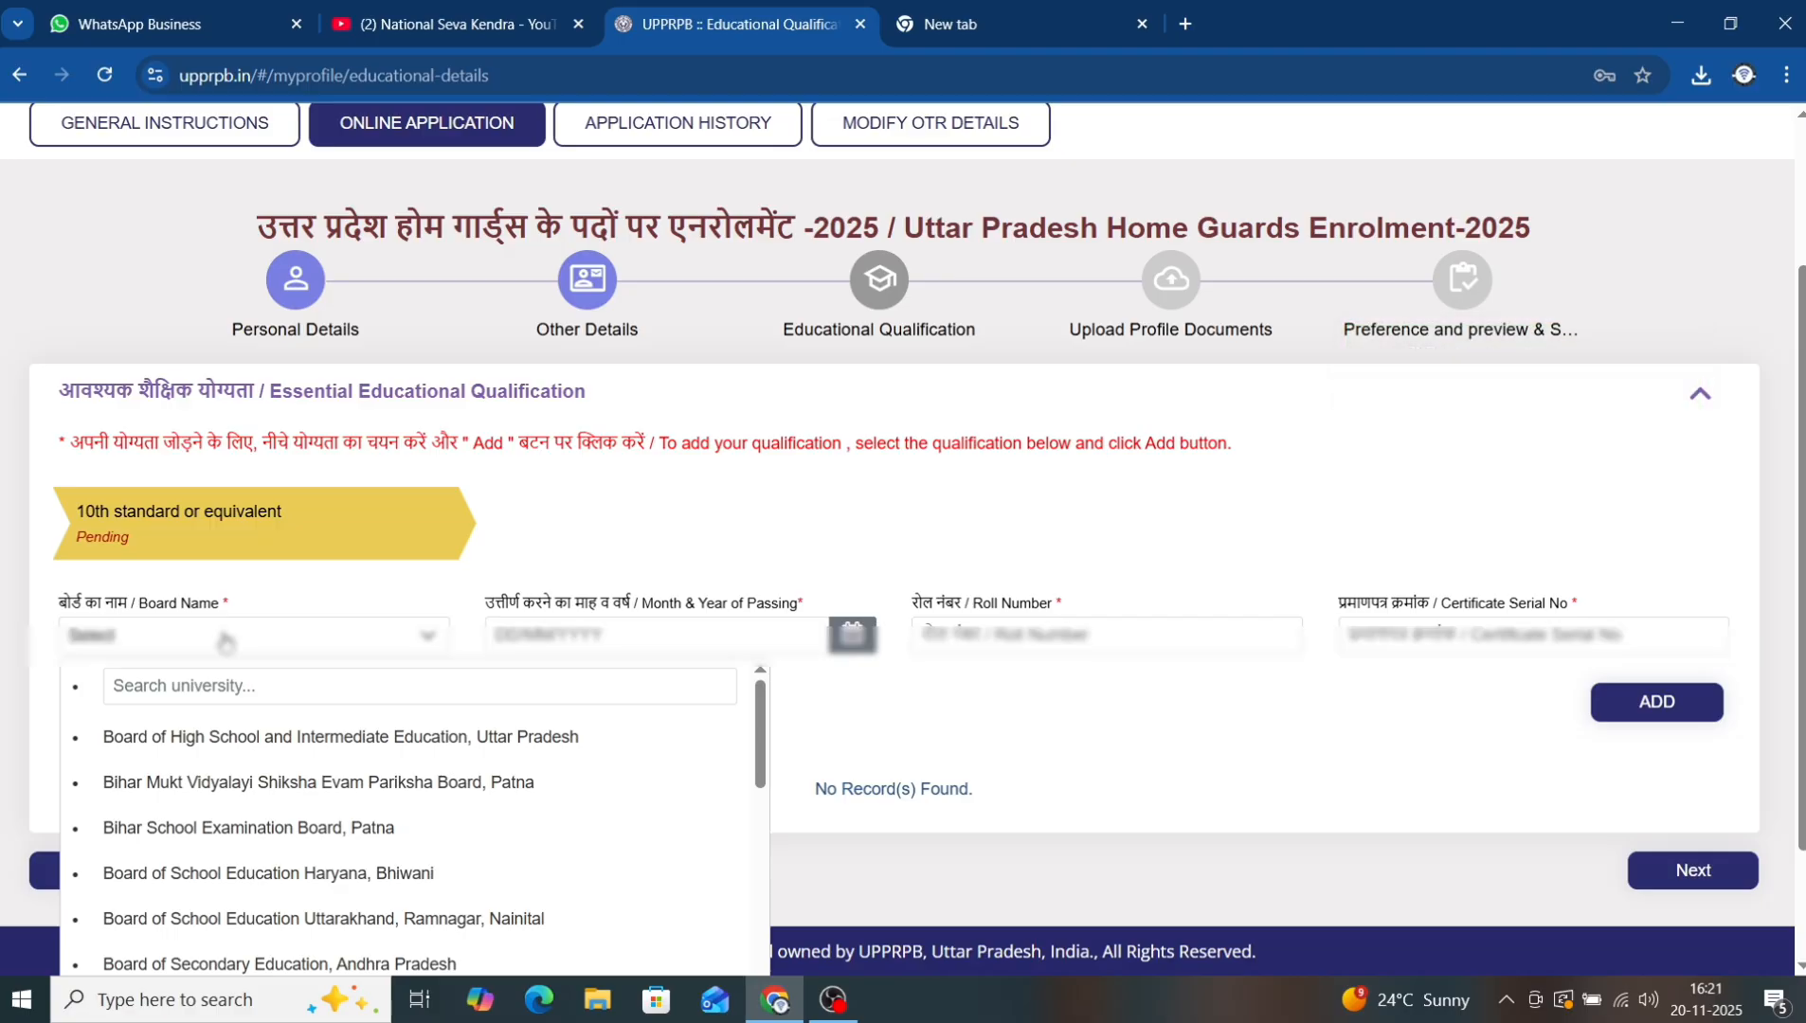
left_click(202, 684)
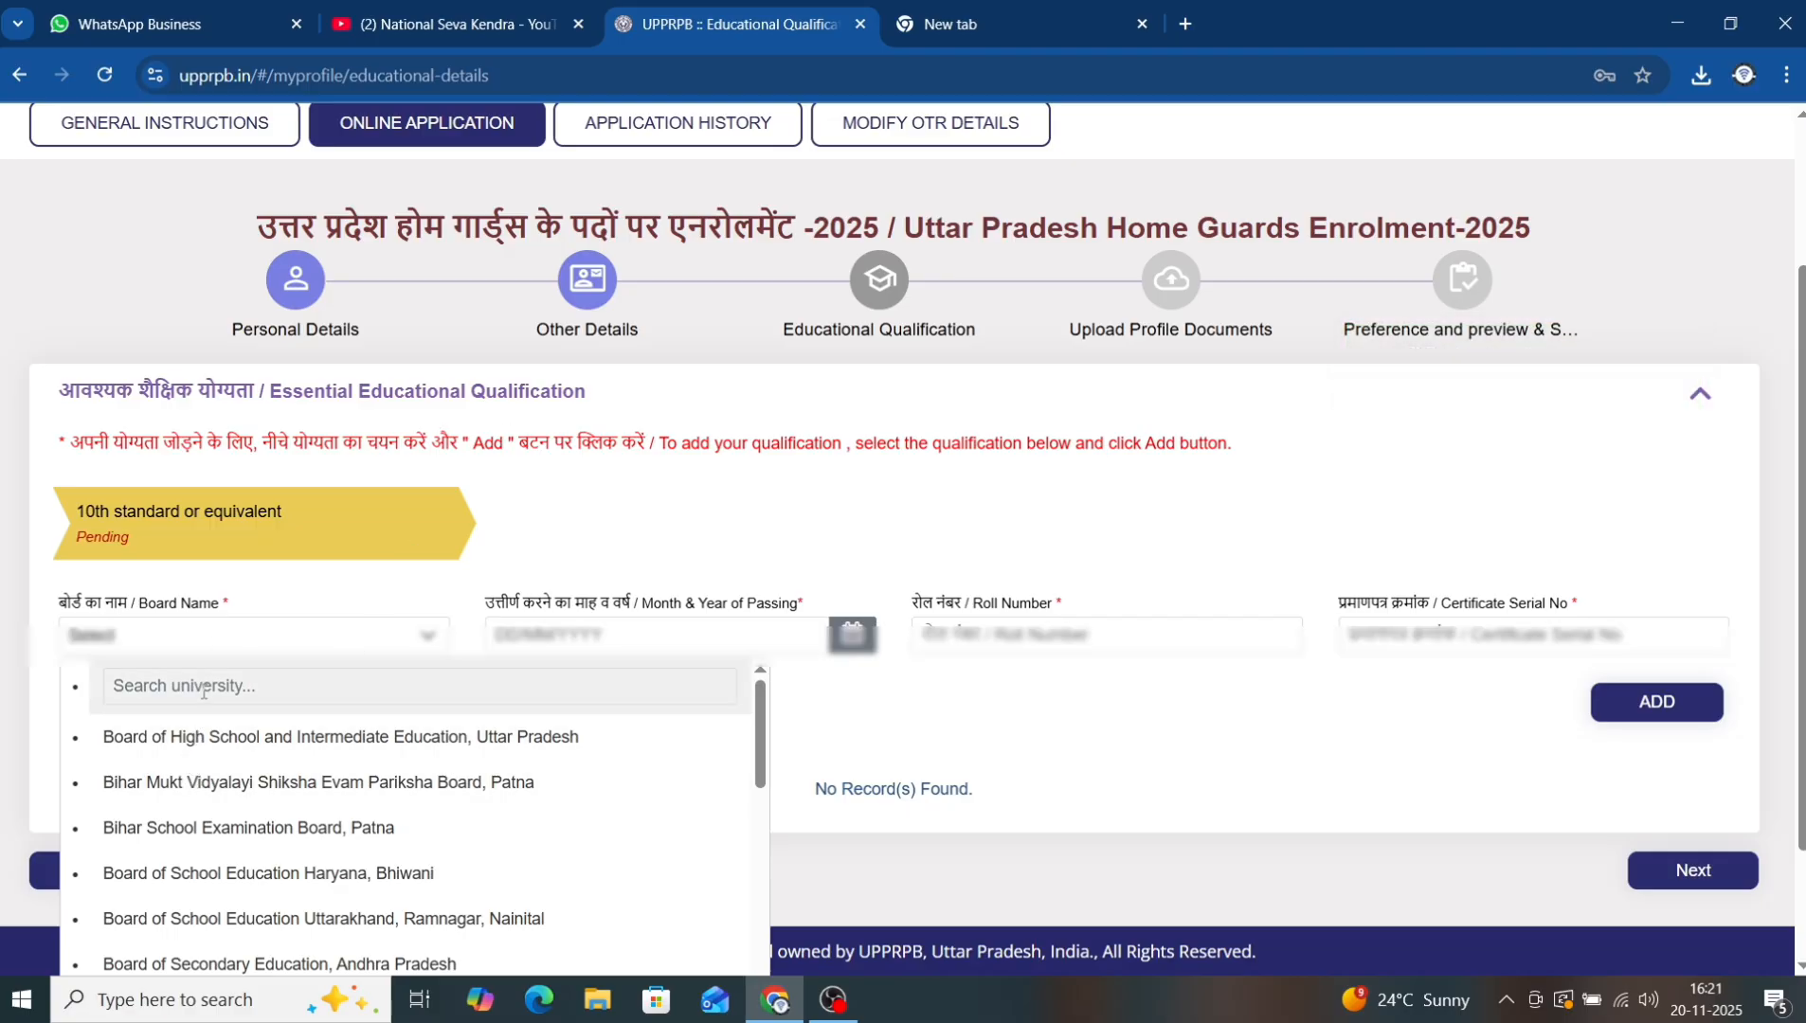
type("CENT")
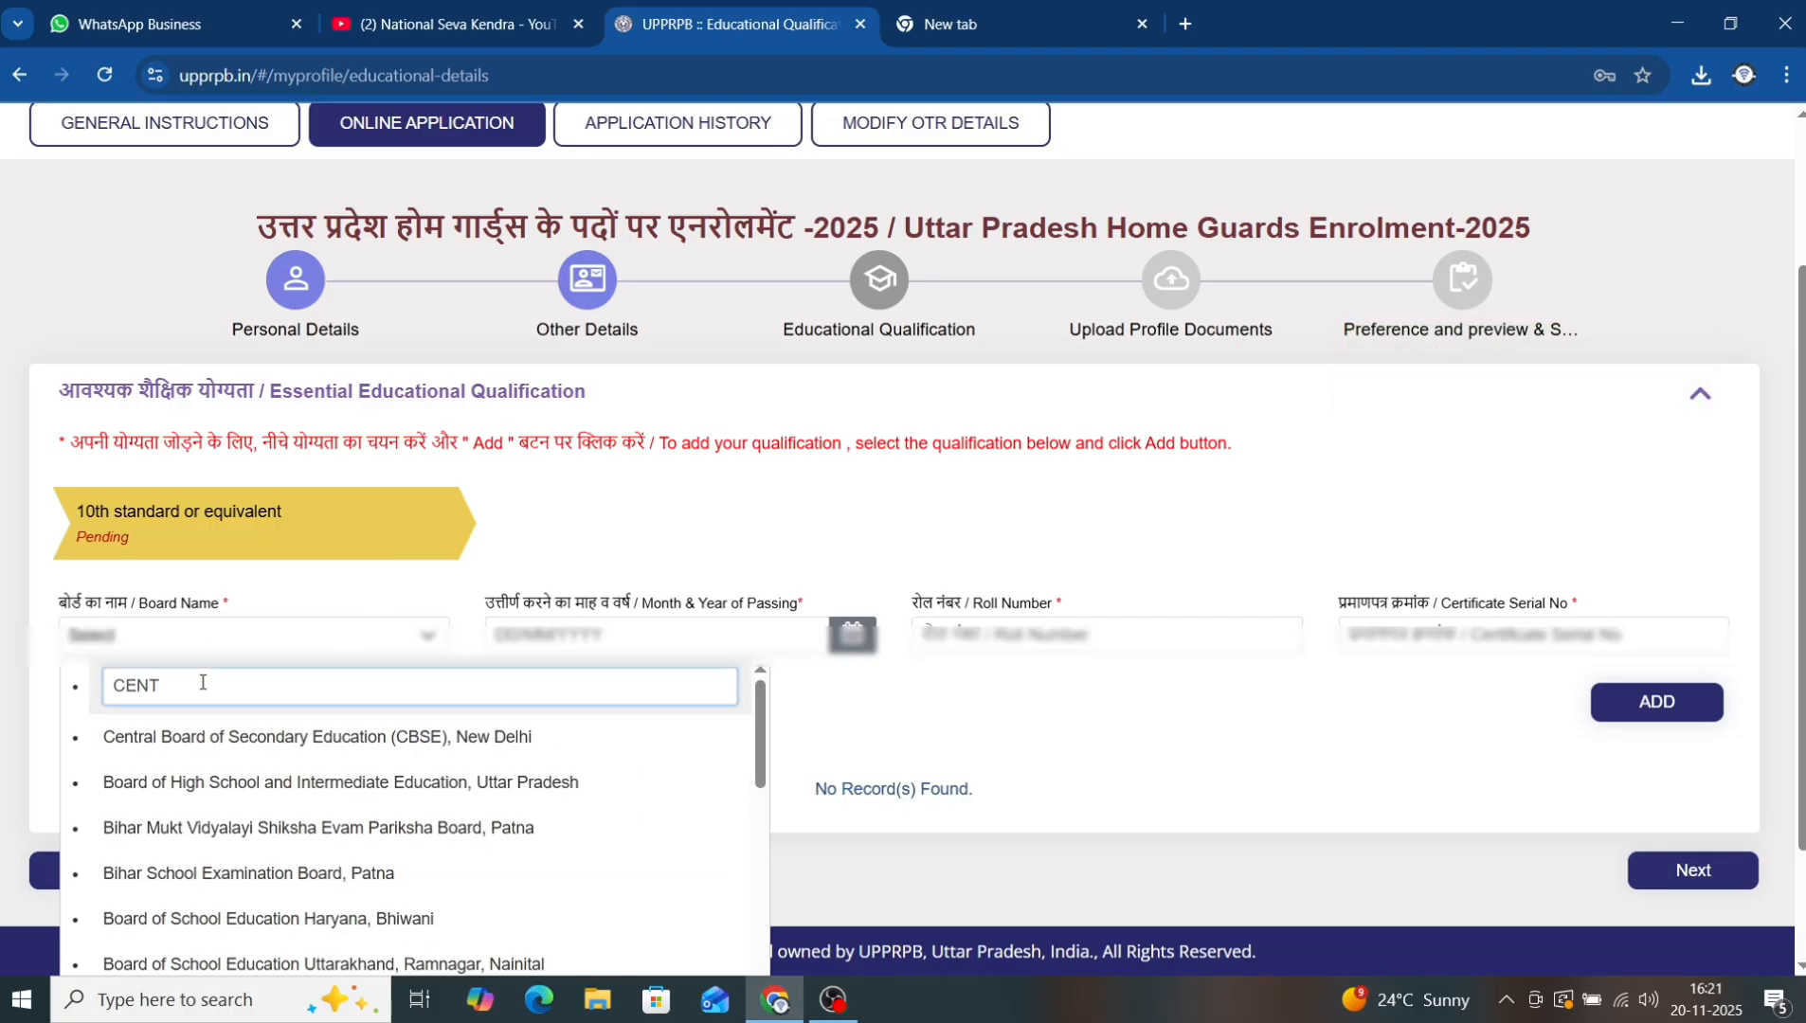
left_click(309, 742)
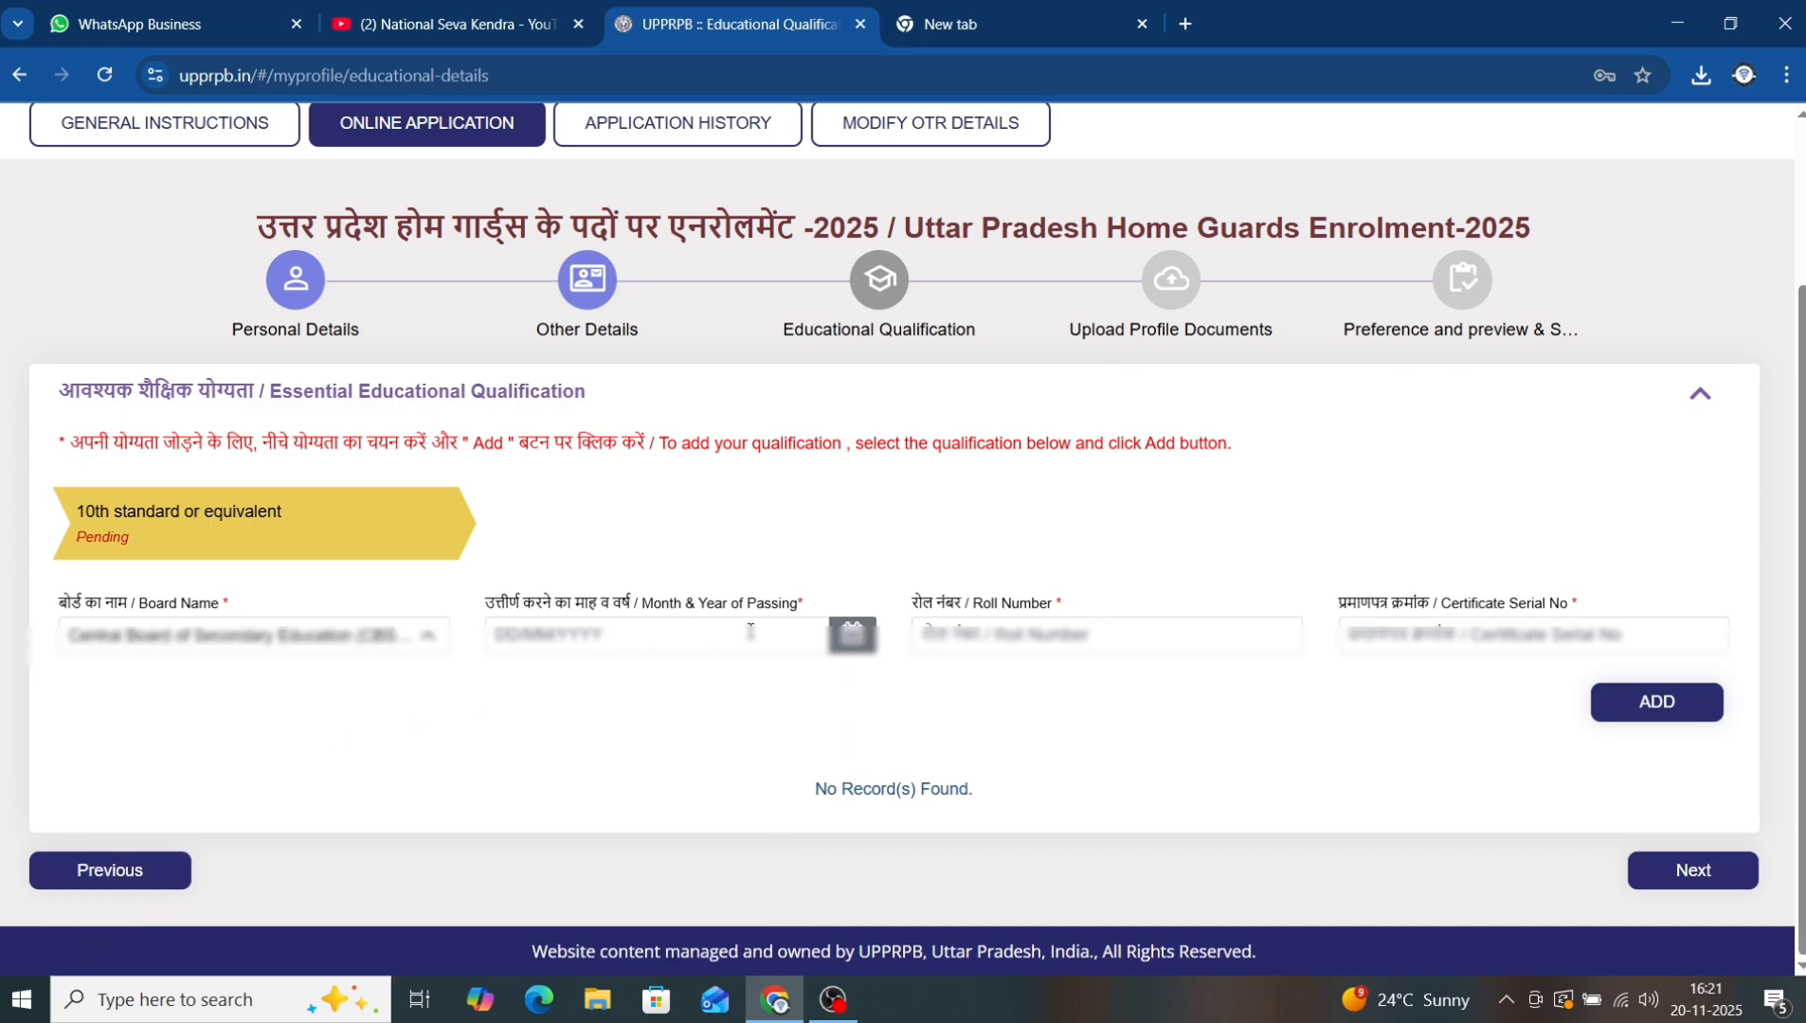
Set the 10th standard passing date to 28/05/2016.
left_click(851, 634)
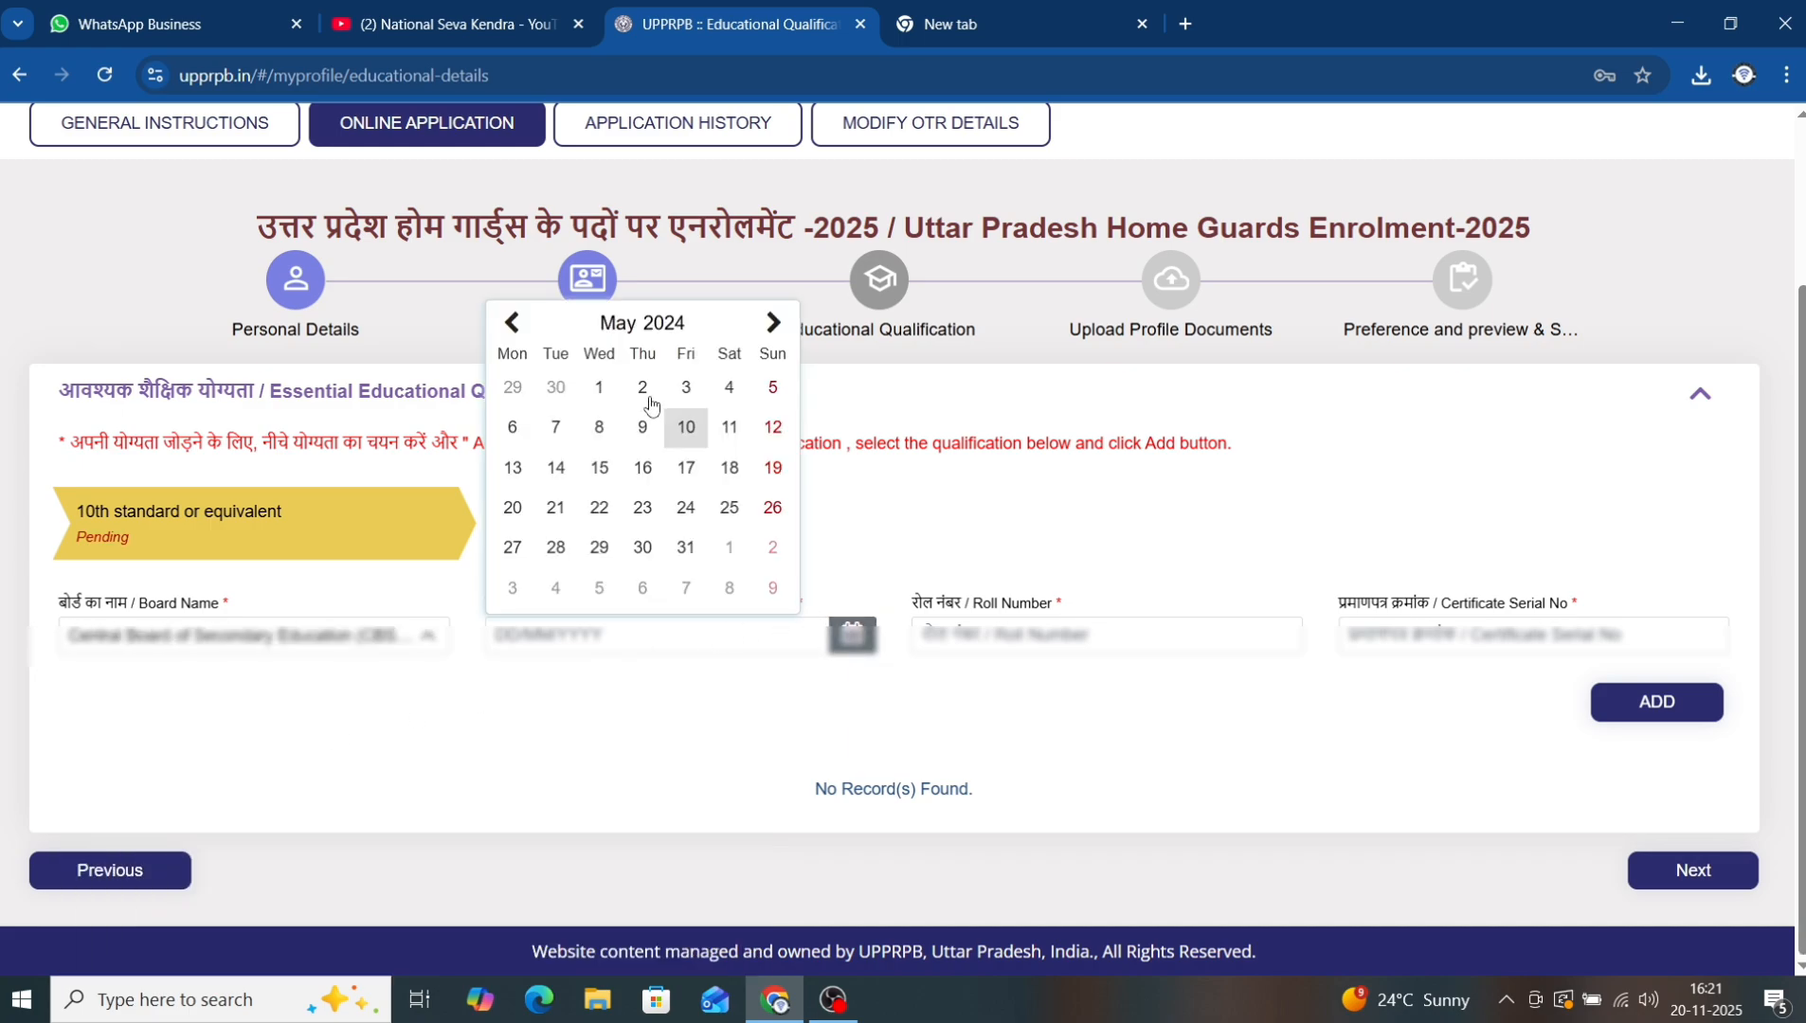
left_click(642, 322)
left_click(642, 322)
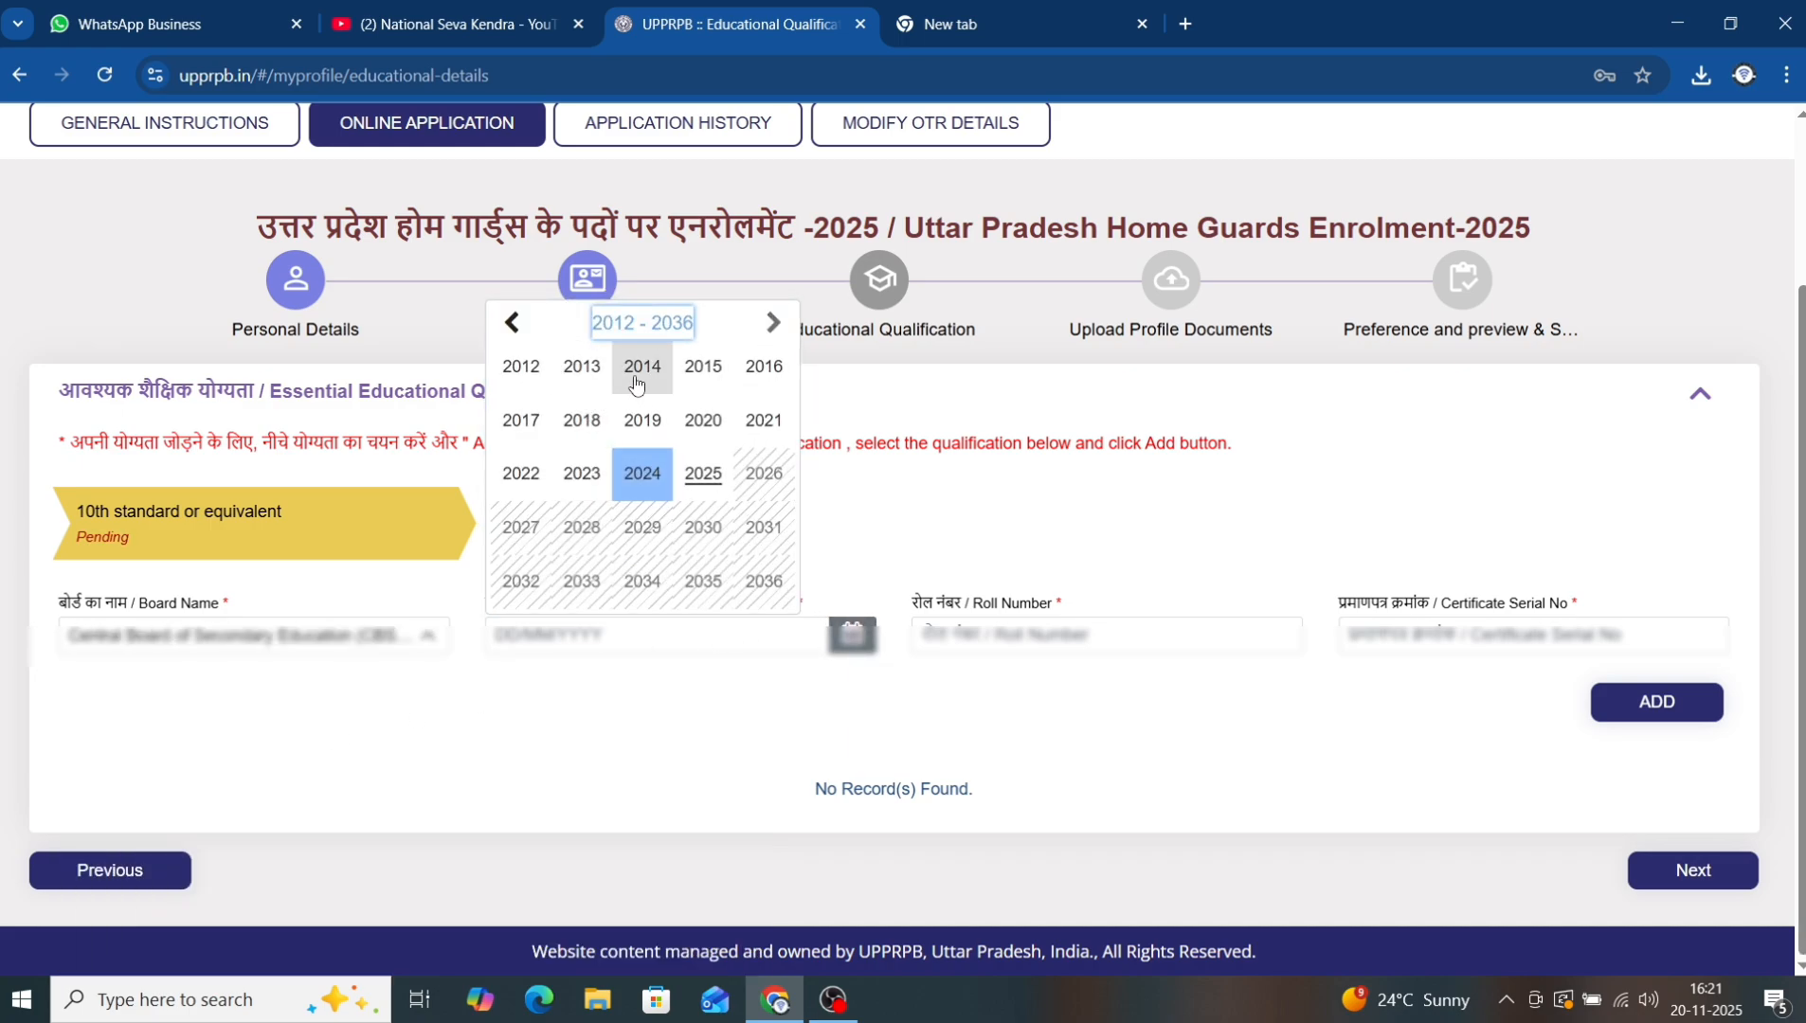
left_click(764, 367)
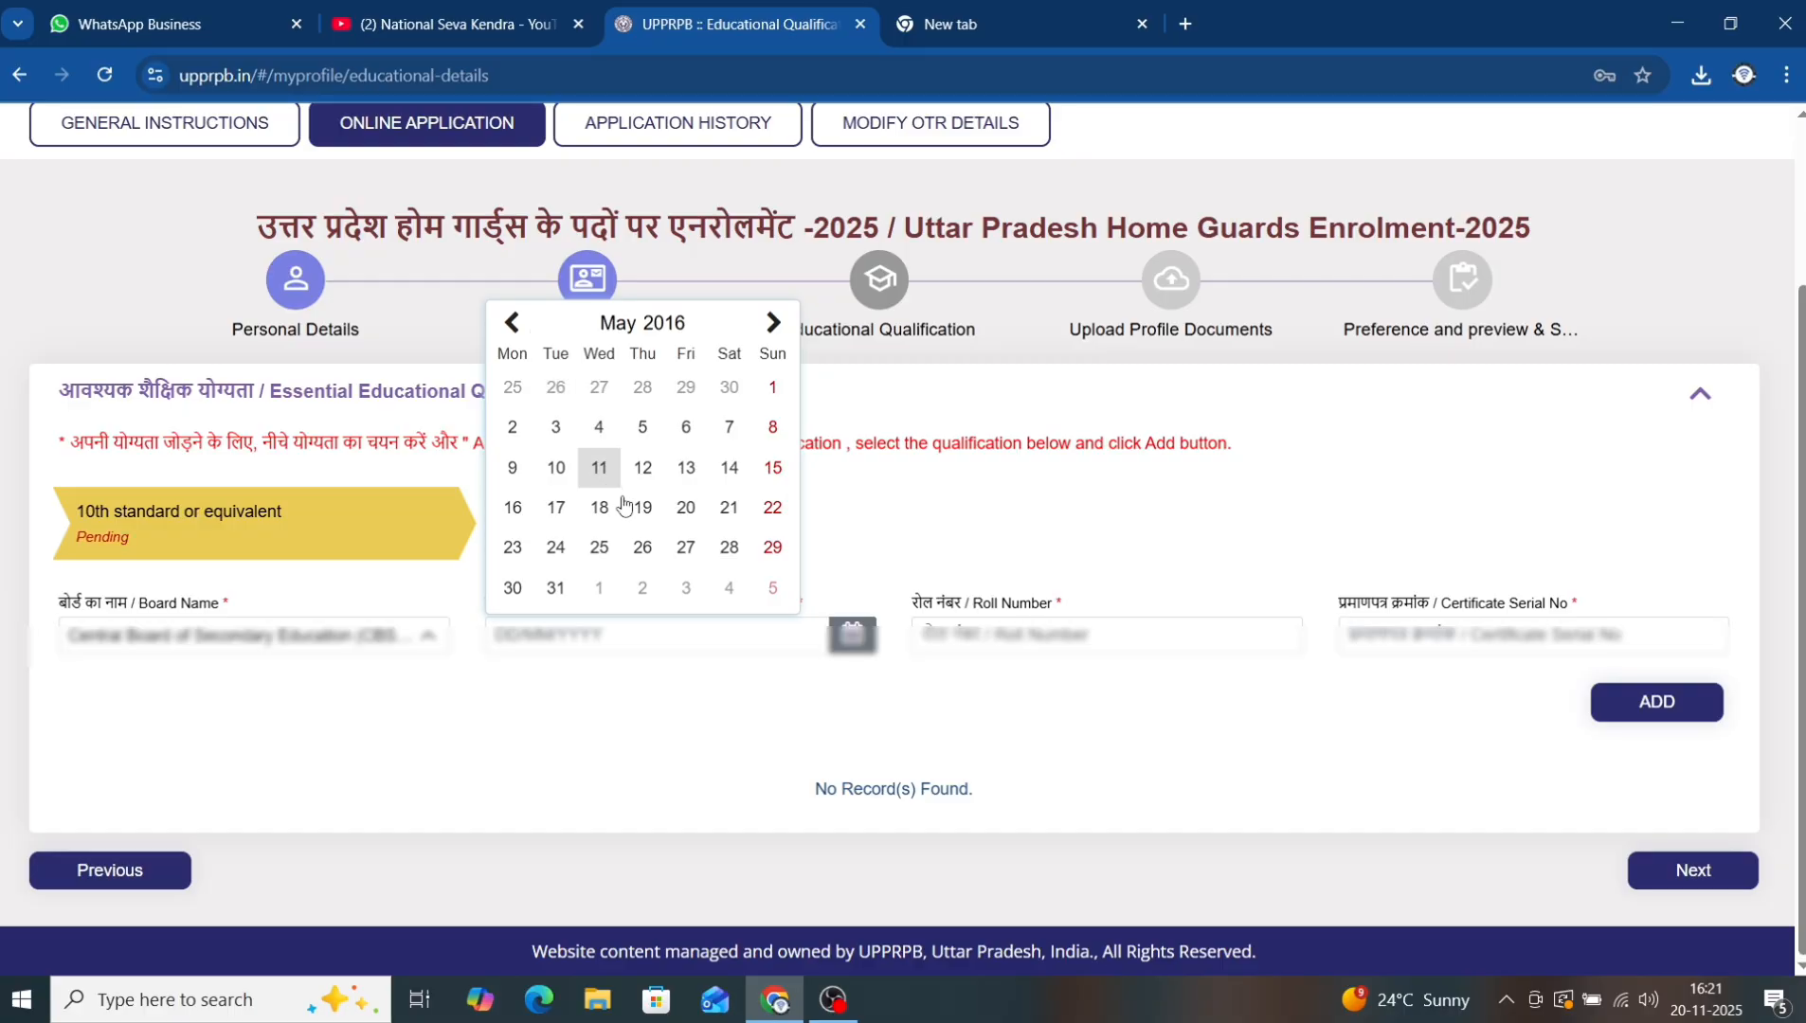
left_click(728, 550)
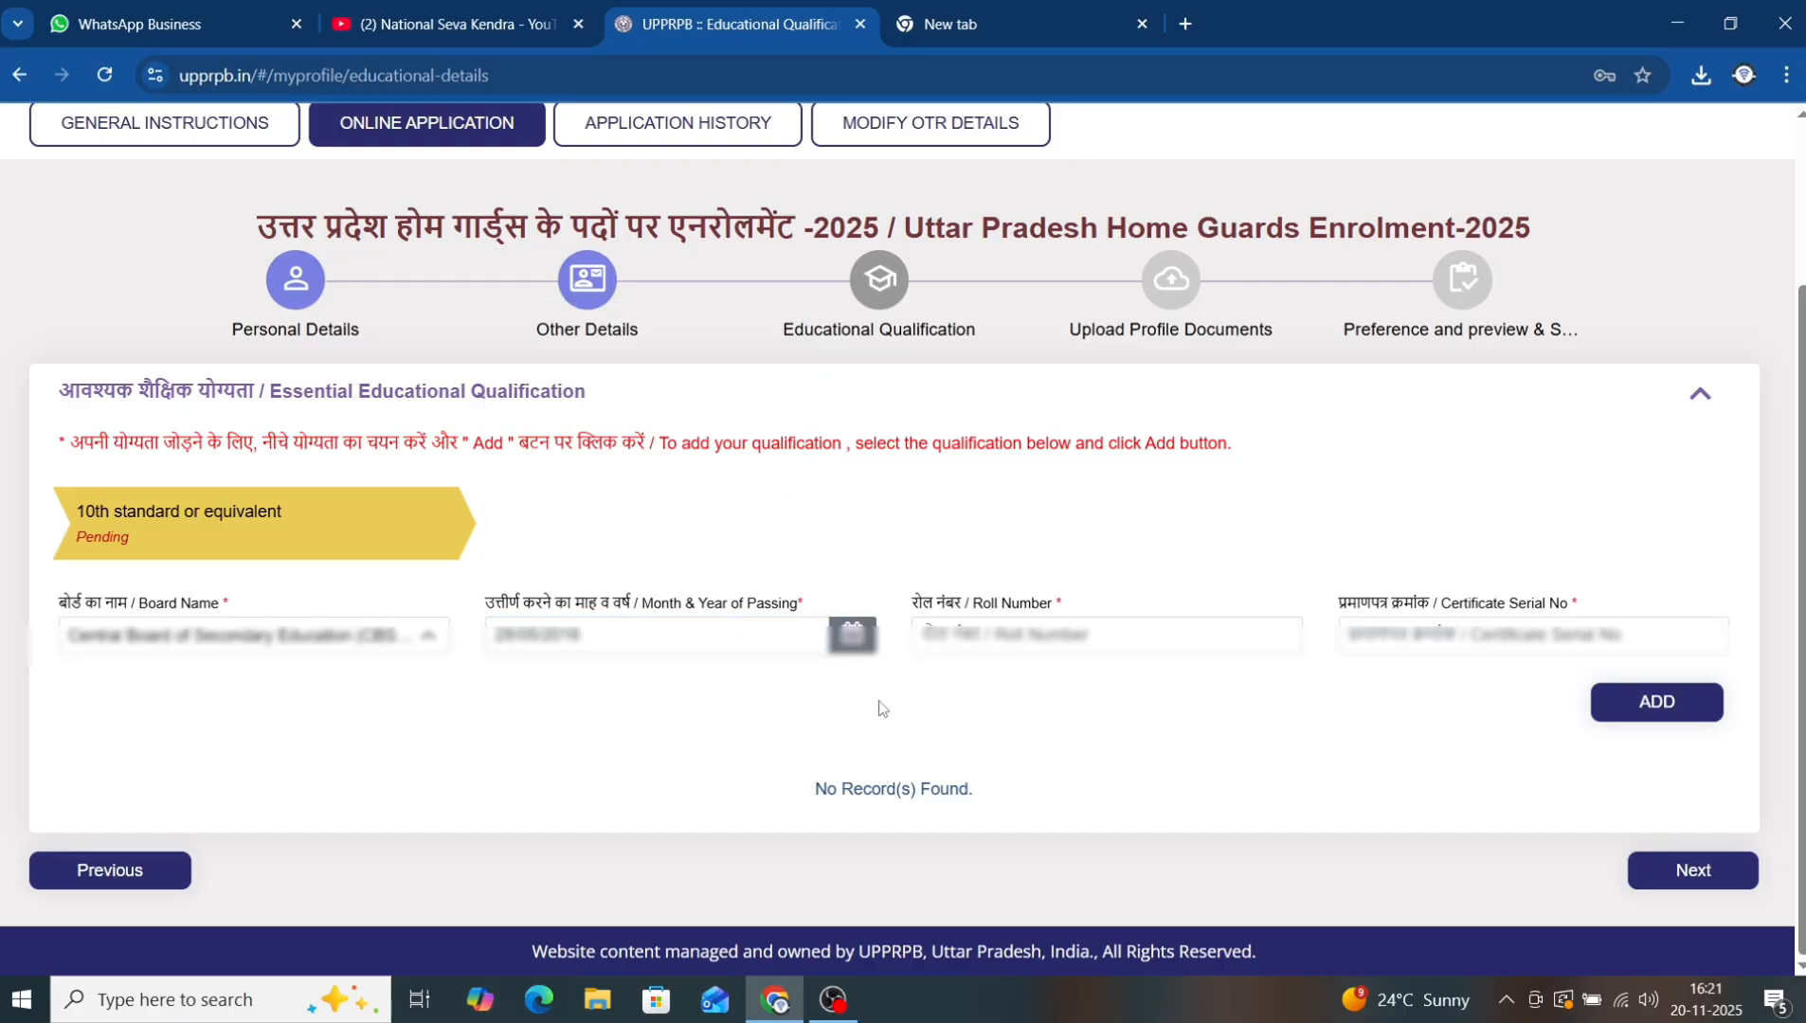
Enter the roll number and certificate serial number, then add the 10th qualification.
left_click(1041, 635)
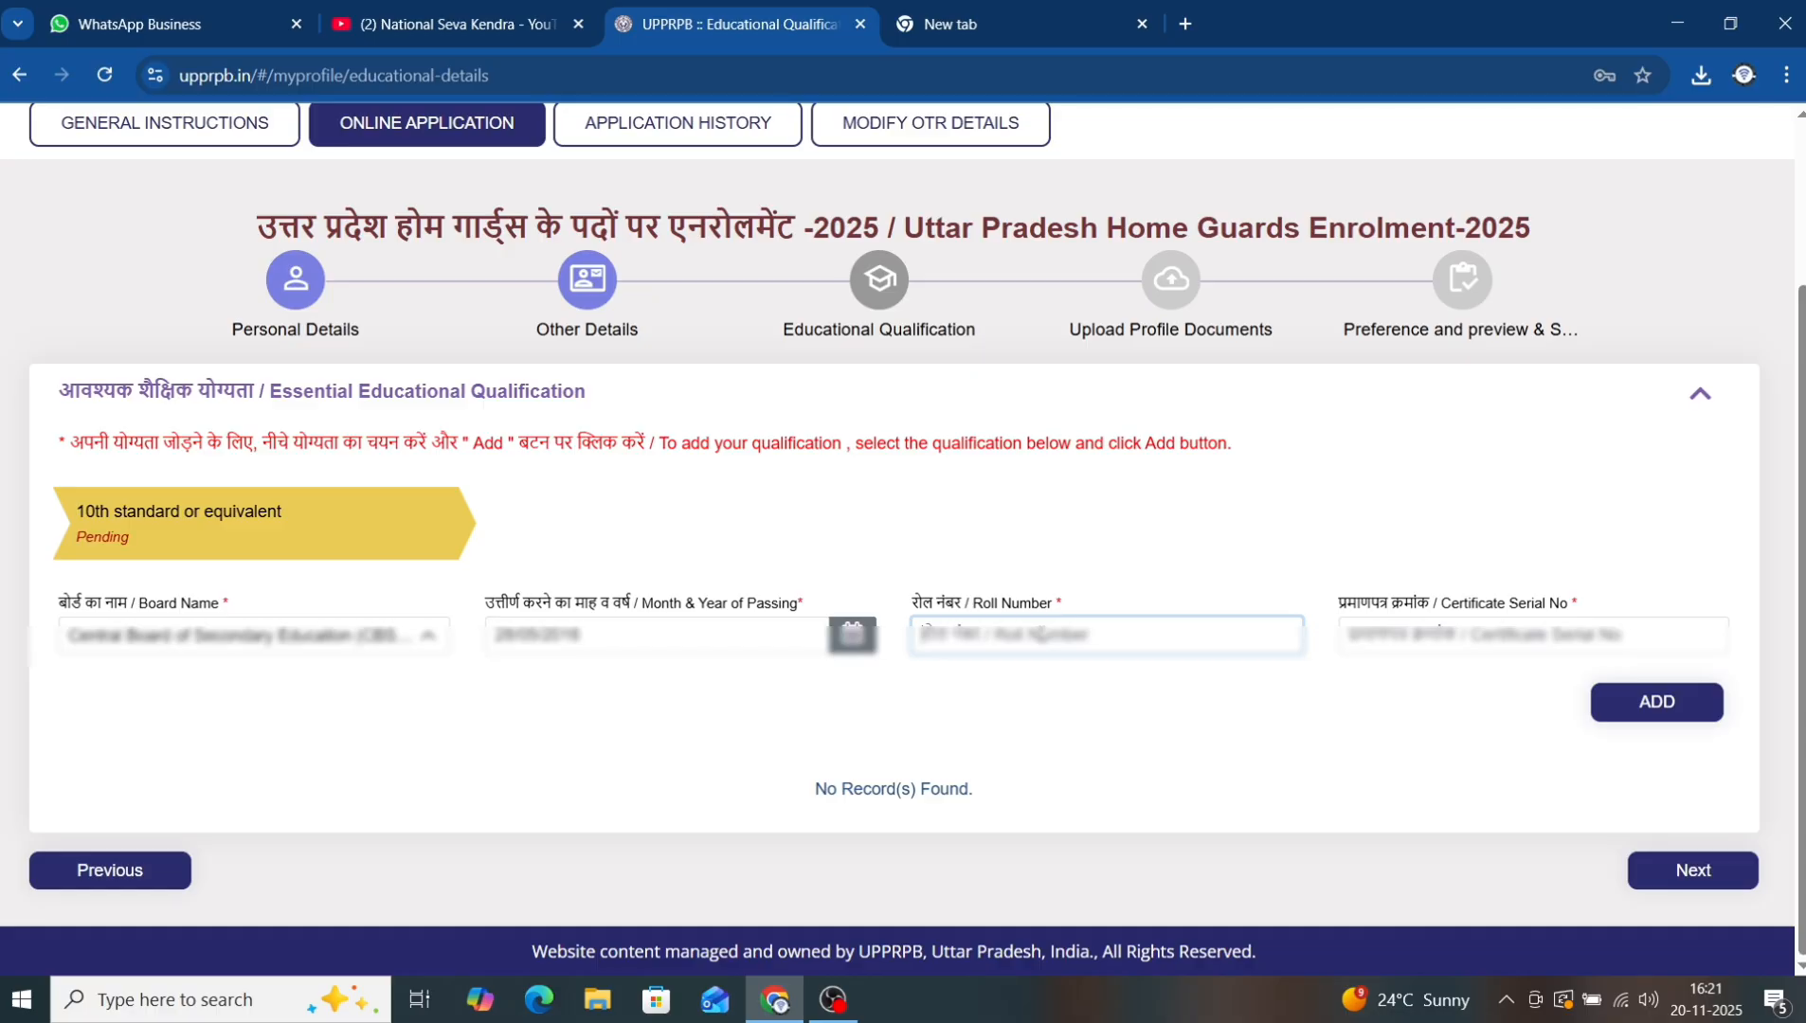
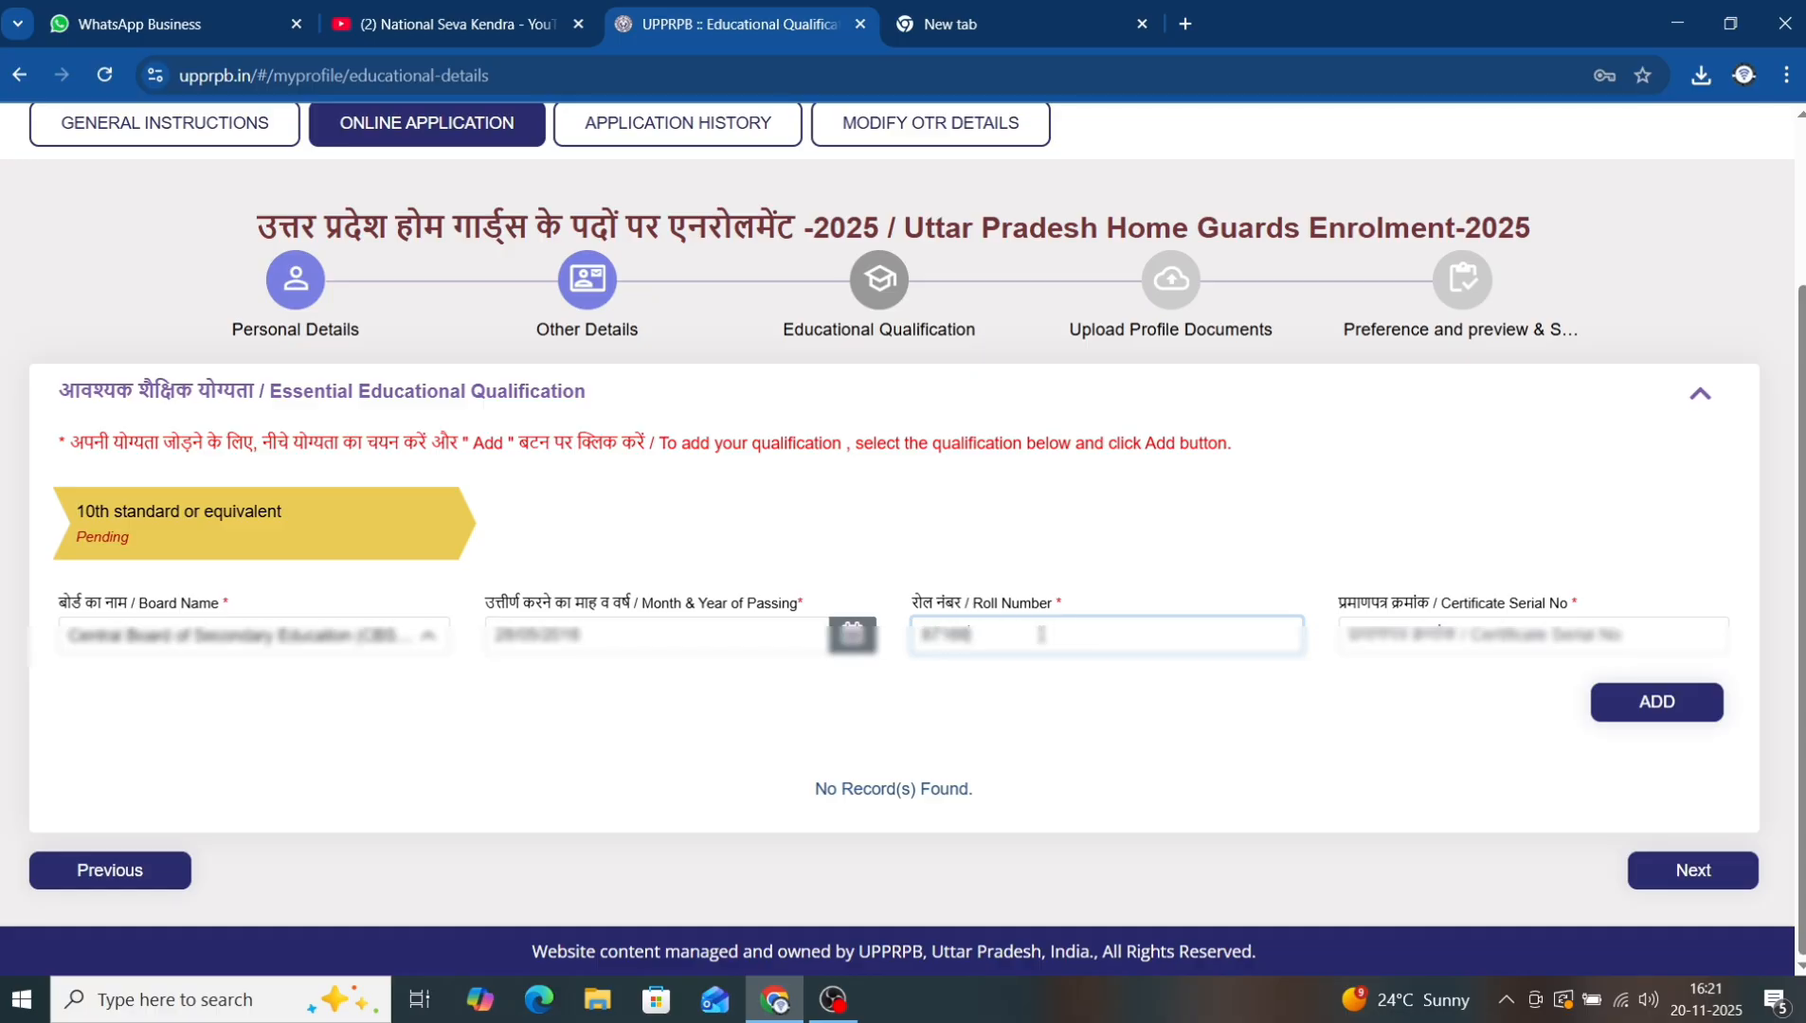
left_click(1394, 641)
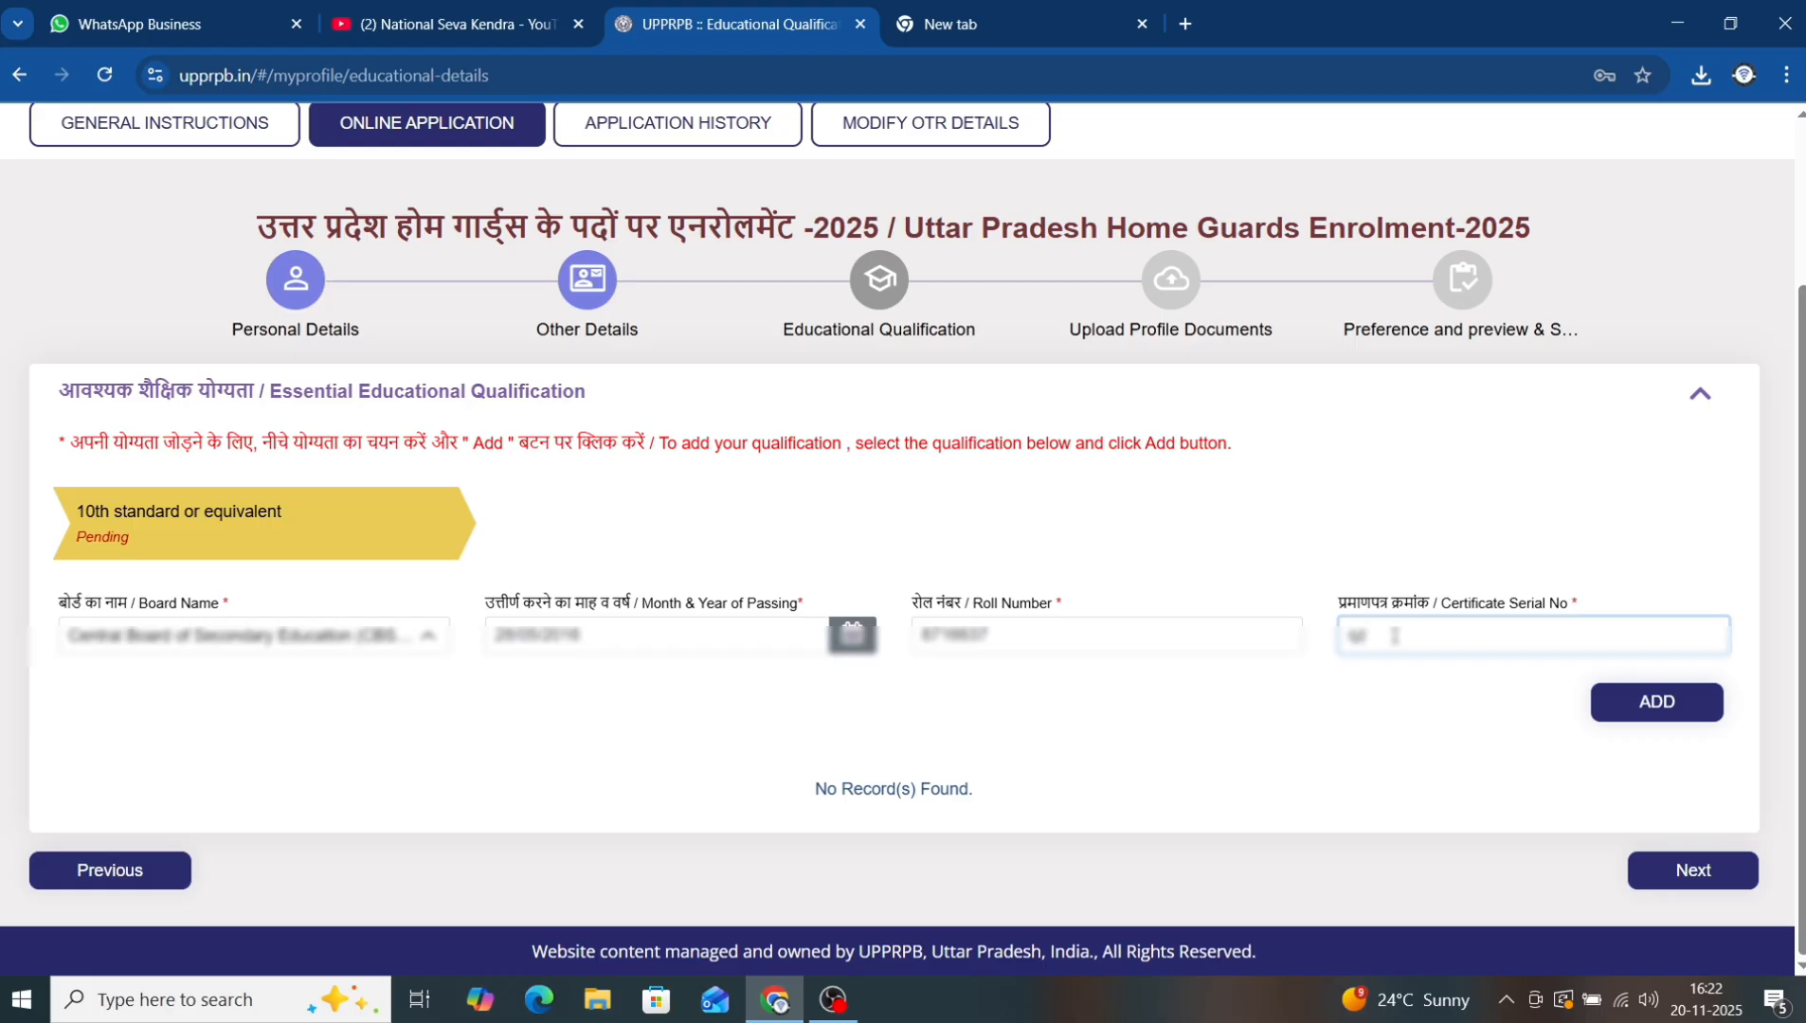
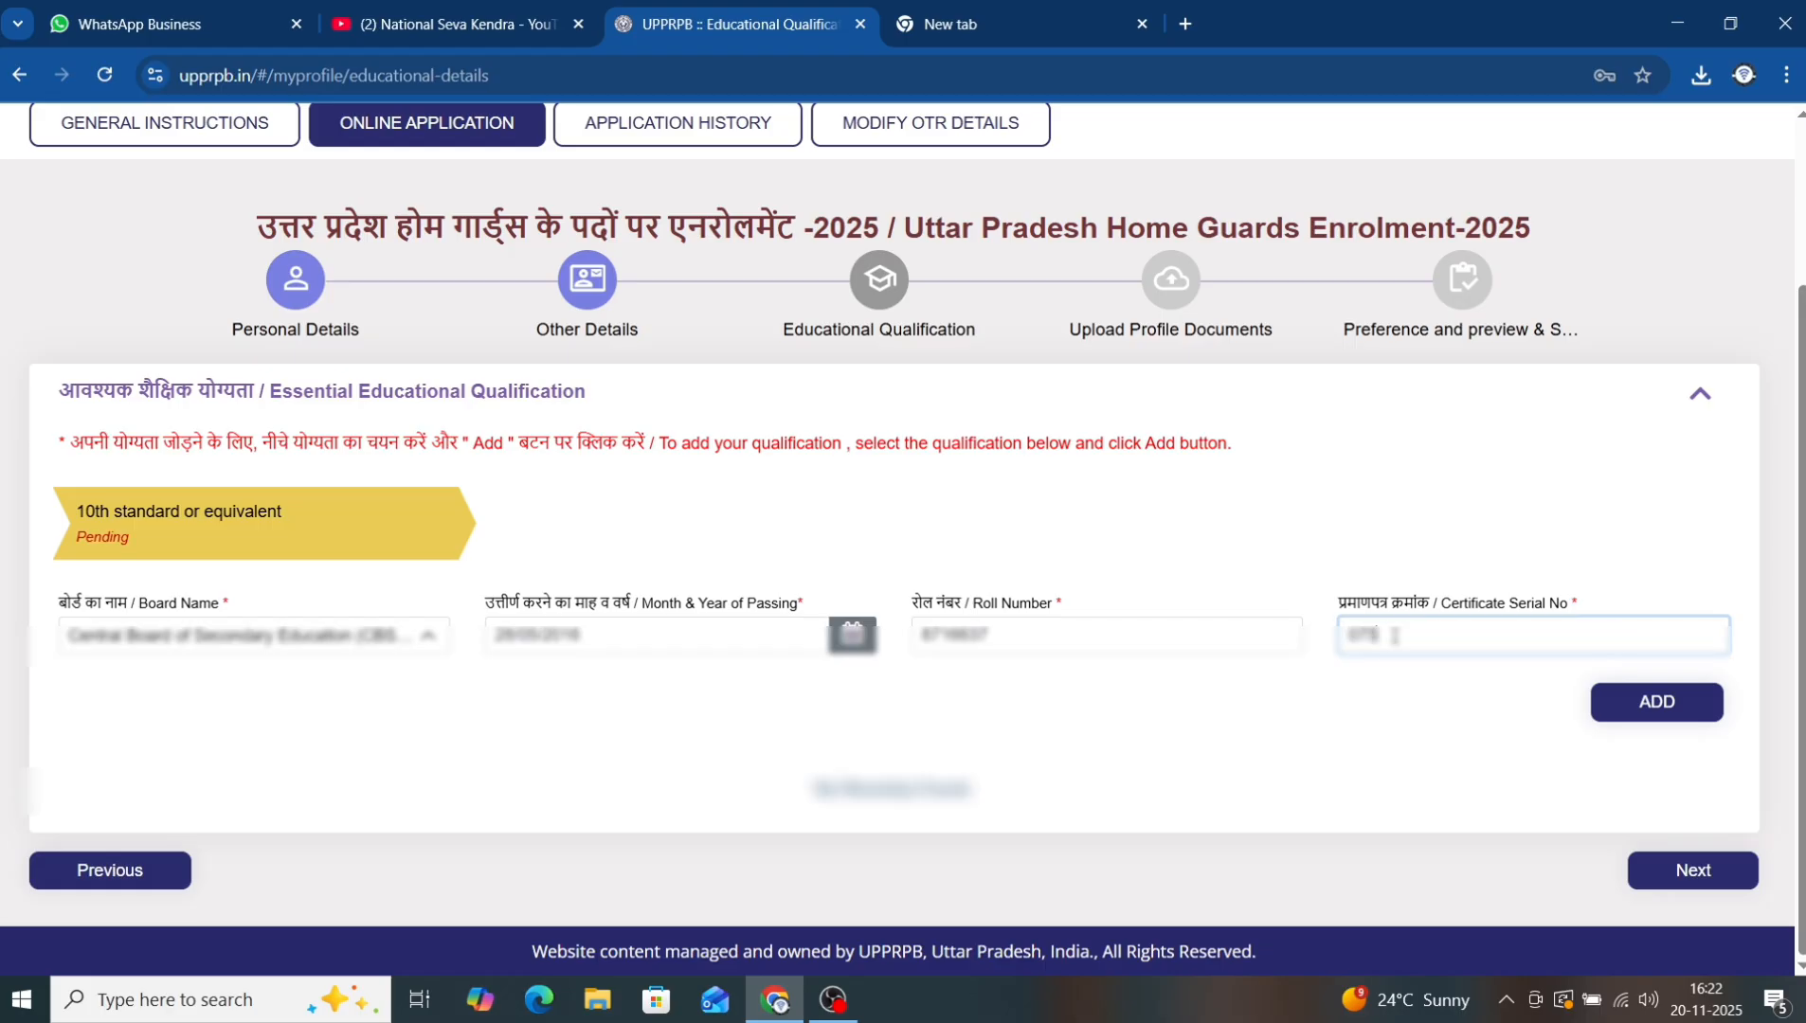
left_click(1677, 713)
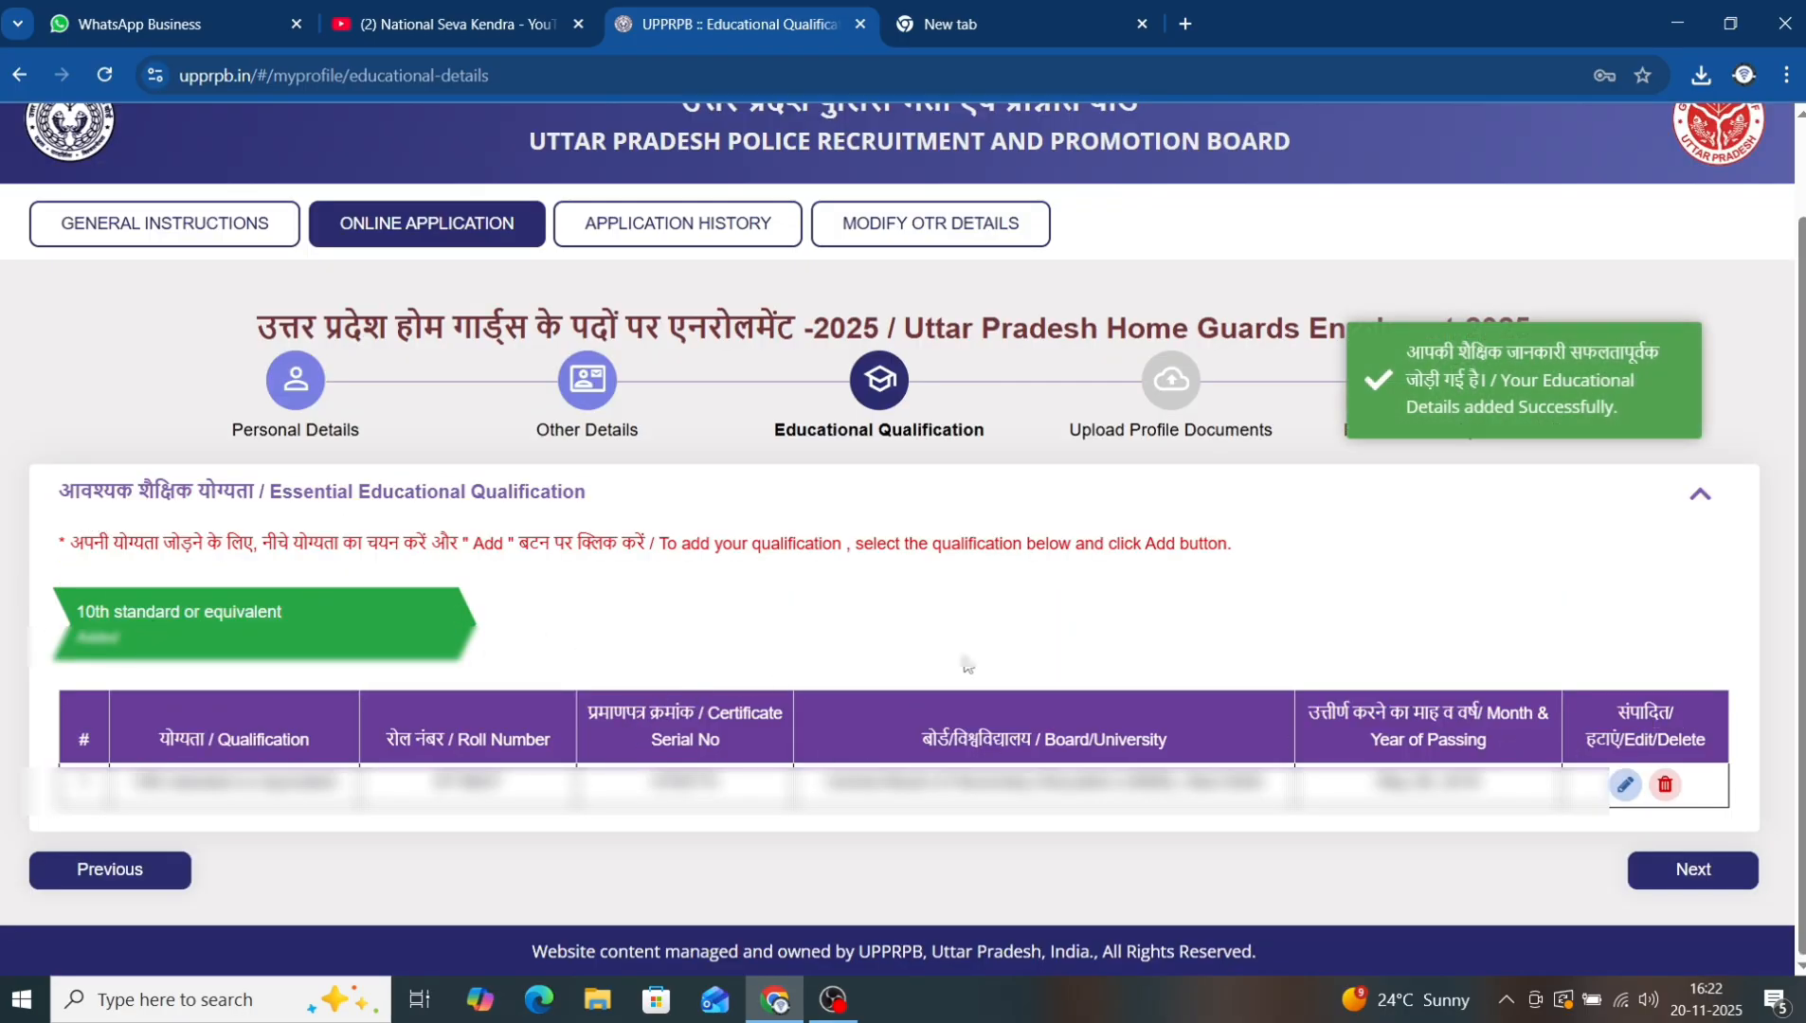
Continue to the document upload step and allow the site camera access.
left_click(1723, 884)
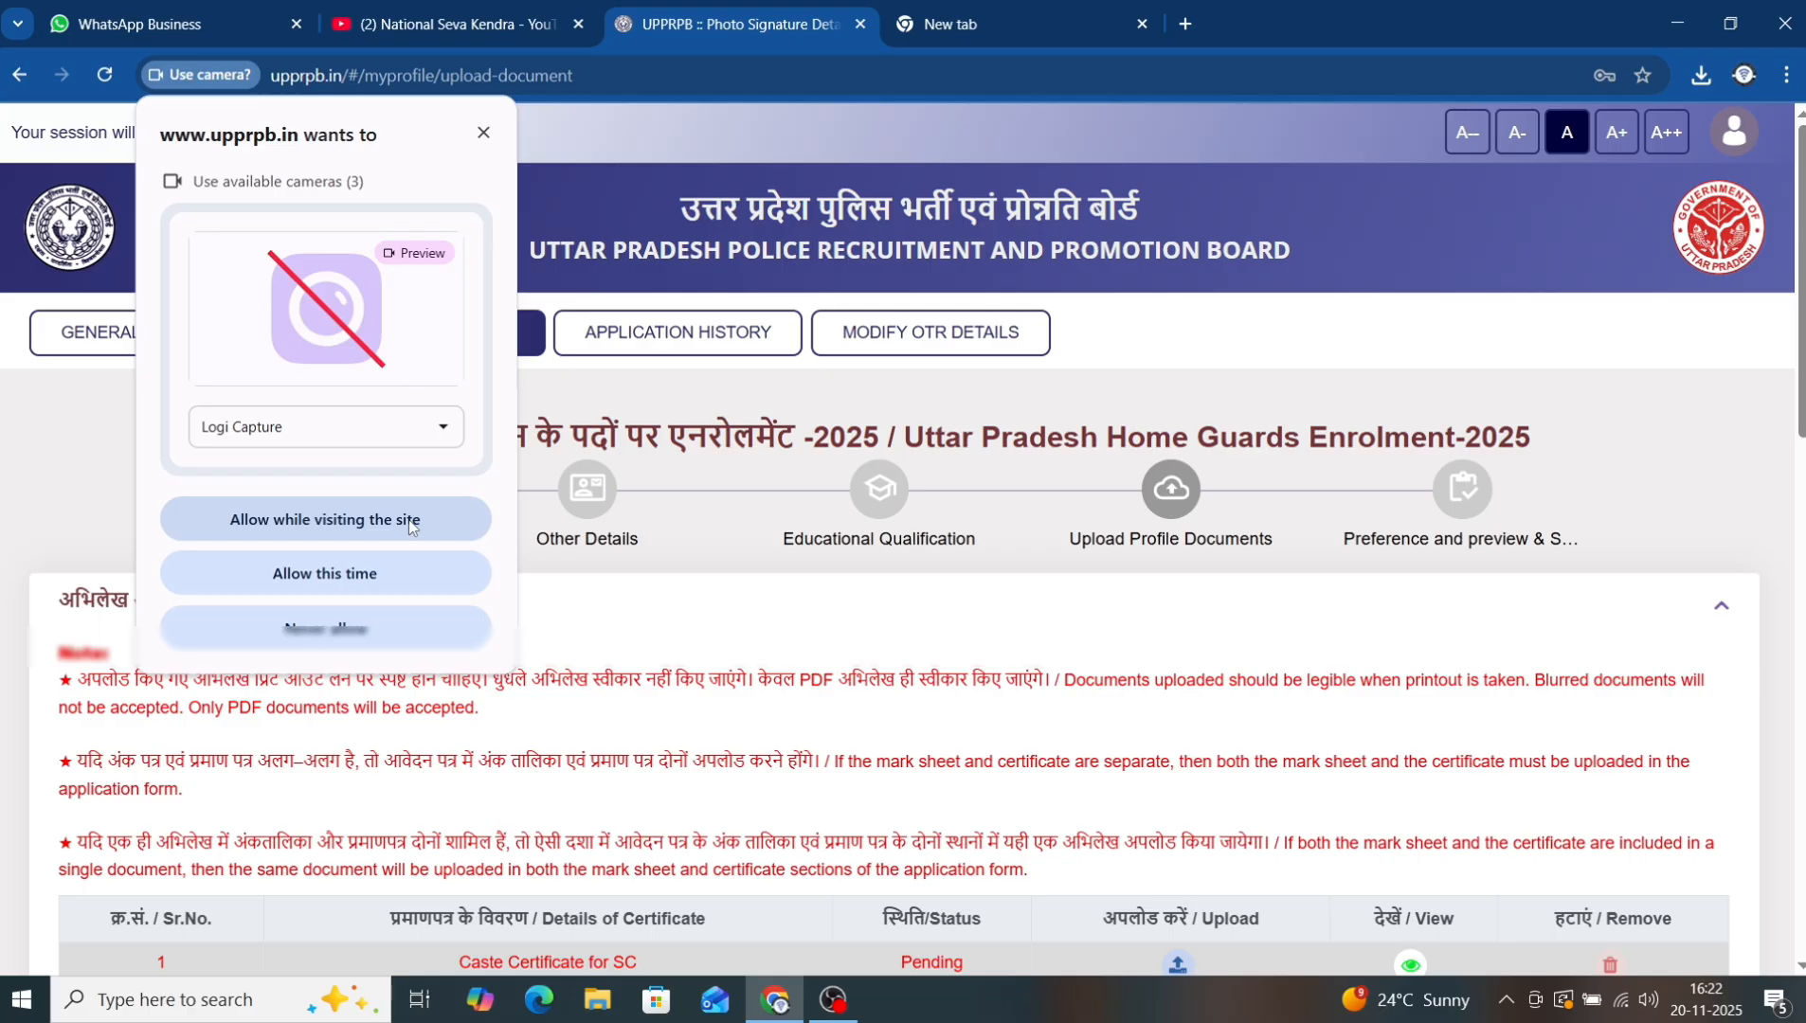
left_click(407, 519)
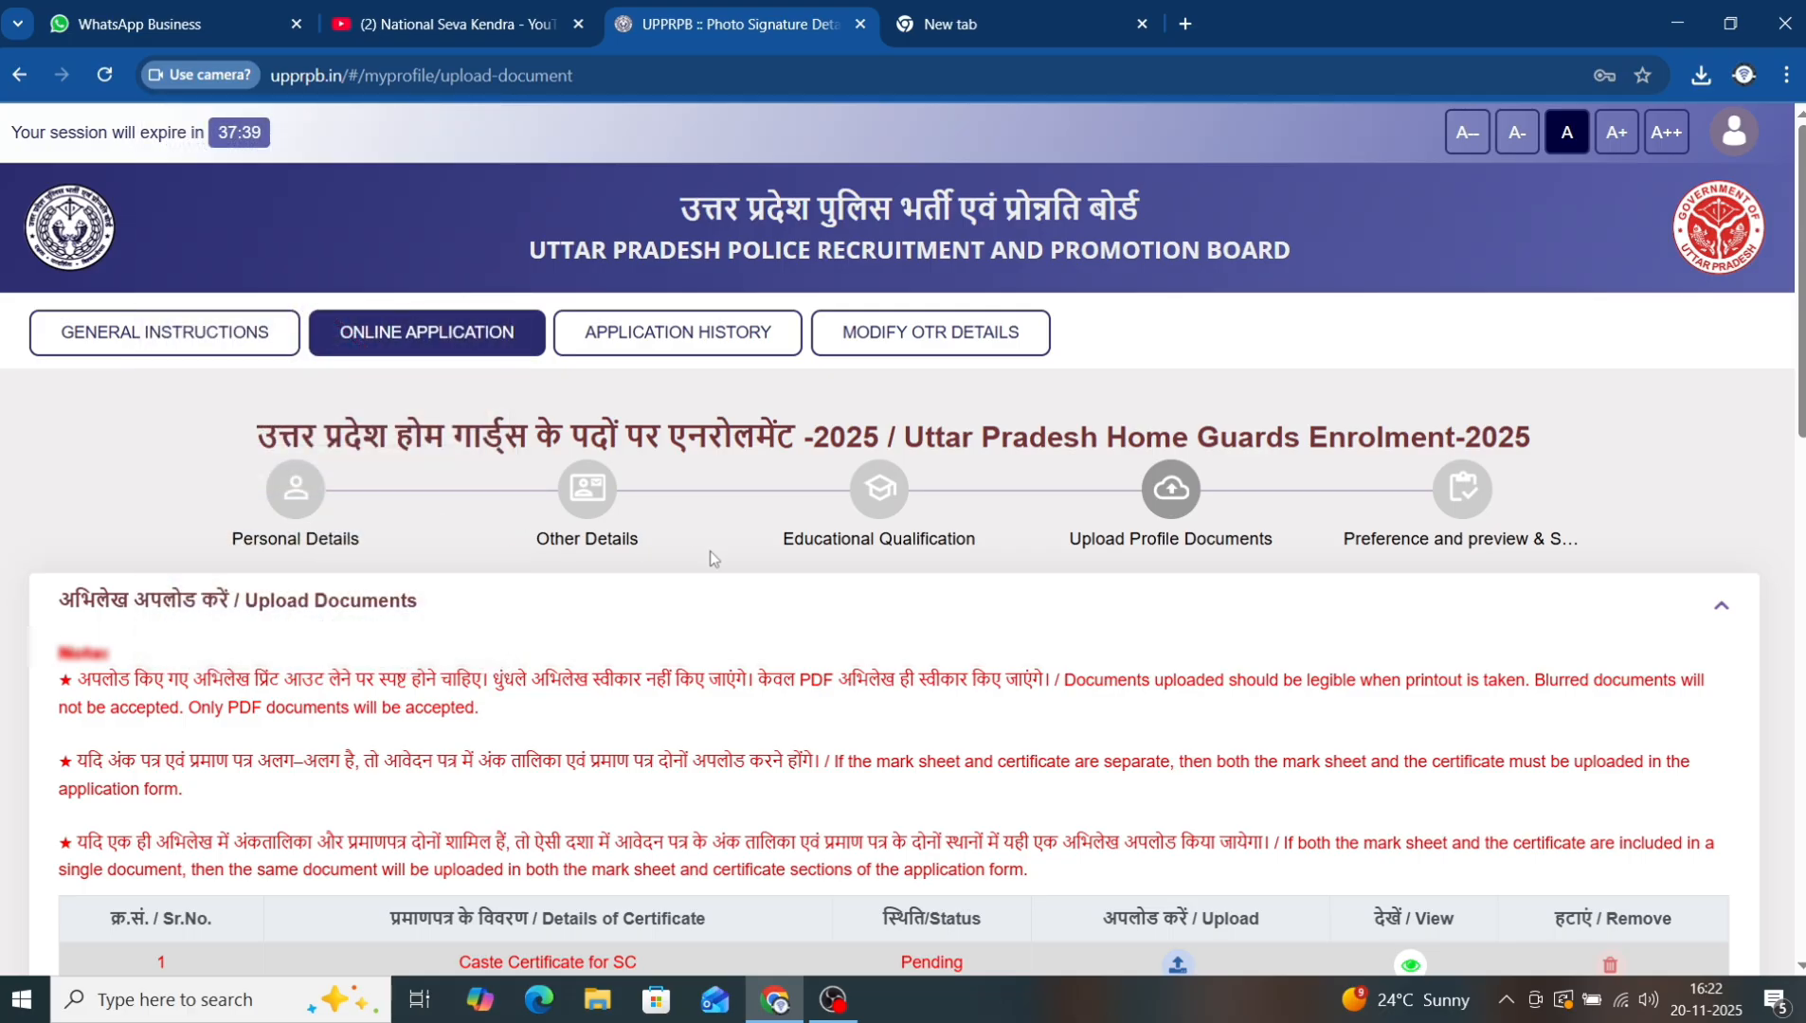
scroll(710, 550, "down", 6)
scroll(736, 557, "down", 1)
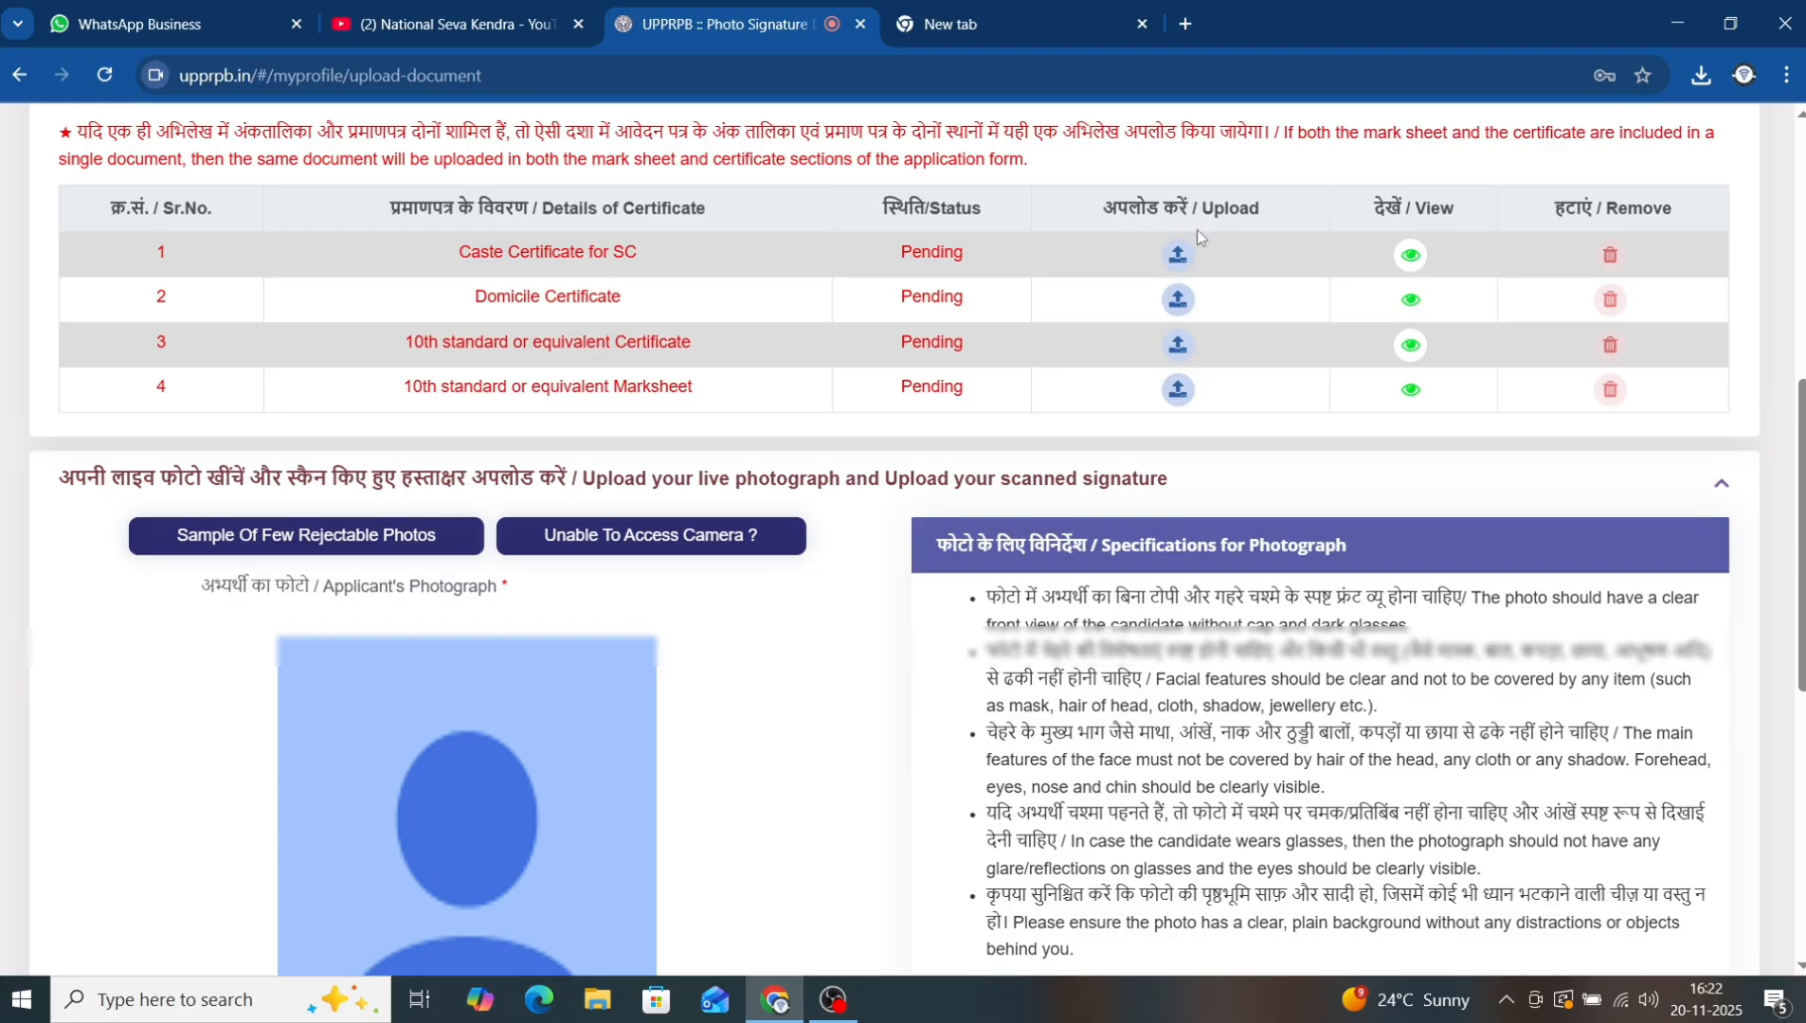
Upload the SC certificate PDF as the Caste Certificate and confirm saving it.
left_click(1179, 256)
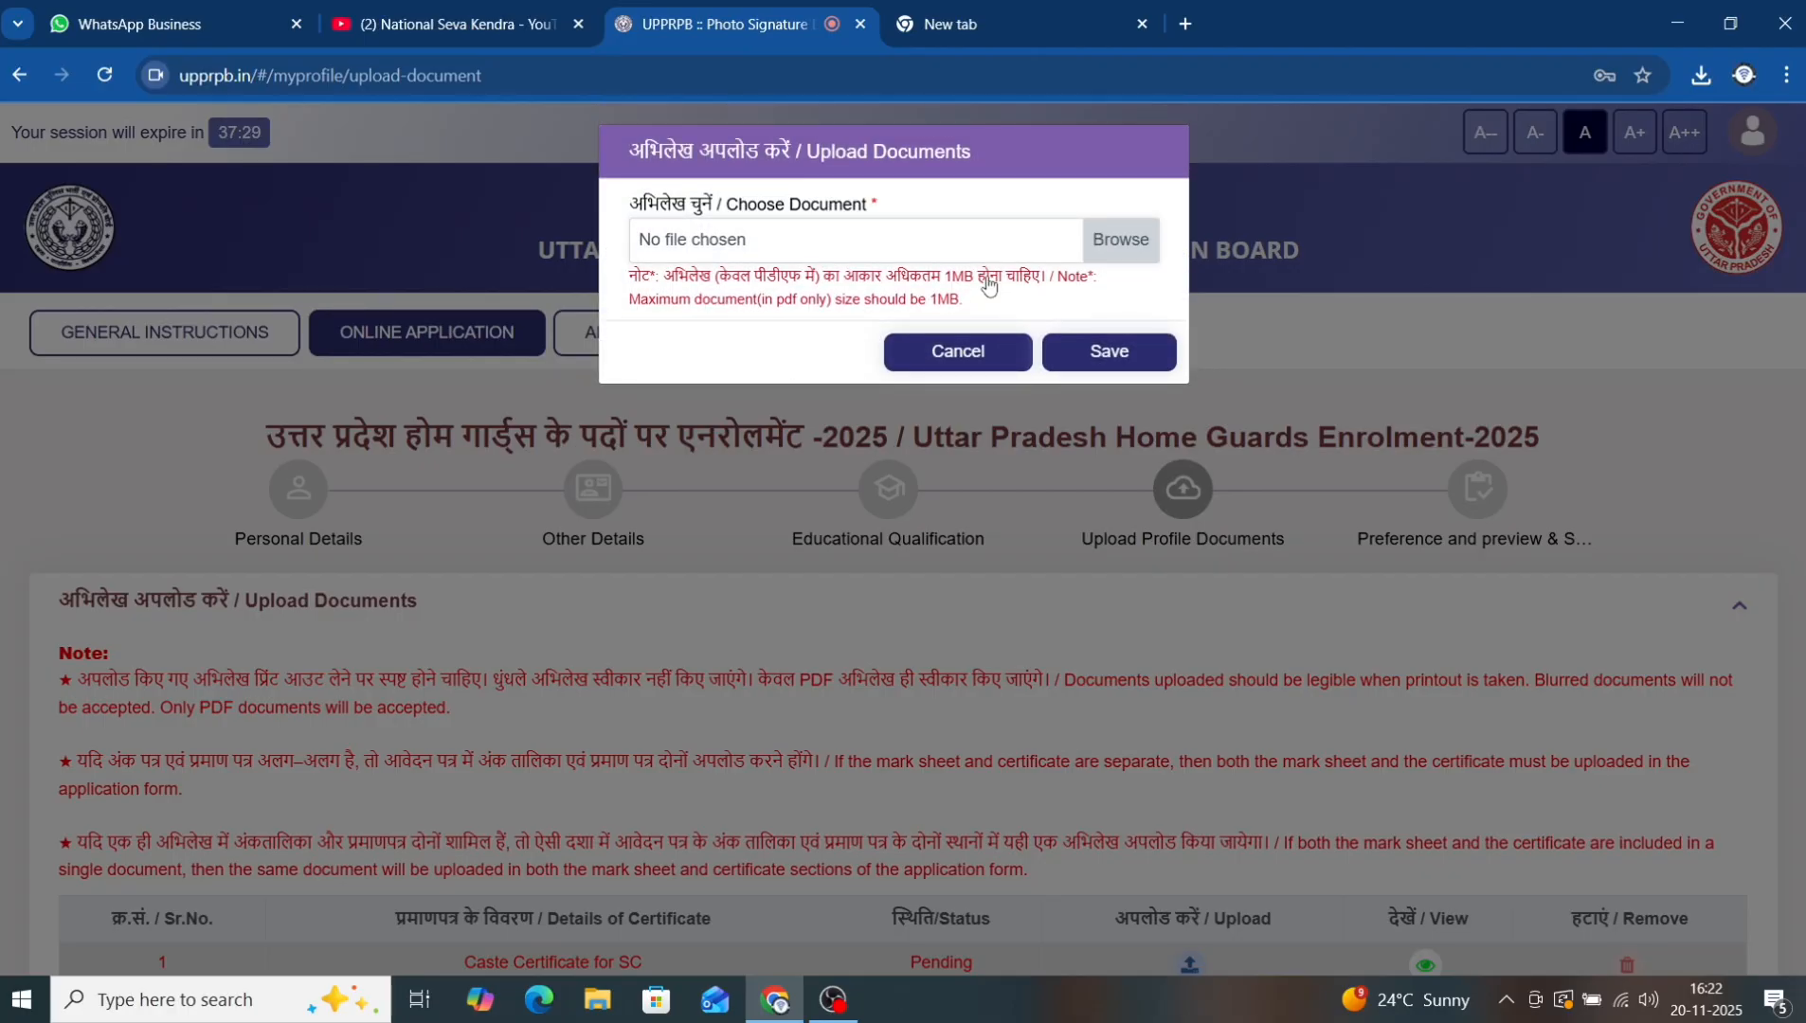
left_click(1116, 245)
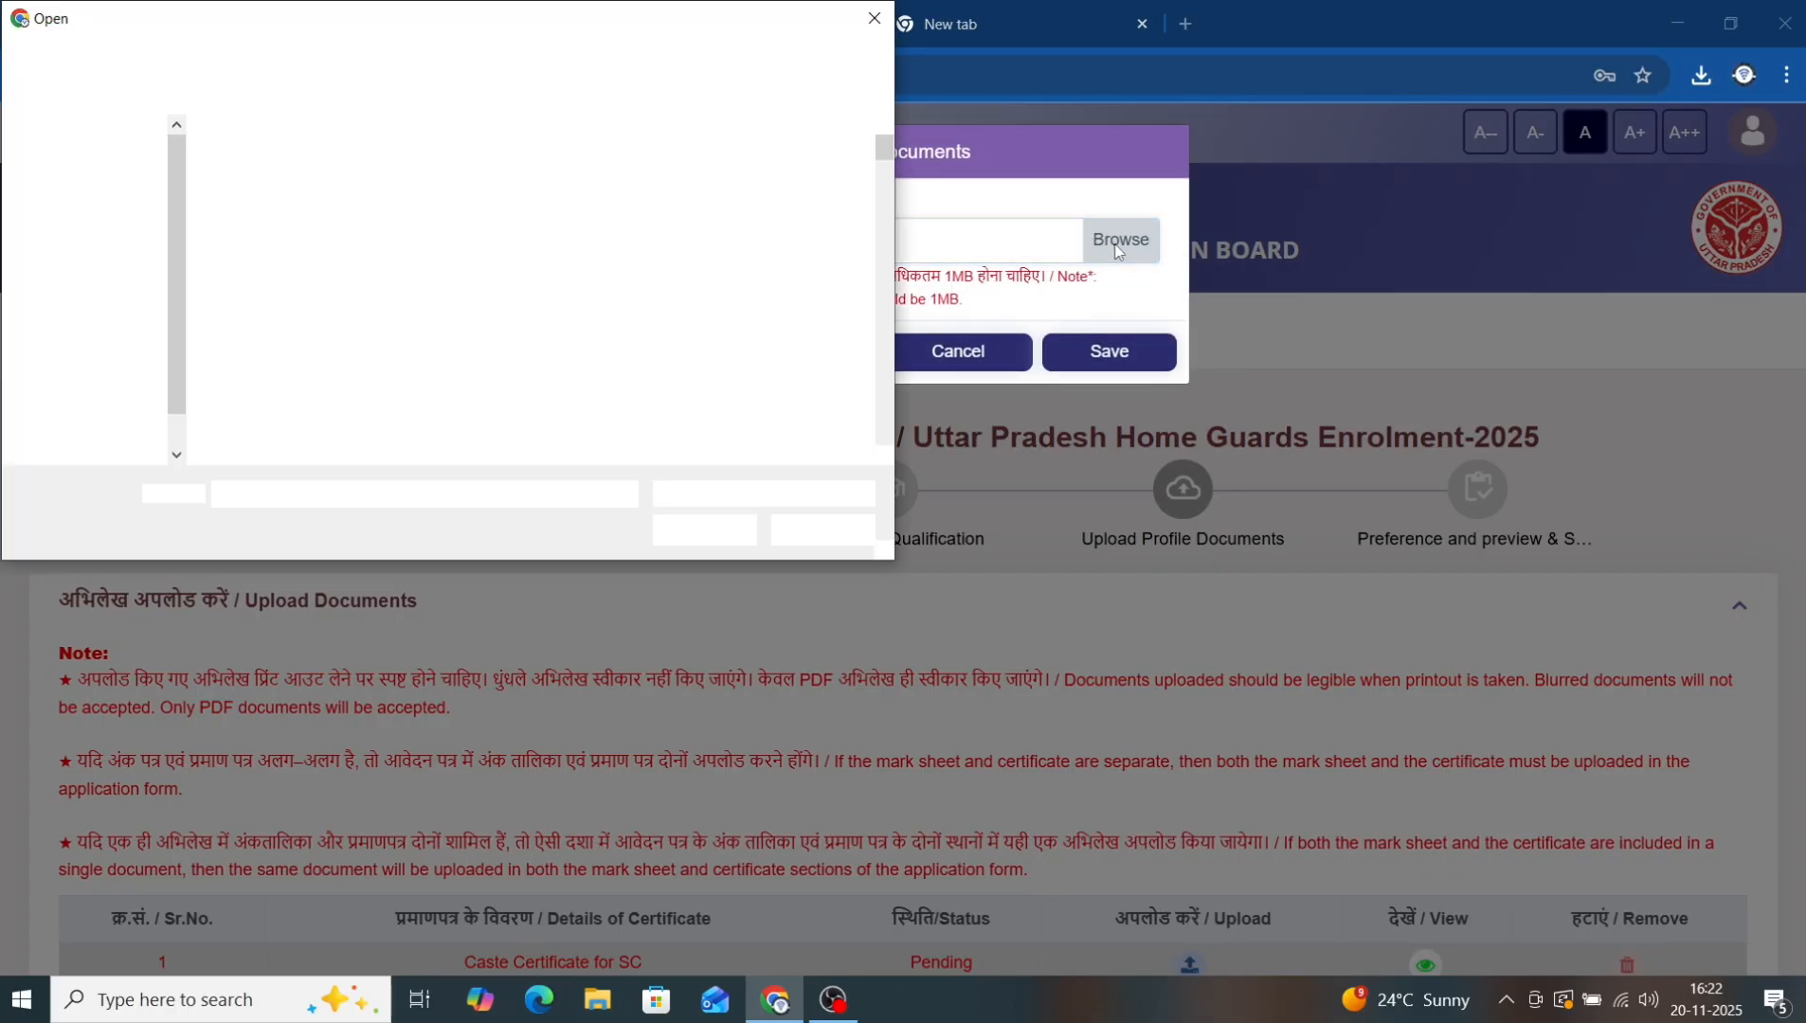
type("CAS")
key("BackSpace")
key("BackSpace")
key("BackSpace")
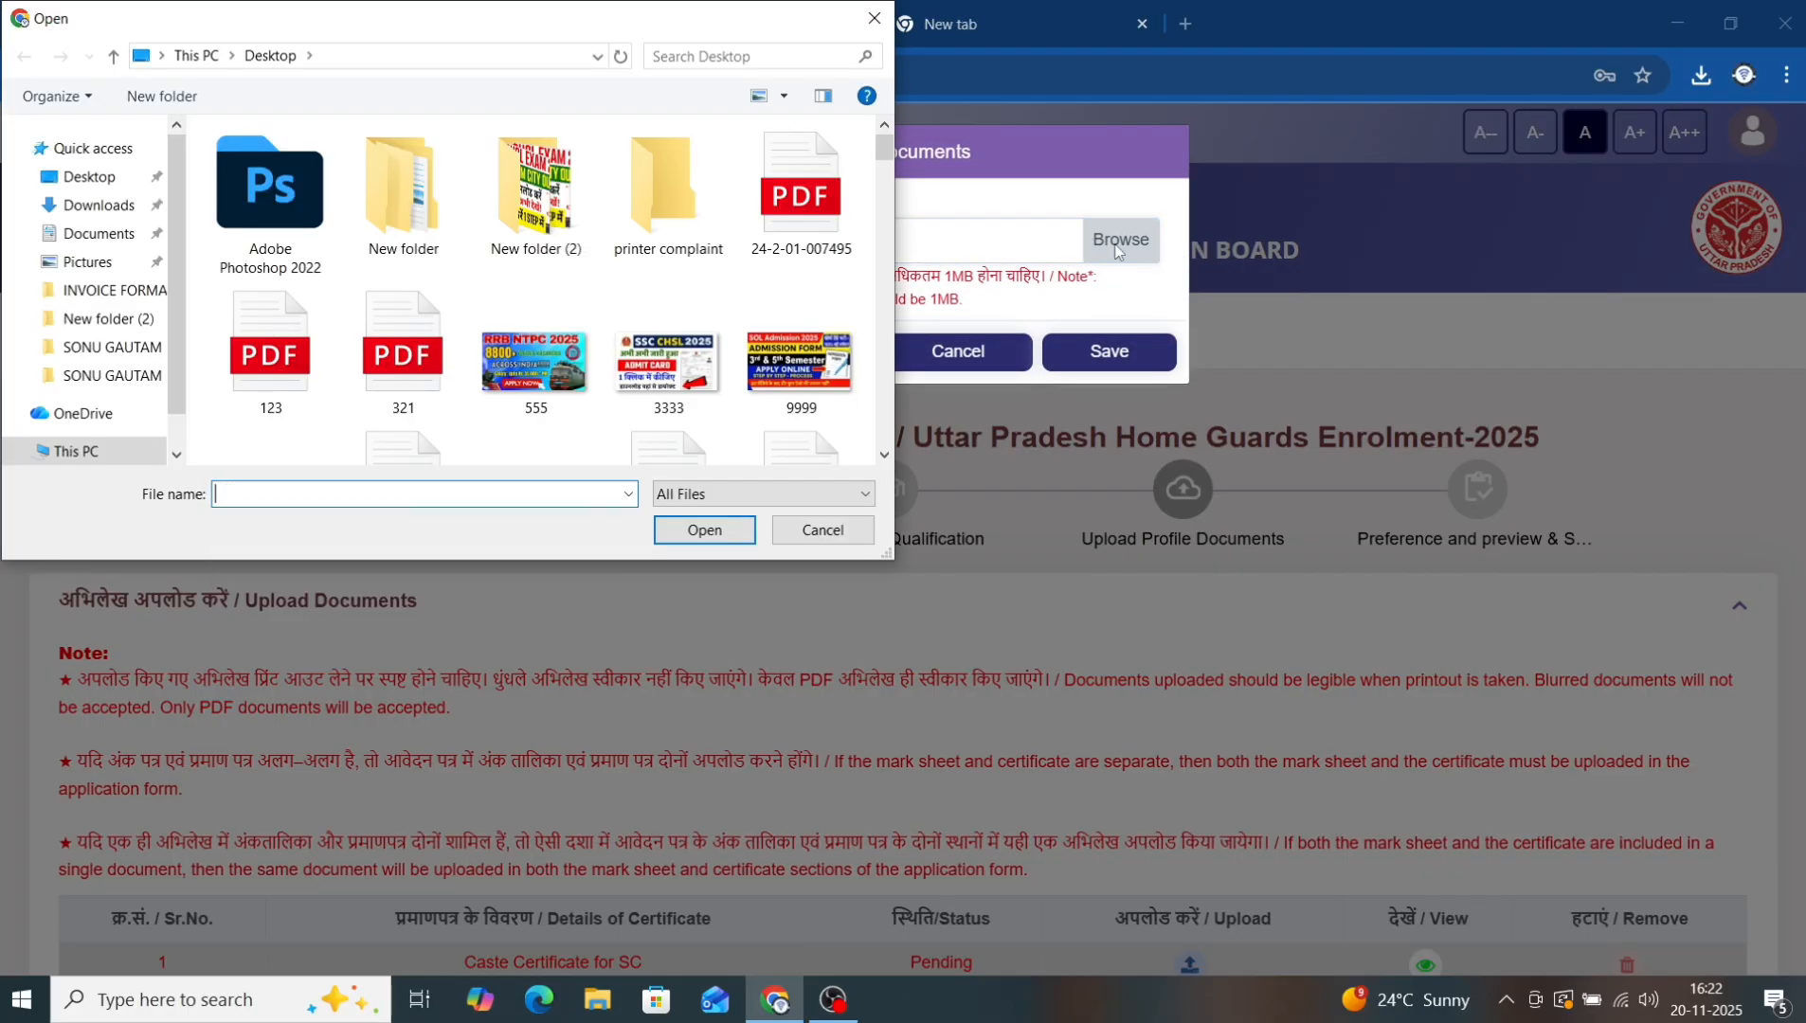
type("SON")
key("Down")
key("Down")
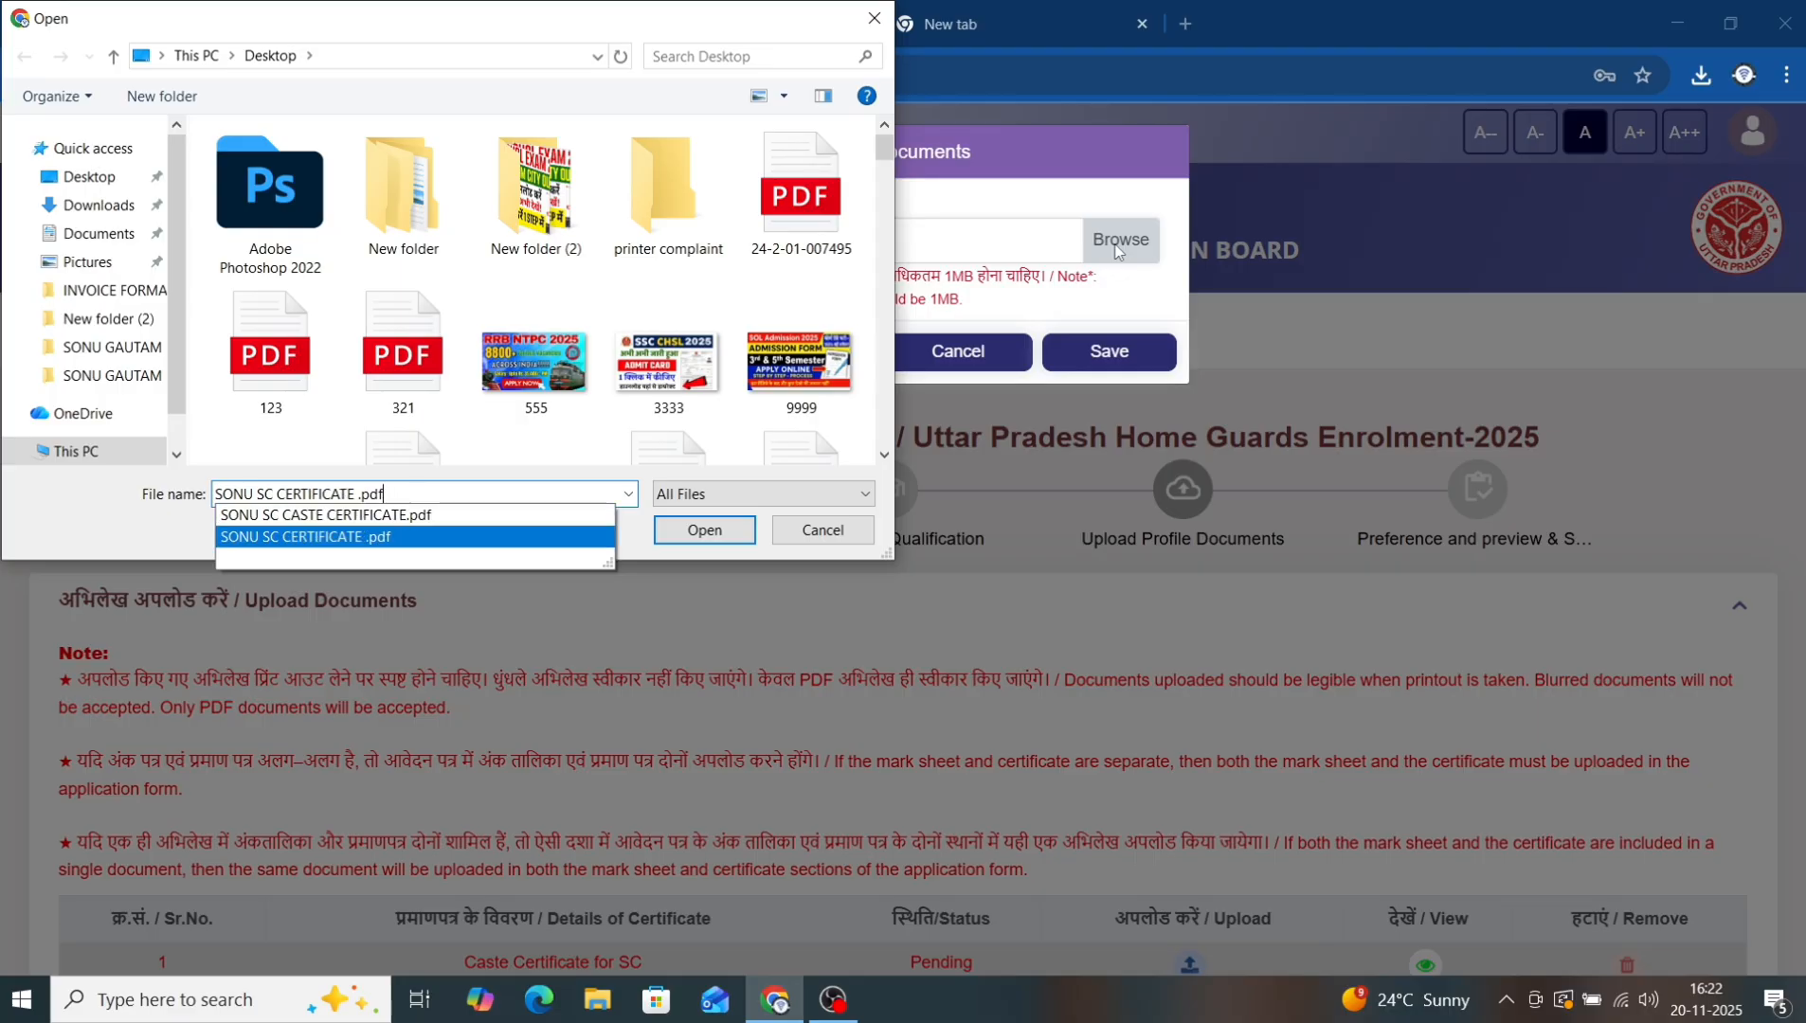
key("Return")
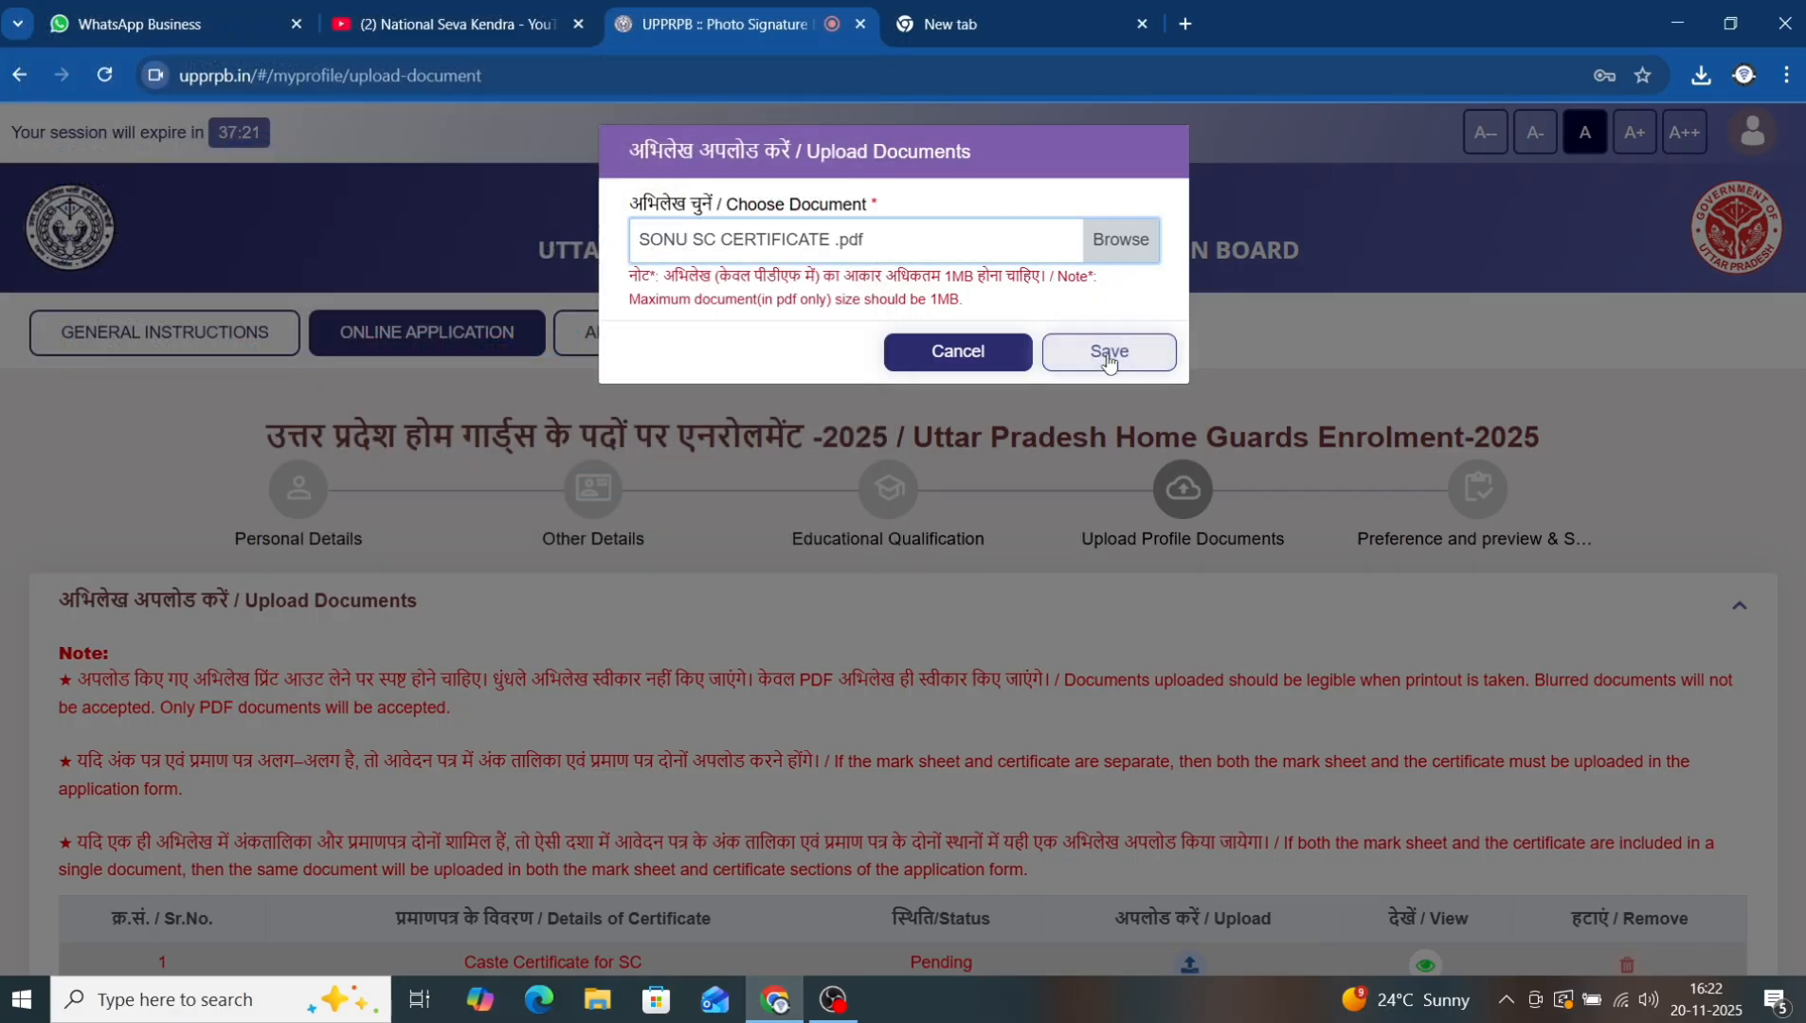
left_click(1110, 352)
left_click(1154, 357)
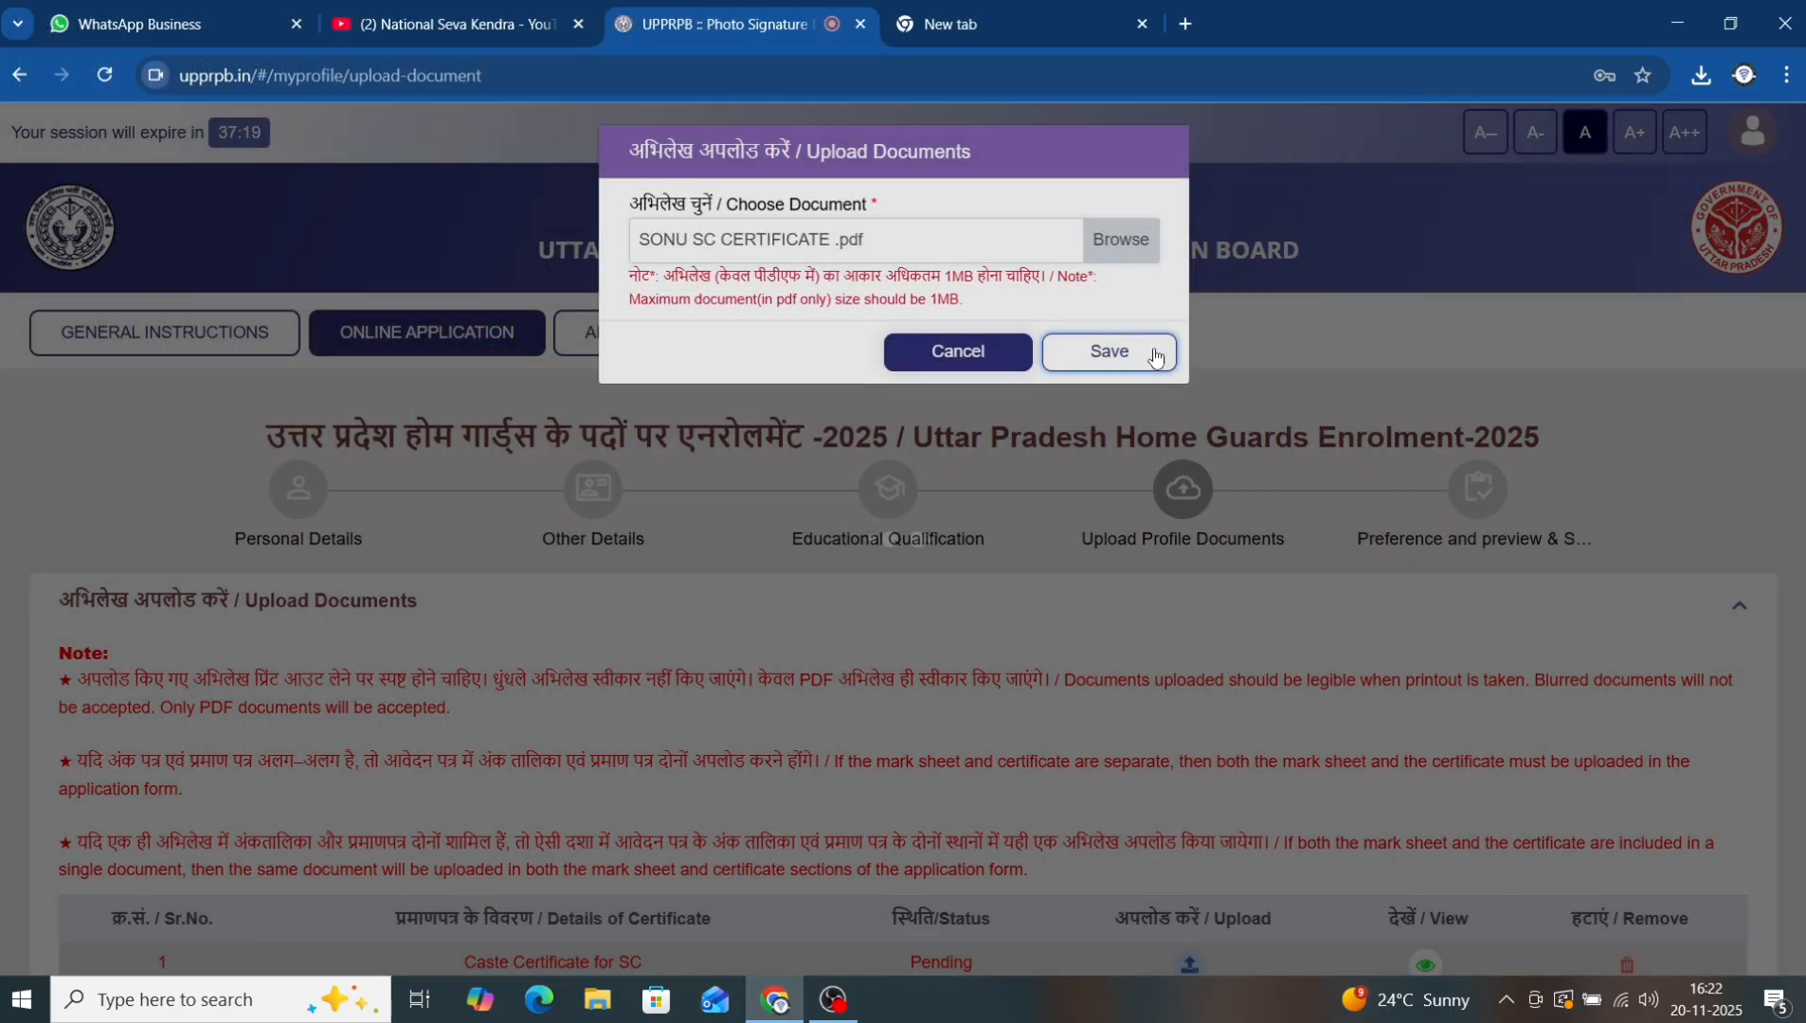
scroll(1154, 356, "down", 7)
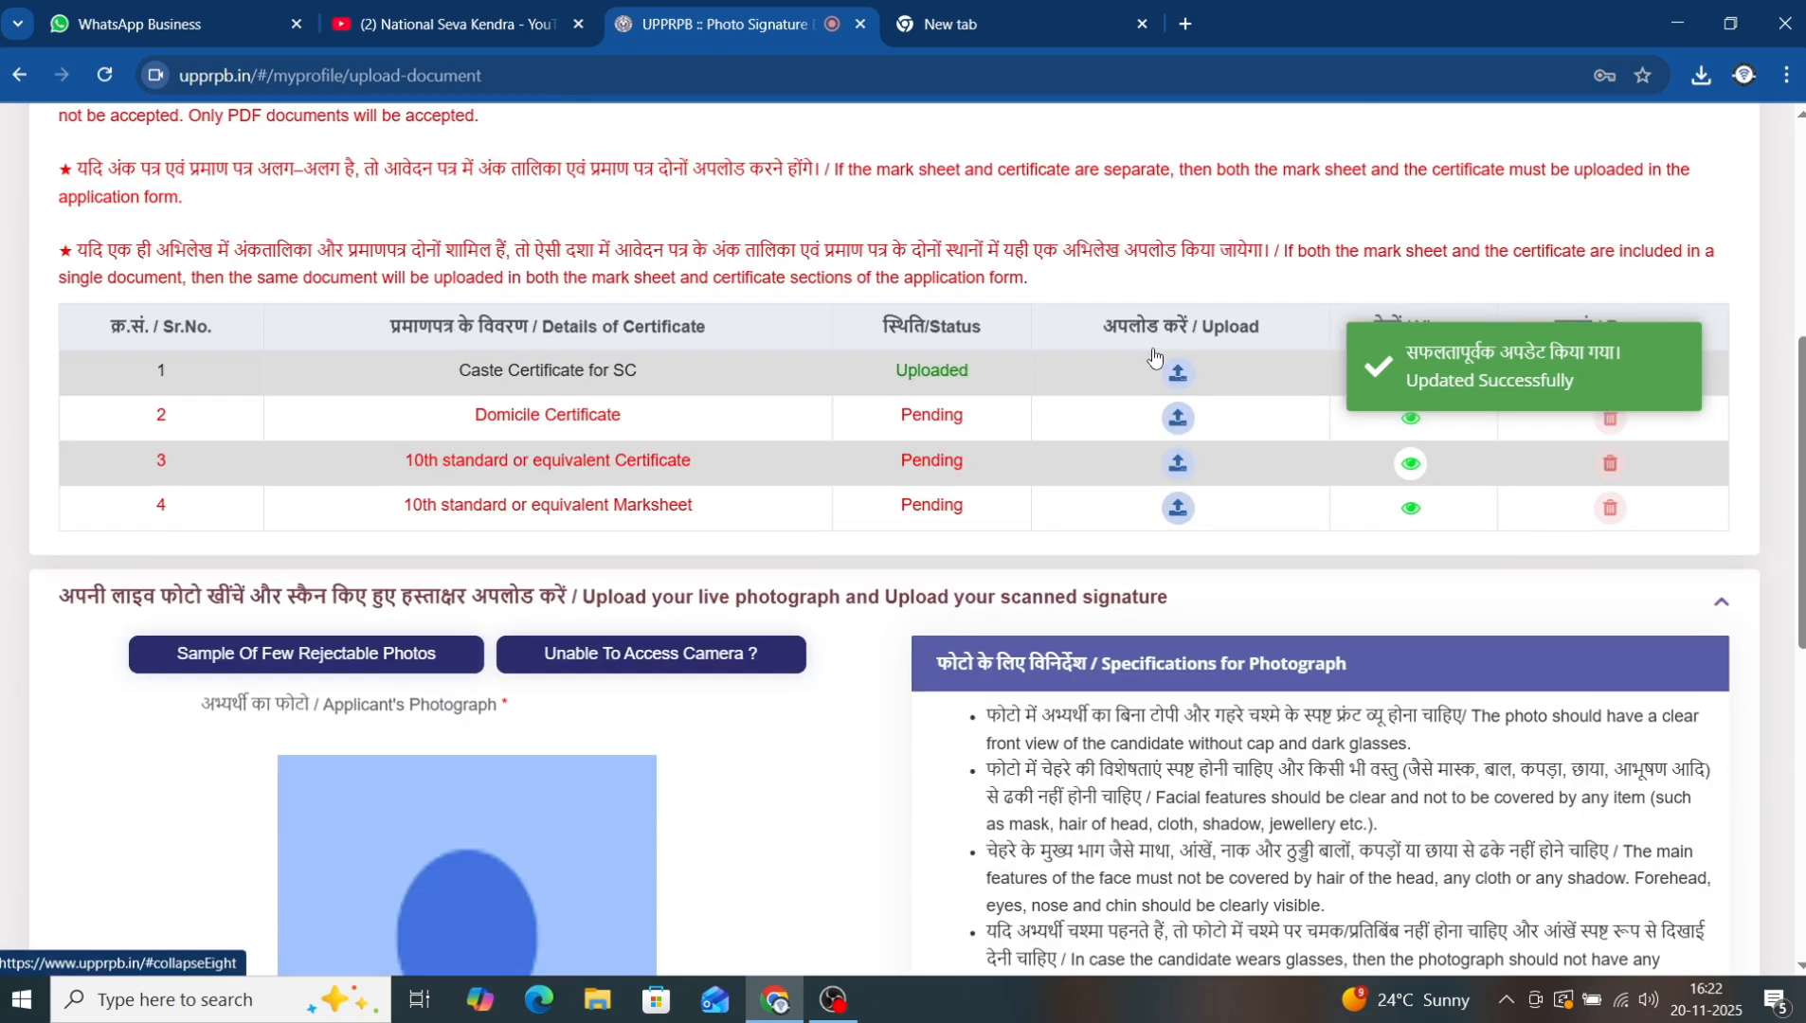
scroll(1231, 445, "up", 2)
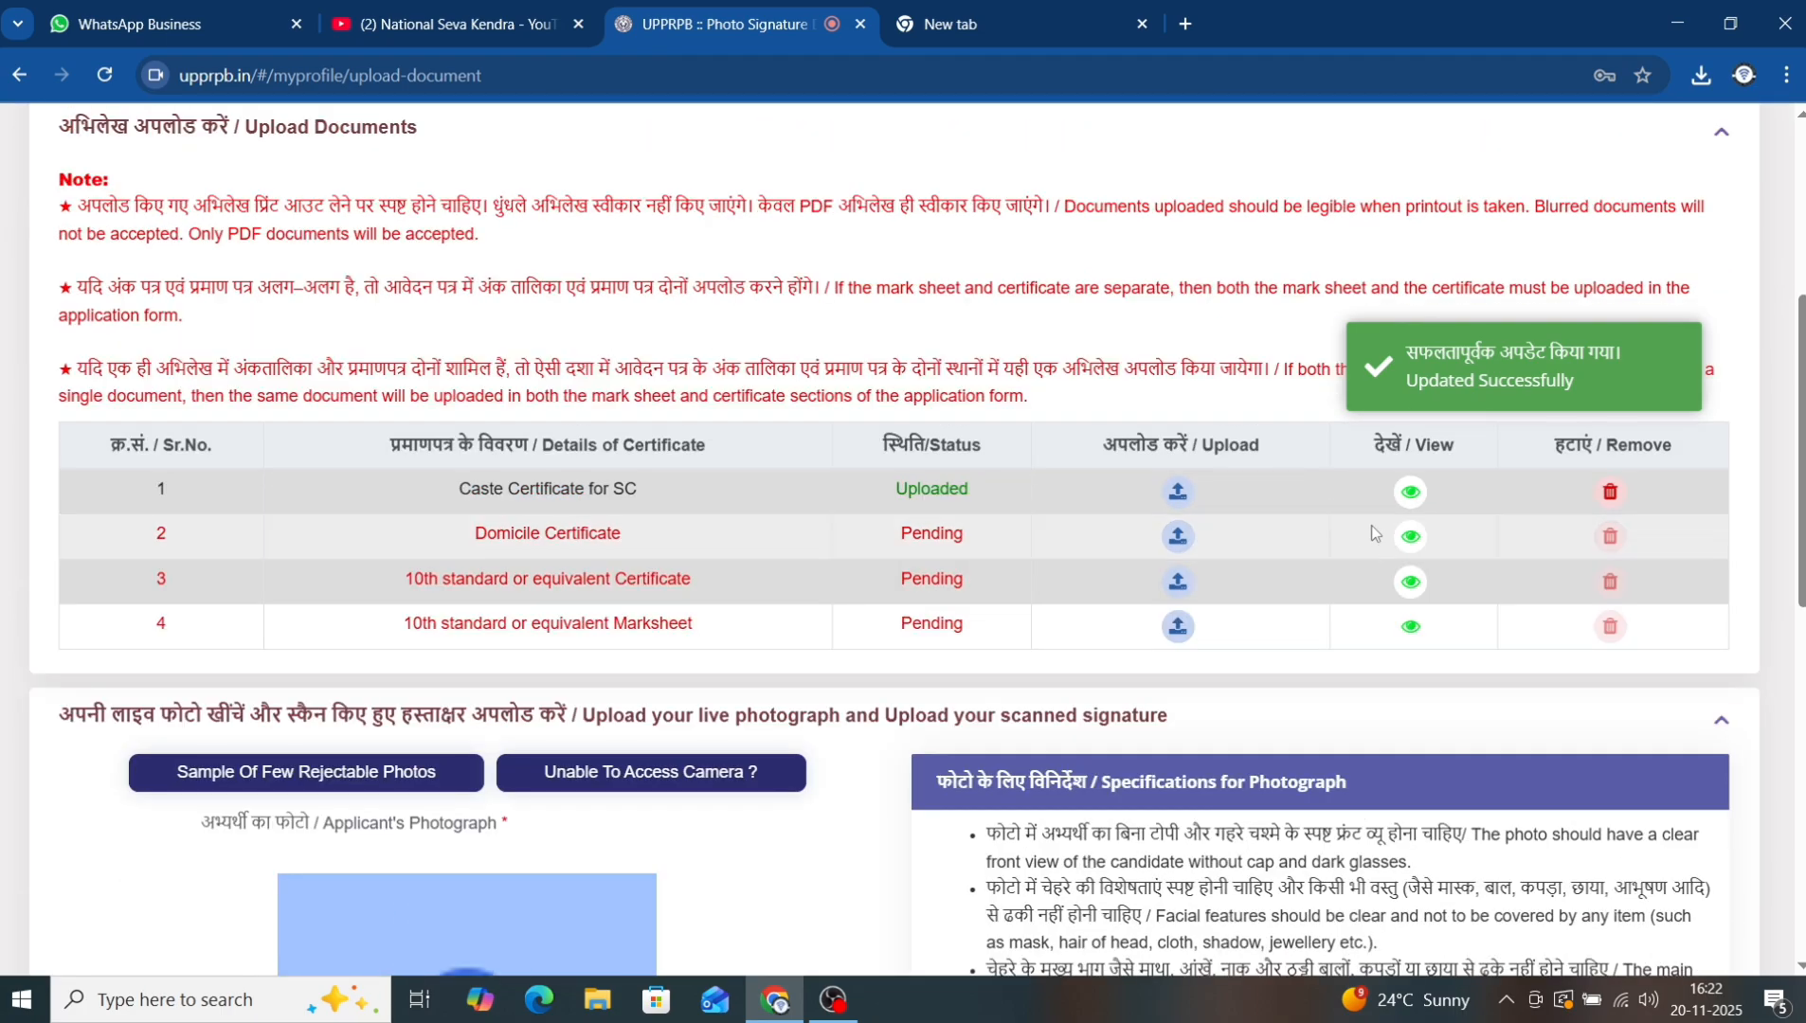
Upload the SC certificate PDF as the Domicile Certificate and confirm the upload.
left_click(1181, 538)
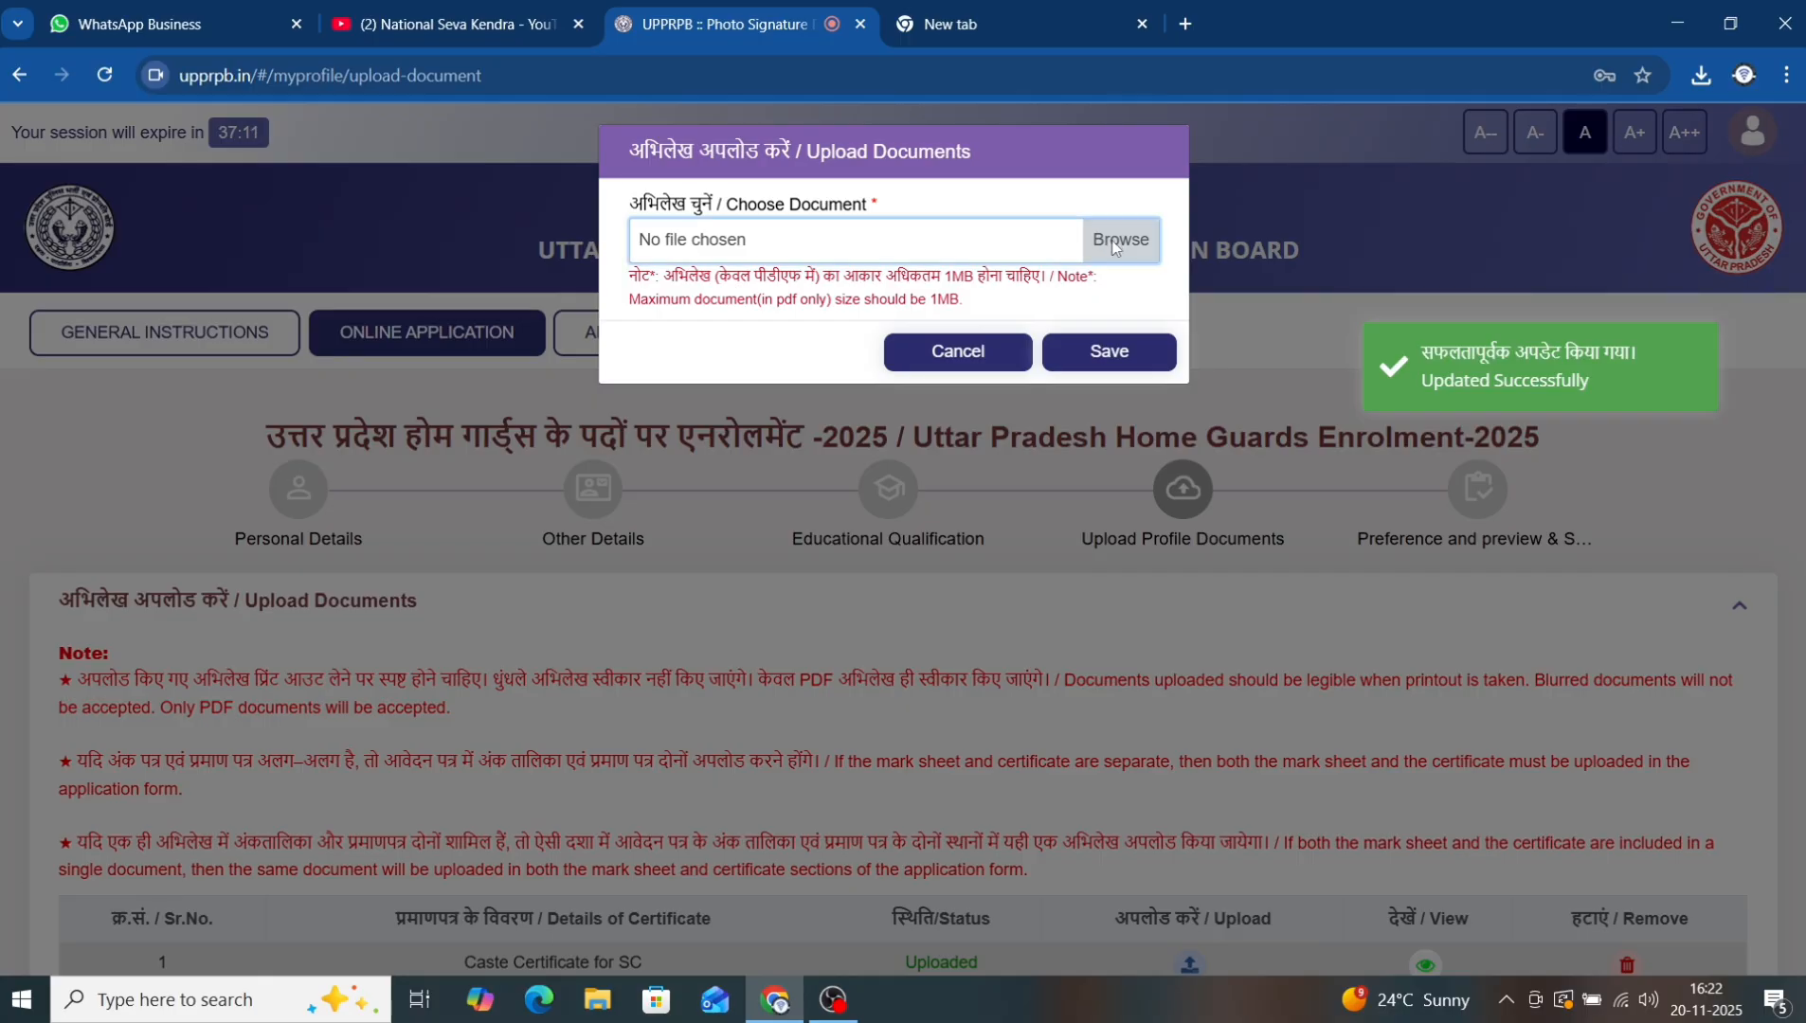
left_click(1115, 248)
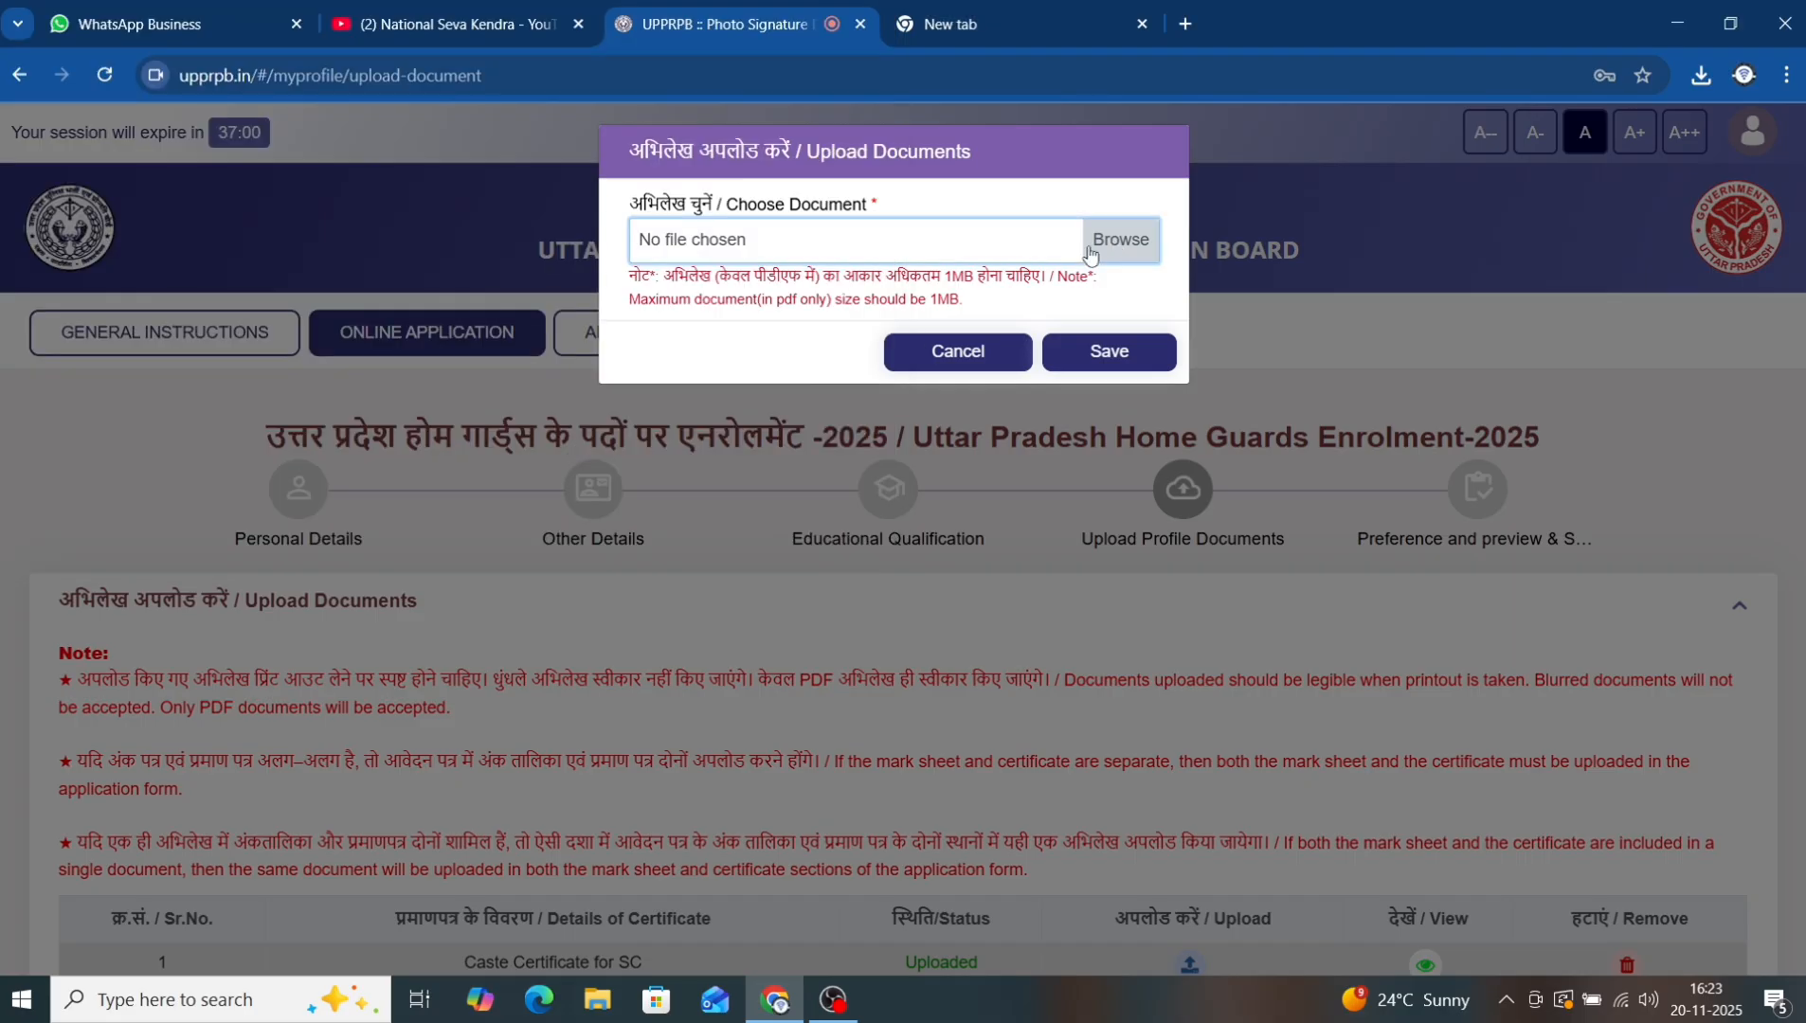
left_click(1091, 251)
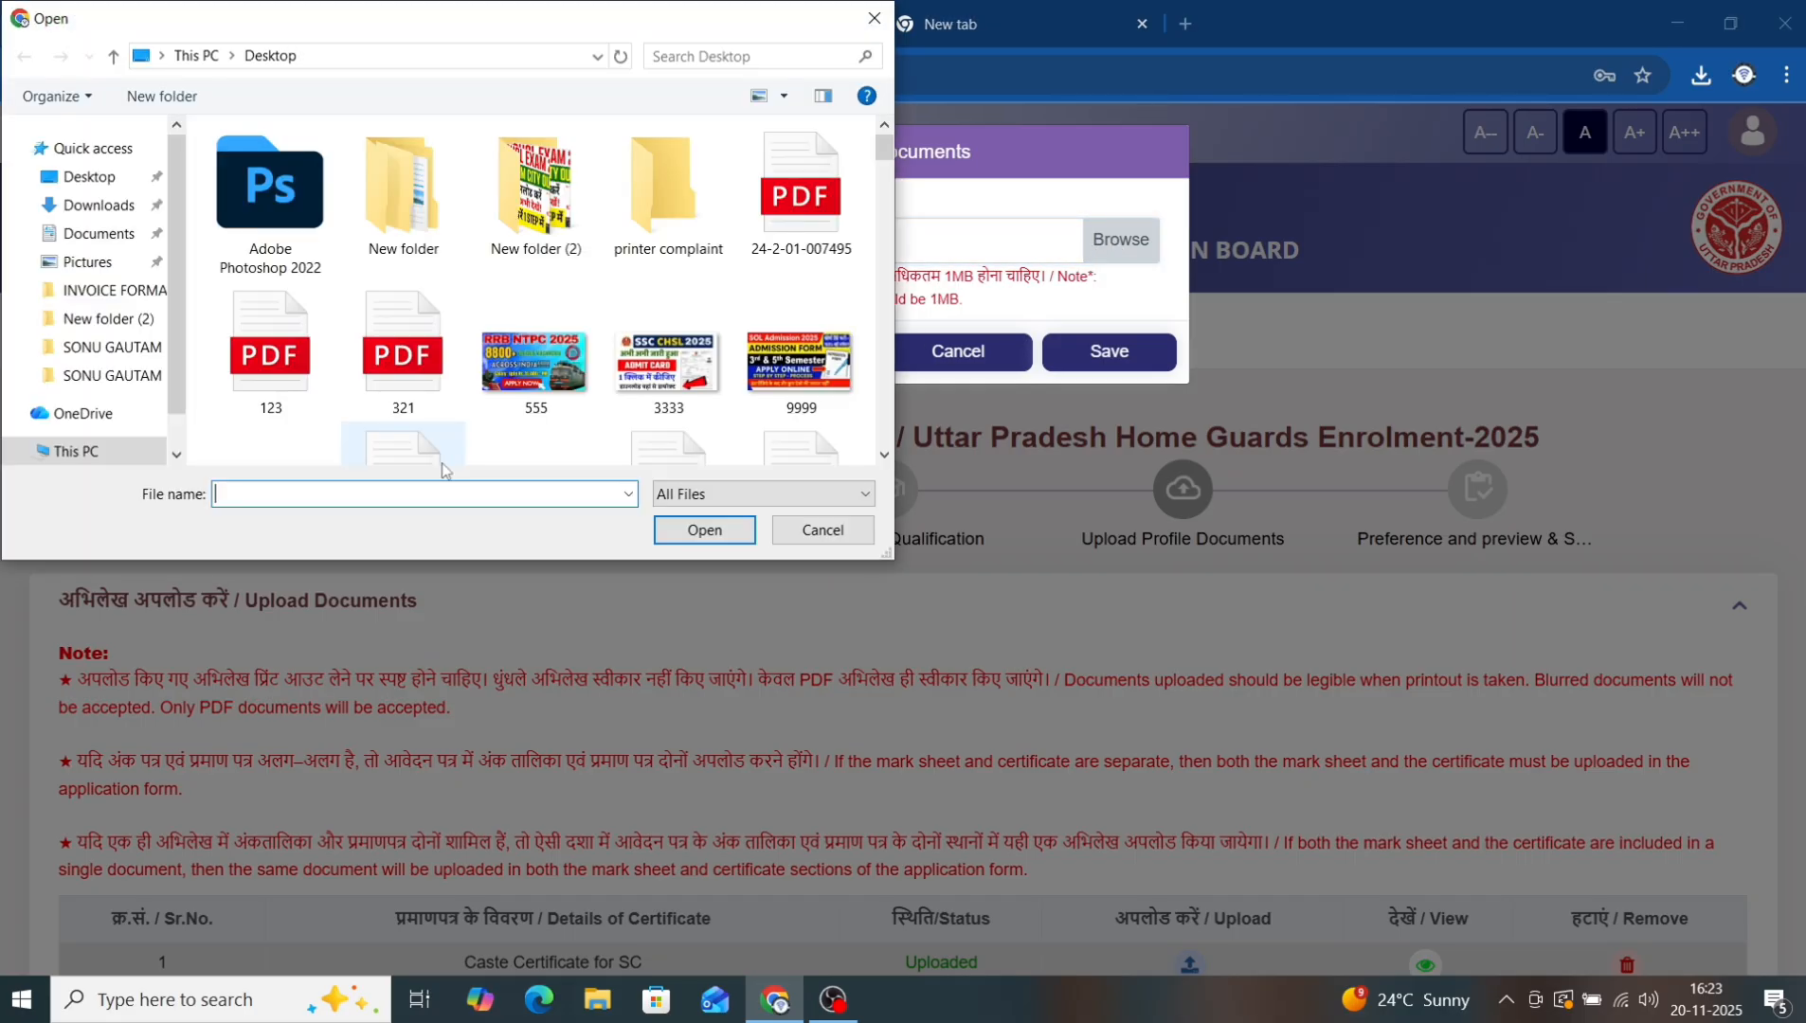
type("SC")
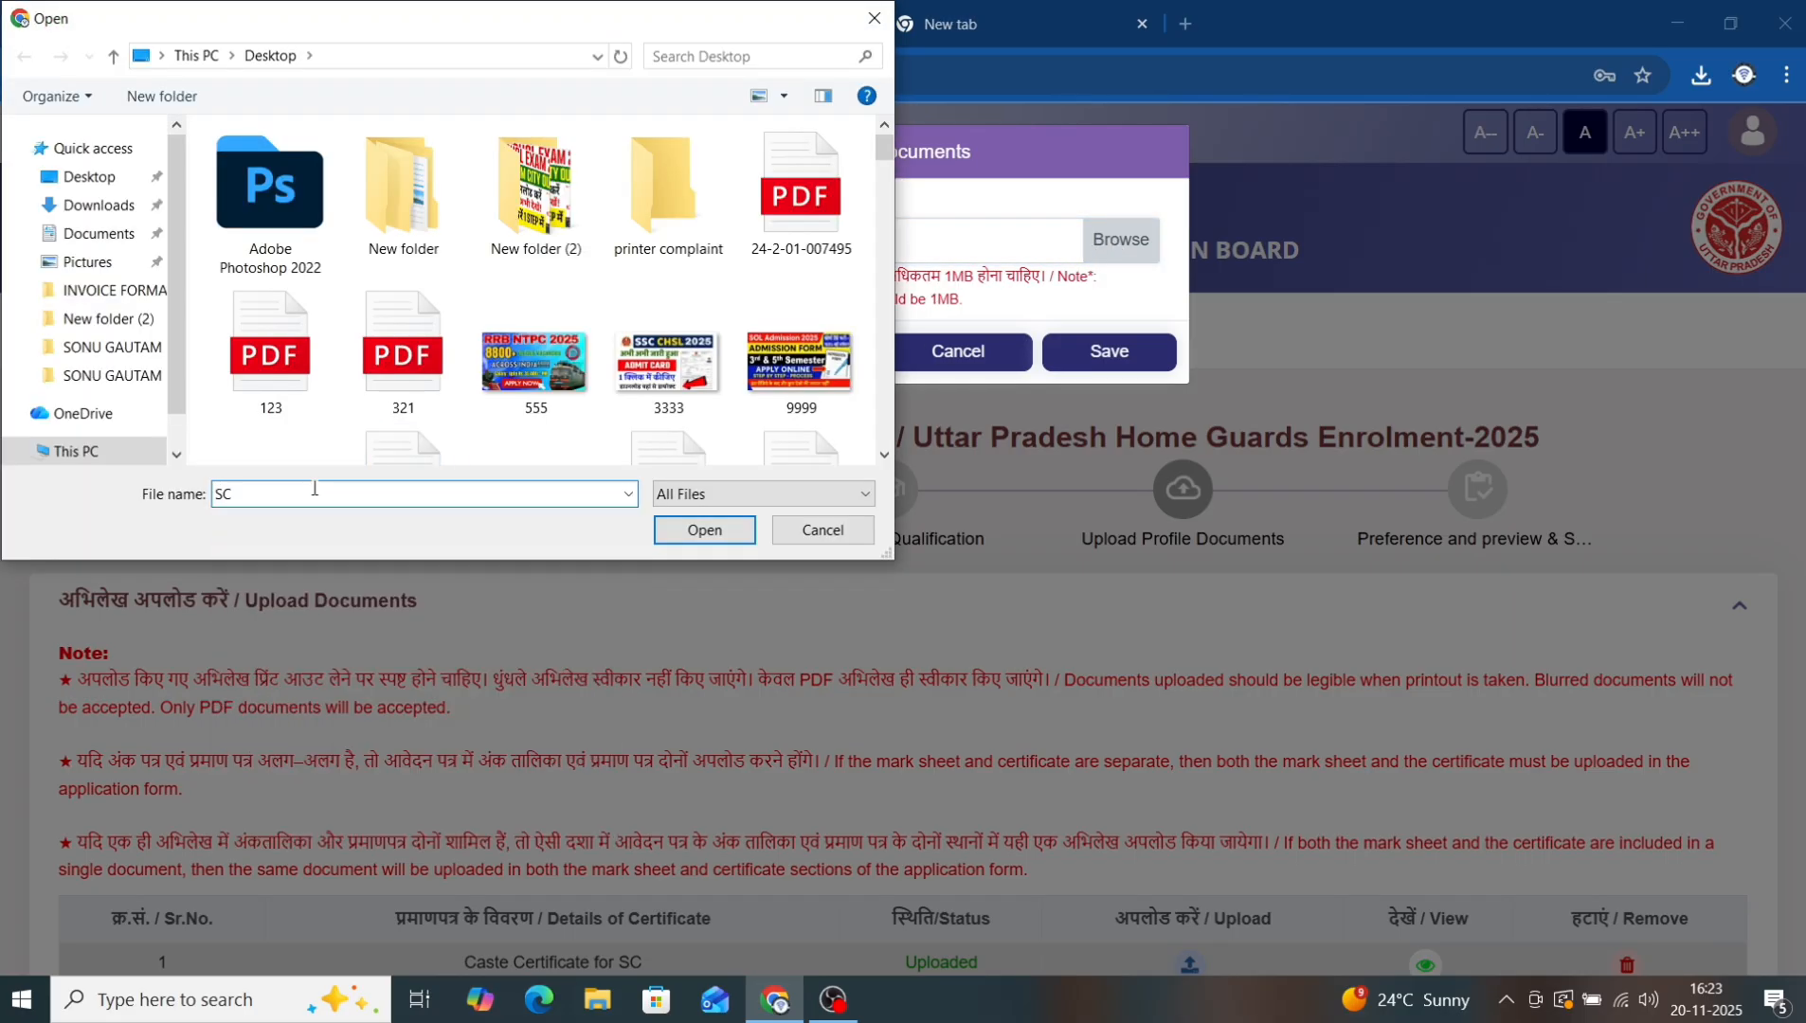
type("SO")
key("Down")
key("Down")
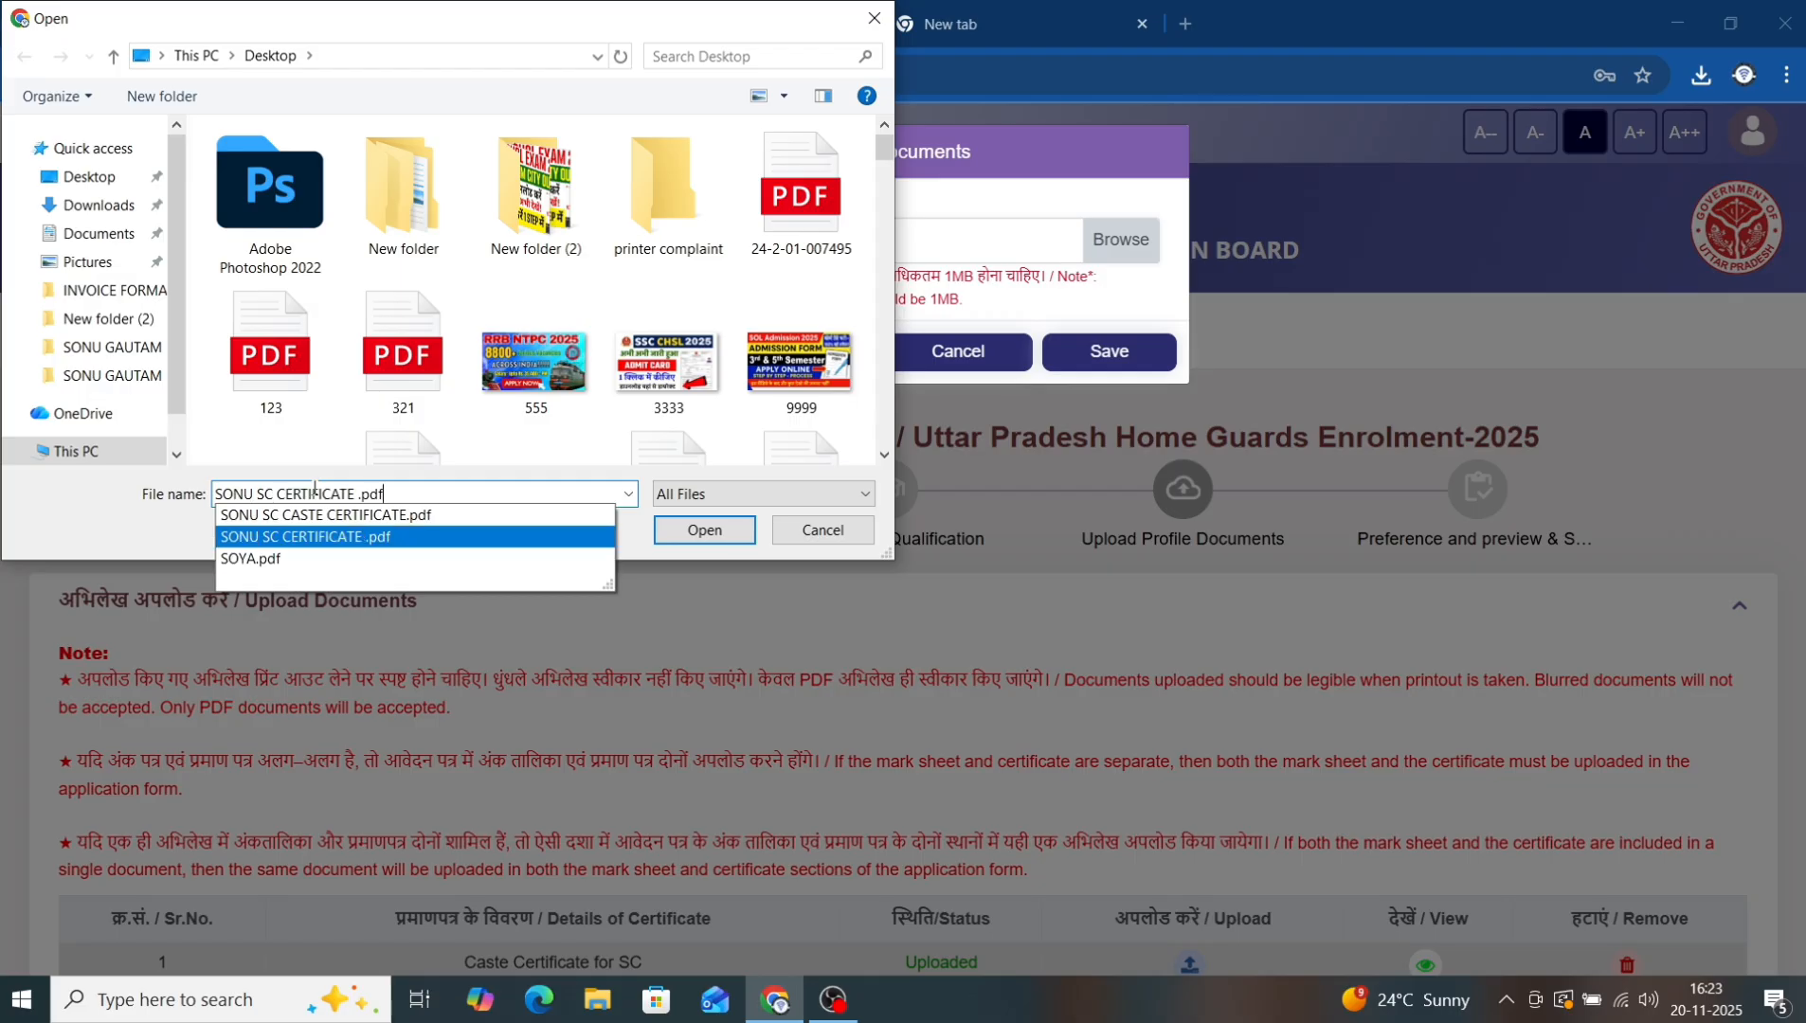
key("Return")
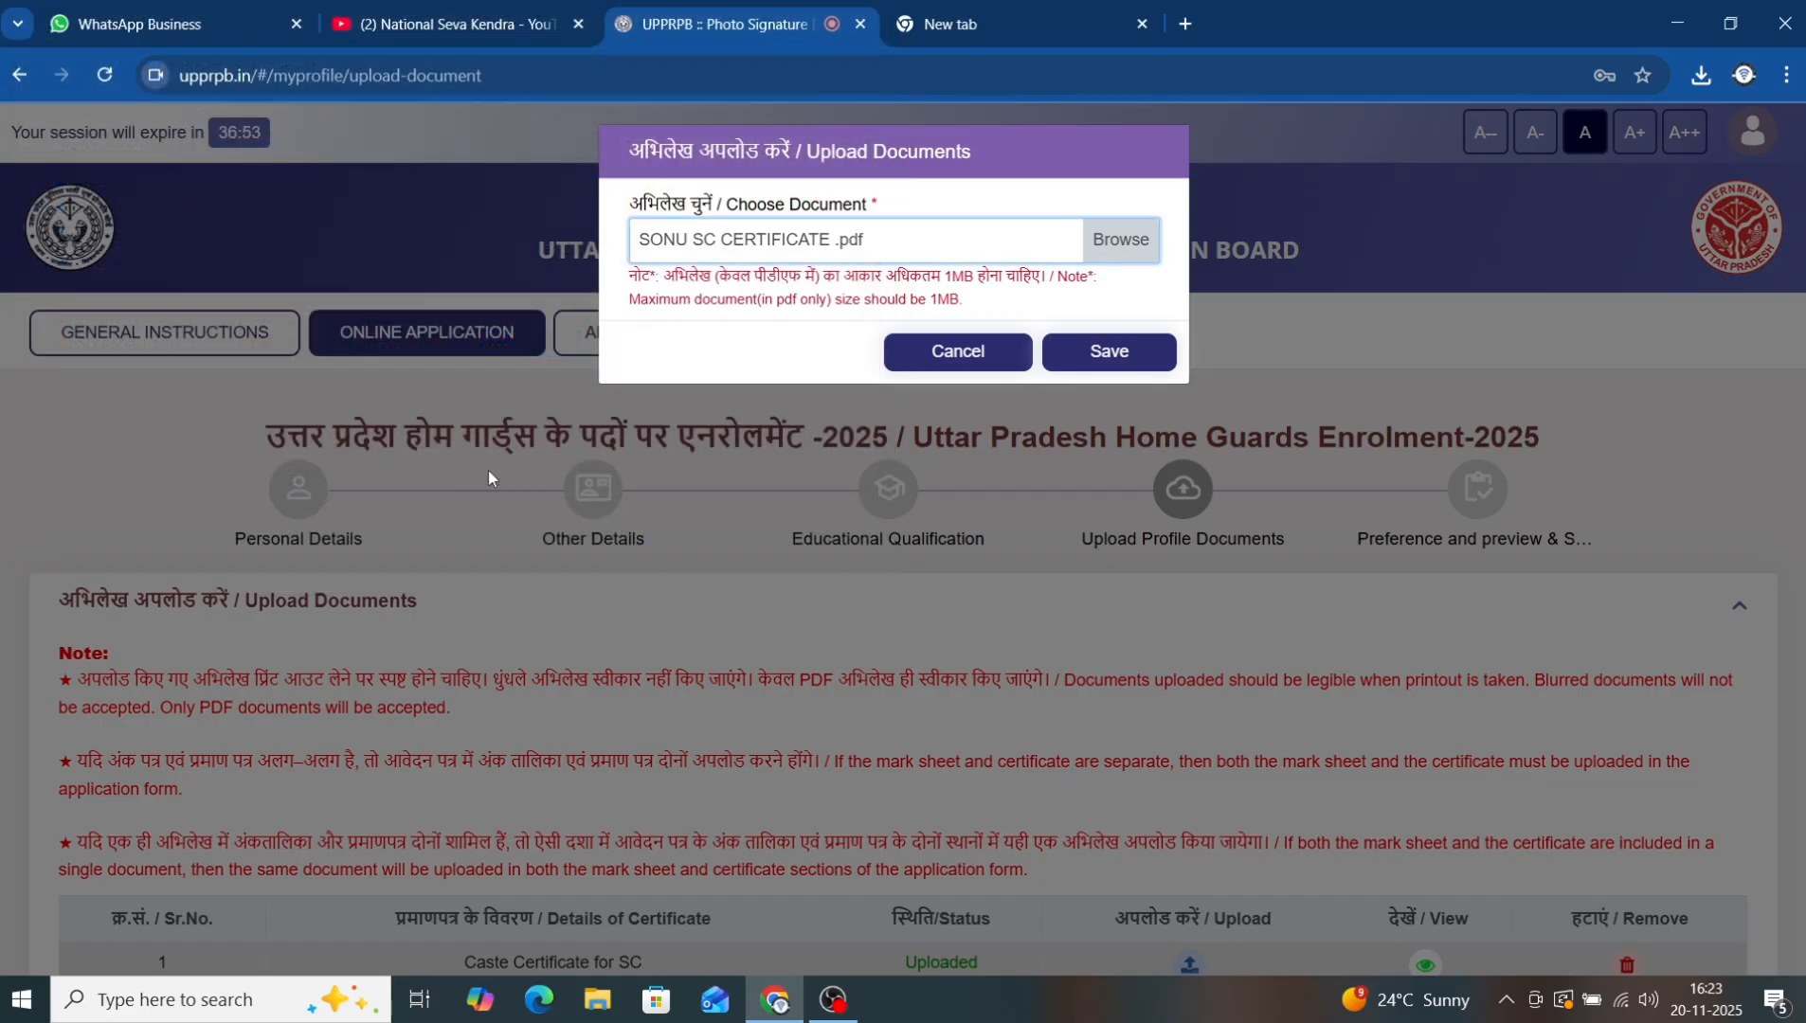
left_click(1156, 360)
left_click(1150, 354)
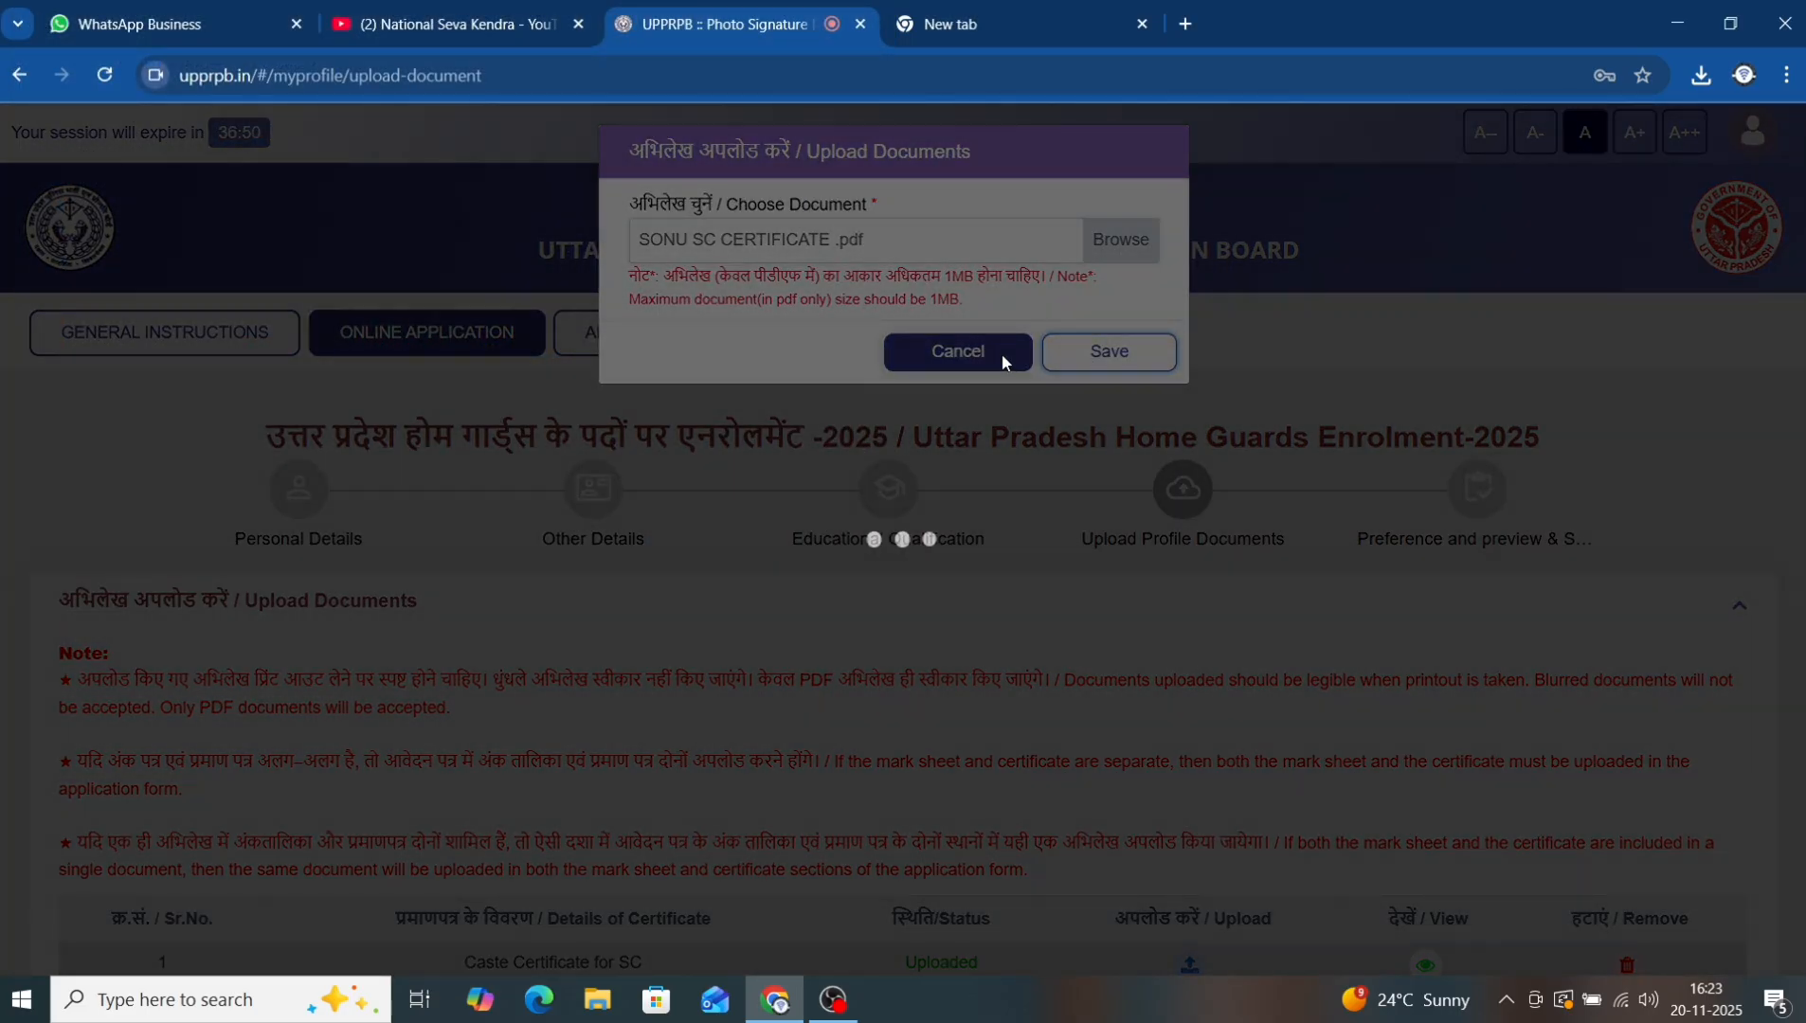
scroll(1056, 430, "down", 4)
scroll(1247, 556, "down", 1)
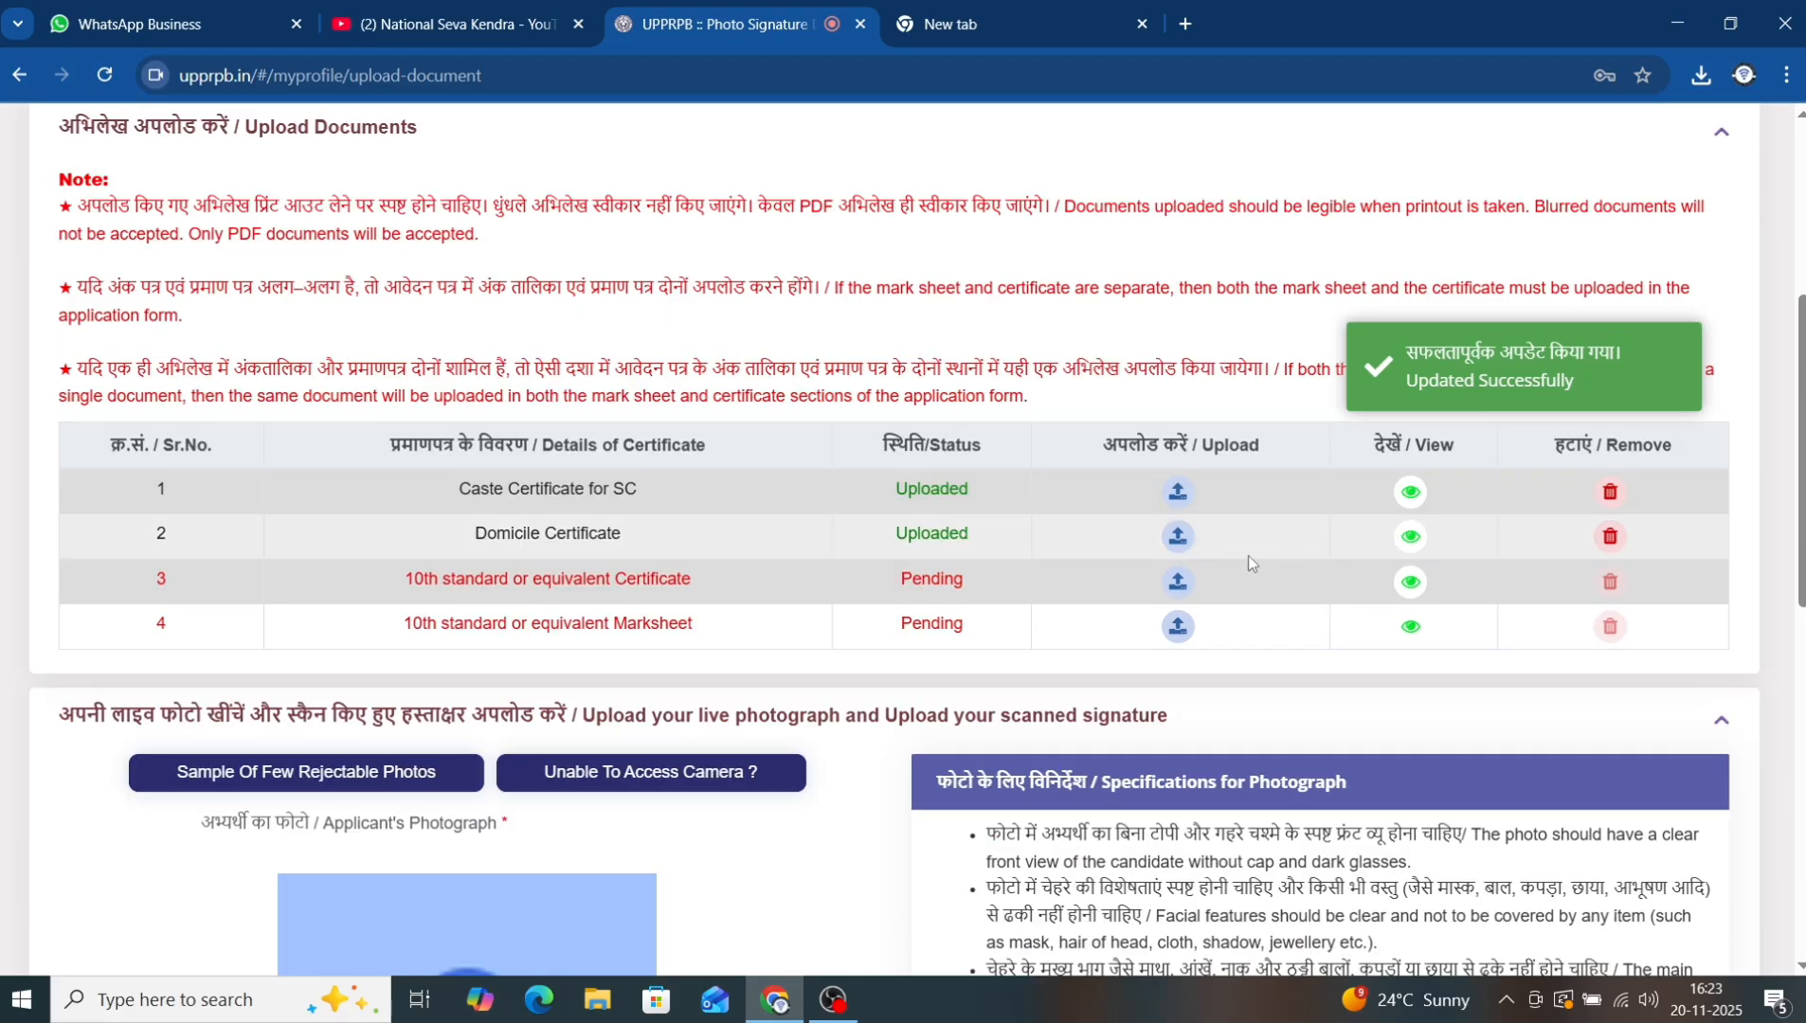
Upload 10TH MARKSHEET.pdf as the 10th standard certificate and confirm the upload.
left_click(1179, 587)
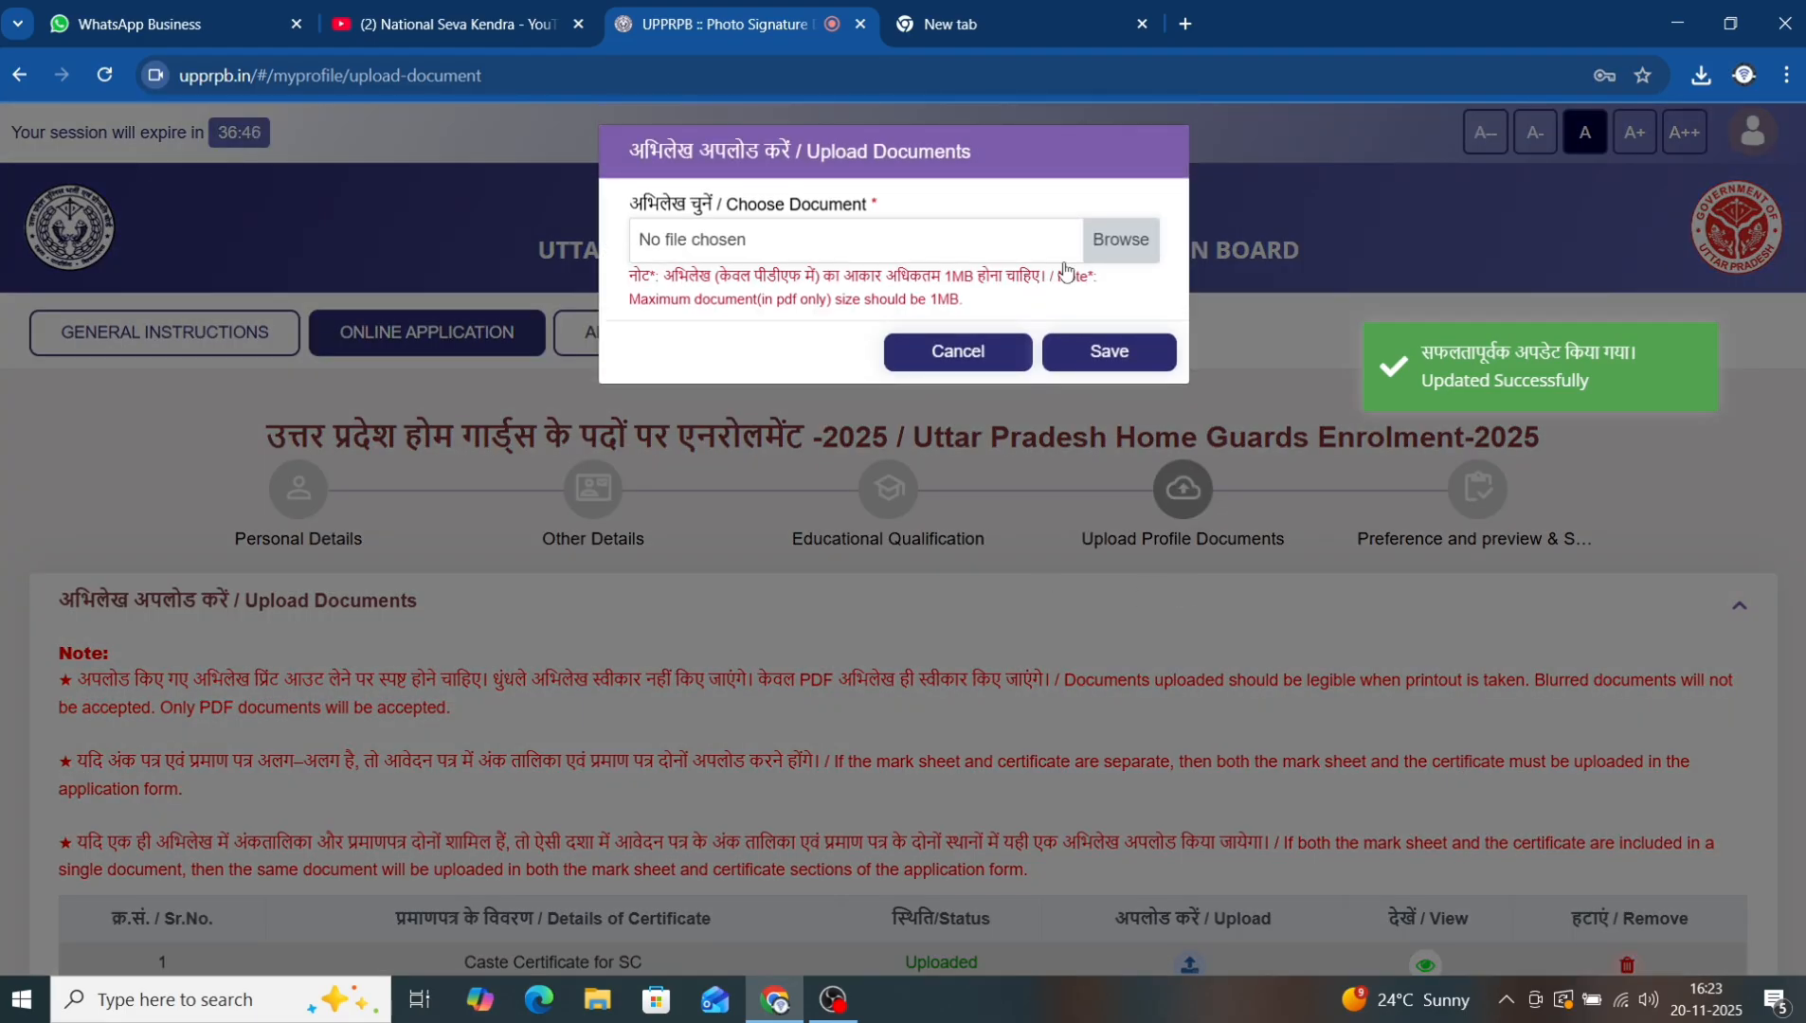
left_click(1147, 237)
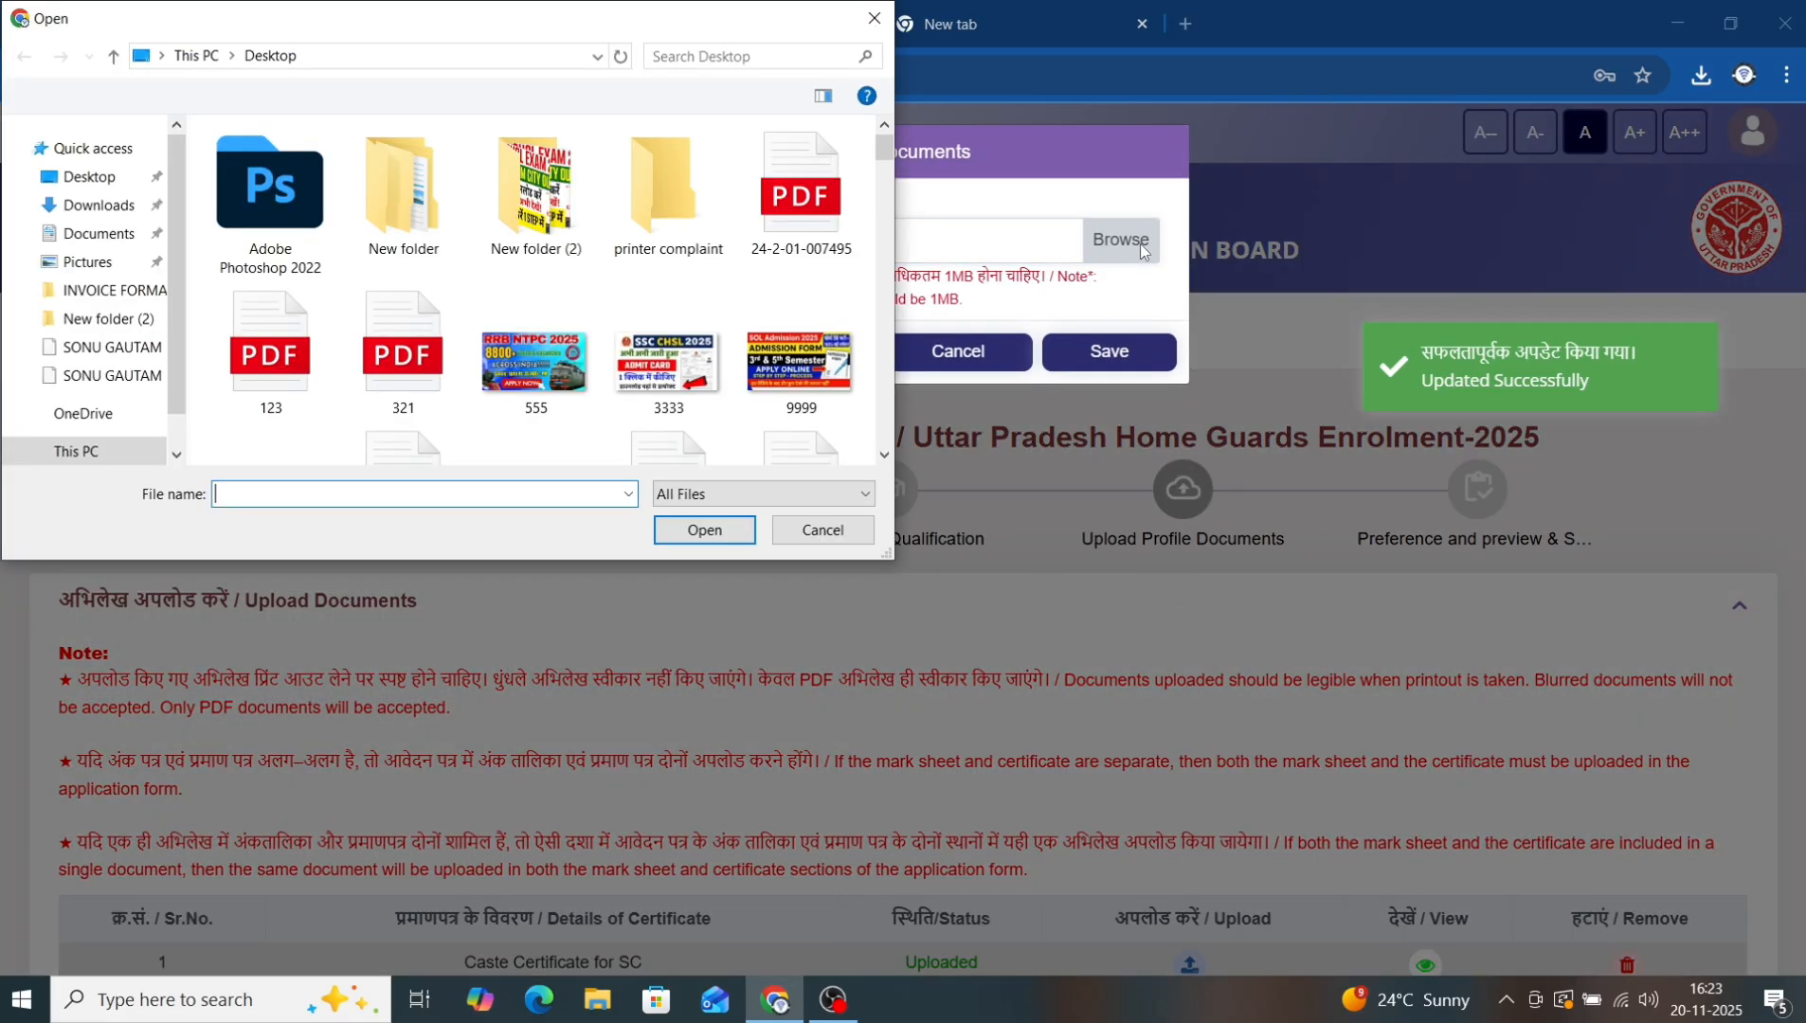
type("SON")
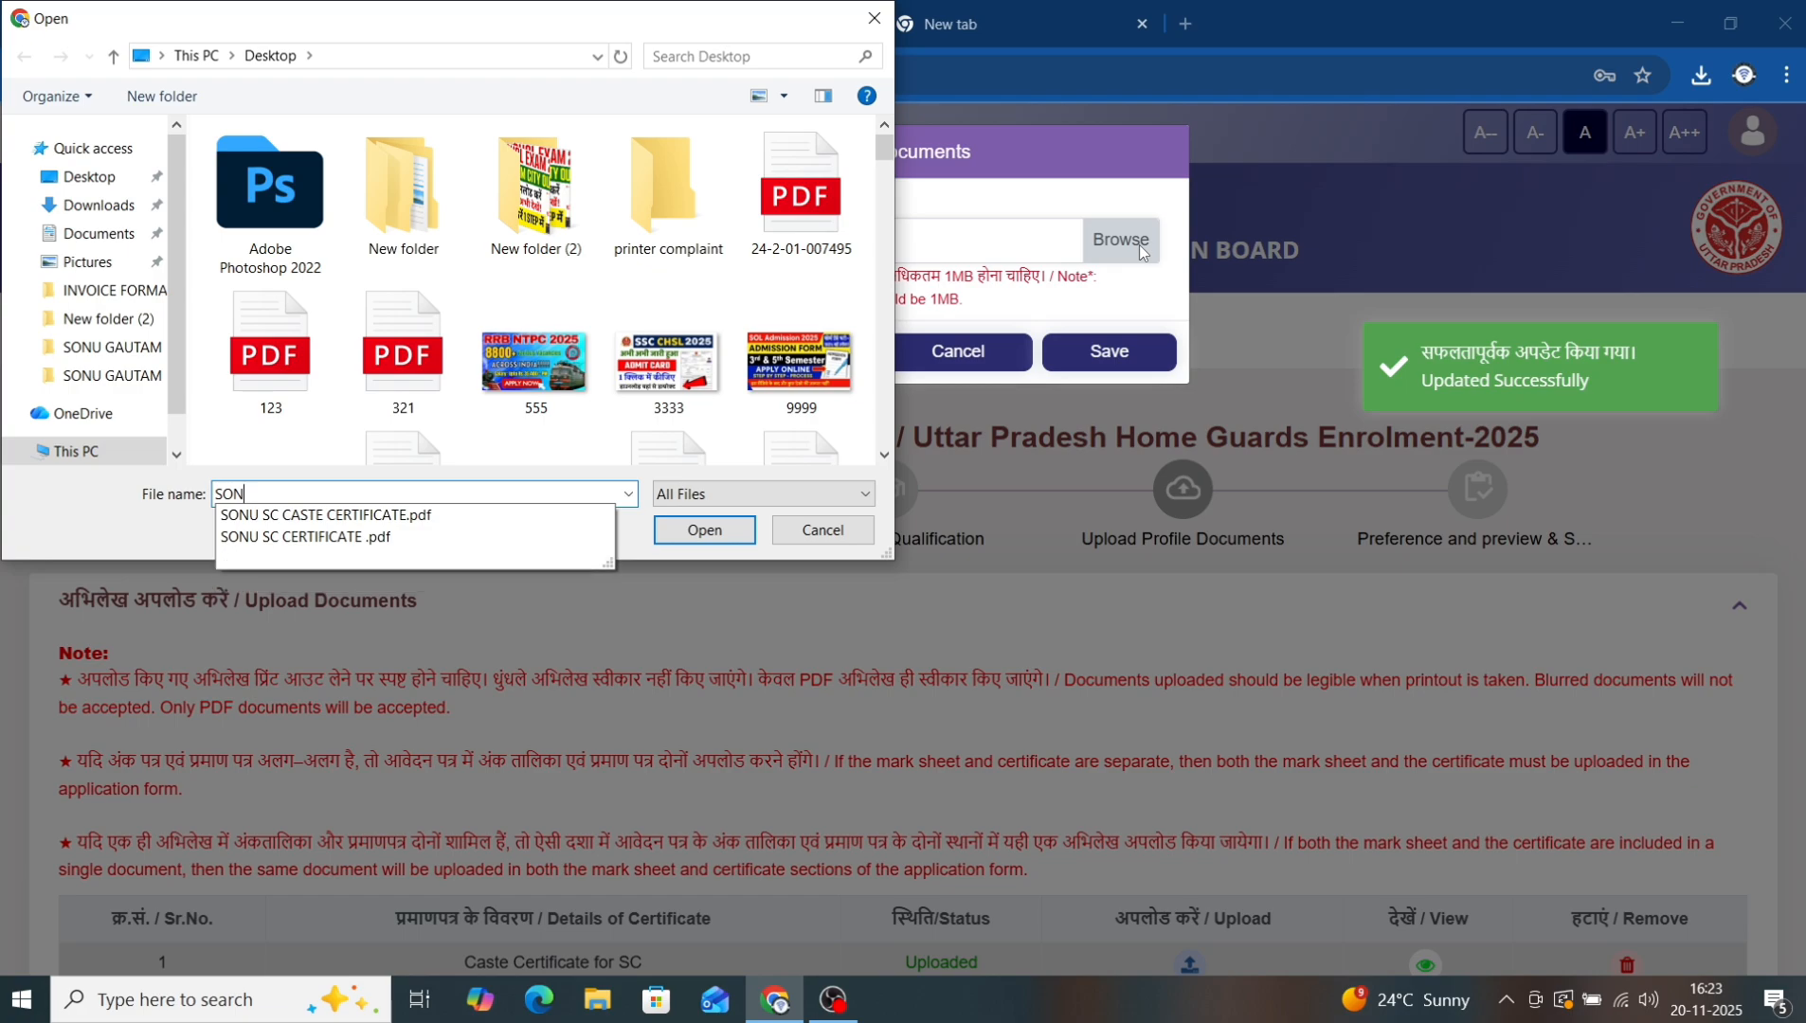
key("BackSpace")
key("BackSpace")
key("BackSpace")
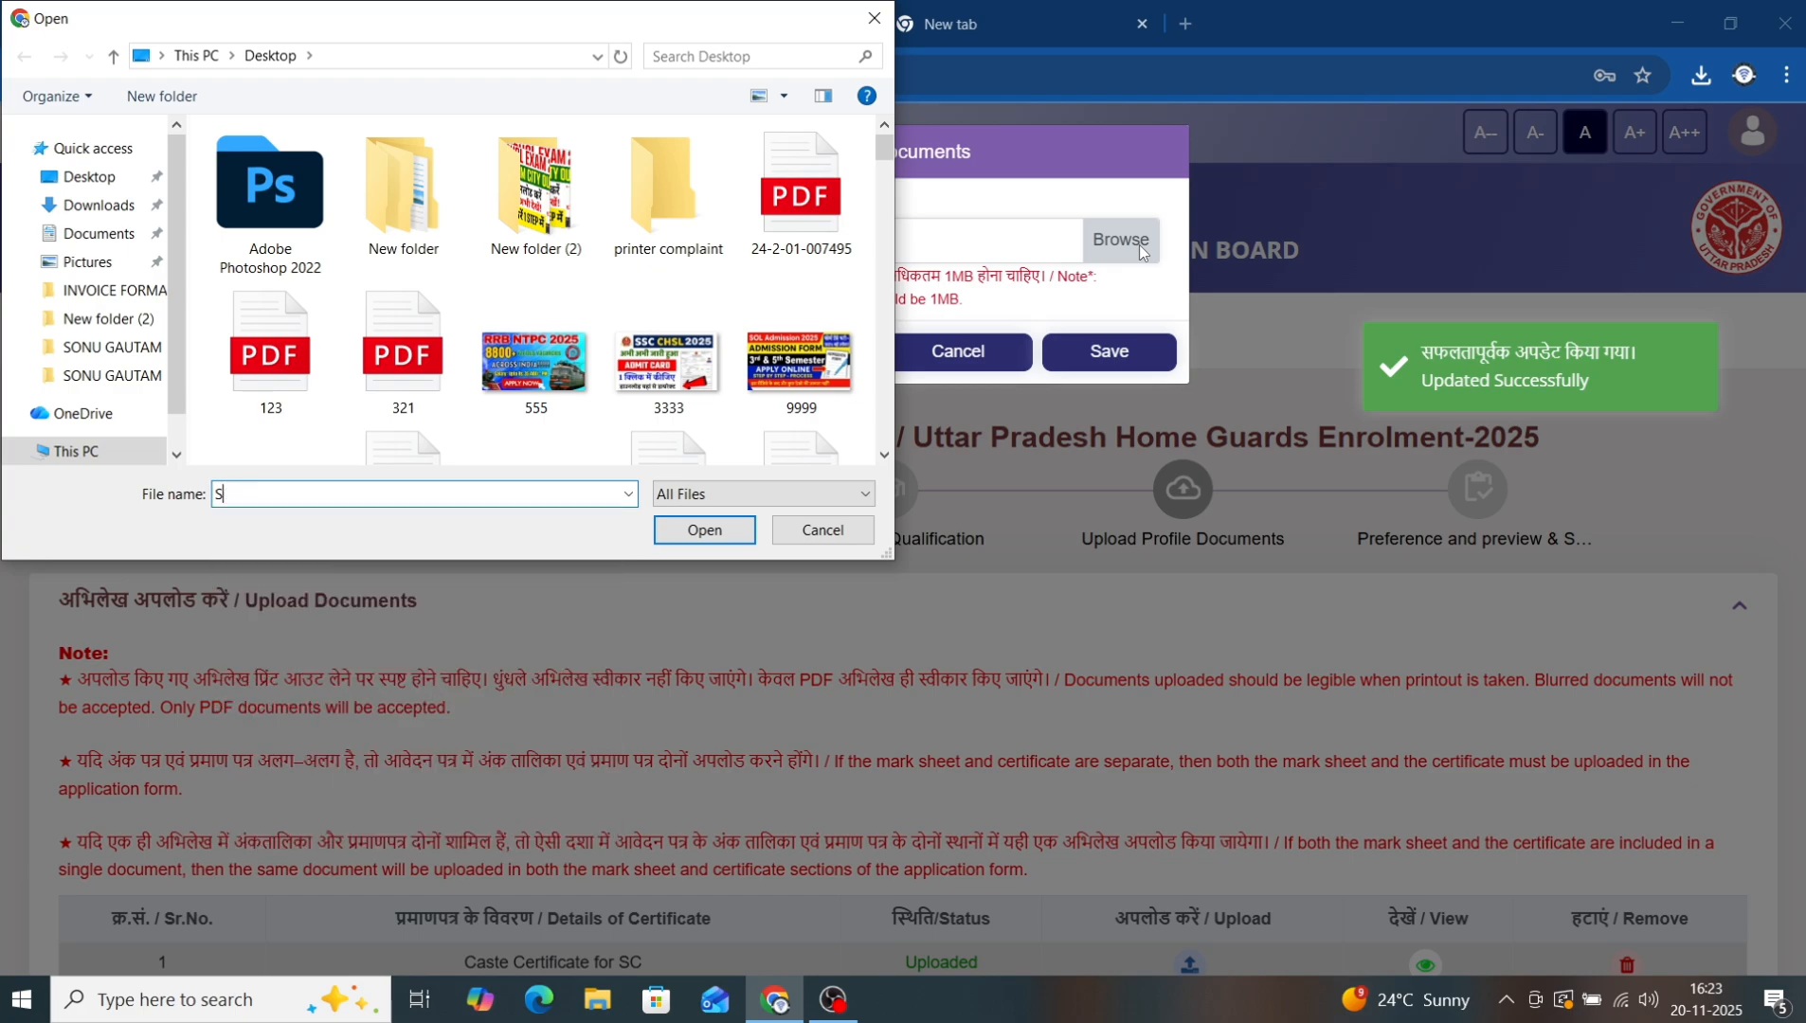
type("10")
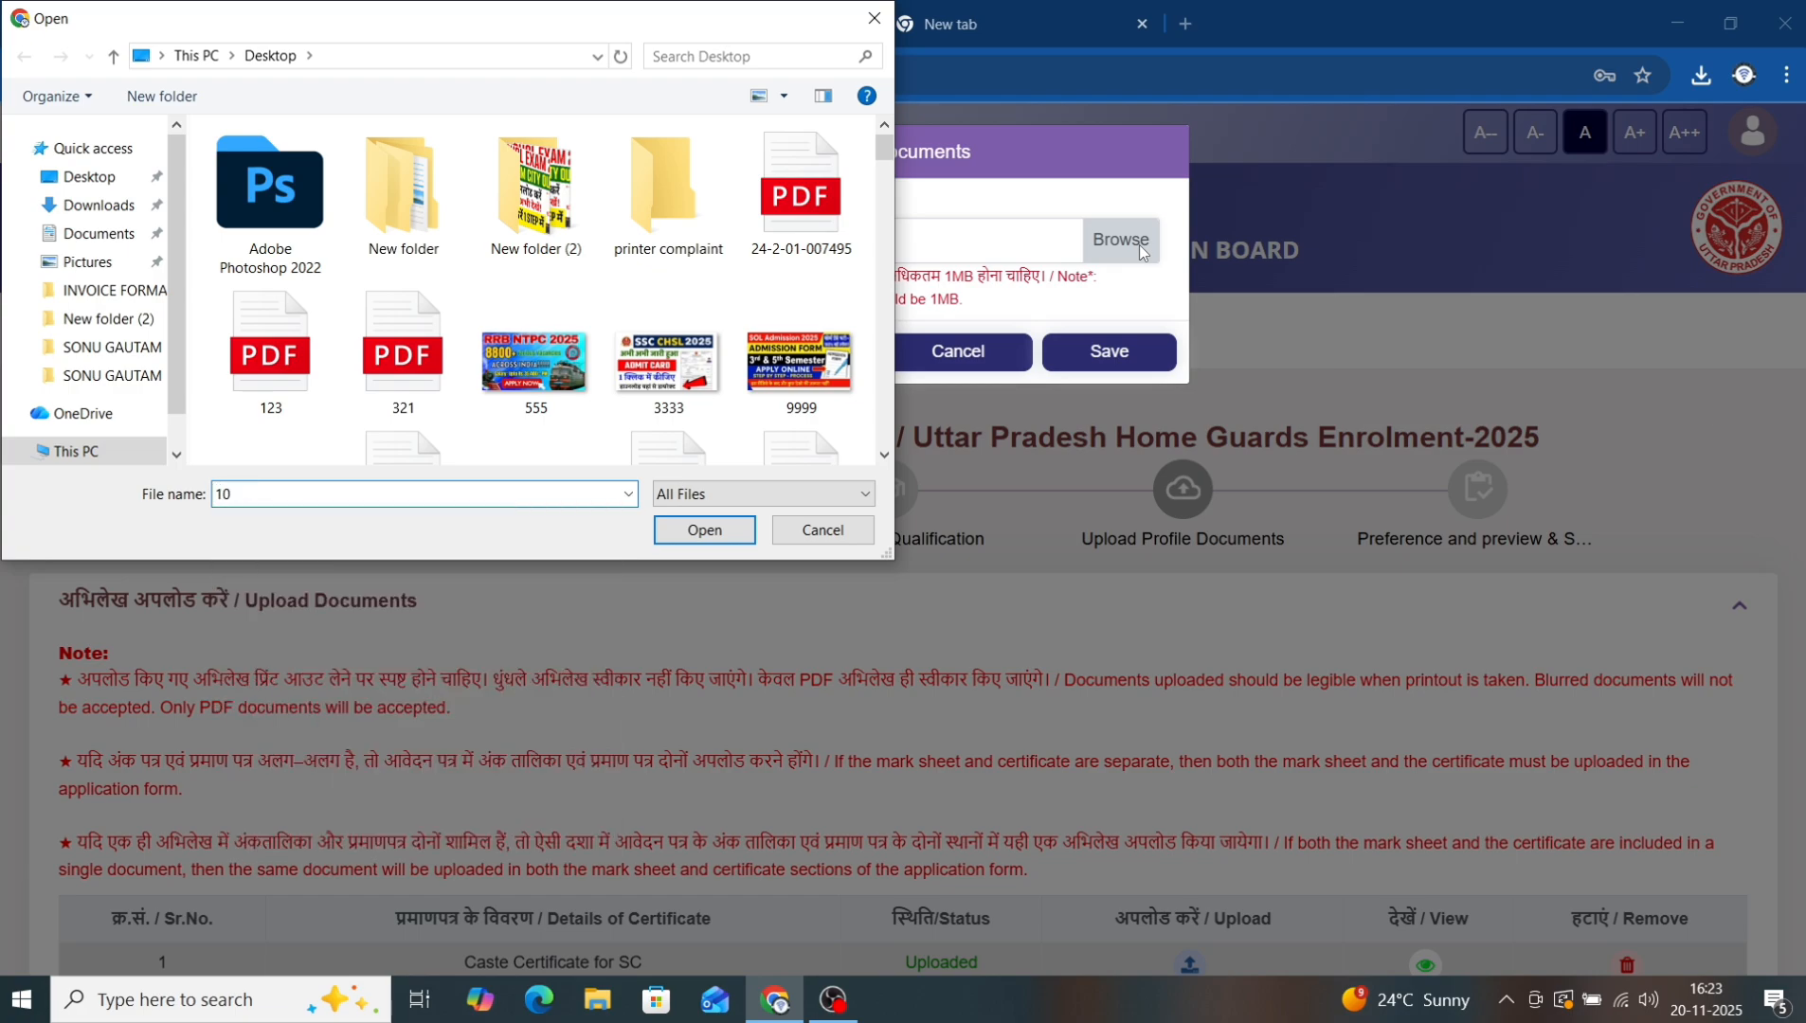
scroll(522, 323, "down", 5)
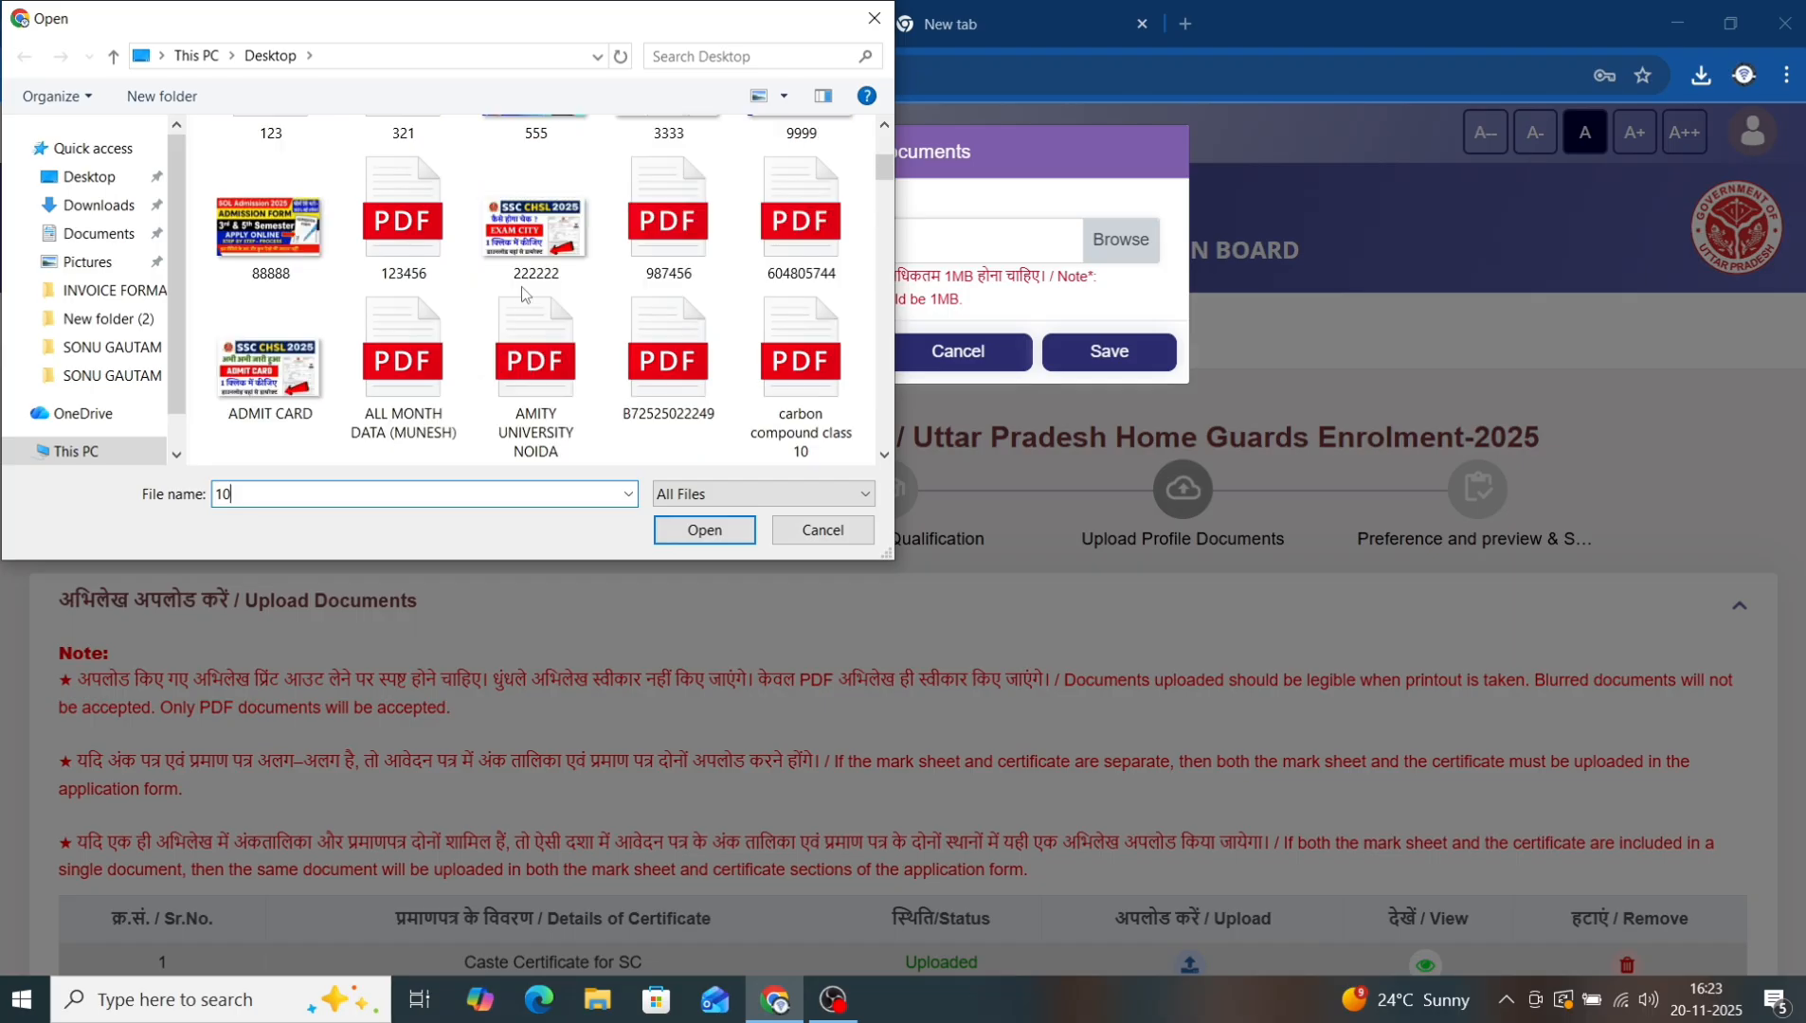
scroll(523, 327, "down", 3)
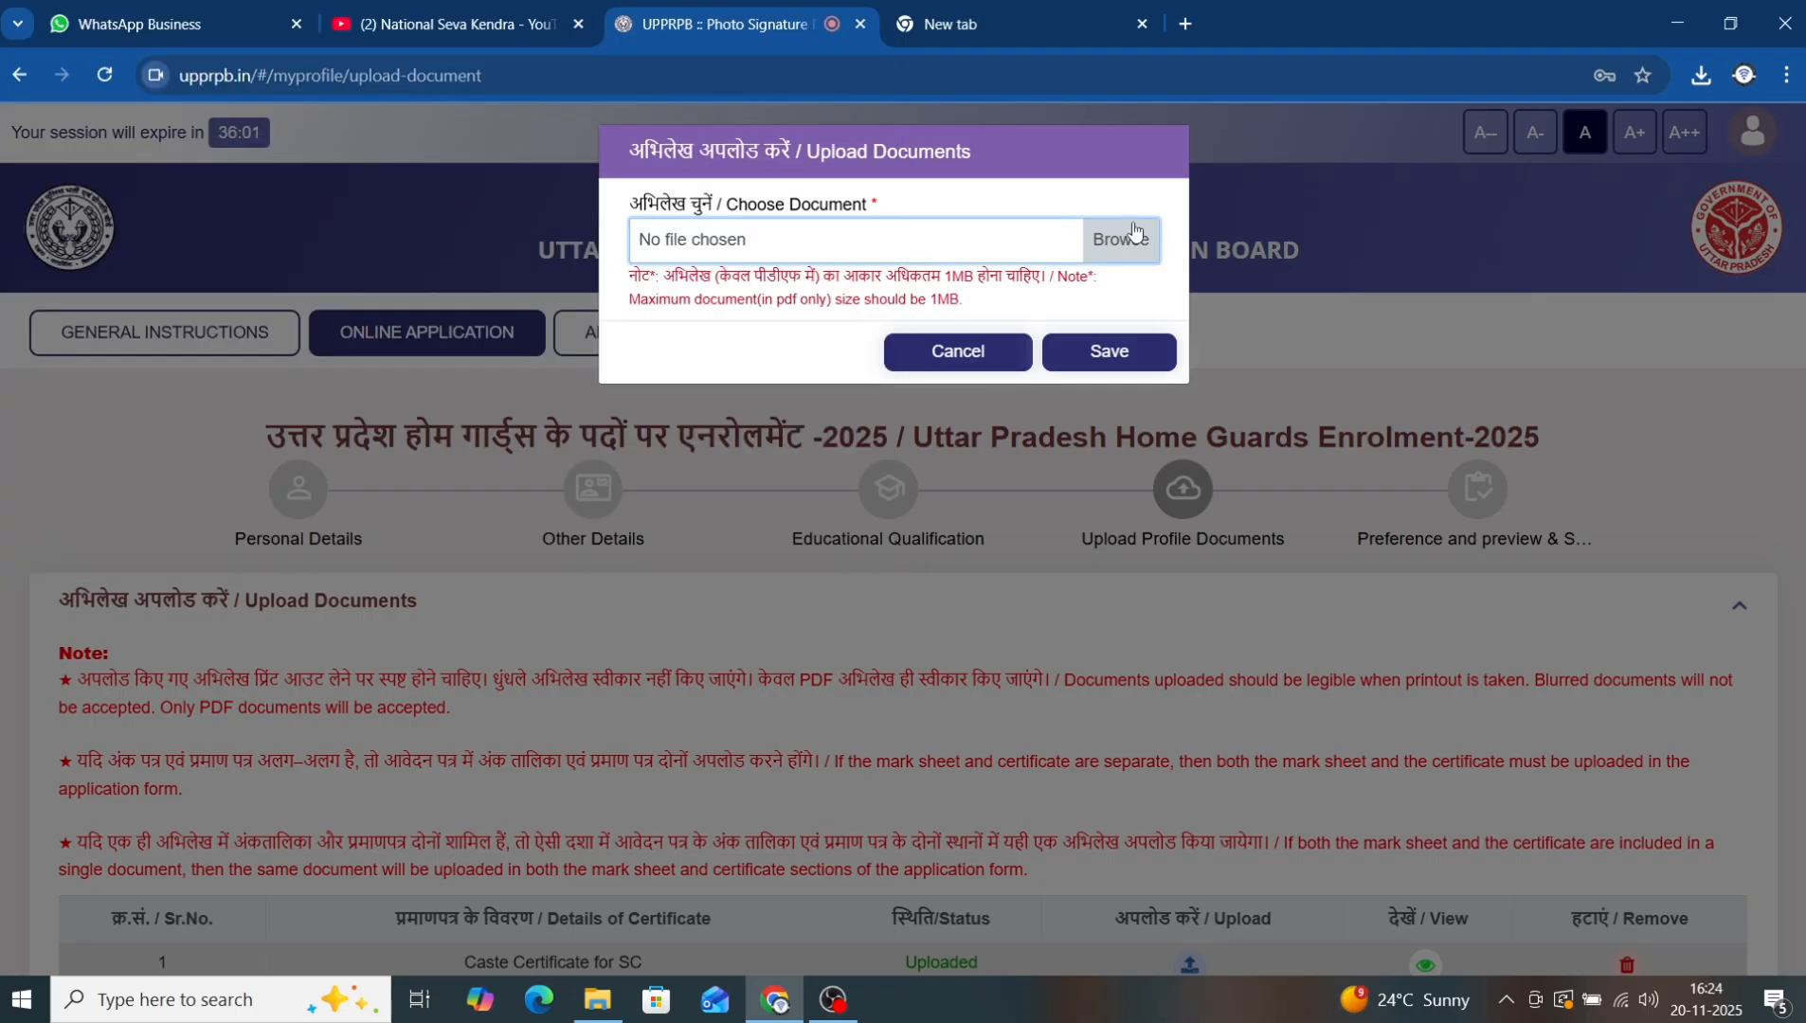
left_click(1132, 240)
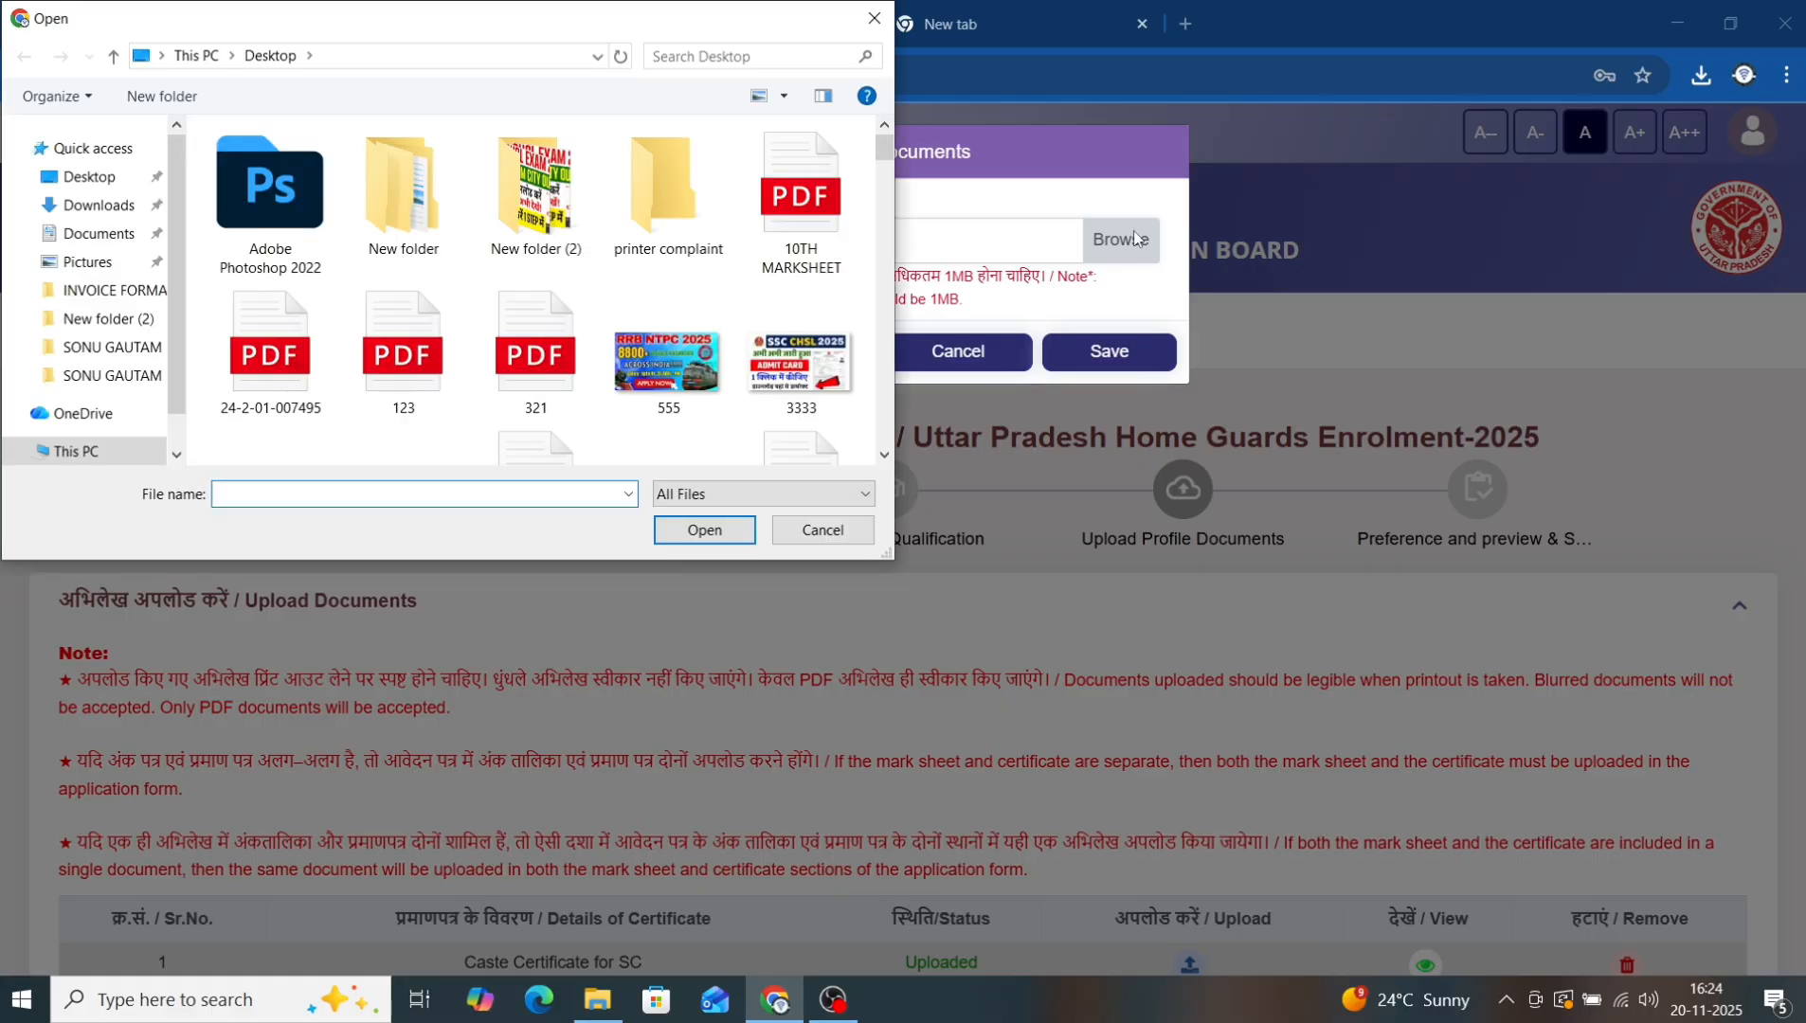
type("10")
key("Down")
key("Return")
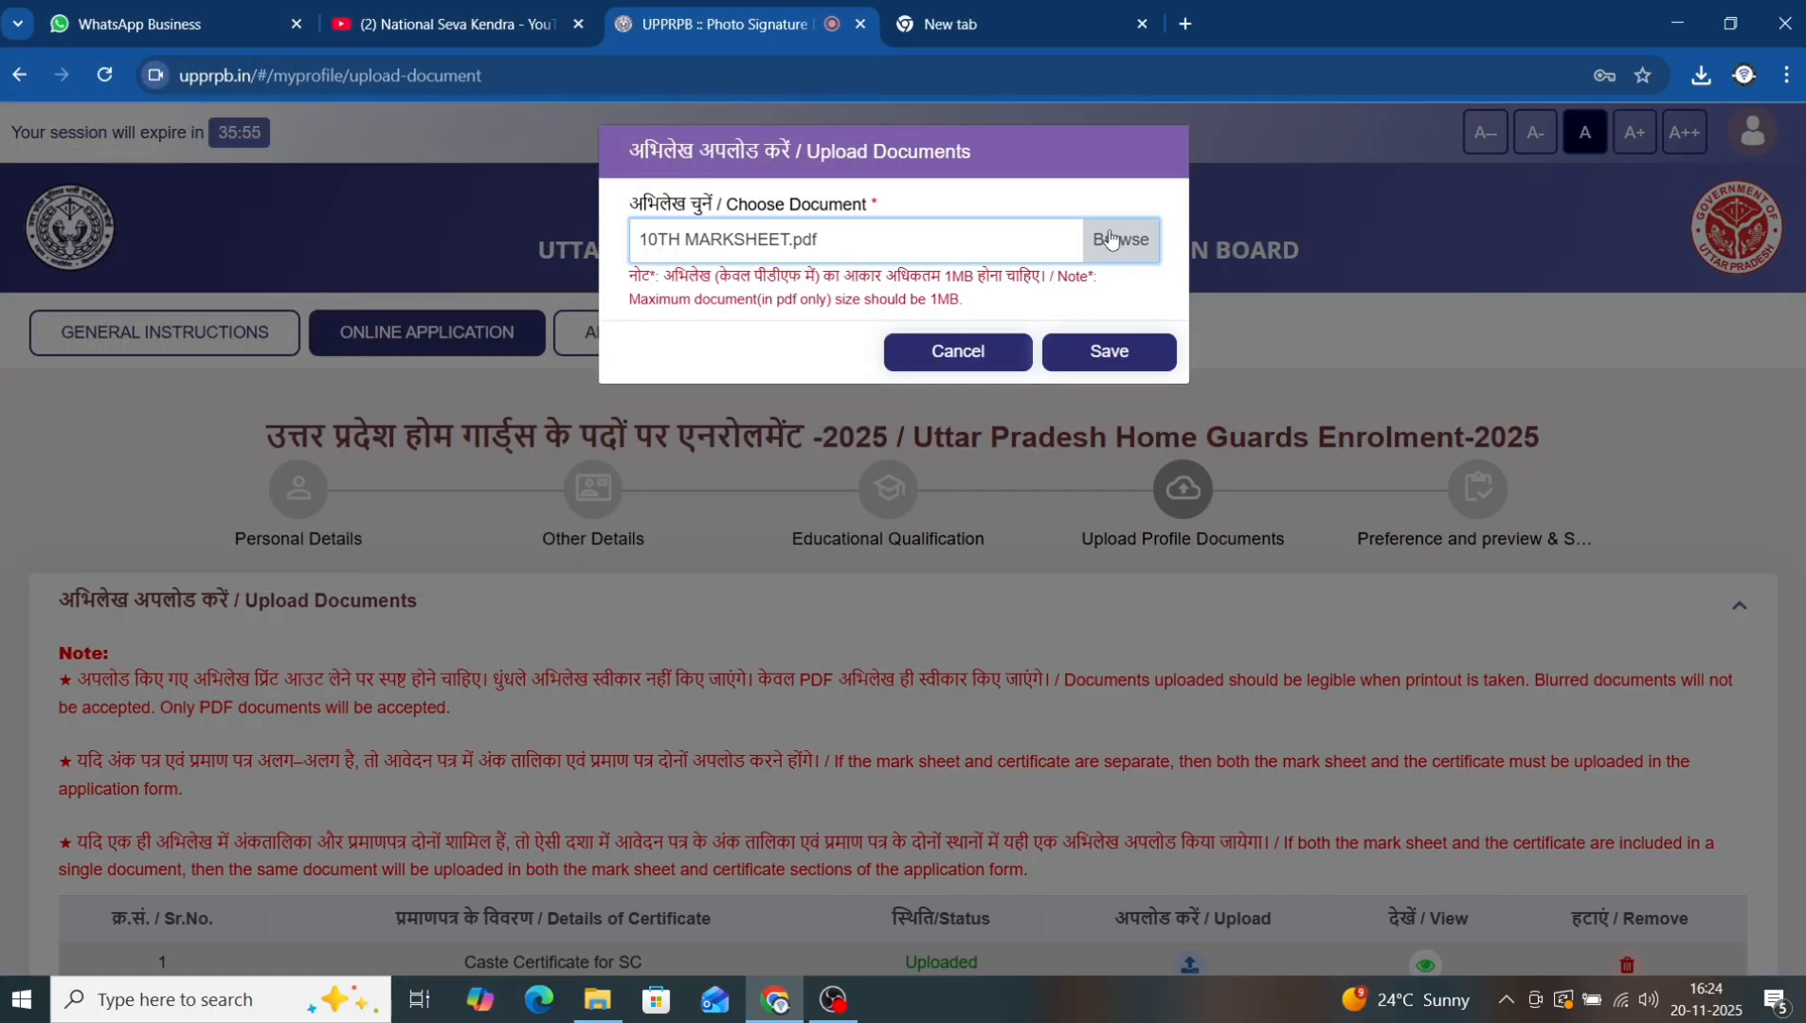
left_click(1091, 365)
left_click(1137, 361)
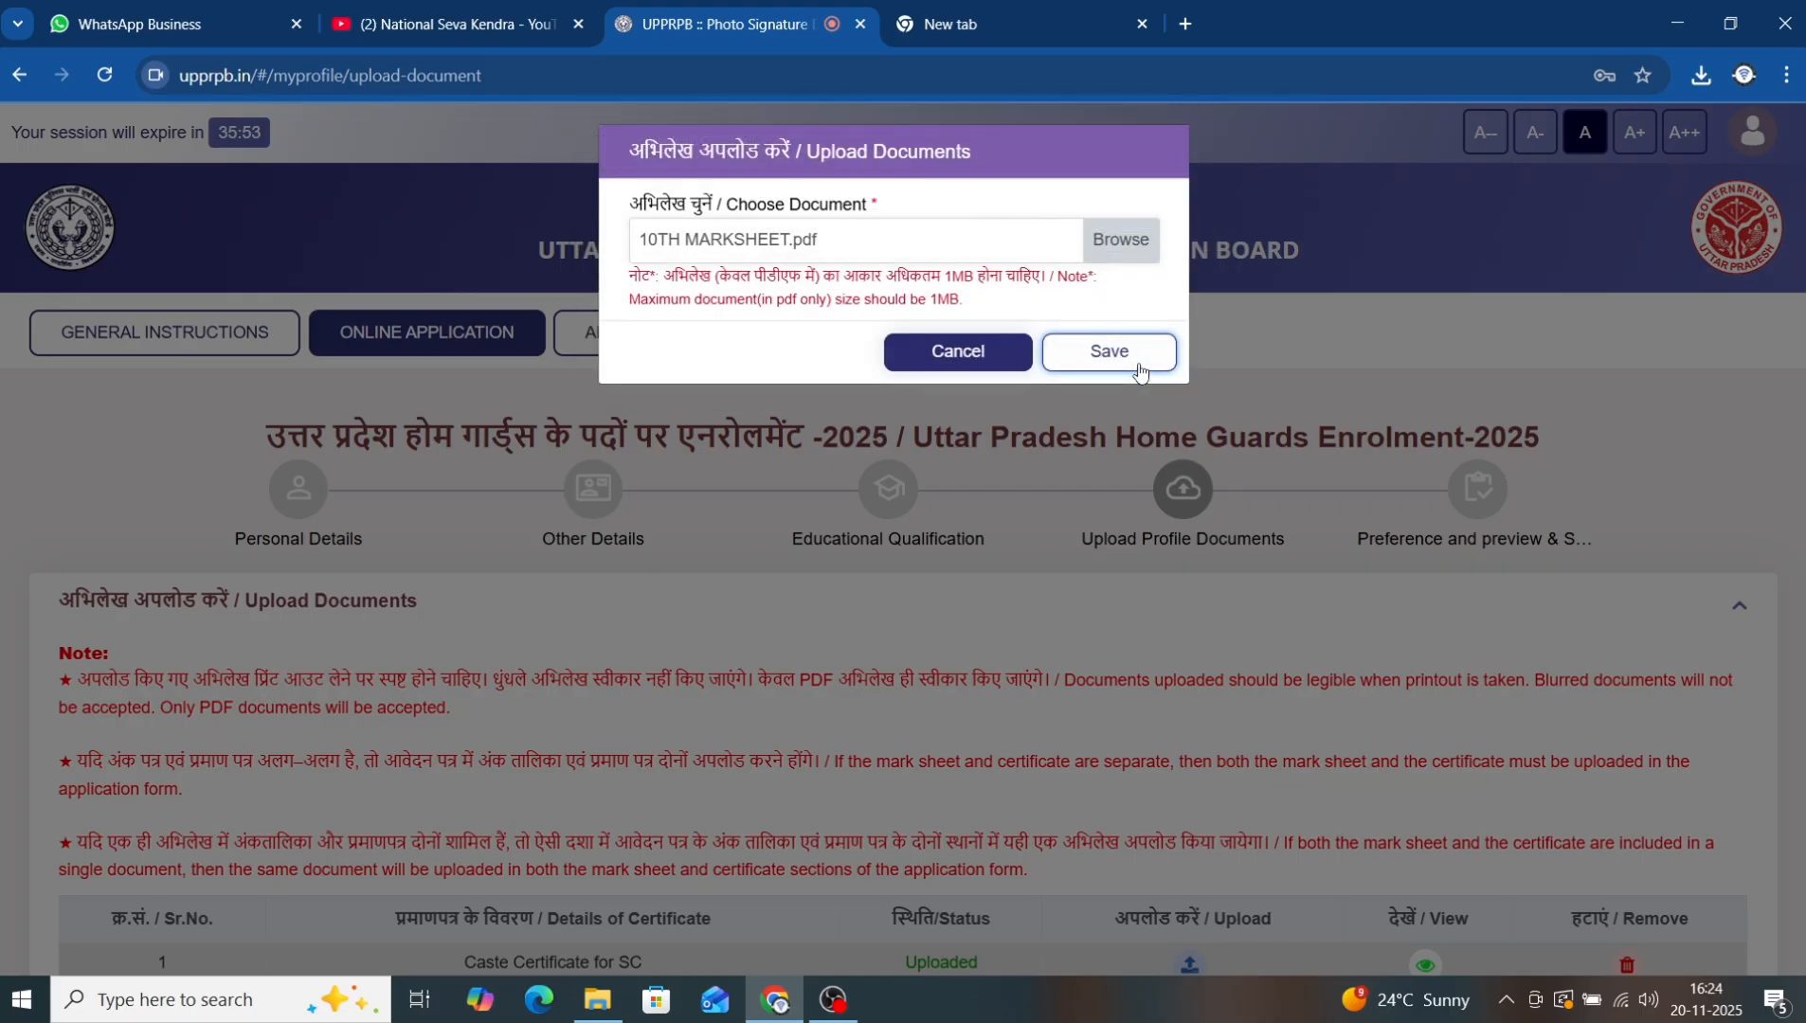
scroll(1136, 383, "down", 6)
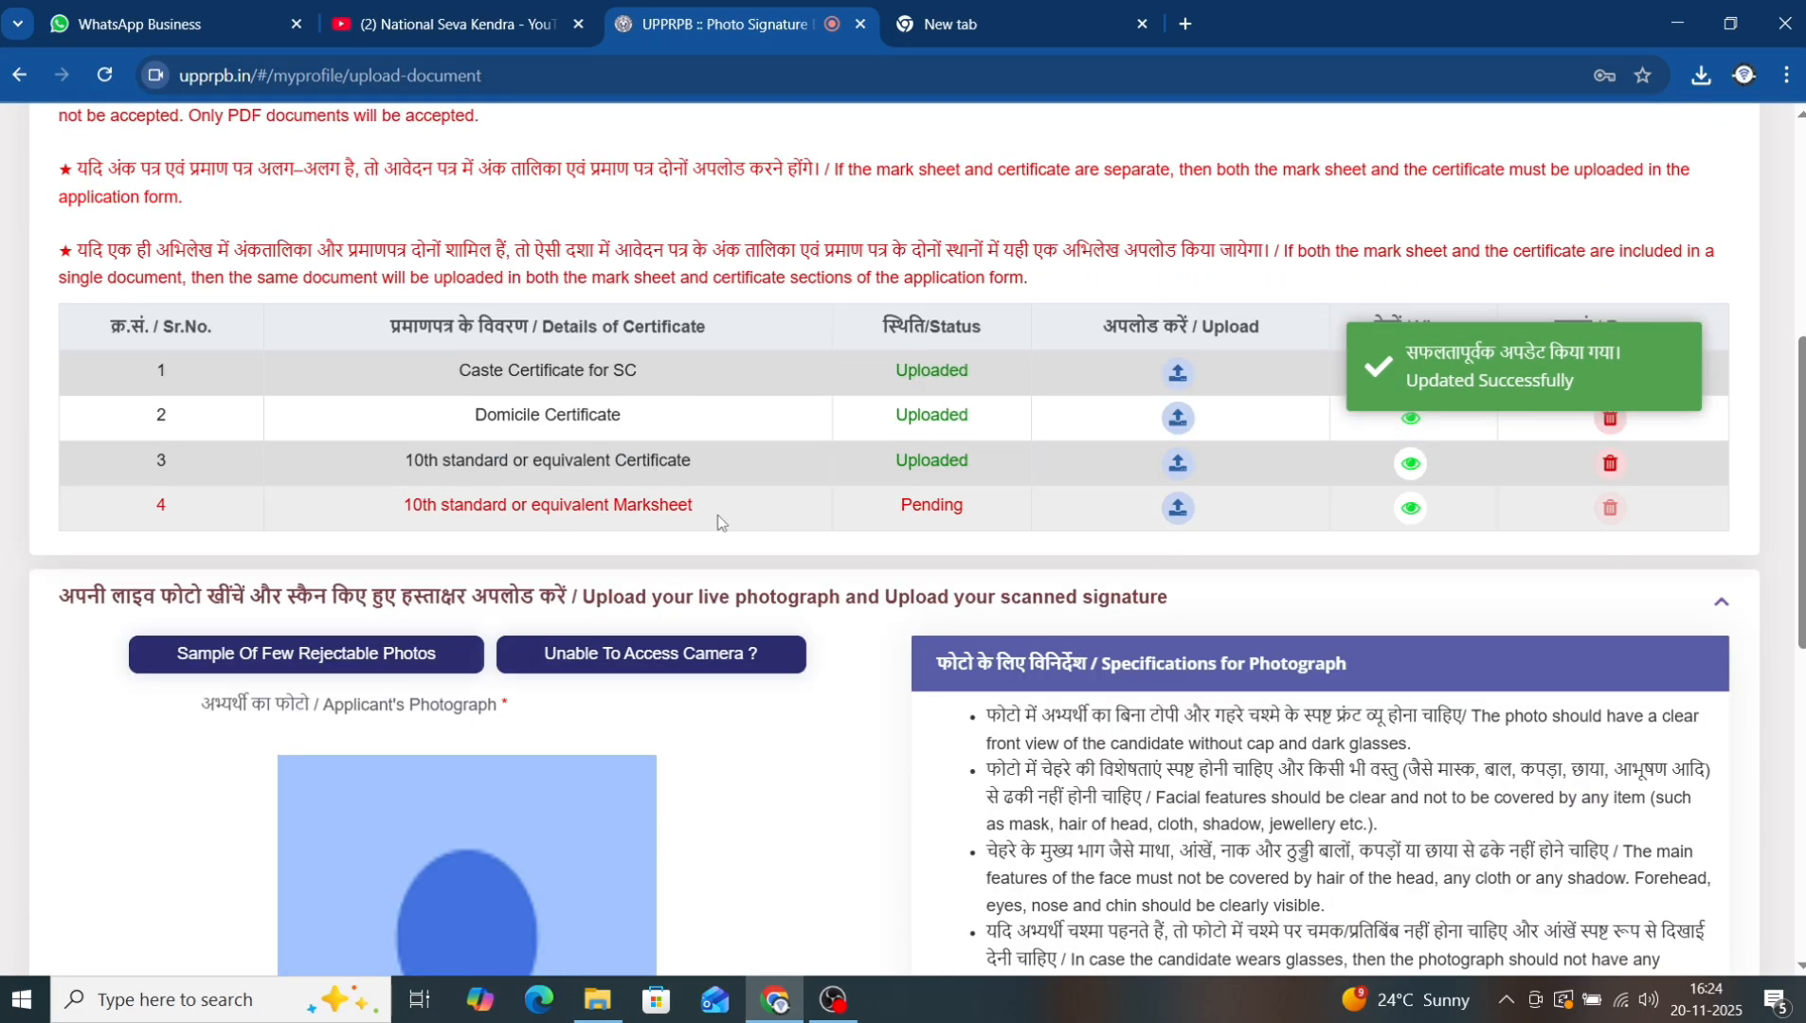
Upload 10TH MARKSHEET.pdf as the 10th standard marksheet, then scroll to the photo section.
left_click(1178, 509)
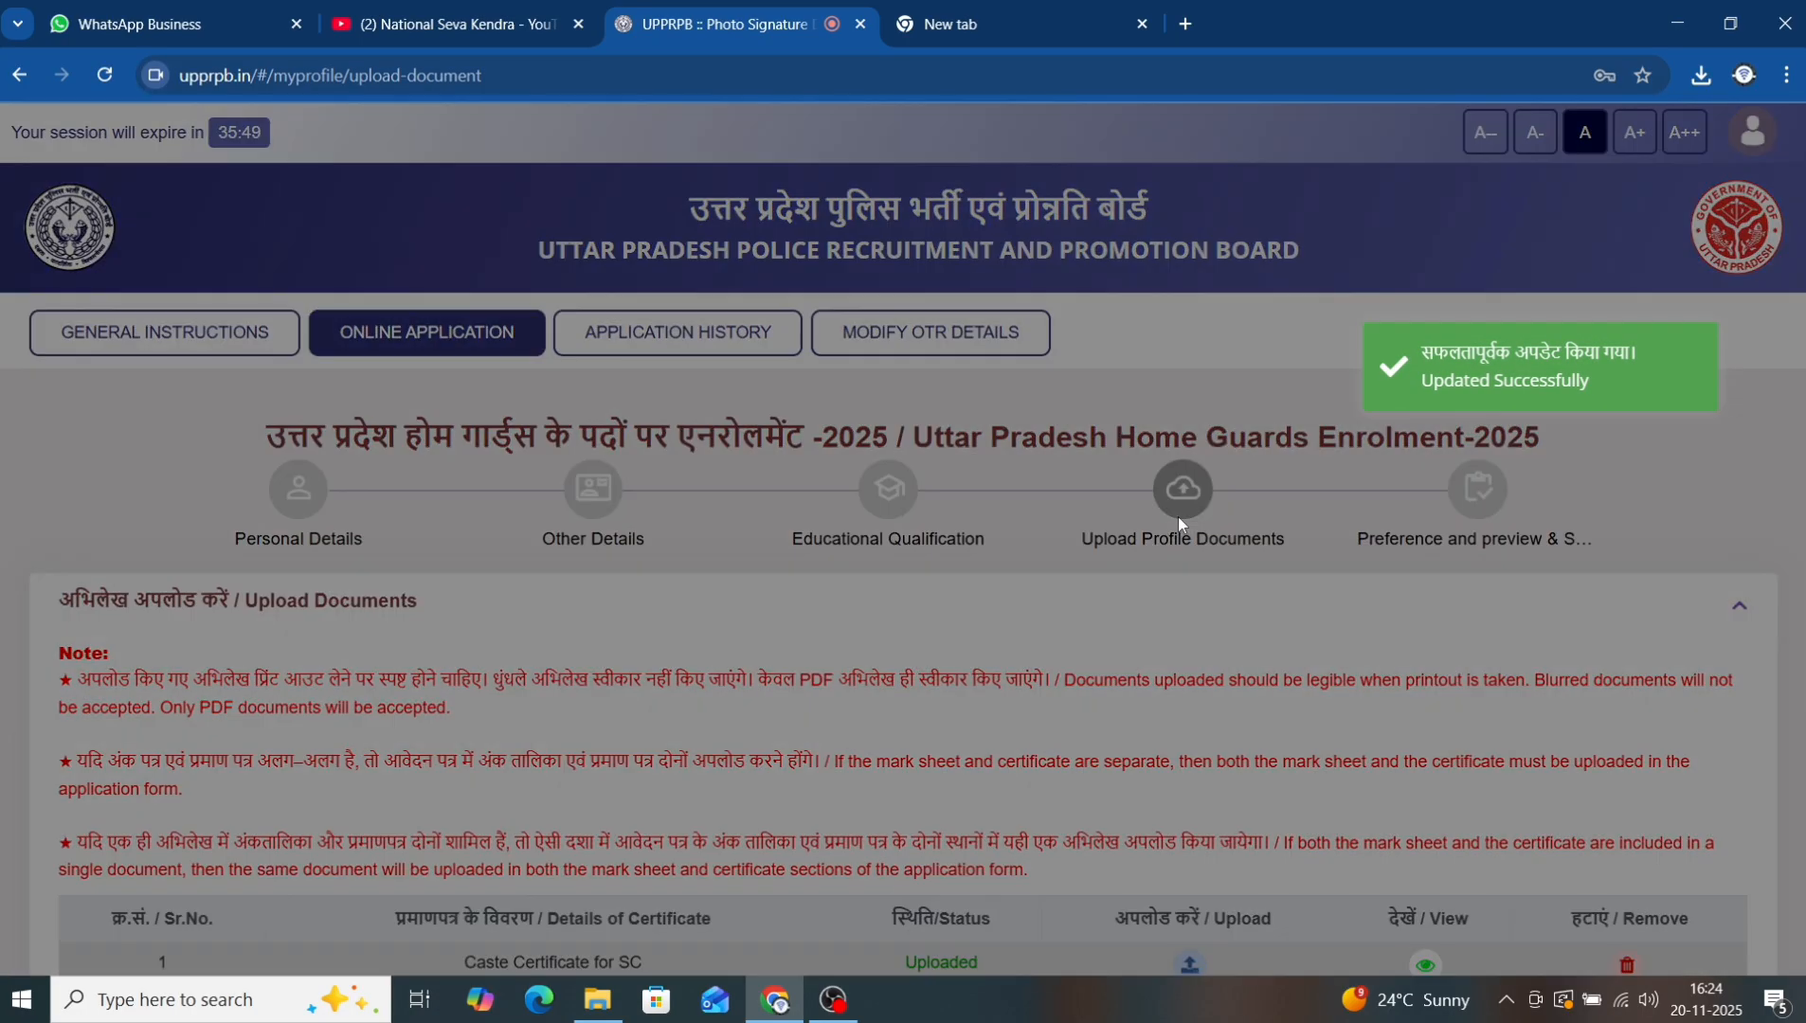
left_click(1118, 254)
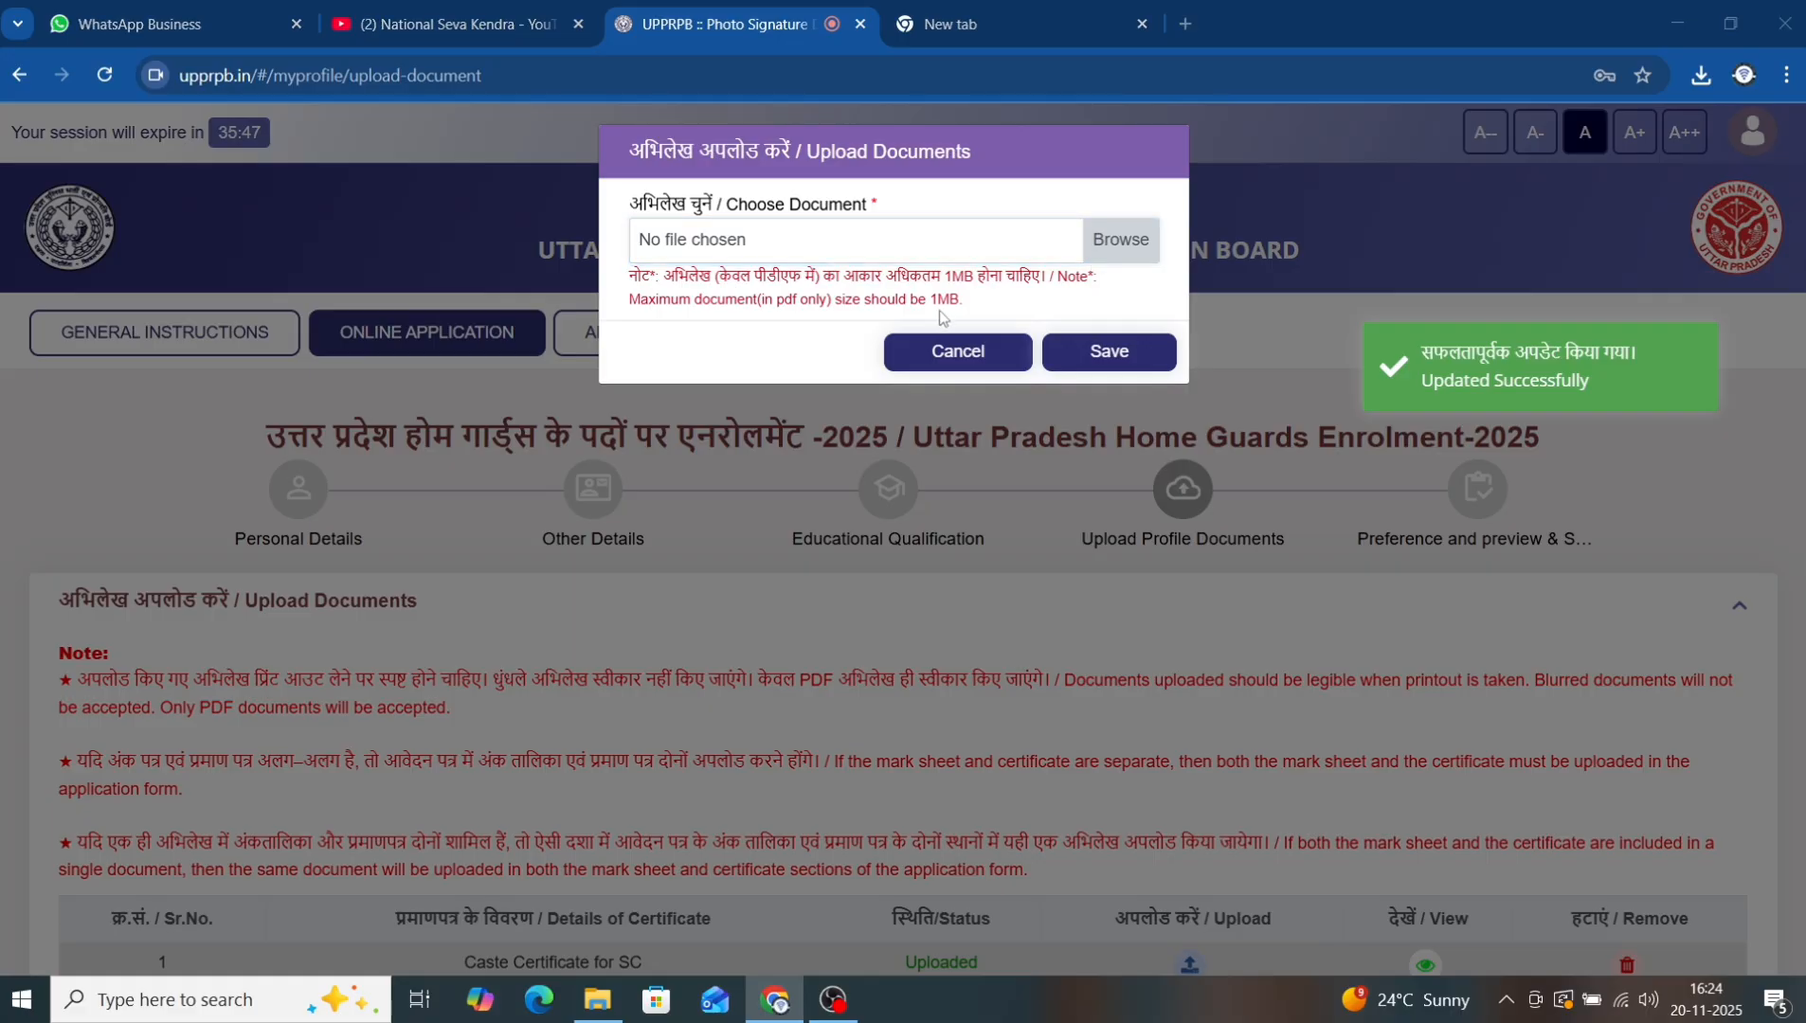
type("10")
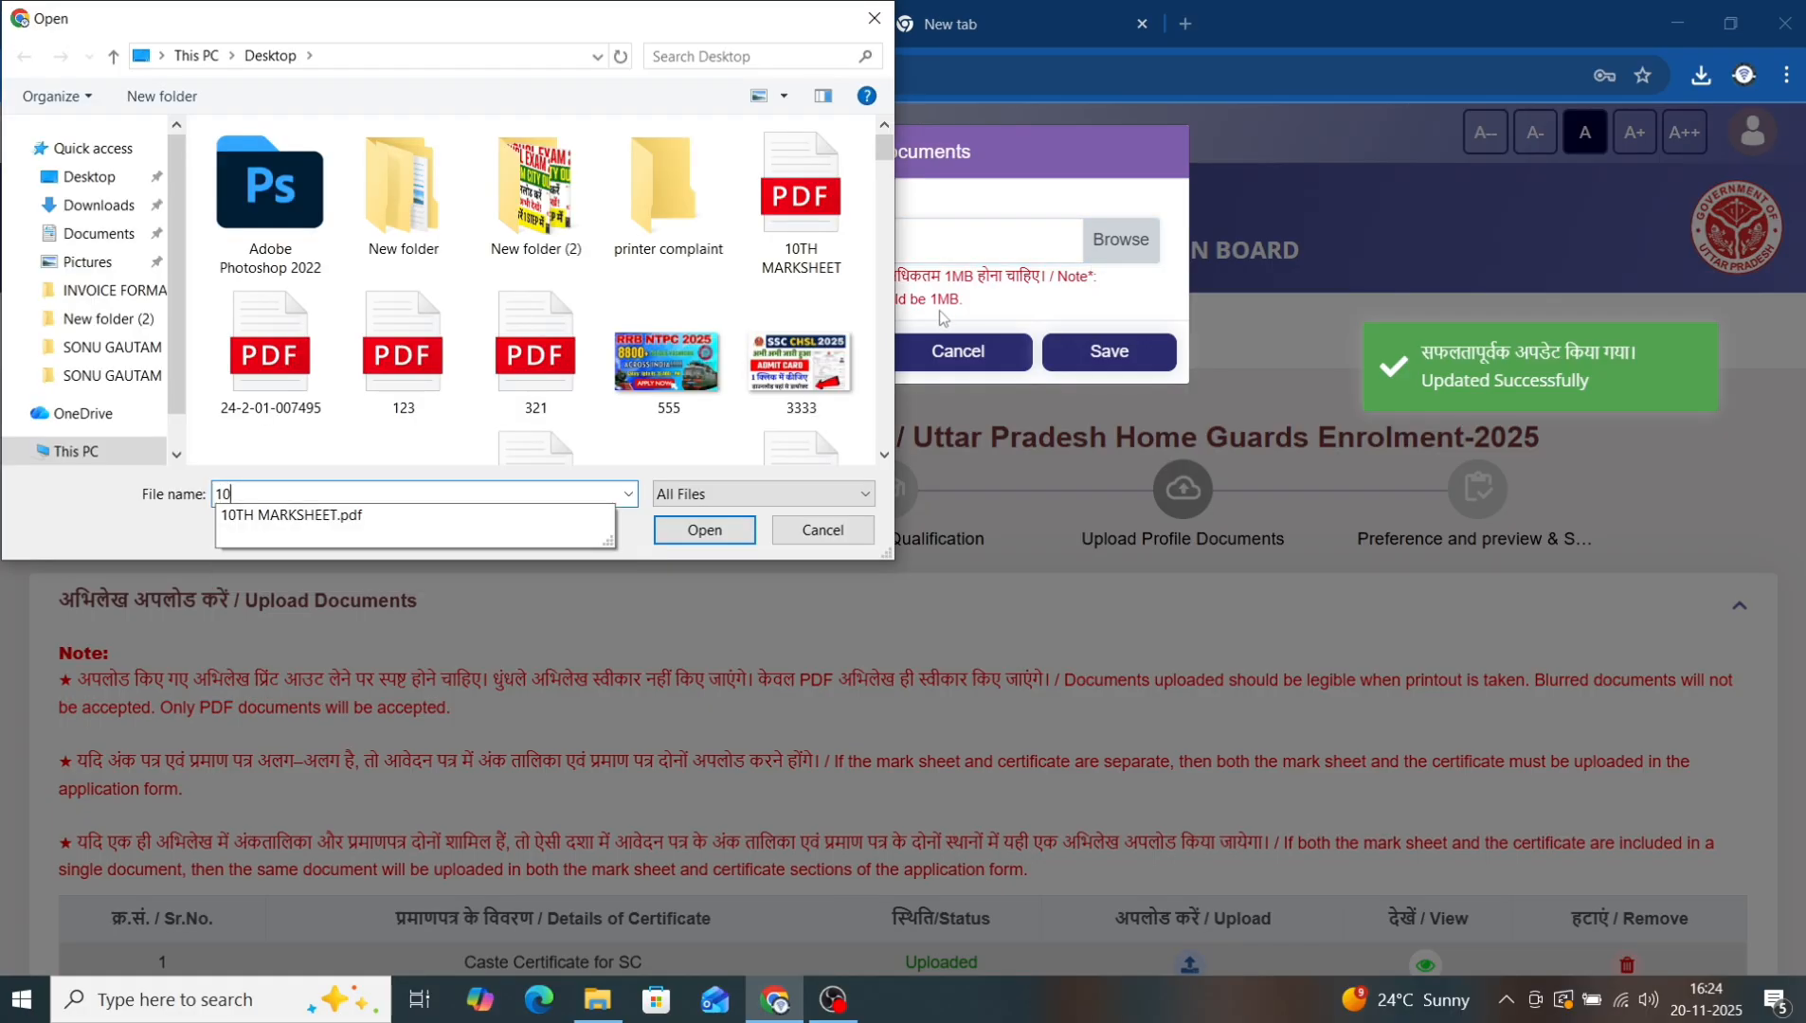
key("Down")
key("Return")
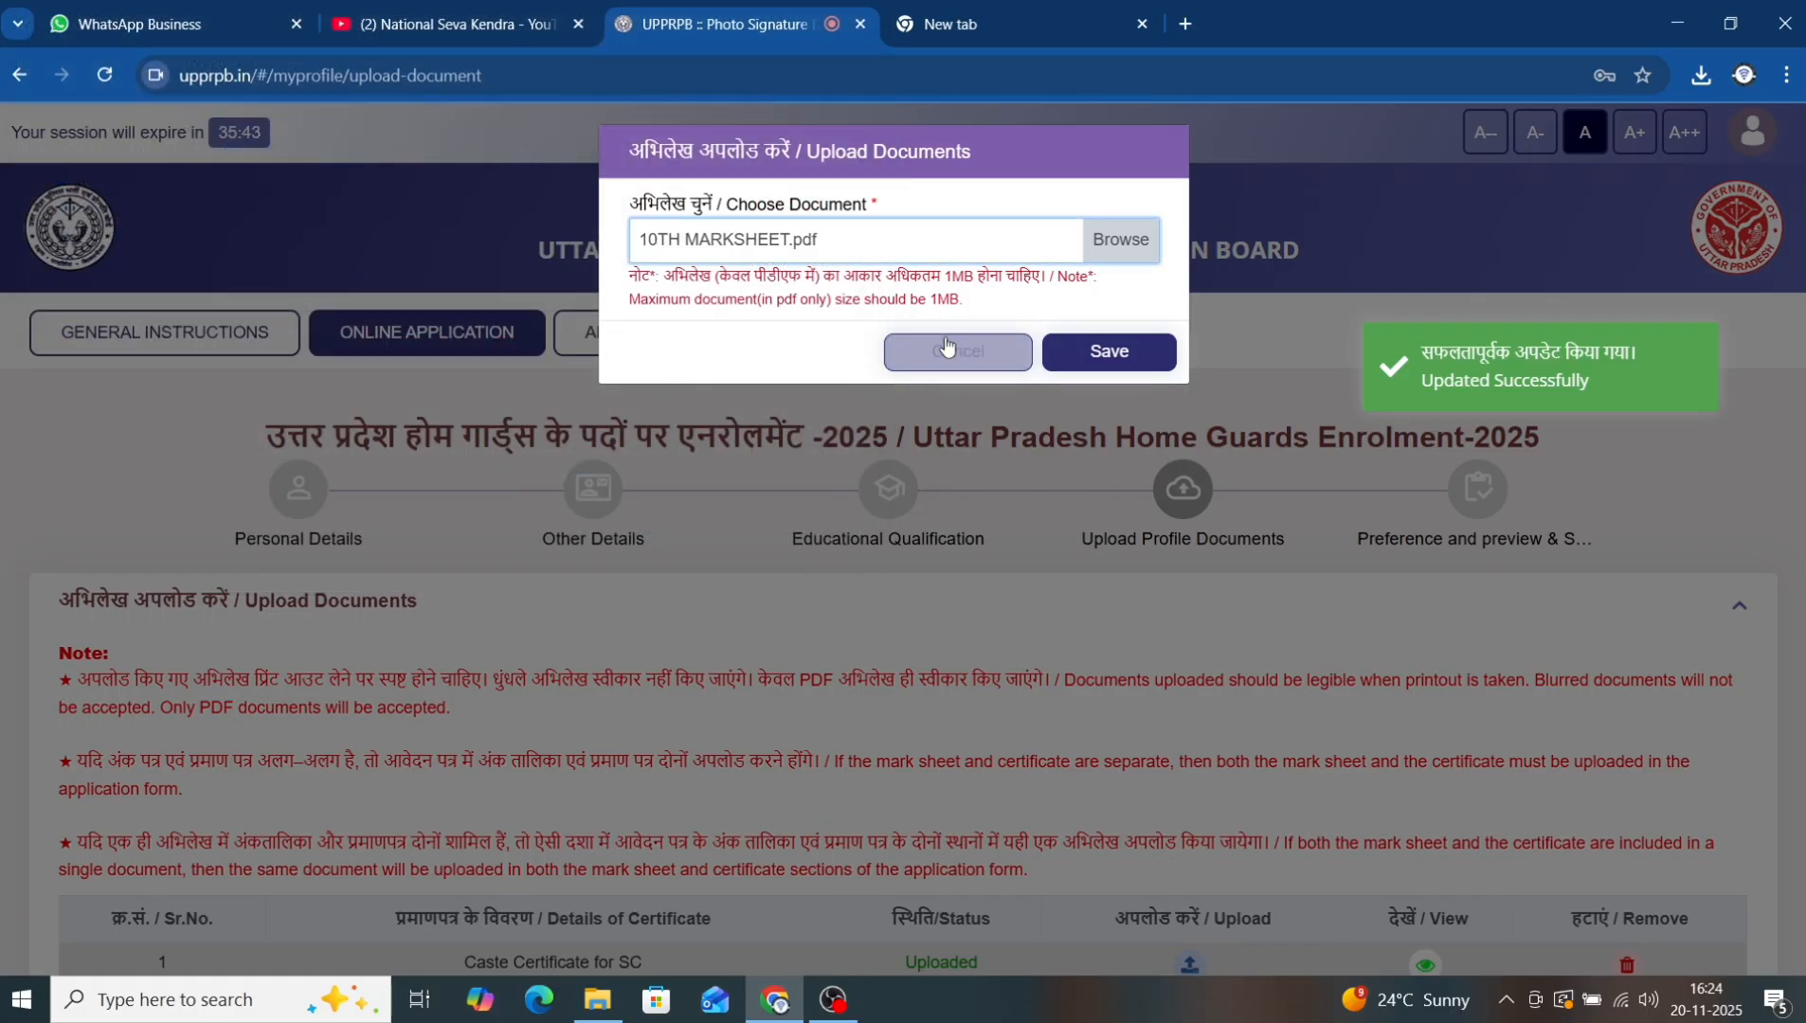
left_click(1107, 351)
left_click(1130, 353)
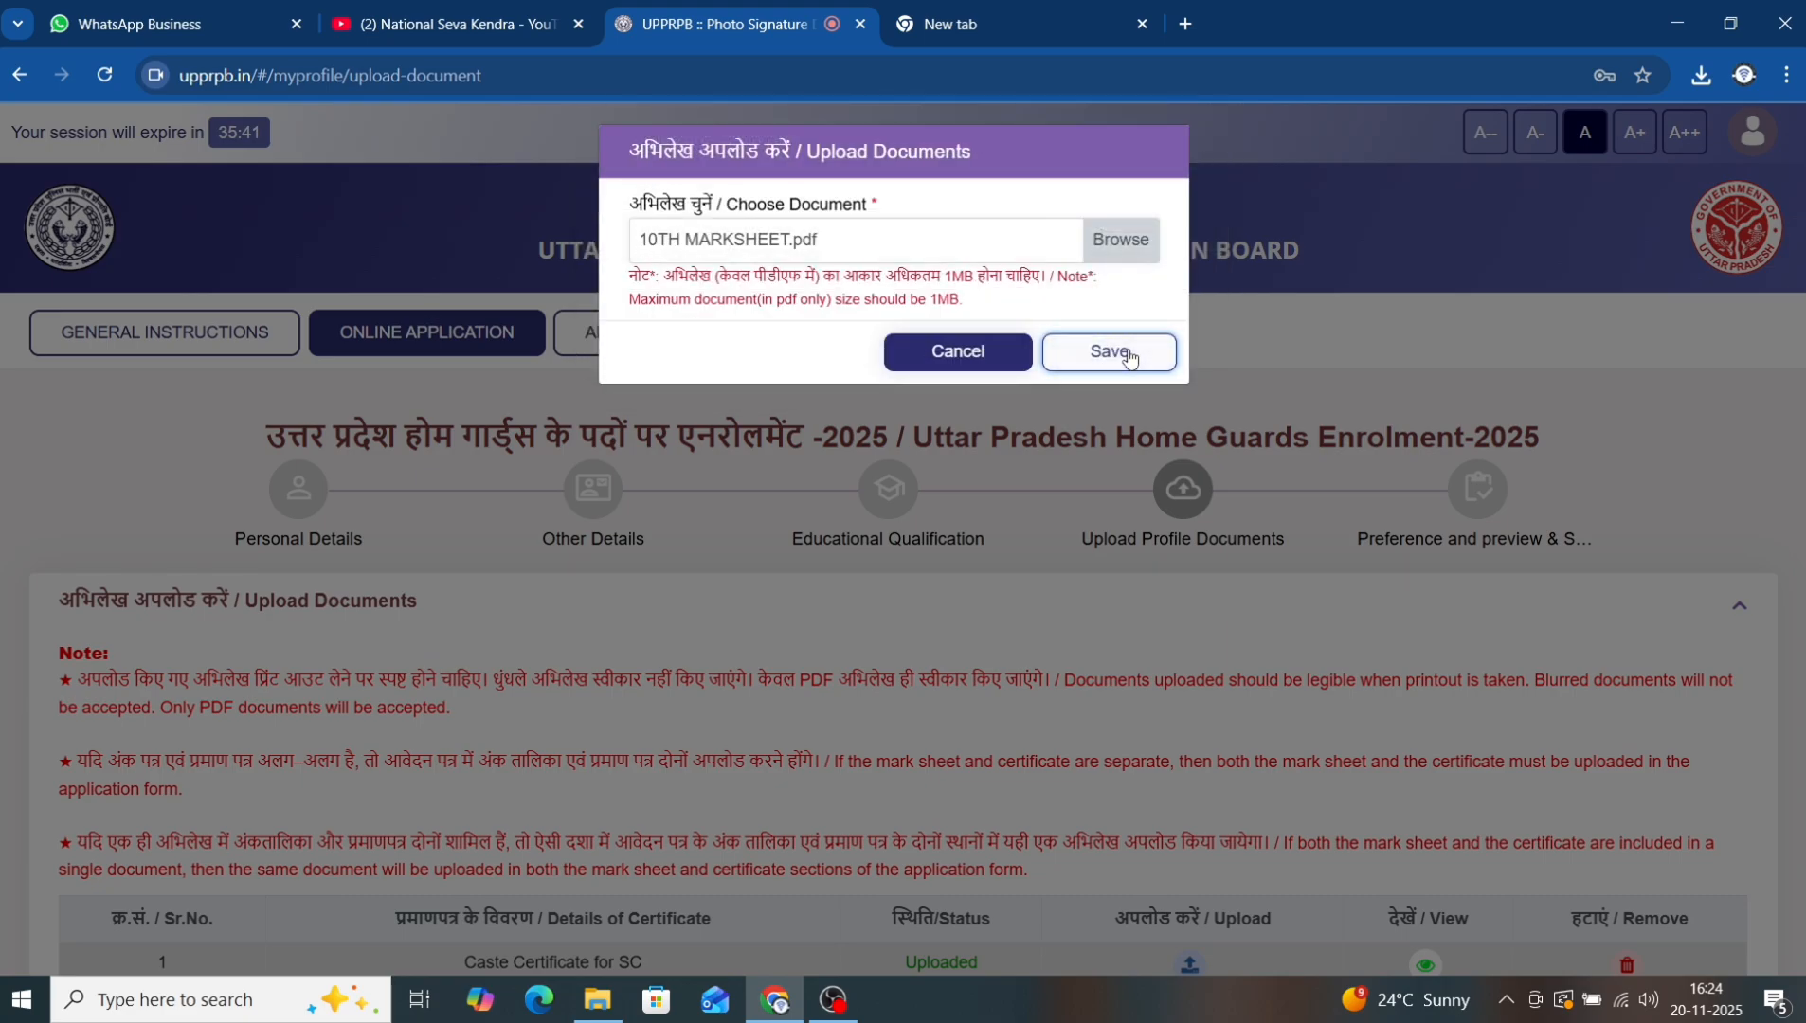
scroll(1102, 376, "down", 3)
scroll(1101, 376, "down", 1)
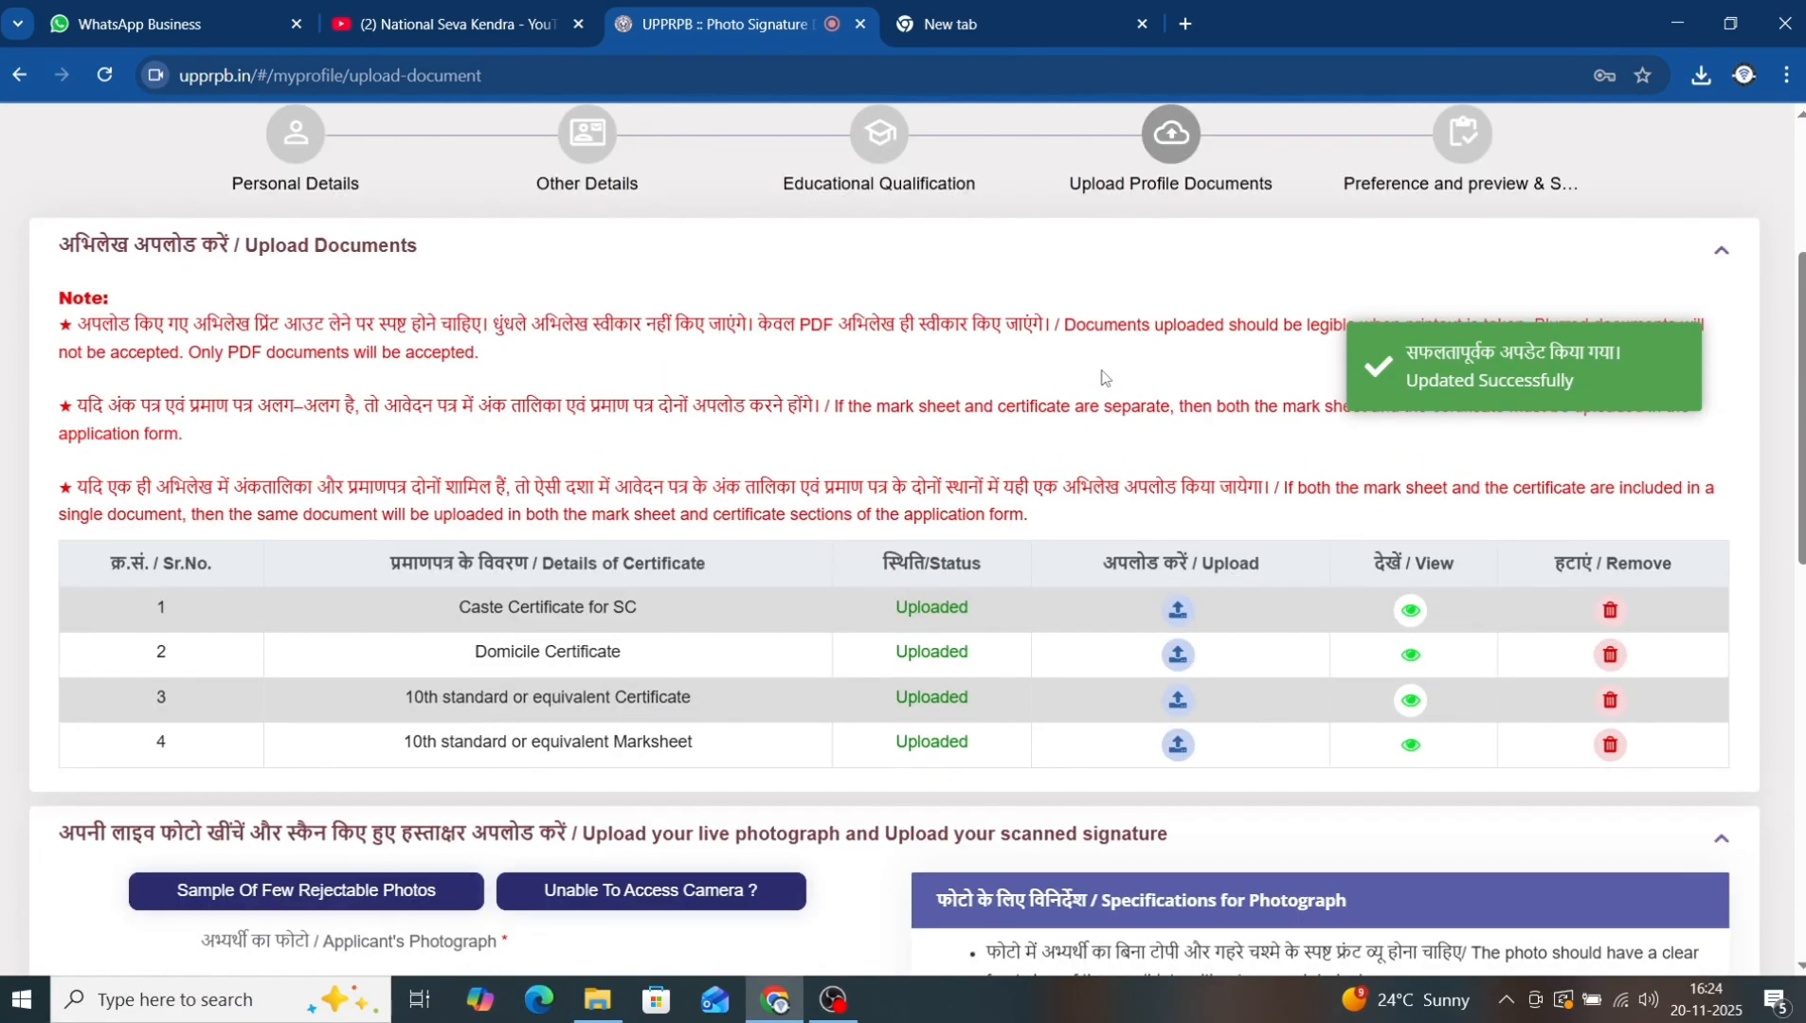
scroll(827, 413, "down", 4)
scroll(794, 403, "down", 2)
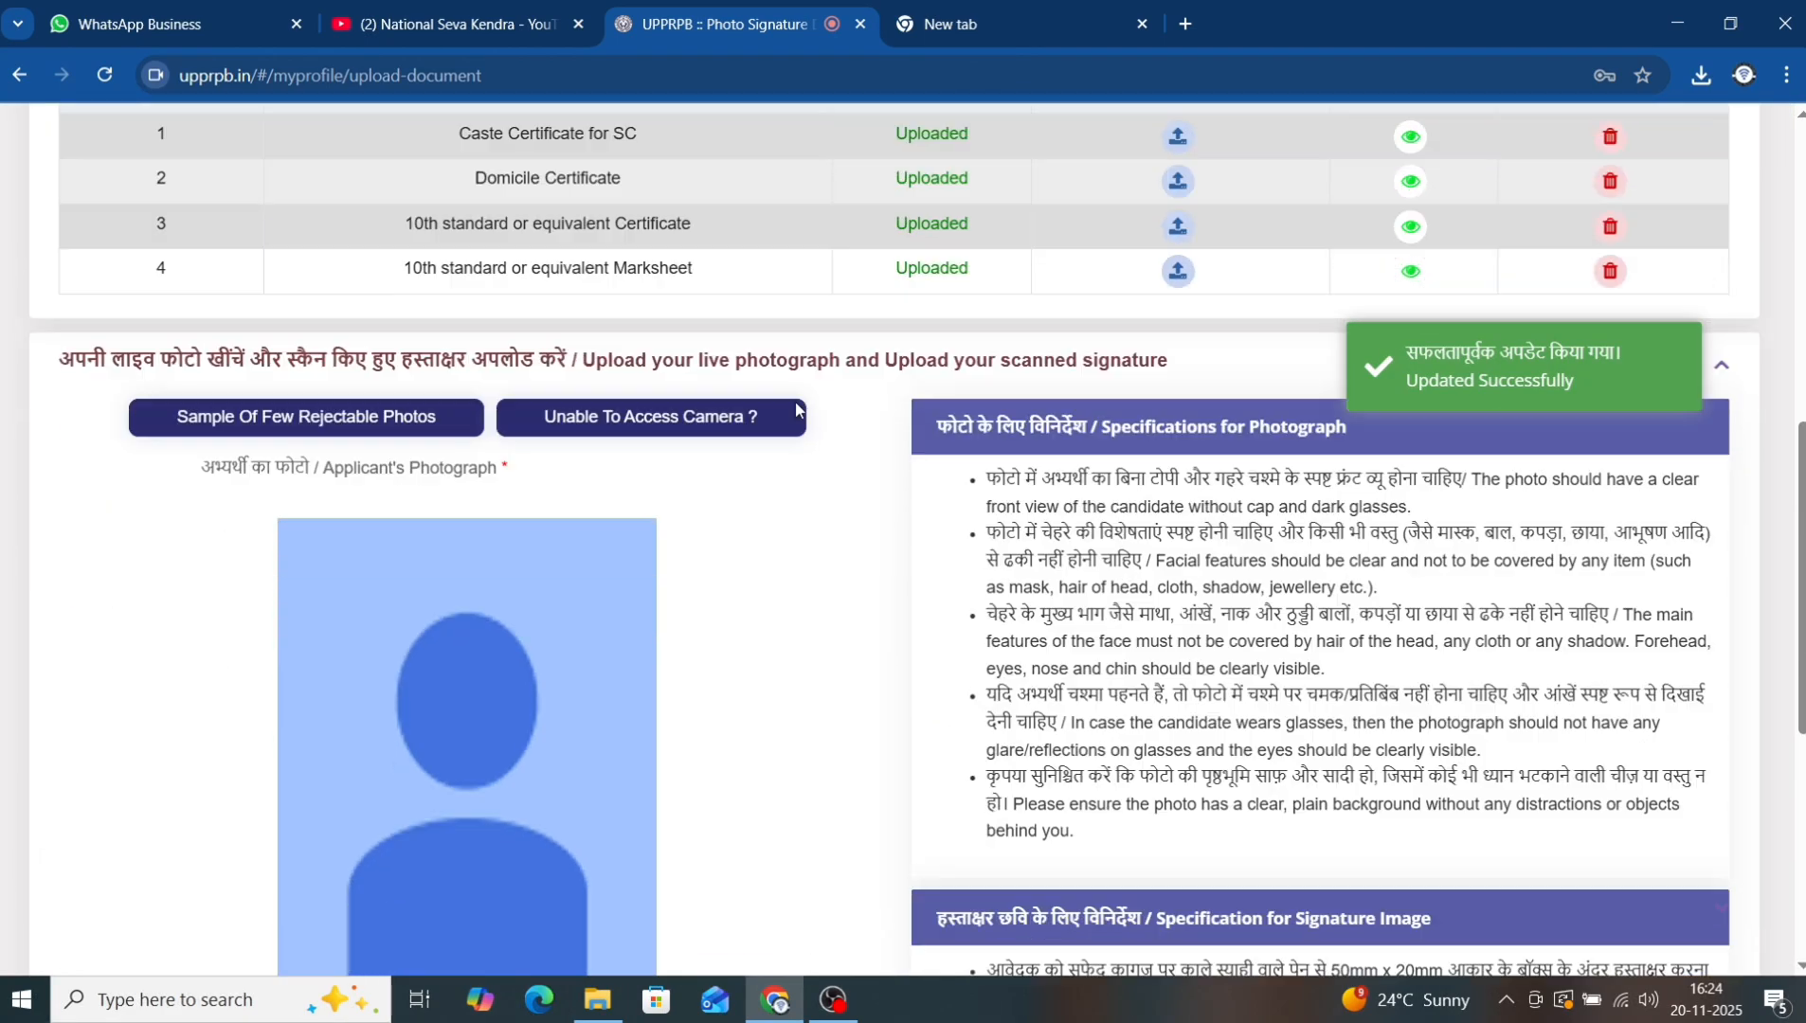
scroll(795, 411, "down", 1)
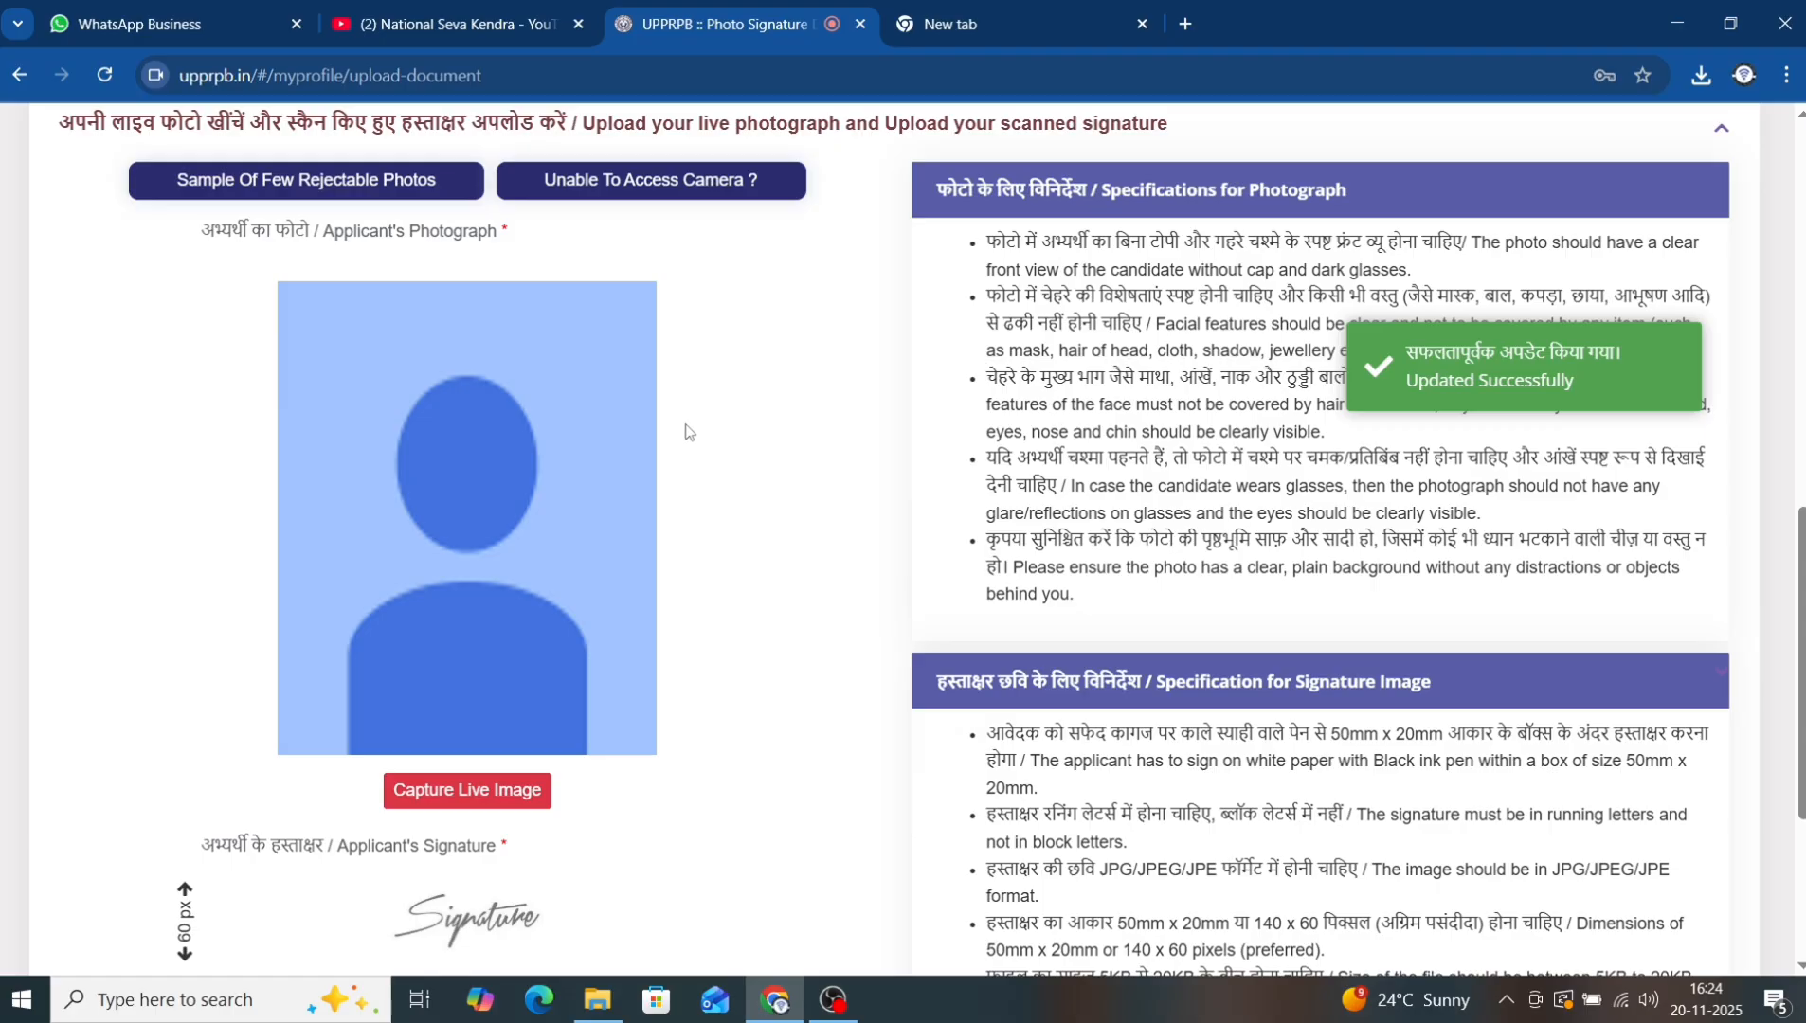
Try capturing a live photo and reset the site's camera permission in the browser.
left_click(474, 791)
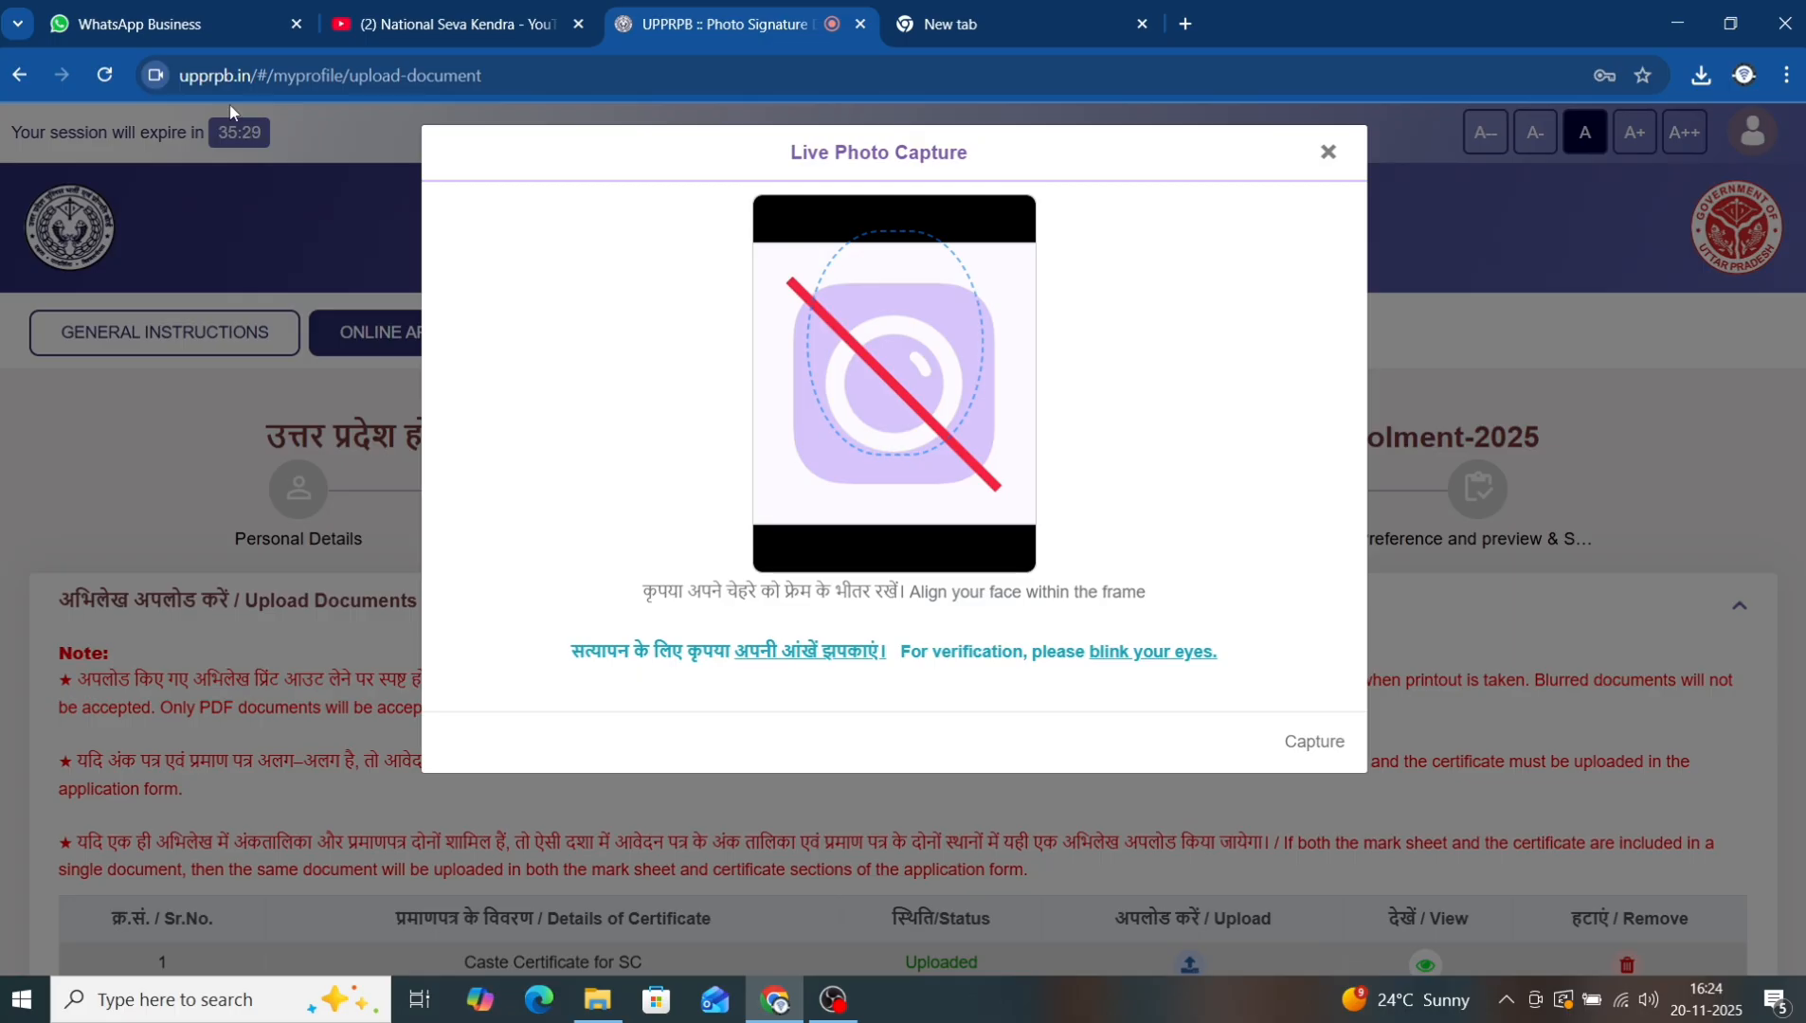
left_click(223, 79)
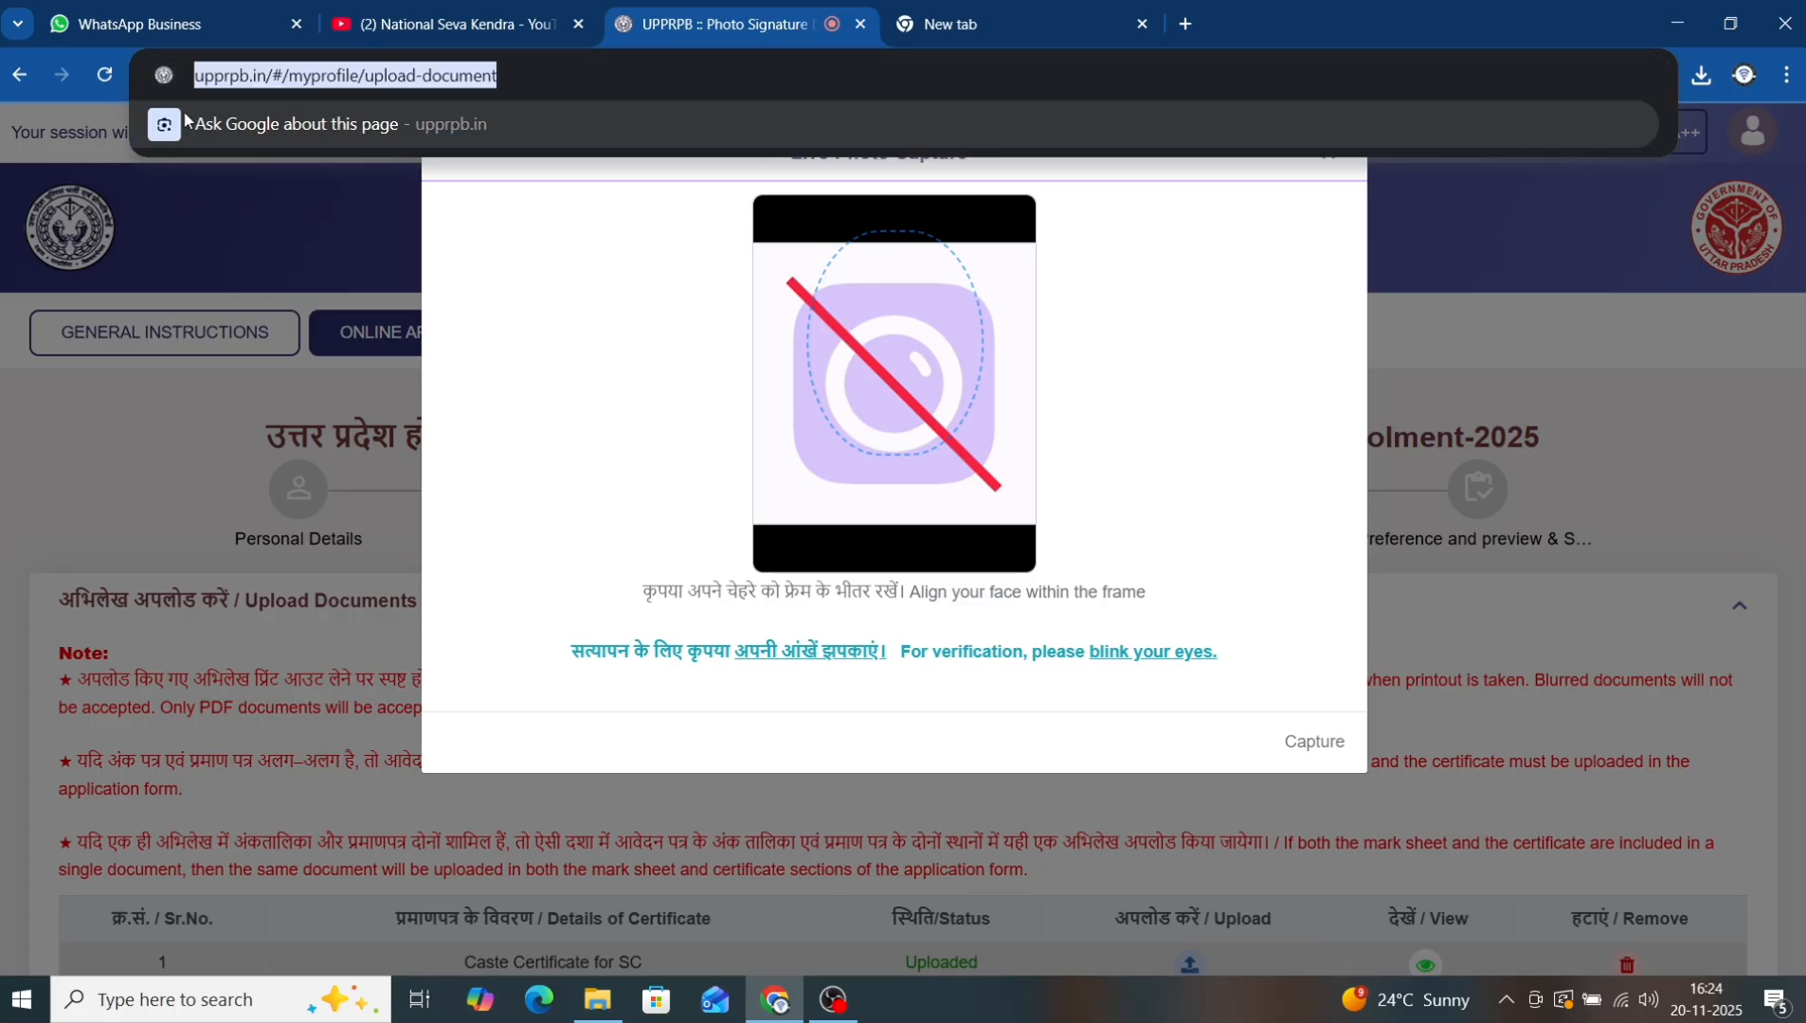
left_click(184, 110)
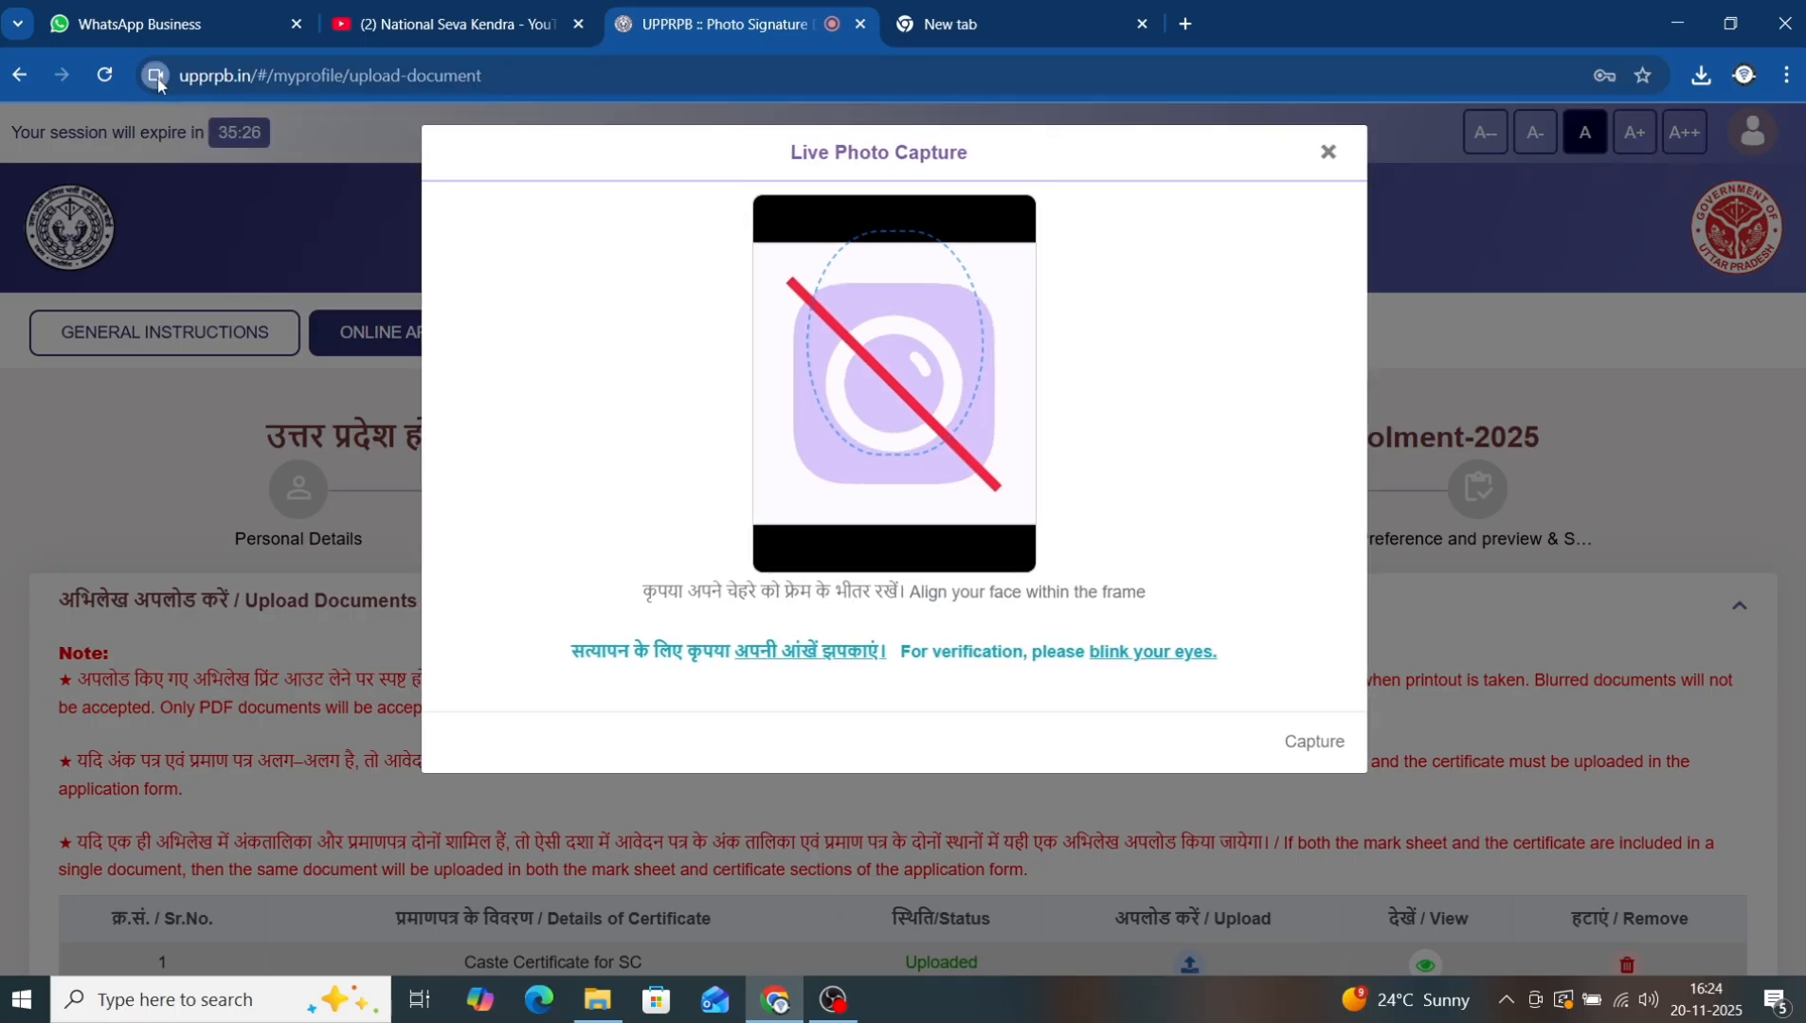
left_click(156, 77)
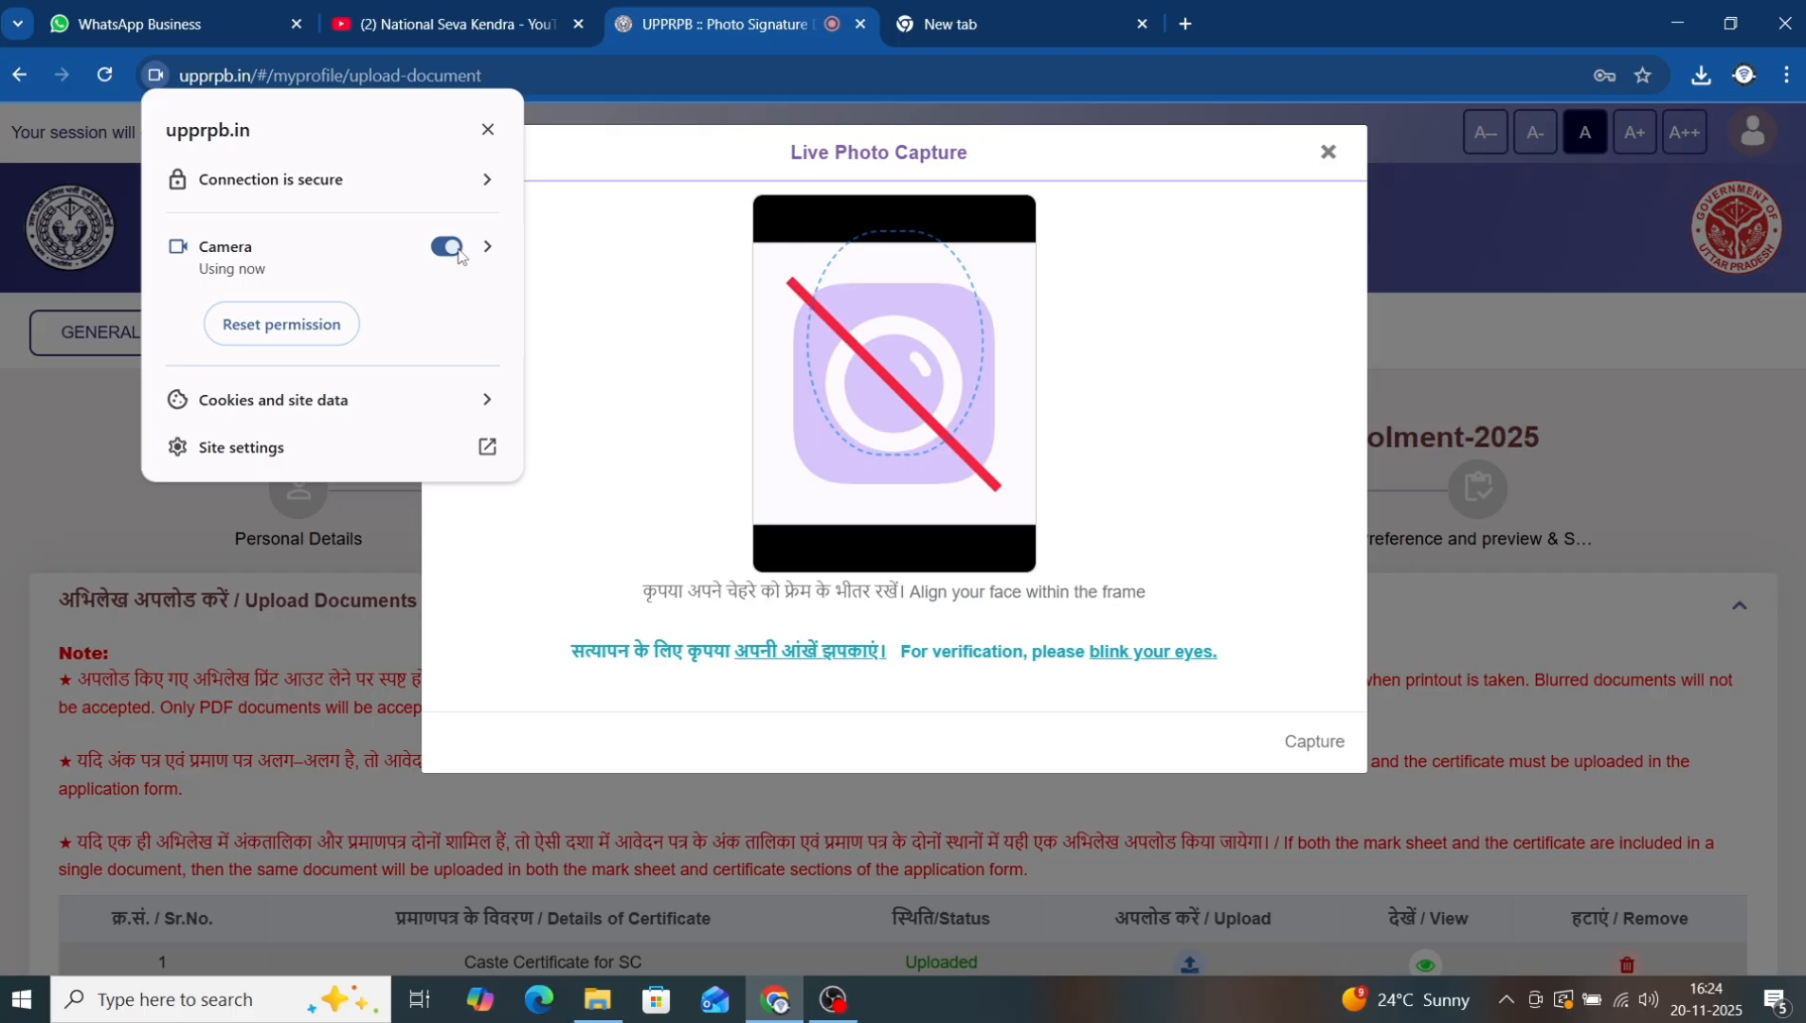
left_click(308, 324)
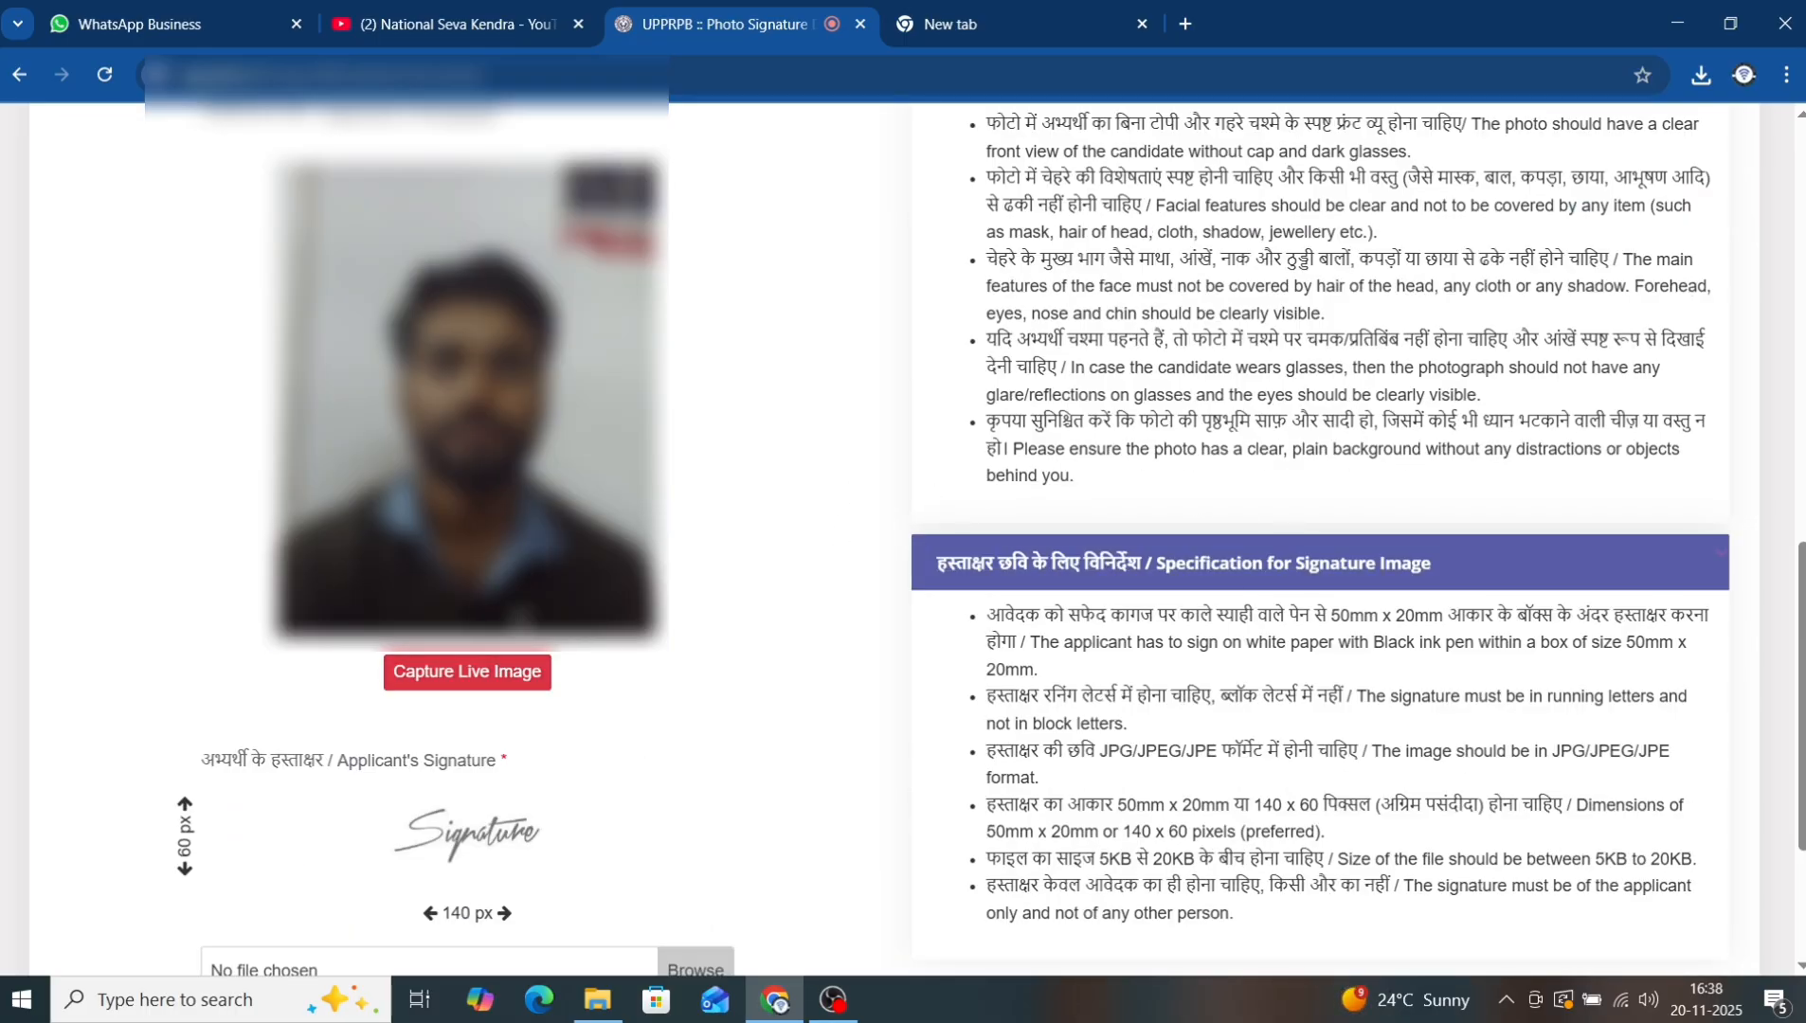
Choose and crop the signature image, then save the profile photo and signature.
scroll(900, 531, "down", 2)
scroll(706, 663, "down", 1)
left_click(697, 676)
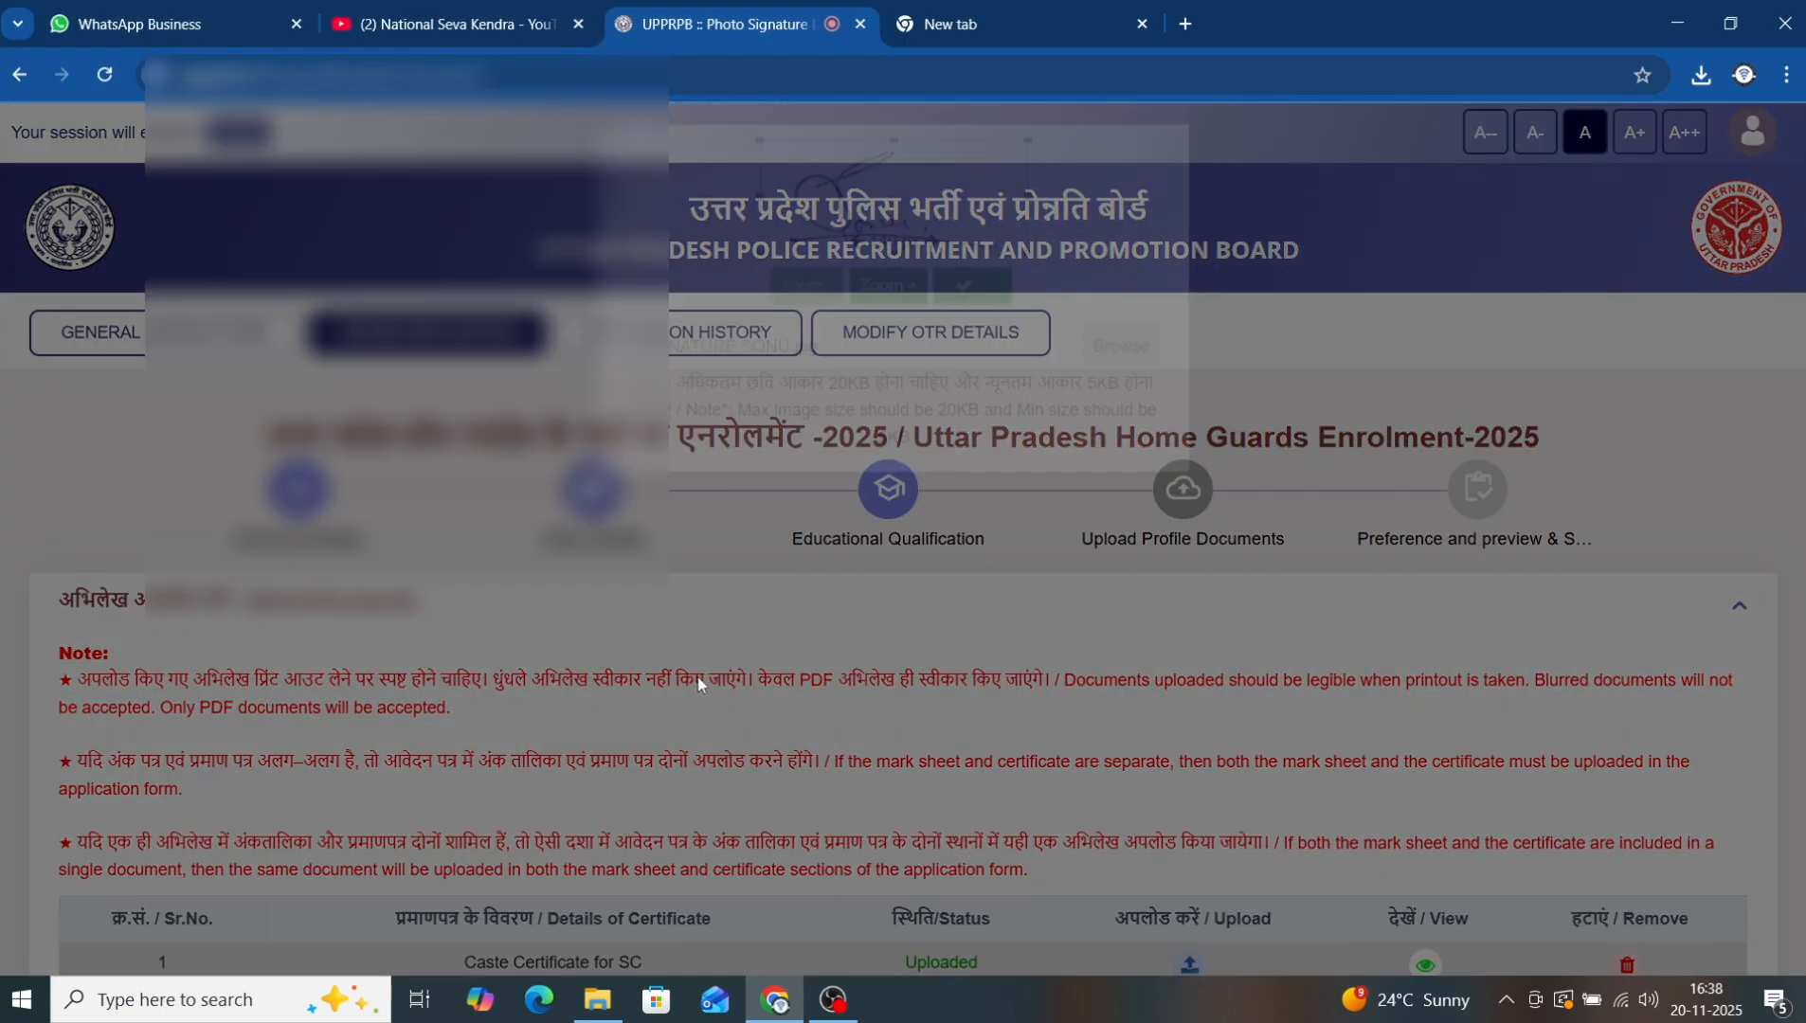
left_click(984, 345)
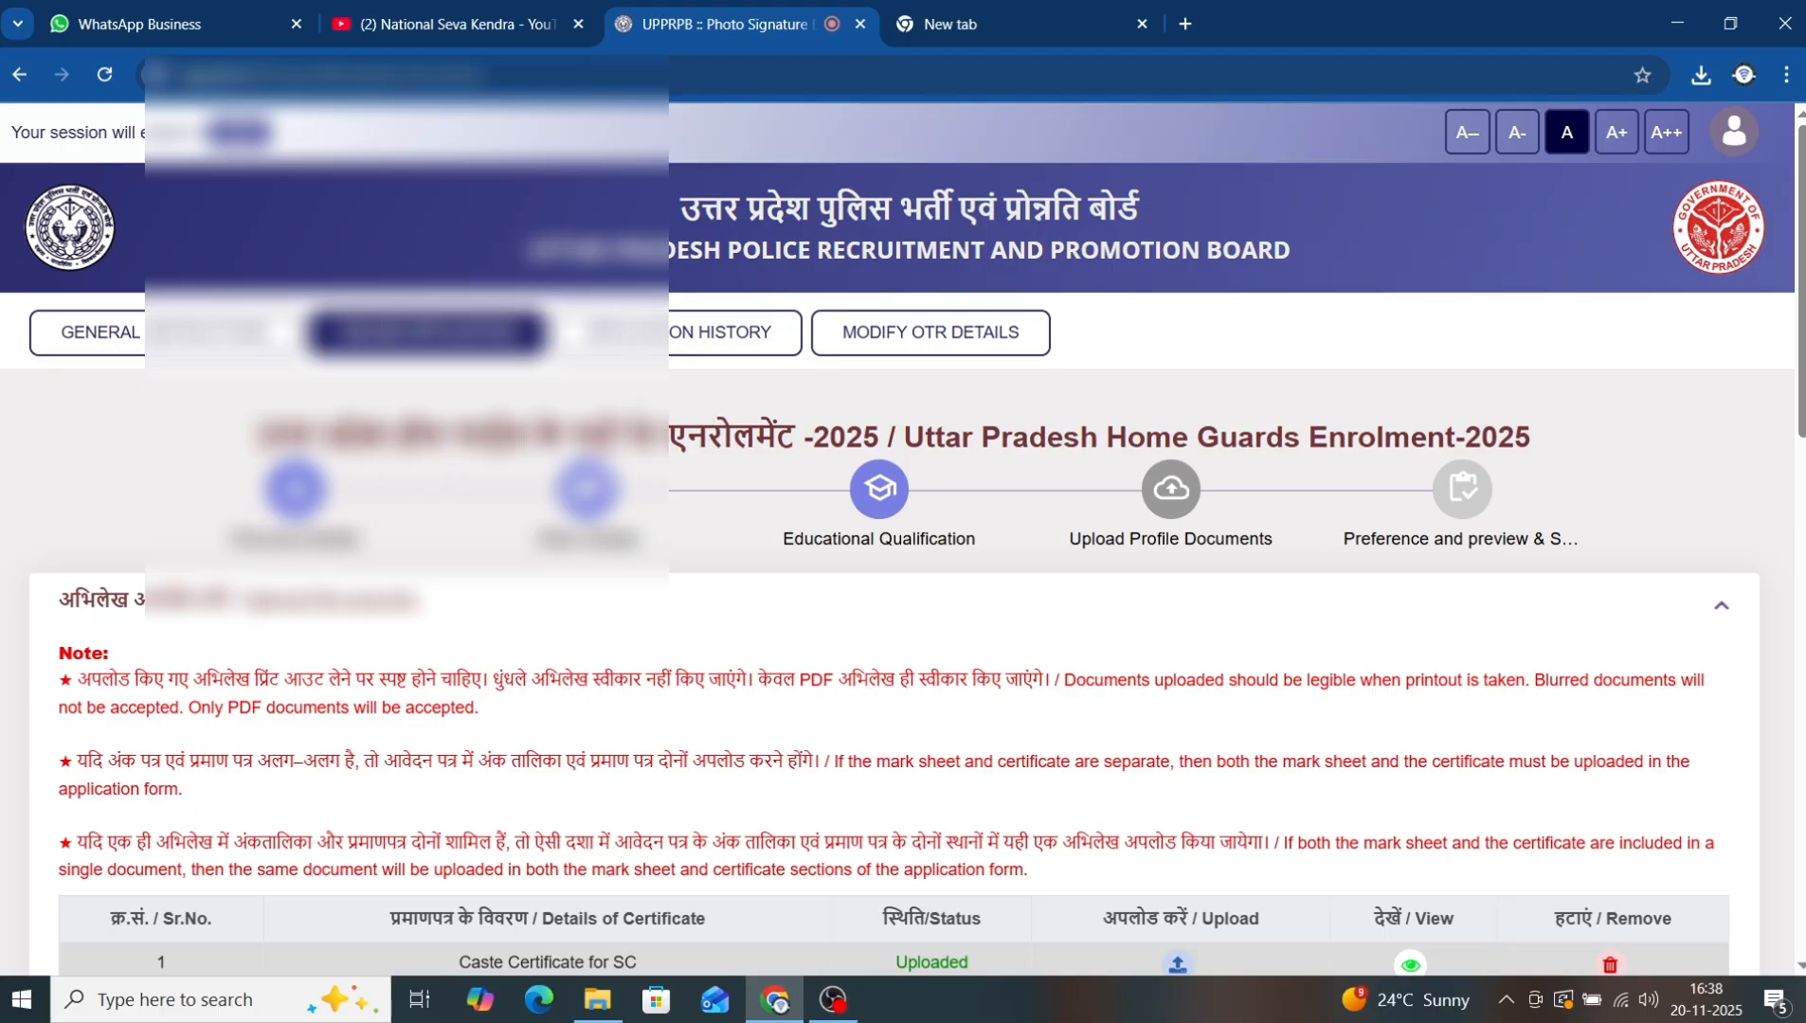
scroll(639, 418, "down", 15)
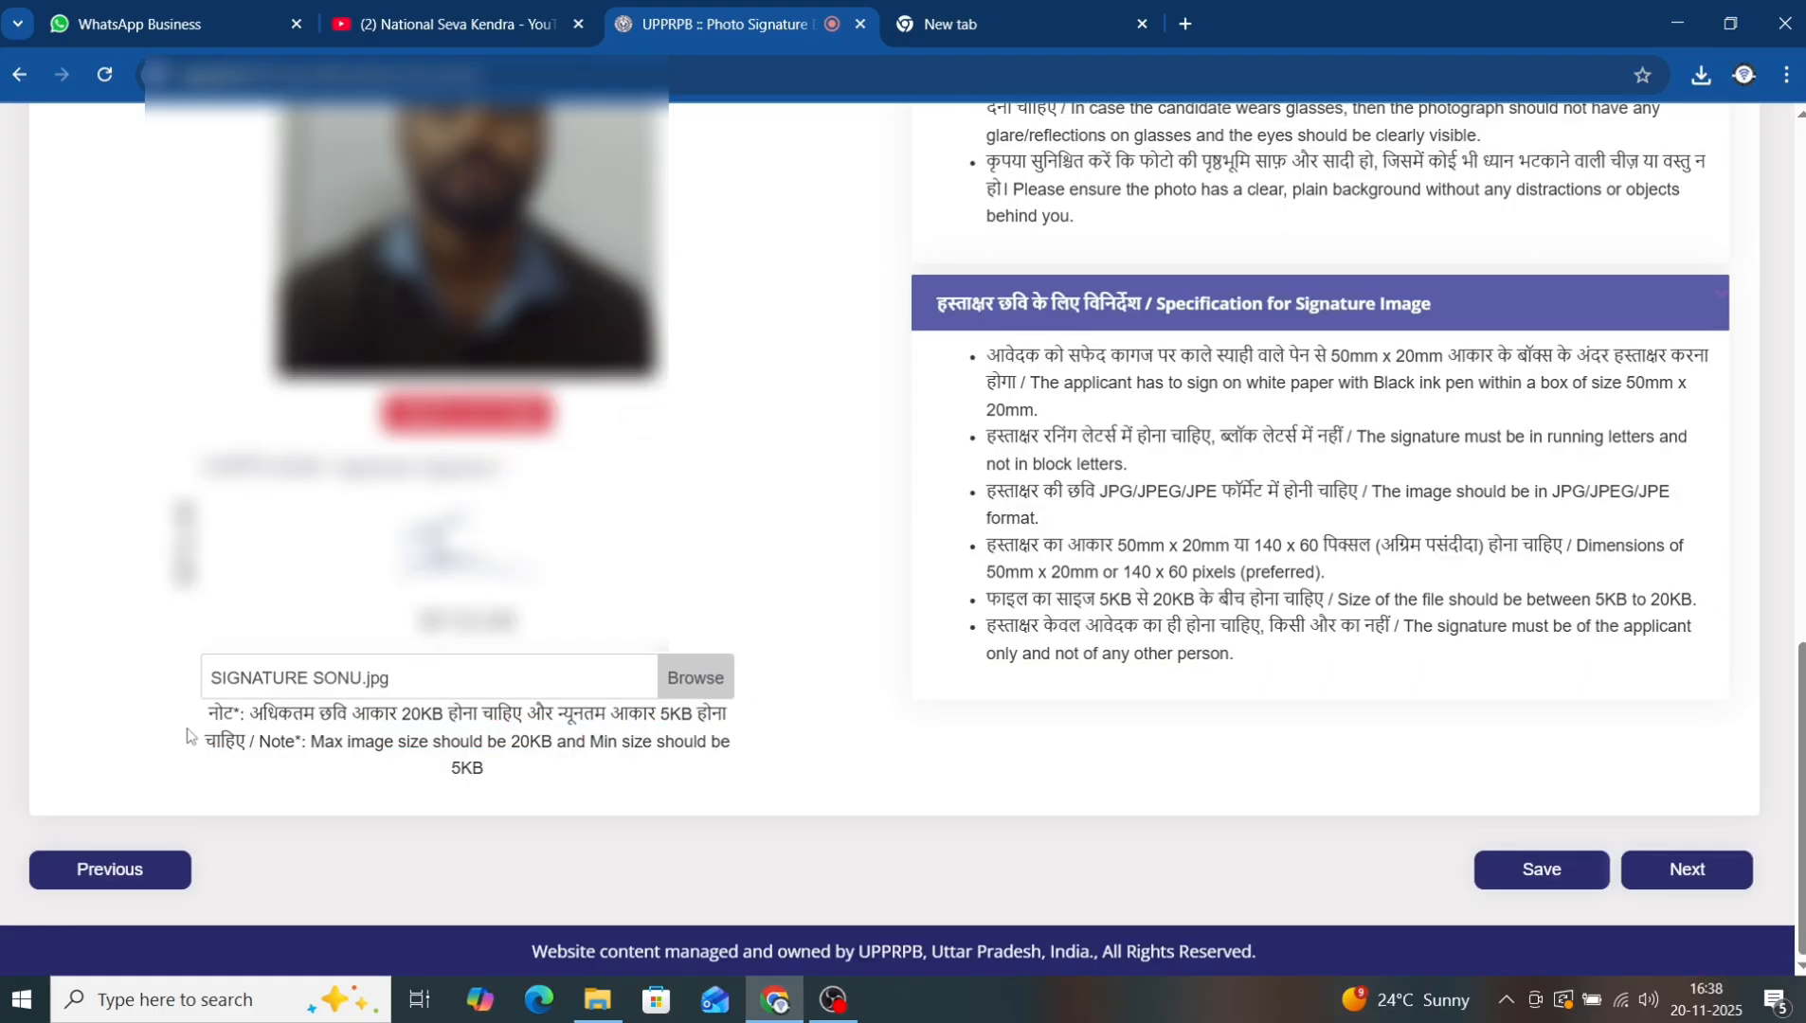
left_click(1565, 883)
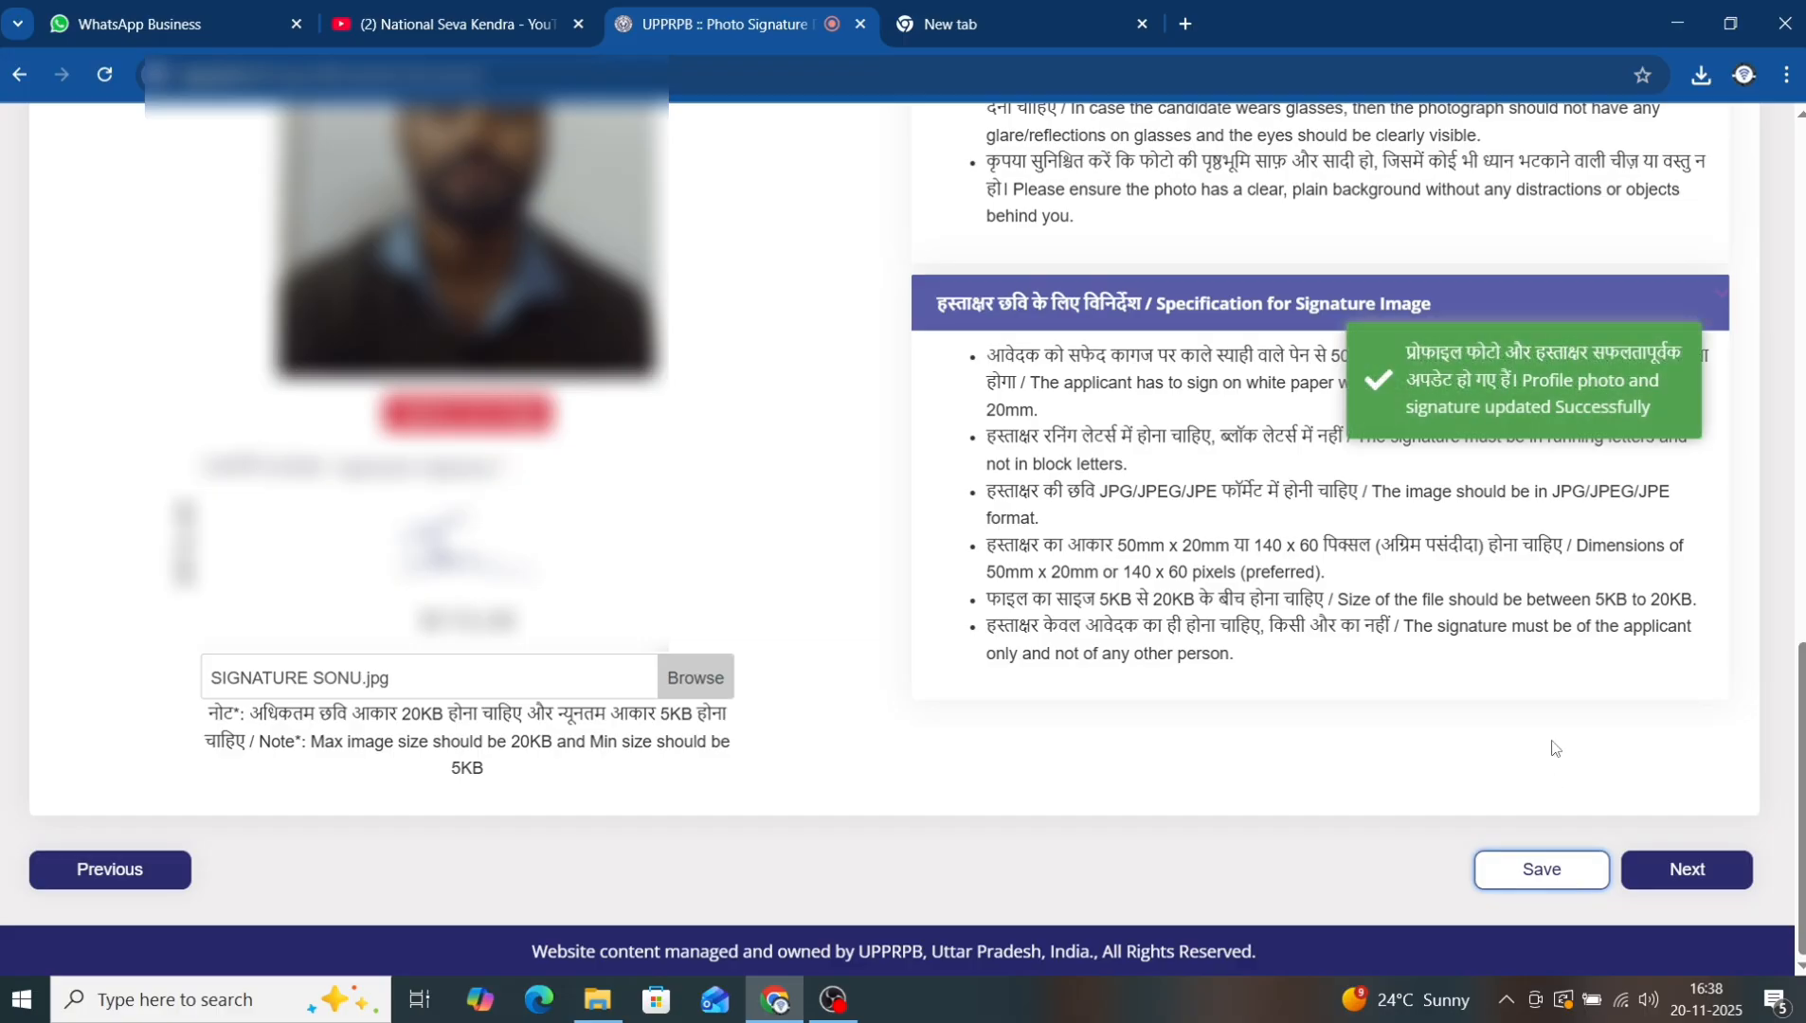
Answer No to NCC, Scout and Guide, Apada Mitra Training and four-wheeler licence questions.
left_click(1705, 876)
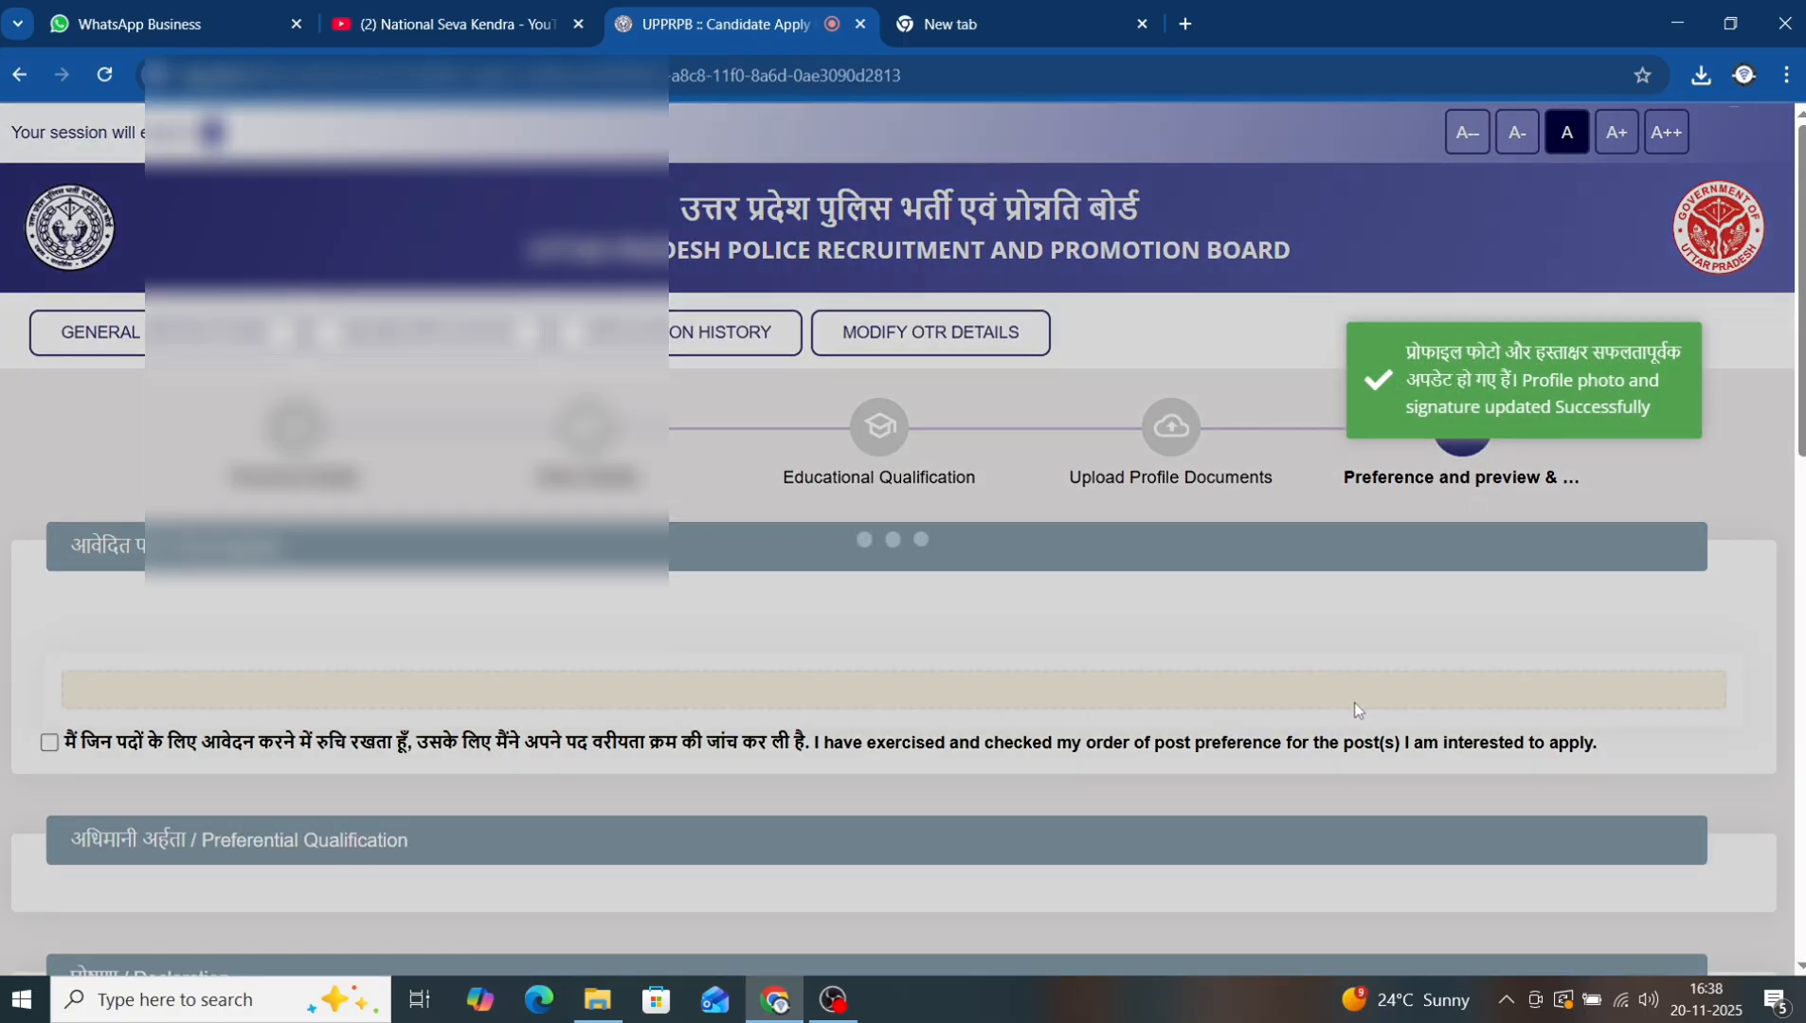
scroll(489, 481, "down", 3)
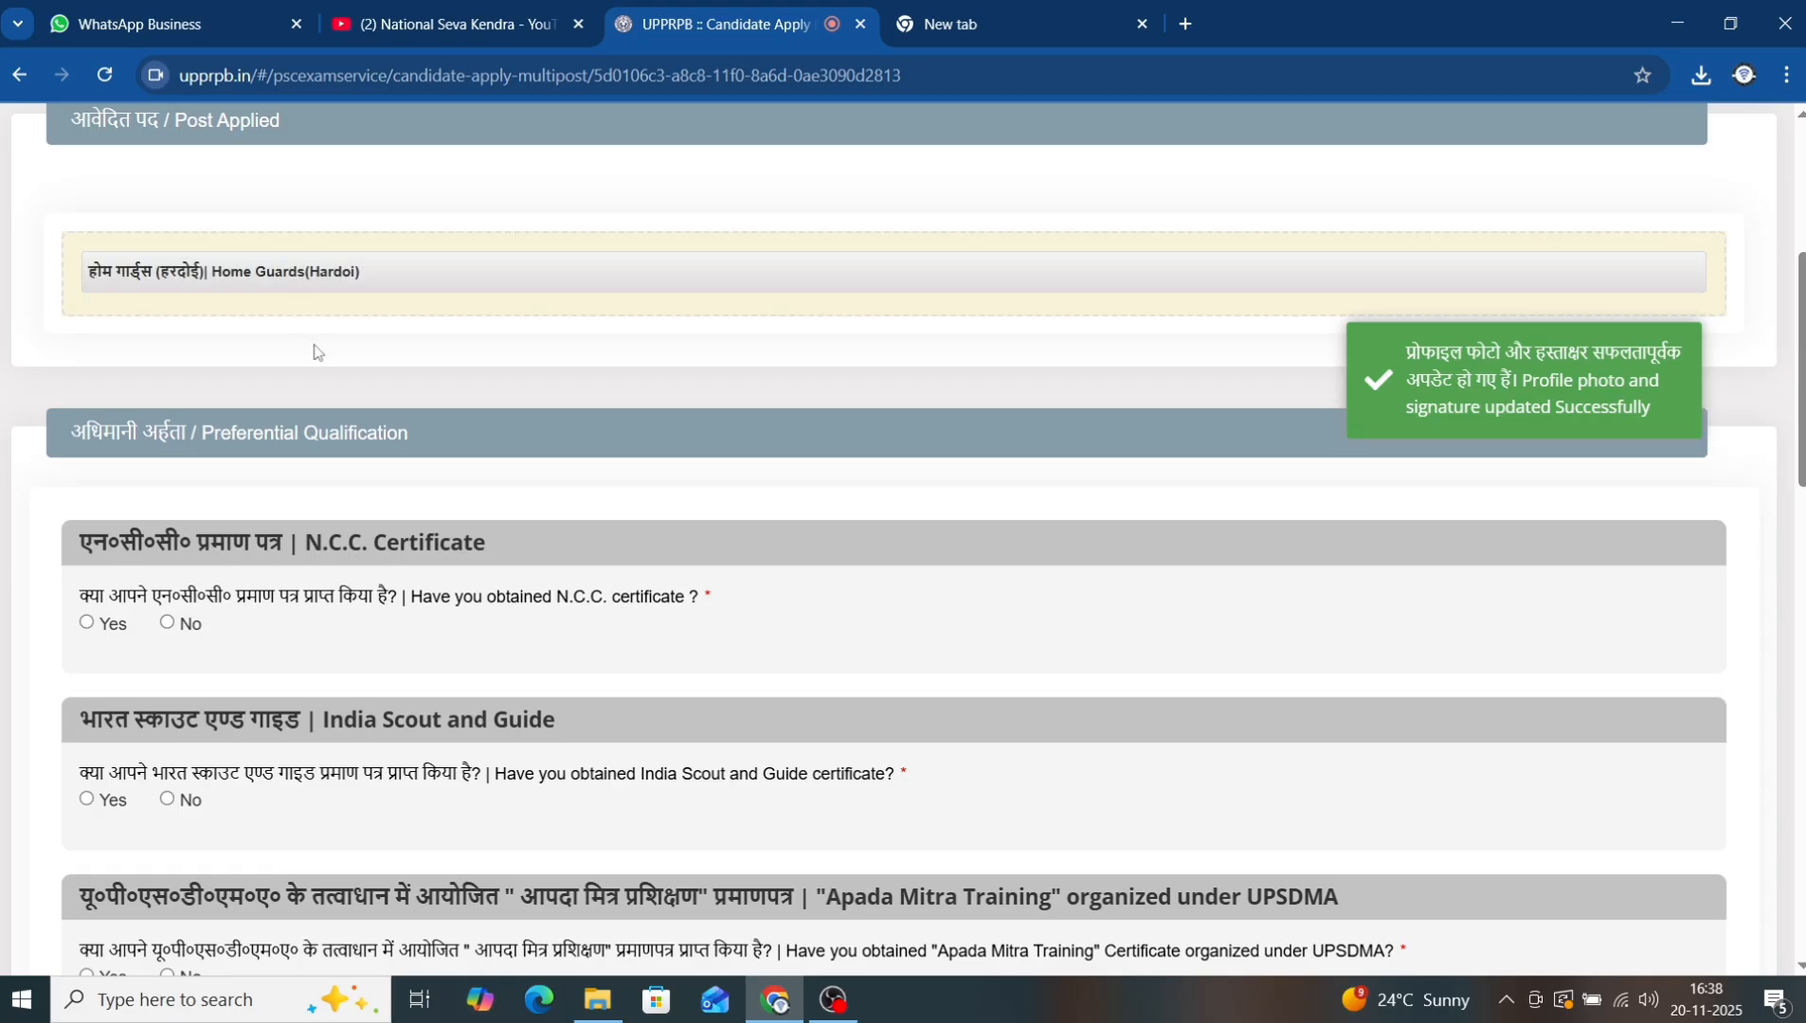
scroll(144, 457, "down", 2)
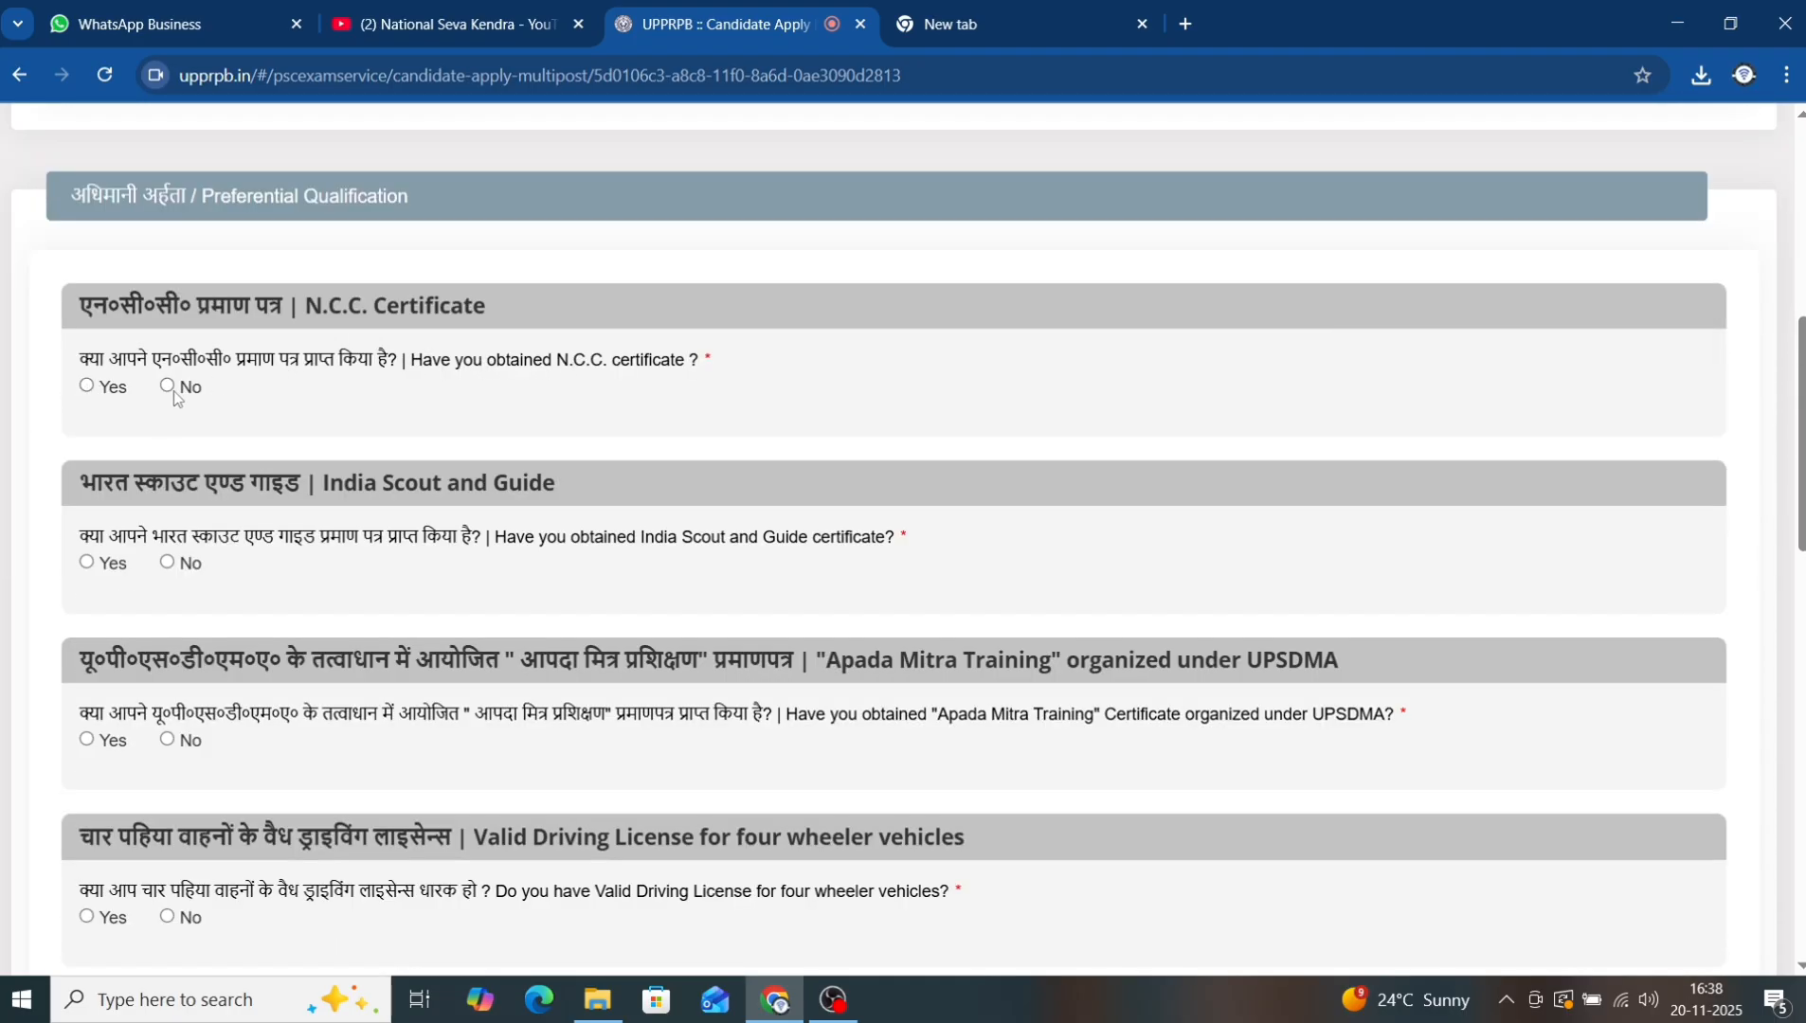
scroll(171, 398, "down", 2)
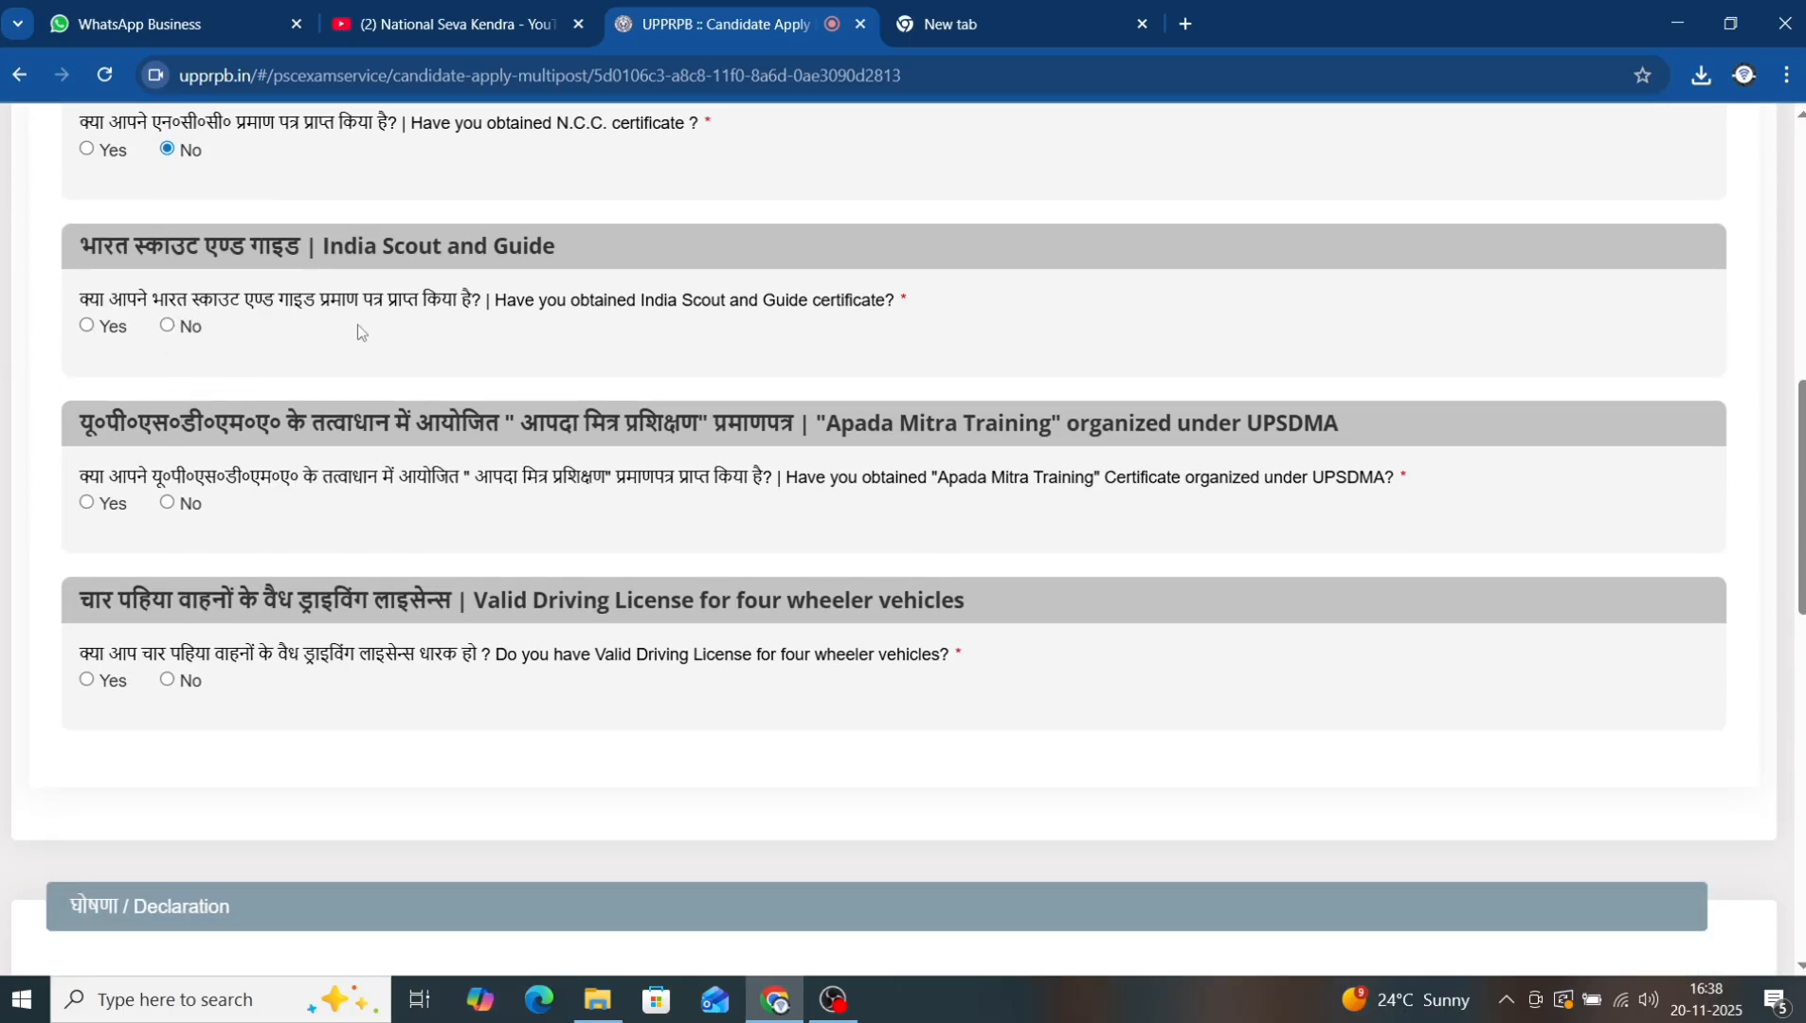
left_click(166, 327)
scroll(386, 416, "down", 1)
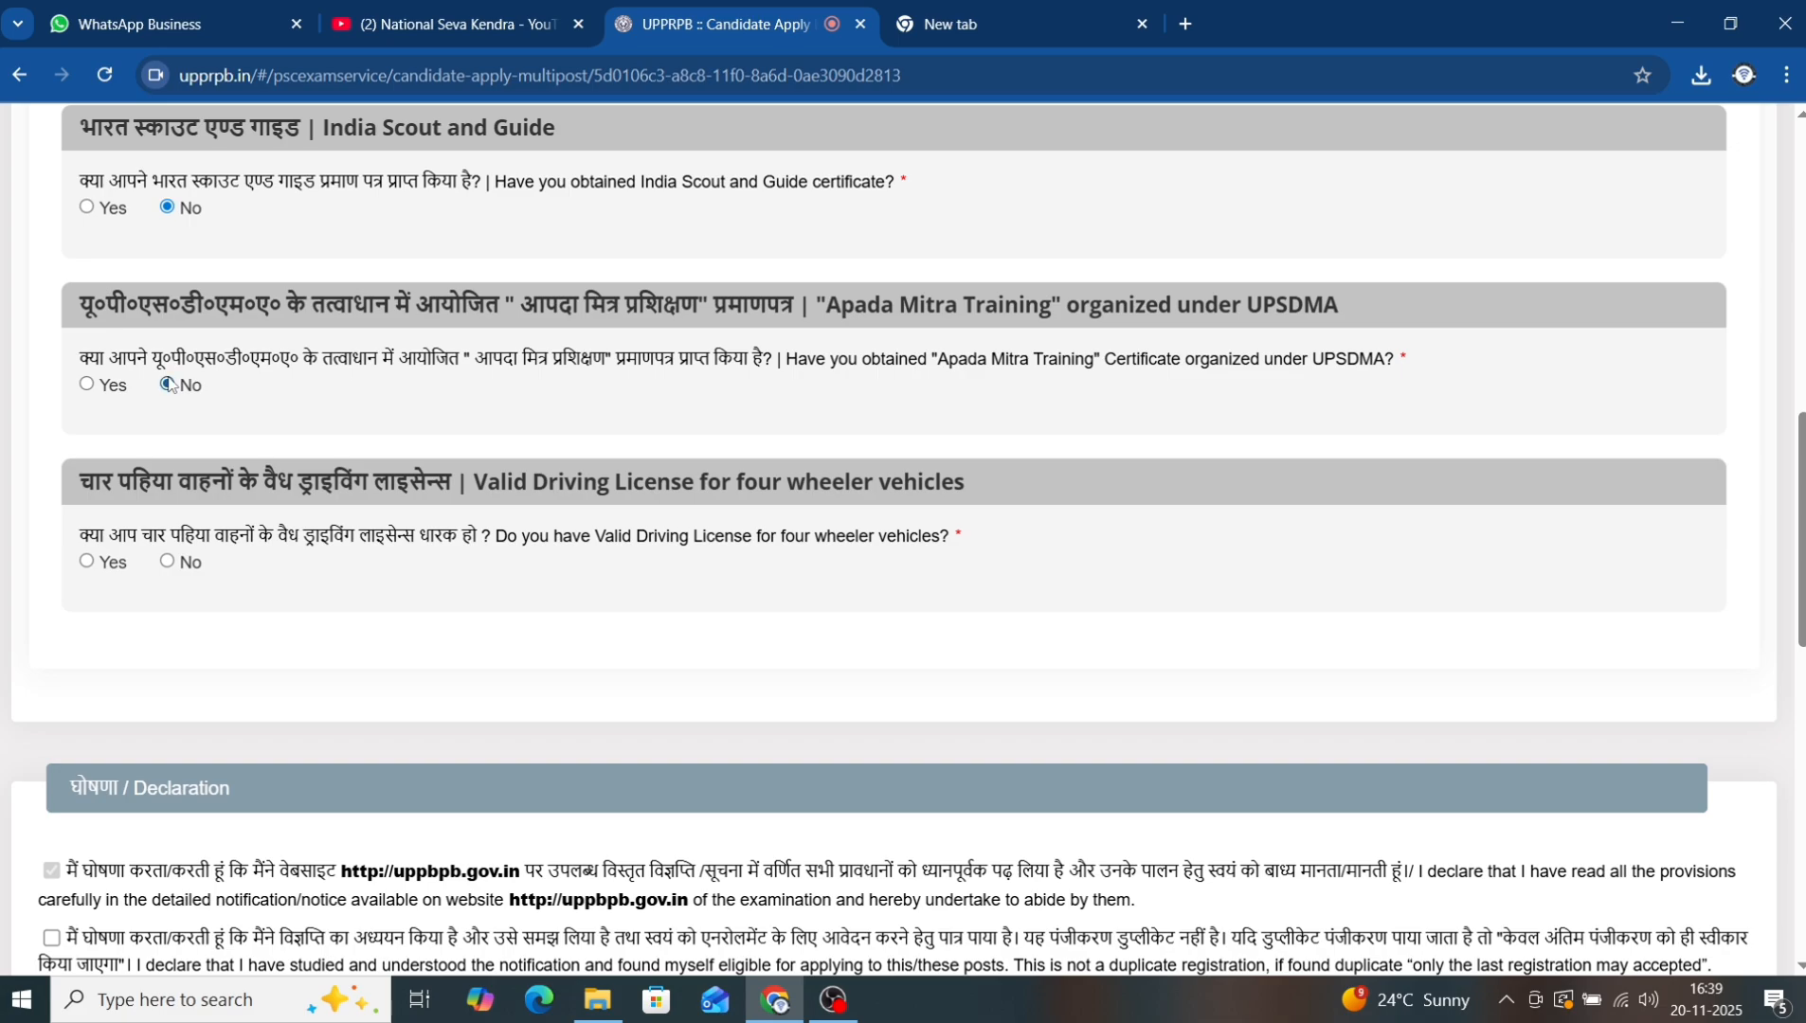
scroll(171, 386, "down", 1)
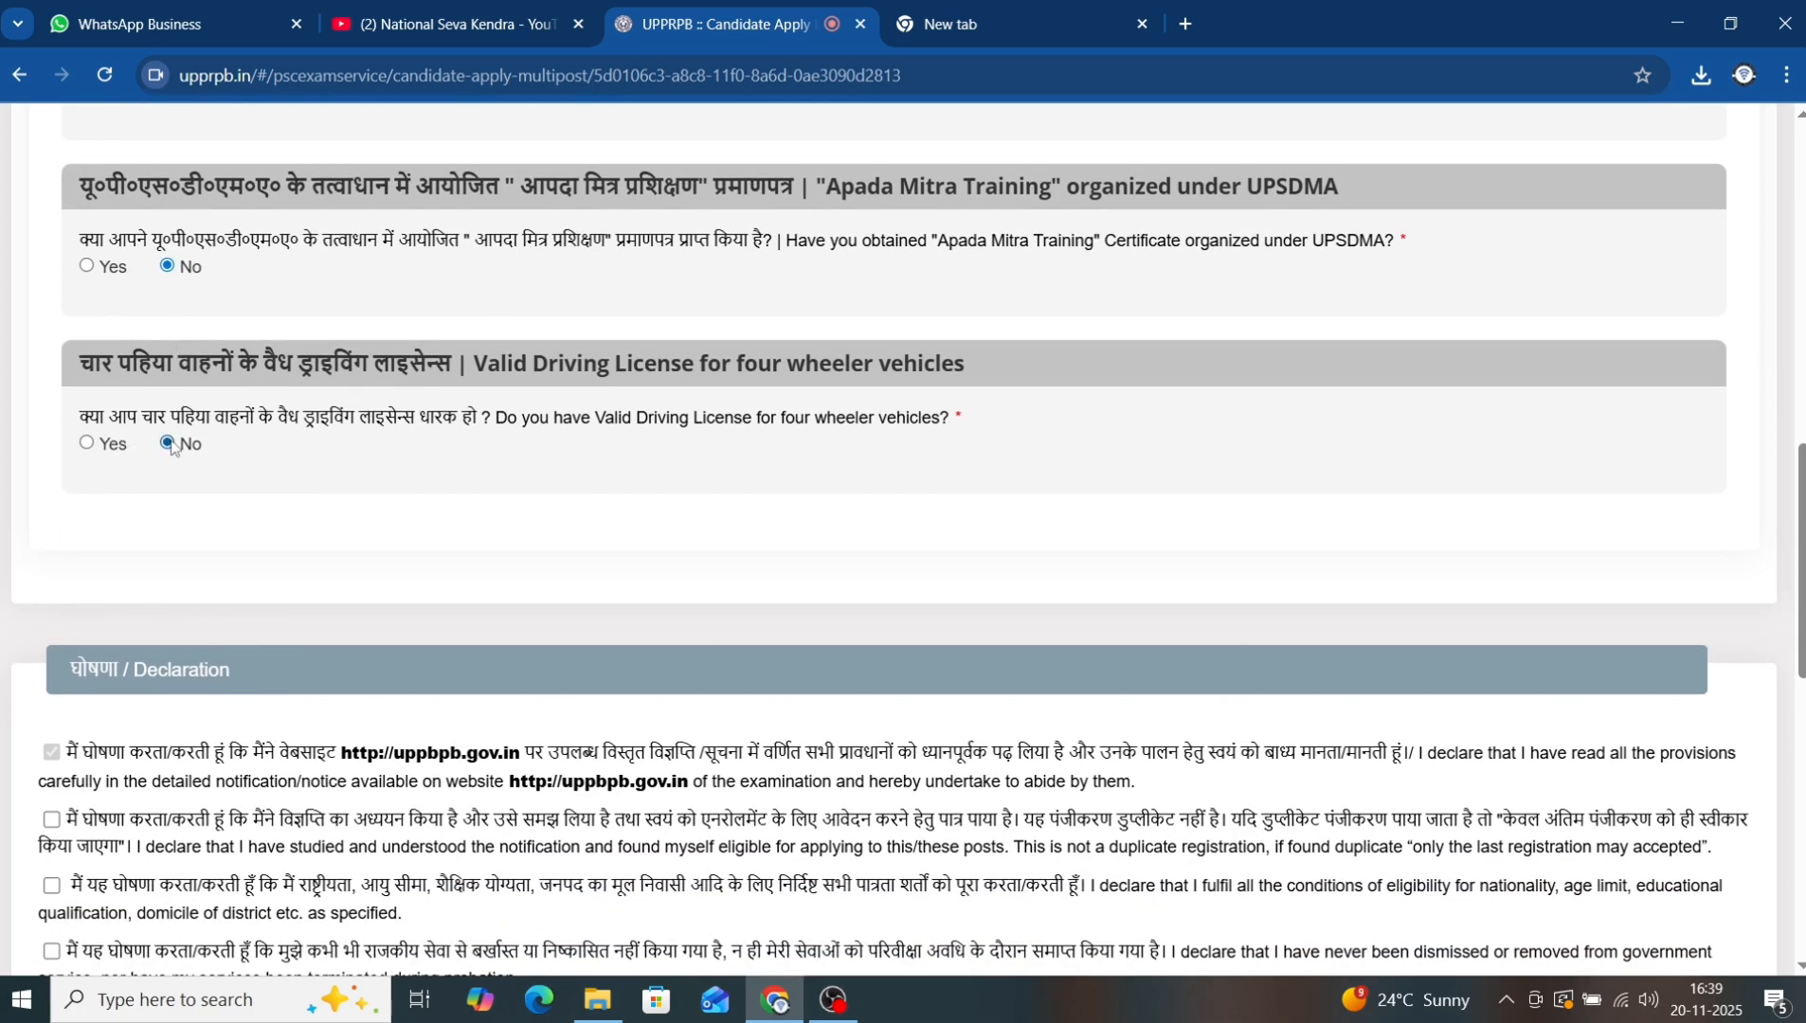
scroll(342, 412, "down", 5)
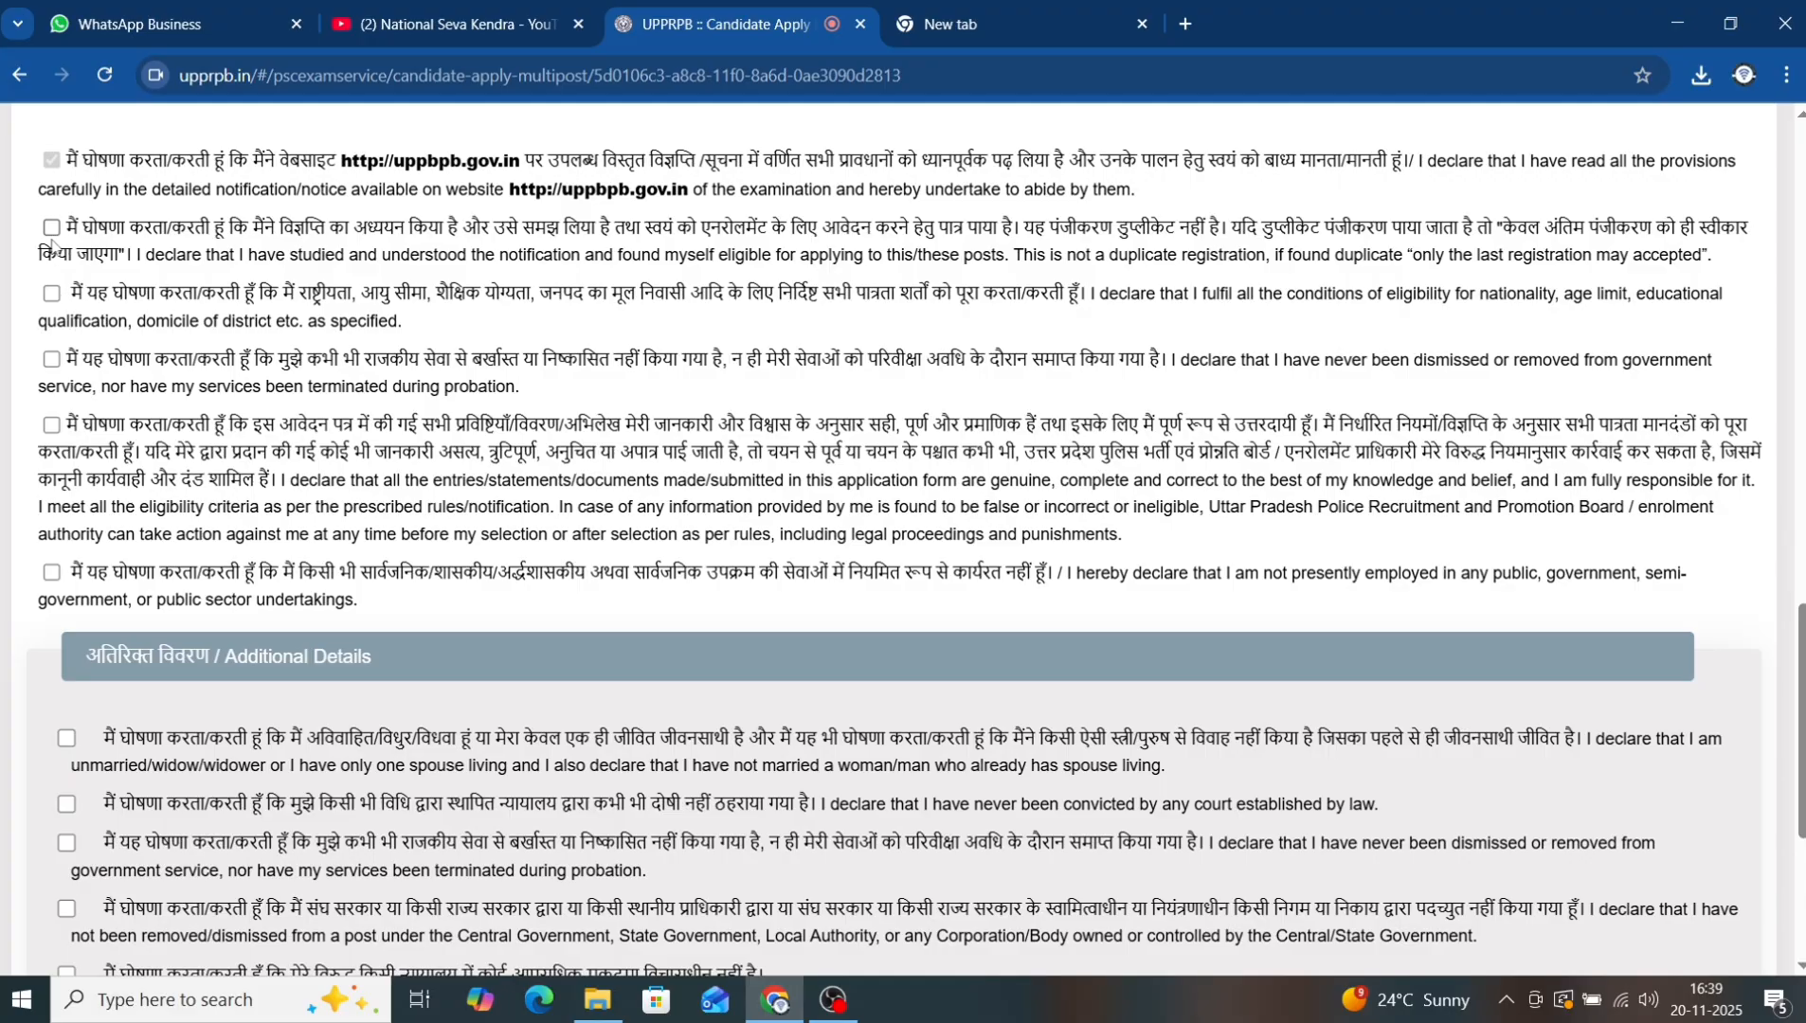
Tick the four Declaration statements and the not-employed-in-public-service statement.
left_click(51, 228)
left_click(53, 297)
left_click(55, 370)
left_click(52, 427)
scroll(54, 445, "down", 2)
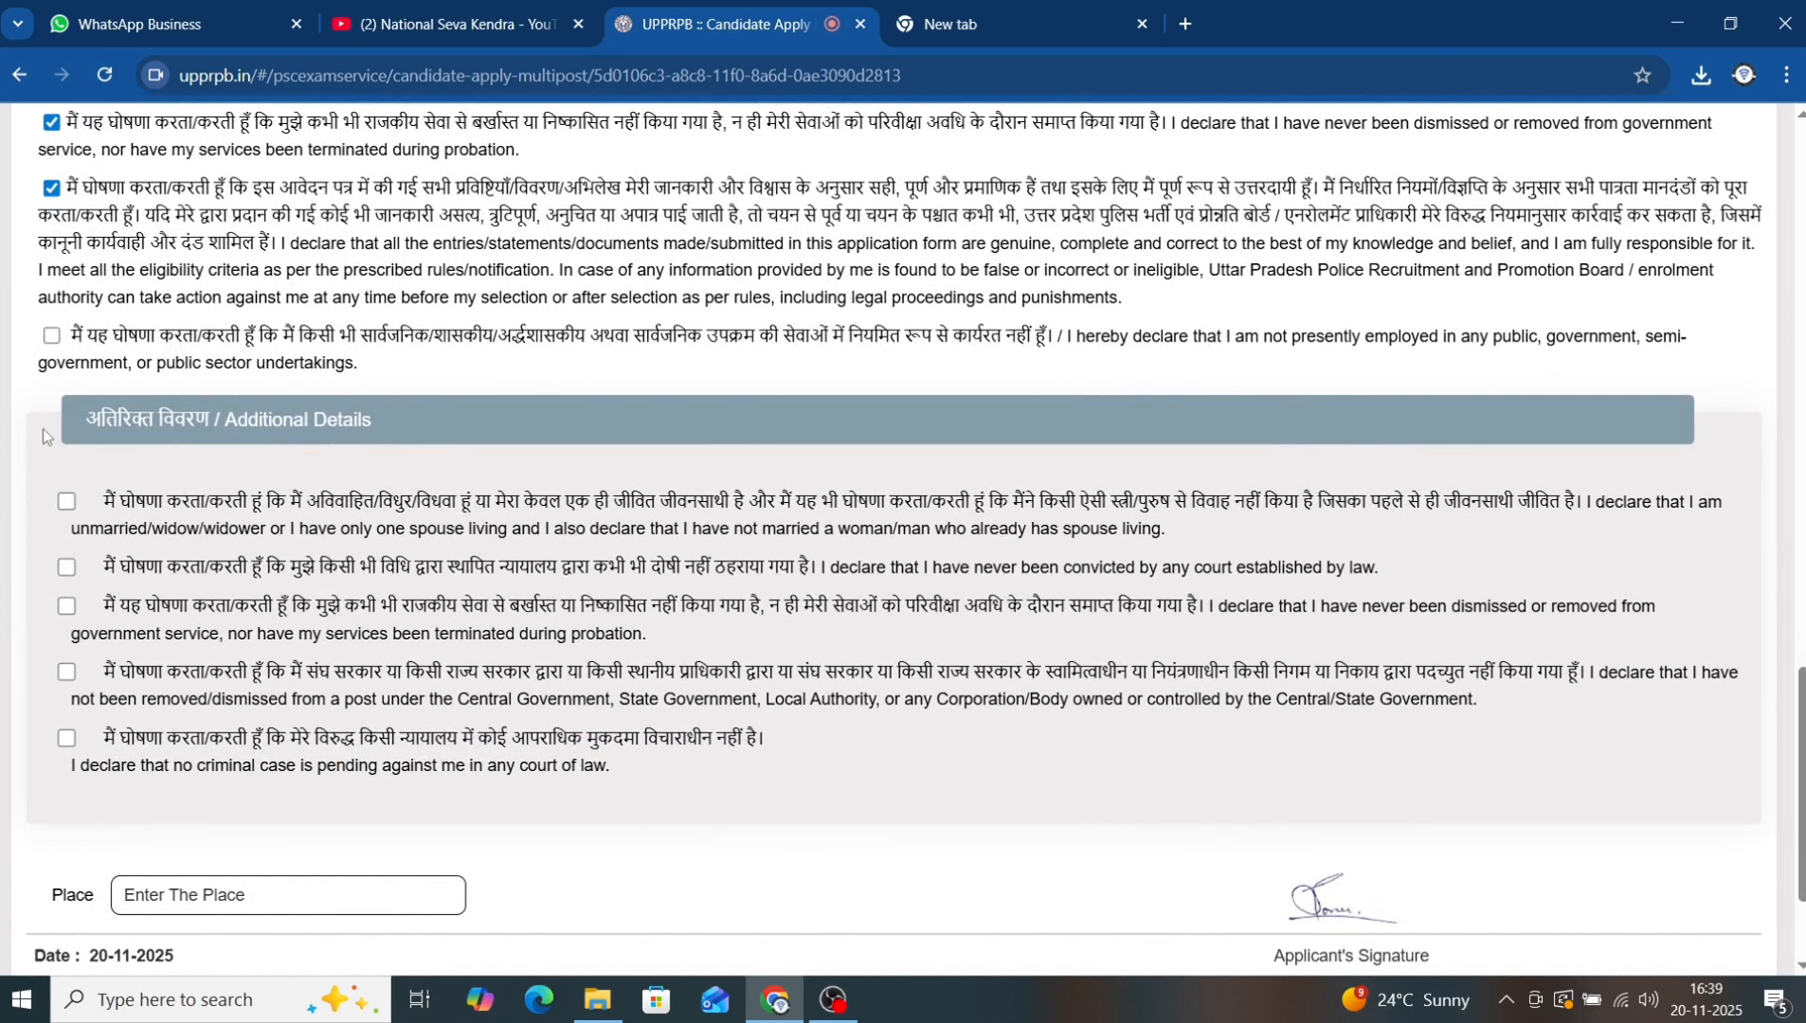
left_click(52, 338)
scroll(58, 365, "down", 1)
Tick the marital, no-conviction, no-dismissal, no-removal and no-pending-case statements.
left_click(66, 385)
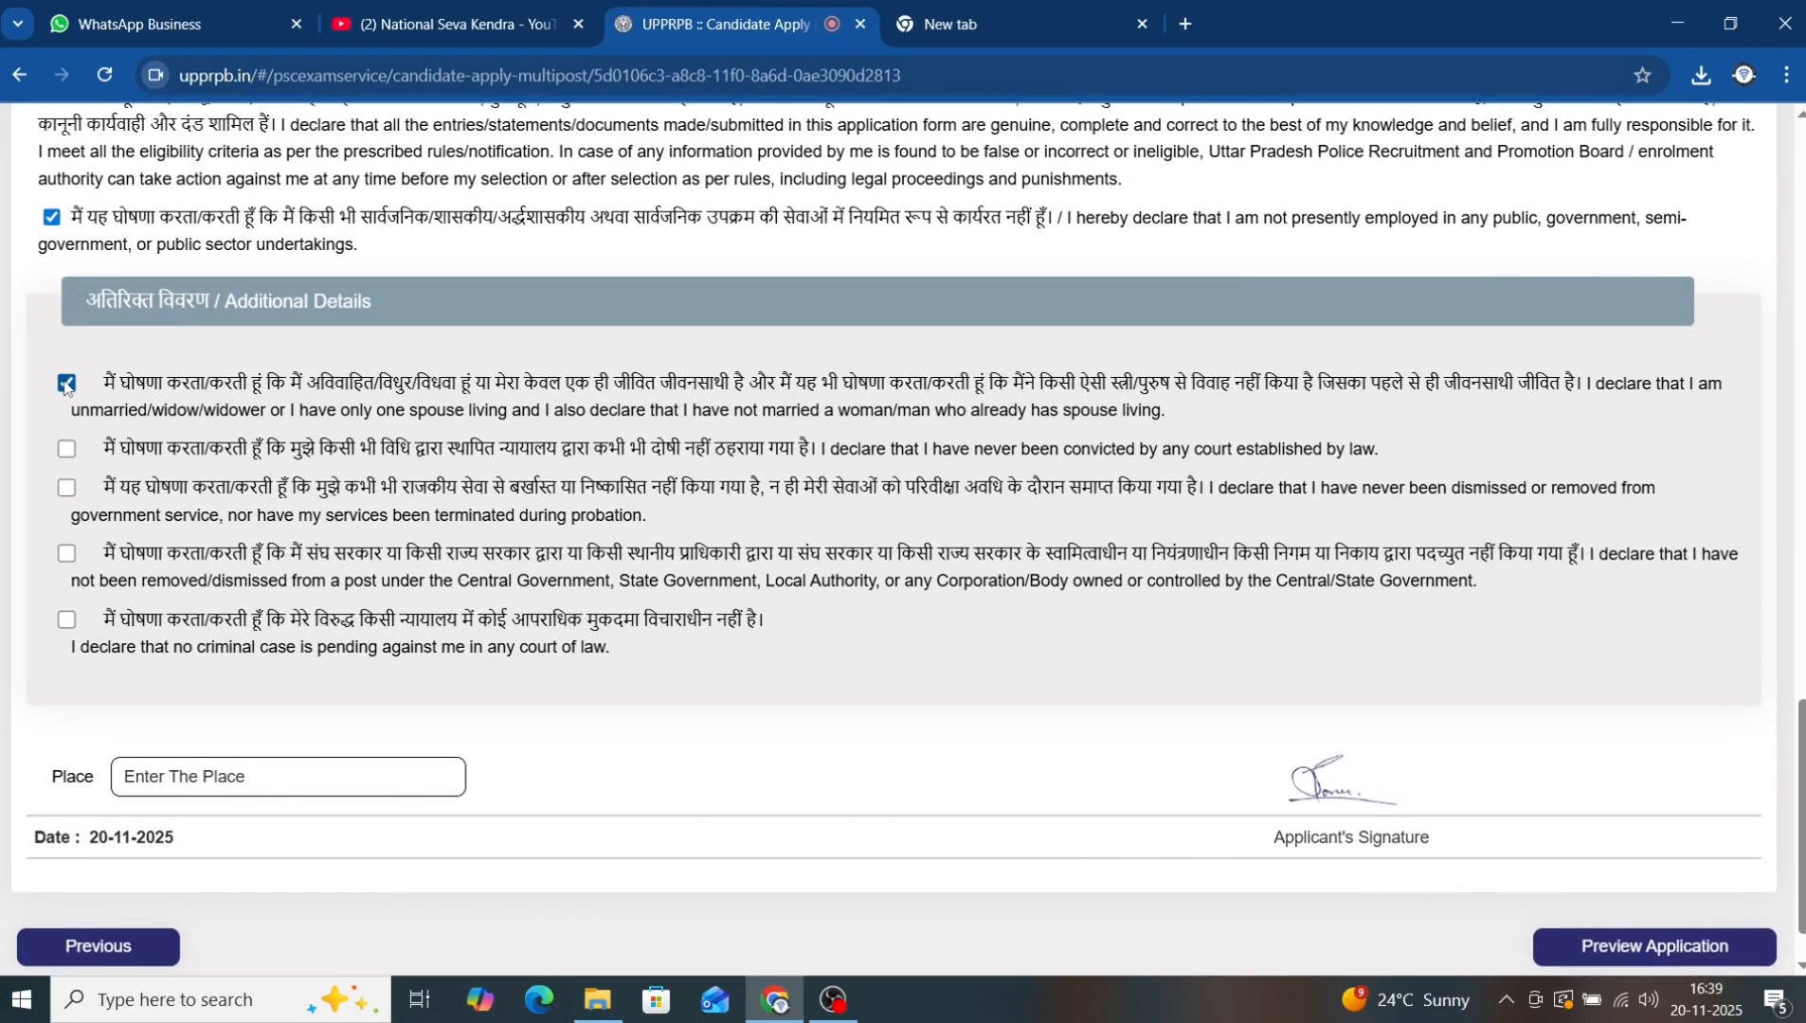
left_click(66, 450)
right_click(74, 448)
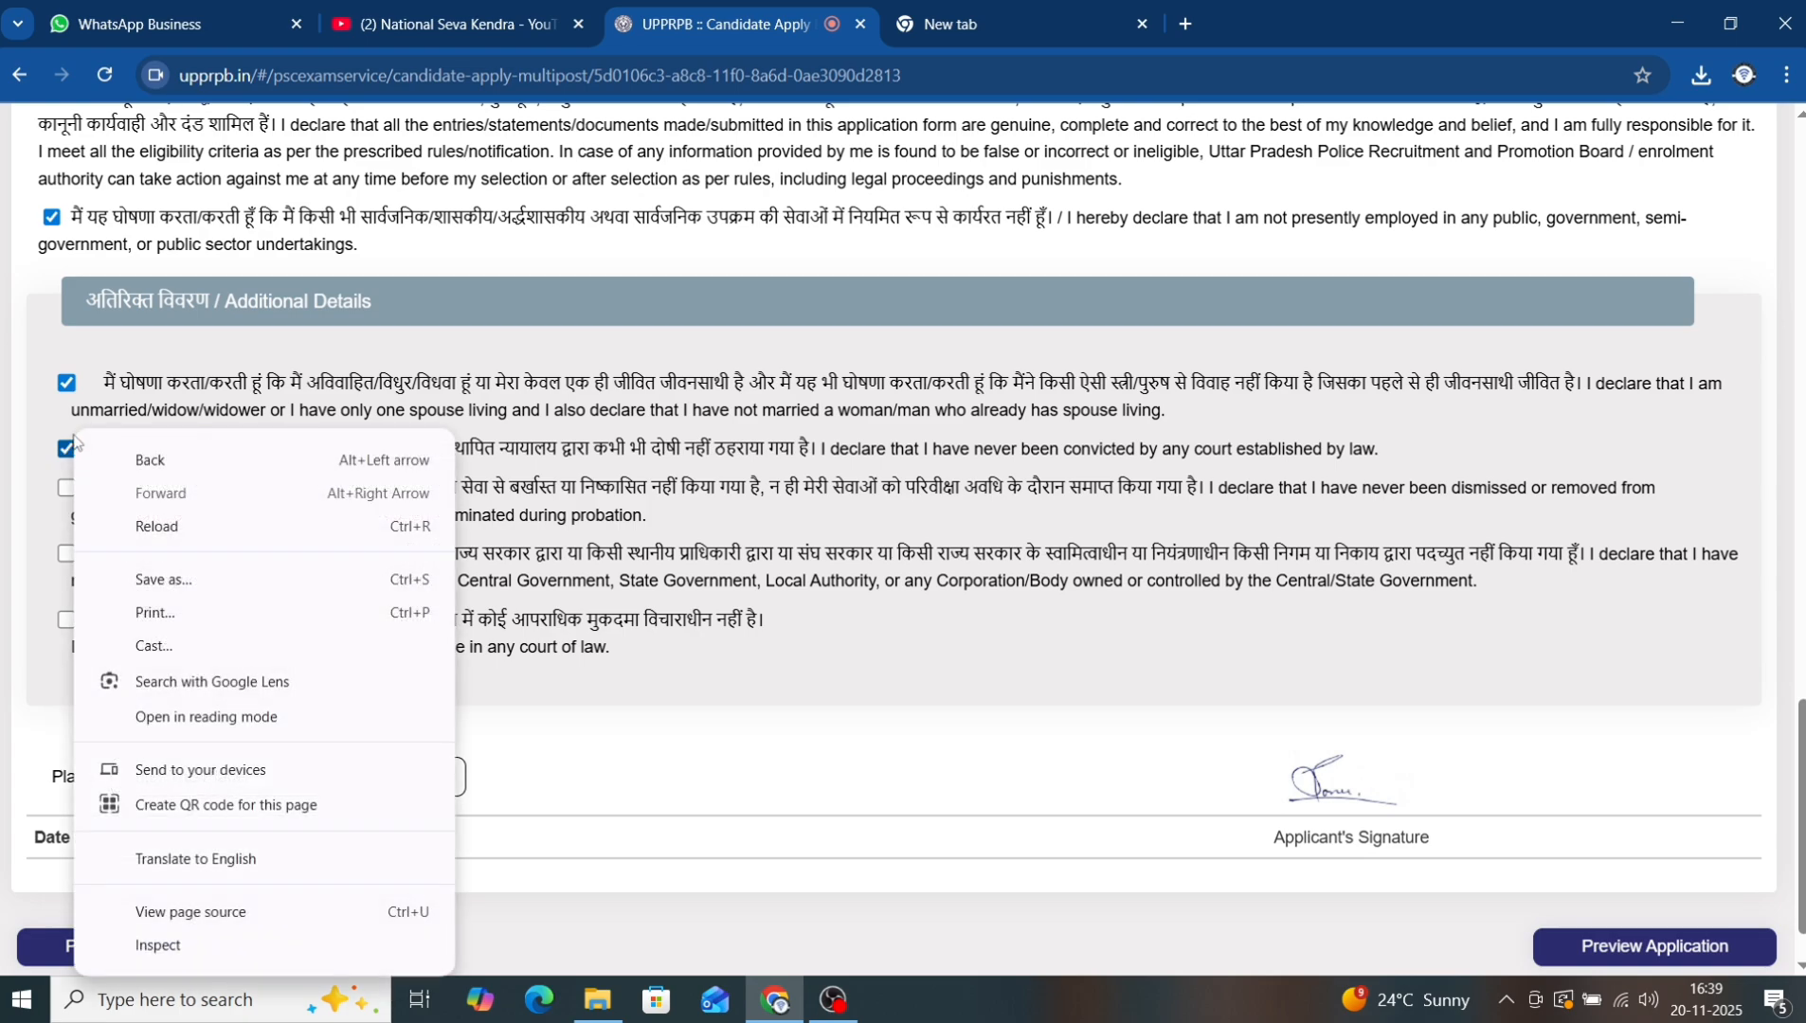
left_click(67, 476)
left_click(68, 489)
left_click(68, 554)
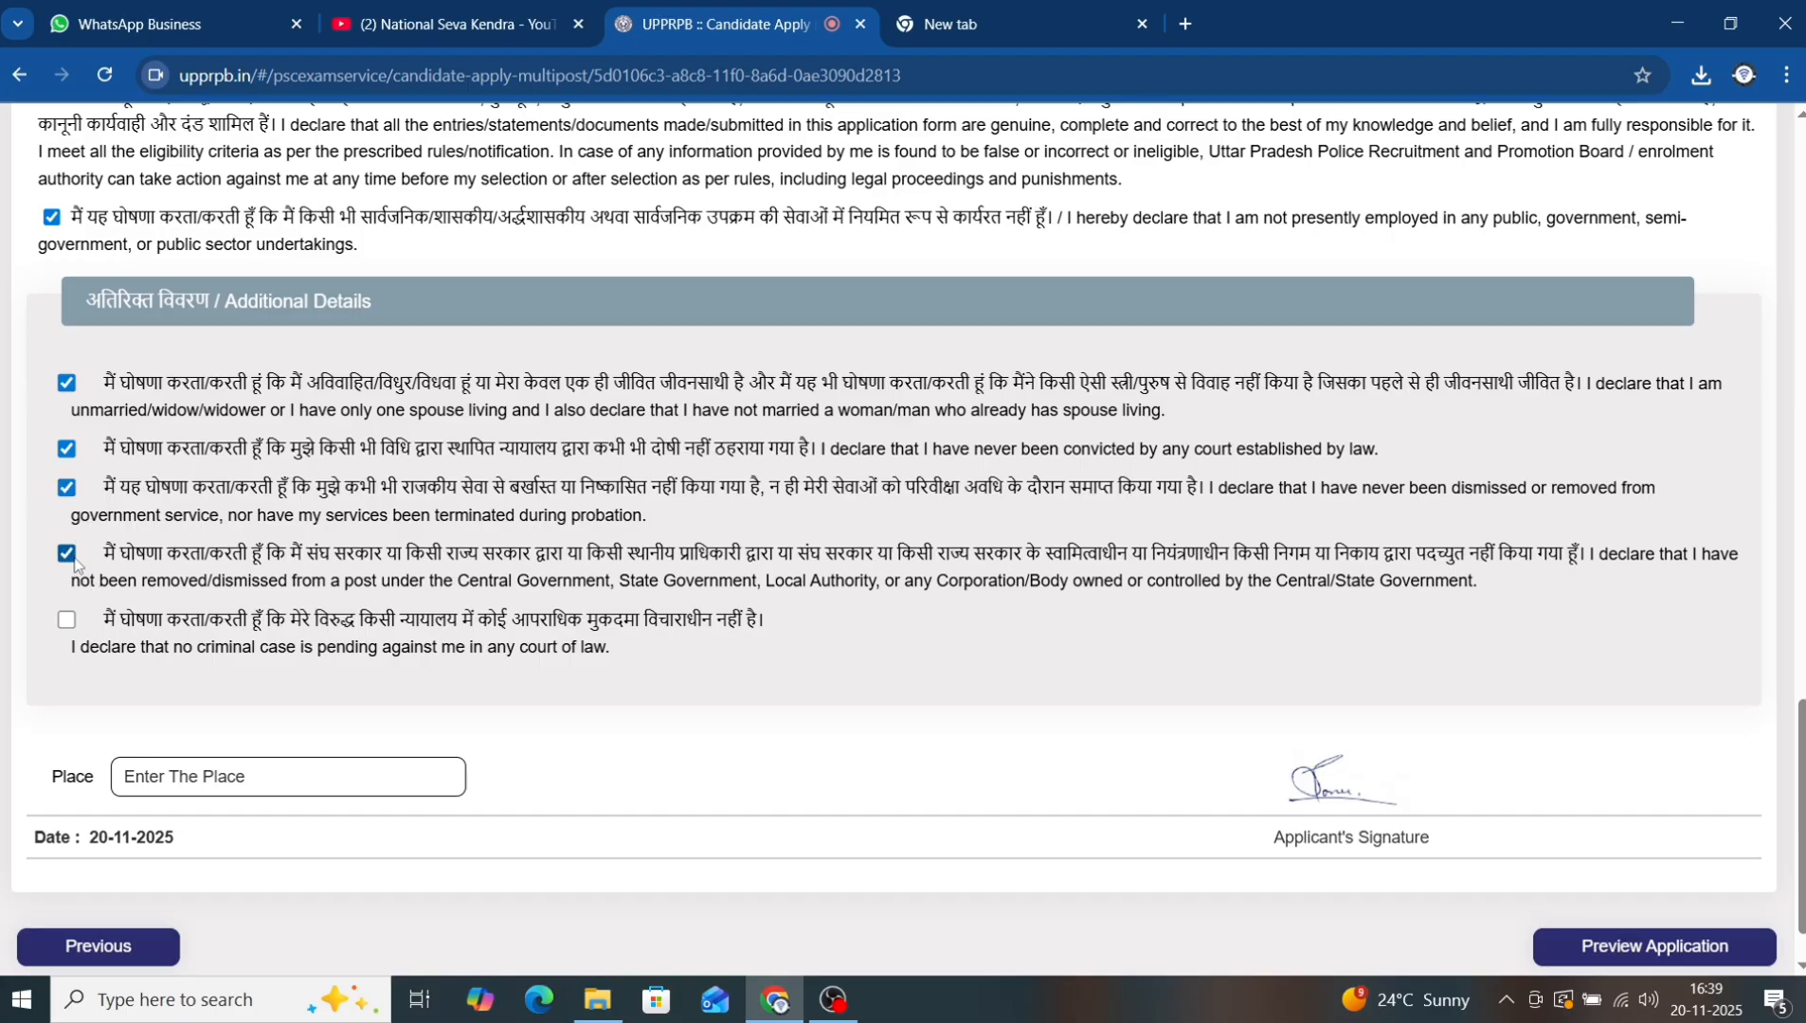
left_click(66, 620)
Set the place of signing to DELHI and open the full application preview.
left_click(210, 775)
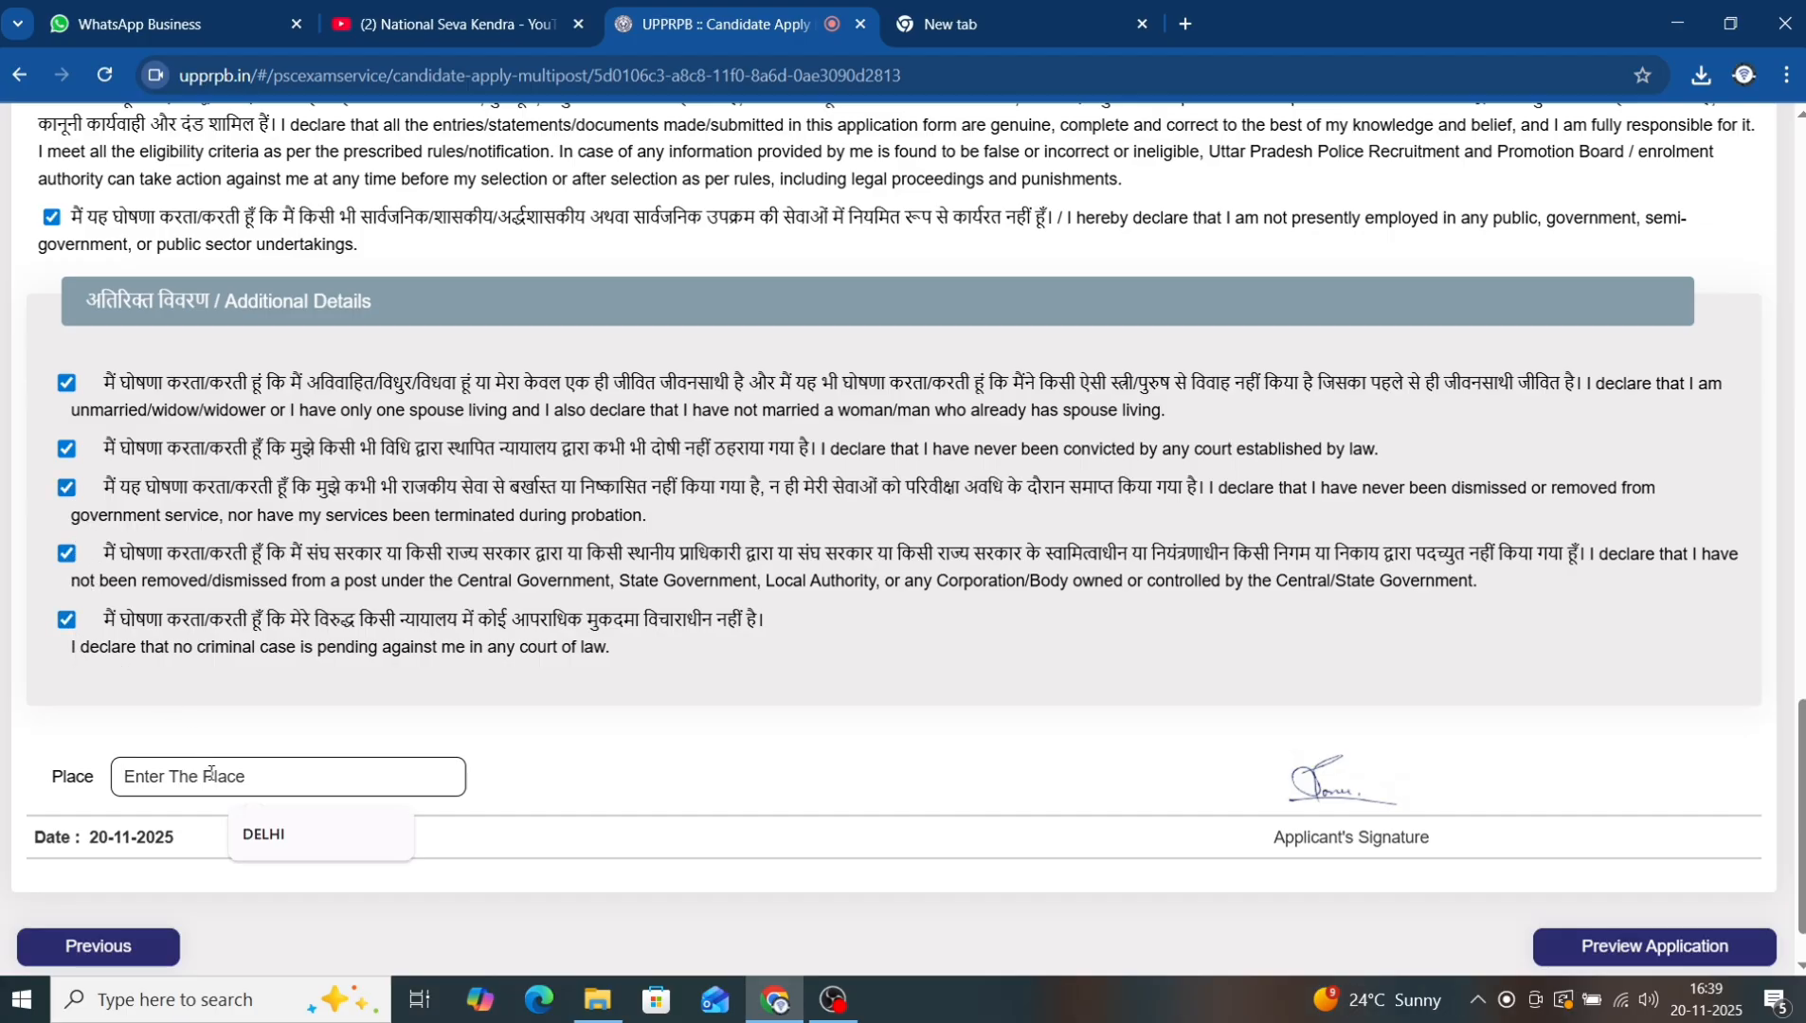
type("DELHI")
left_click(606, 730)
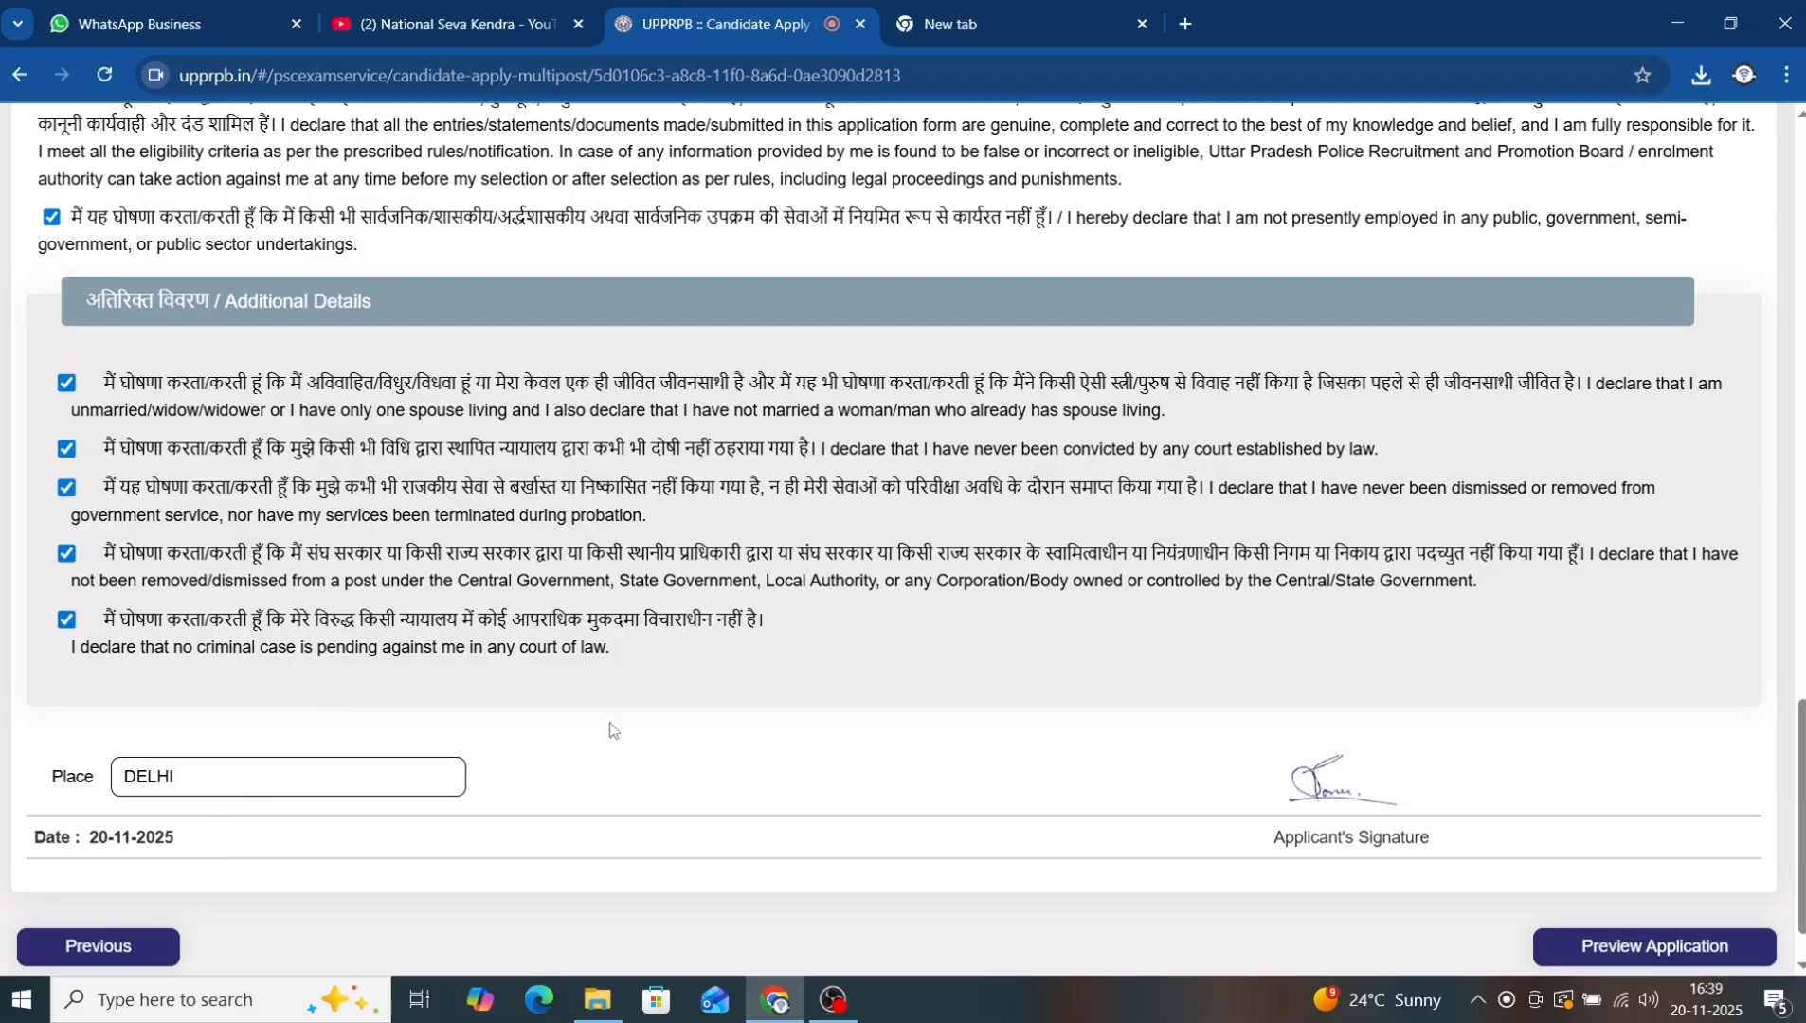
left_click(1621, 948)
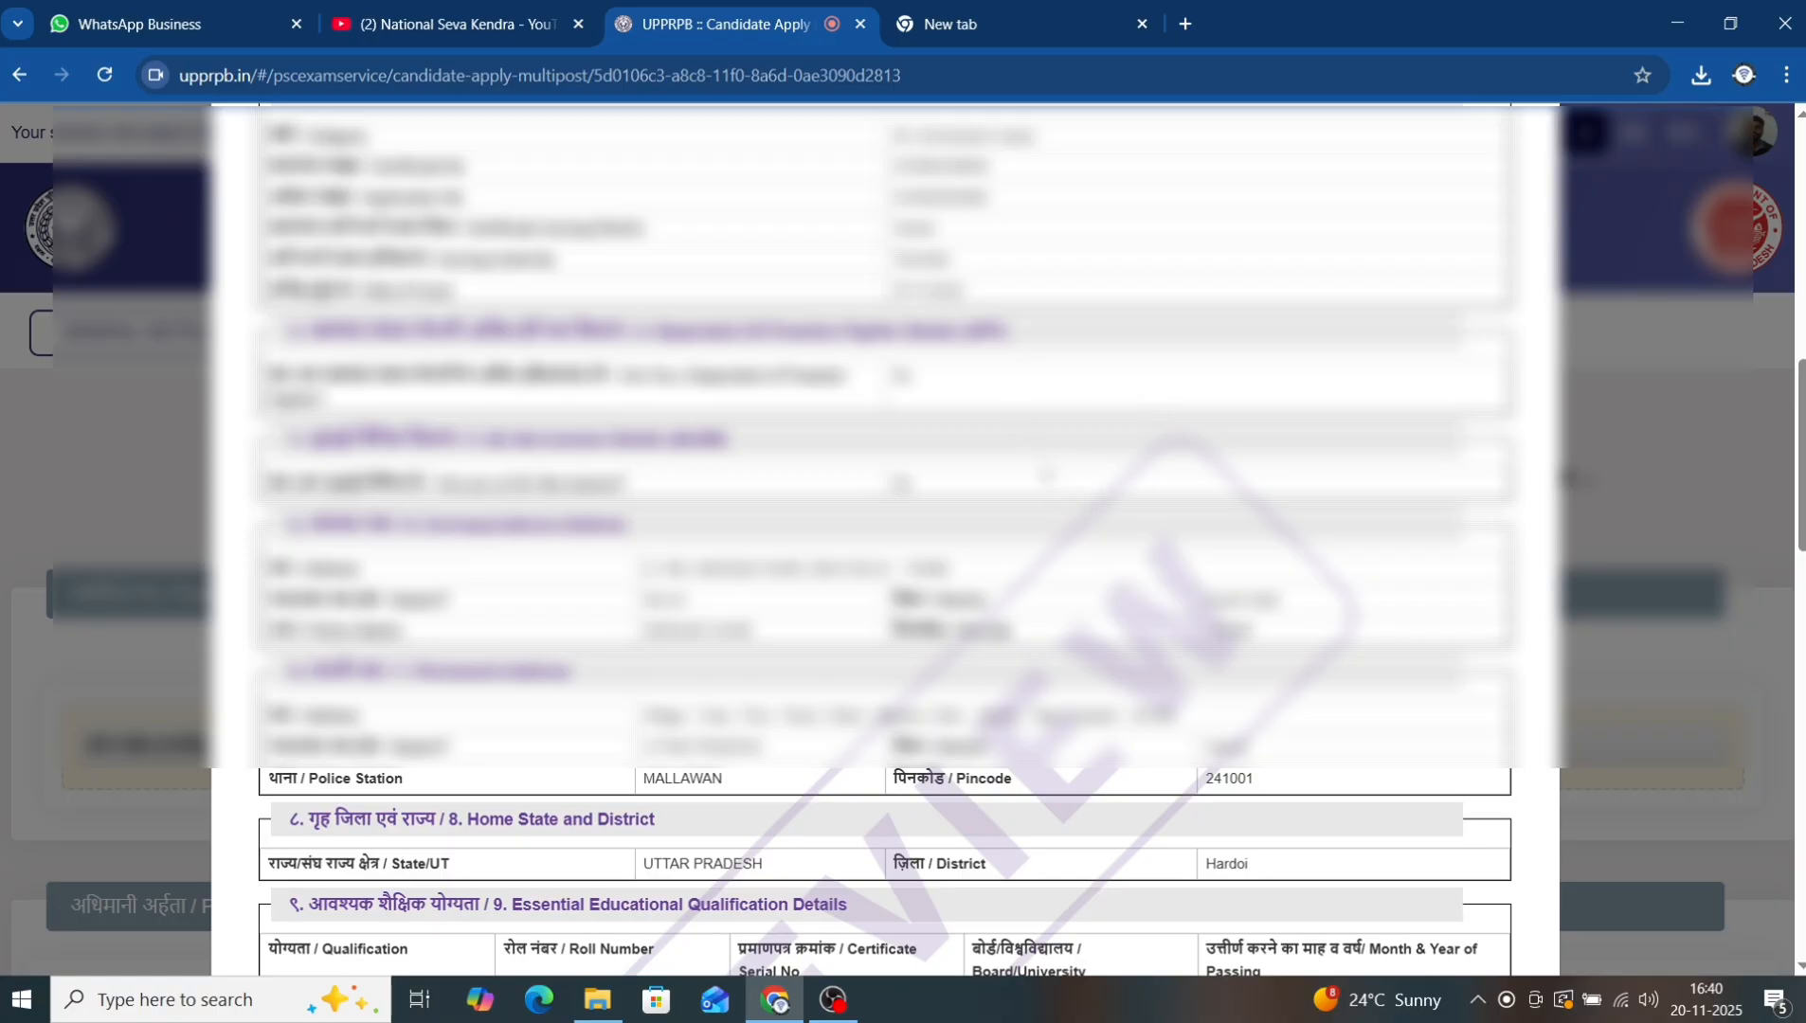
Tick the re-check confirmation and submit the application, confirming the final submission.
scroll(1198, 338, "down", 8)
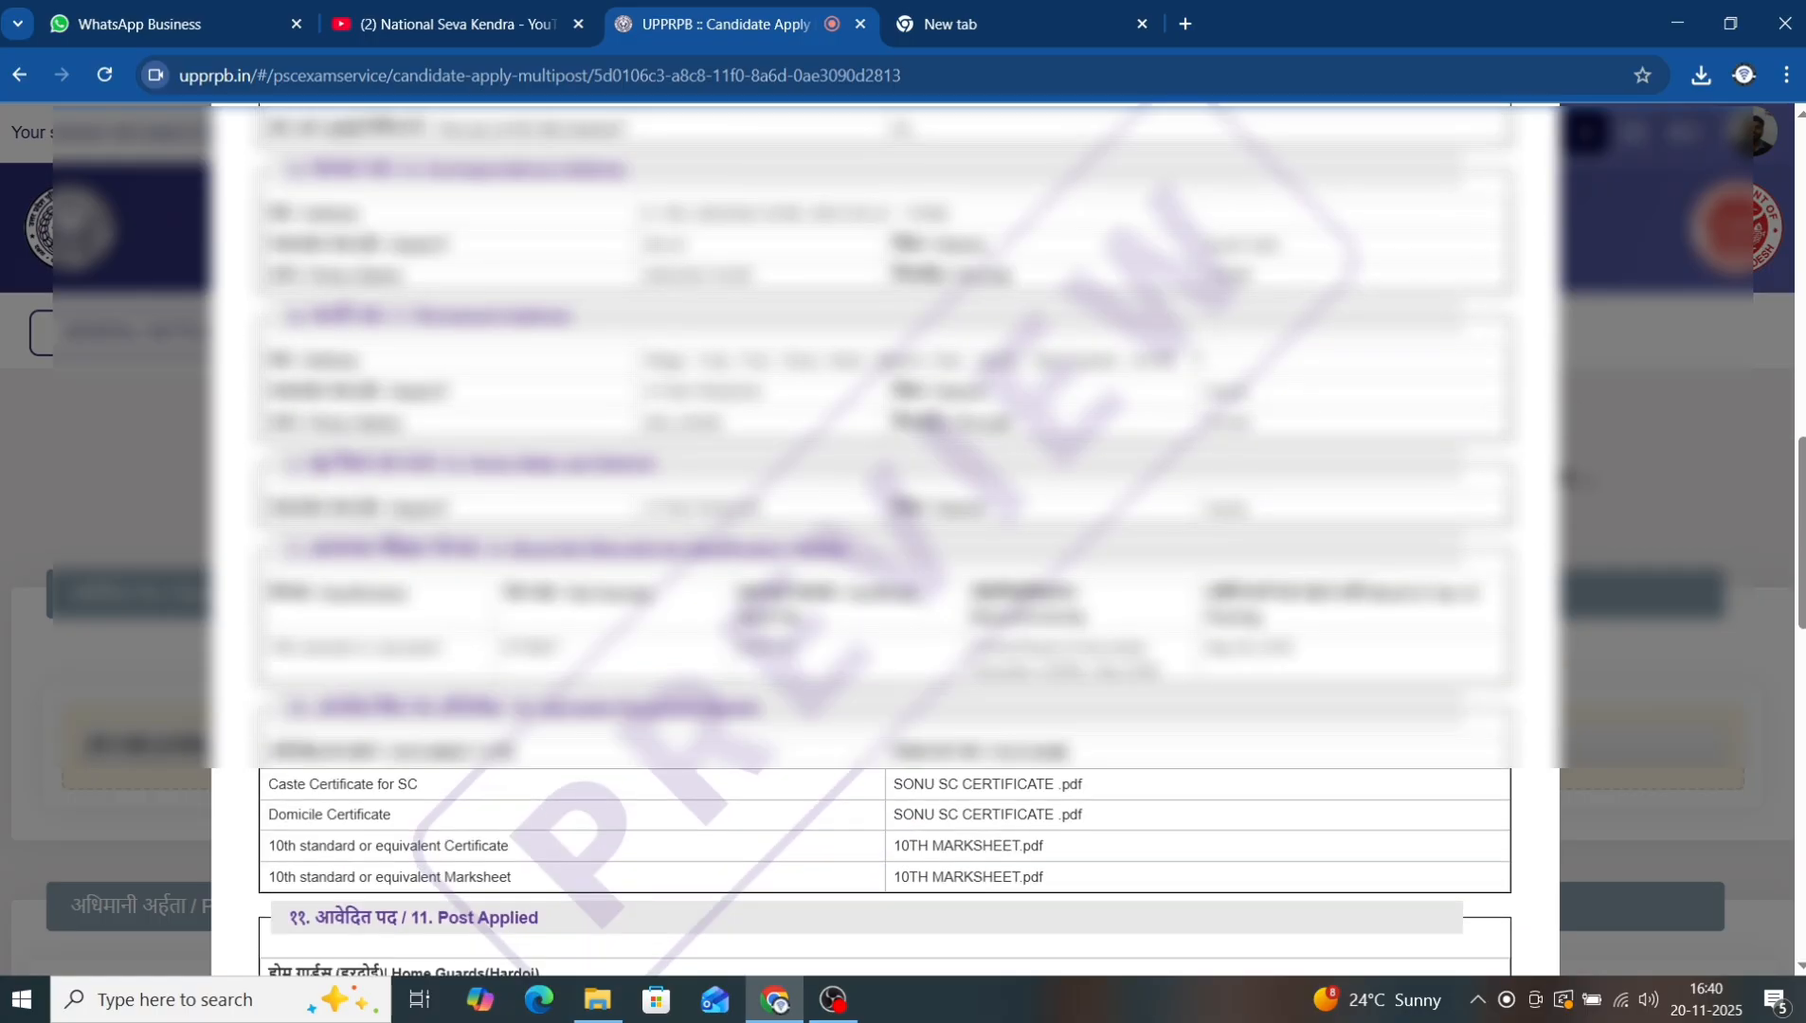
scroll(884, 540, "down", 10)
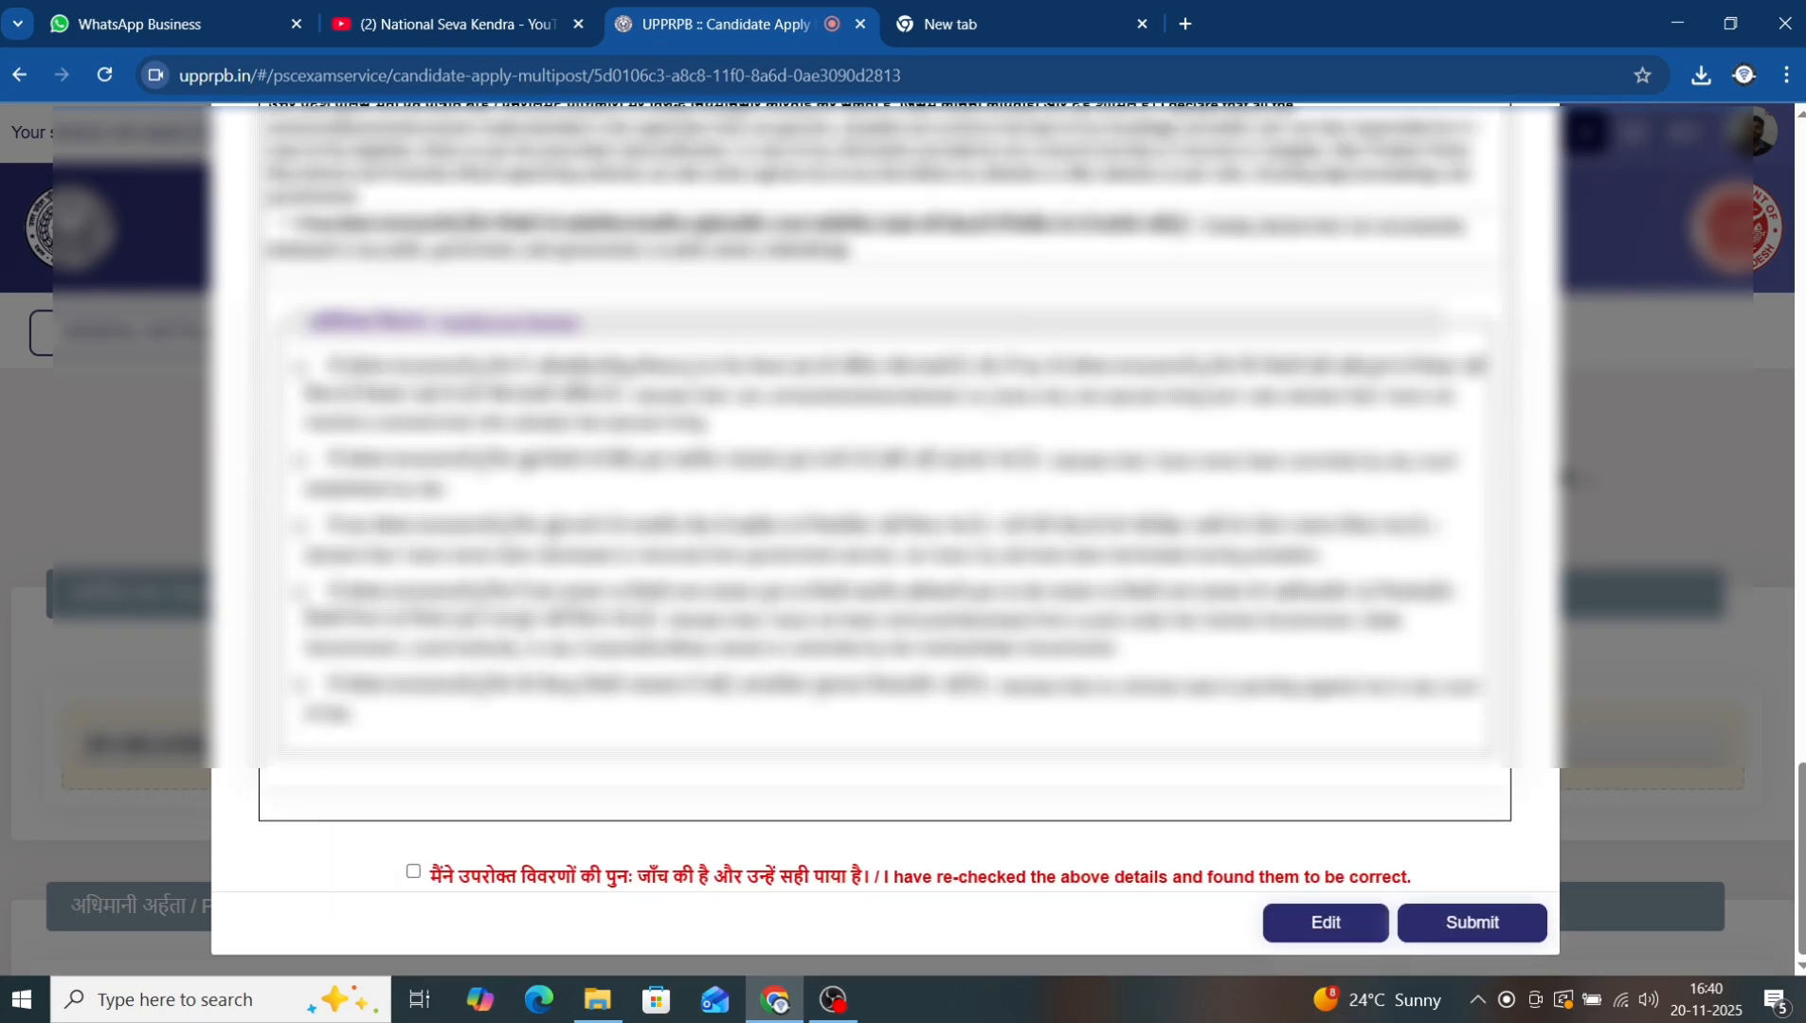
left_click(414, 873)
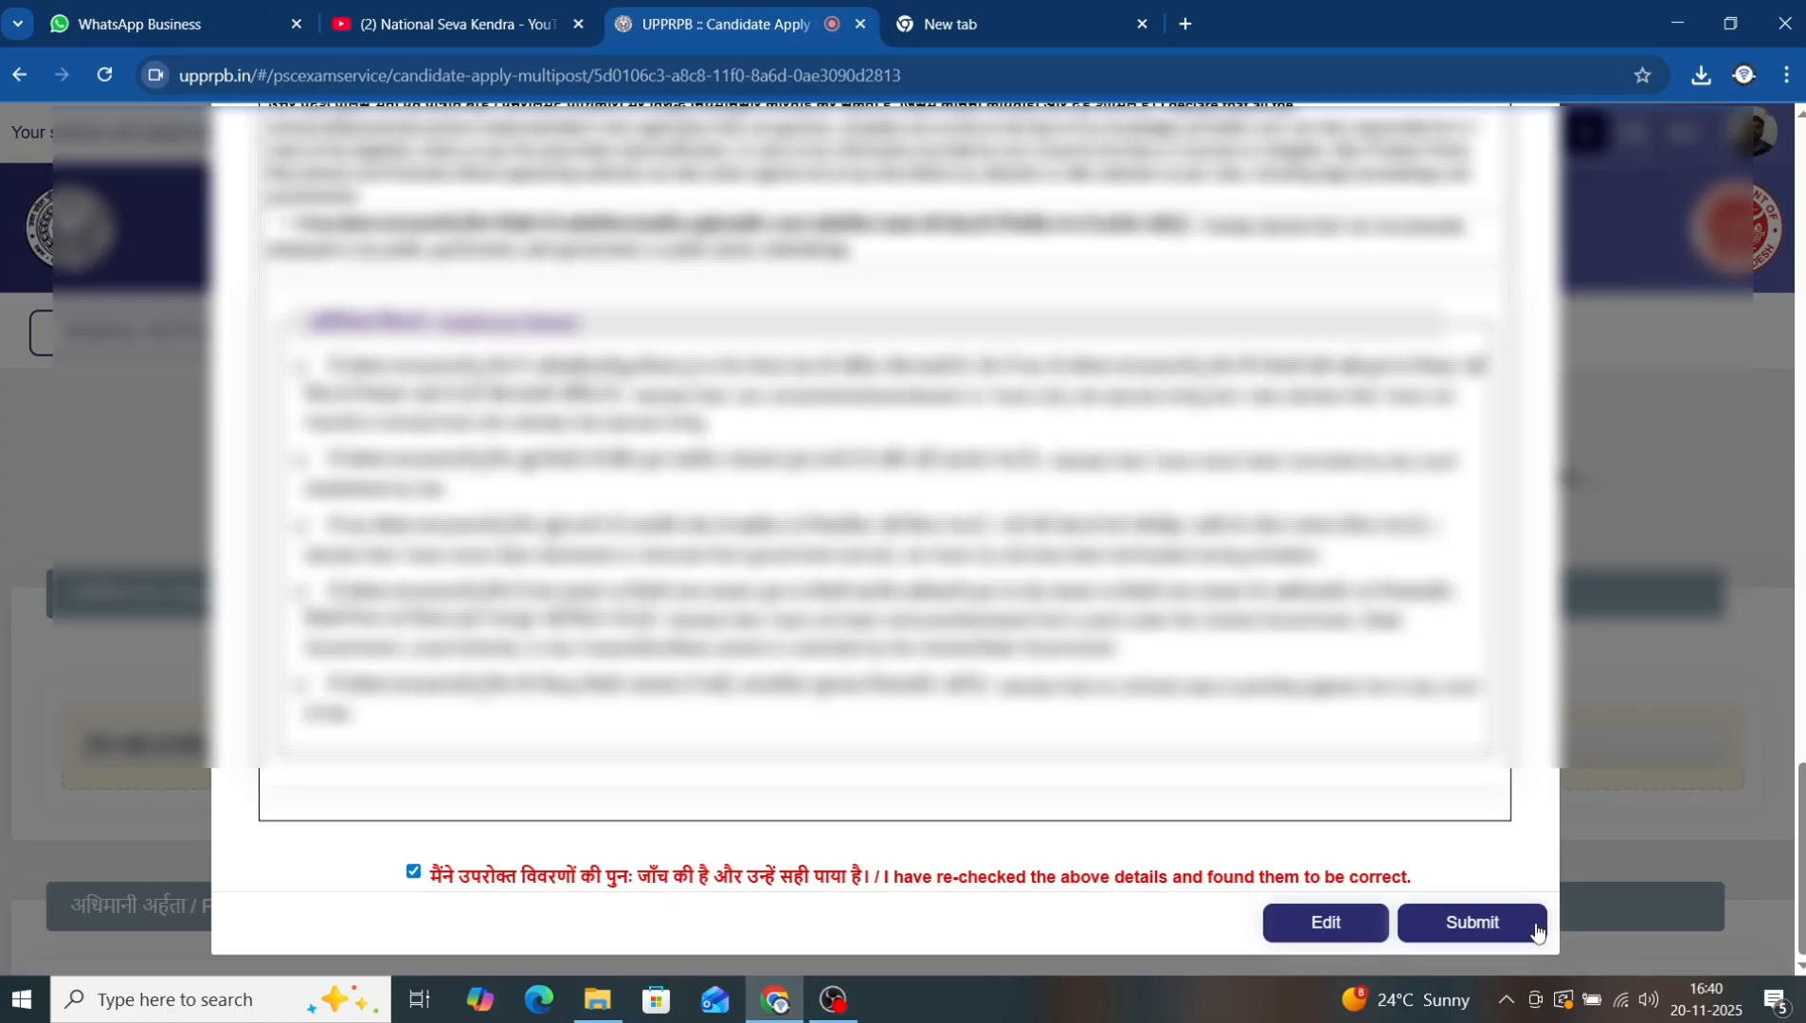
left_click(1489, 936)
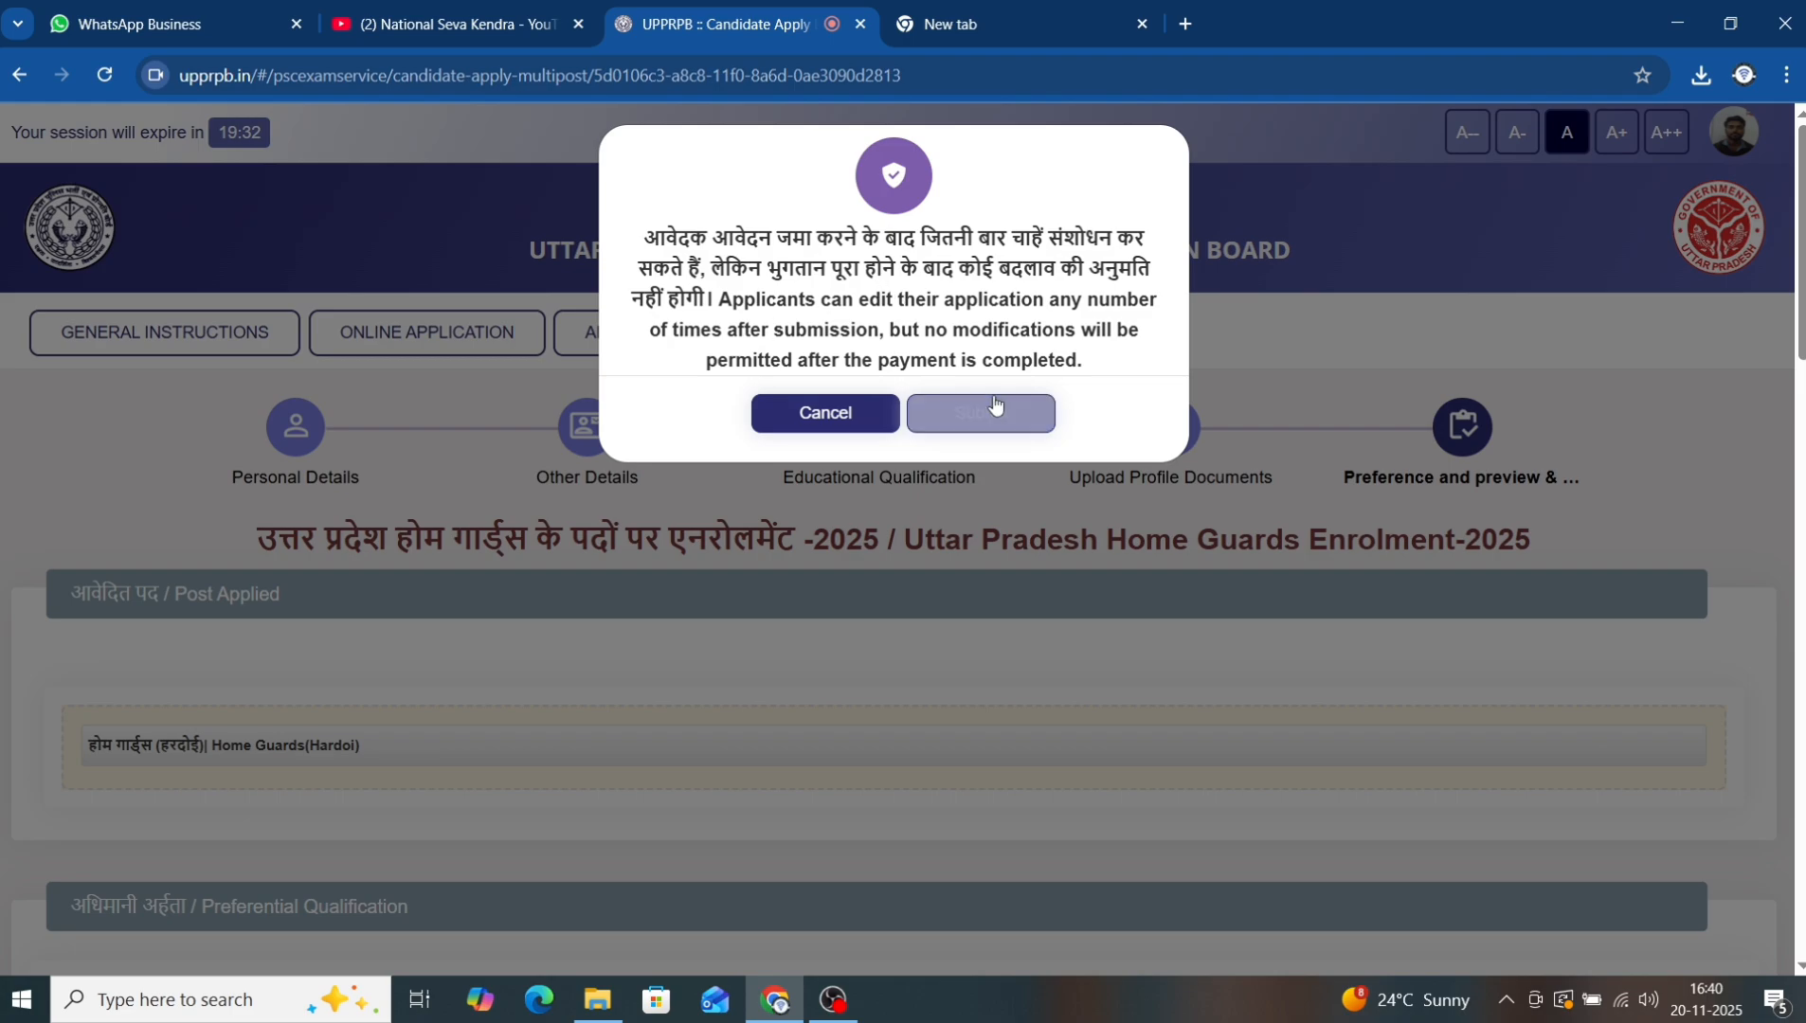
left_click(952, 414)
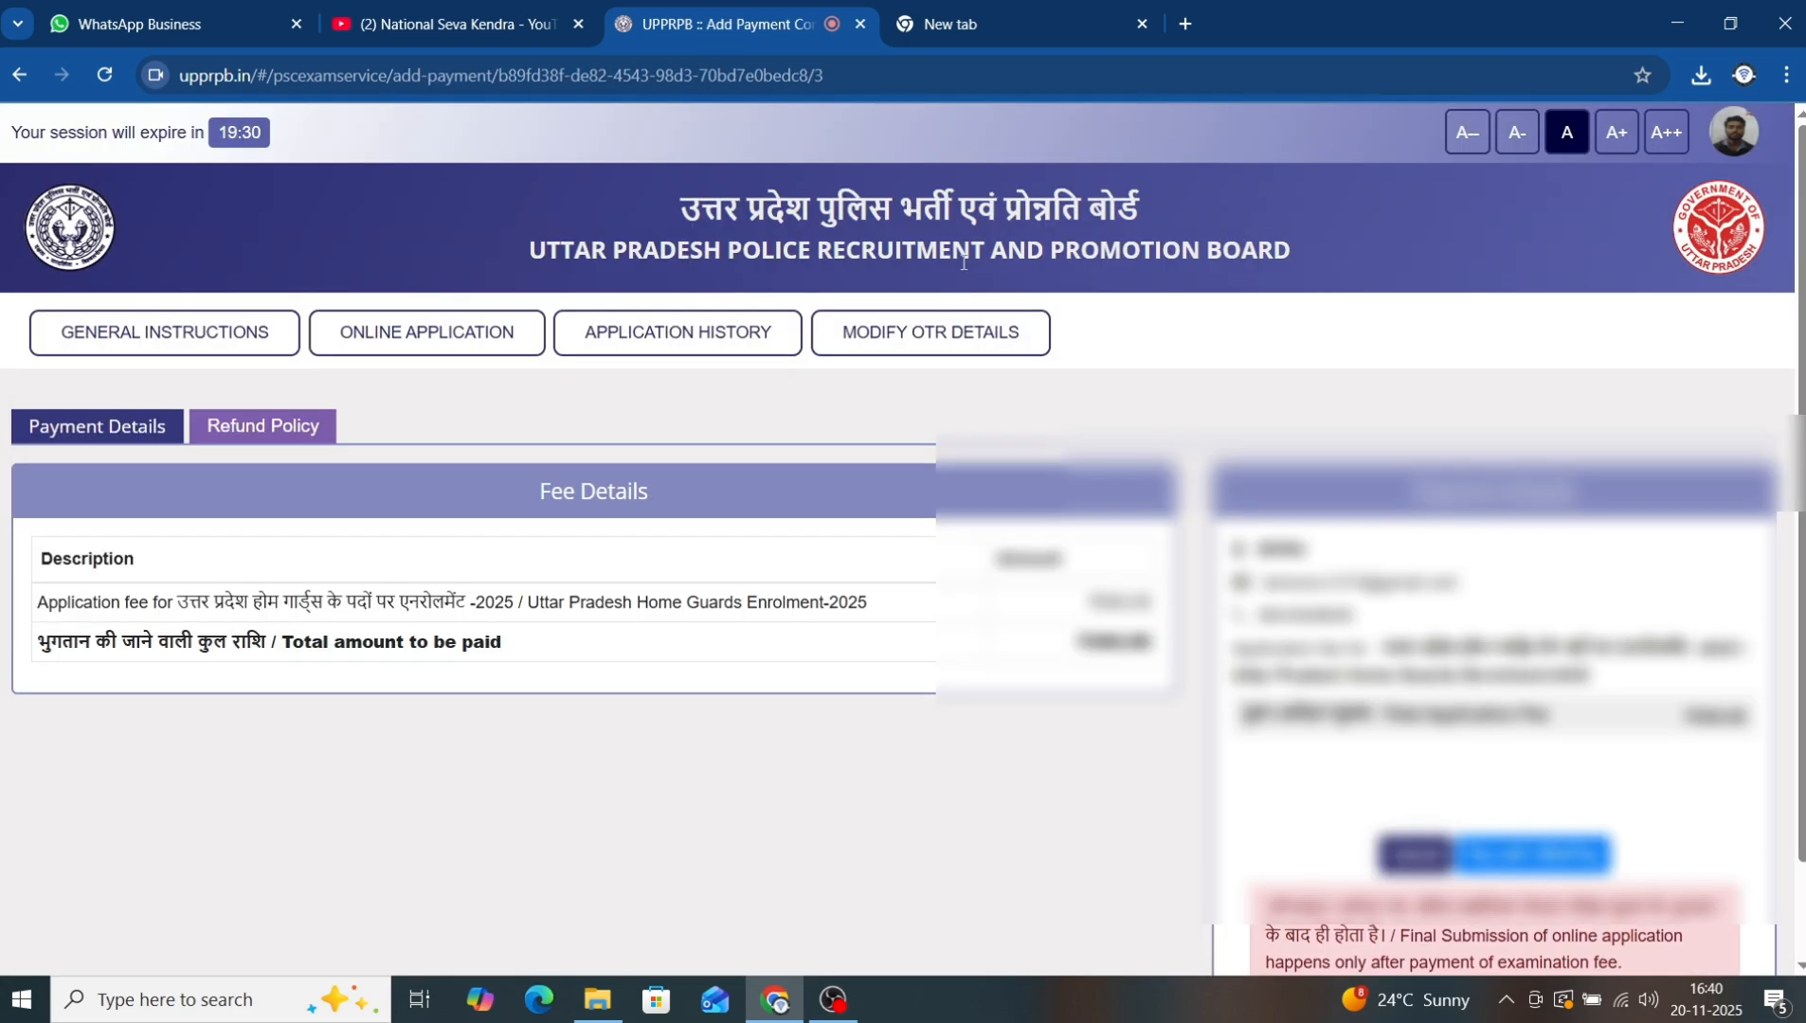
Pay the application fee, agreeing to the terms and proceeding to SBIePay.
scroll(951, 281, "down", 2)
left_click_drag(1758, 611, 1255, 518)
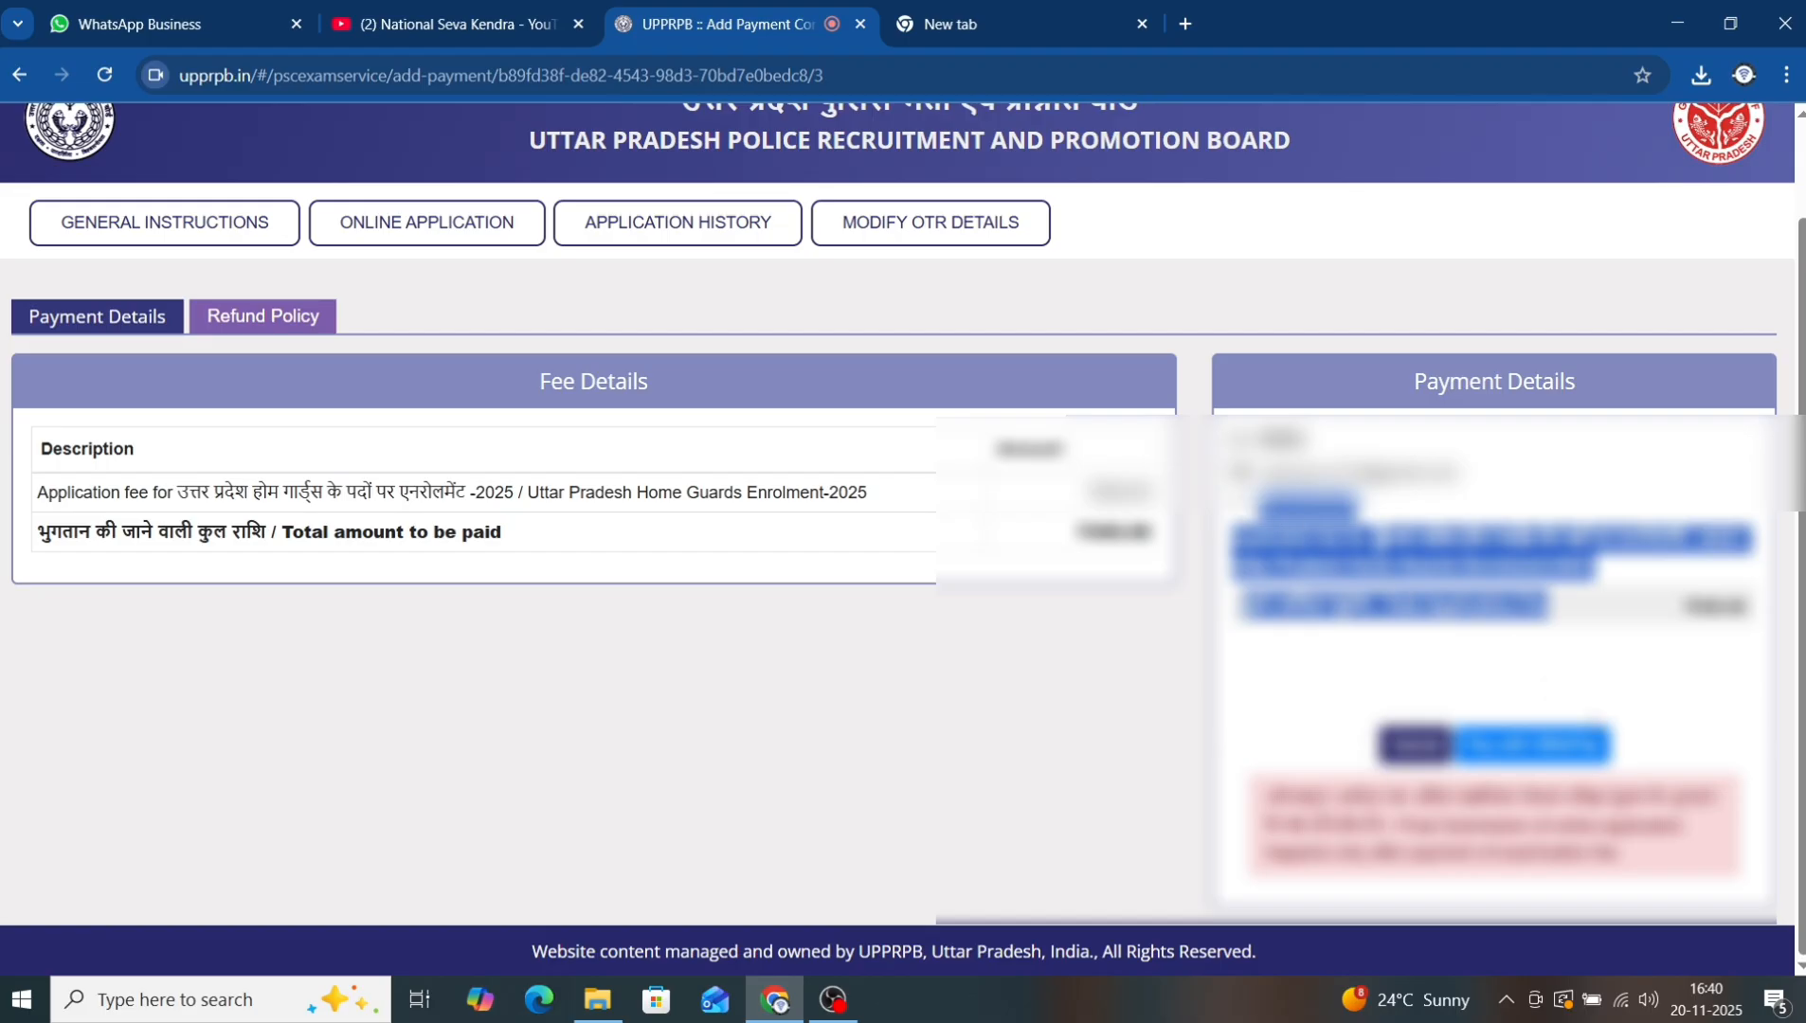
left_click(1532, 745)
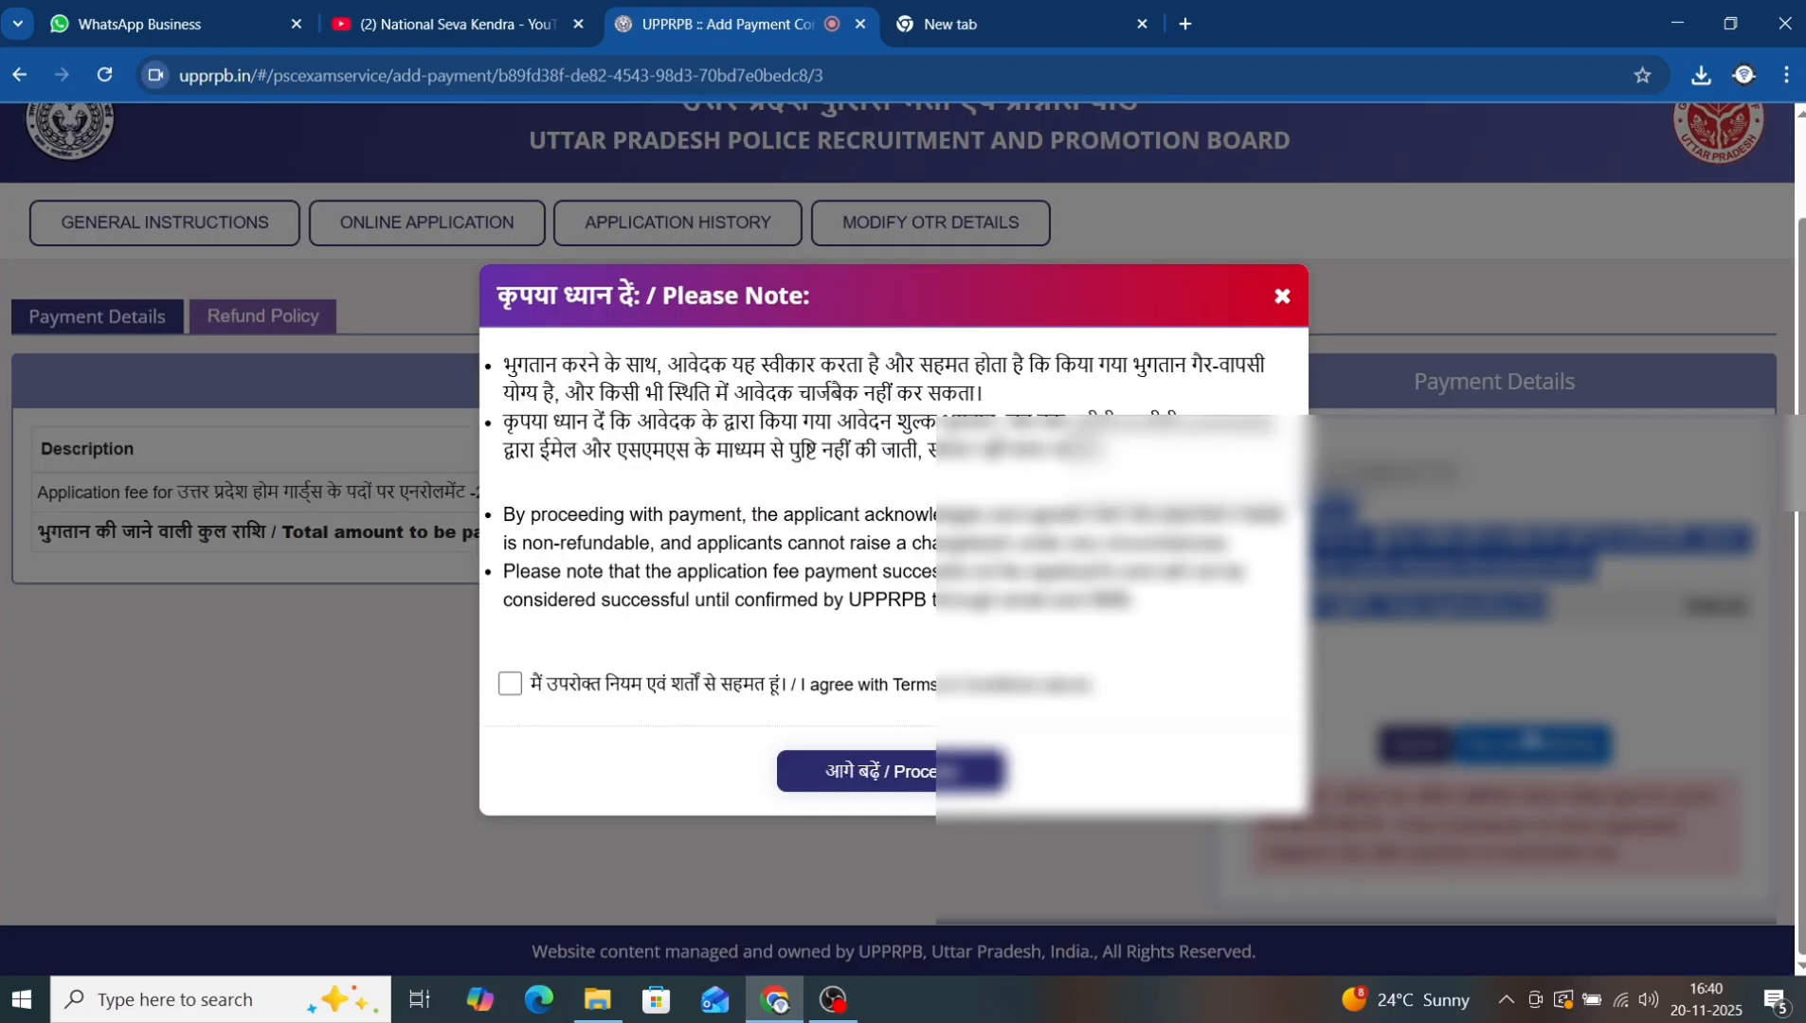
left_click(510, 684)
left_click(885, 775)
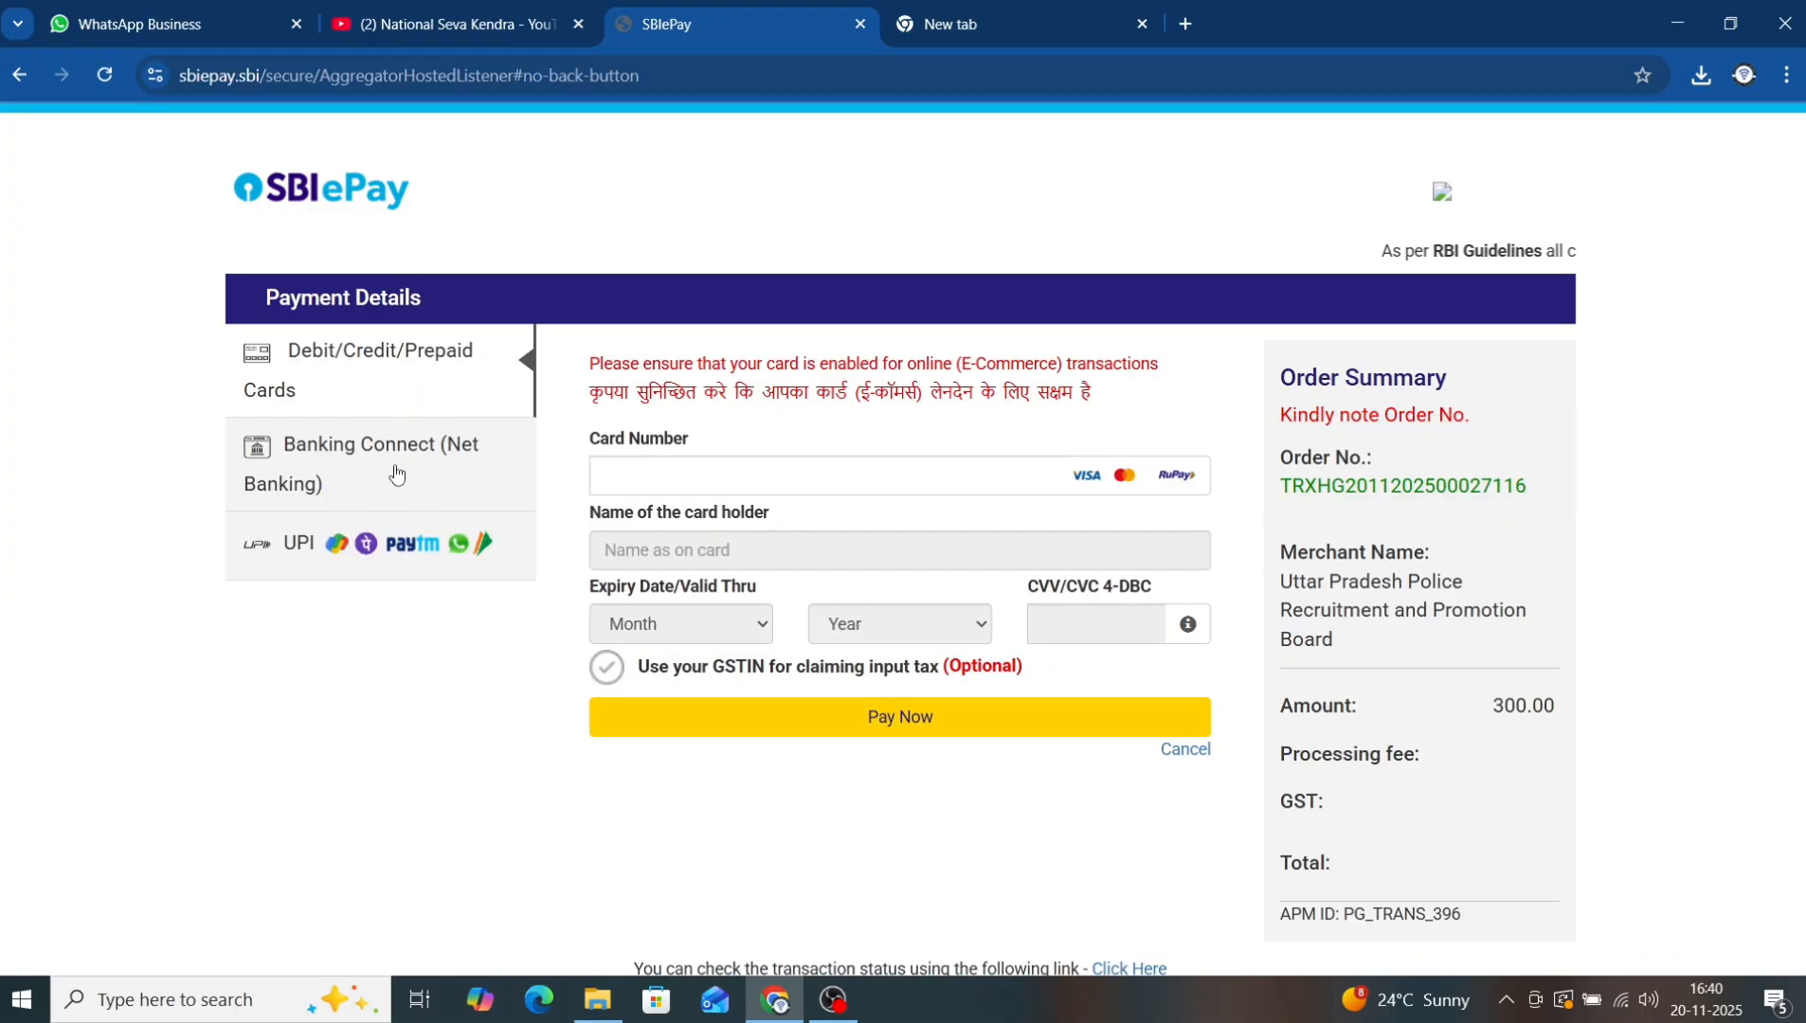
Generate a UPI QR code for the 300.00 fee, then switch to the National Seva Kendra YouTube tab.
left_click(433, 544)
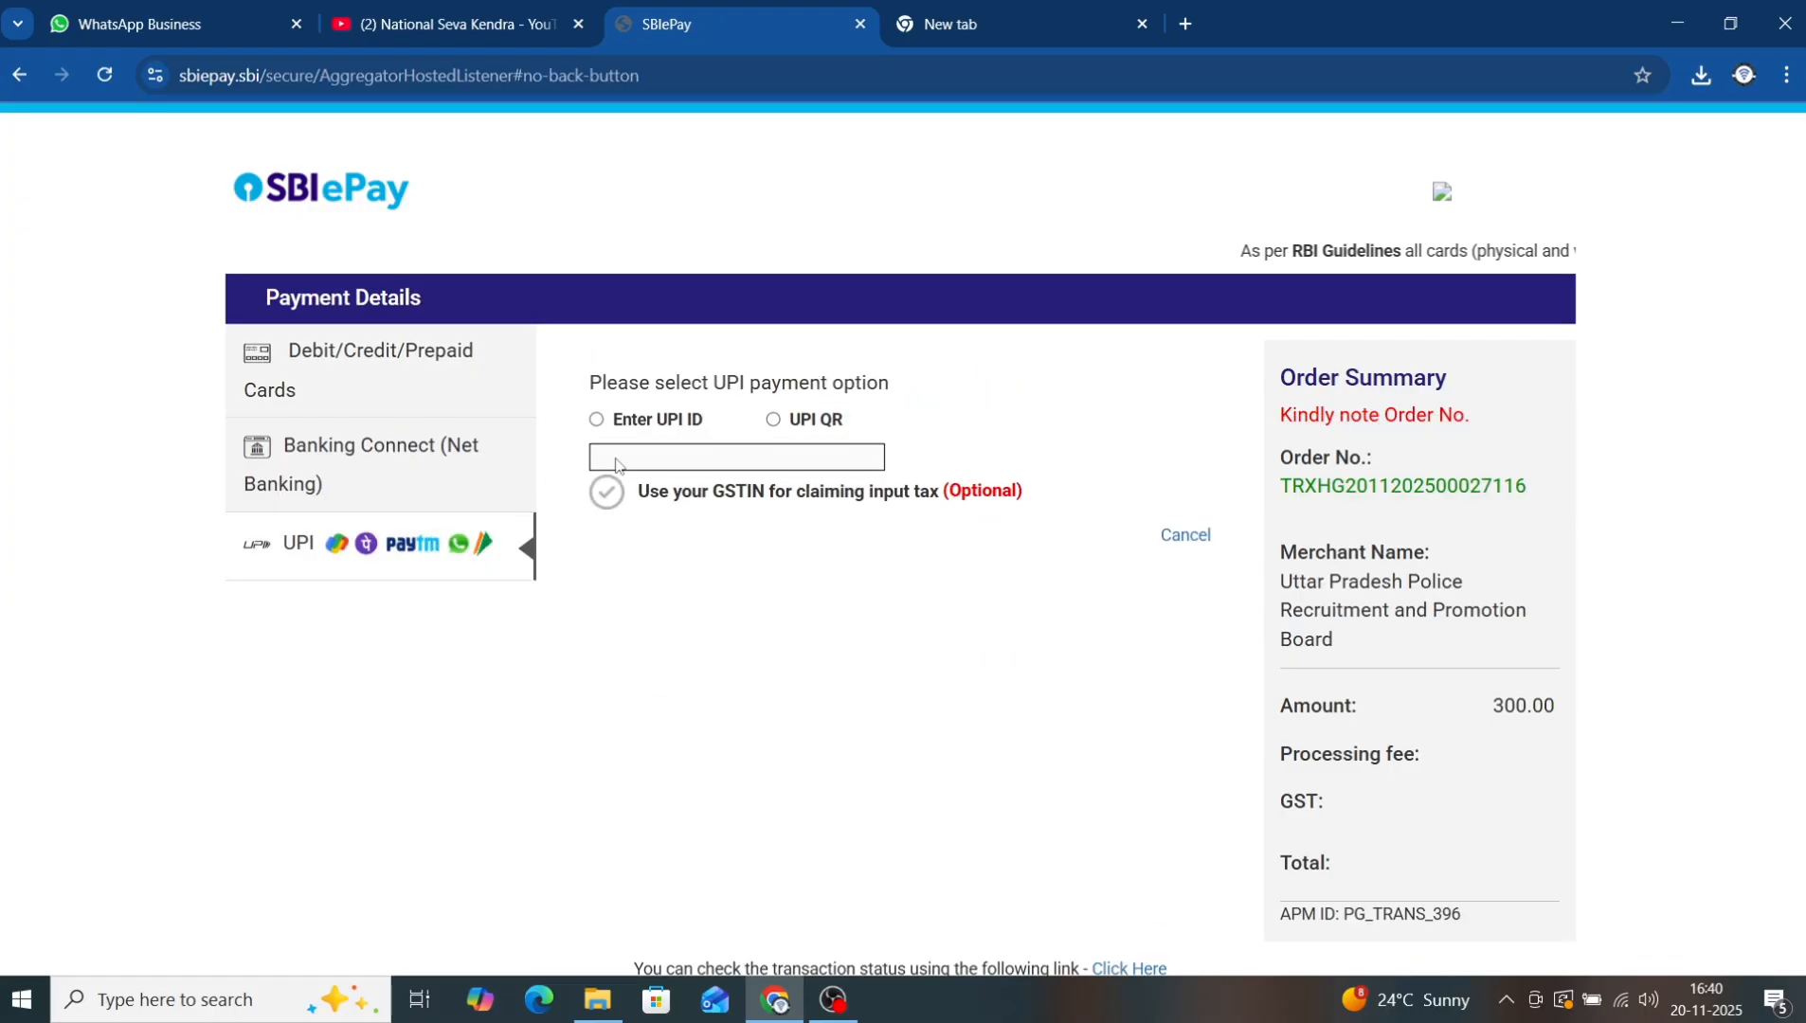
left_click(774, 419)
left_click(892, 563)
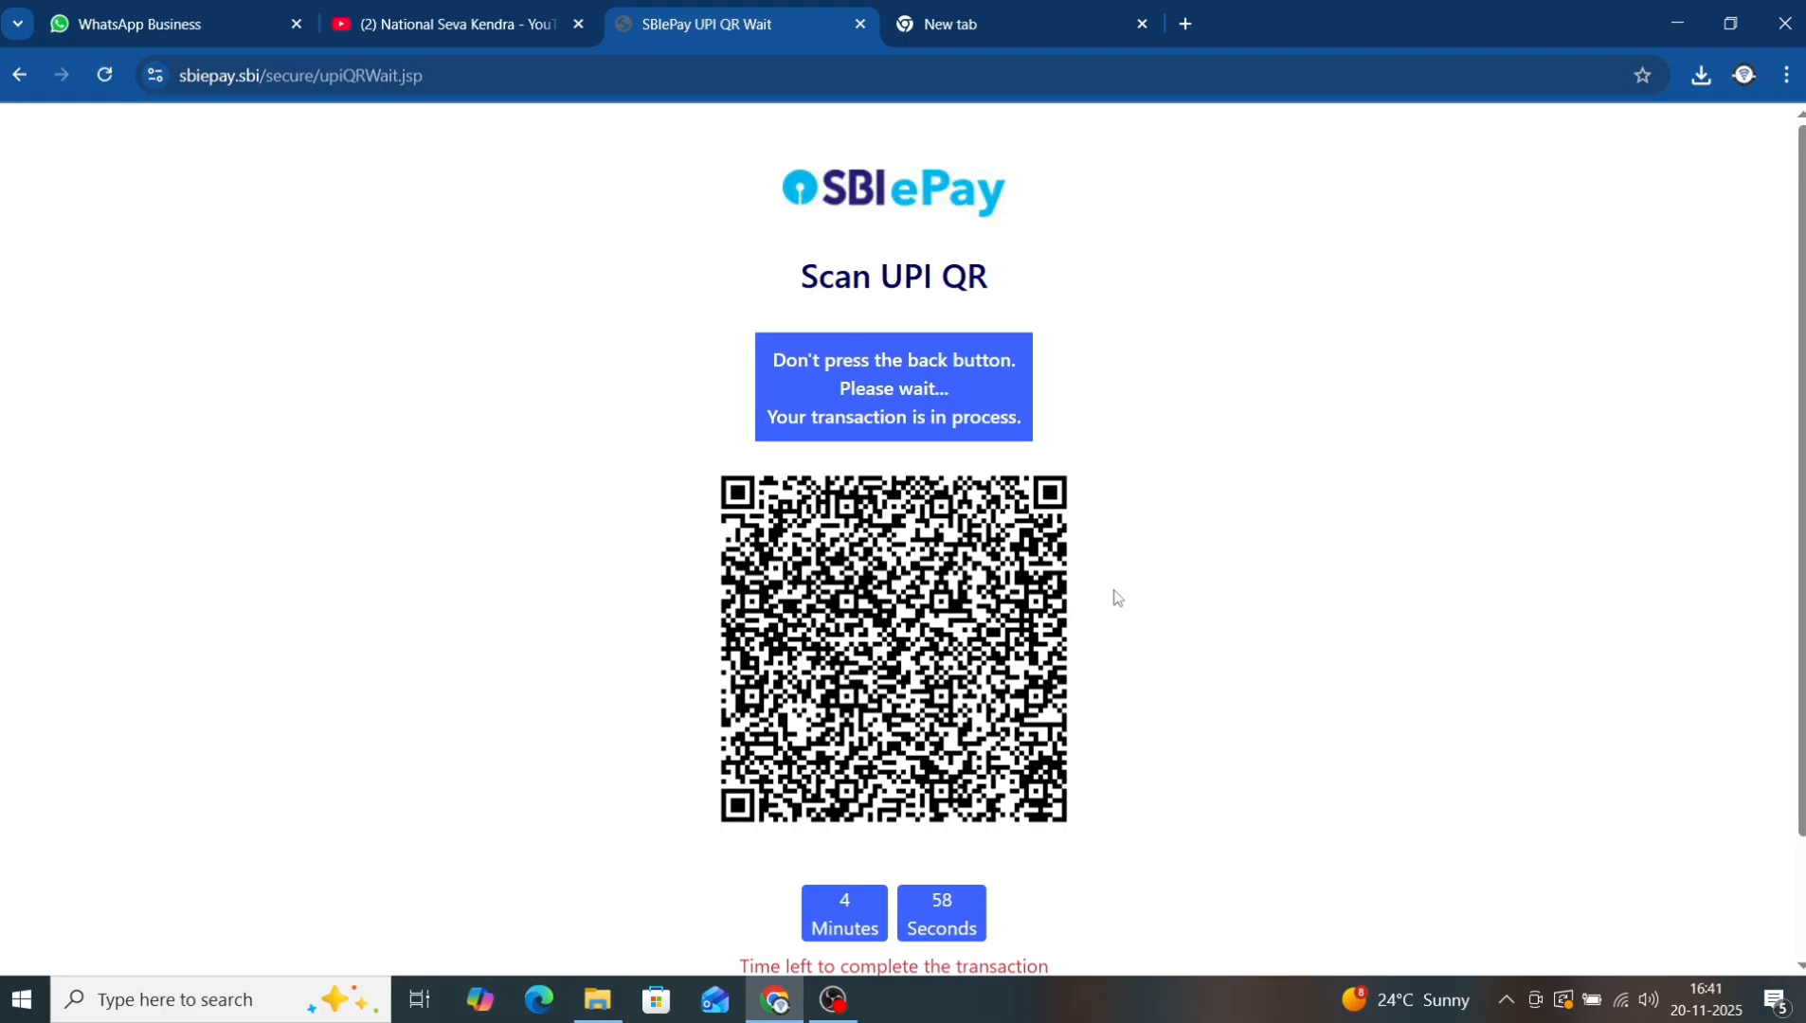
left_click(480, 11)
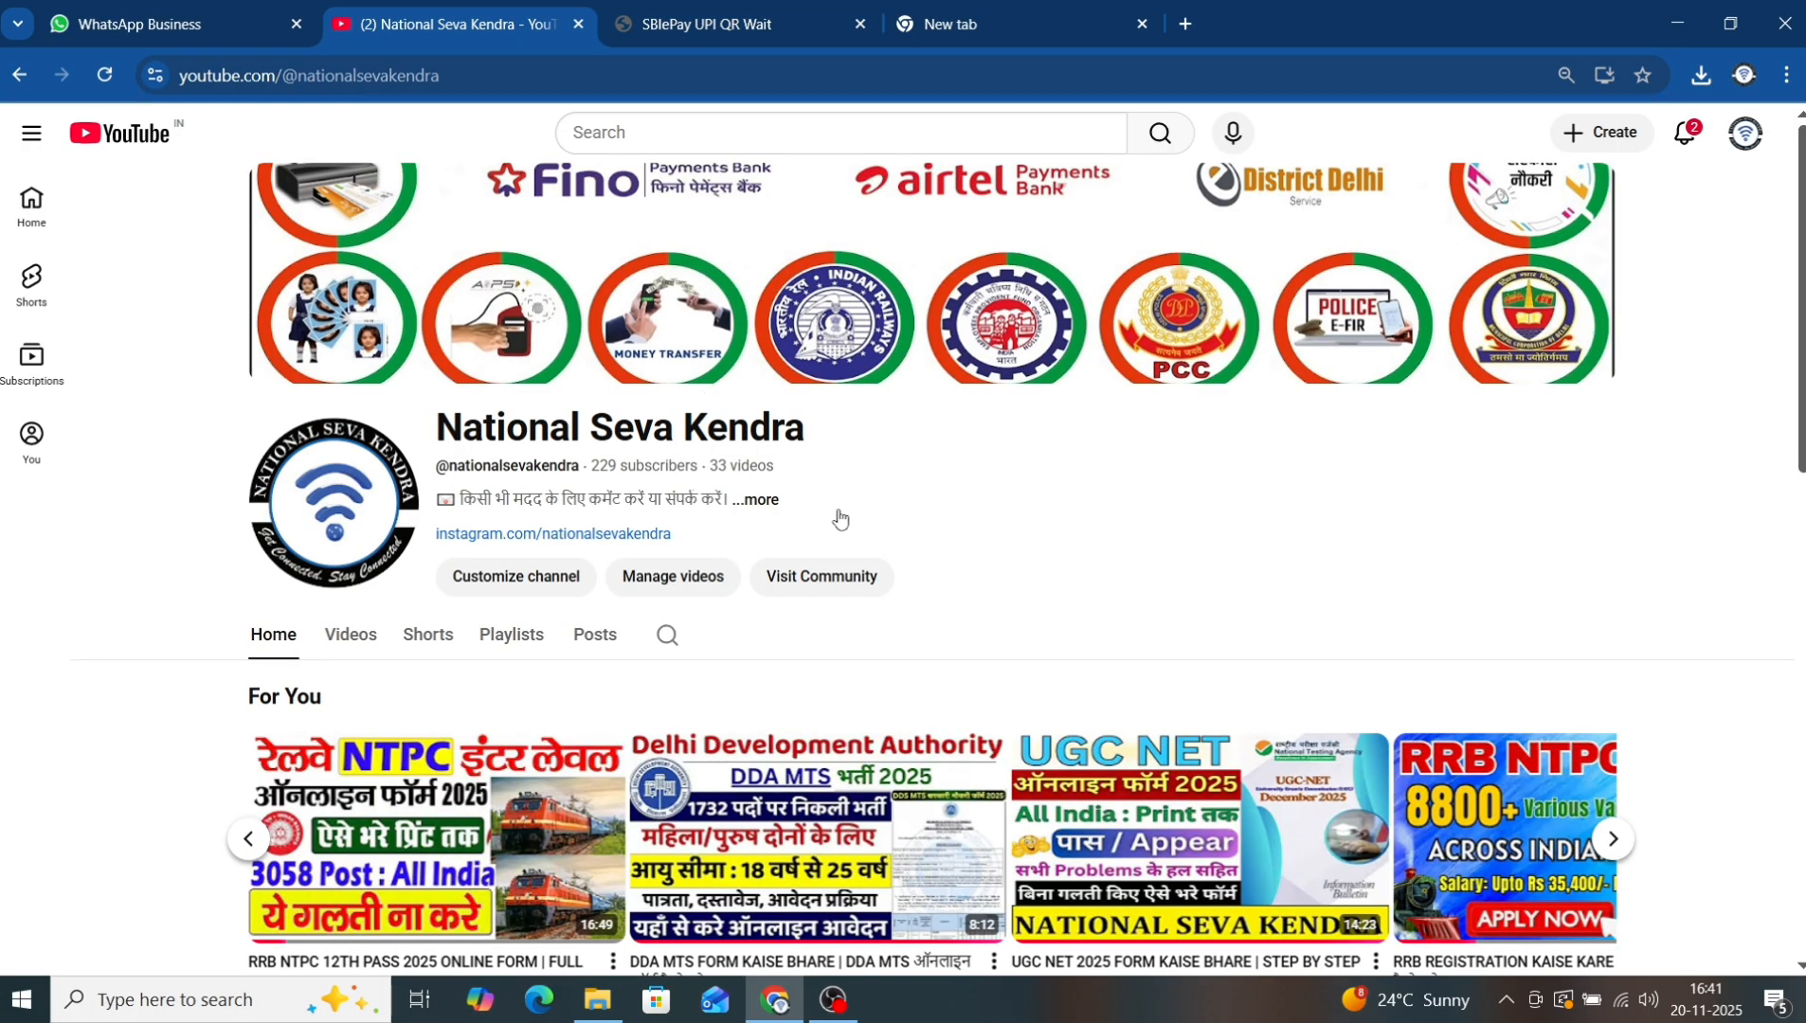